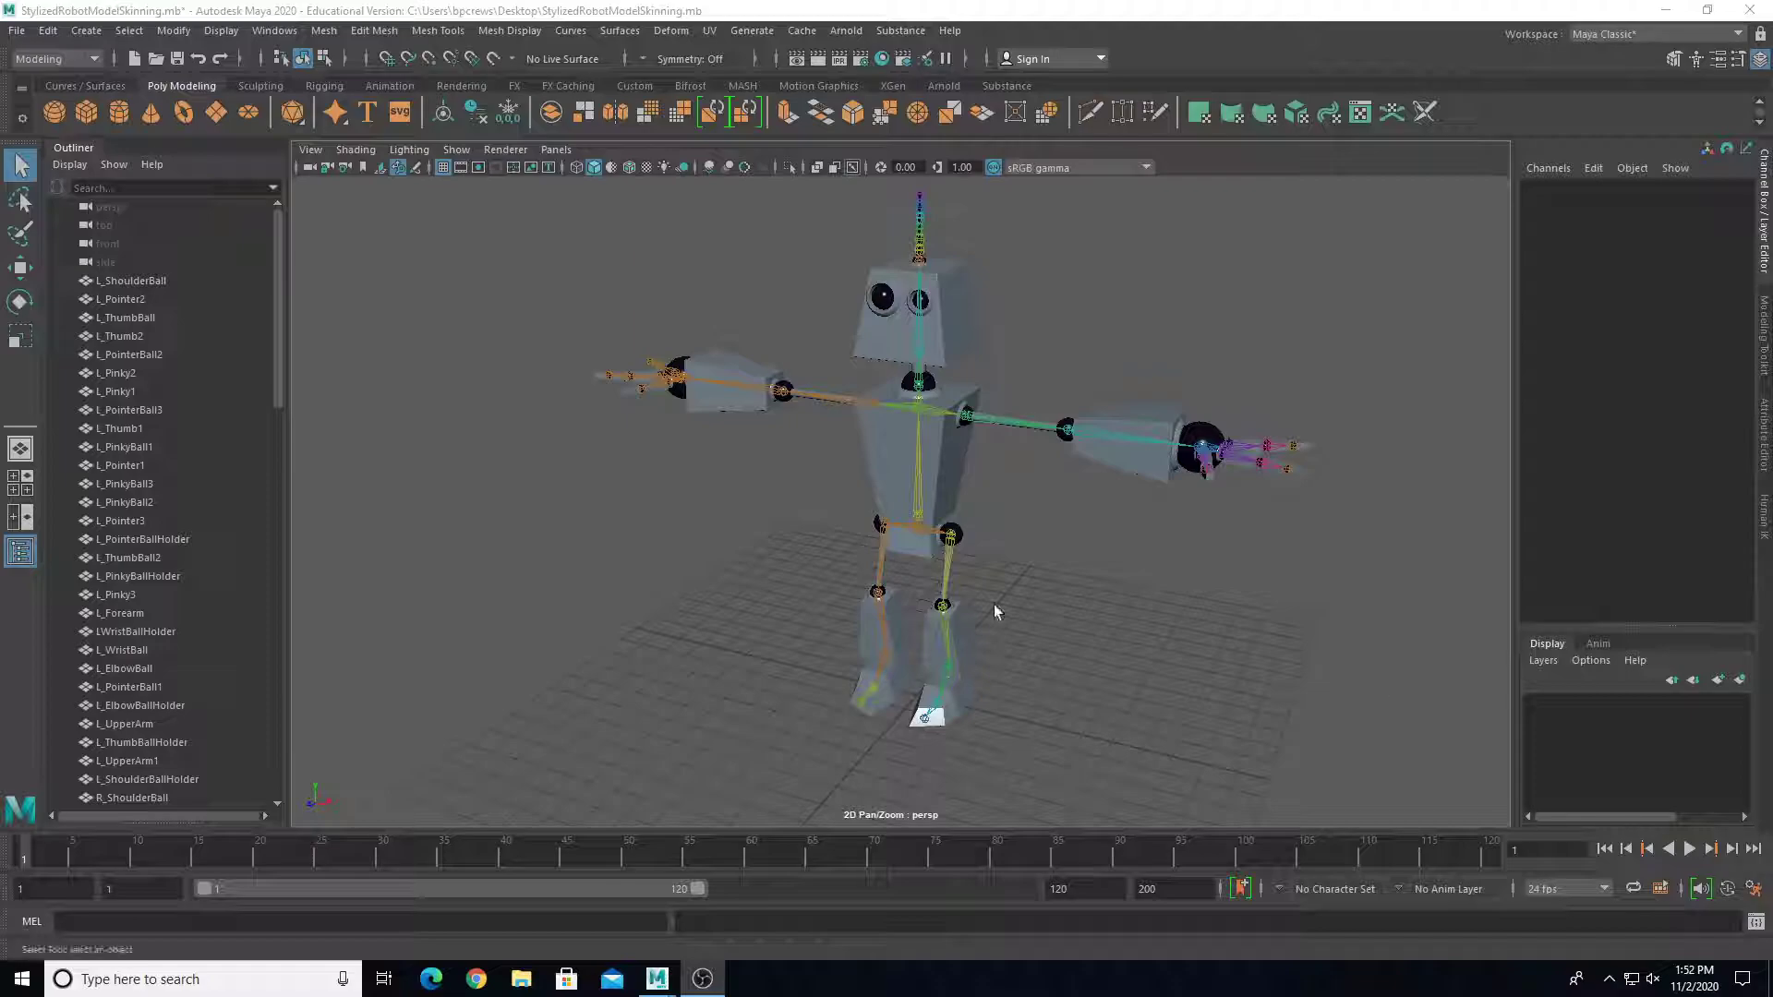
Step: Switch to the Rigging menu set for working on the robot's leg joints
alt+middle_drag(1001, 579, 969, 565)
mouse_move(969, 566)
alt+mouse_down()
mouse_move(1001, 554)
mouse_move(965, 546)
mouse_move(941, 581)
mouse_move(993, 573)
alt+mouse_up()
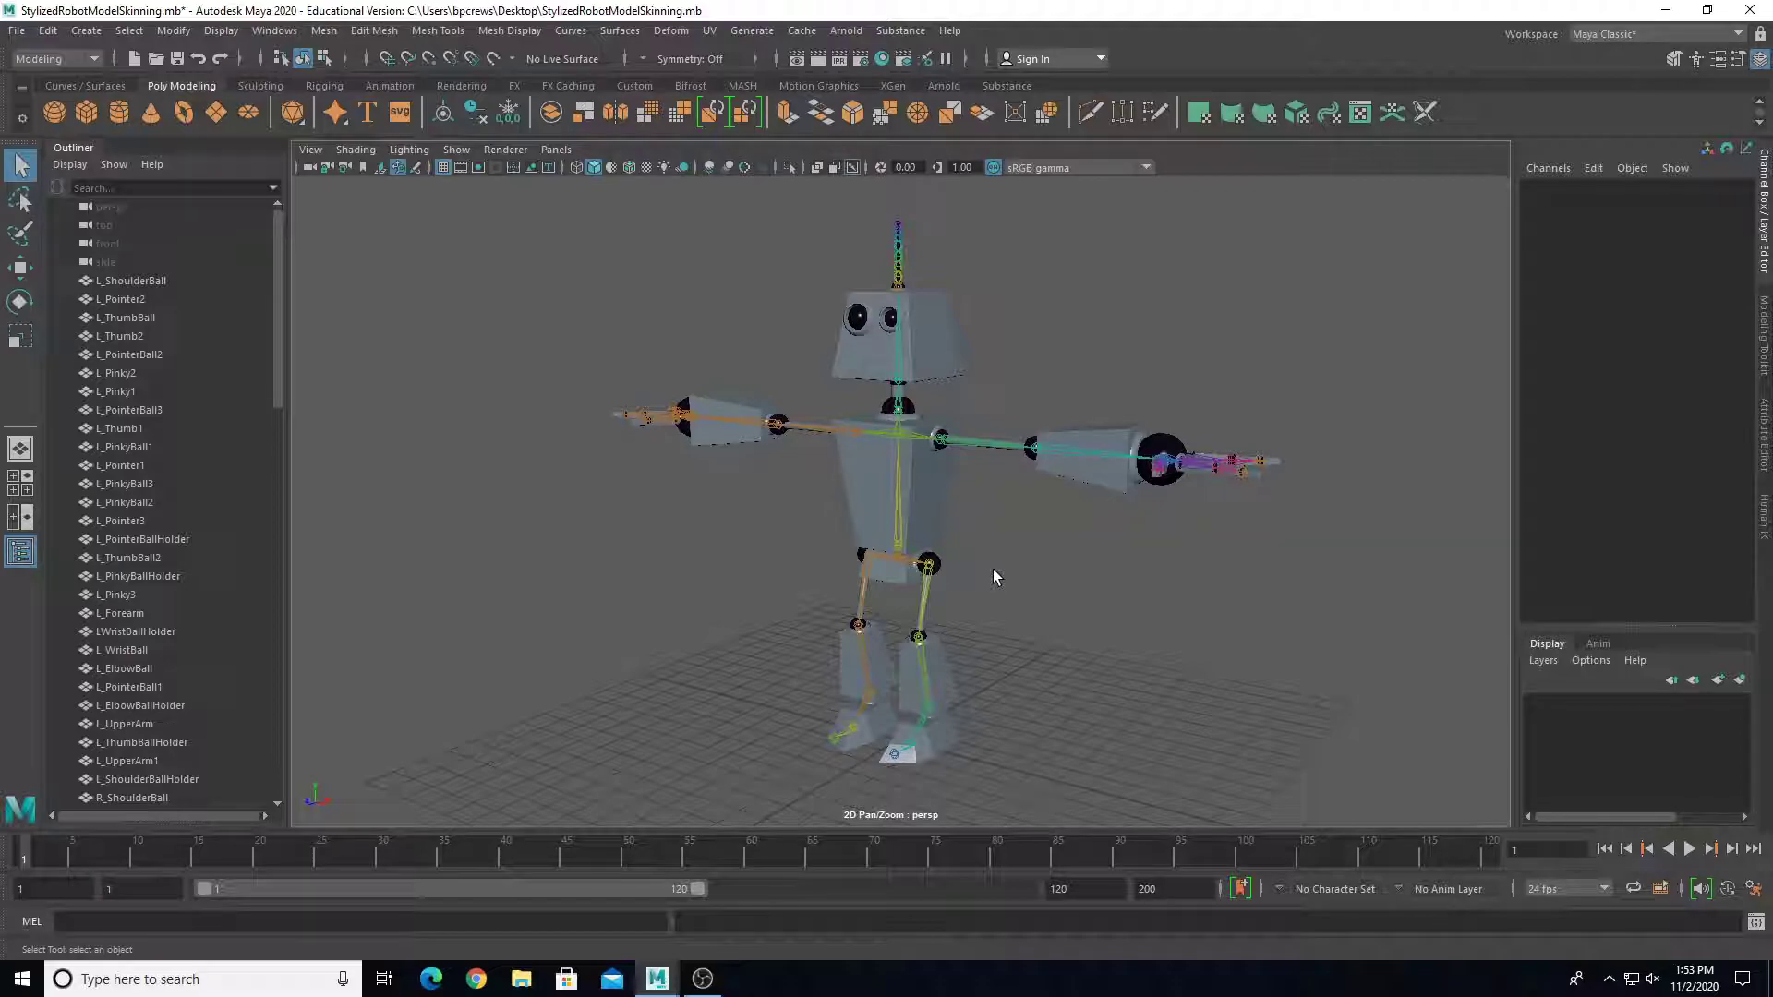
scroll(993, 568, up, 5)
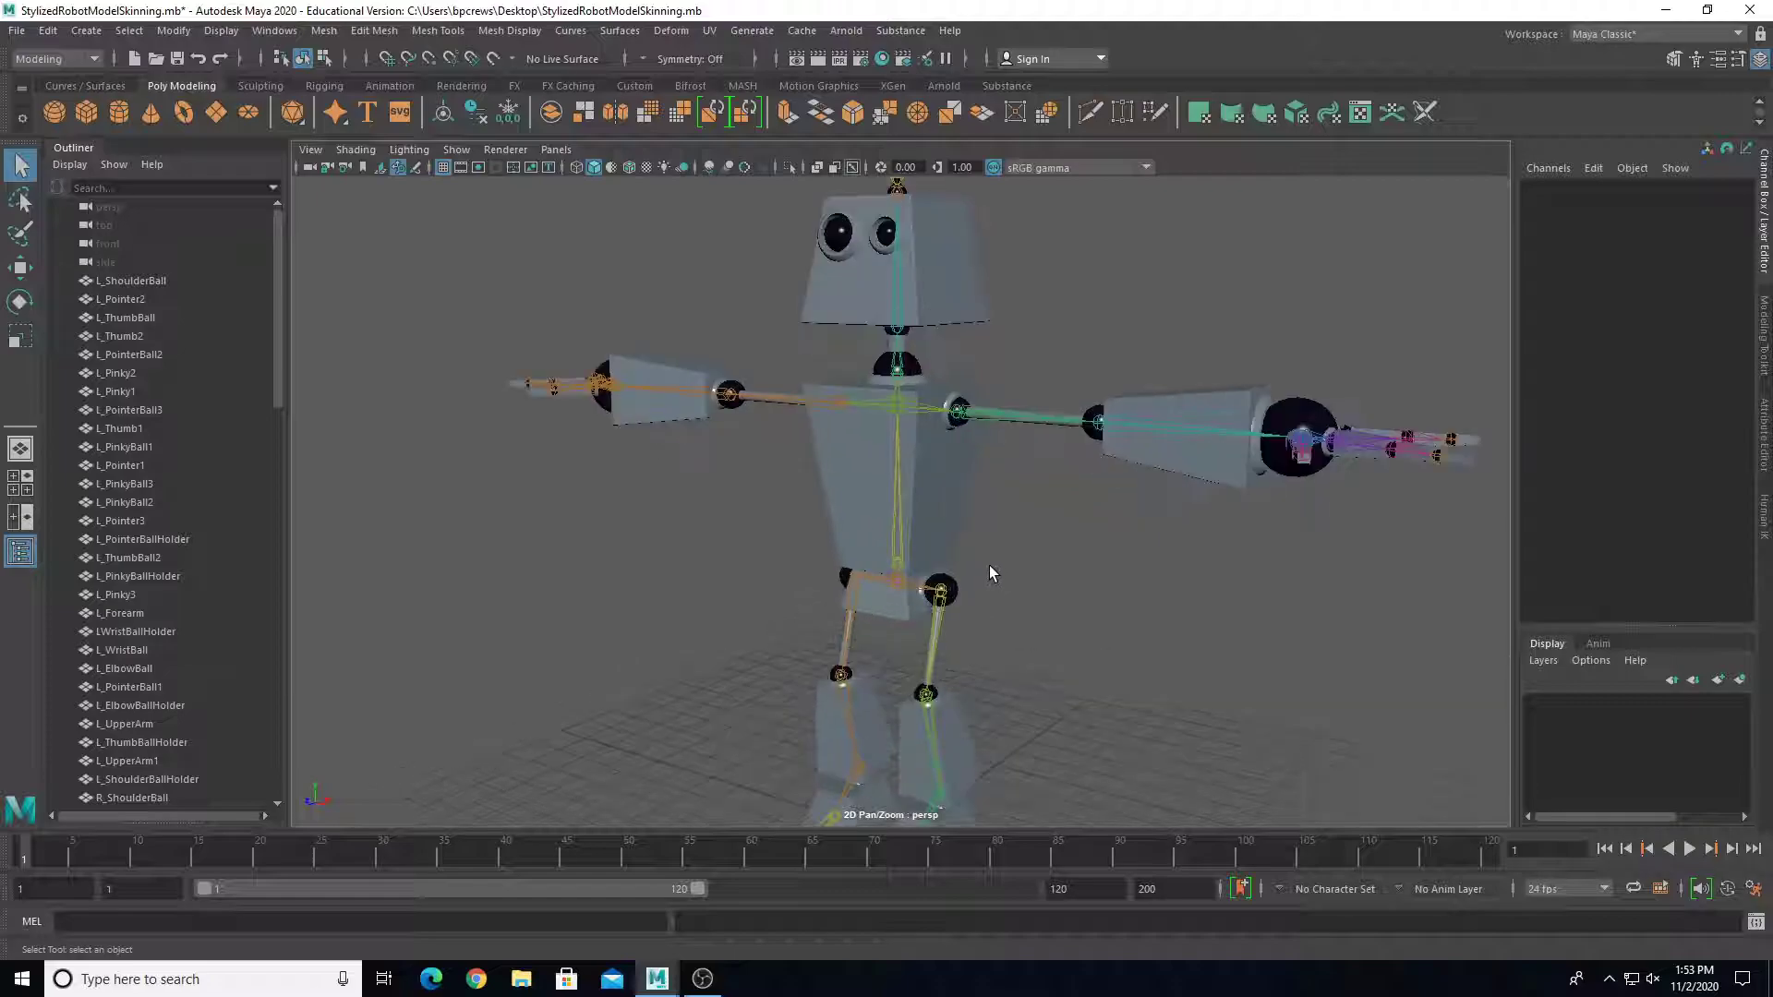
alt+drag(947, 467, 1022, 502)
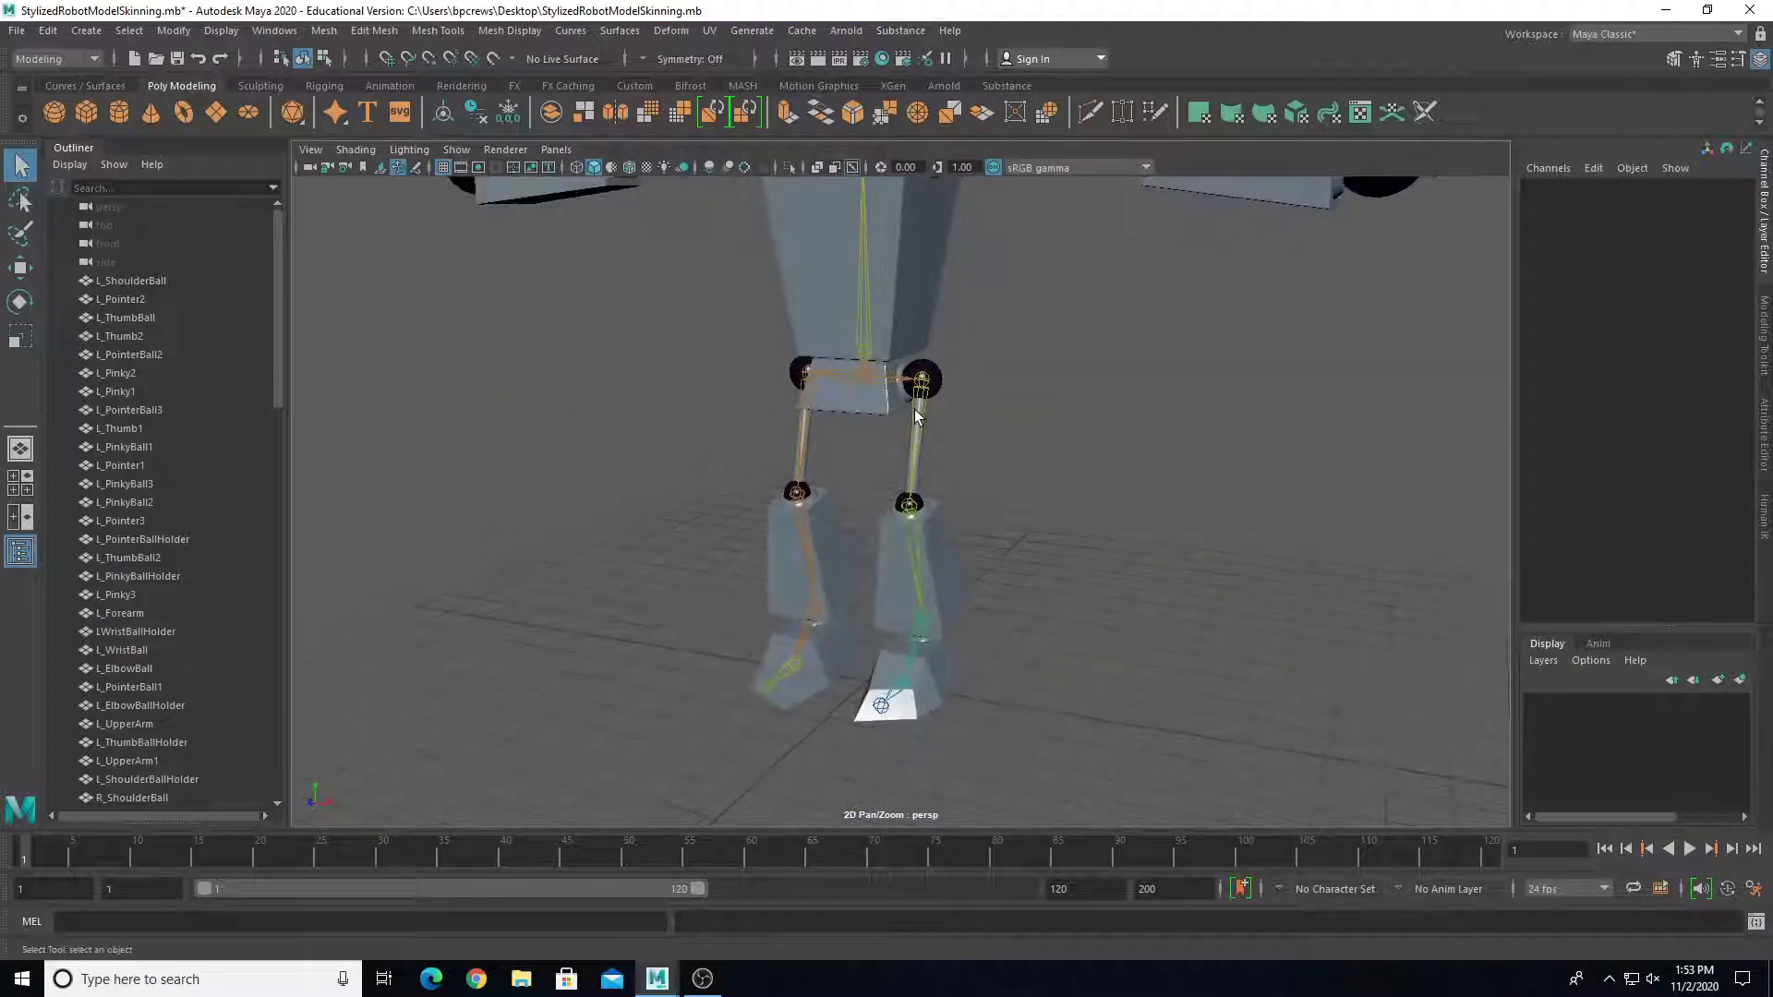
click(59, 59)
click(53, 96)
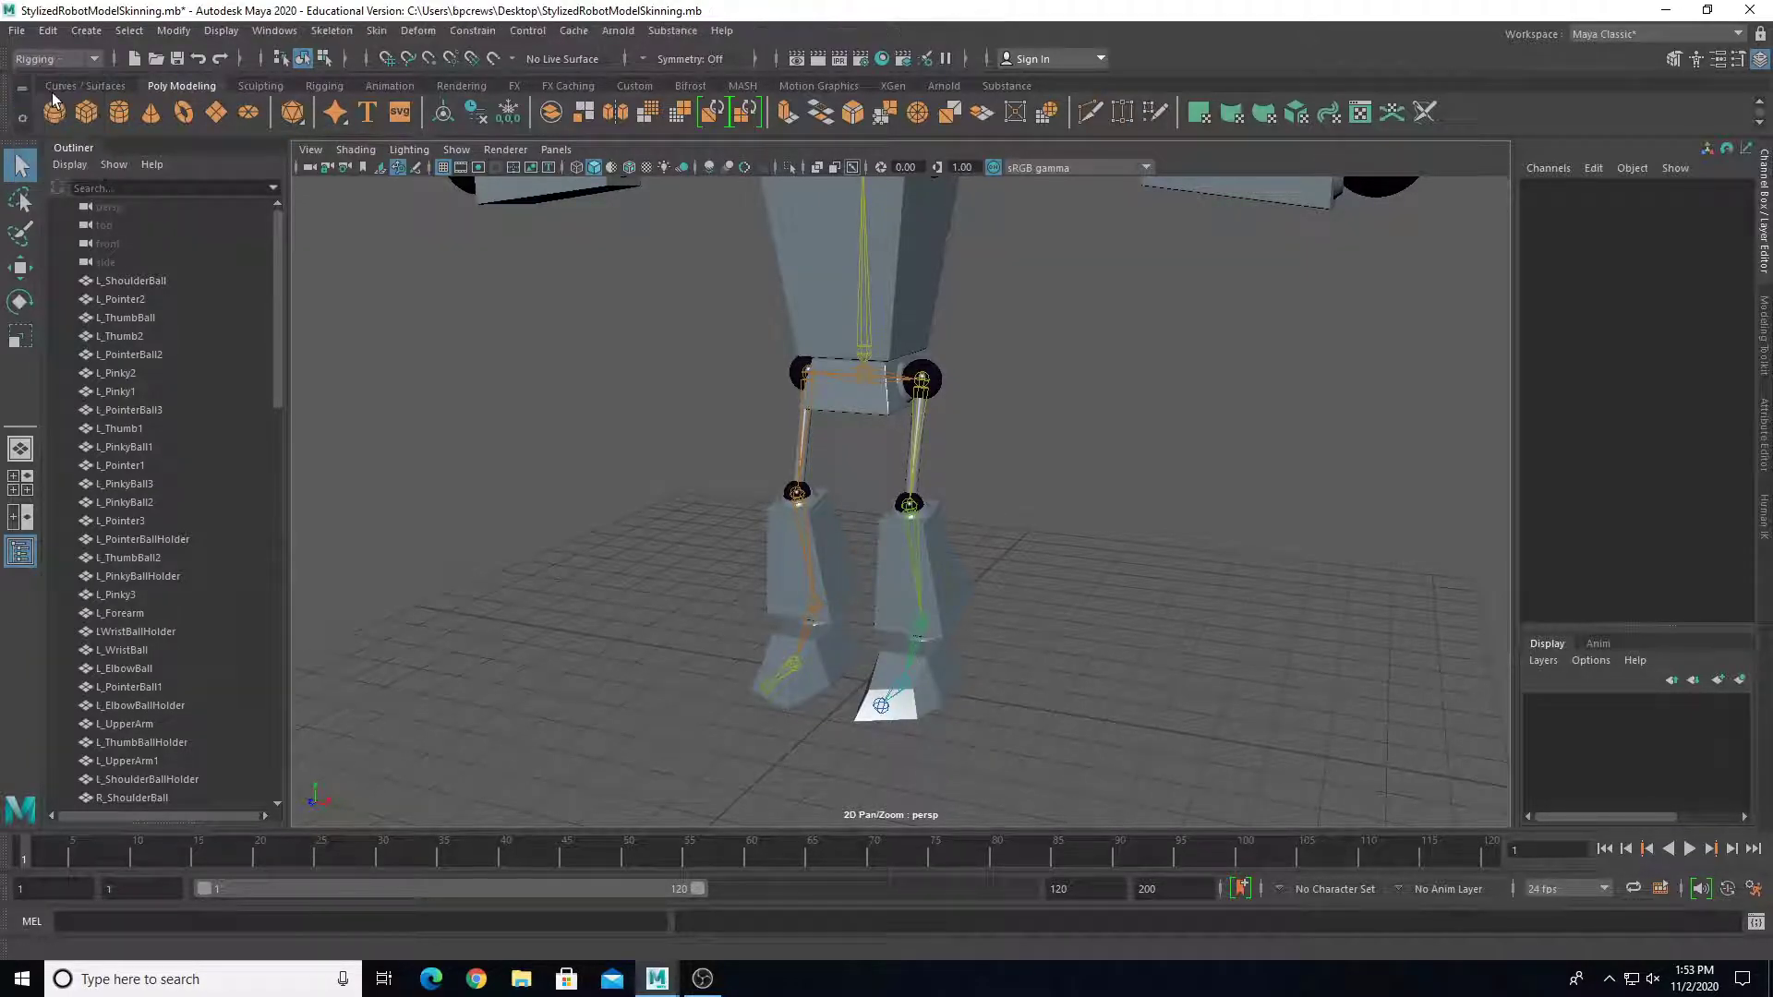
Step: Open the IK Handle tool's options, choose the Rotate-Plane Solver and enable Sticky
click(332, 32)
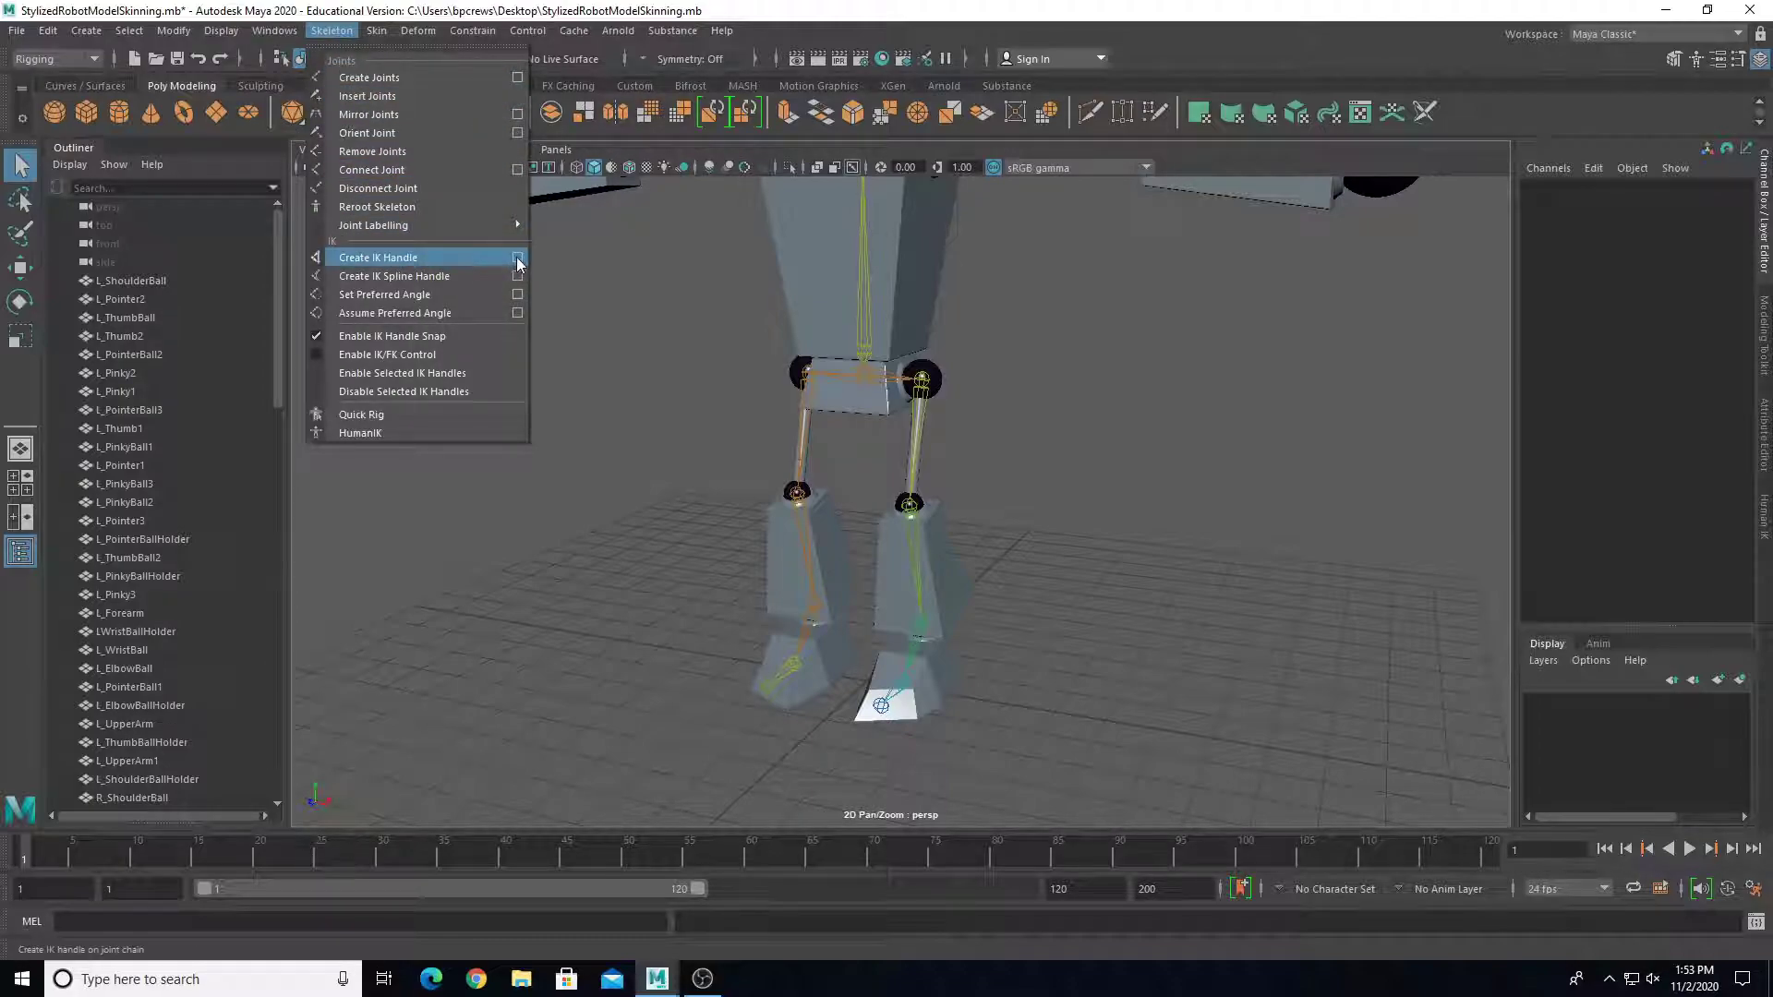
click(392, 258)
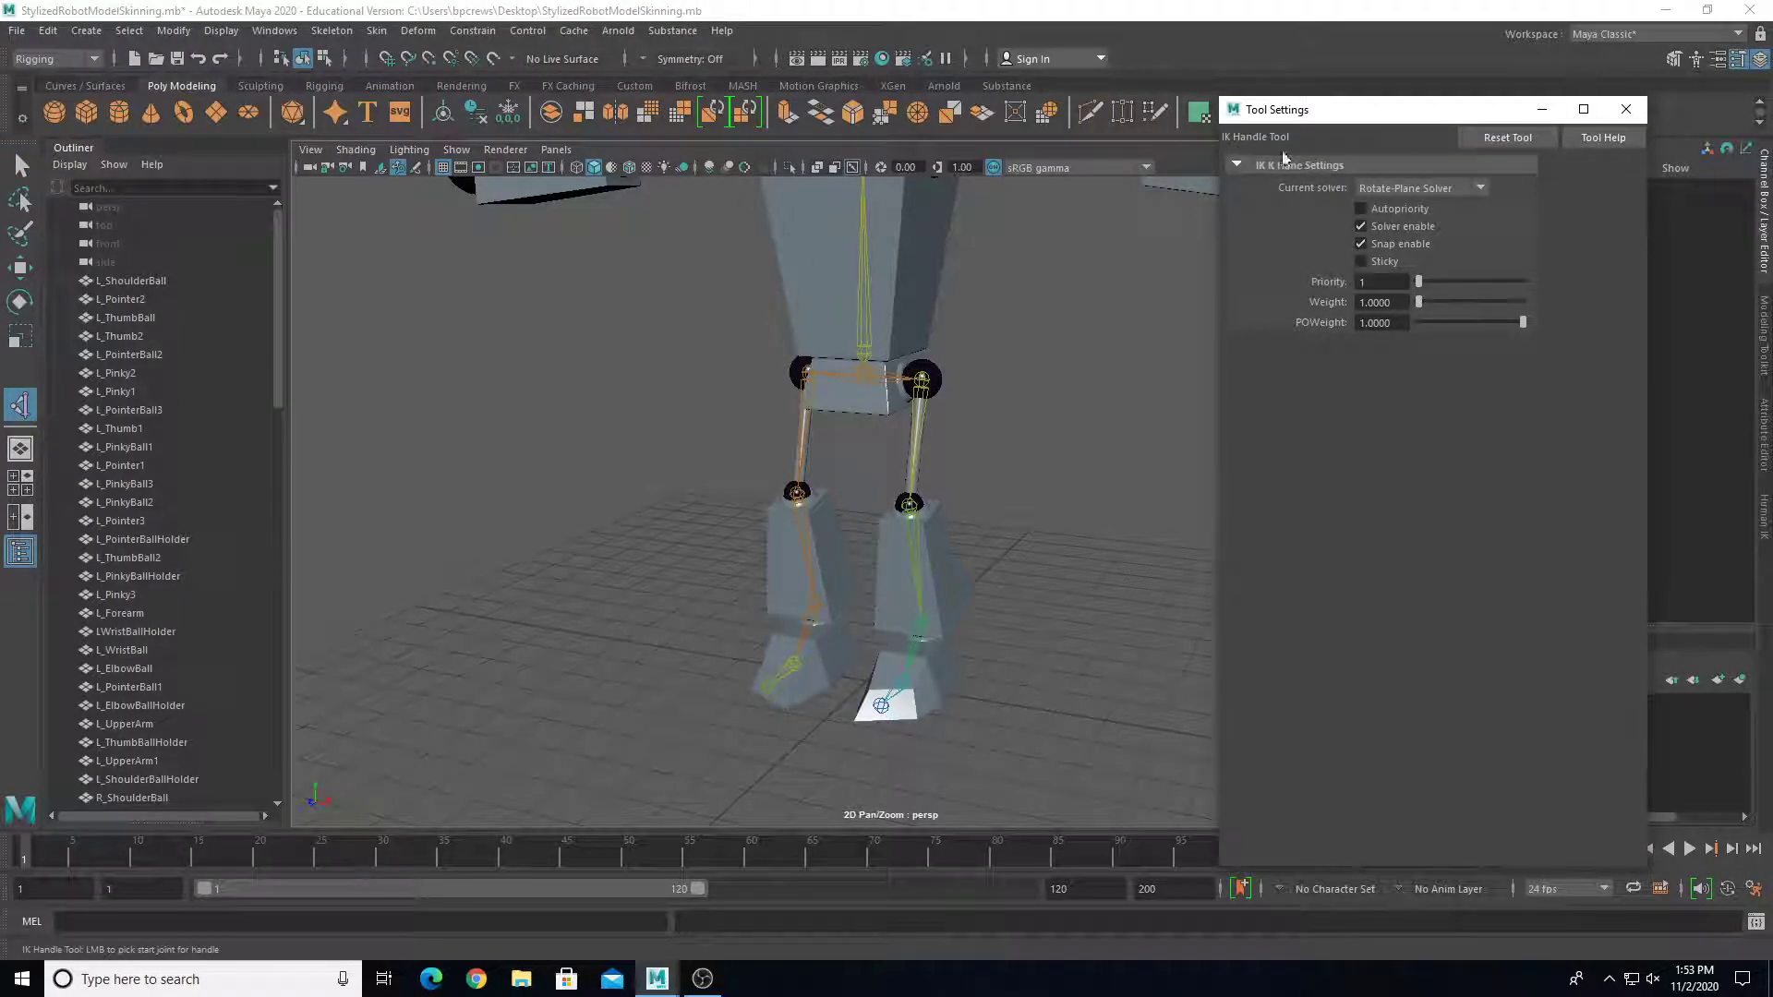
drag(1297, 120, 1362, 108)
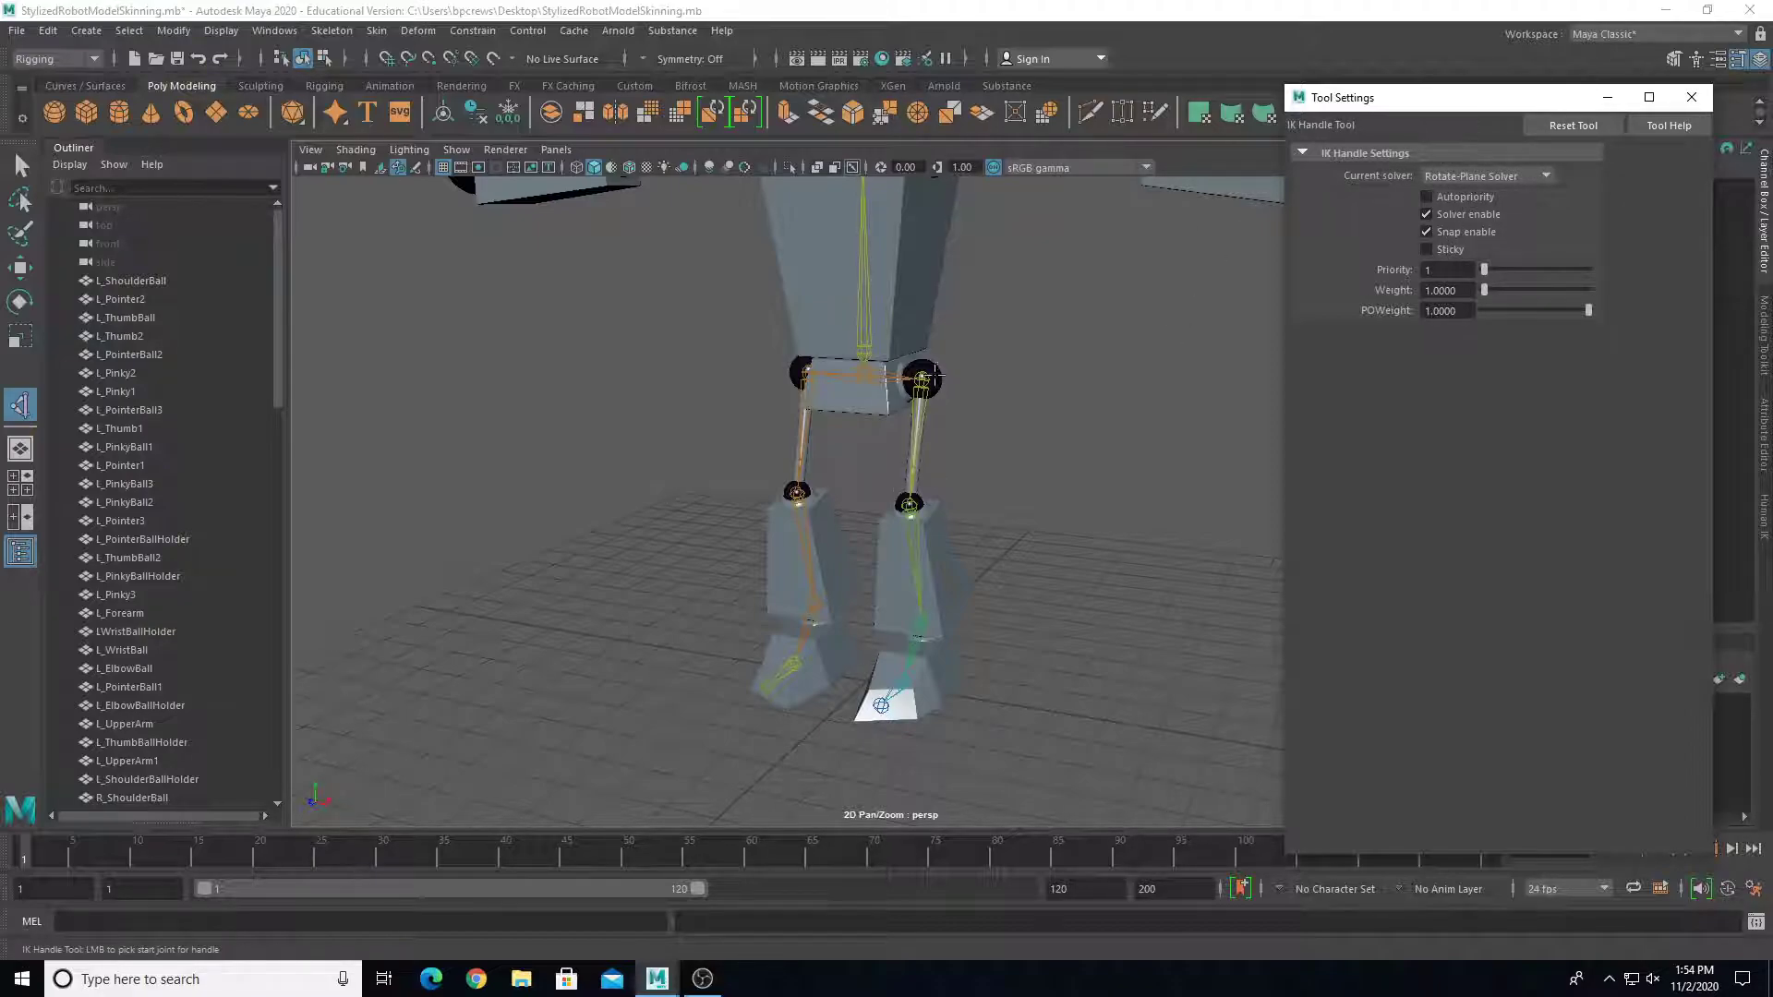
click(1465, 179)
click(1465, 179)
click(1528, 176)
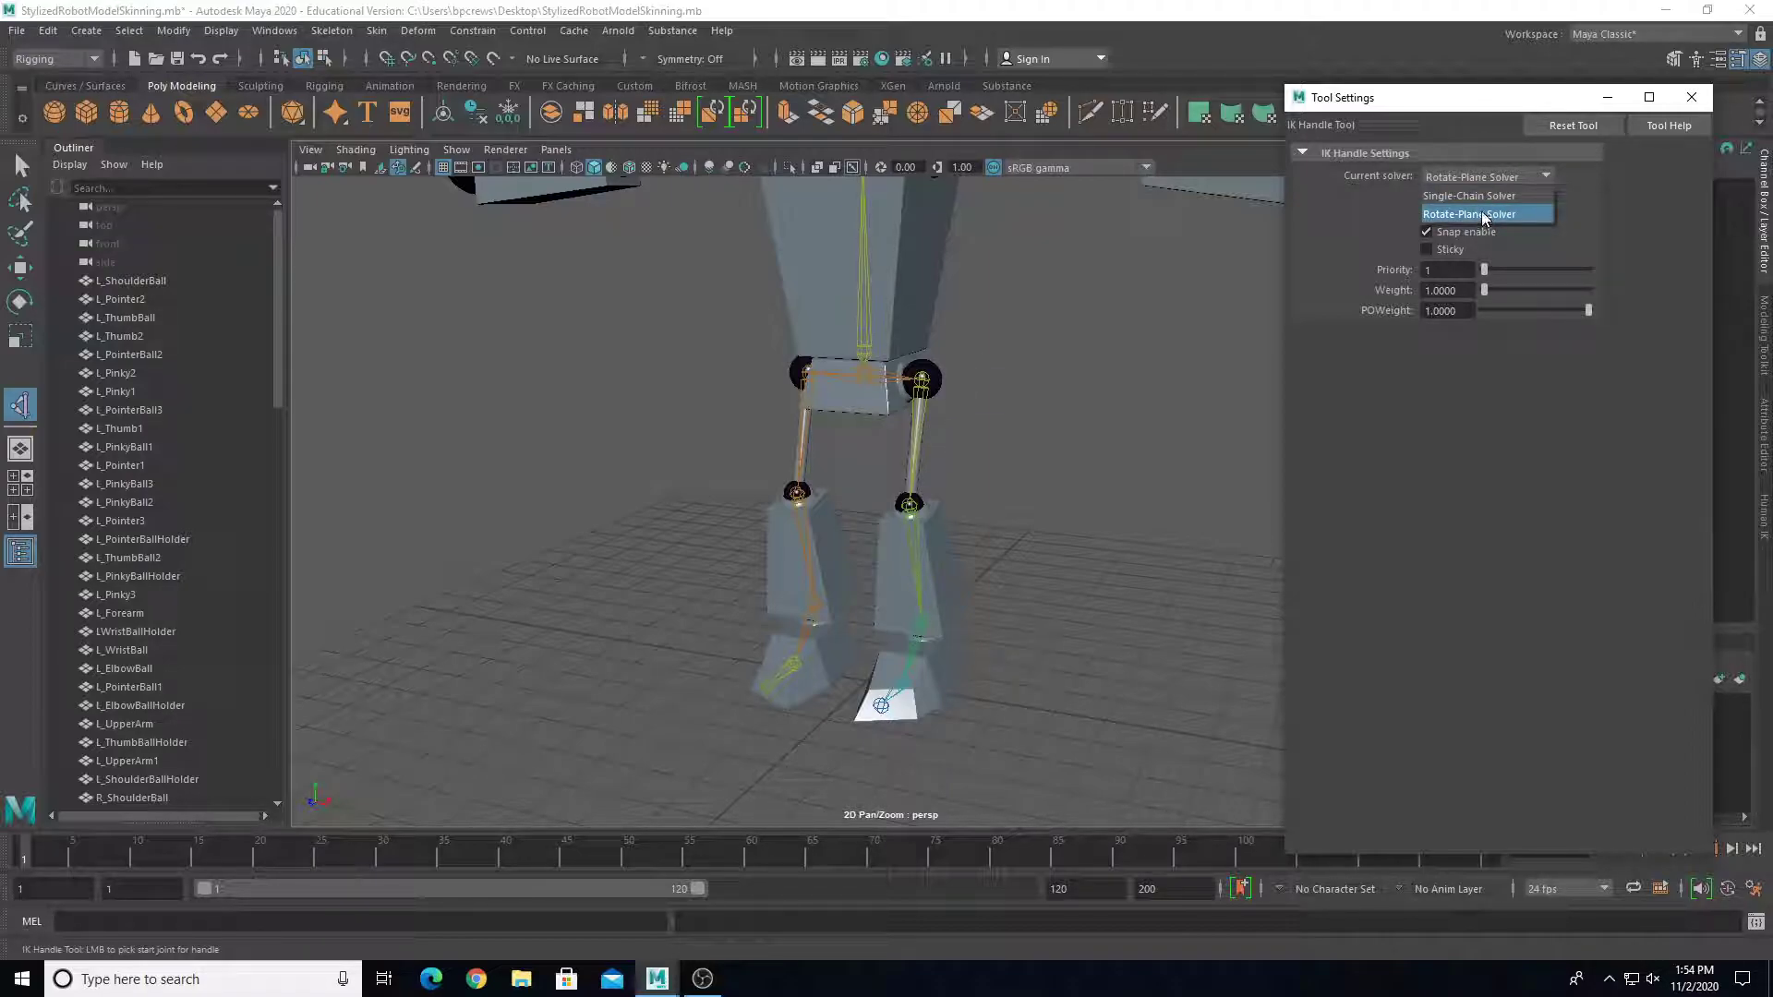
click(1481, 211)
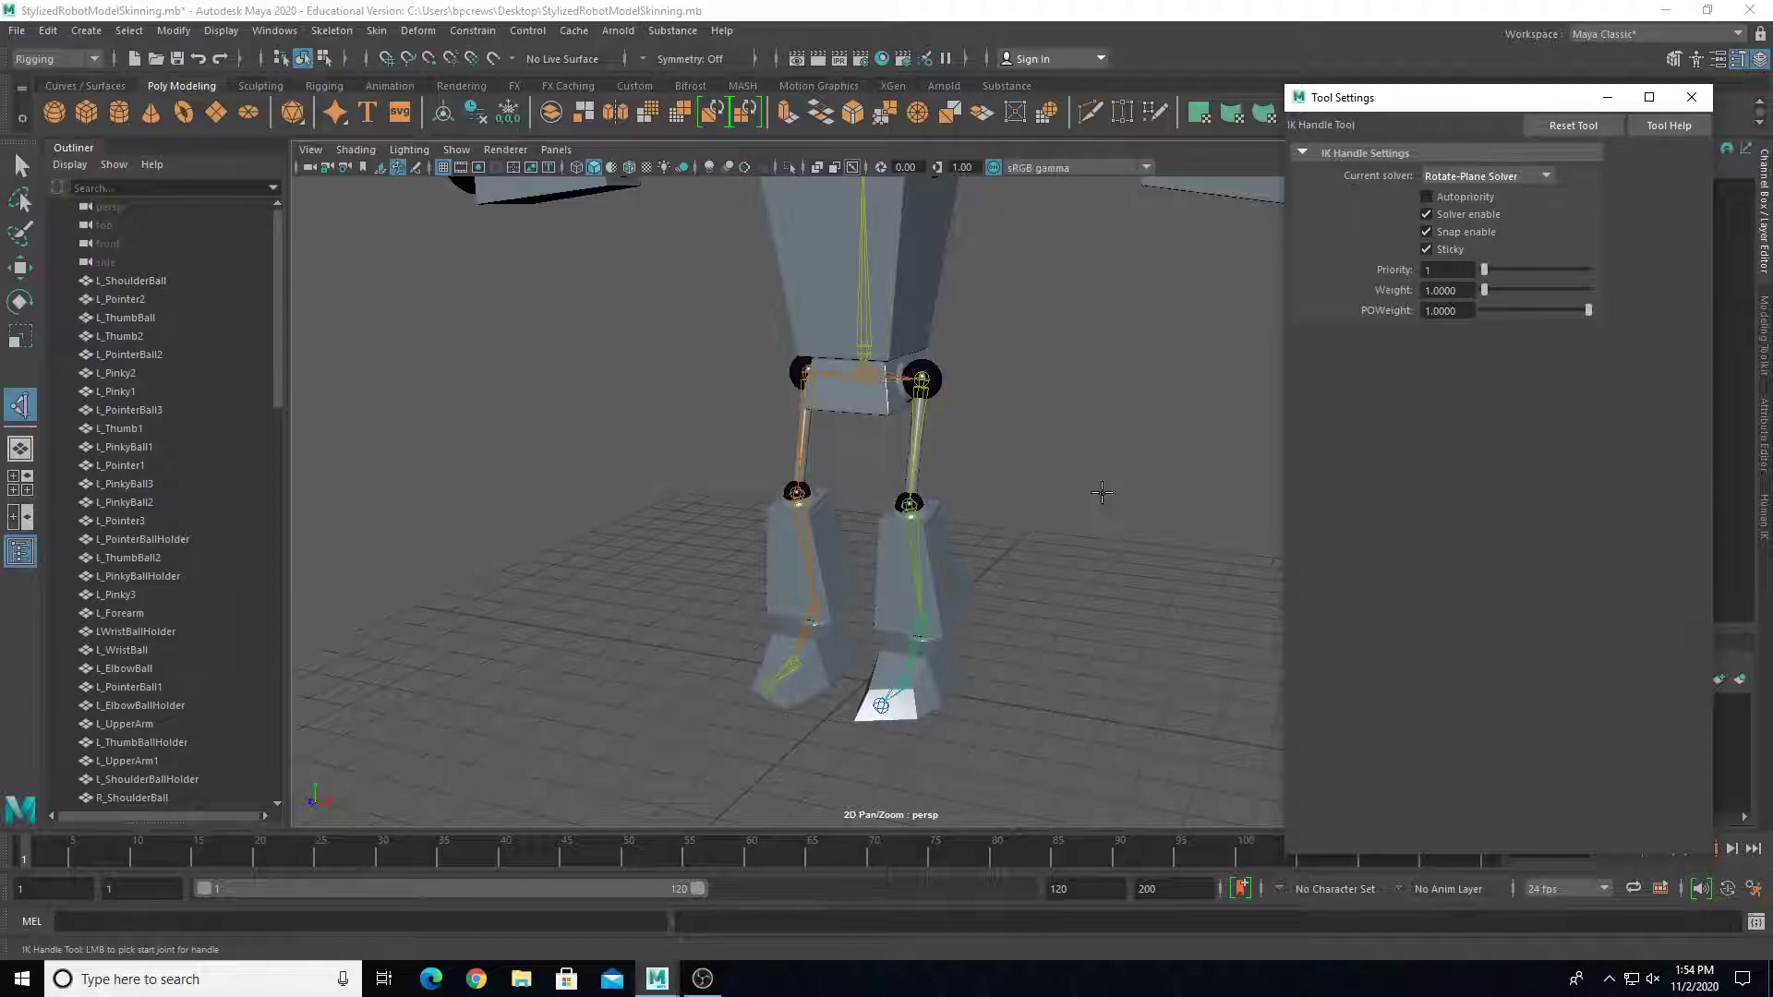
Step: Create an IK handle from the left hip joint to the left ankle joint
alt+drag(1021, 601, 927, 436)
alt+drag(928, 367, 893, 344)
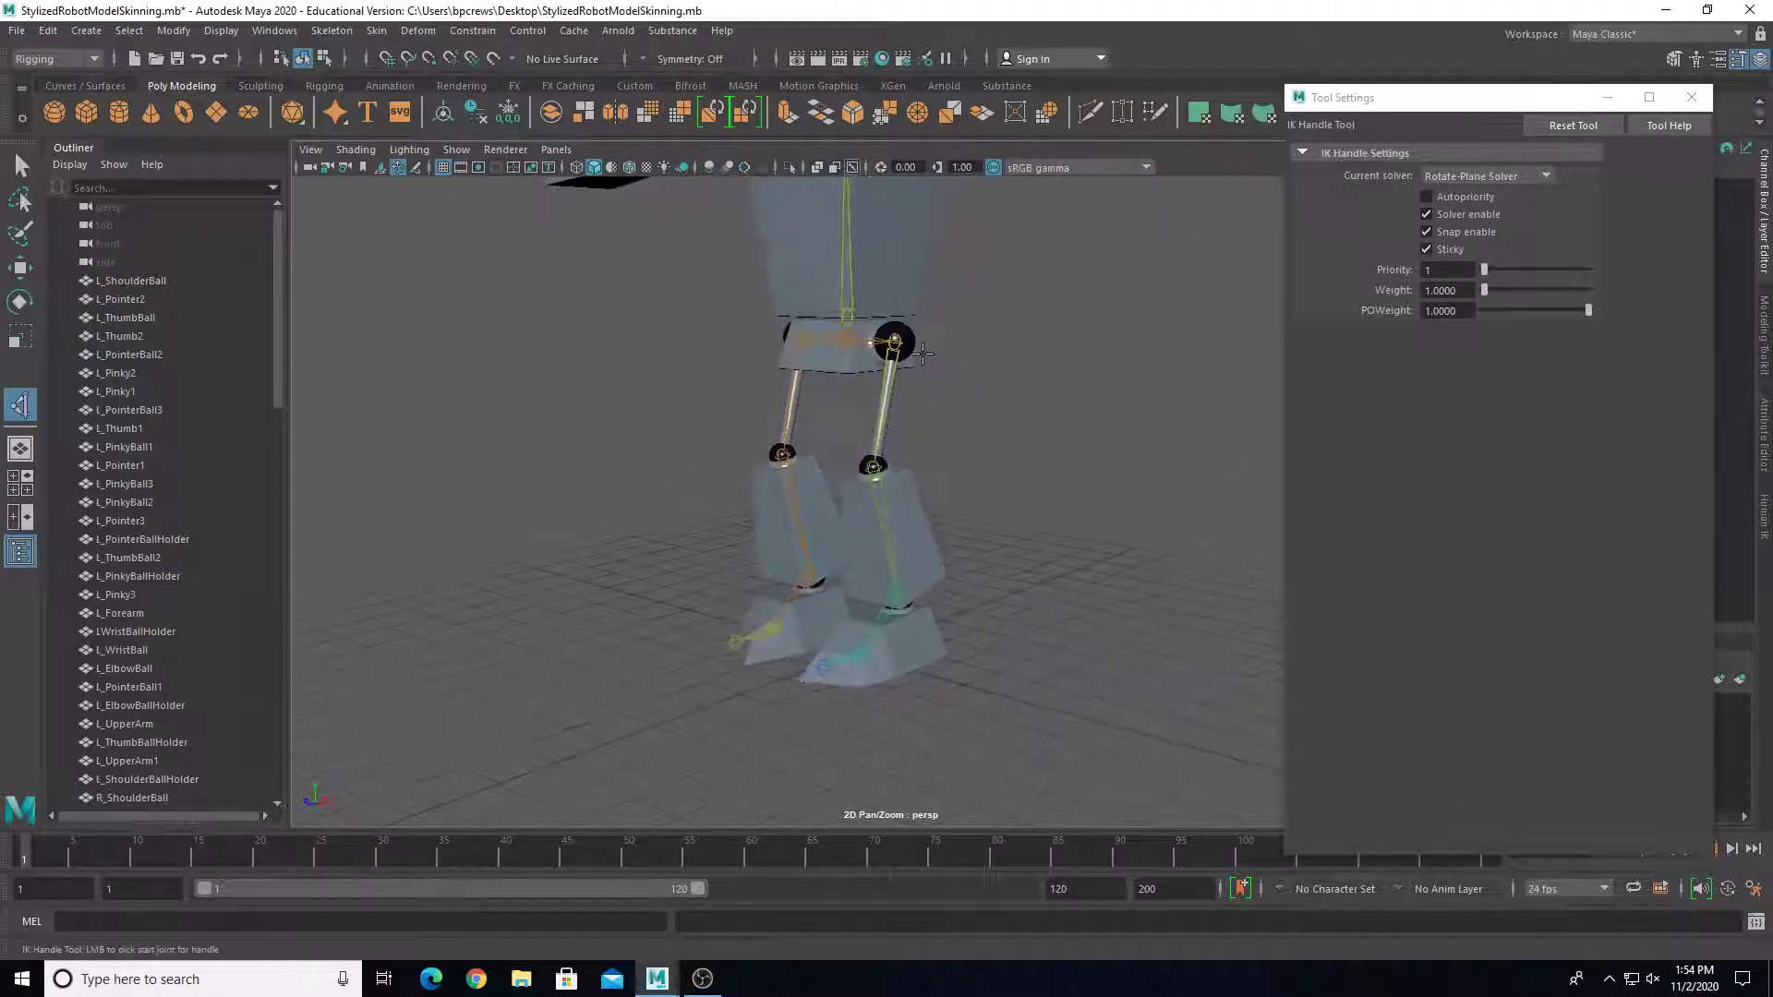
click(896, 341)
click(895, 603)
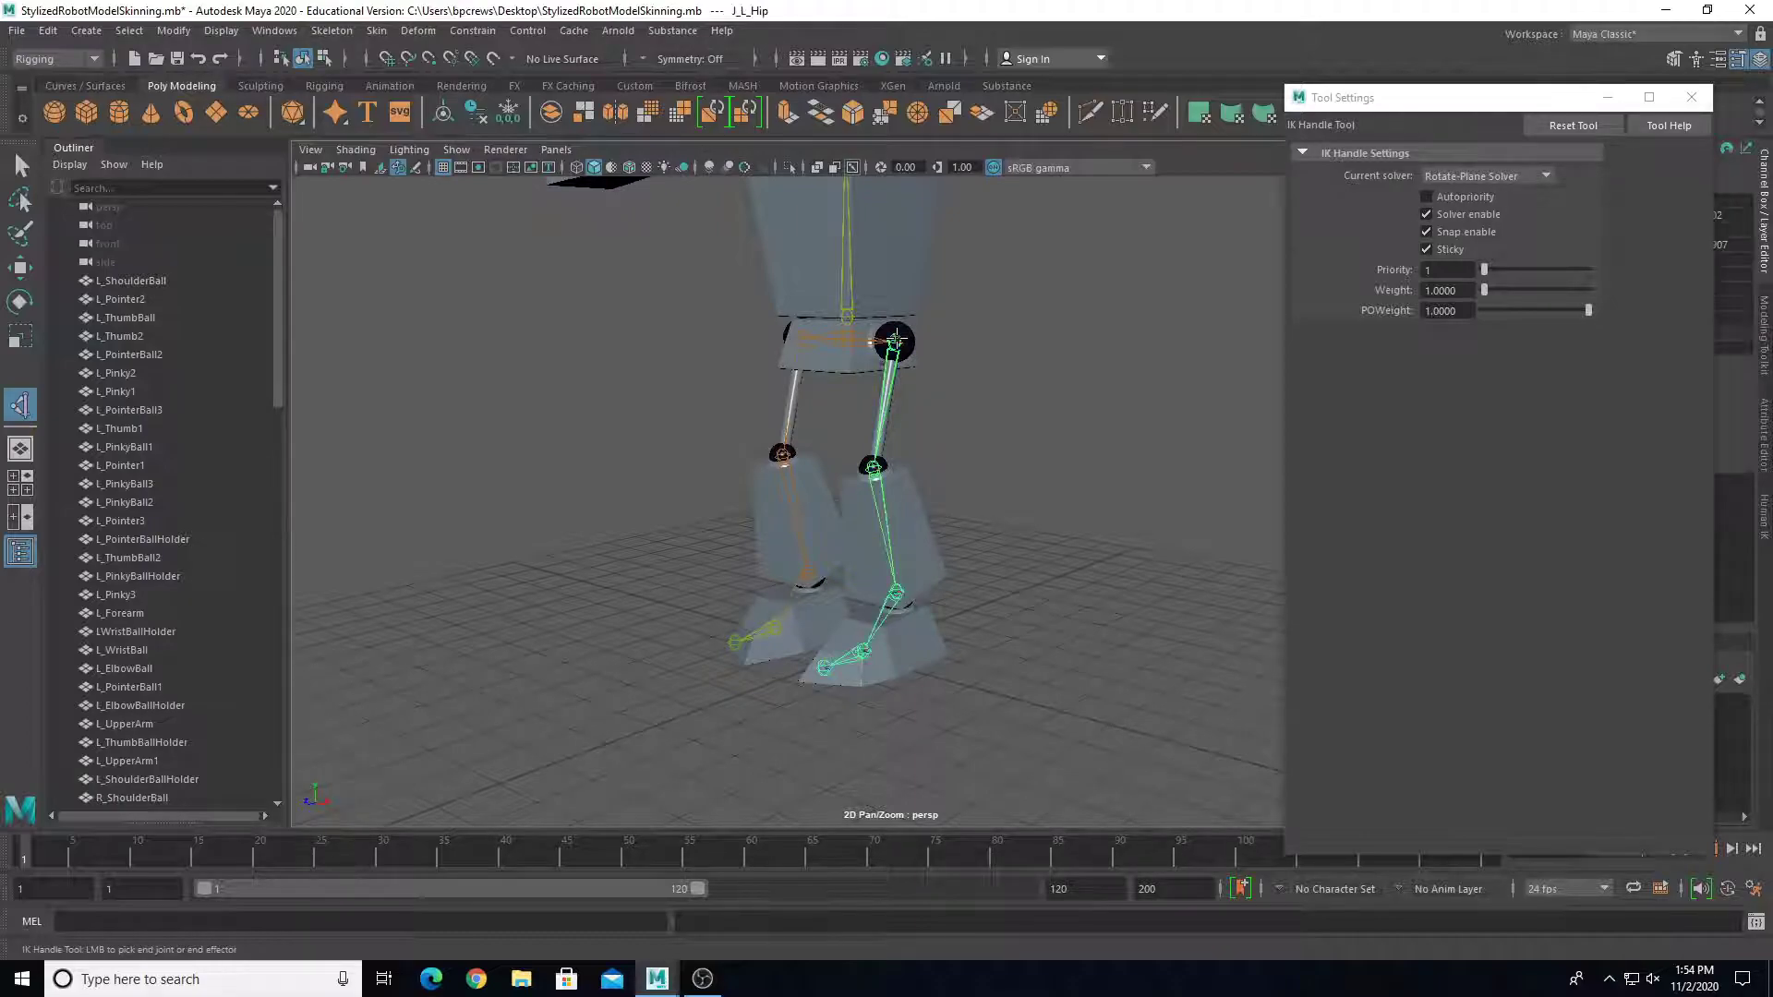
mouse_move(918, 585)
alt+mouse_down()
mouse_move(877, 584)
mouse_move(916, 596)
alt+mouse_up()
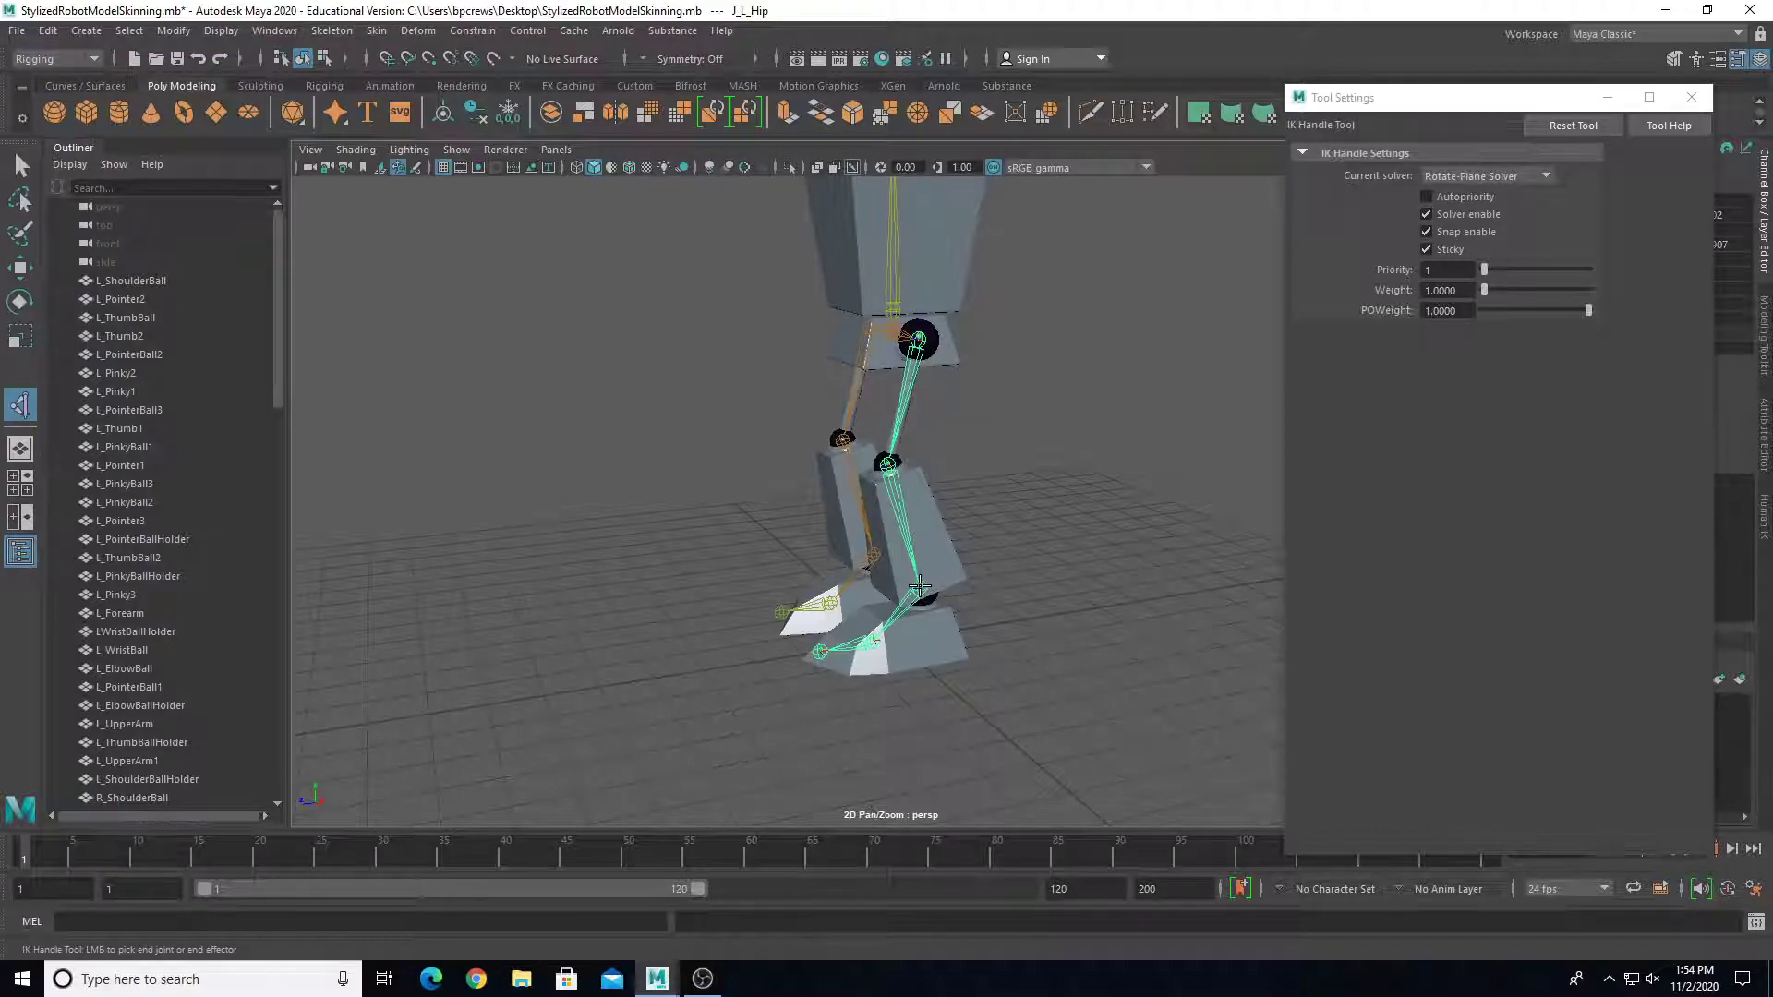
click(921, 590)
key(q)
alt+drag(921, 596, 1036, 649)
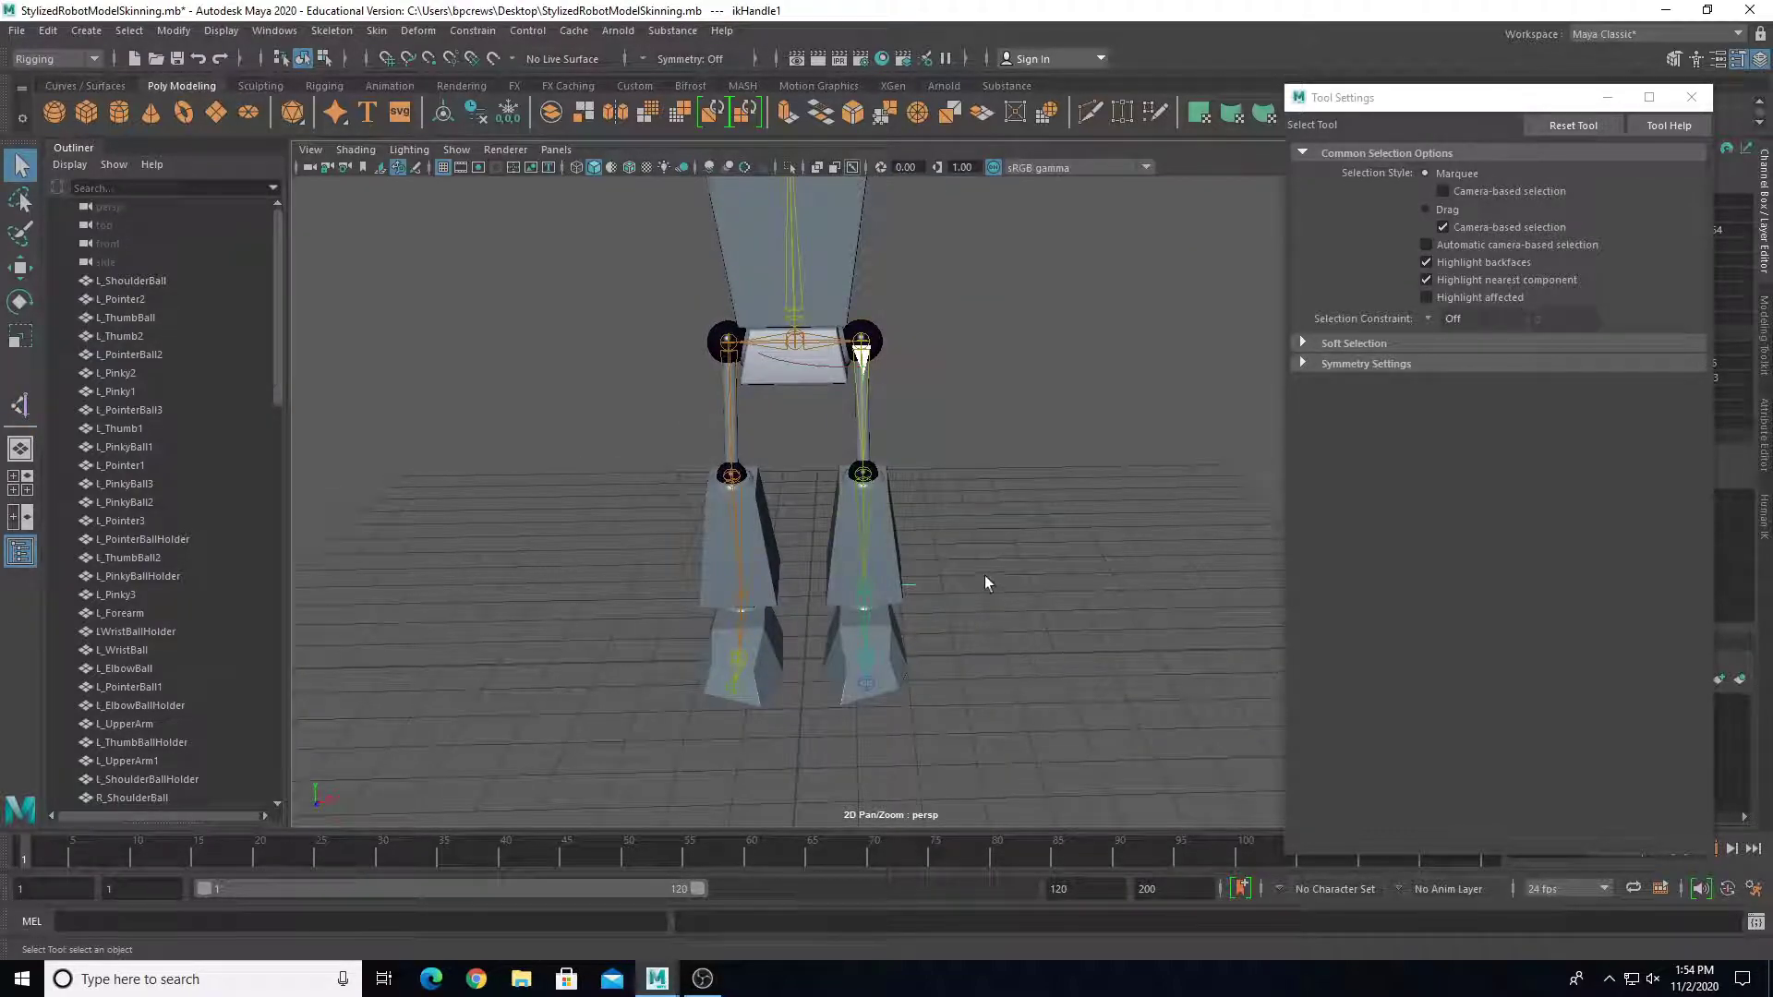
Step: Examine the left leg's joint chain in the shaded front, side and perspective views, with the left hip joint selected
key(space)
key(space)
scroll(695, 677, down, 5)
key(5)
scroll(1061, 649, up, 4)
alt+middle_drag(1060, 649, 843, 261)
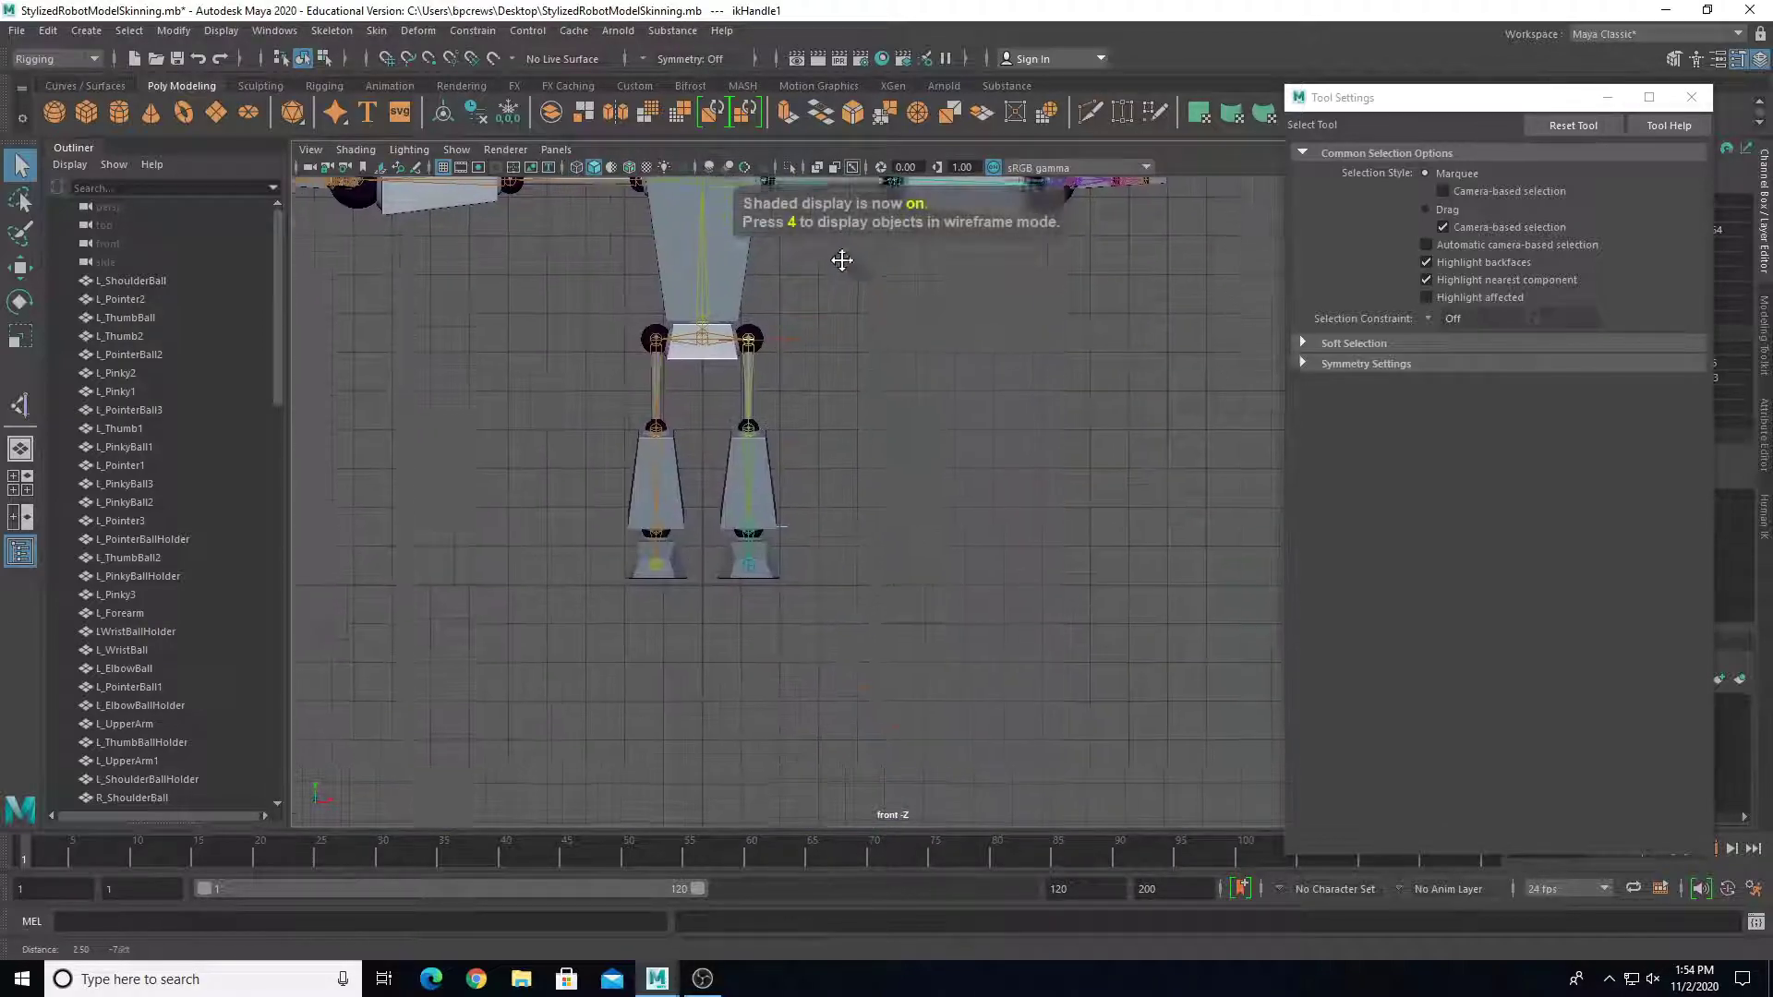
scroll(752, 305, up, 3)
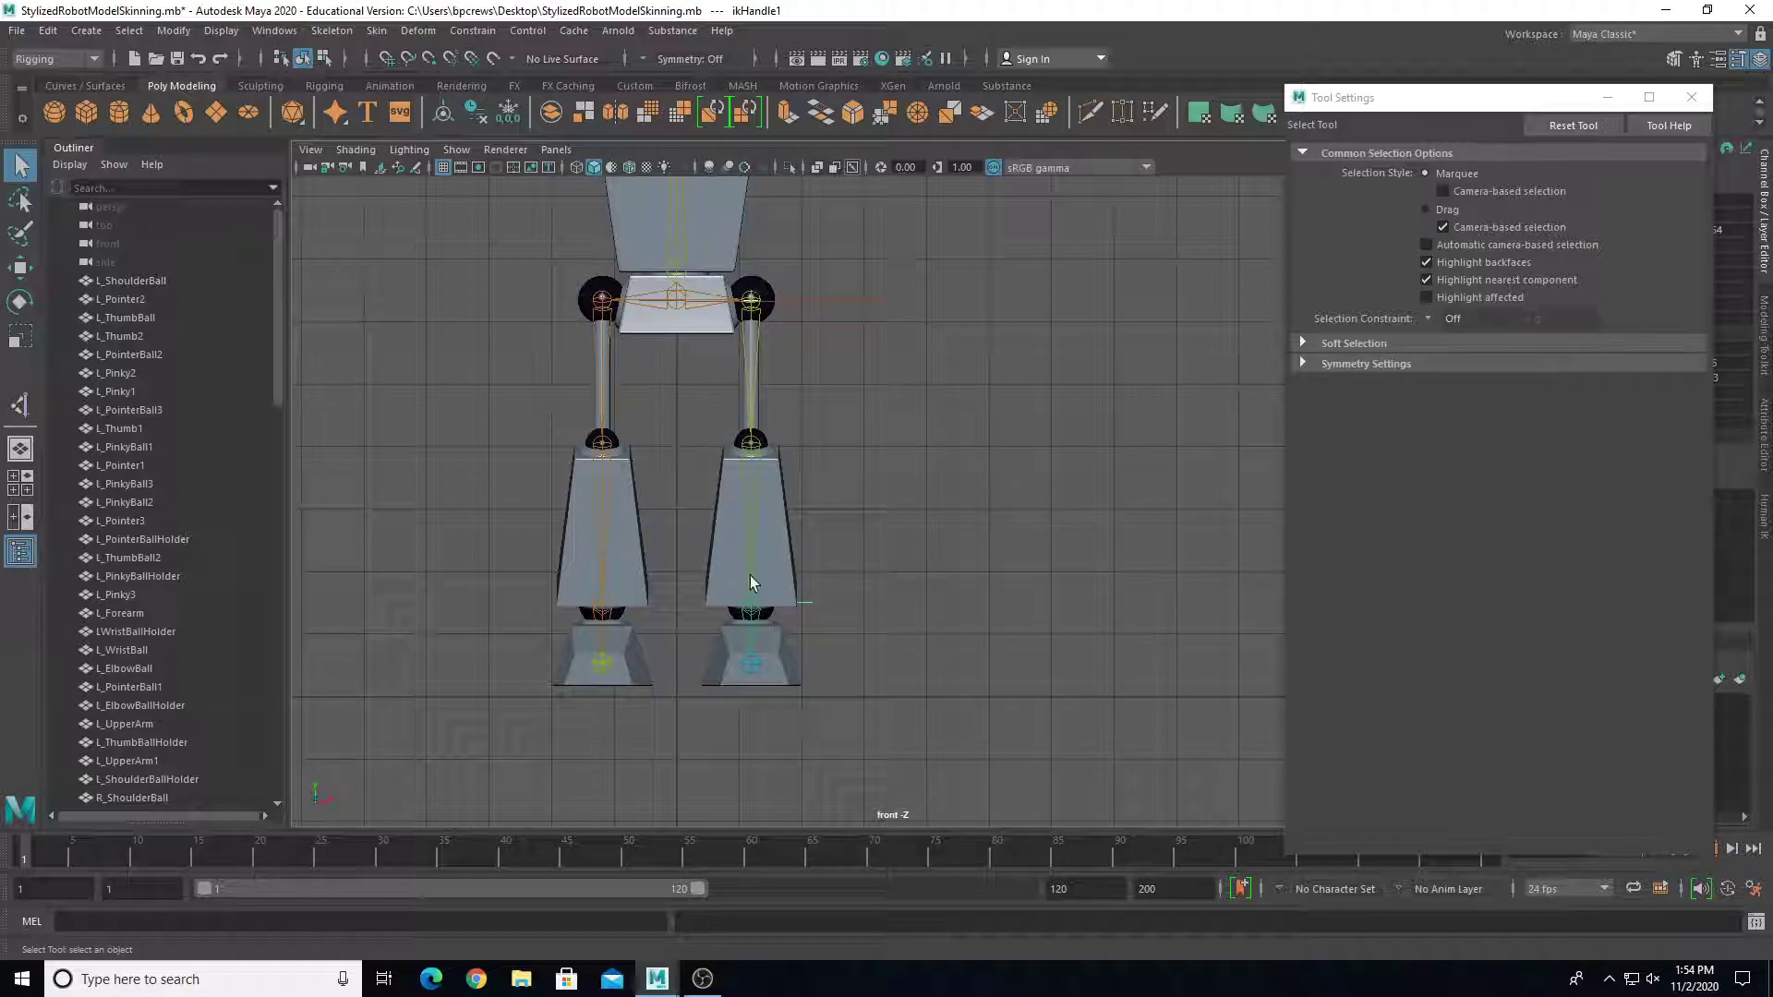
drag(1446, 97, 1209, 234)
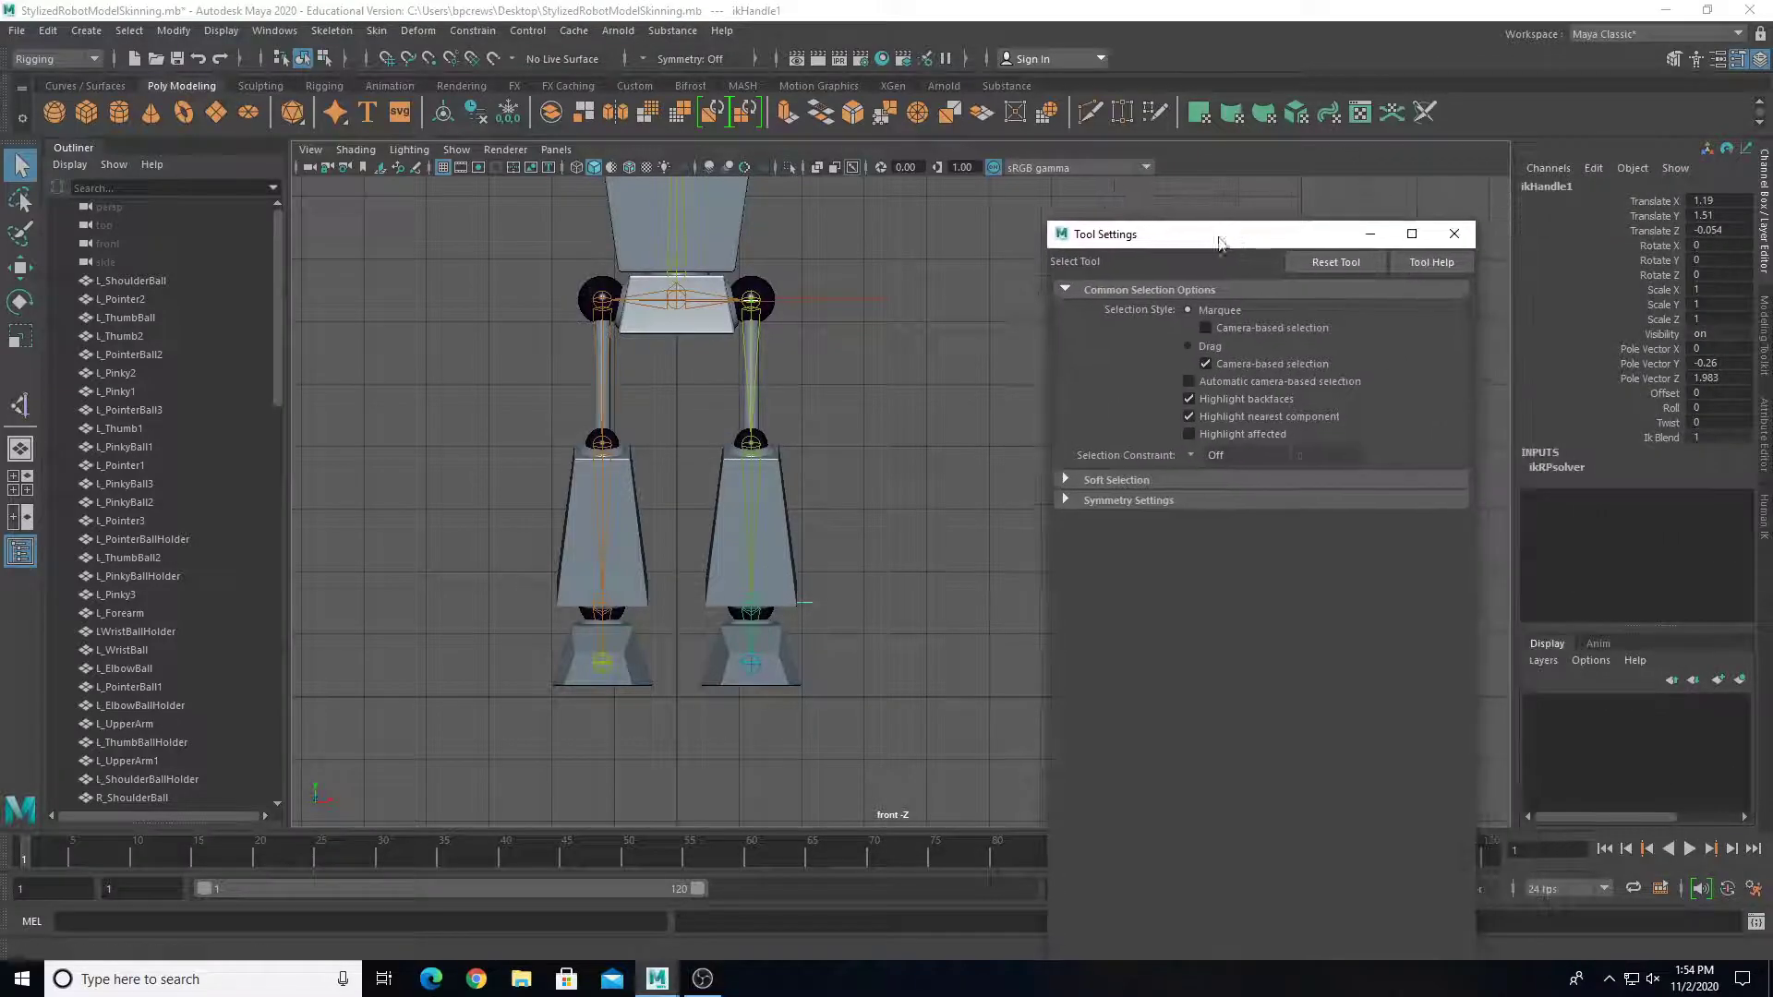
click(743, 334)
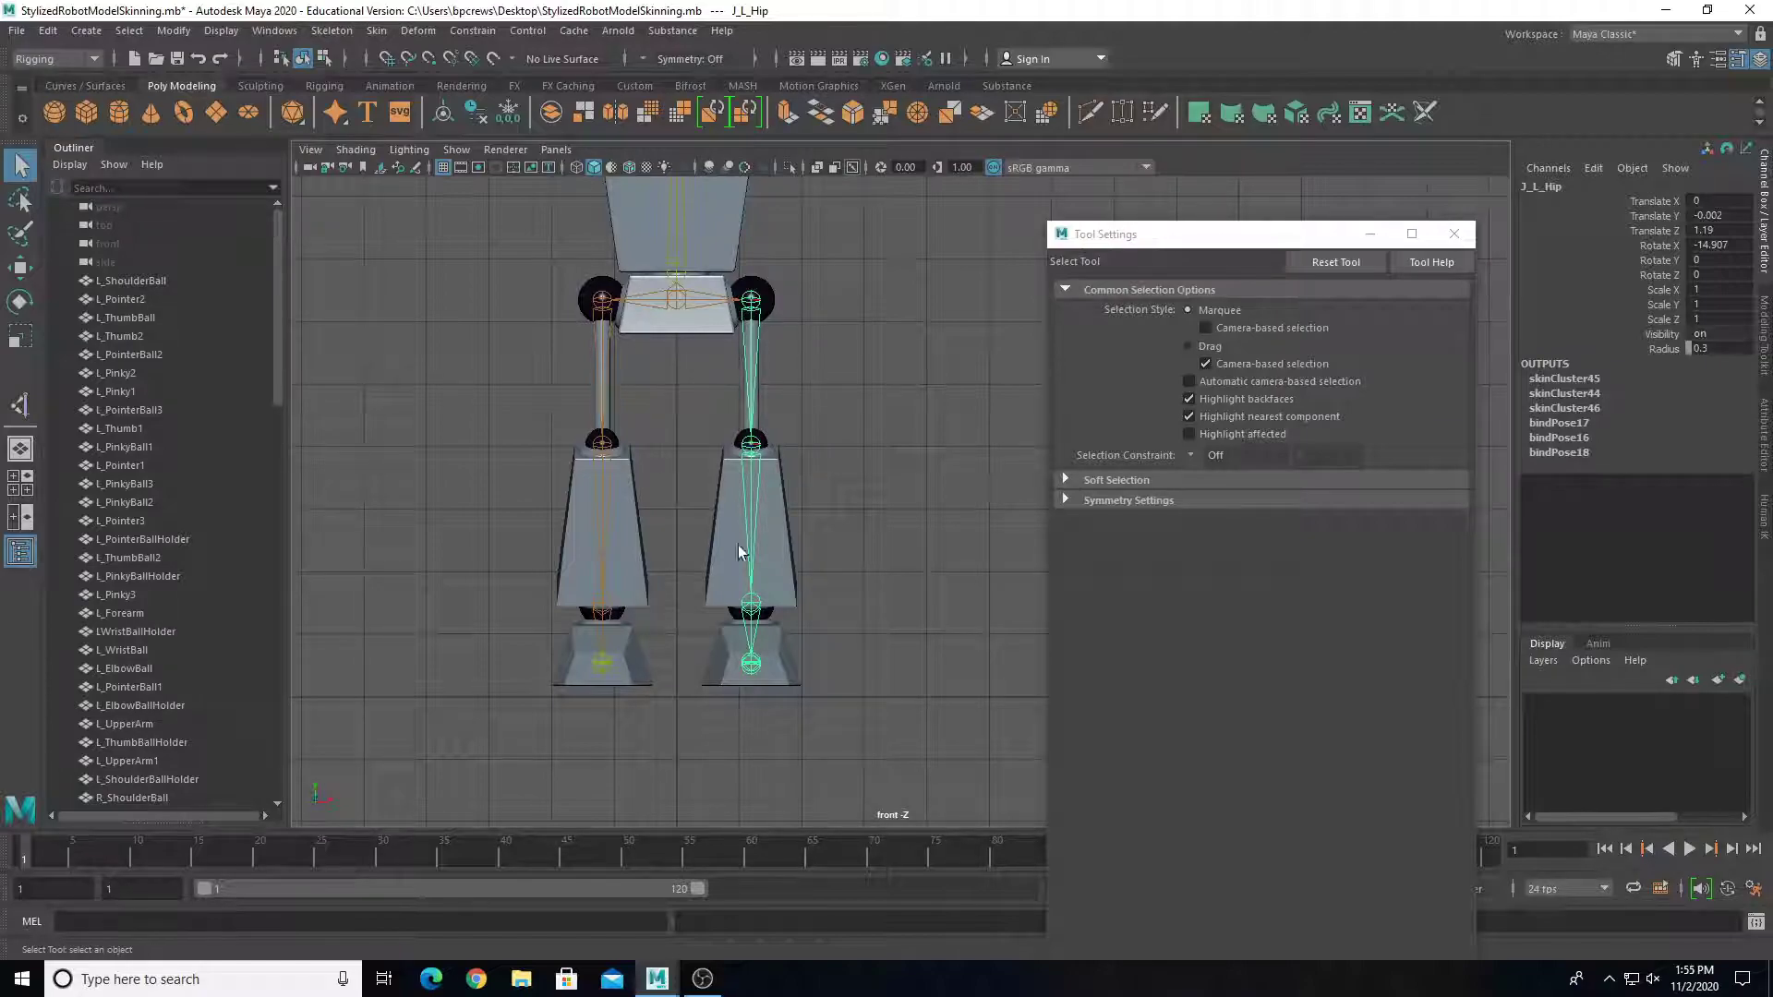
key(space)
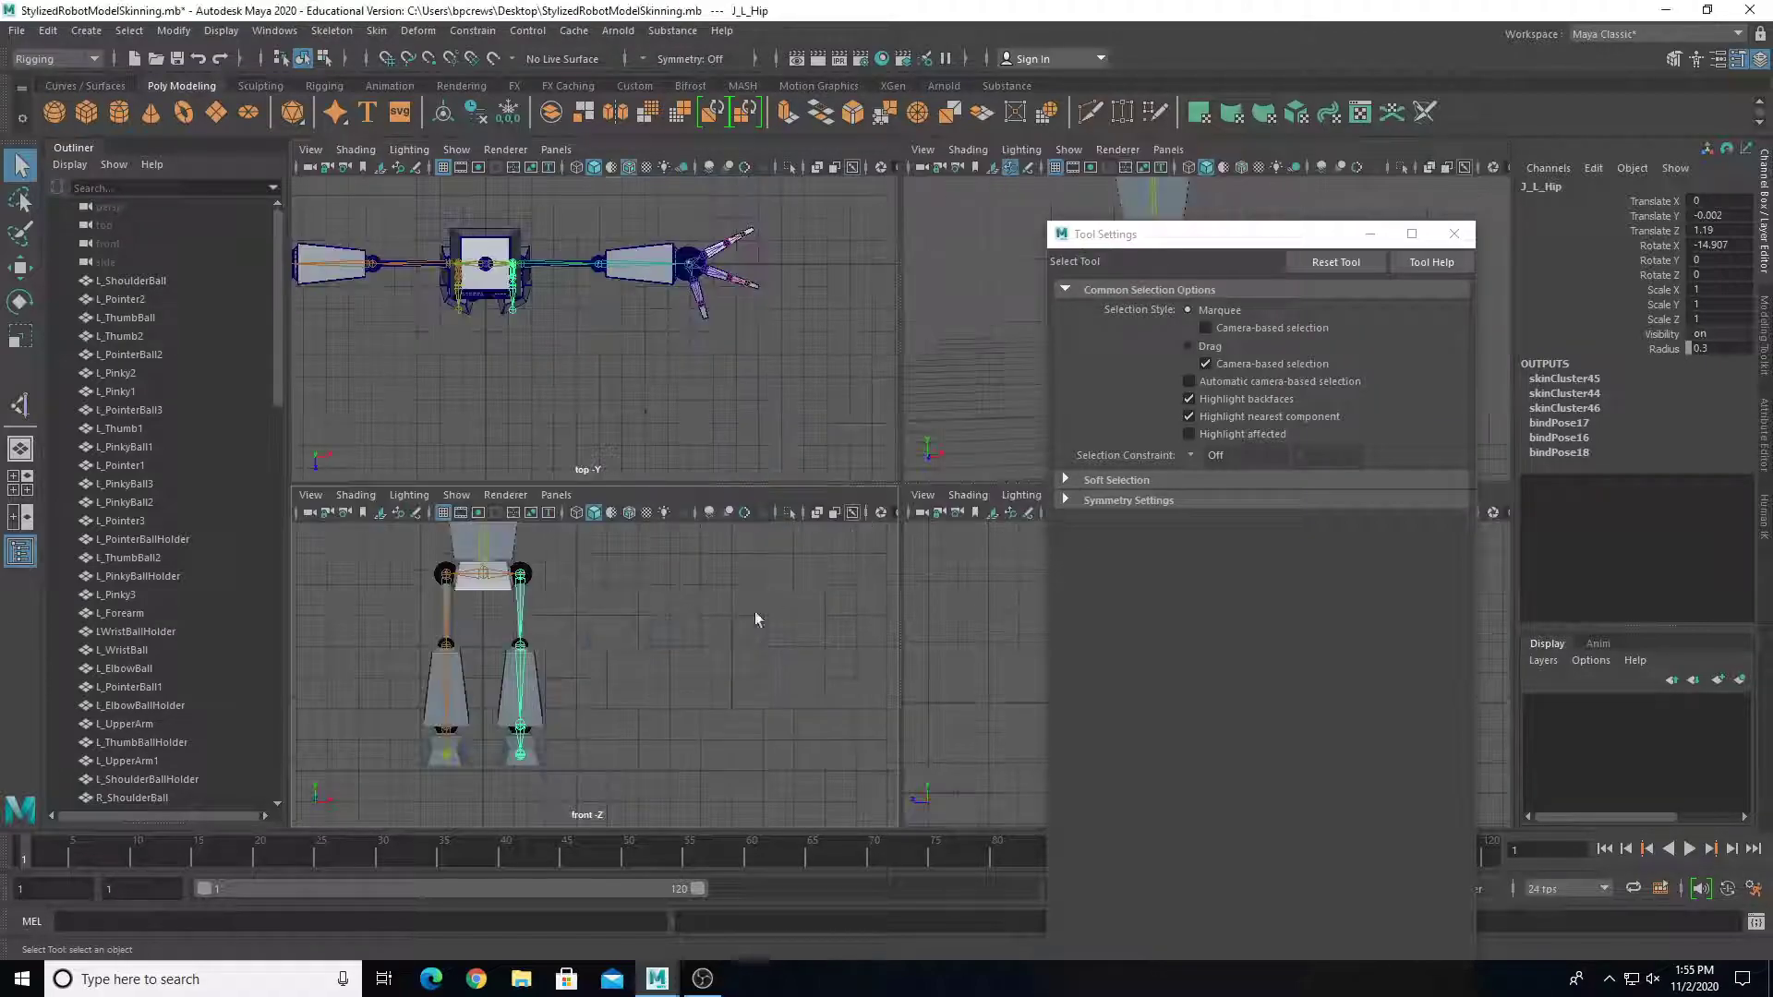
key(space)
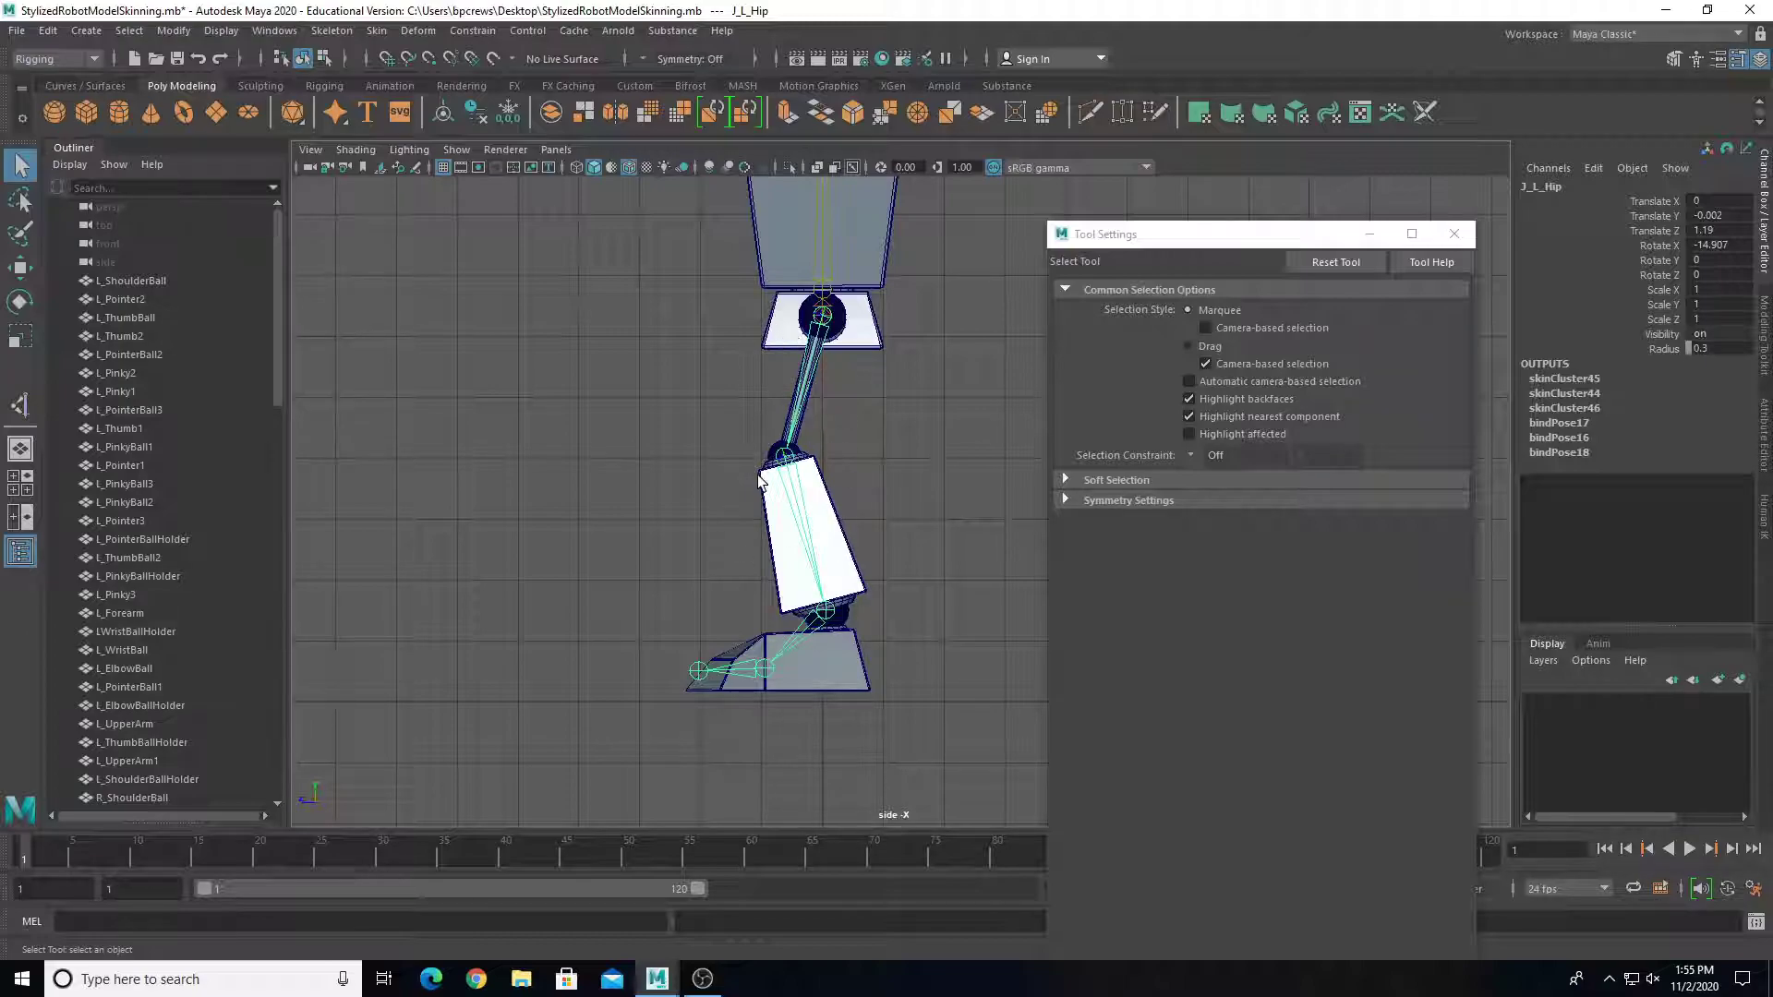
key(space)
key(space)
alt+drag(739, 349, 860, 397)
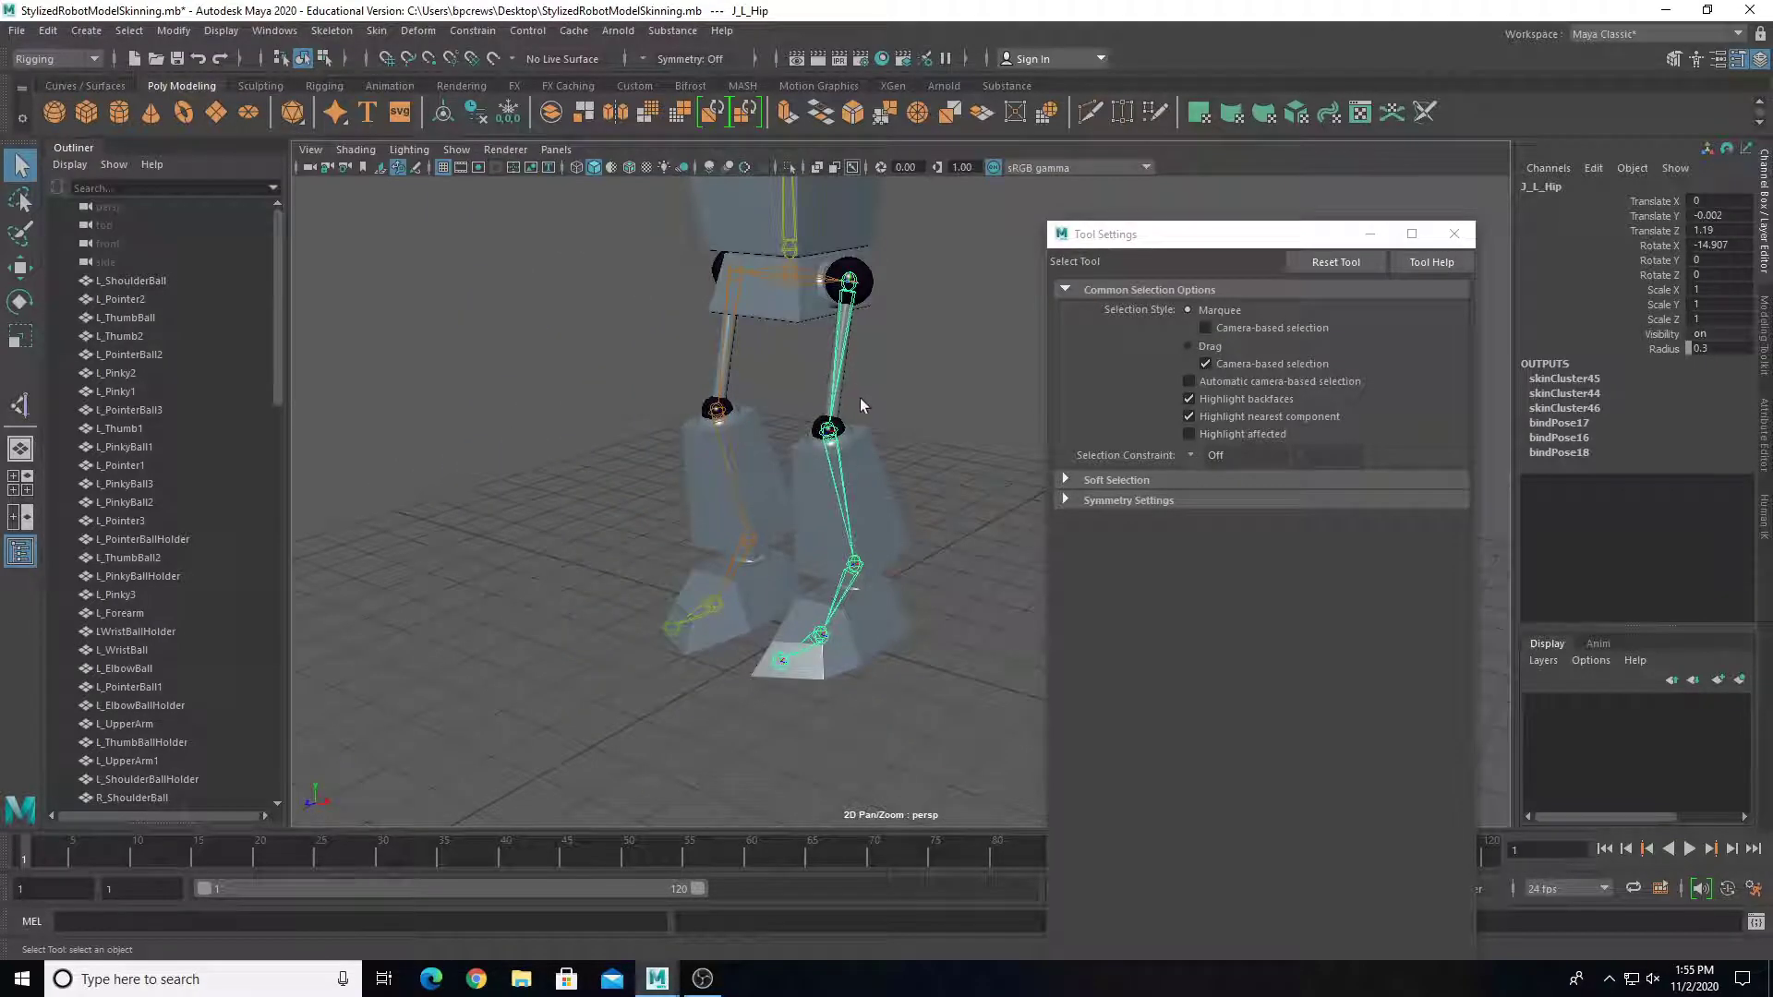
Step: Select the left leg's IK handle with the Move tool and inspect it at the ankle in wireframe and shaded display
click(900, 574)
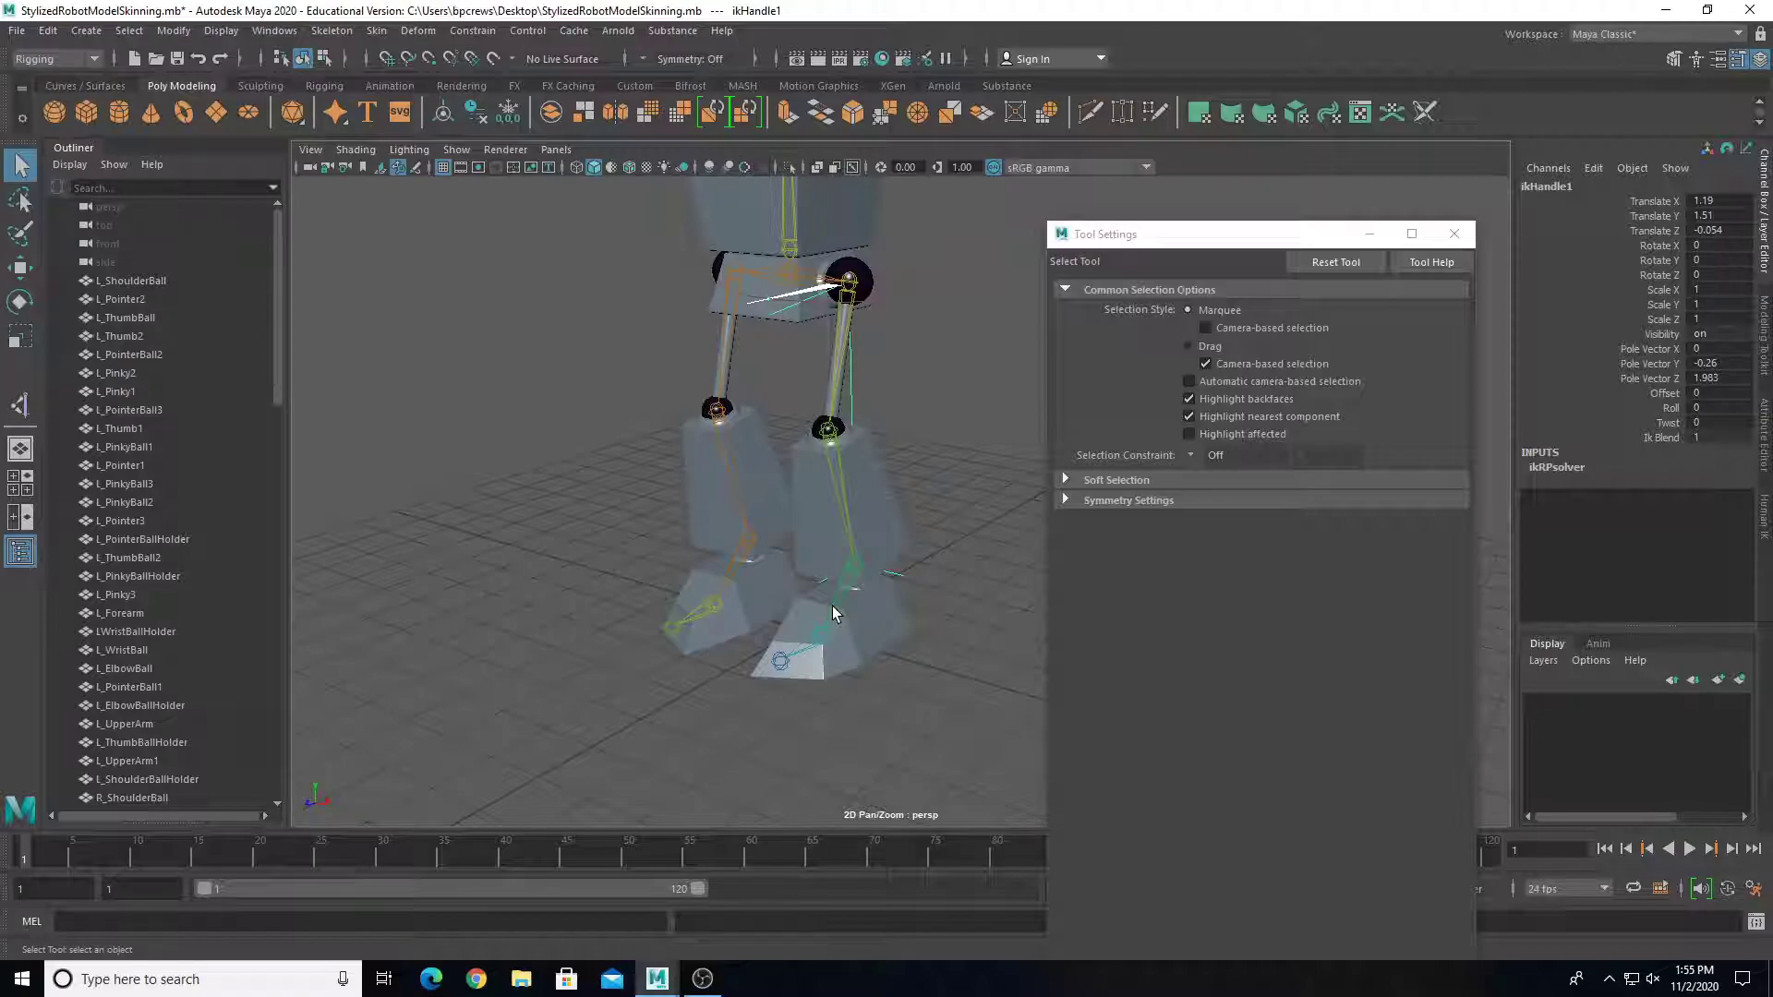
alt+drag(831, 519, 669, 479)
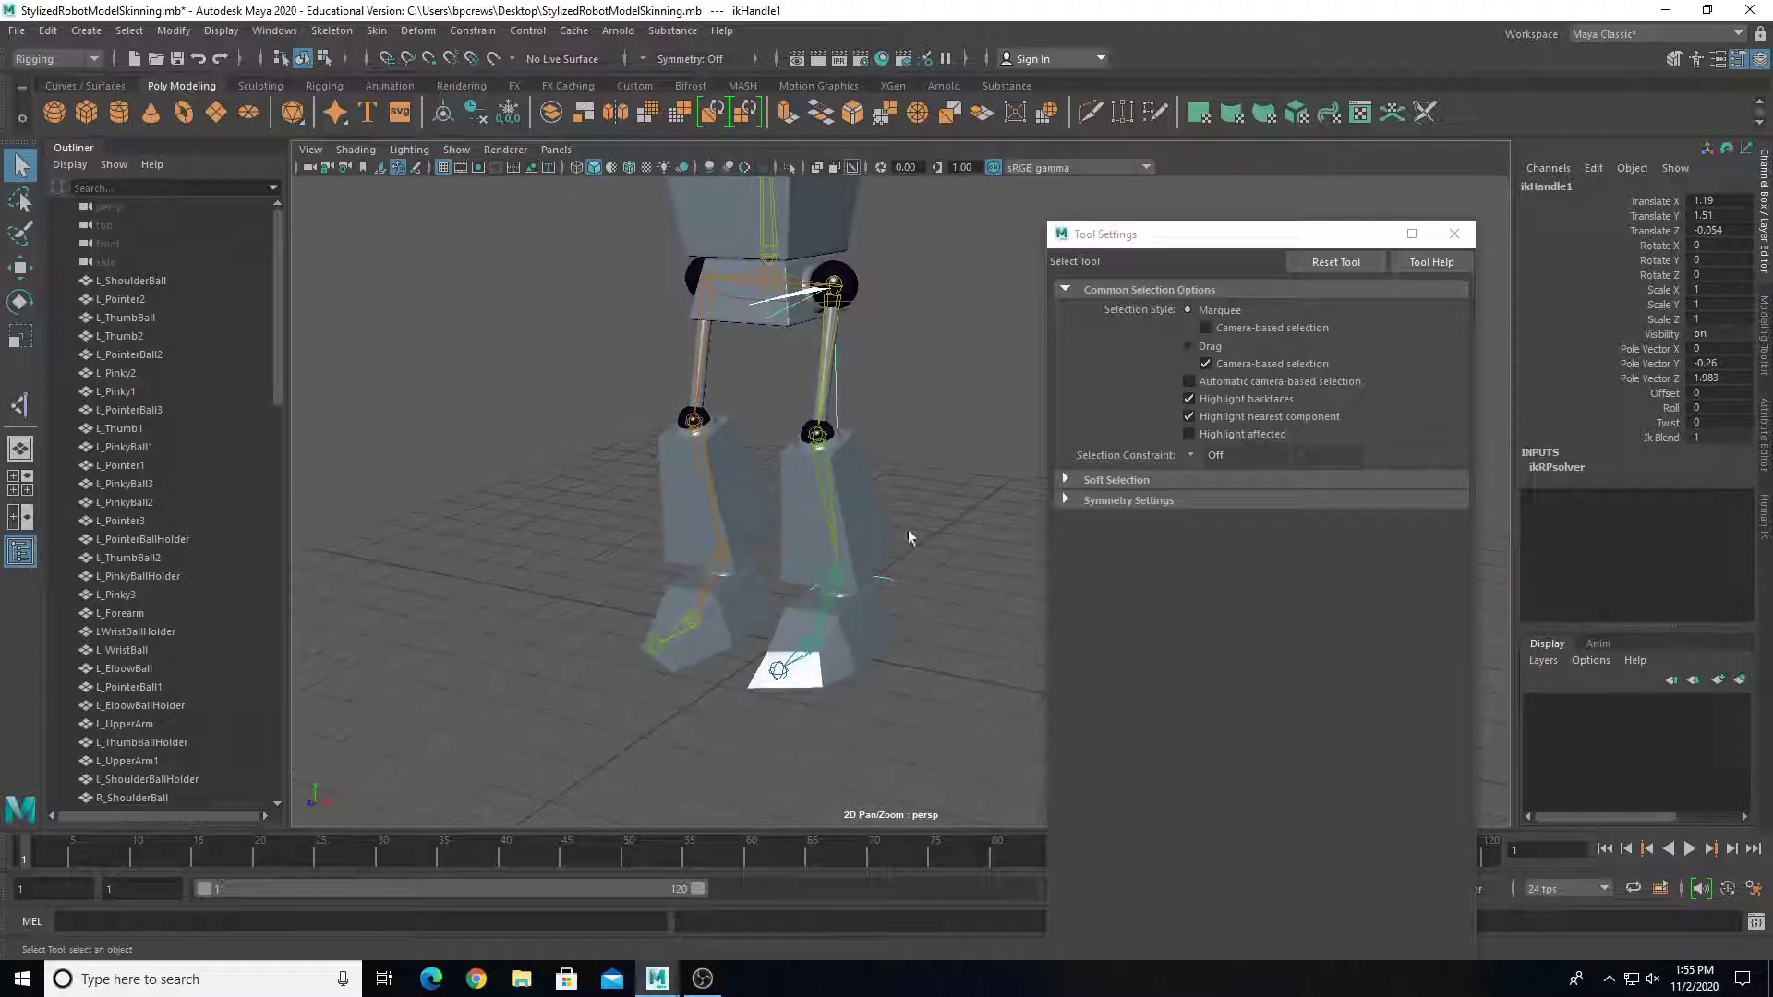
key(w)
alt+drag(906, 478, 820, 425)
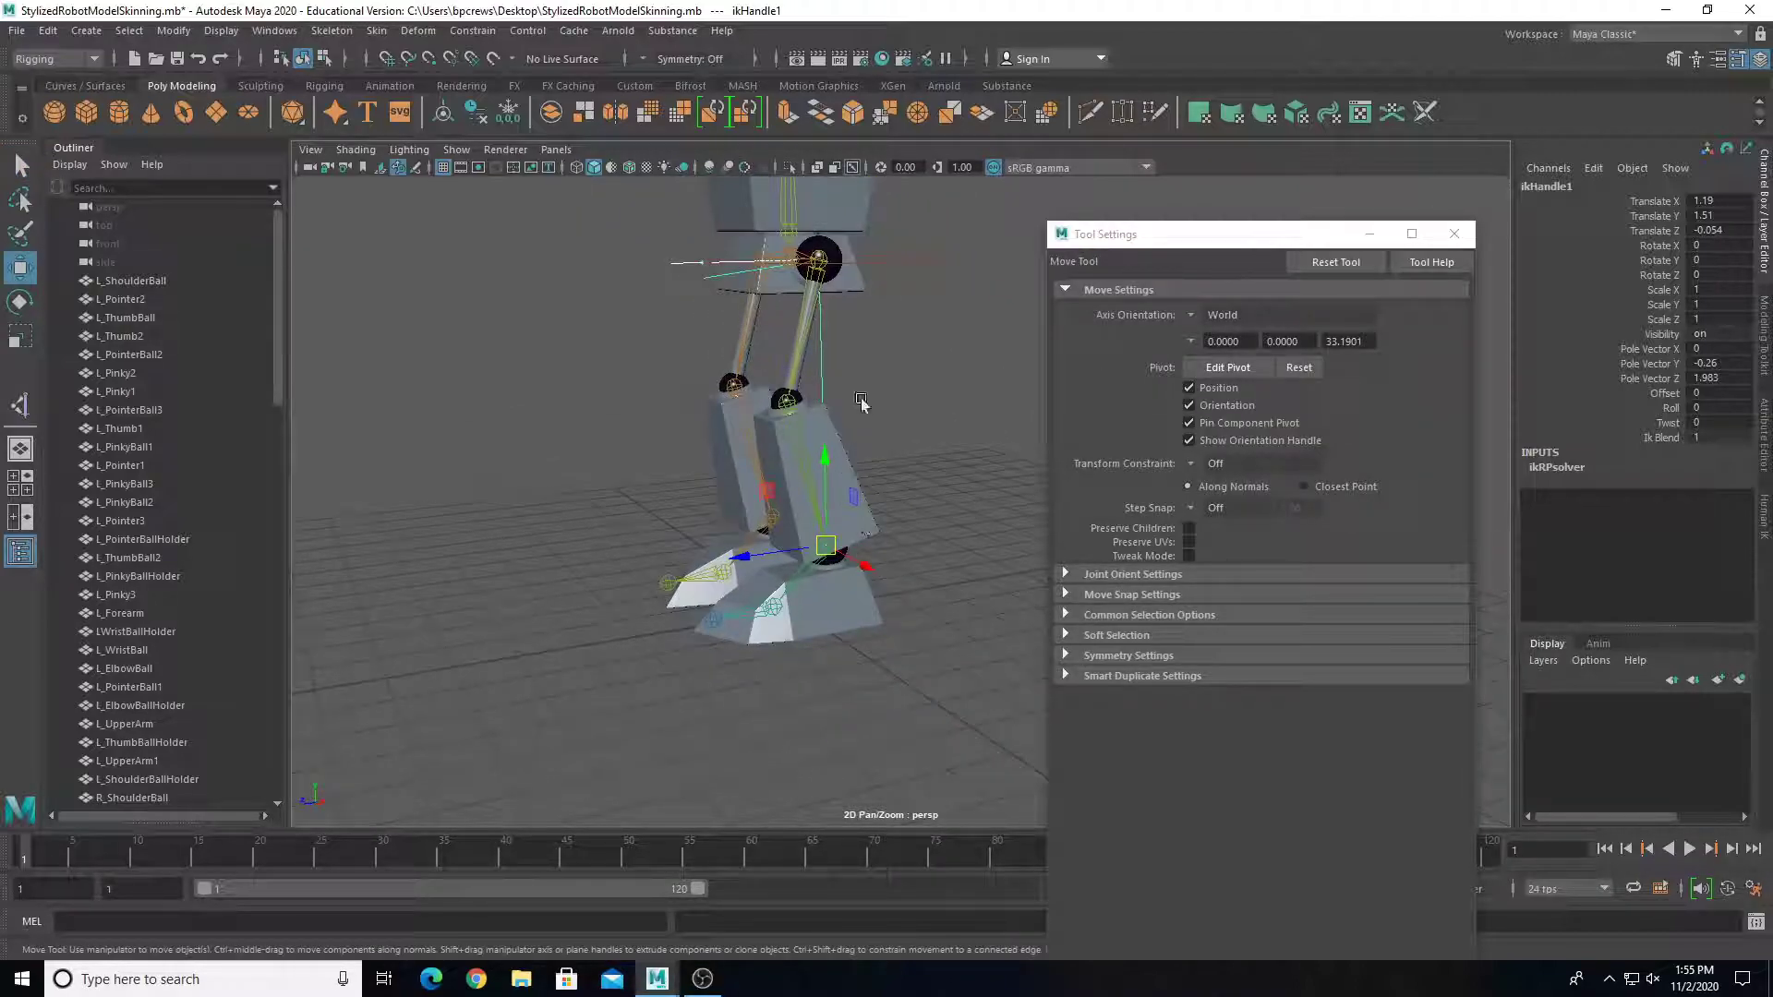
alt+drag(834, 577, 859, 398)
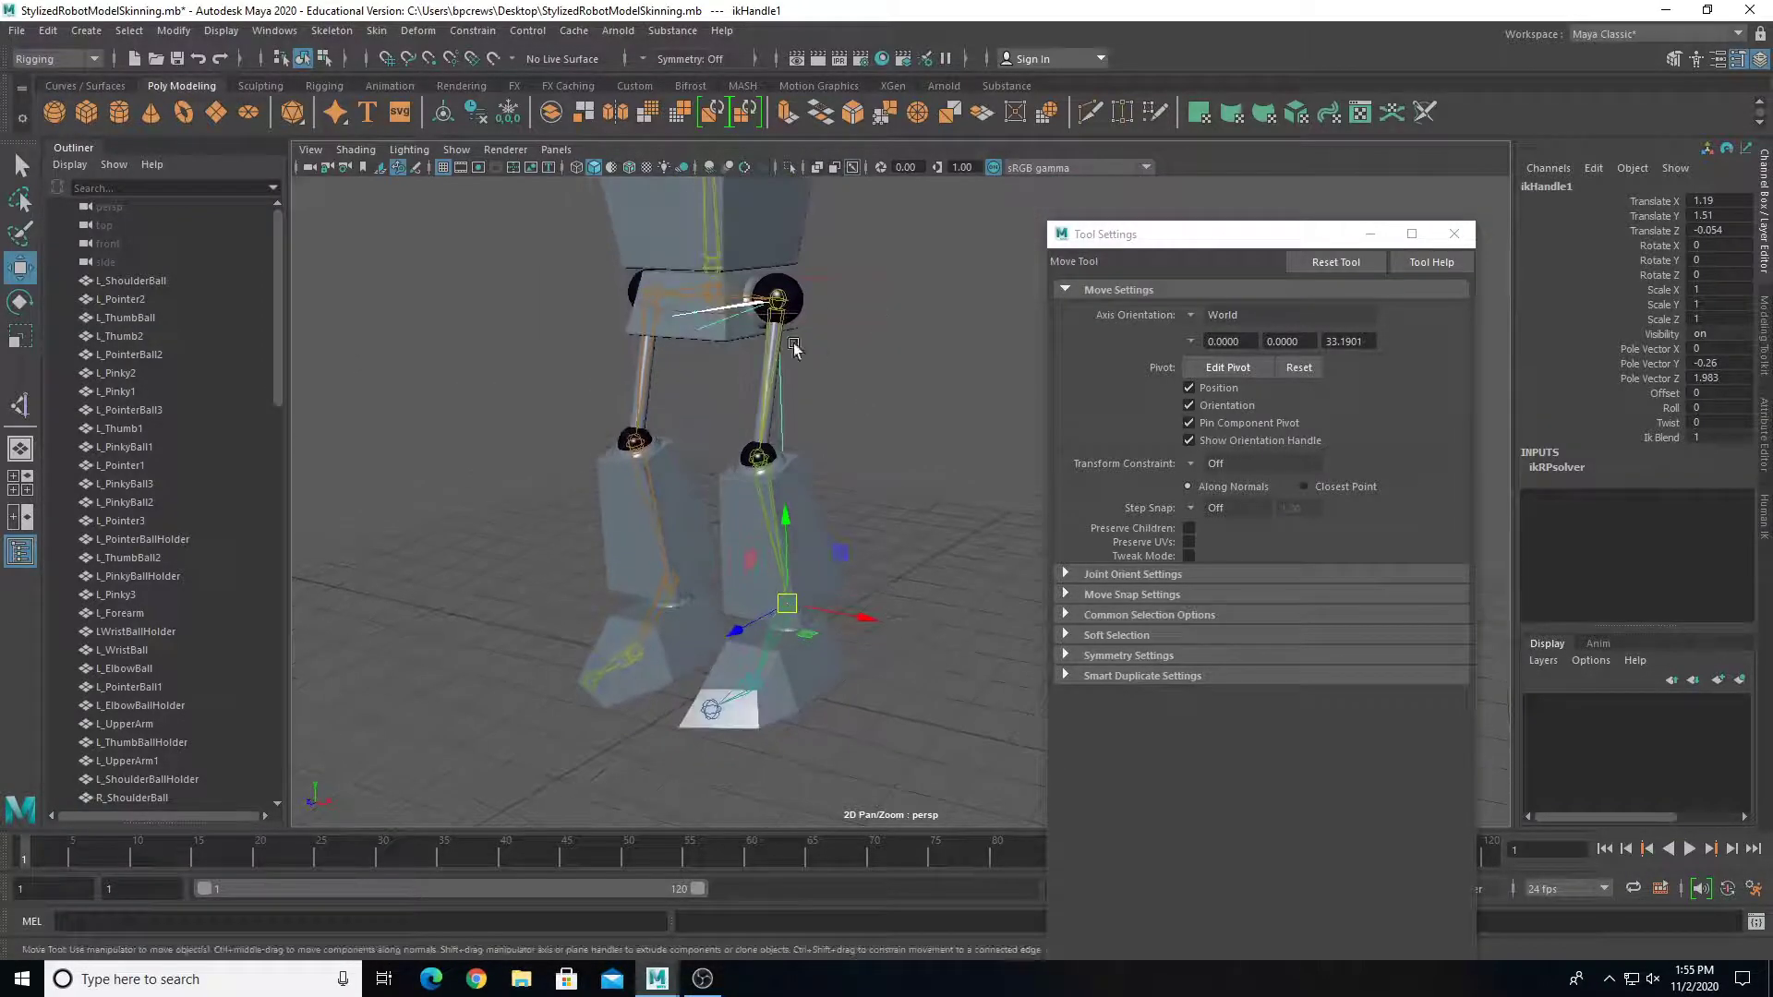
alt+drag(792, 319, 734, 312)
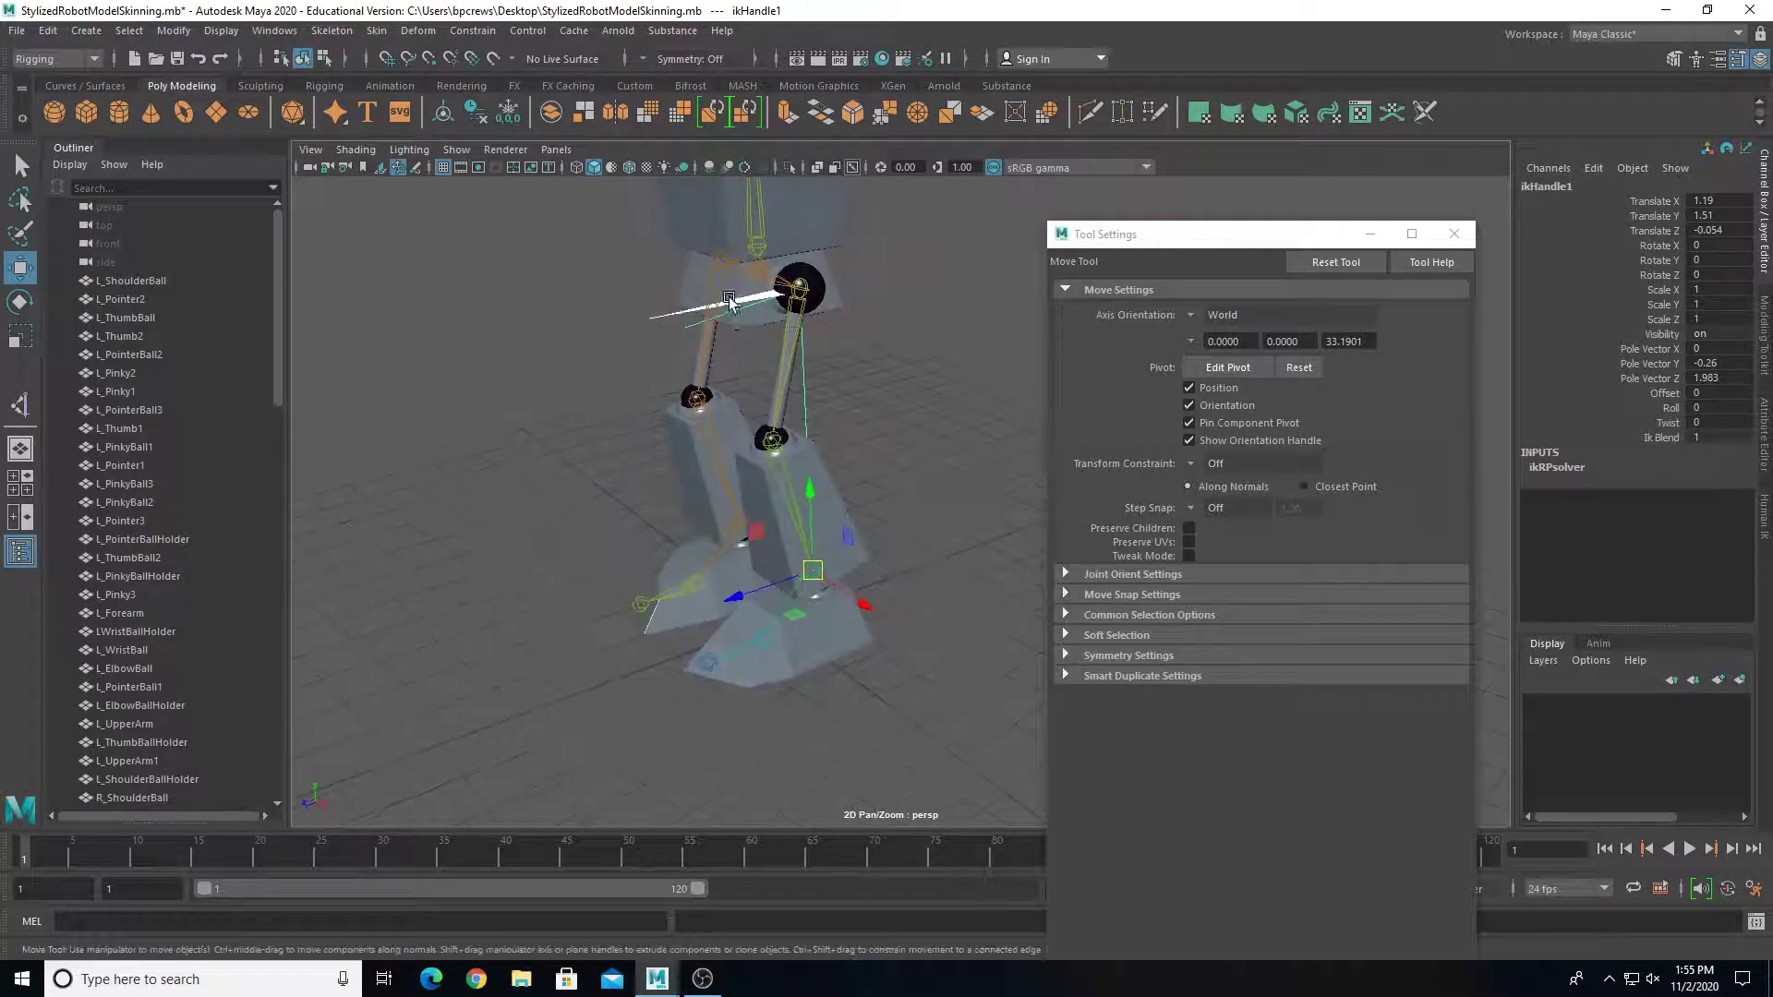
alt+drag(698, 363, 835, 388)
scroll(794, 610, up, 8)
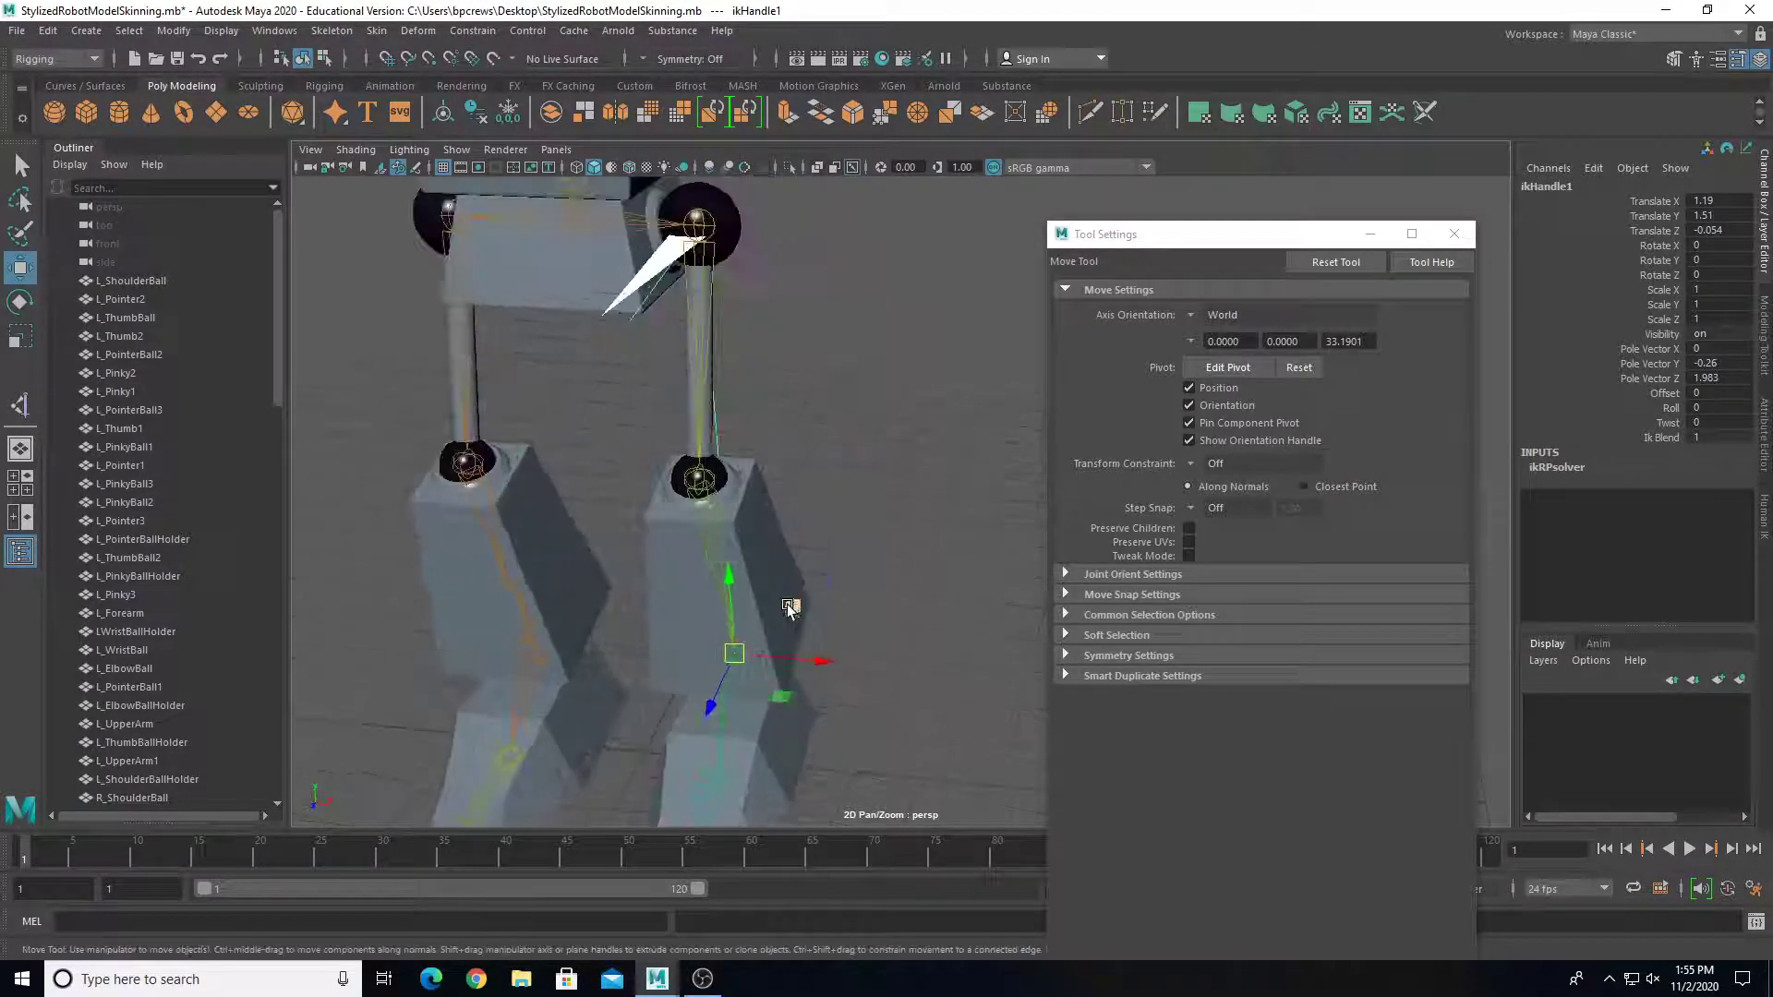
key(4)
click(844, 763)
alt+drag(843, 762, 806, 706)
click(795, 677)
scroll(855, 665, down, 10)
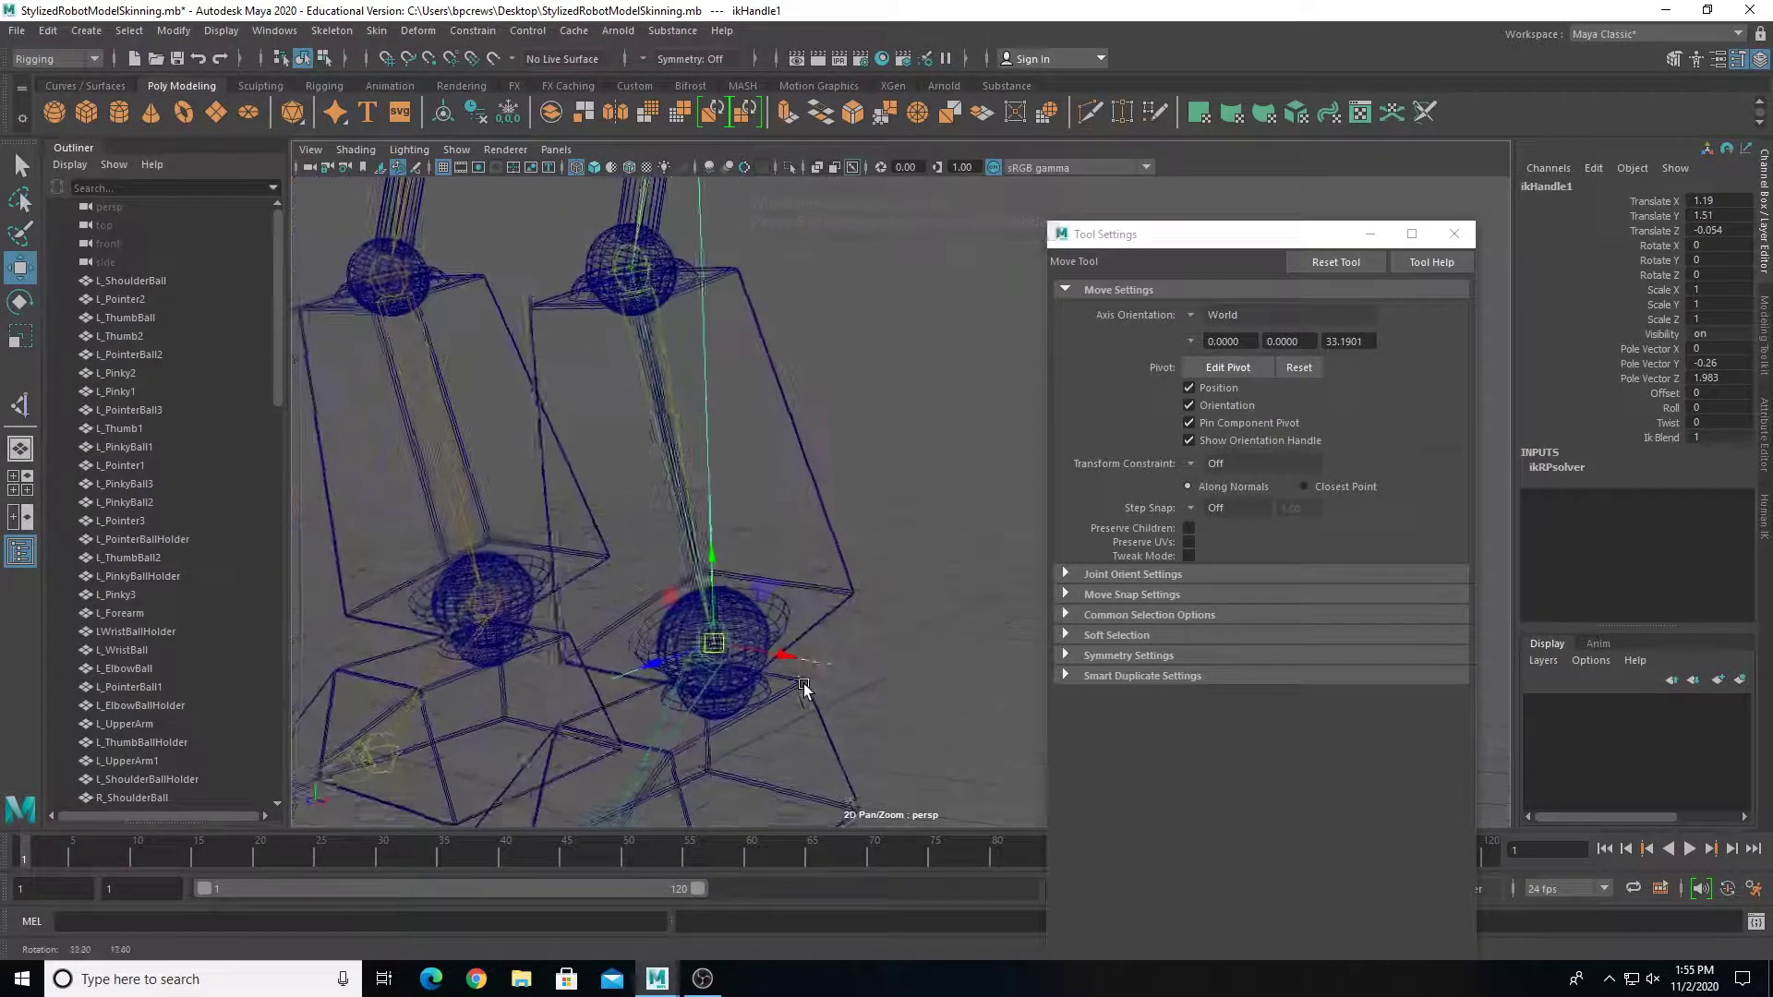
key(5)
mouse_move(850, 673)
alt+mouse_down()
mouse_move(803, 621)
mouse_move(720, 653)
mouse_move(778, 665)
mouse_move(812, 637)
mouse_move(765, 528)
mouse_move(730, 573)
mouse_move(759, 561)
alt+mouse_up()
Step: Rename the left leg's IK handle to IK_L_Leg
scroll(70, 451, down, 15)
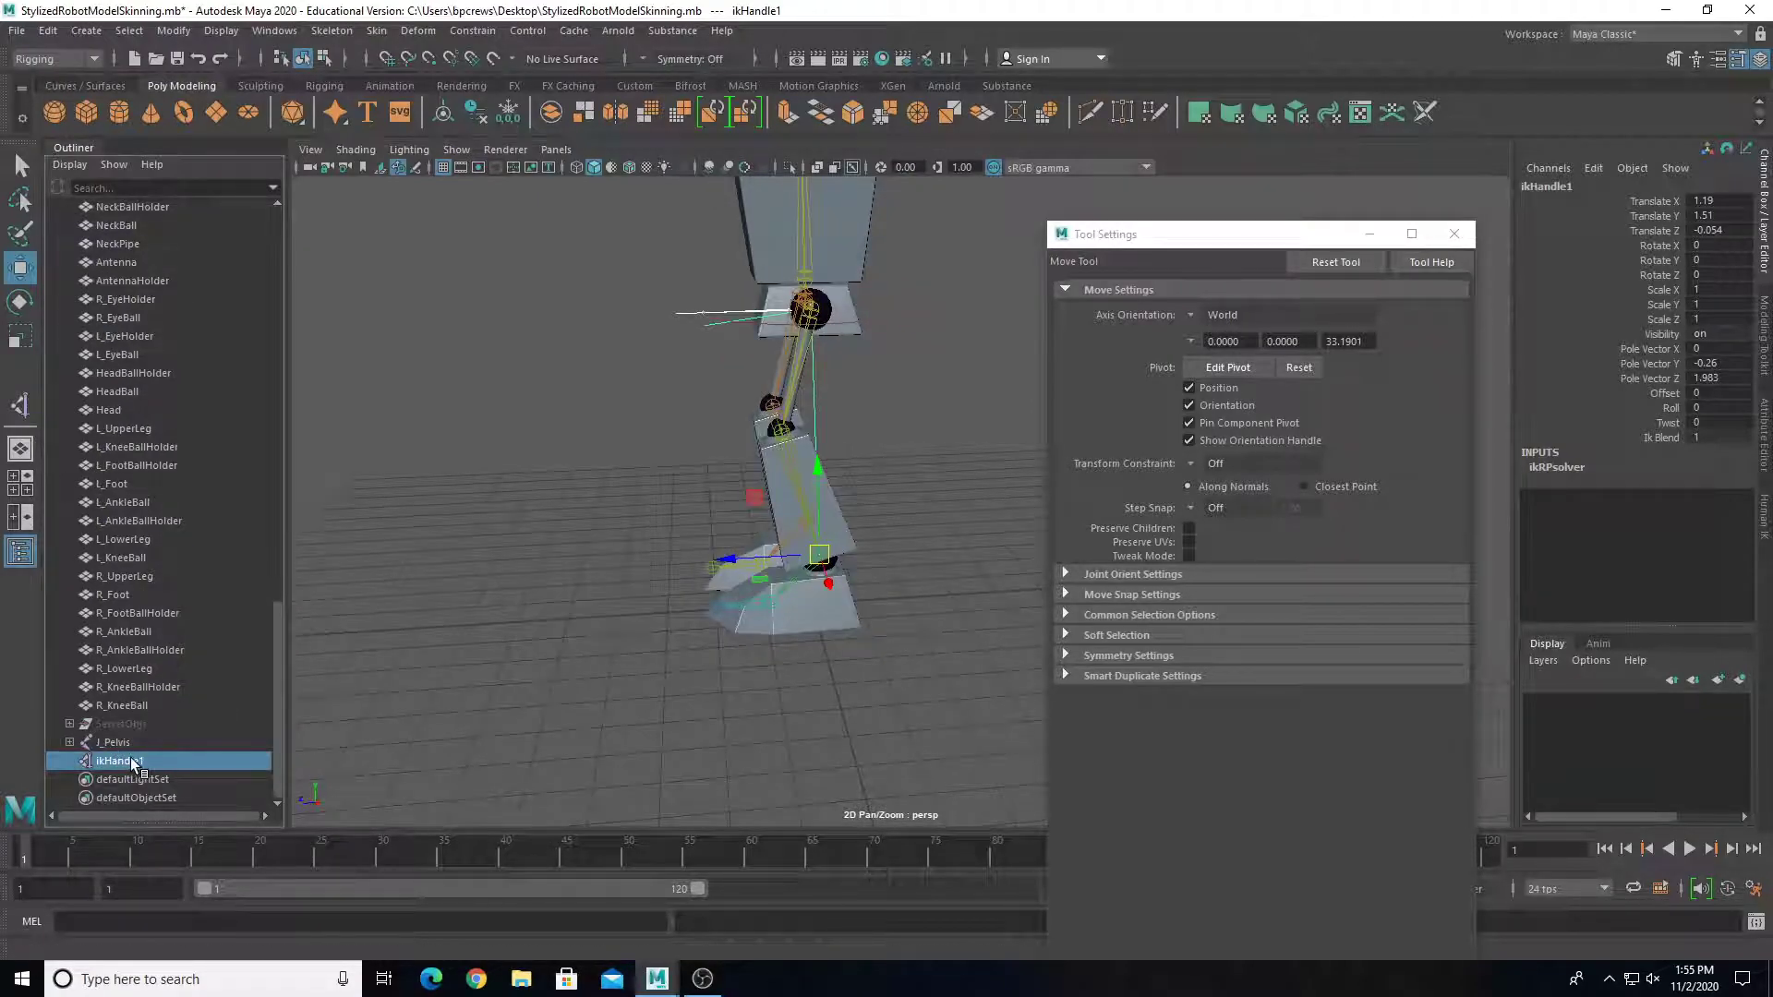
double_click(130, 759)
key(BackSpace)
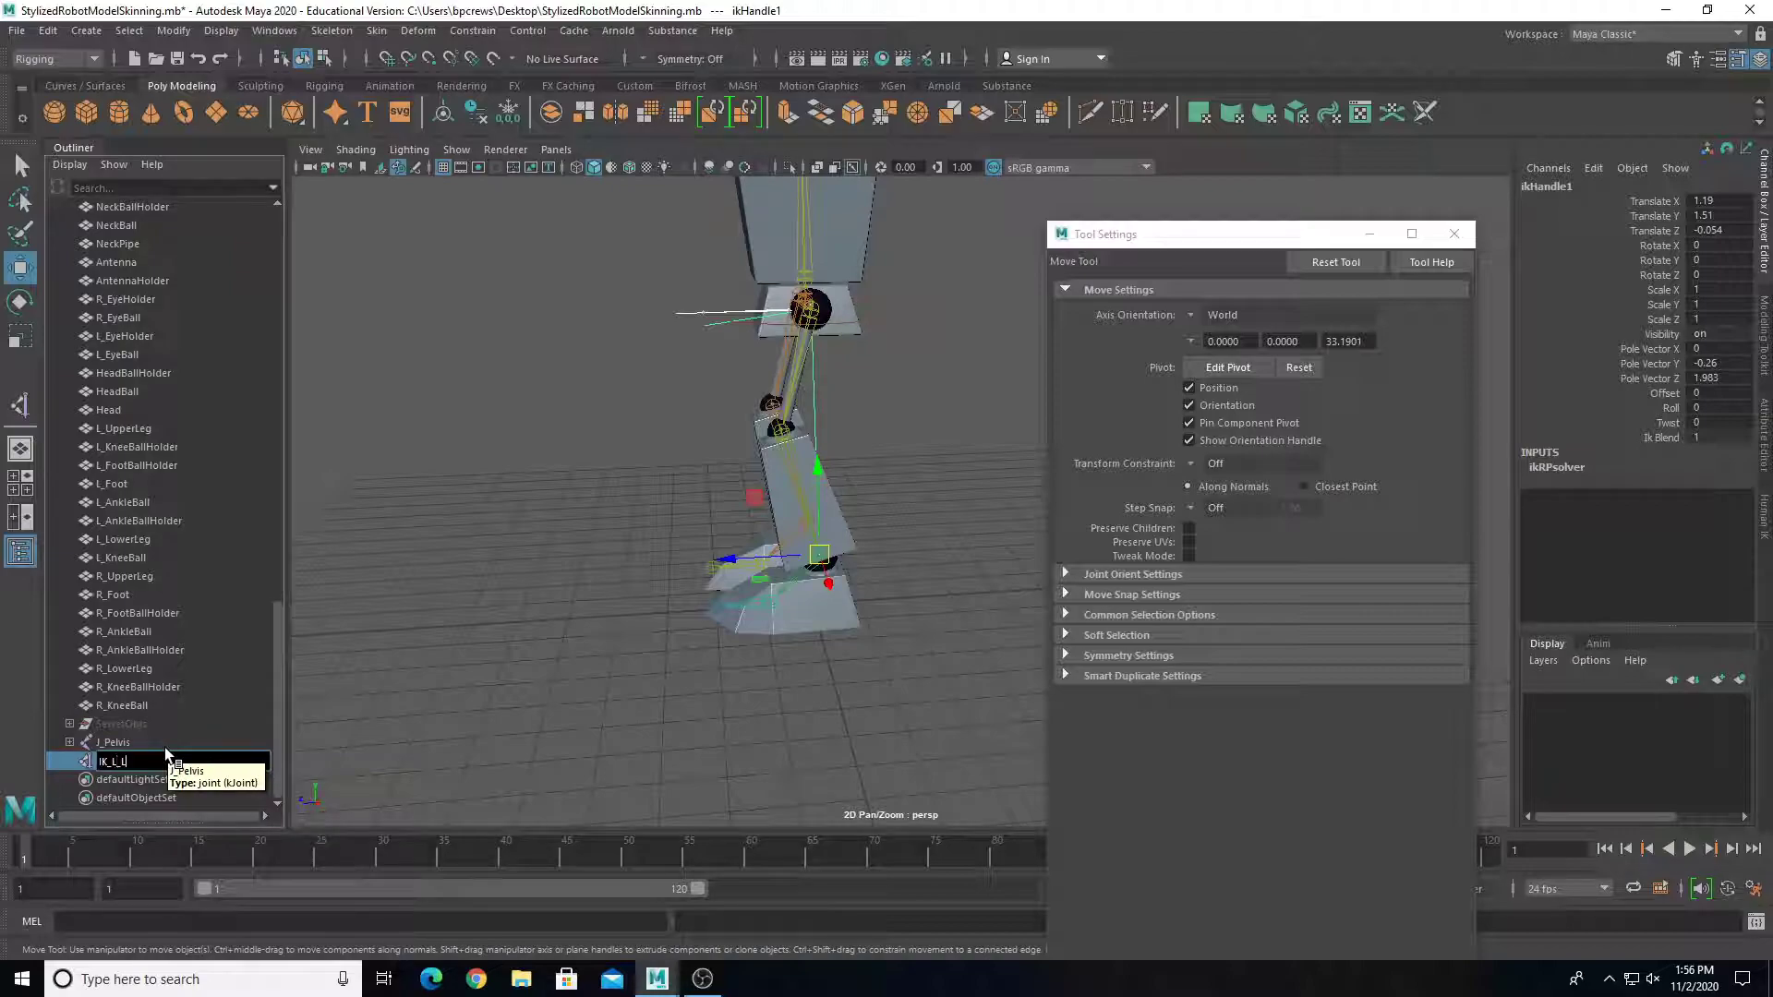
key(Return)
Step: Test the left leg's IK by moving the IK_L_Leg handle and the pelvis joint, undoing each move
alt+drag(526, 764, 813, 467)
key(ctrl+z)
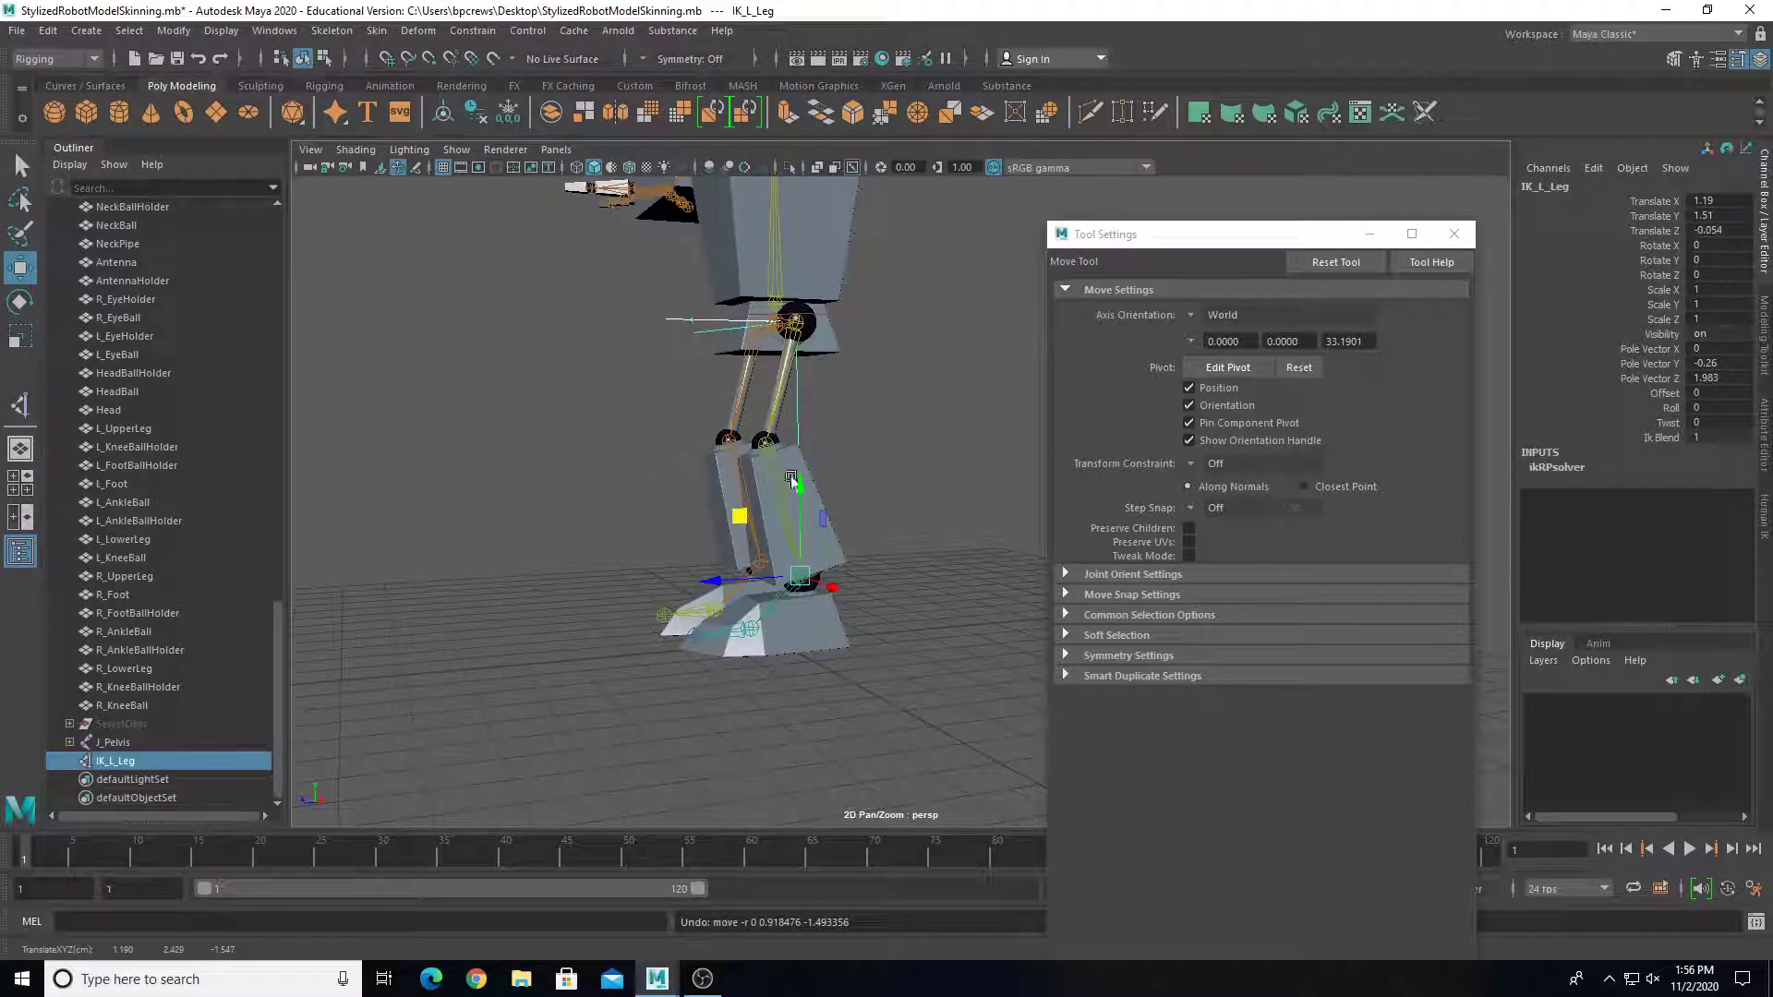
alt+drag(542, 379, 705, 375)
scroll(708, 396, up, 2)
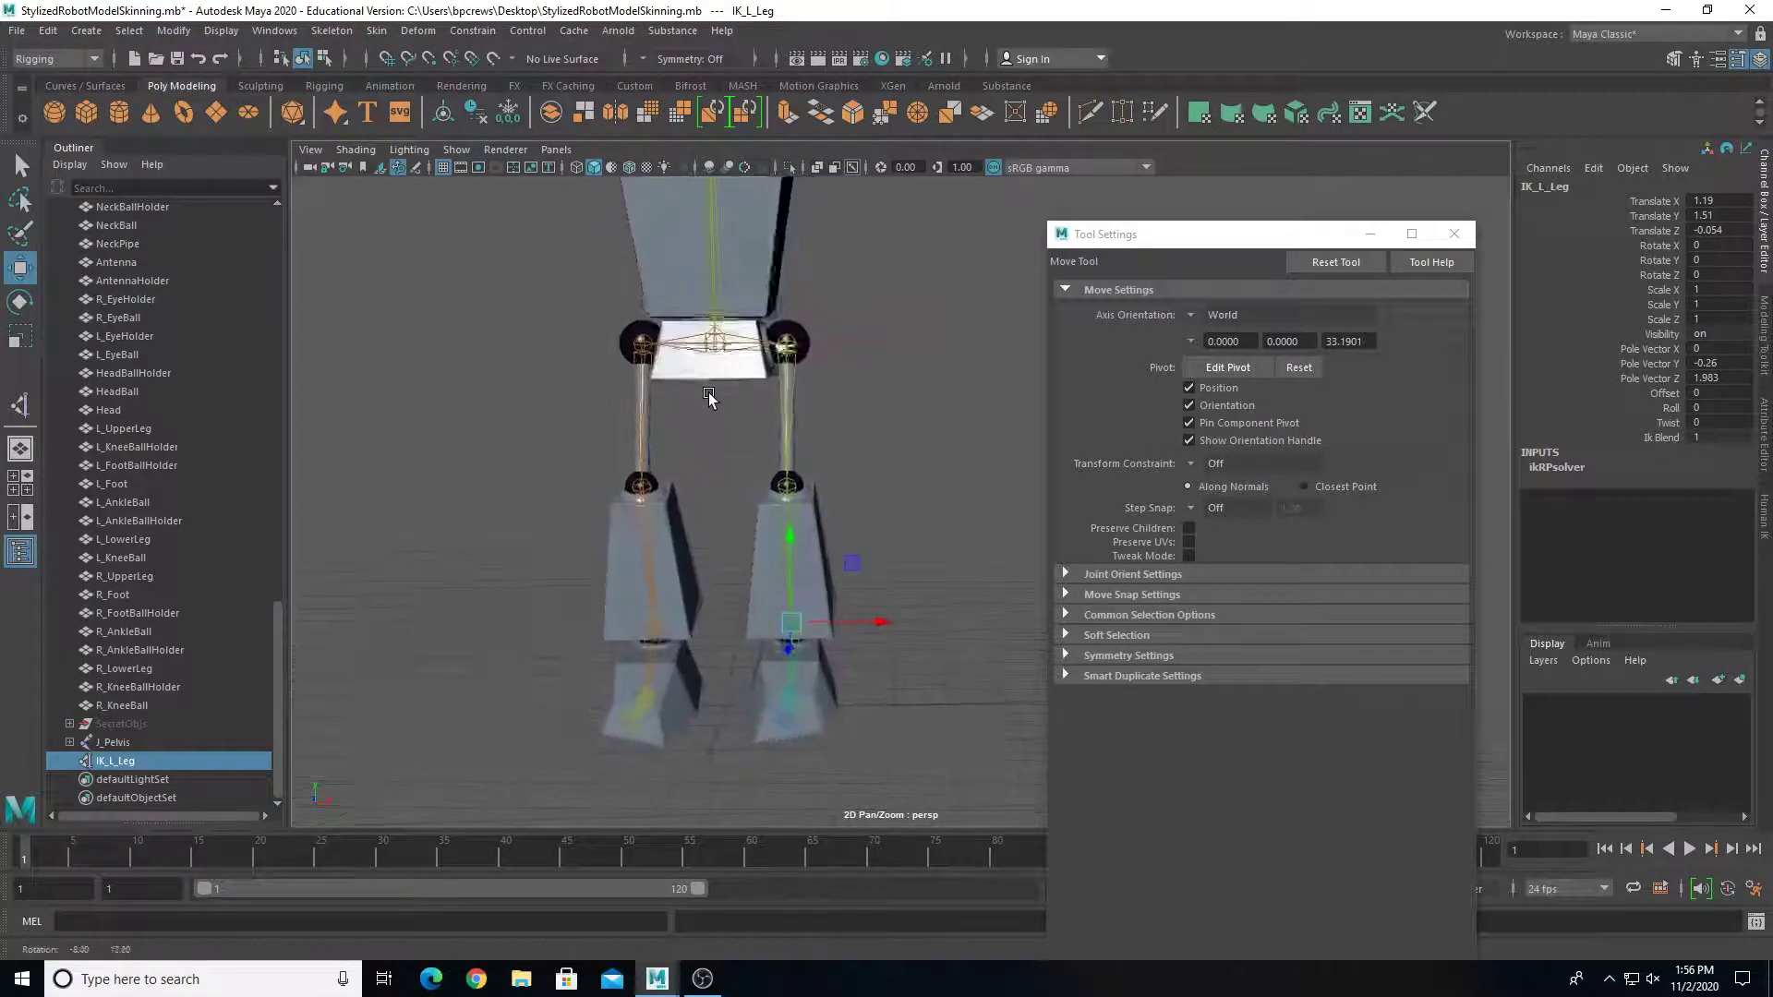
click(715, 342)
scroll(711, 370, down, 3)
drag(778, 354, 740, 323)
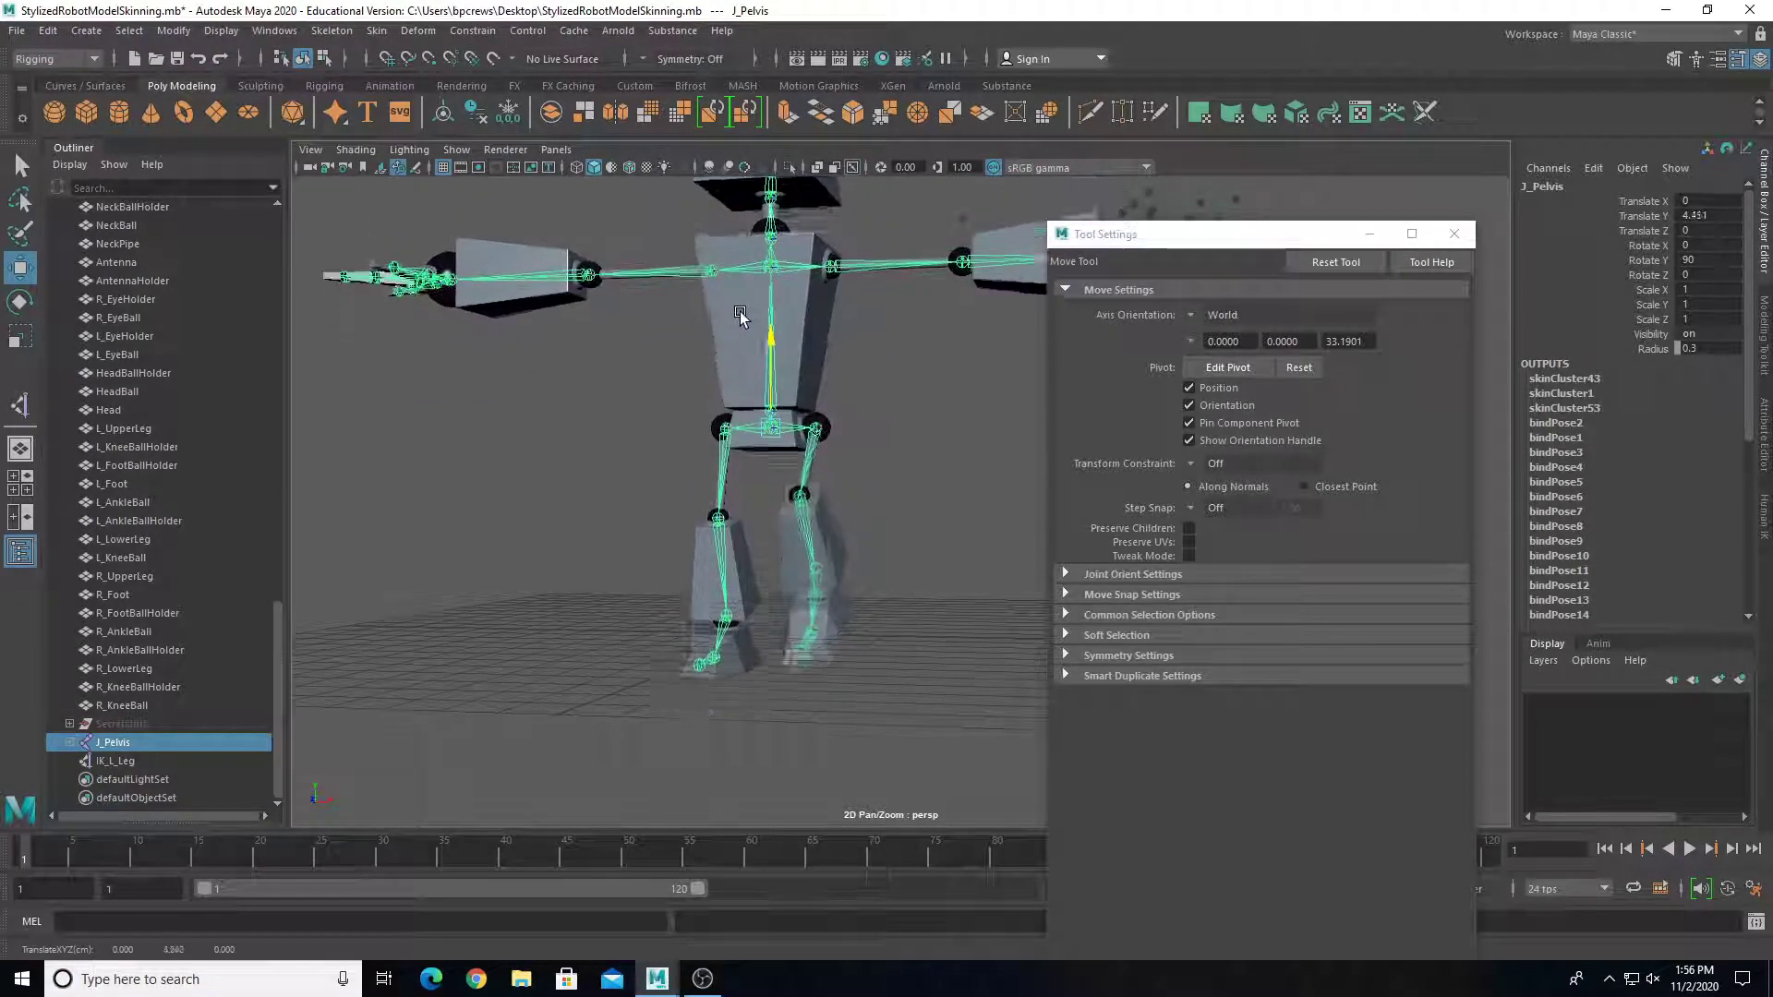
key(ctrl+z)
key(ctrl+z)
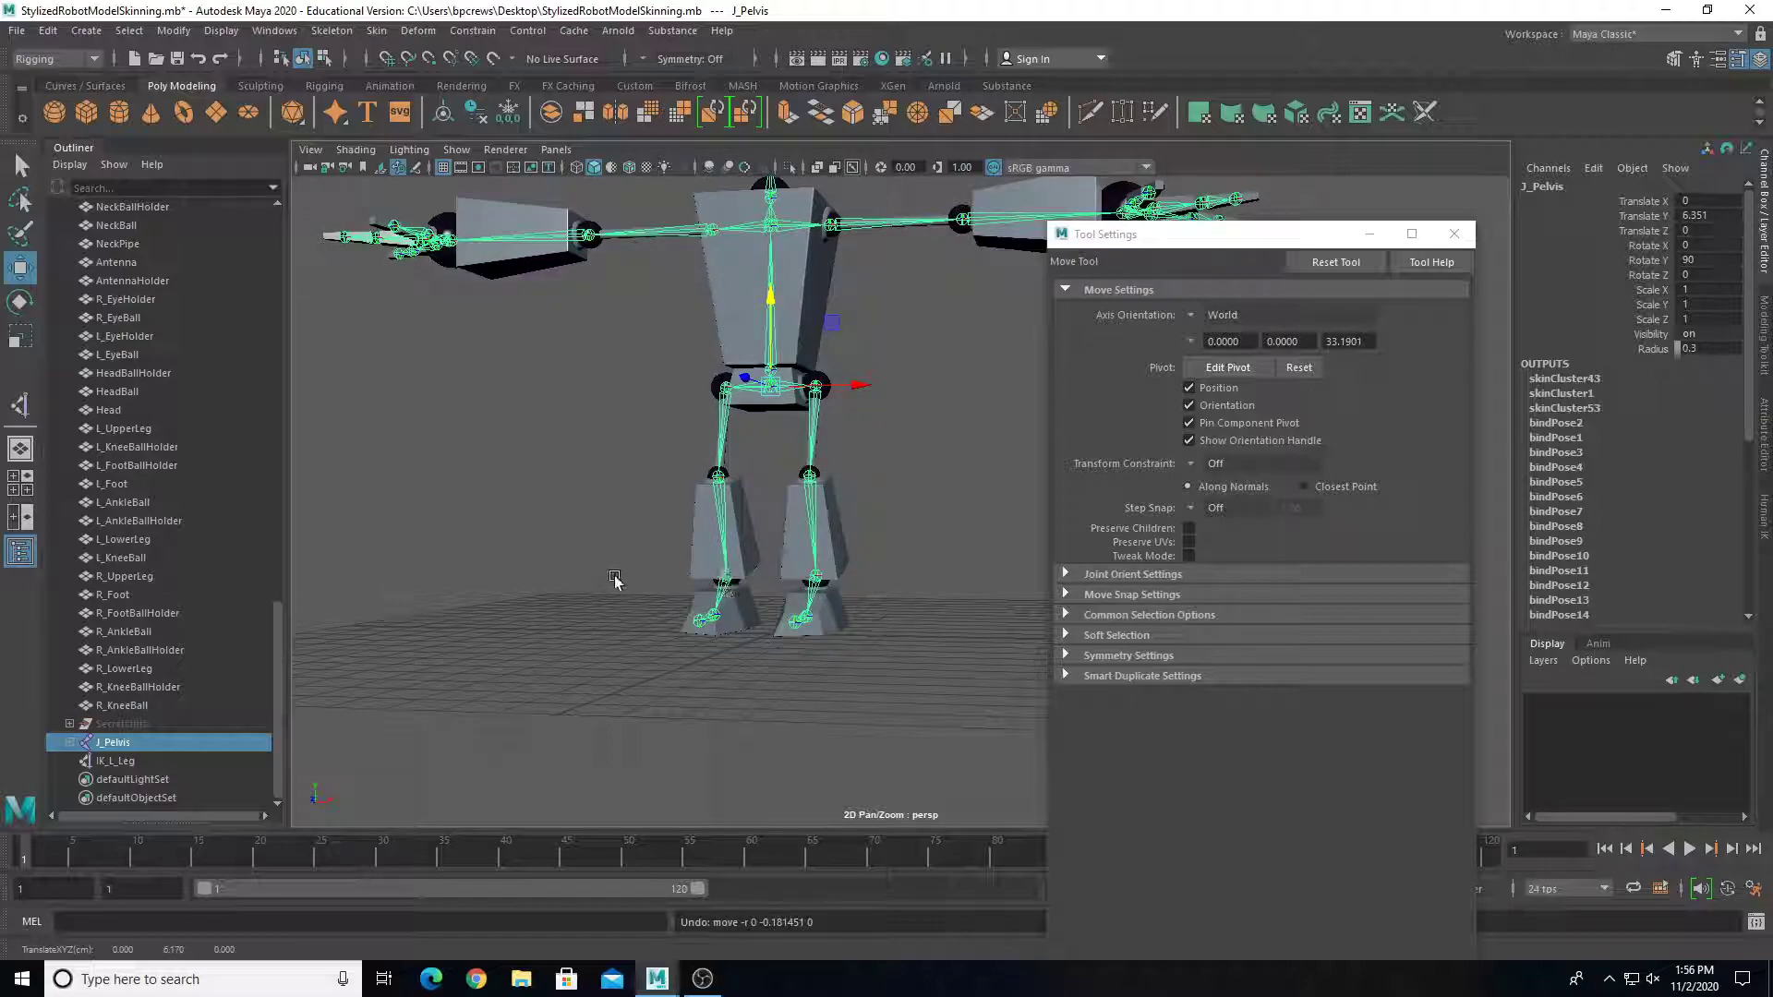
Step: Create a sticky rotate-plane IK handle on the right leg from the J_R_Hip joint to the ankle joint
alt+drag(613, 577, 742, 604)
alt+middle_drag(743, 603, 625, 582)
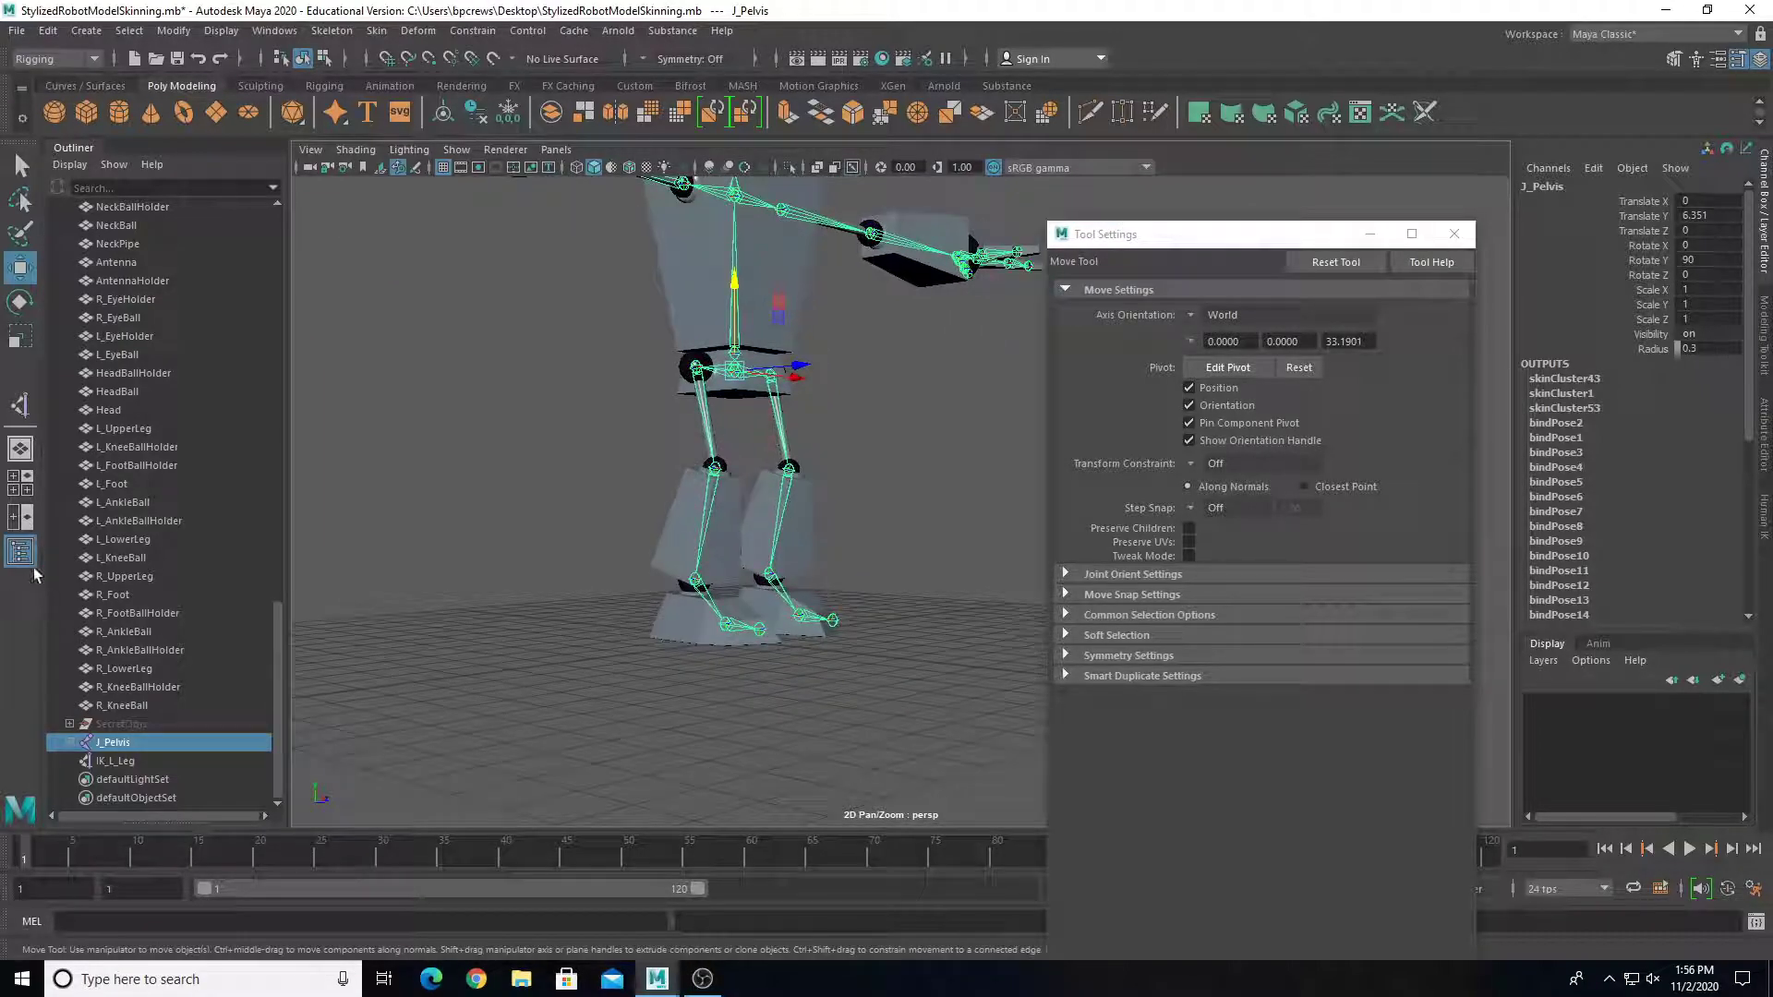
click(20, 404)
alt+drag(697, 493, 709, 496)
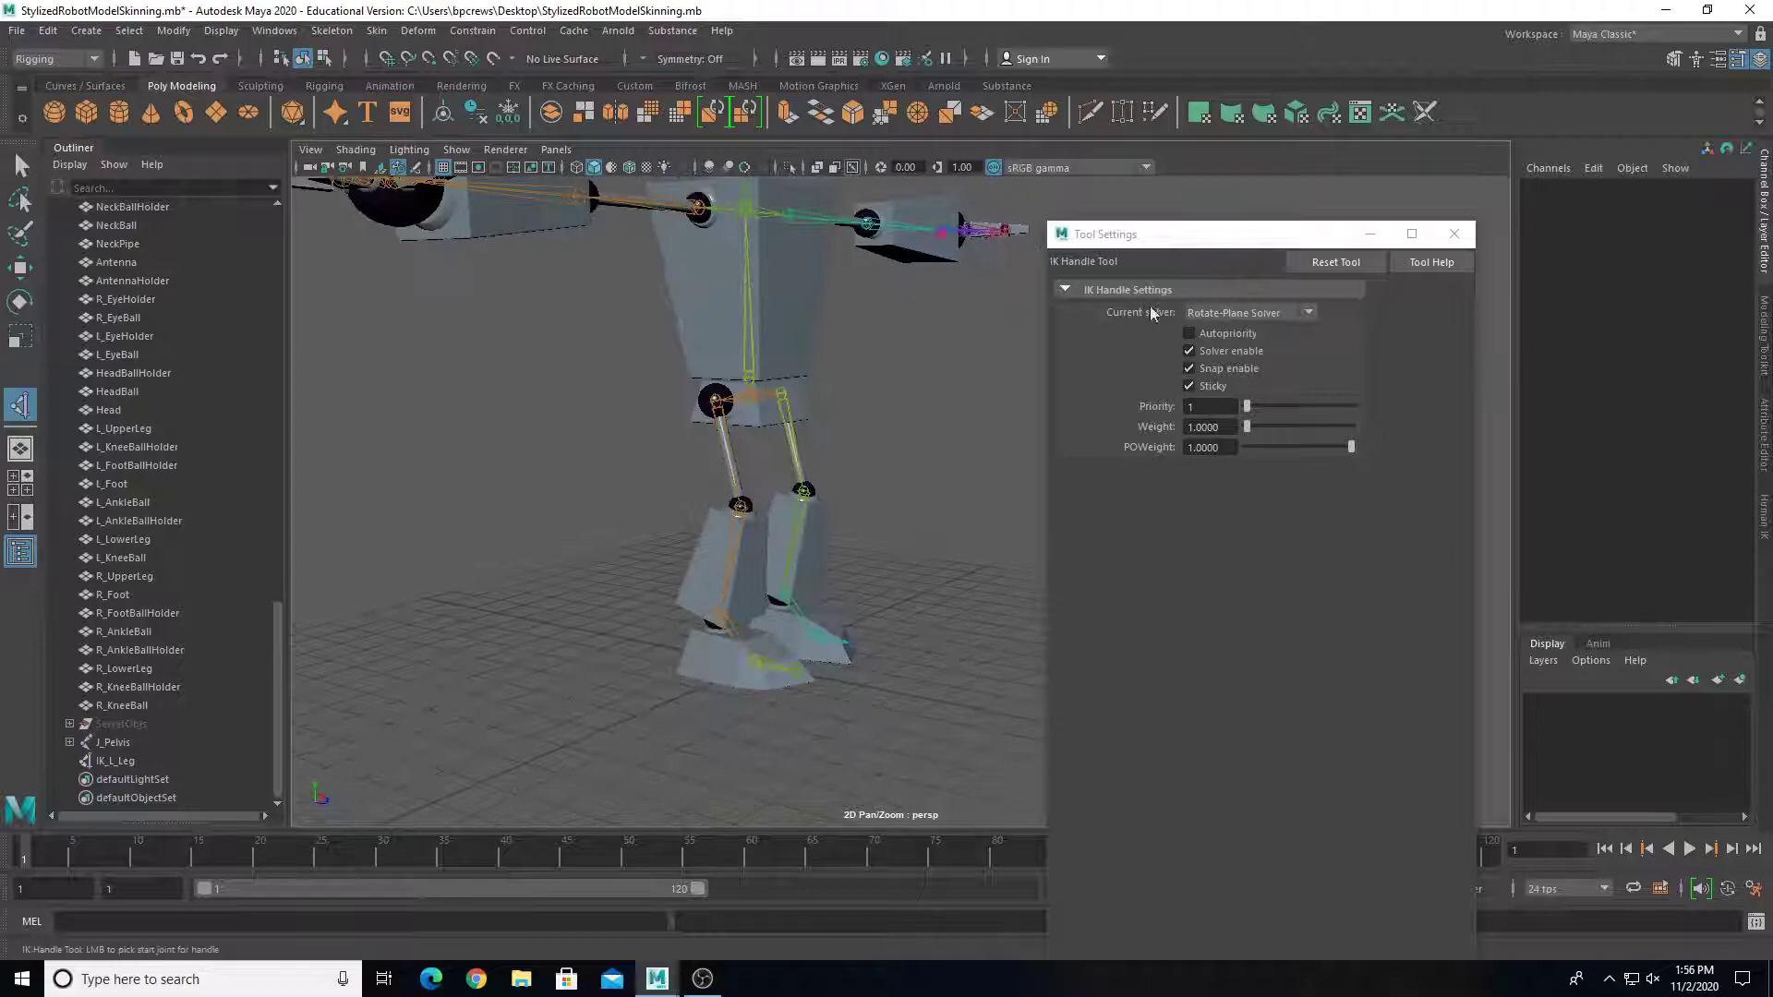
scroll(707, 399, up, 5)
alt+middle_drag(699, 407, 735, 392)
click(640, 324)
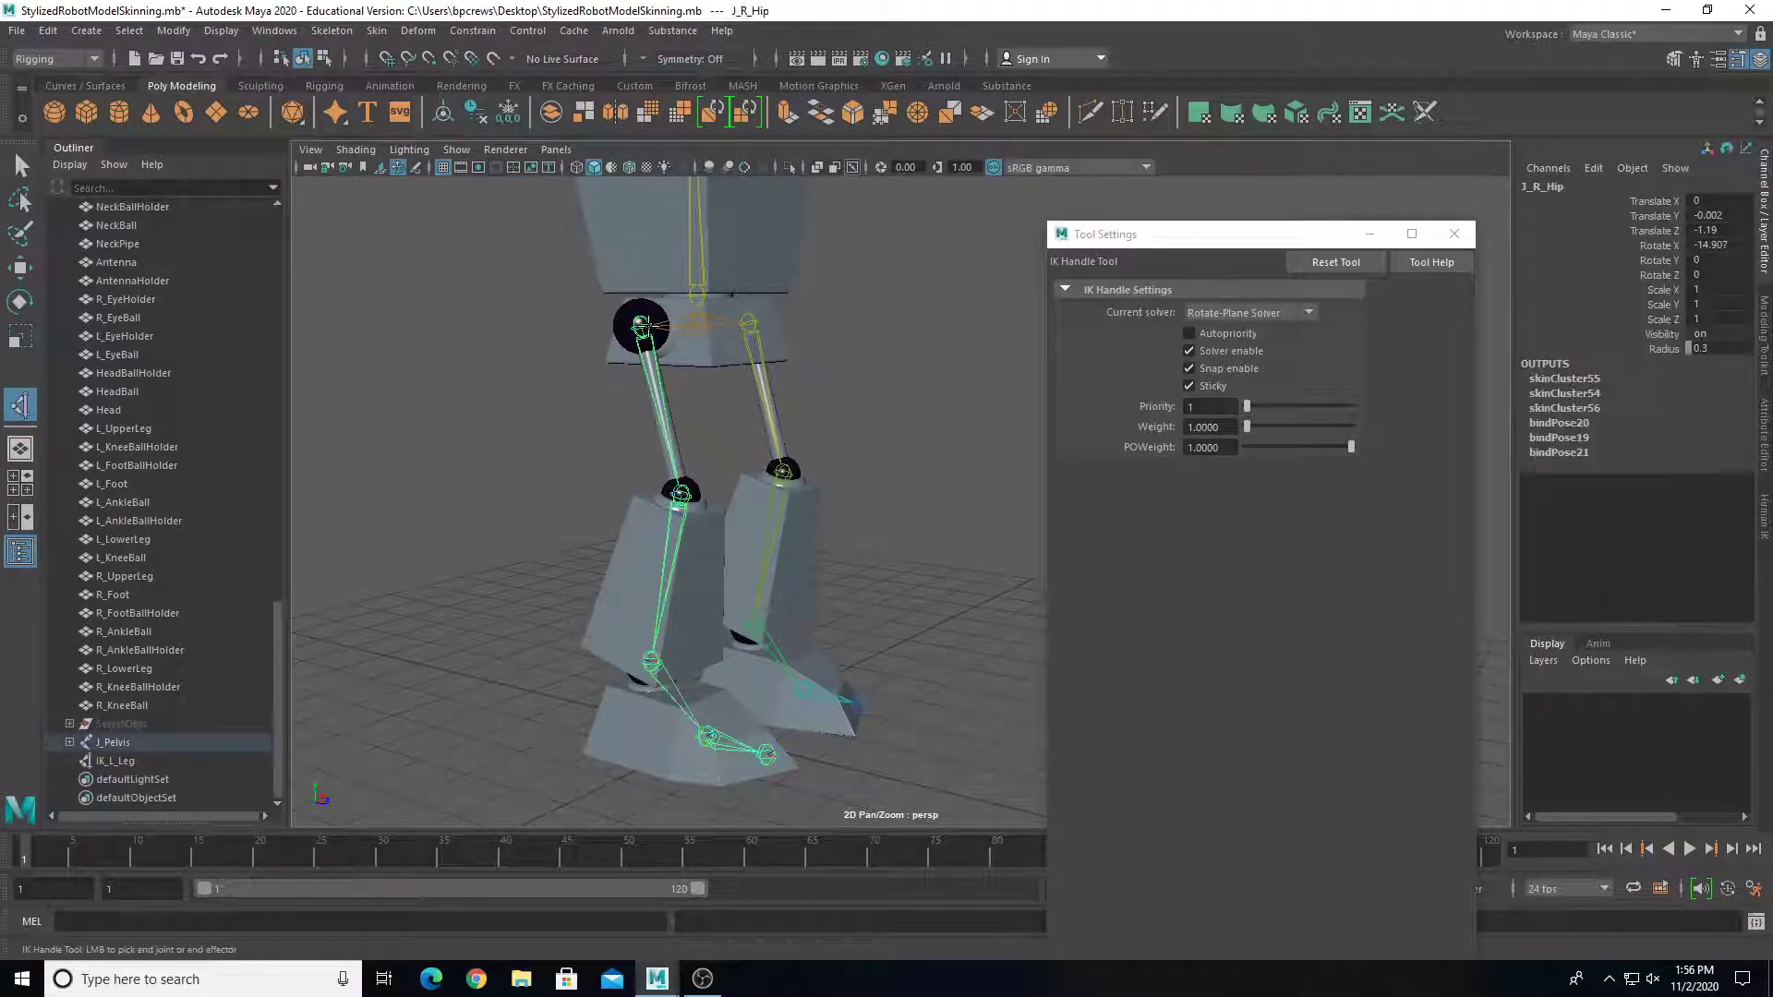
click(642, 658)
Step: Rename the right leg's IK handle to IK_R_Leg
double_click(125, 784)
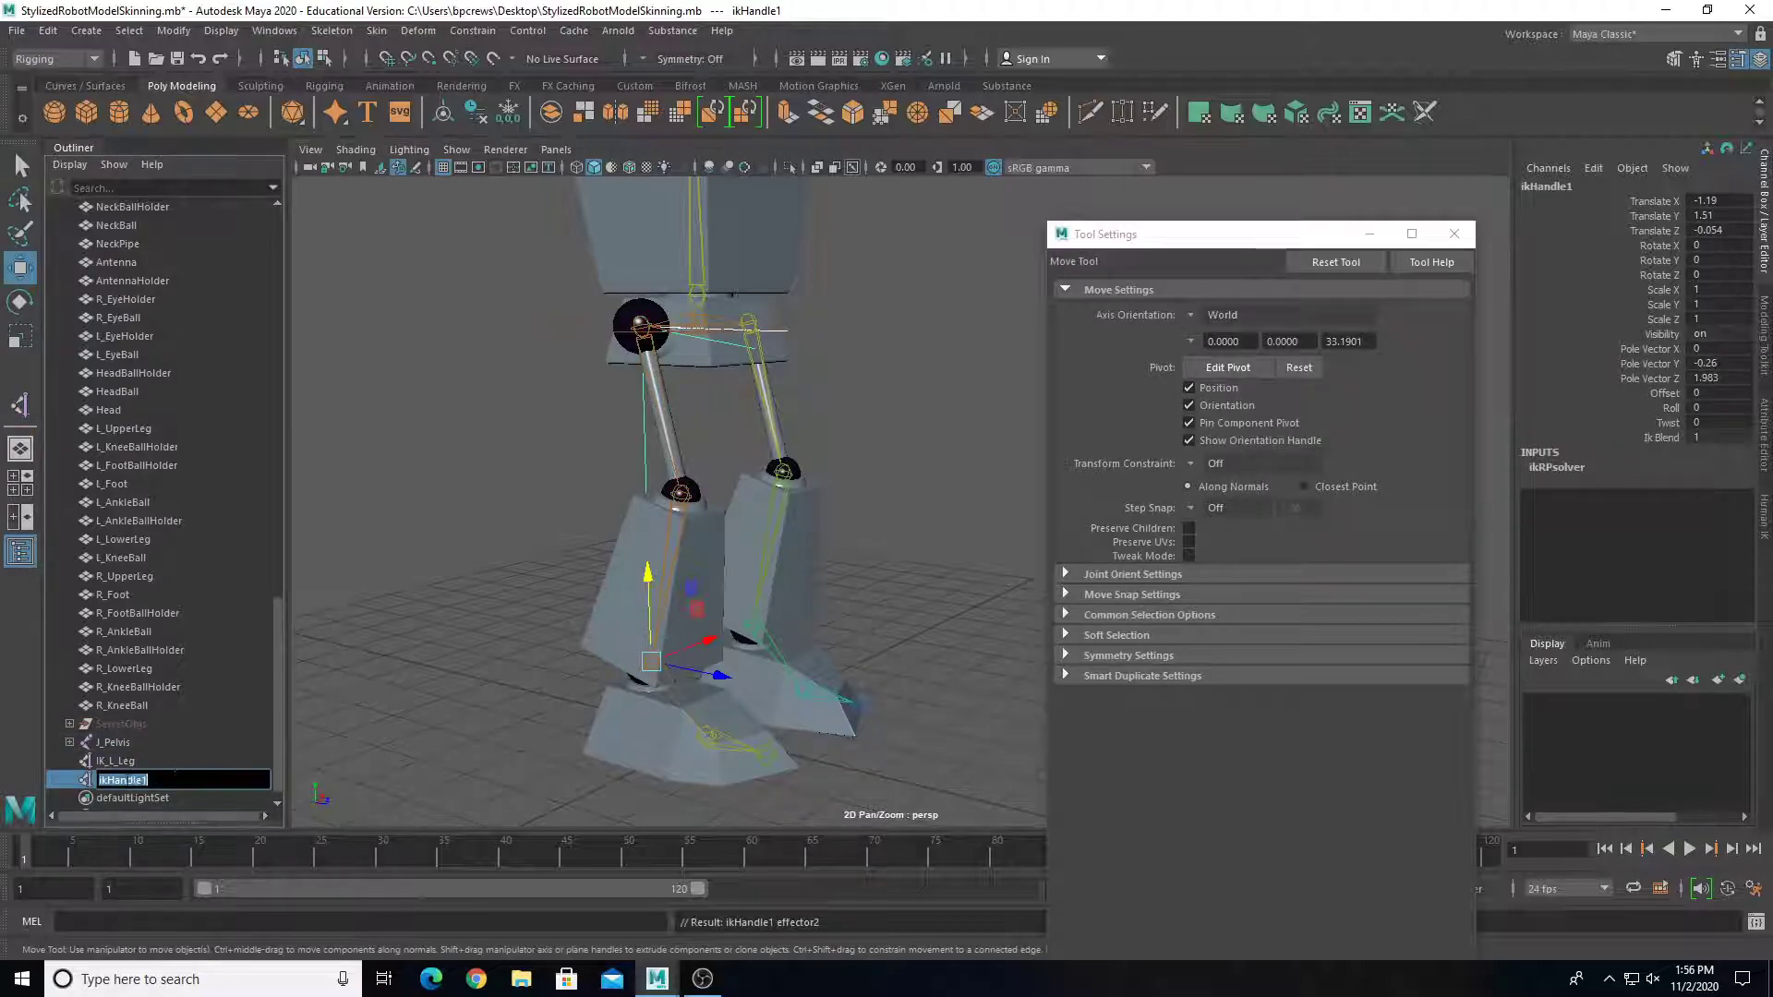
text(IK_R_Leg)
key(Return)
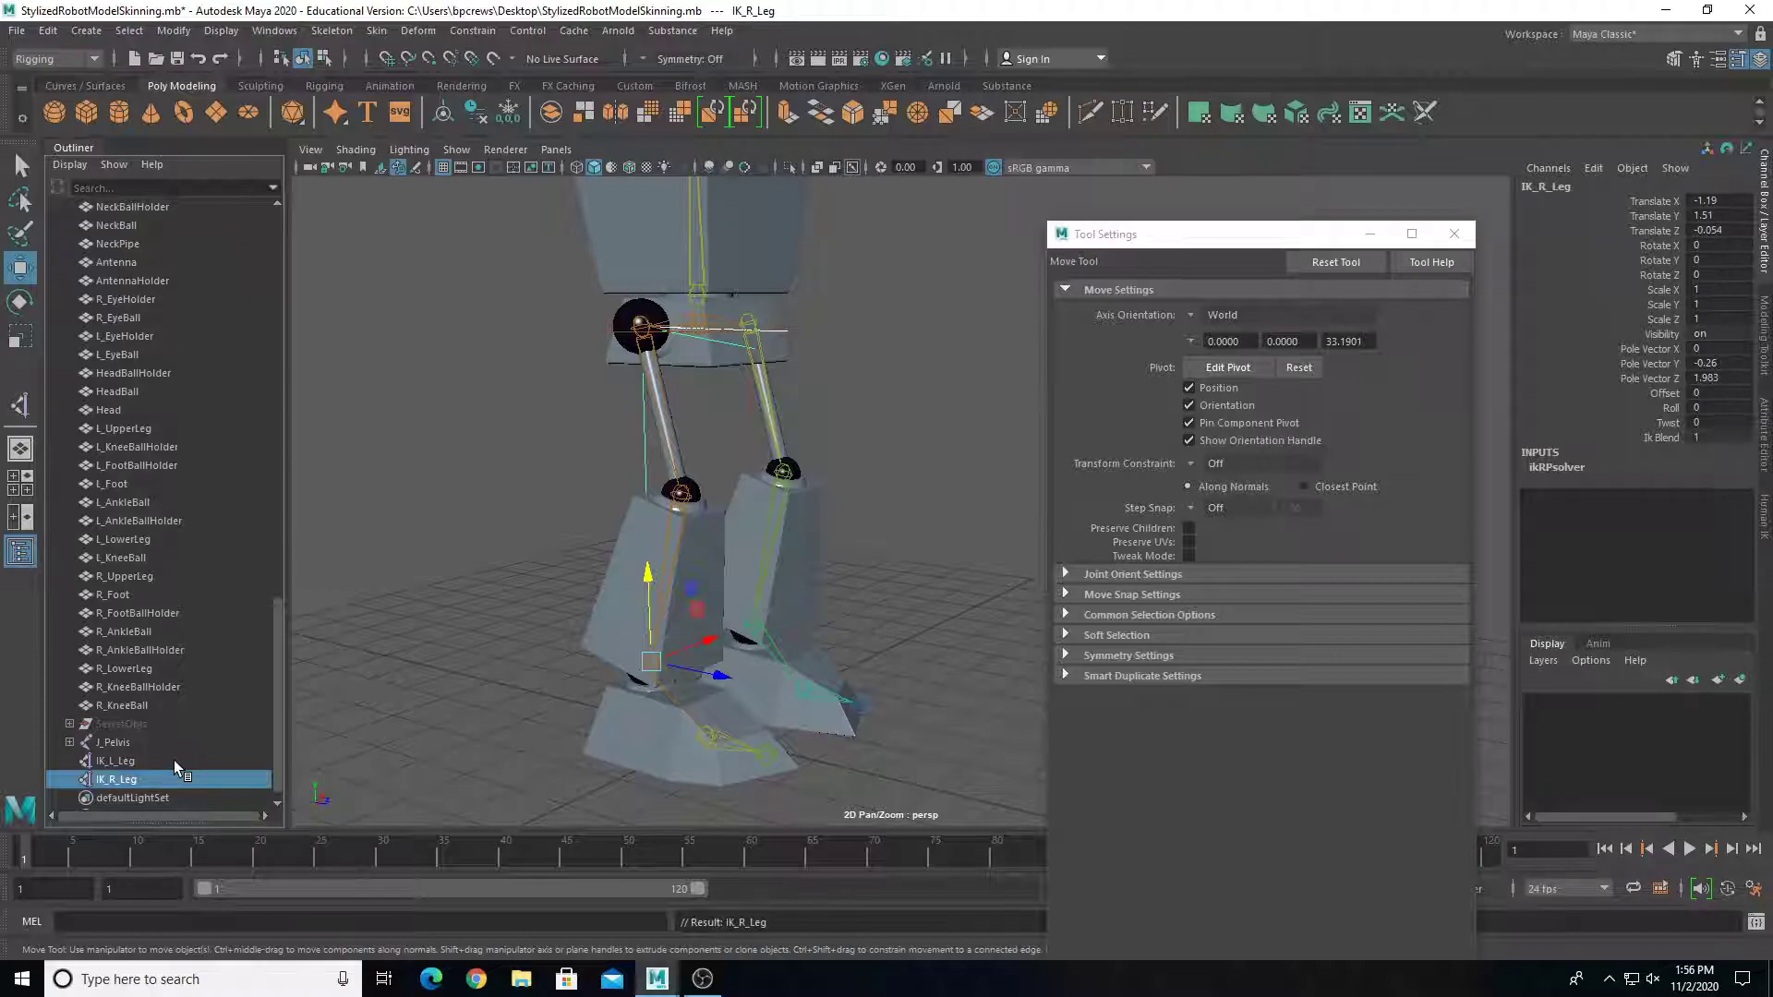
Step: Test both legs' IK by lowering the J_Pelvis joint, and undo the move
click(700, 319)
scroll(711, 325, down, 4)
alt+drag(724, 336, 661, 332)
drag(723, 283, 687, 380)
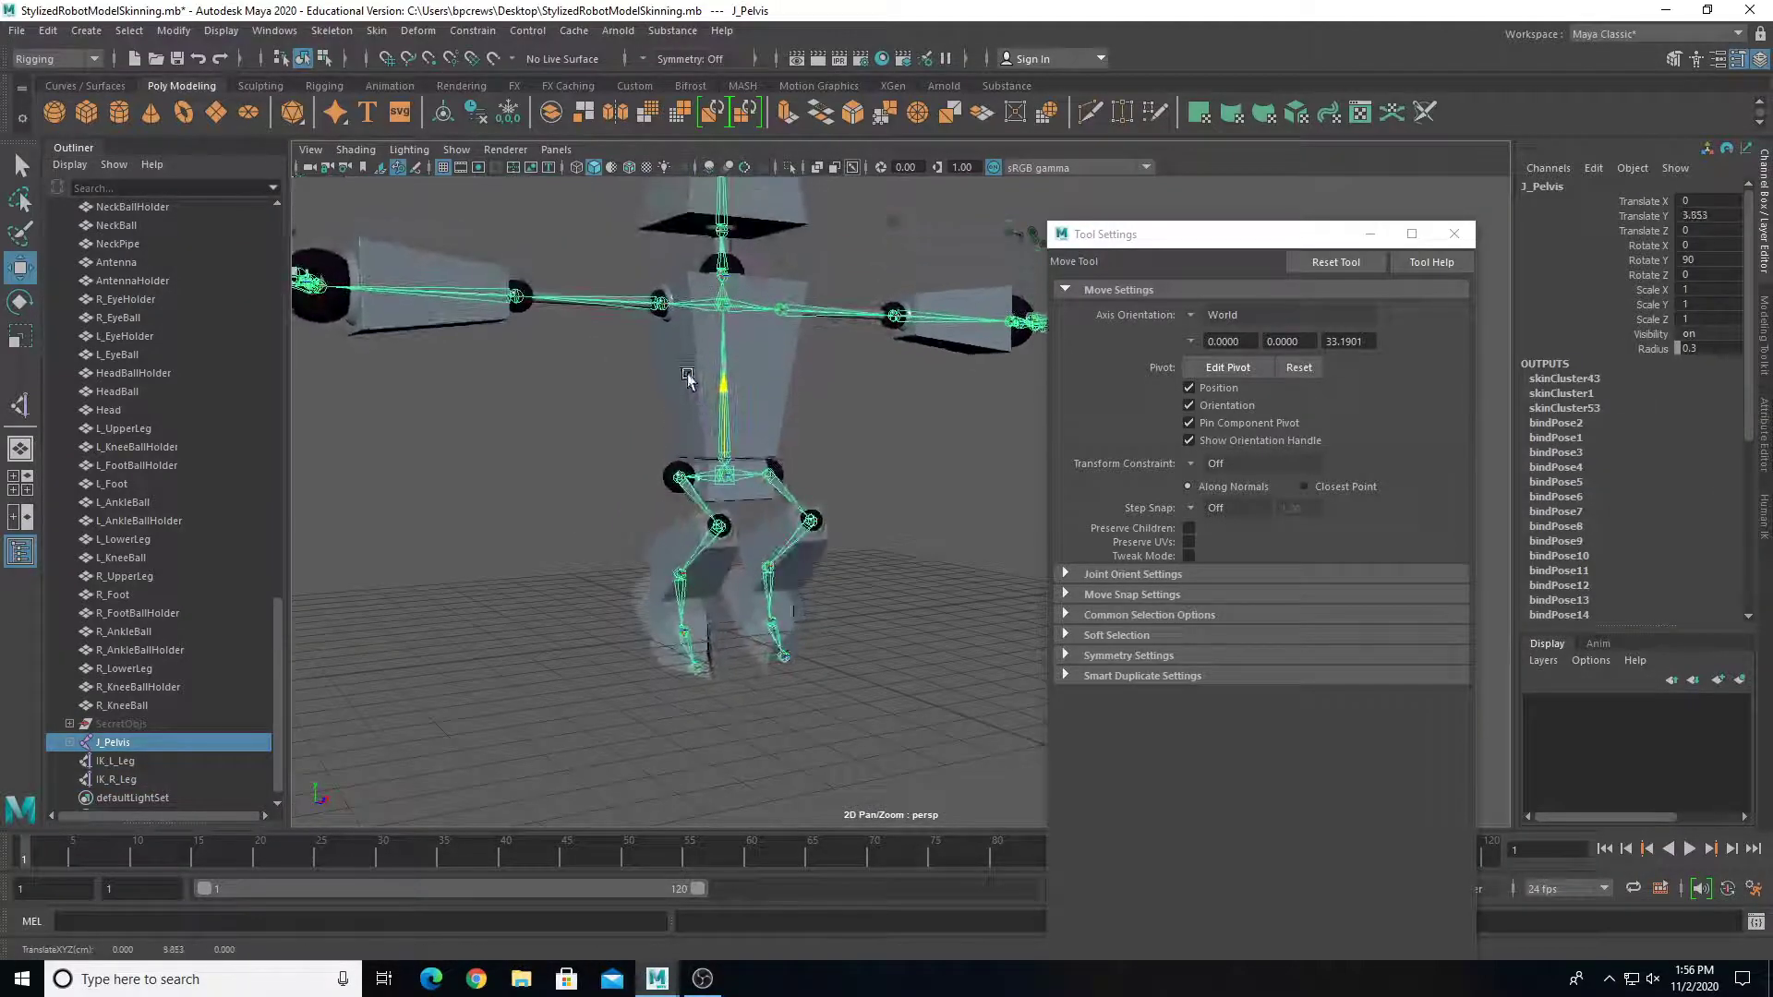
key(ctrl+z)
key(ctrl+z)
key(ctrl+z)
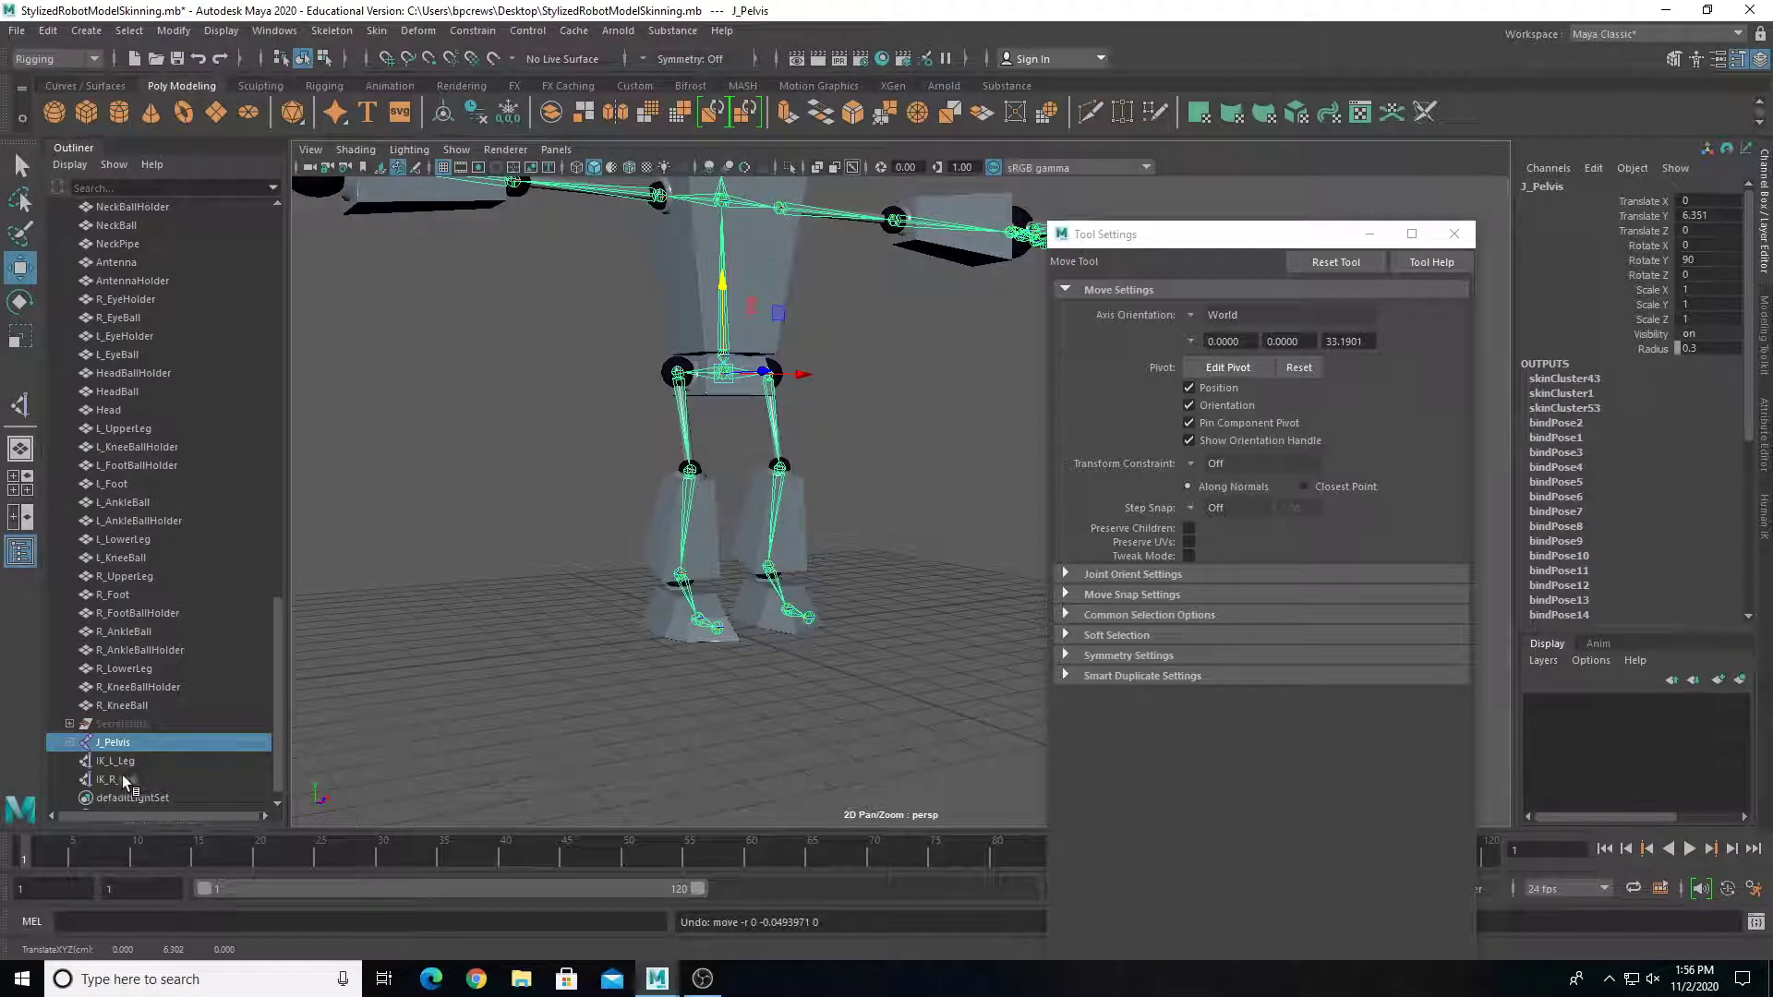
Step: Test the right leg by lifting the IK_R_Leg handle and moving the robot's pelvis
click(124, 778)
alt+drag(447, 565, 617, 545)
drag(858, 522, 974, 403)
alt+drag(816, 407, 641, 355)
click(718, 370)
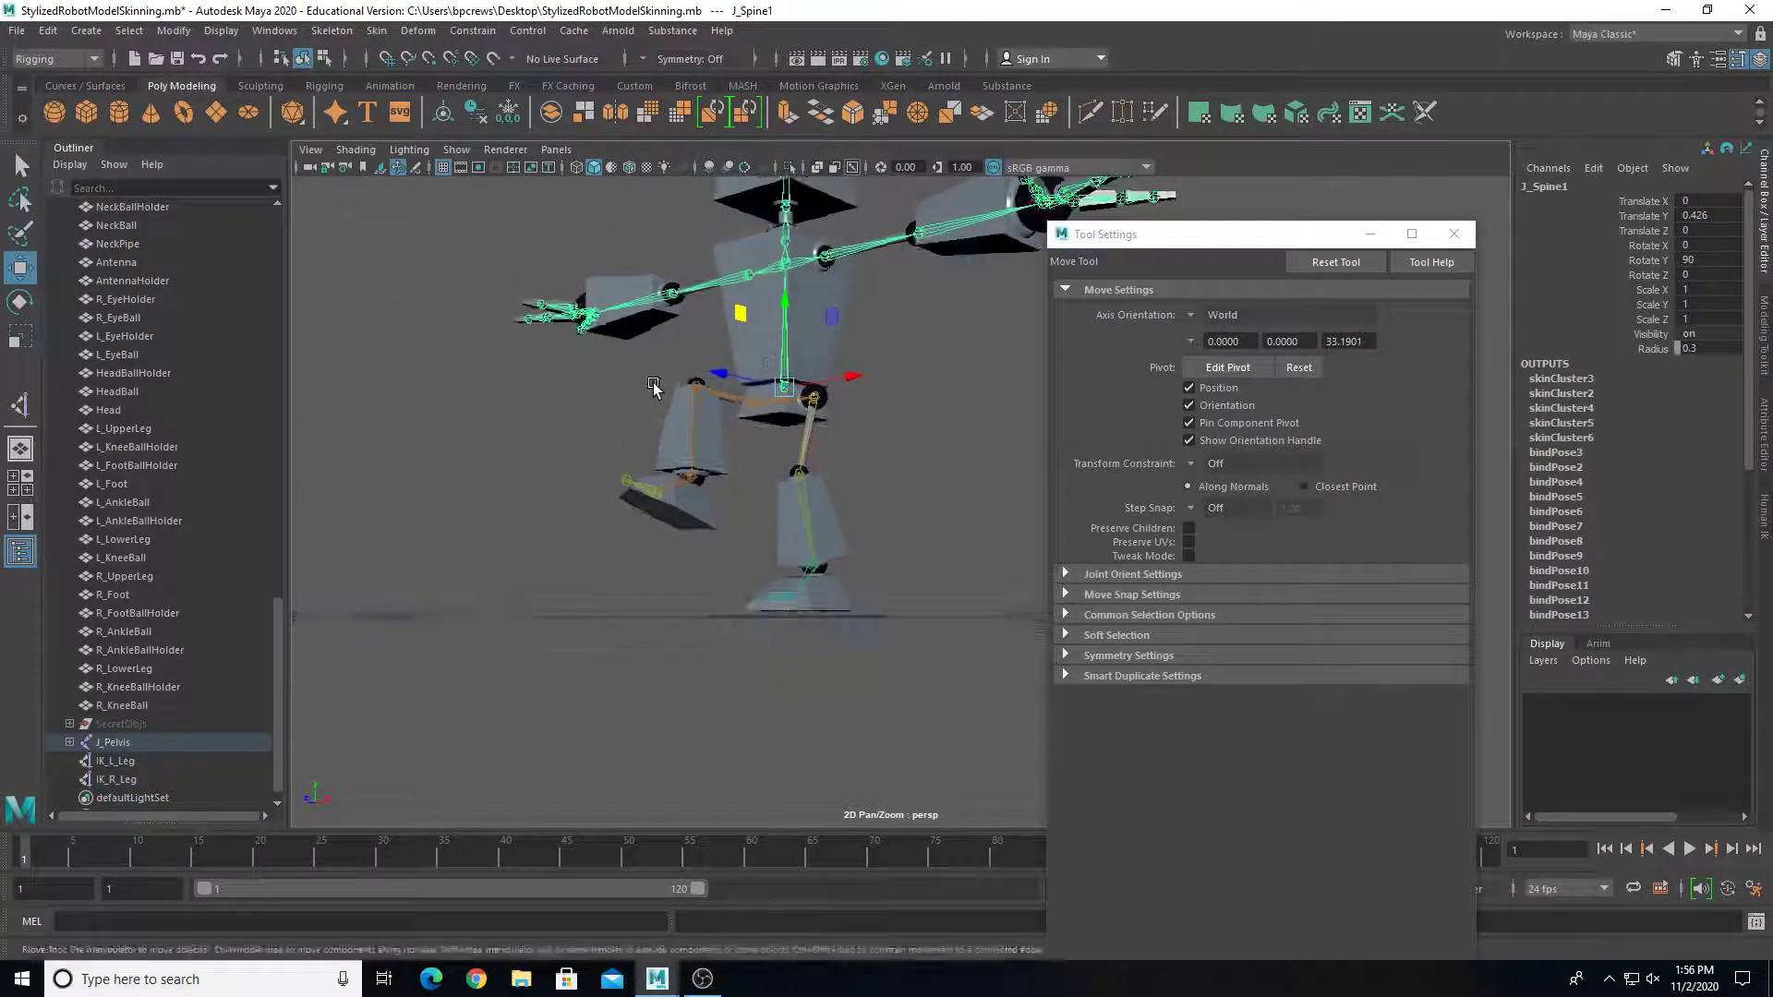
click(777, 413)
drag(780, 407, 732, 388)
Step: Undo the test moves of the right leg handle and pelvis
key(ctrl+z)
key(ctrl+z)
key(ctrl+z)
key(ctrl+z)
key(ctrl+z)
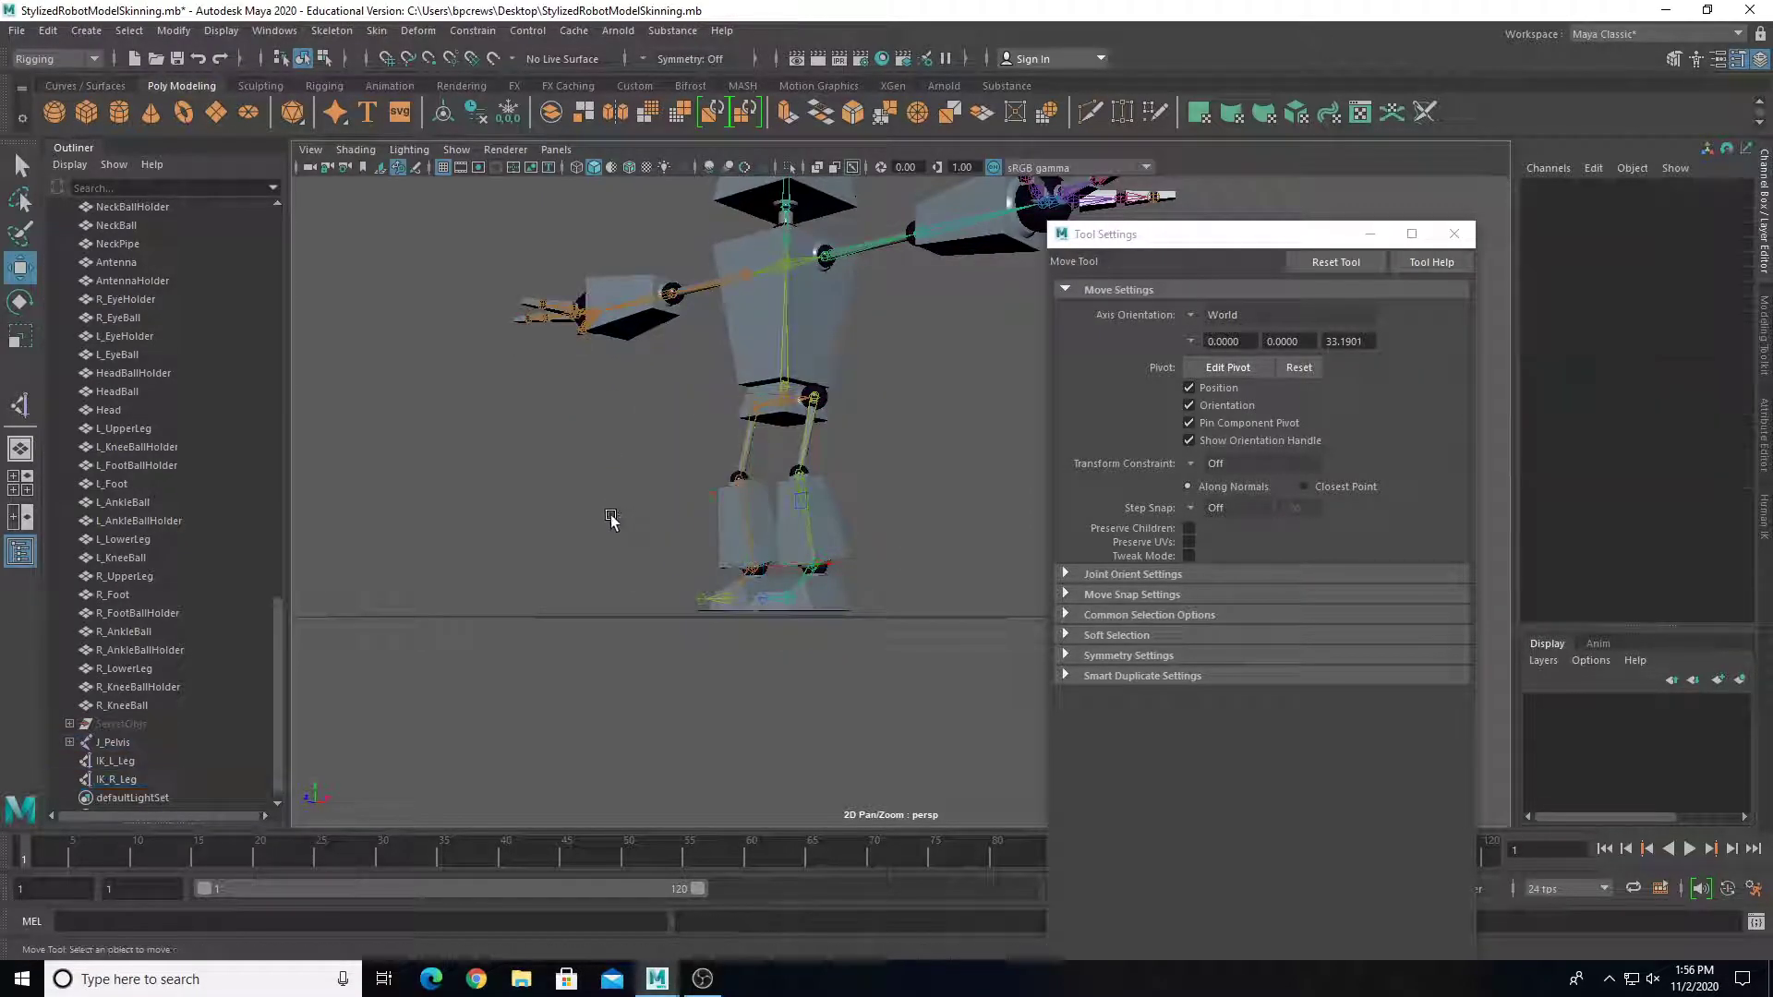
key(ctrl+z)
key(ctrl+z)
key(ctrl+z)
key(ctrl+z)
key(ctrl+z)
key(ctrl+z)
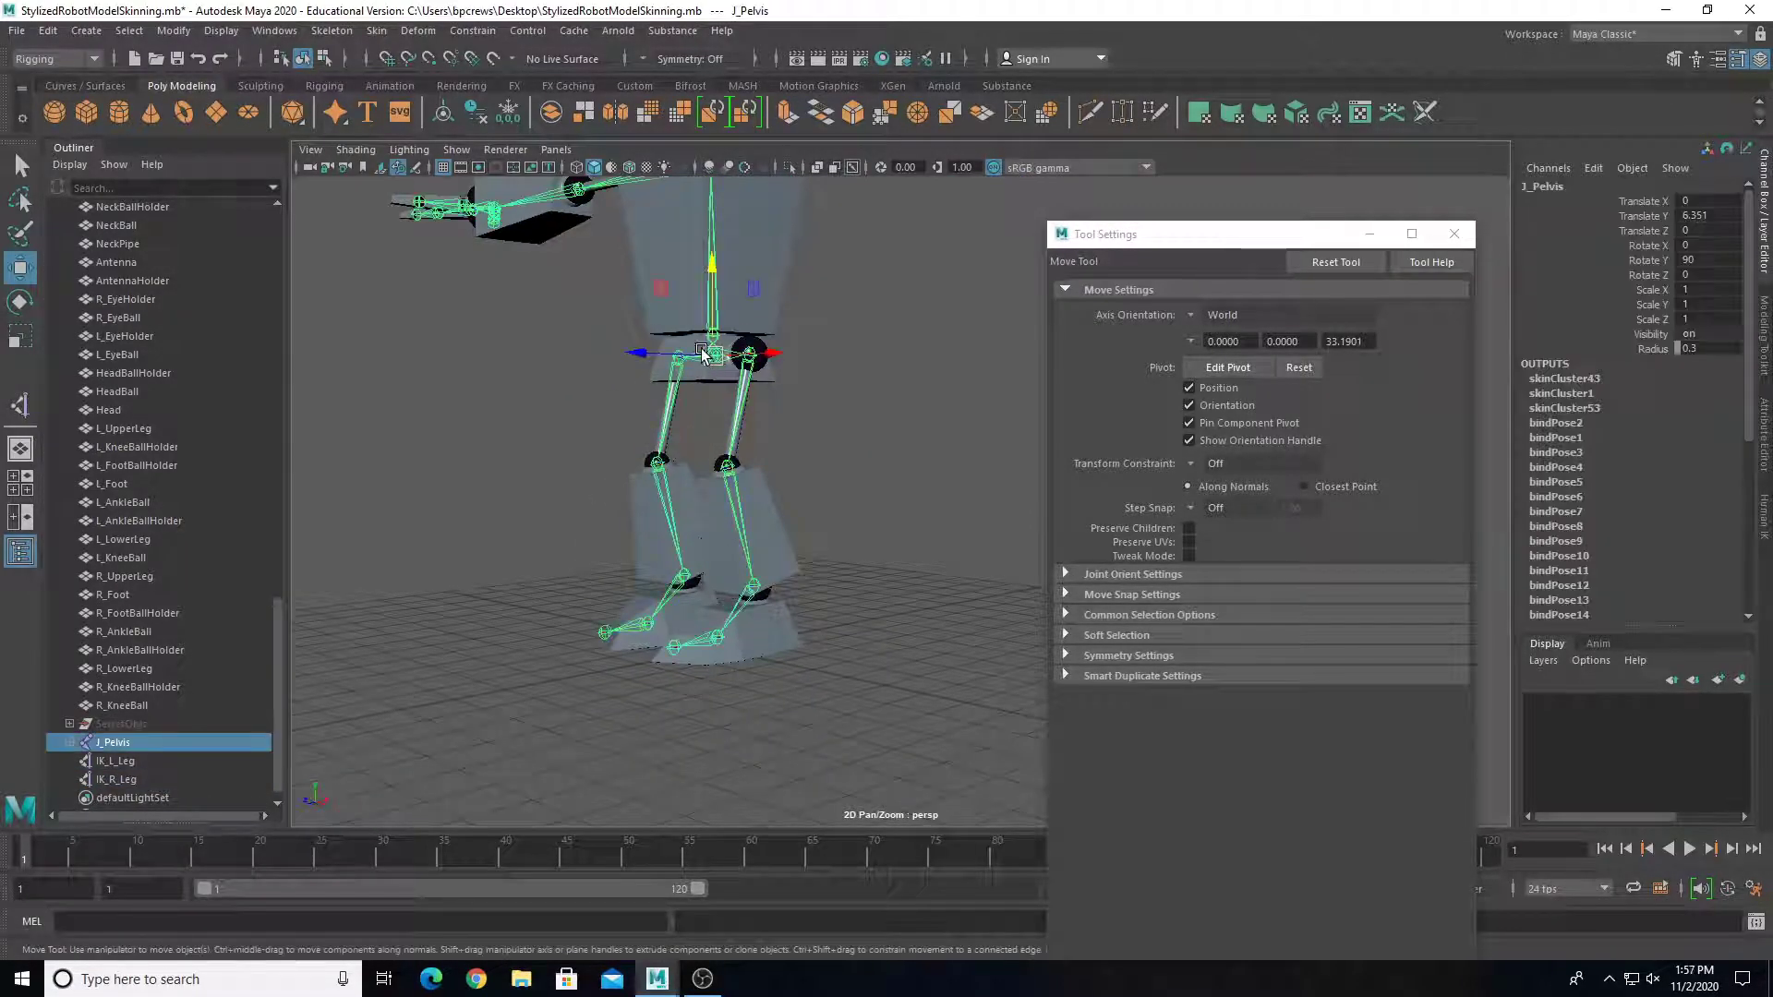
Step: Test how the legs follow by moving the J_Pelvis joint freely in height and depth, and undo the move
middle_drag(704, 376, 620, 392)
key(ctrl+z)
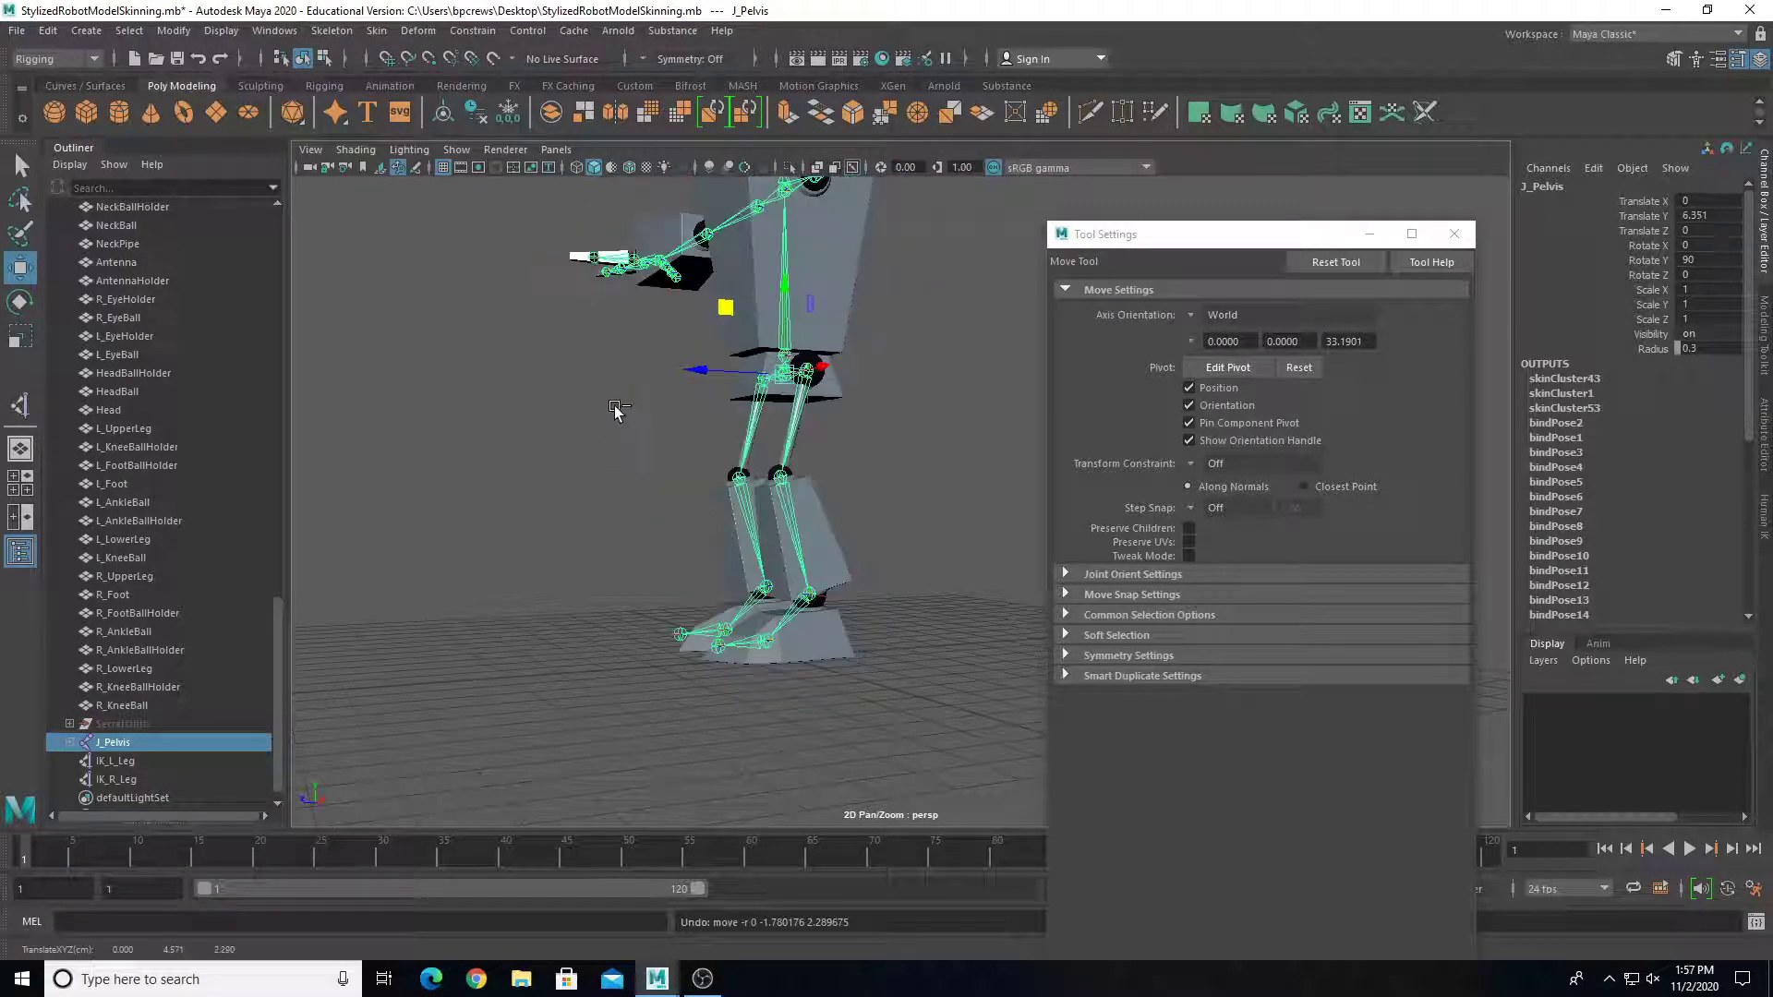
mouse_move(583, 522)
alt+mouse_down()
mouse_move(548, 581)
mouse_move(689, 567)
mouse_move(746, 504)
mouse_move(619, 521)
alt+mouse_up()
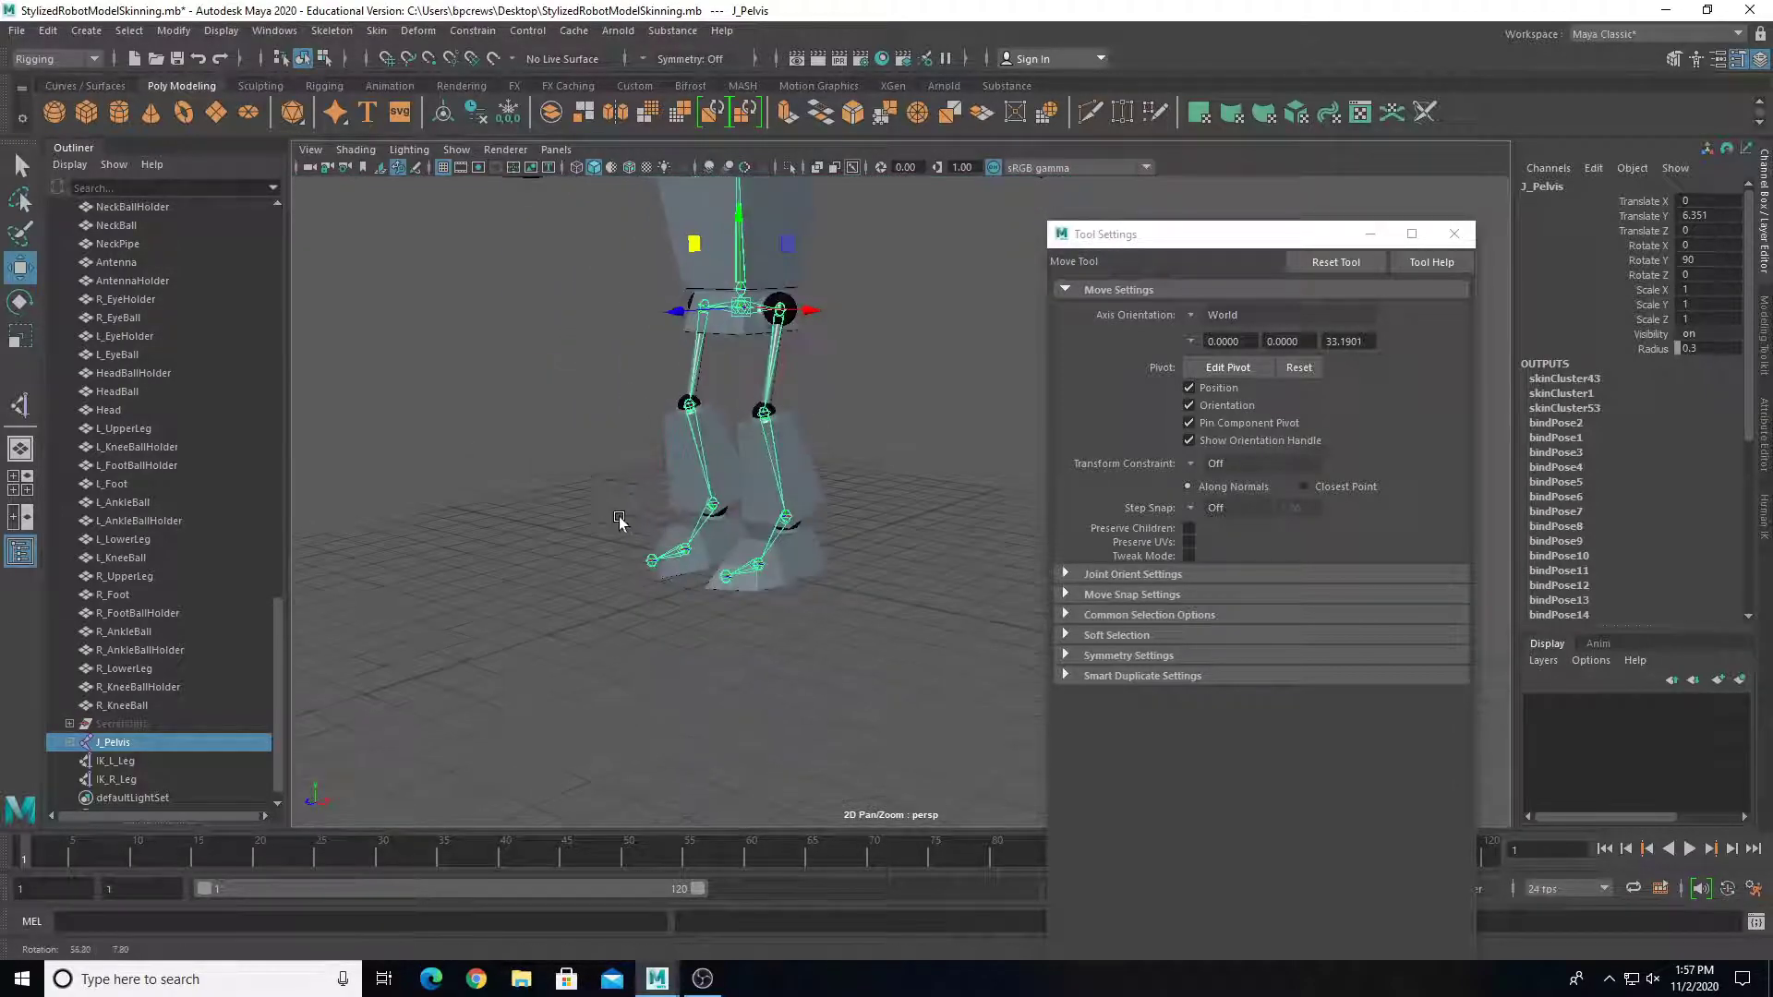
Step: Examine the leg and foot joints in the perspective and front views with the IK Handle tool active
click(20, 405)
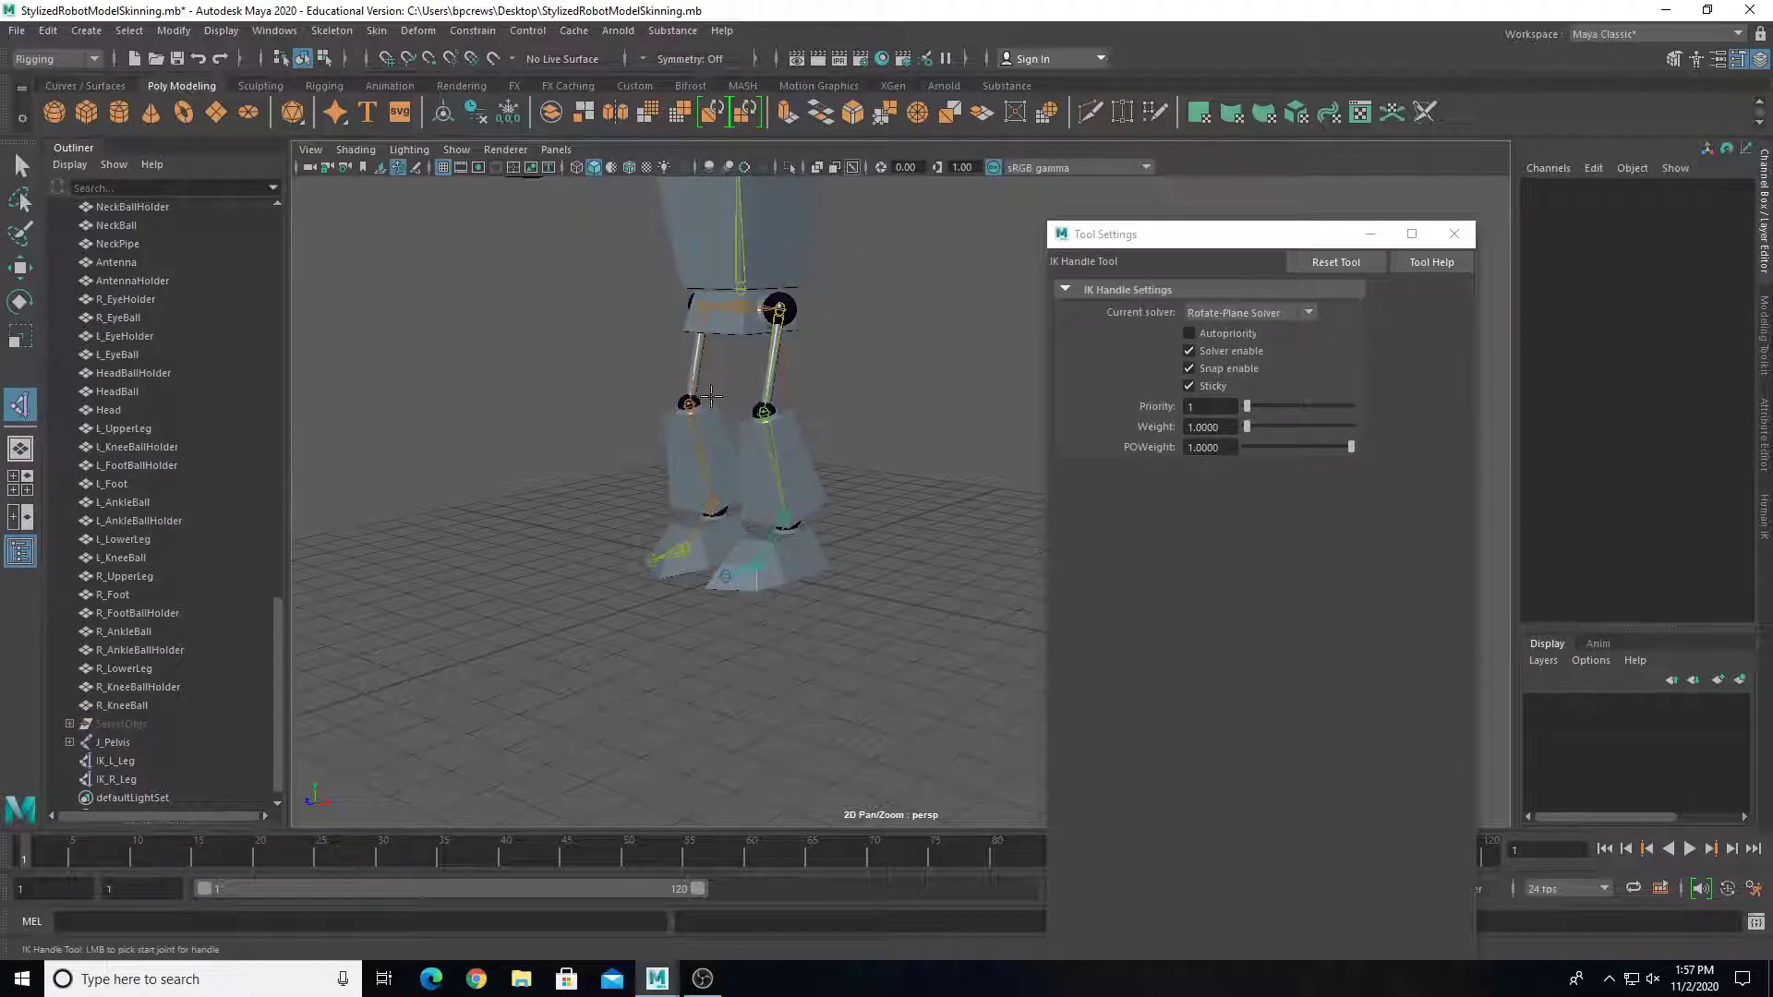
mouse_move(882, 421)
alt+mouse_down()
mouse_move(807, 412)
mouse_move(894, 392)
mouse_move(871, 388)
alt+mouse_up()
key(ctrl+z)
key(ctrl+z)
alt+right_drag(873, 468, 811, 447)
key(space)
key(space)
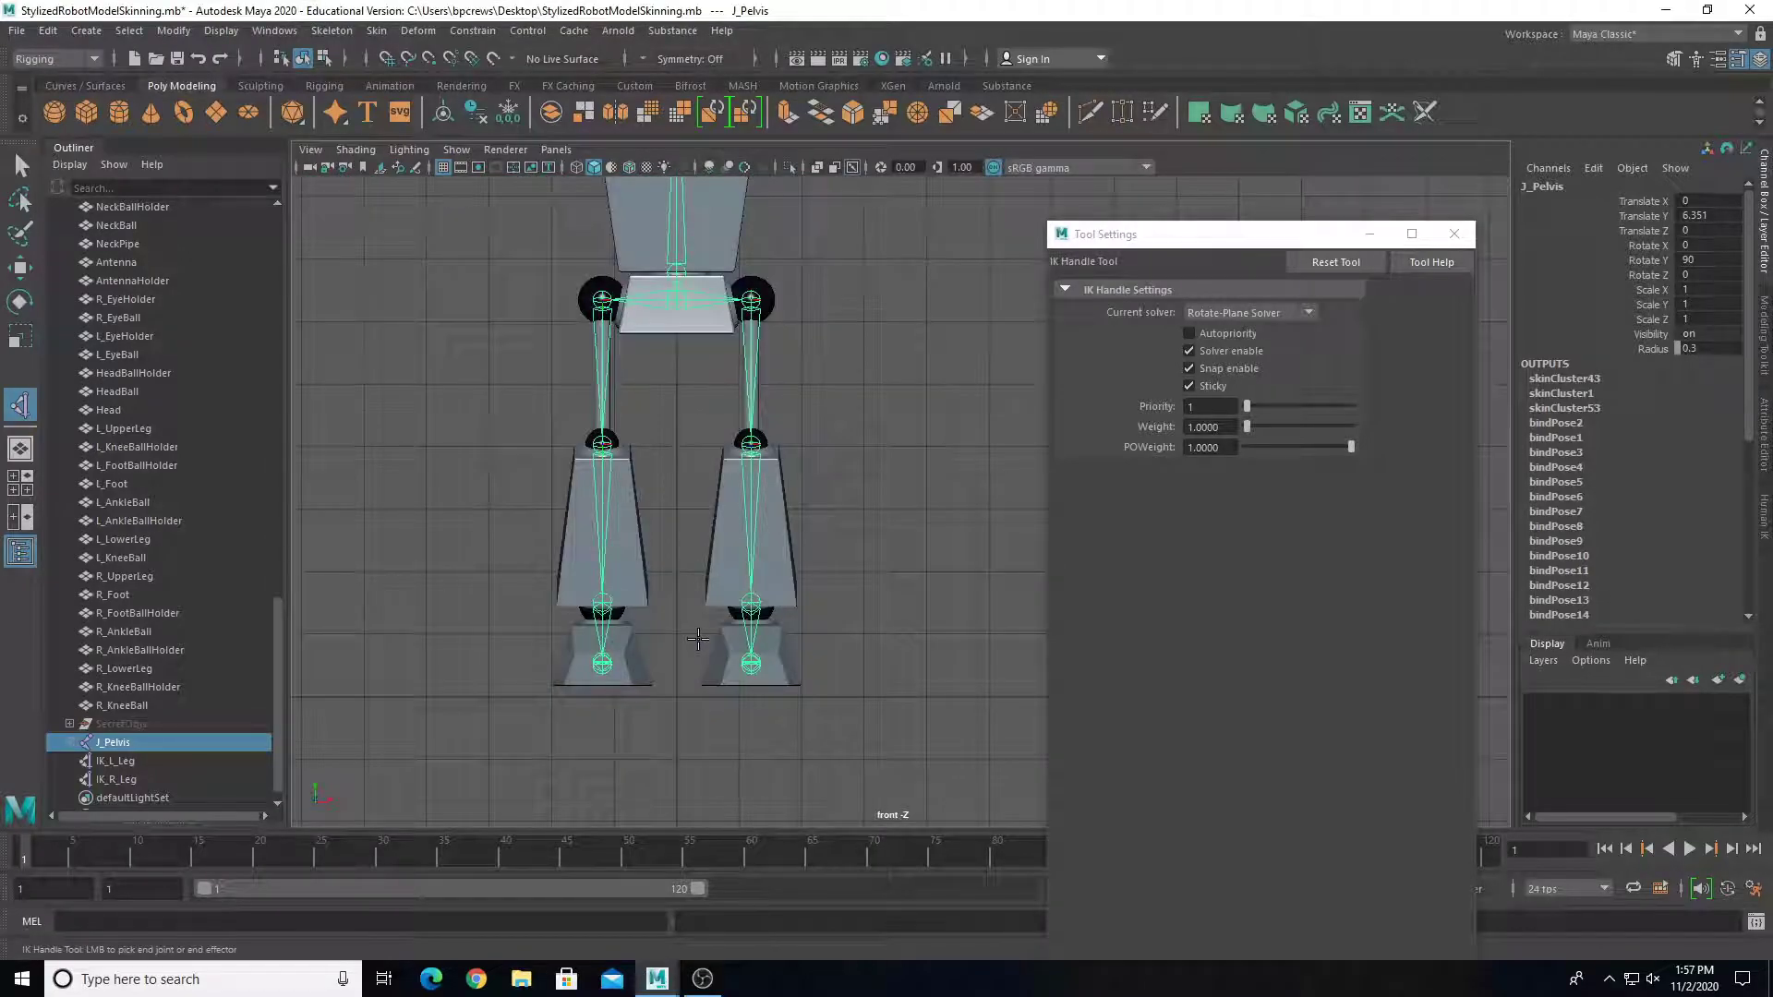
key(space)
key(space)
alt+drag(933, 384, 702, 466)
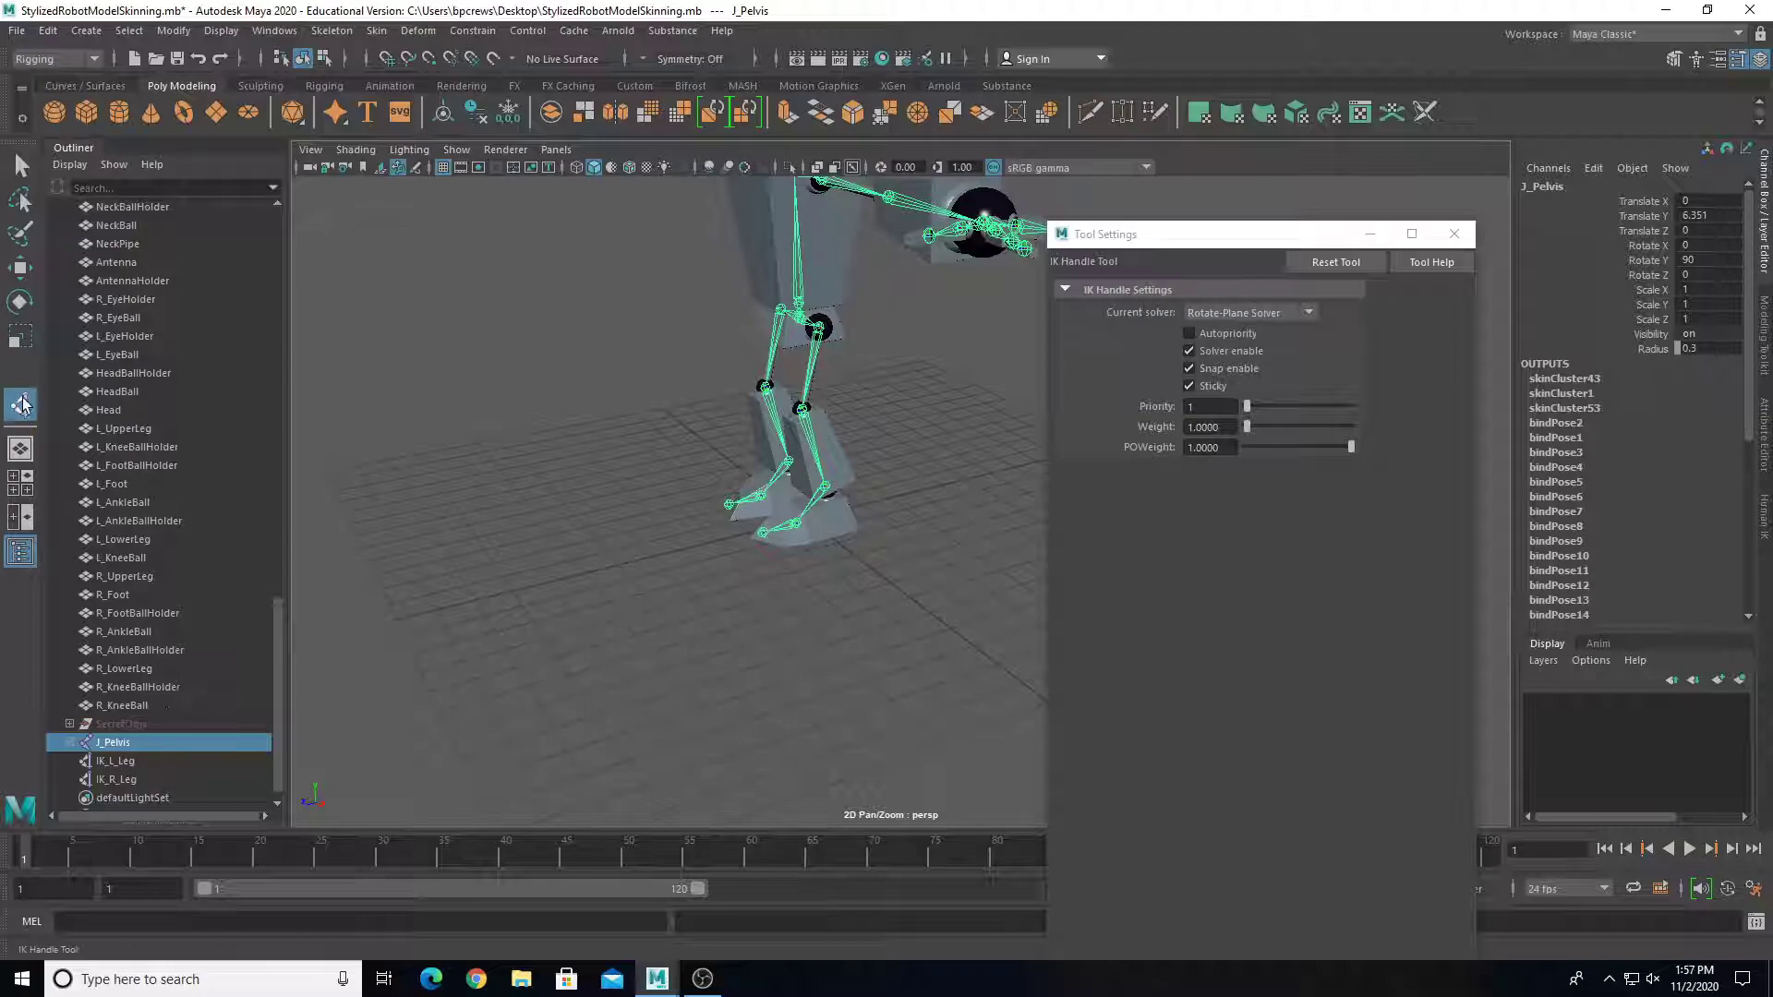
alt+right_drag(784, 480, 820, 511)
alt+middle_drag(820, 510, 828, 506)
Step: Try to create a single-chain IK handle at the left ankle joint using the Single-Chain Solver
click(1219, 312)
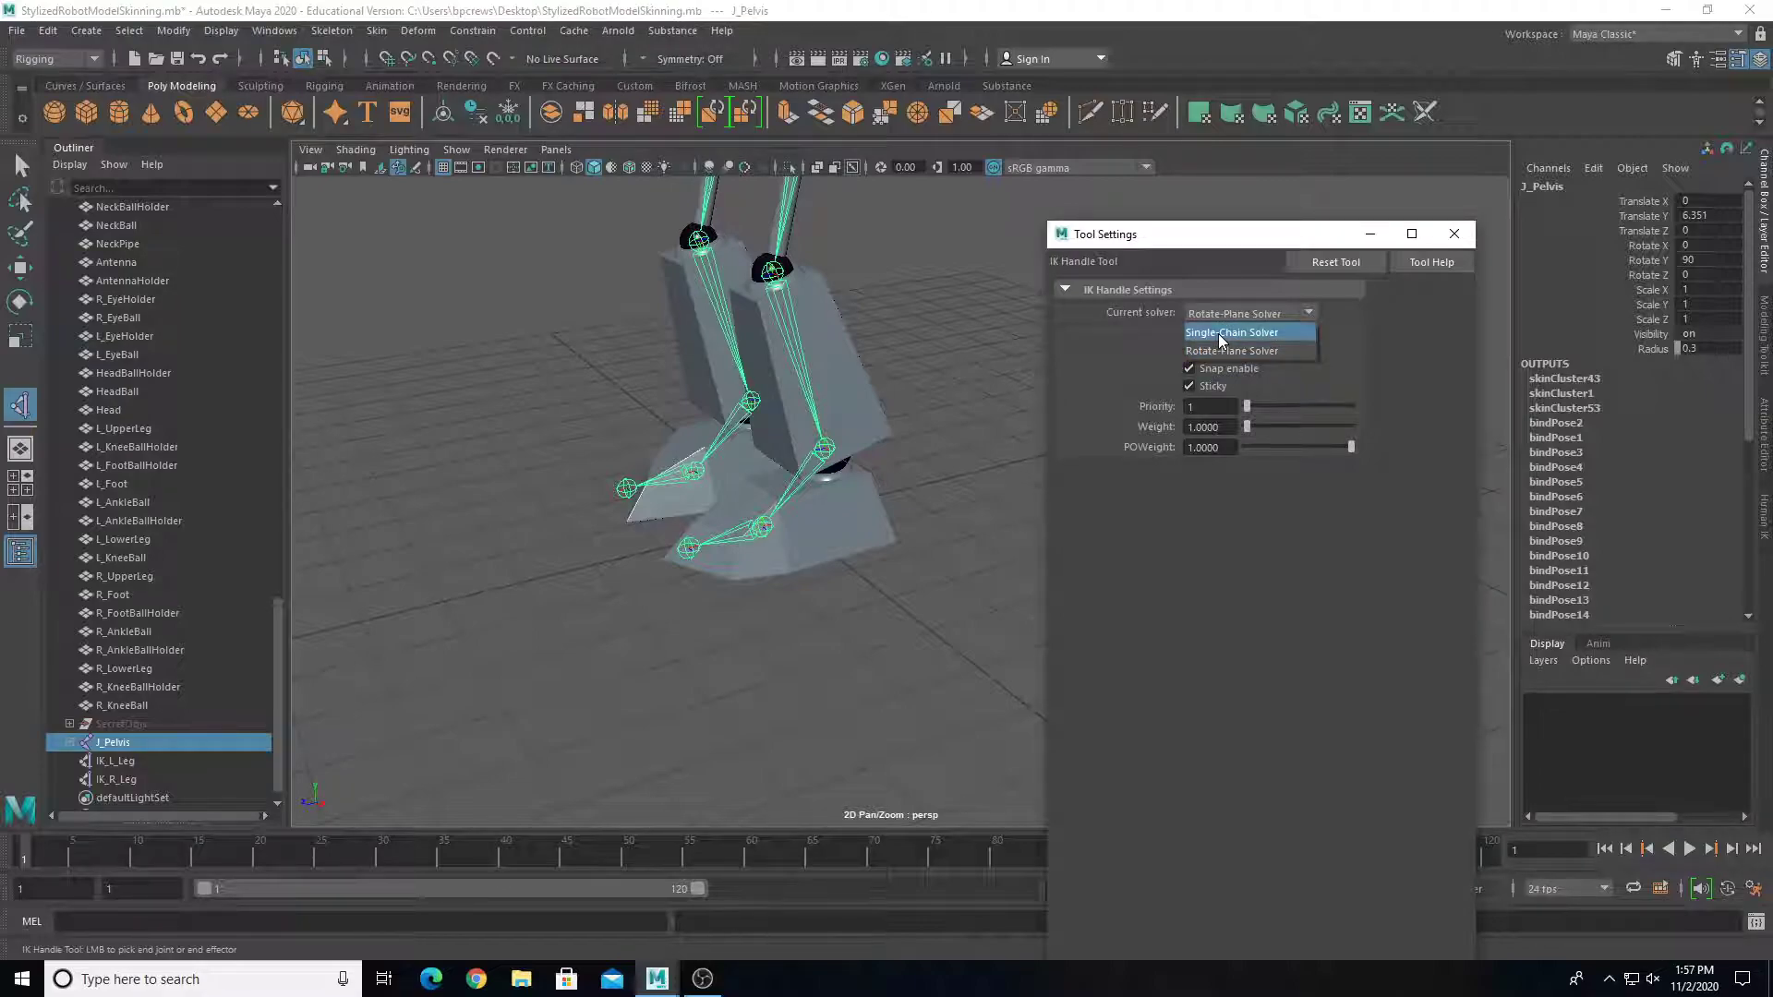
click(1217, 334)
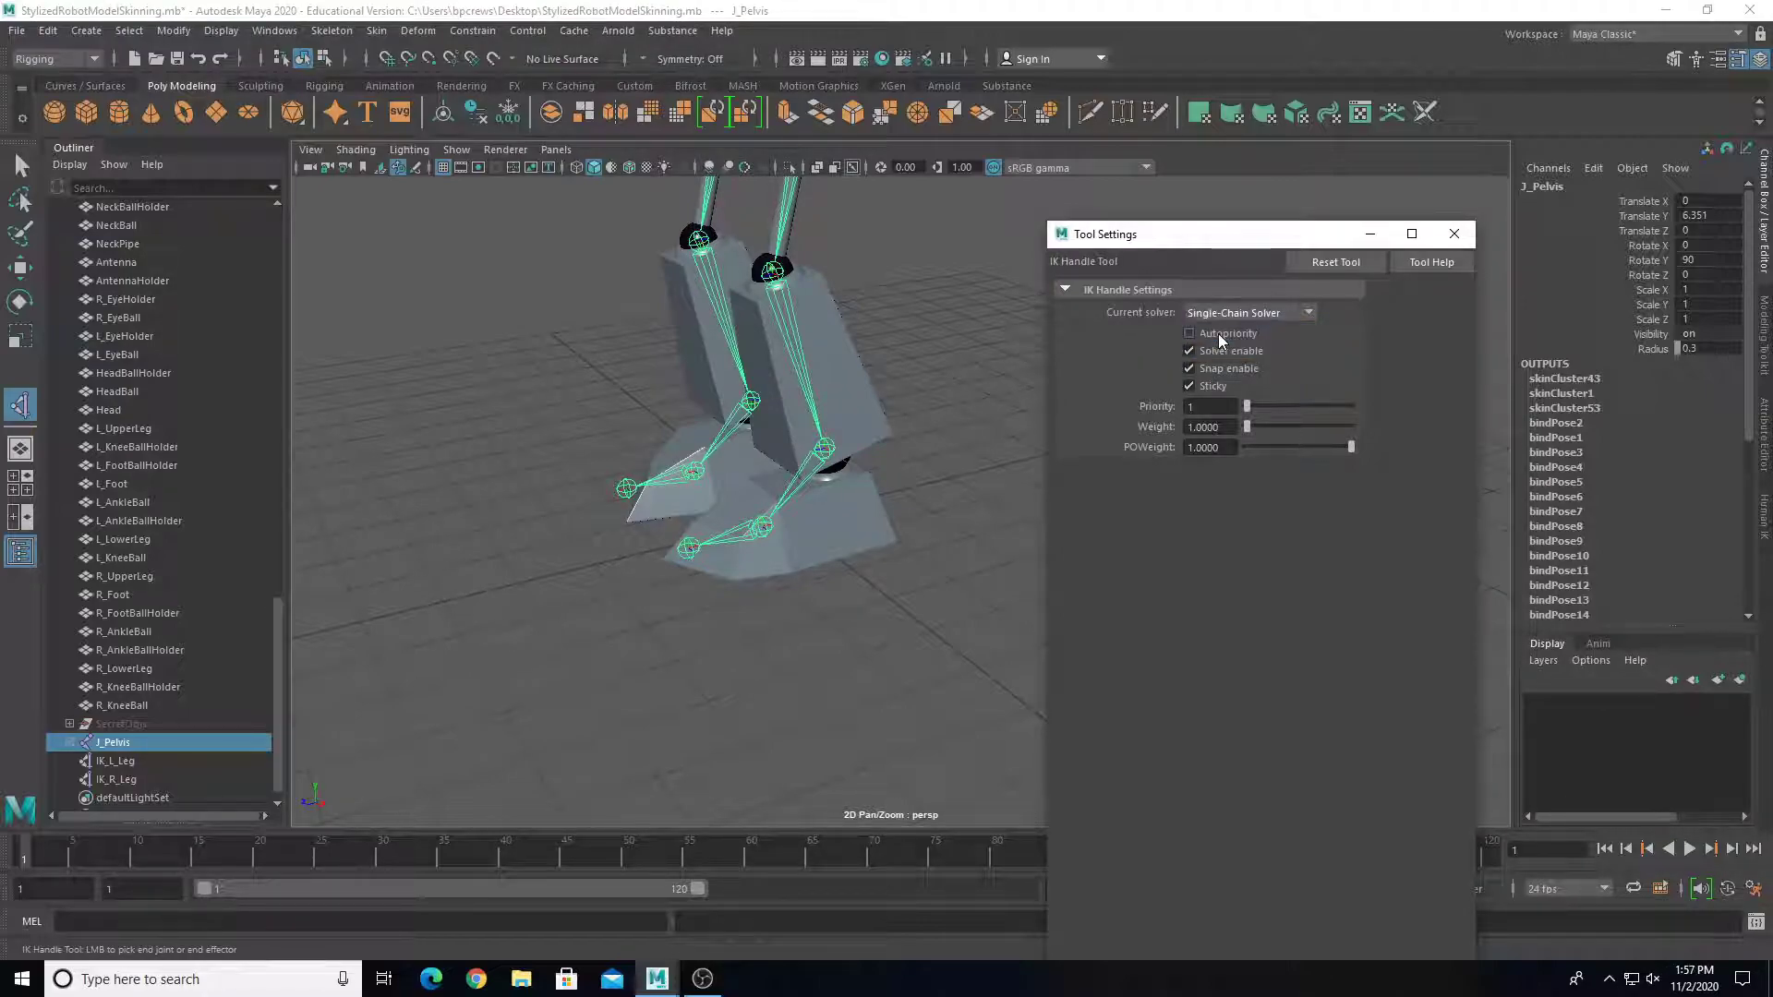
drag(1260, 238, 1328, 201)
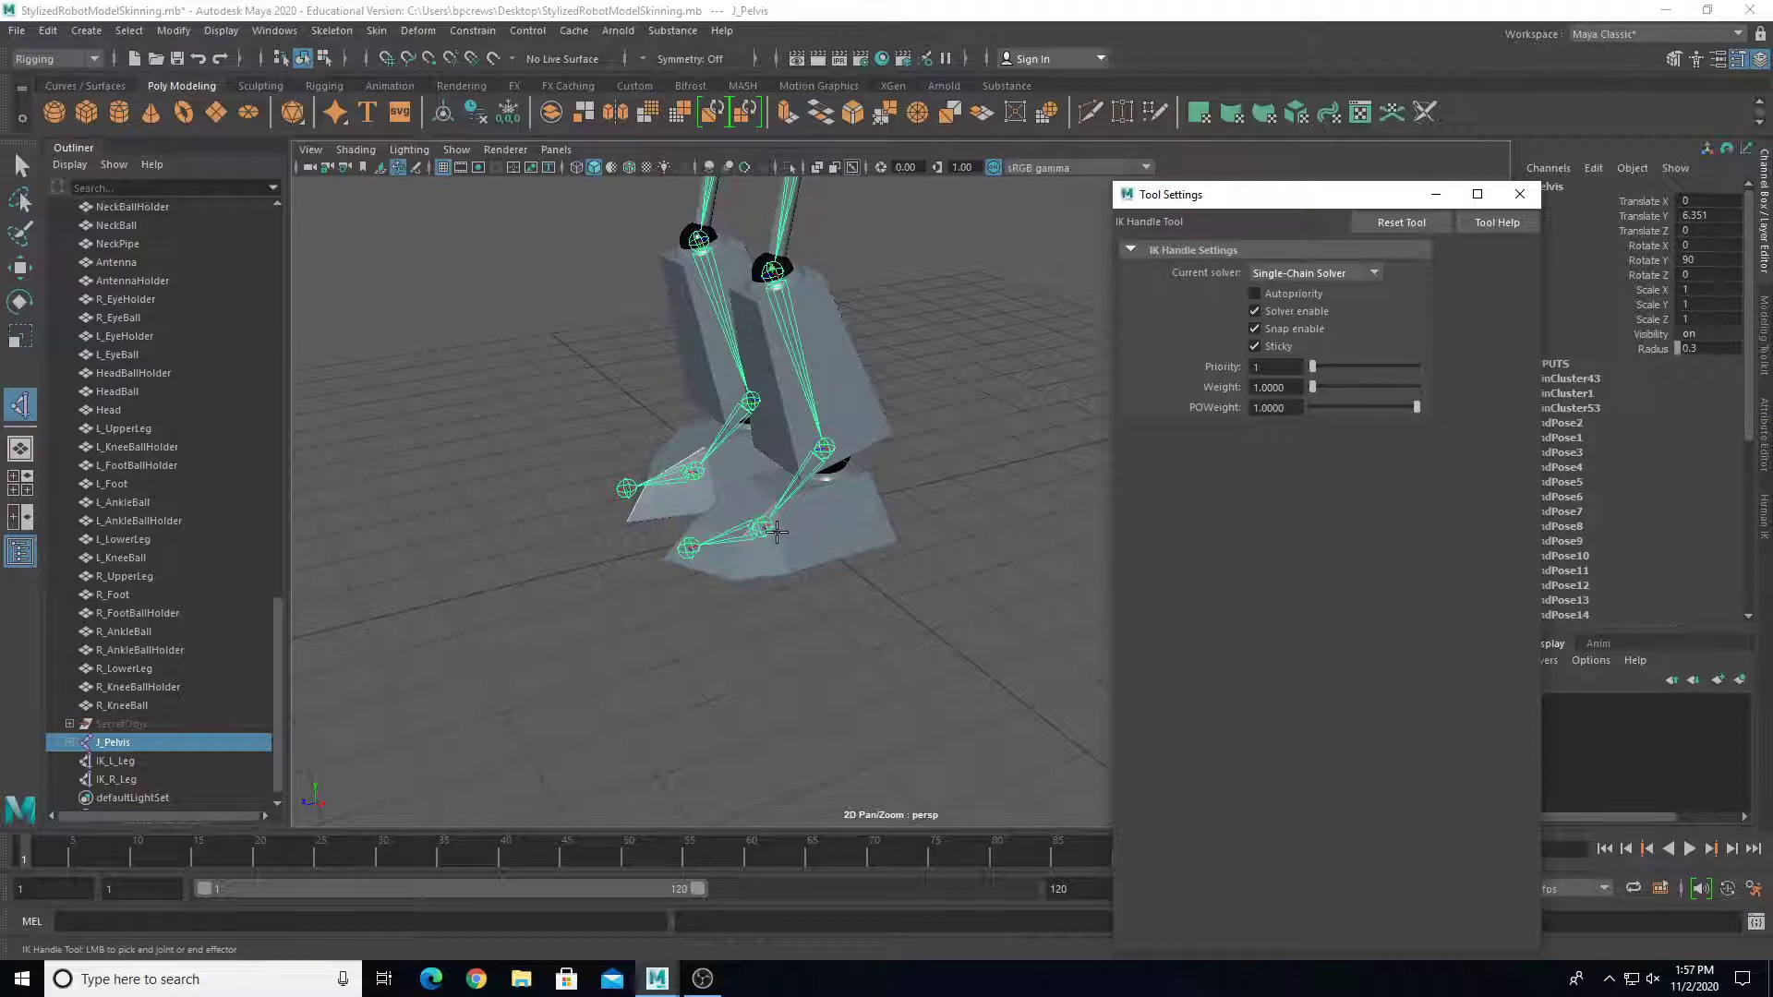
scroll(775, 533, up, 2)
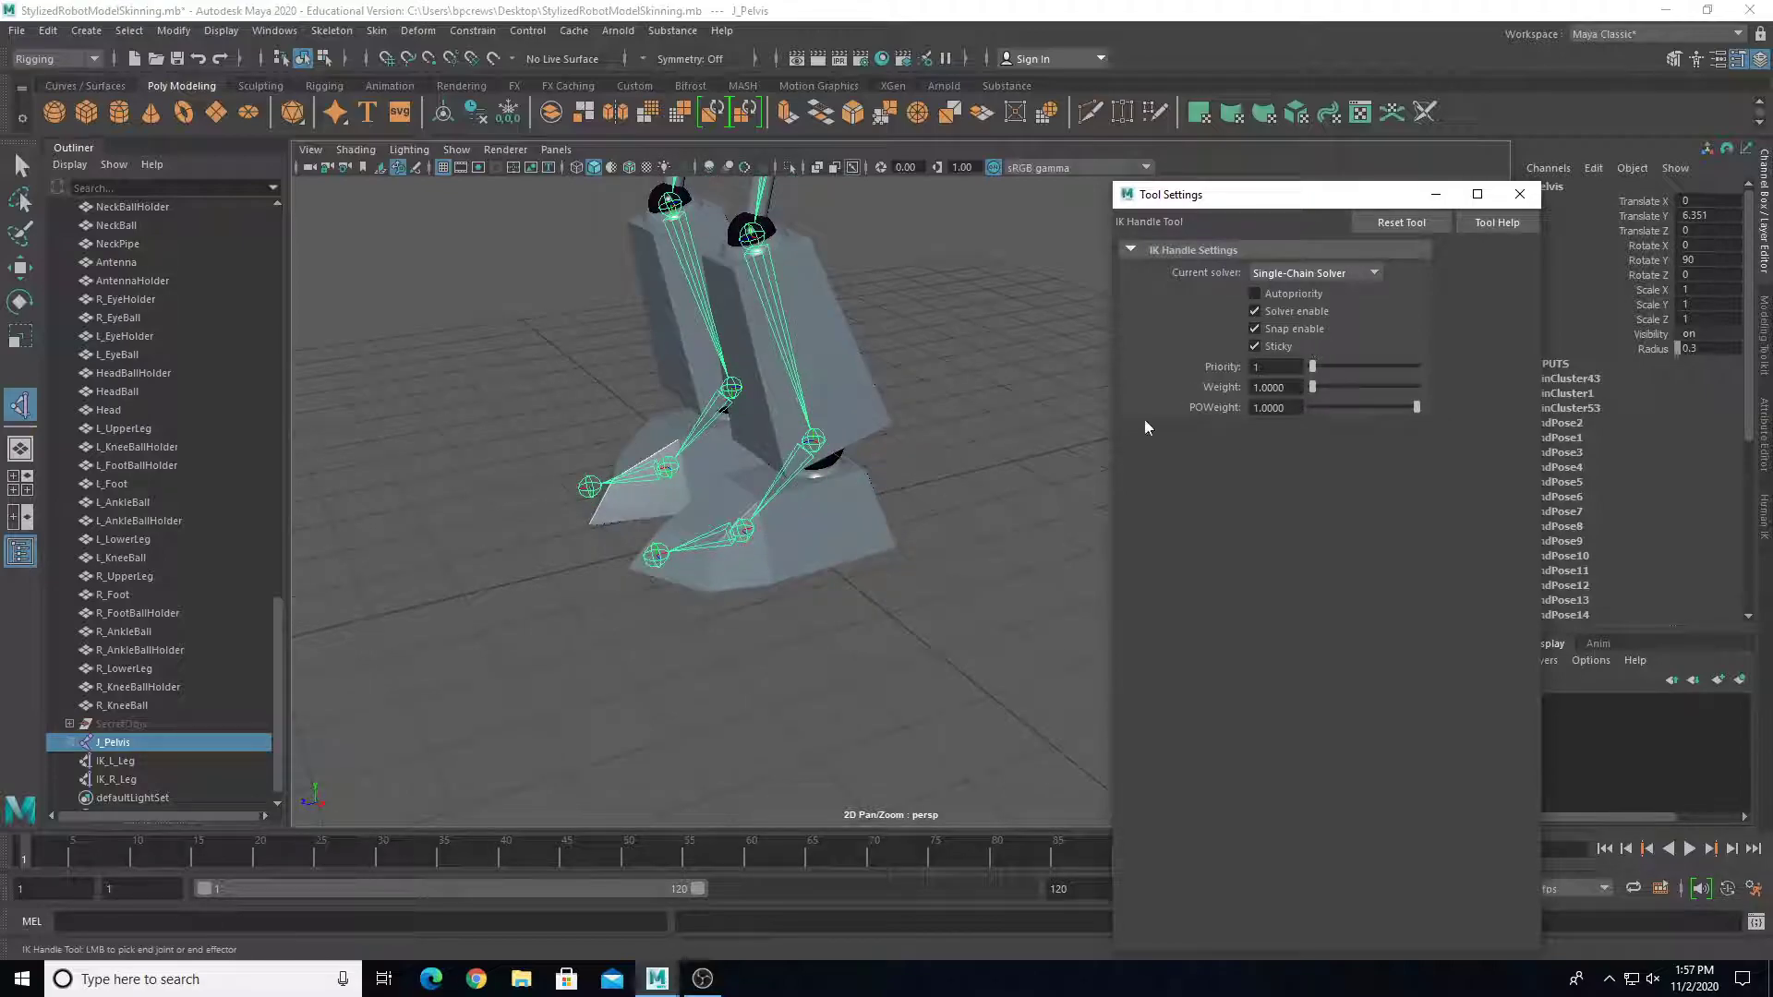
scroll(796, 529, up, 4)
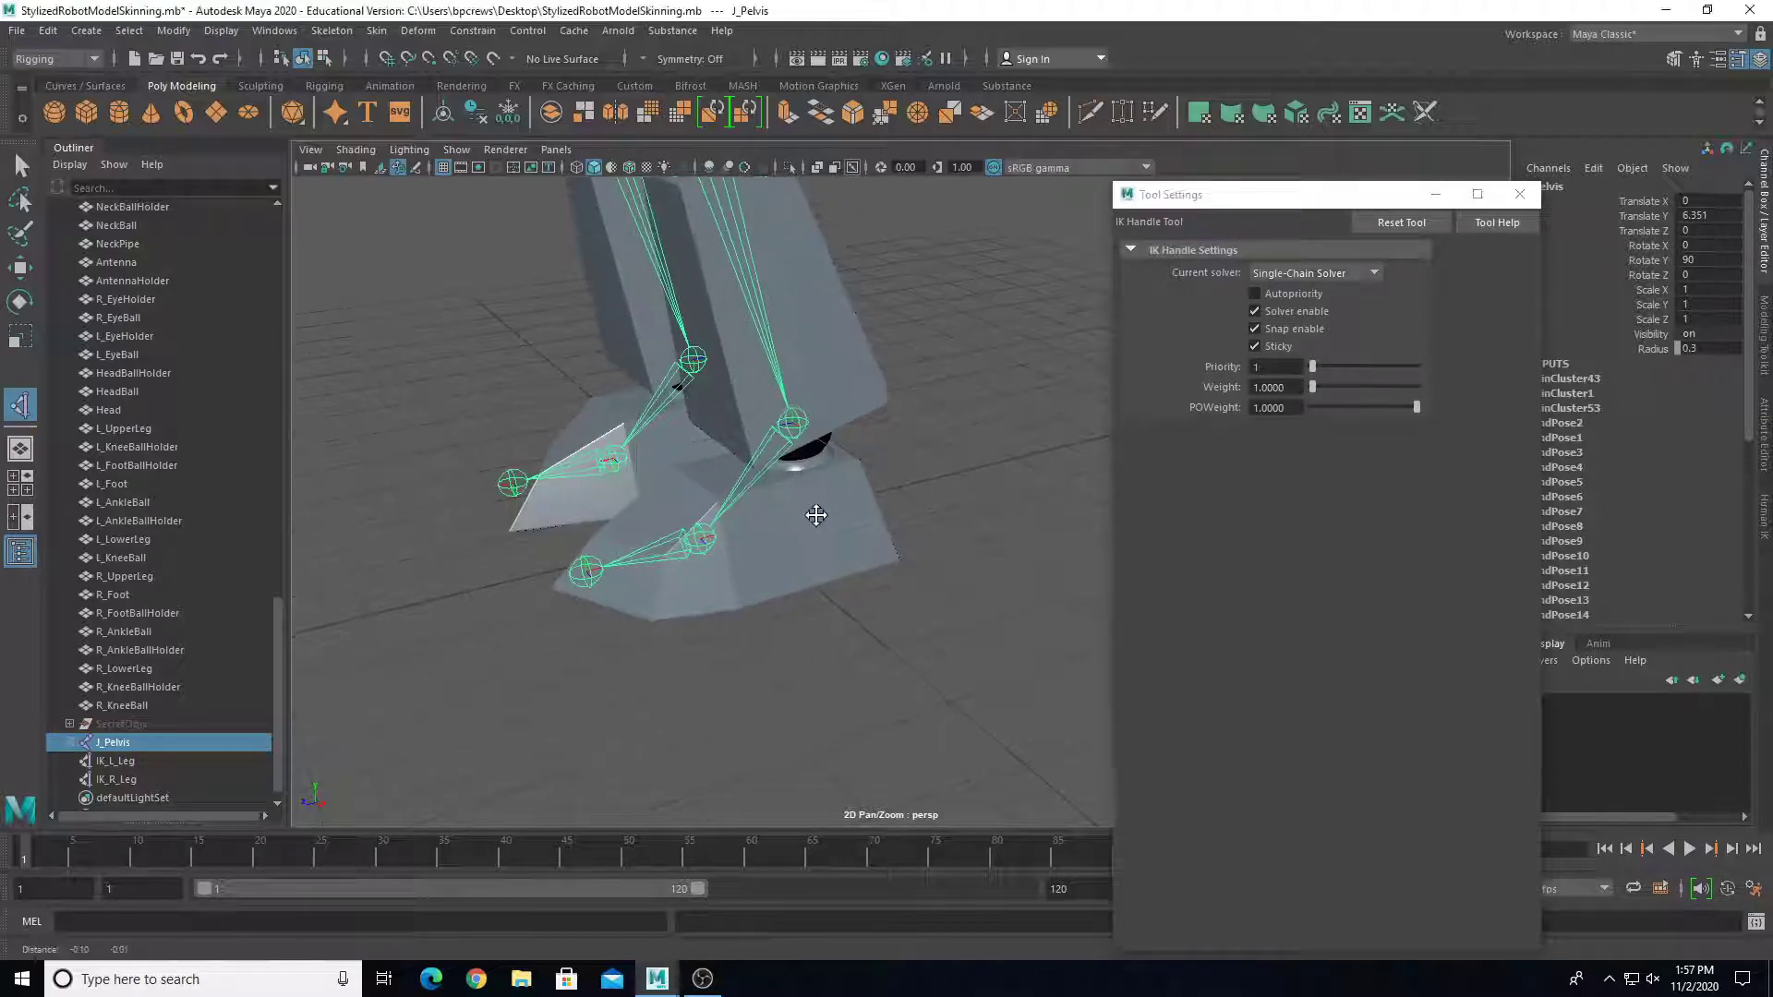
alt+middle_drag(811, 514, 833, 504)
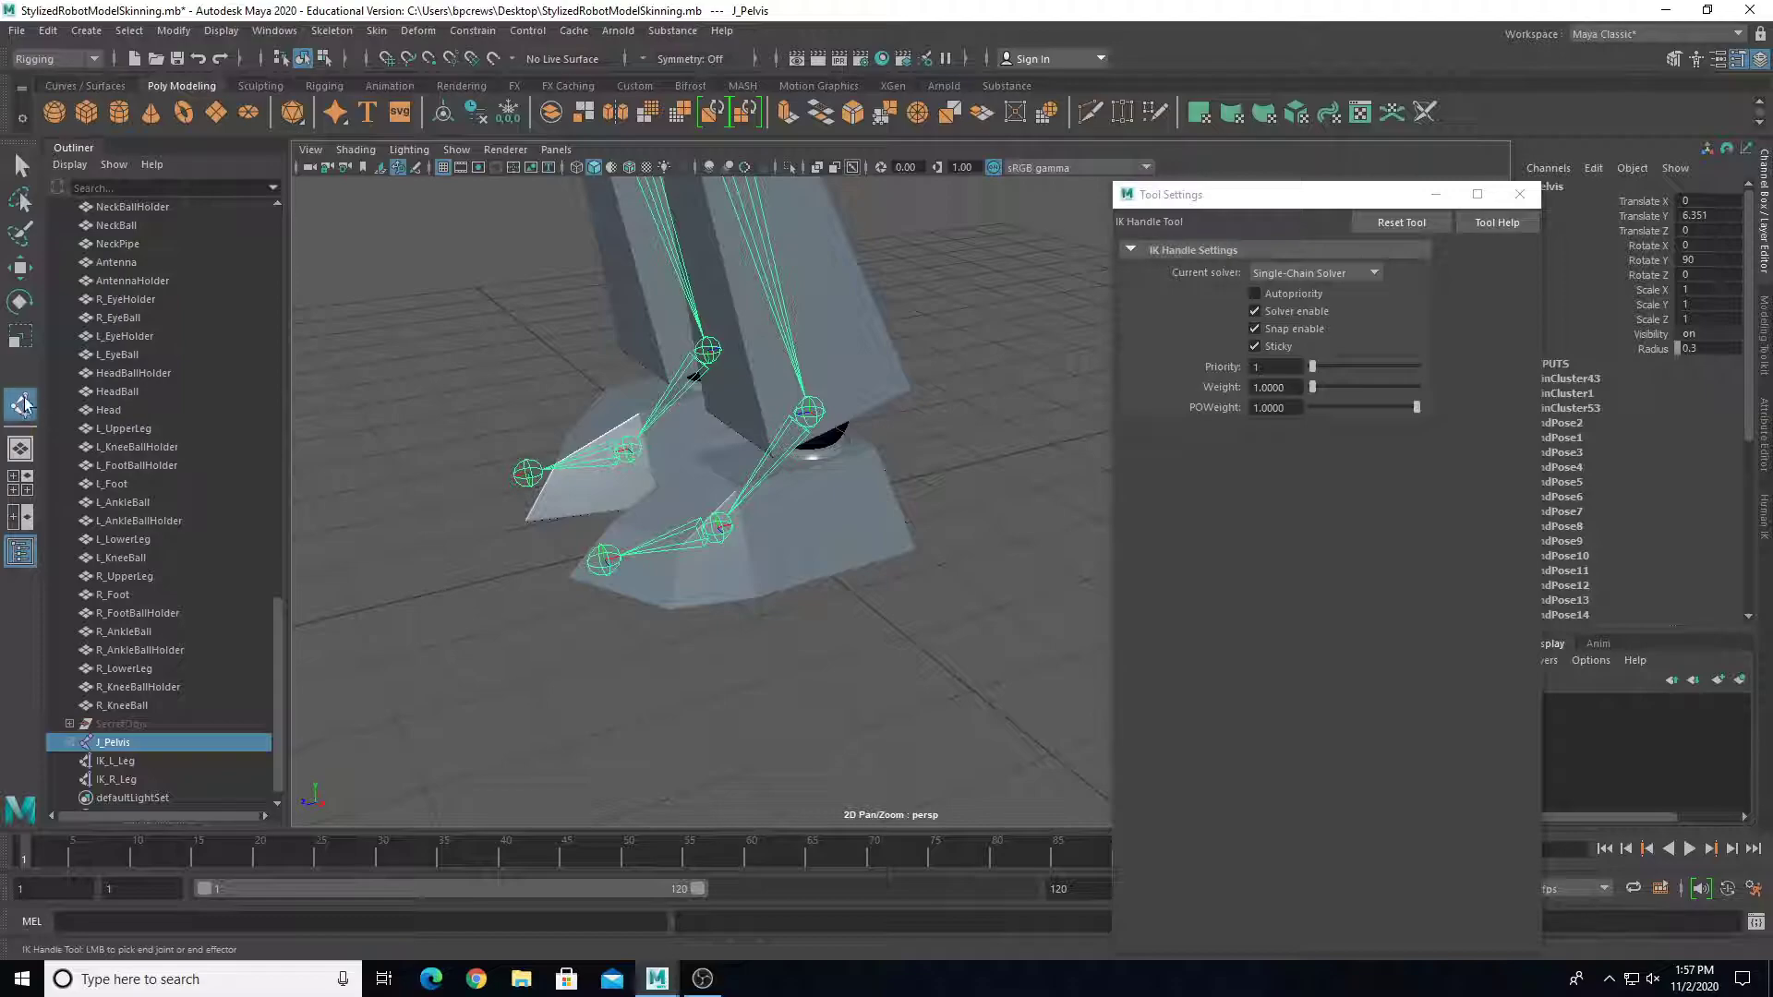
click(817, 403)
key(w)
alt+drag(785, 547, 752, 577)
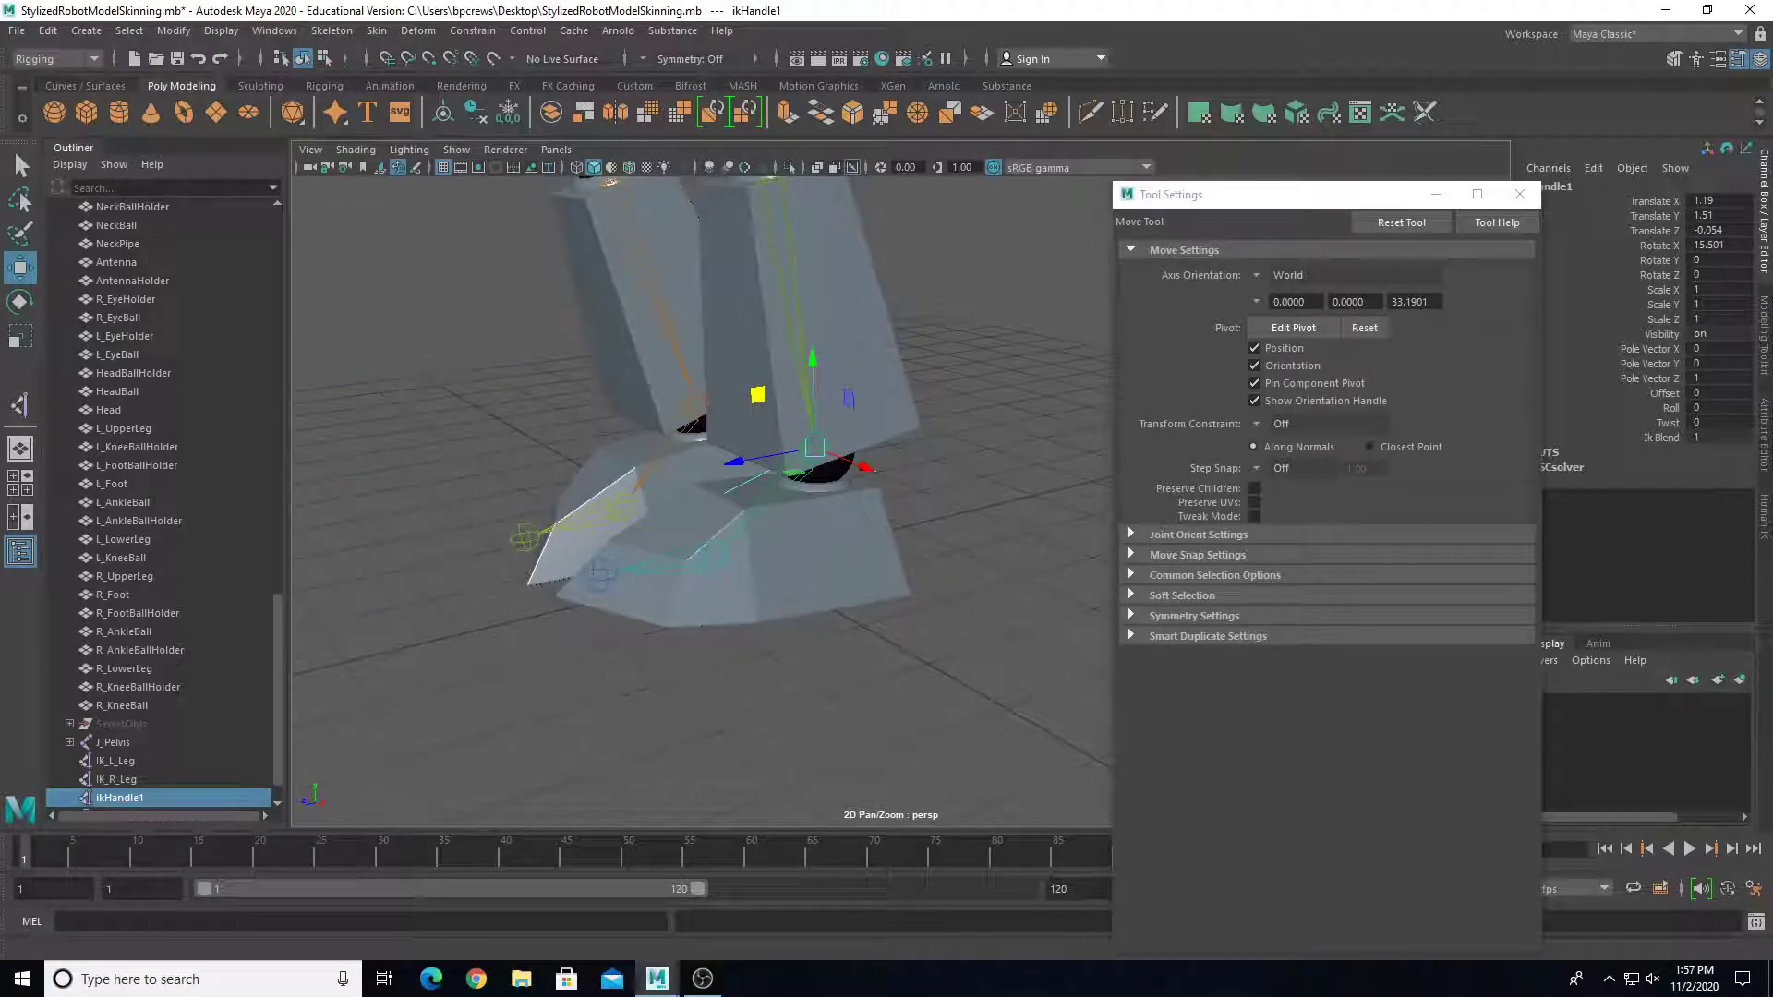
Step: Undo the single-chain handle and the earlier IK handles on both legs
key(ctrl+z)
key(ctrl+z)
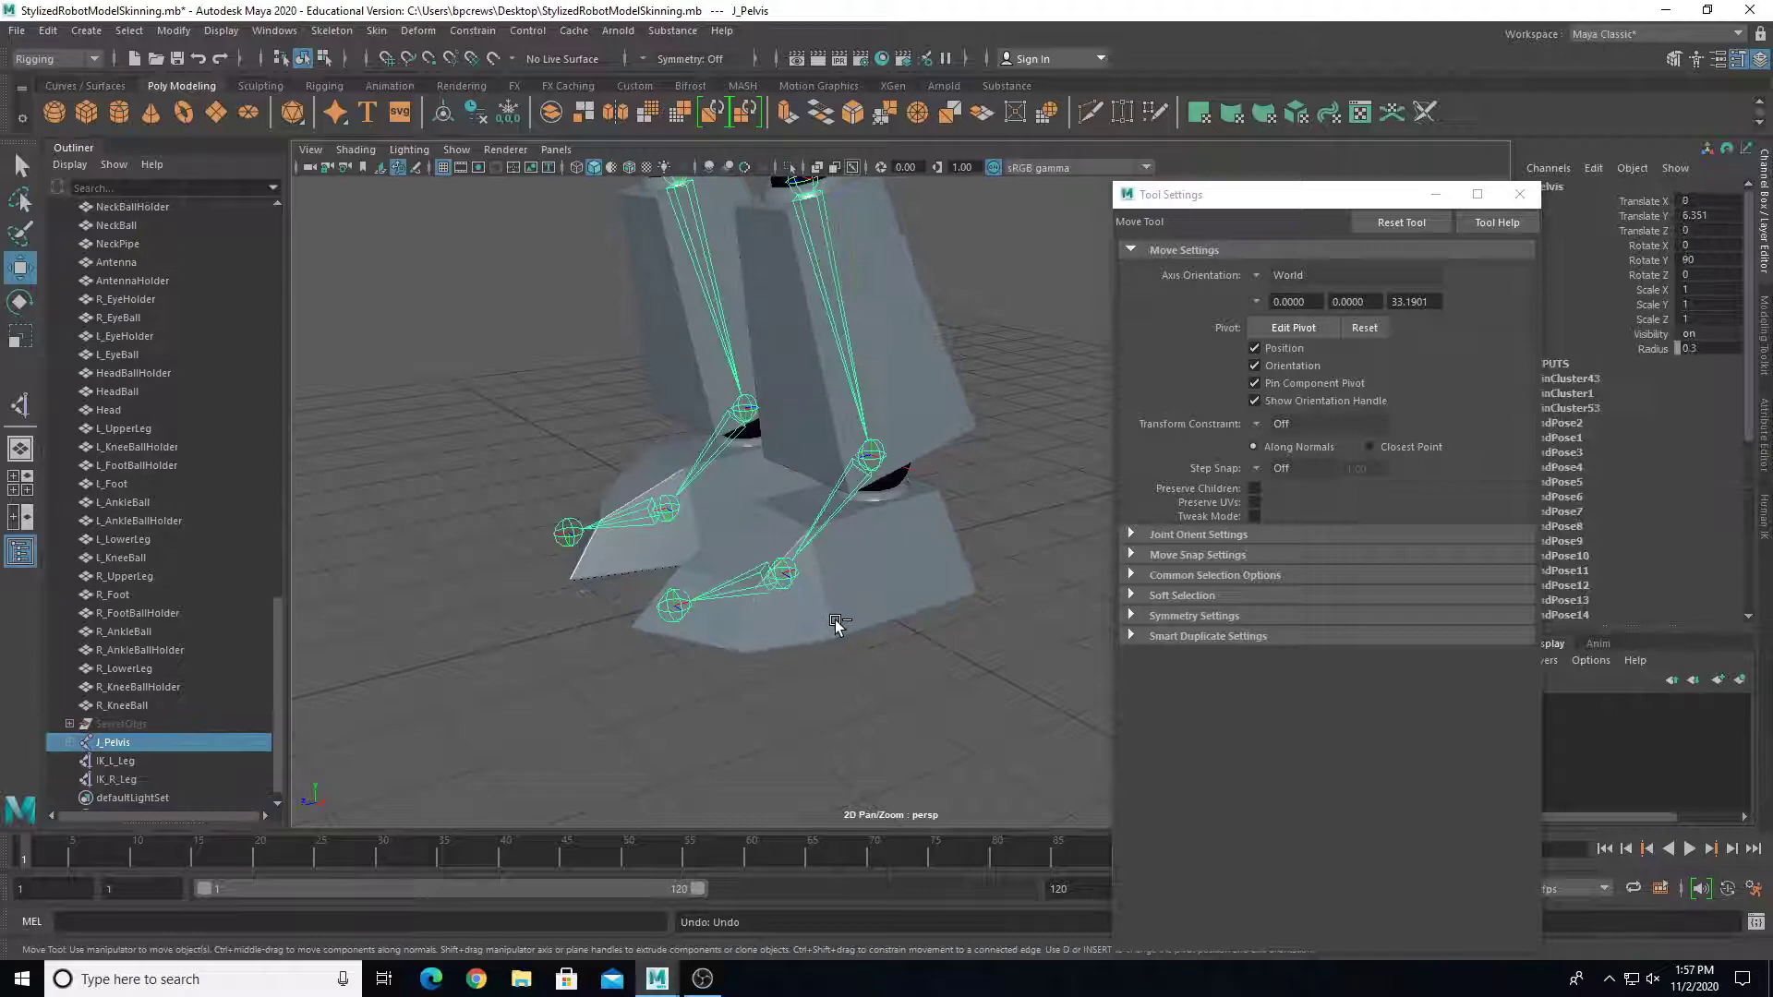
key(ctrl+z)
key(ctrl+z)
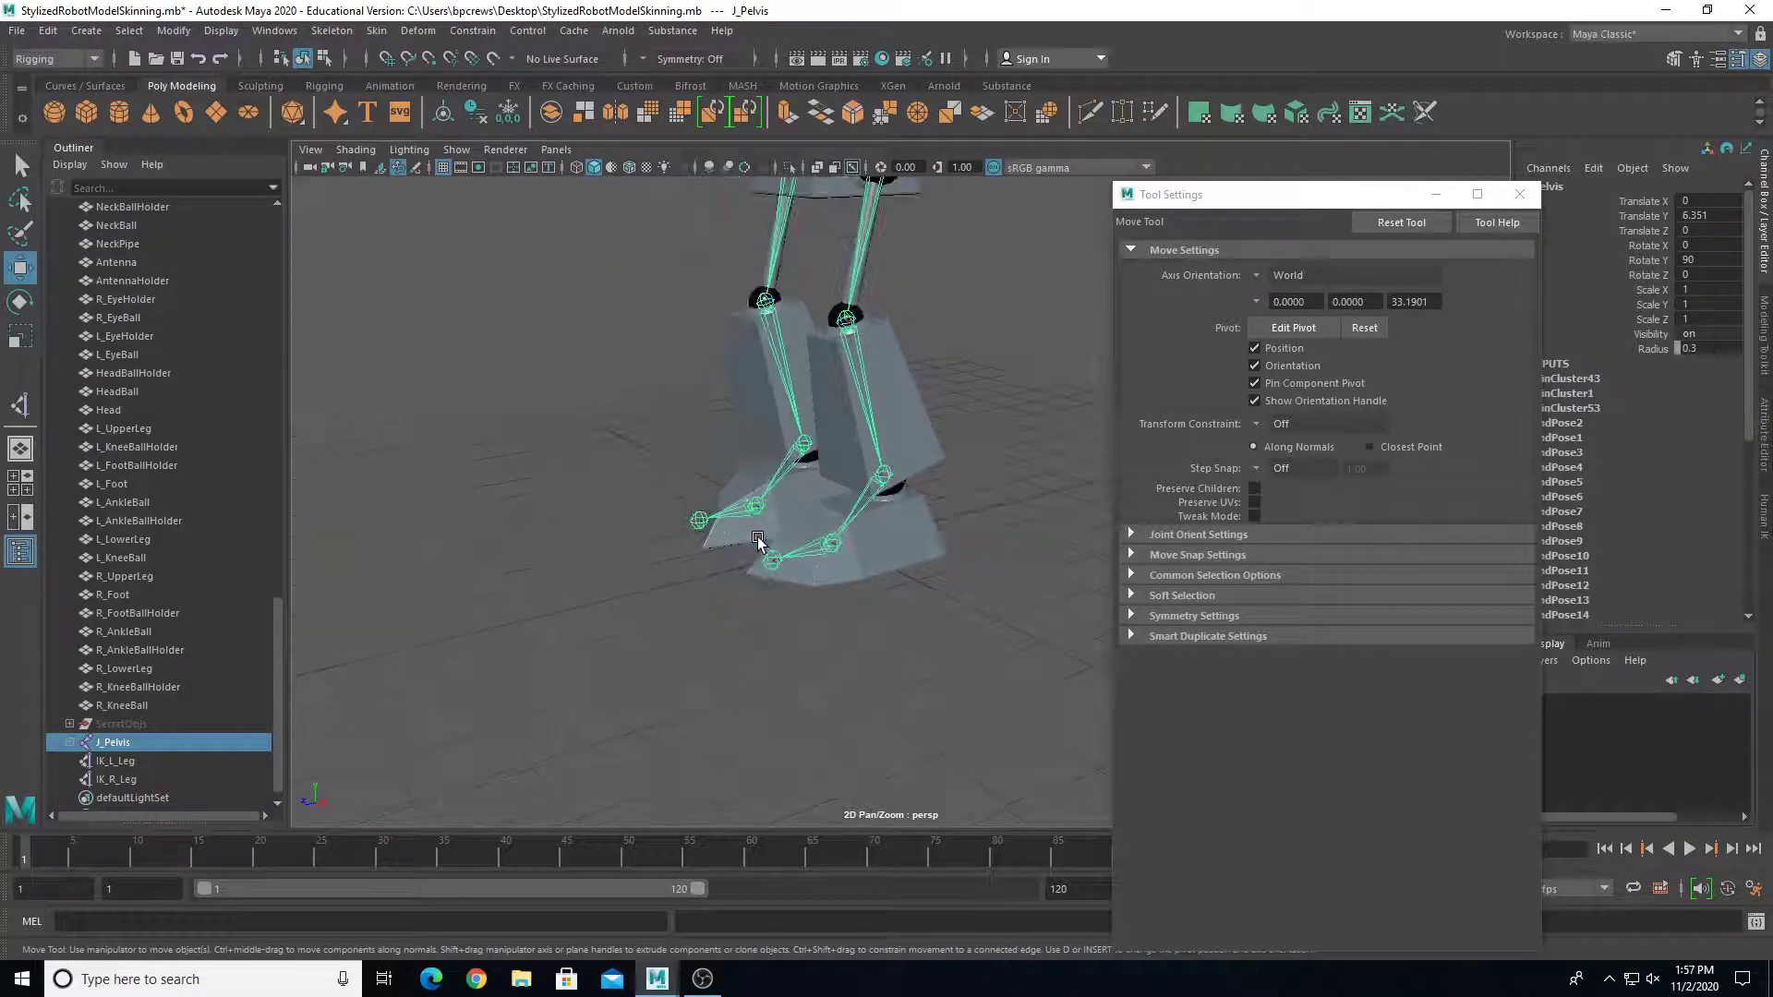
key(ctrl+z)
key(ctrl+z)
key(ctrl+z)
key(ctrl+z)
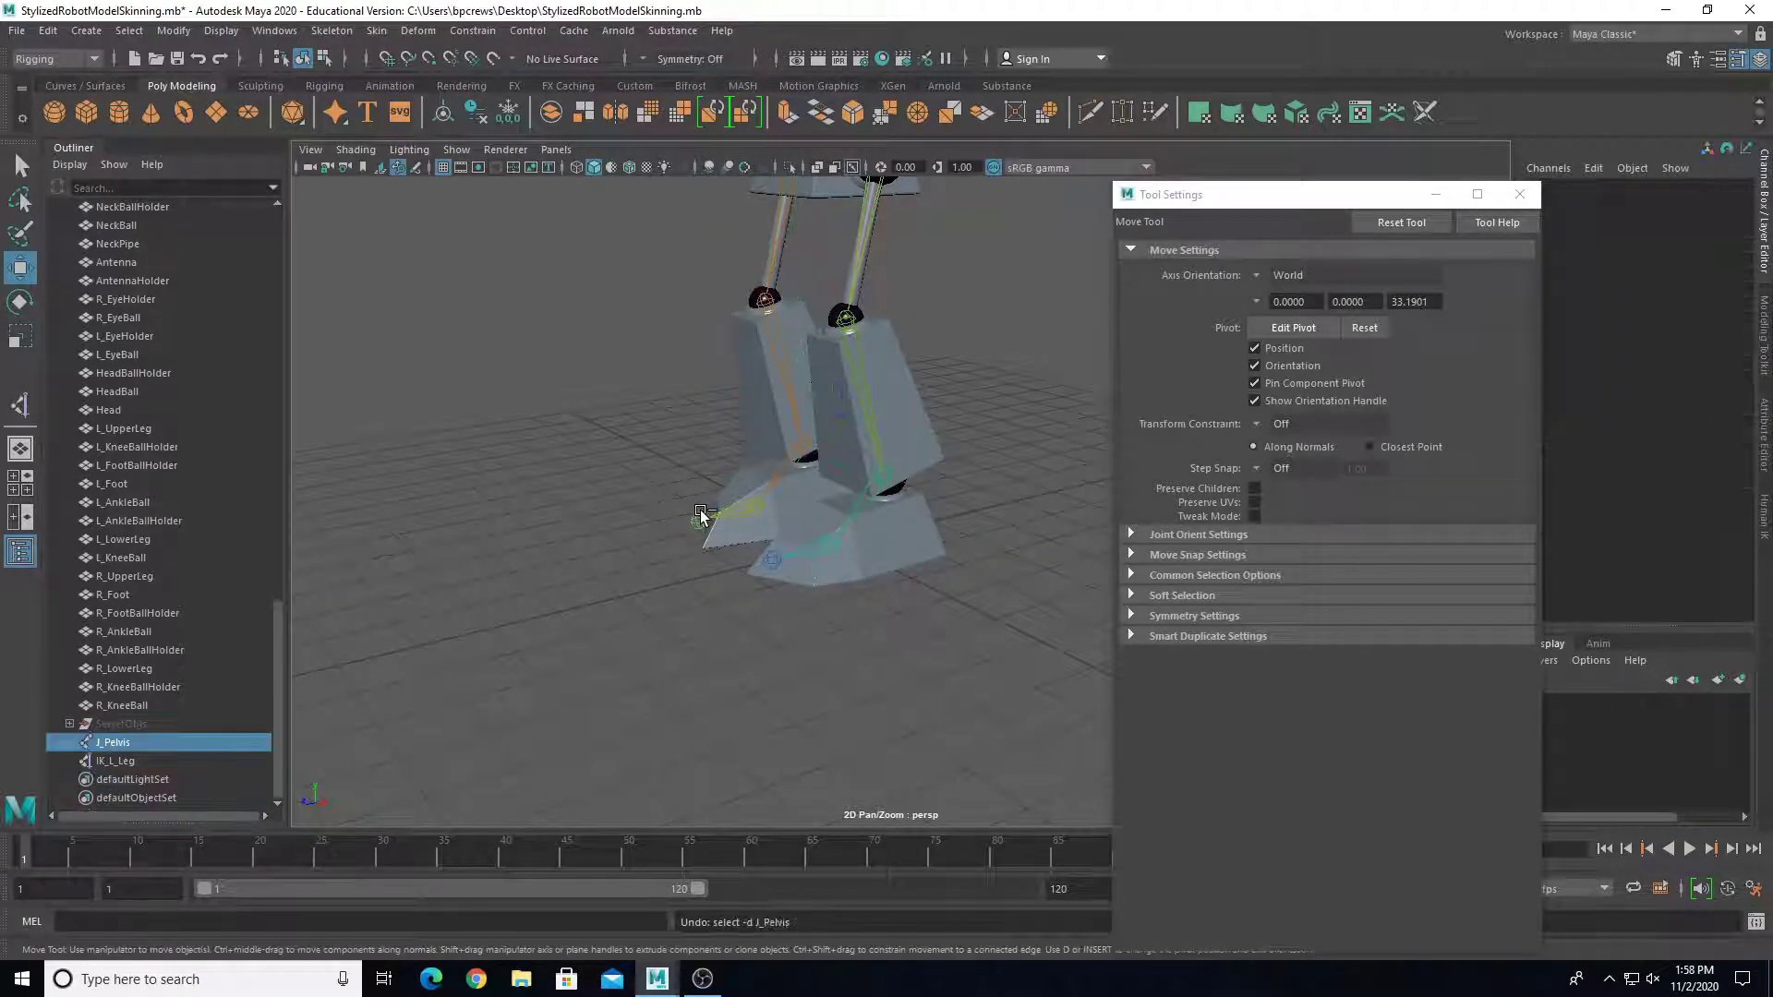
key(ctrl+z)
key(ctrl+z)
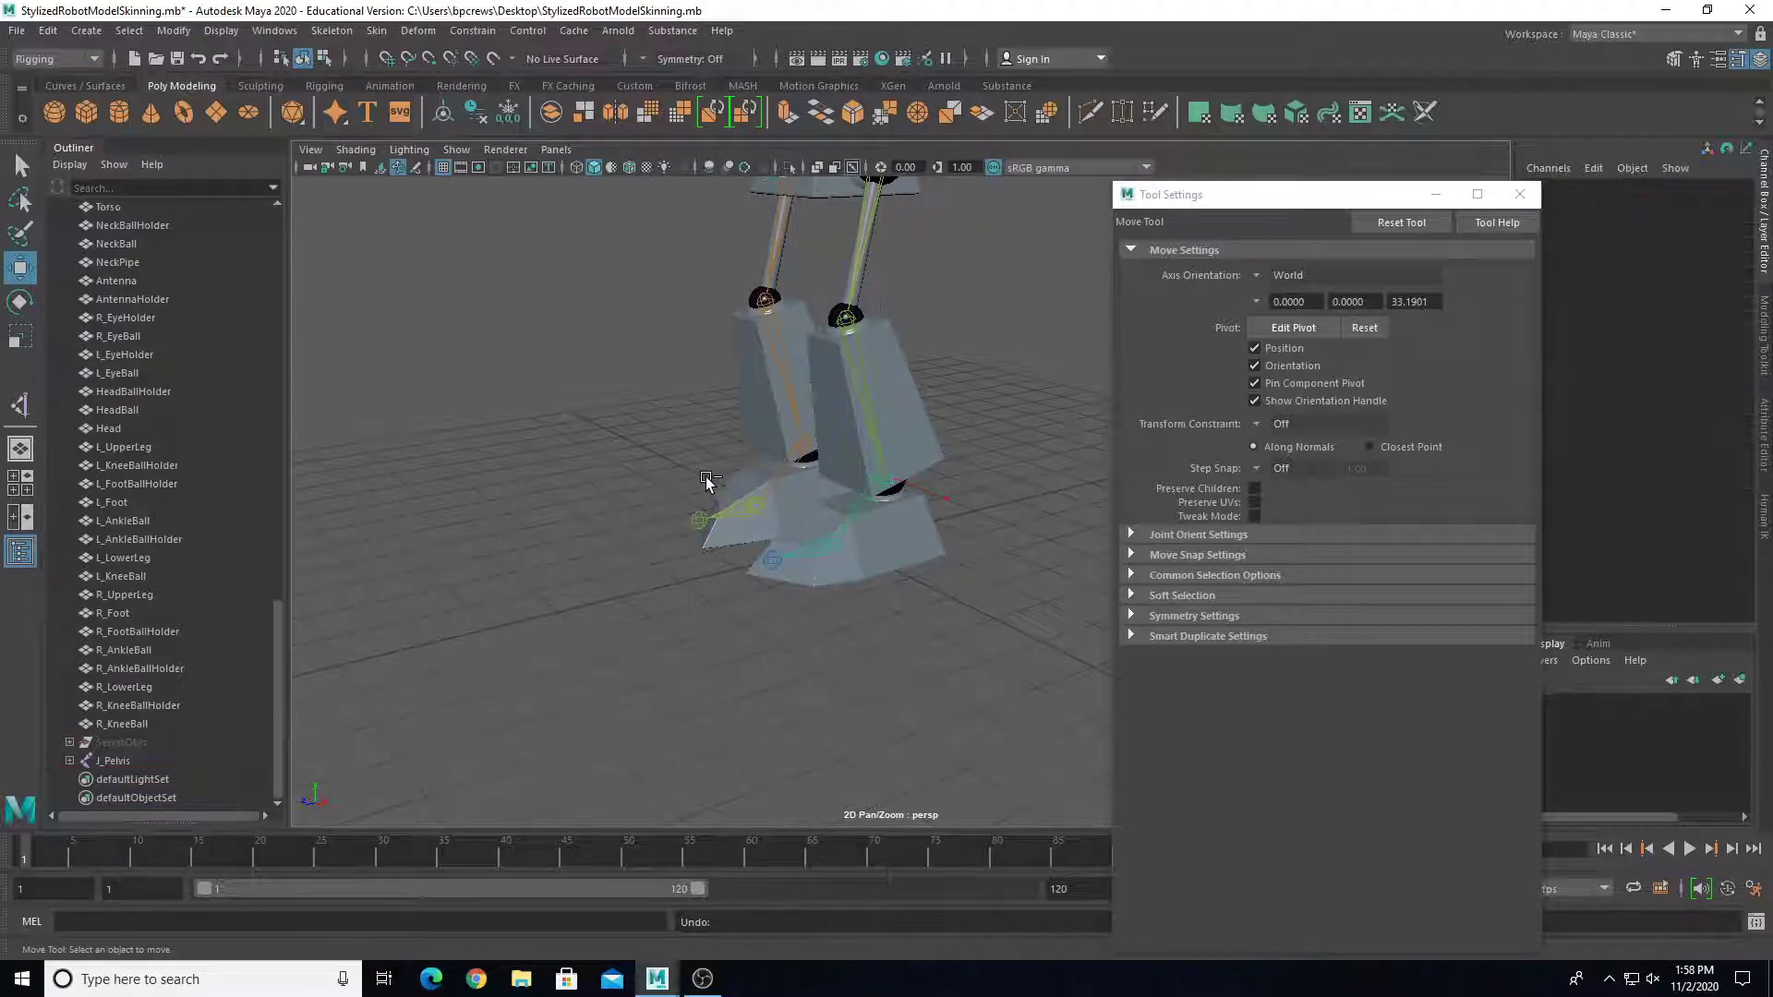
Step: Create a rotate-plane IK handle on the left leg from the J_L_Hip joint to the ankle joint
alt+drag(370, 634, 387, 572)
click(21, 403)
click(1315, 273)
click(1297, 289)
click(838, 304)
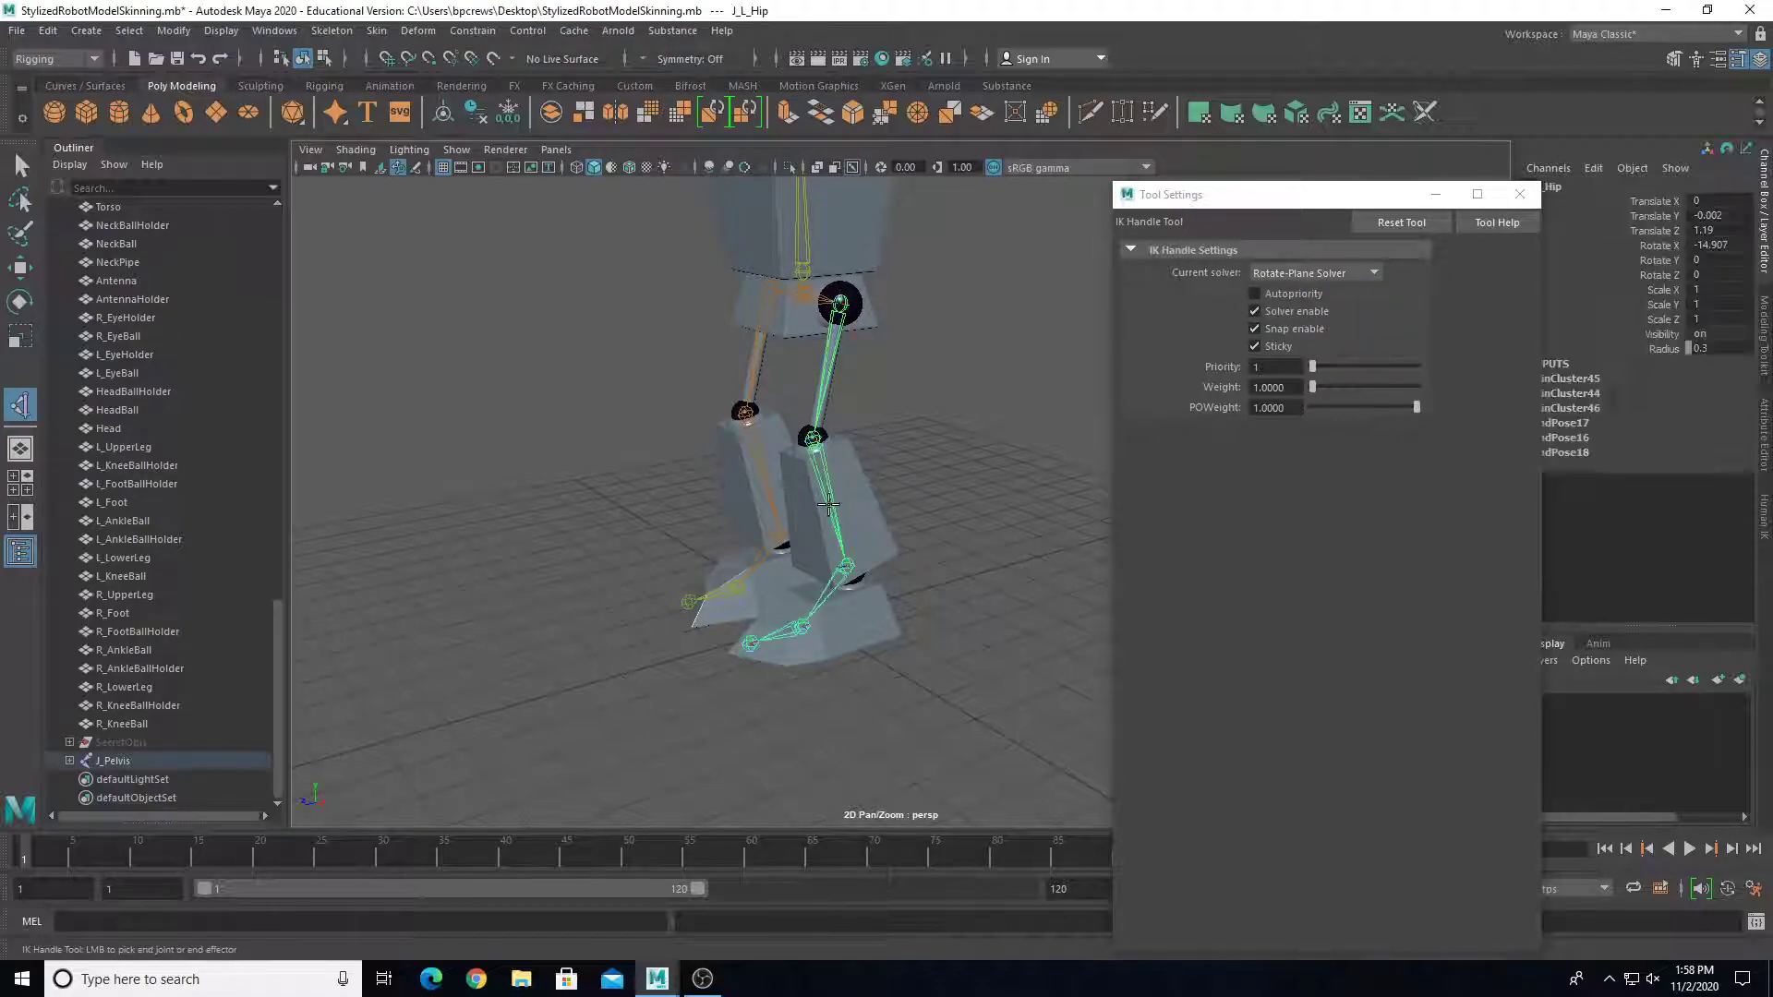
click(848, 565)
key(w)
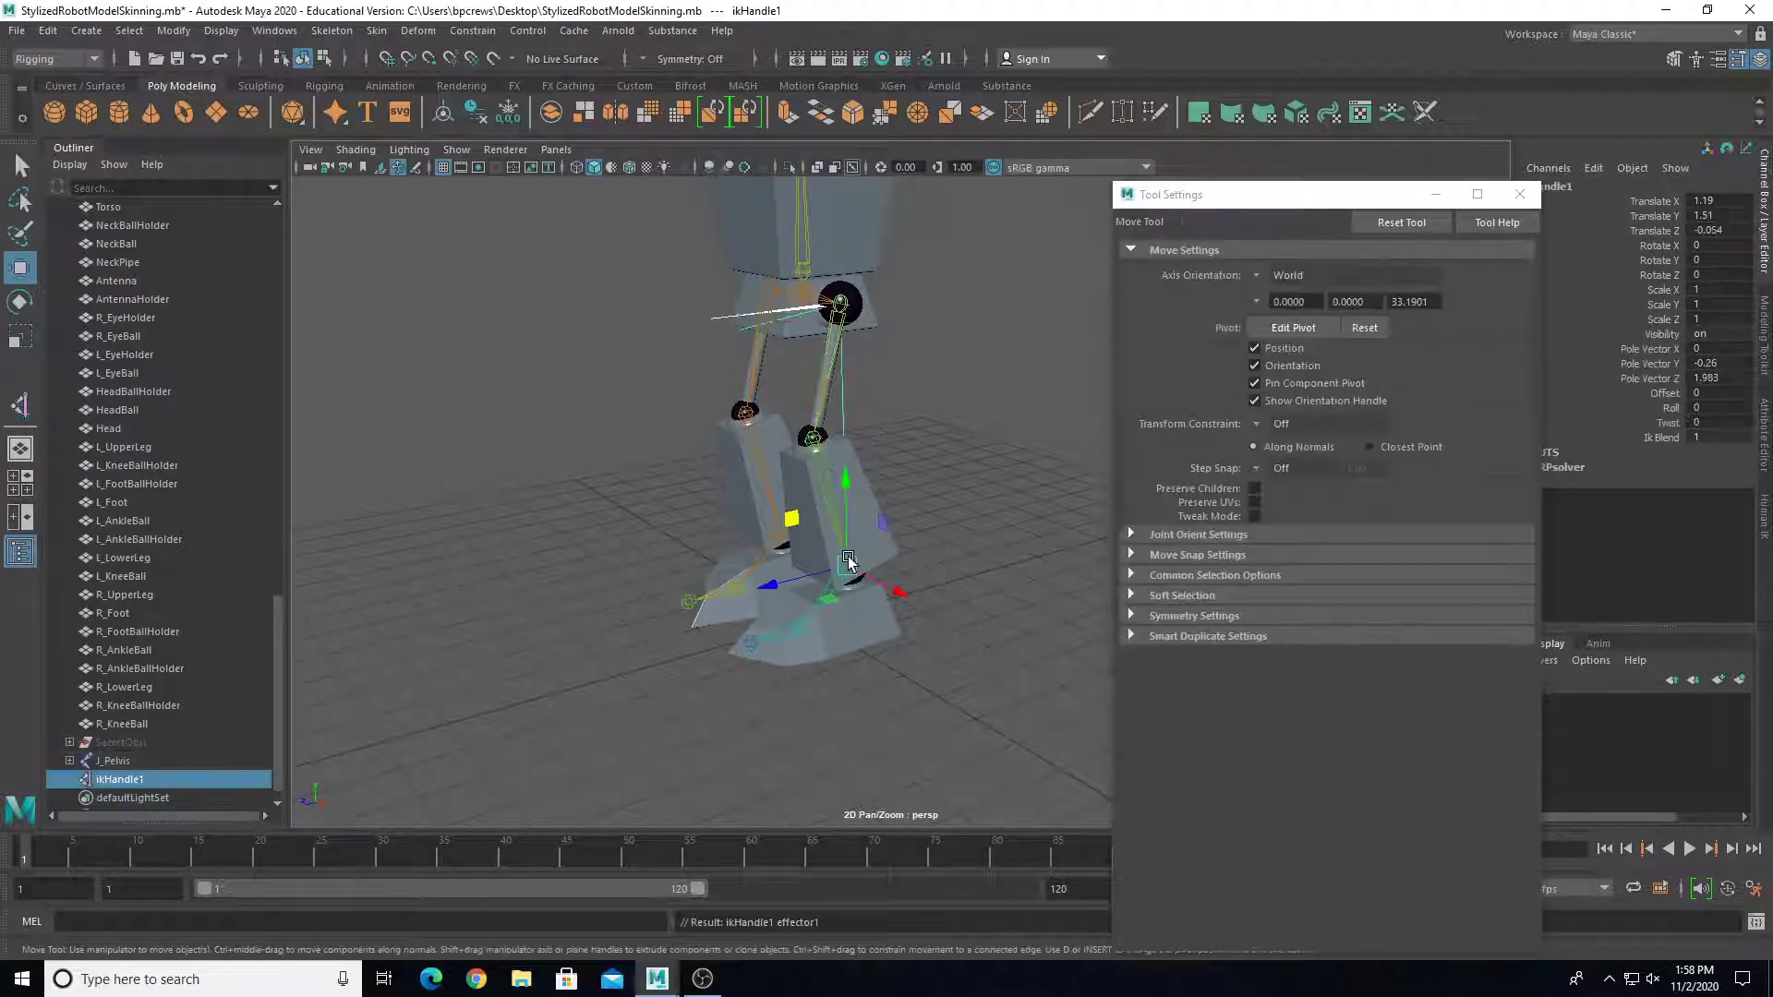
Step: Create a single-chain IK handle on the left foot from J_L_Ankle to the toe base joint
click(23, 411)
click(1316, 274)
click(1301, 297)
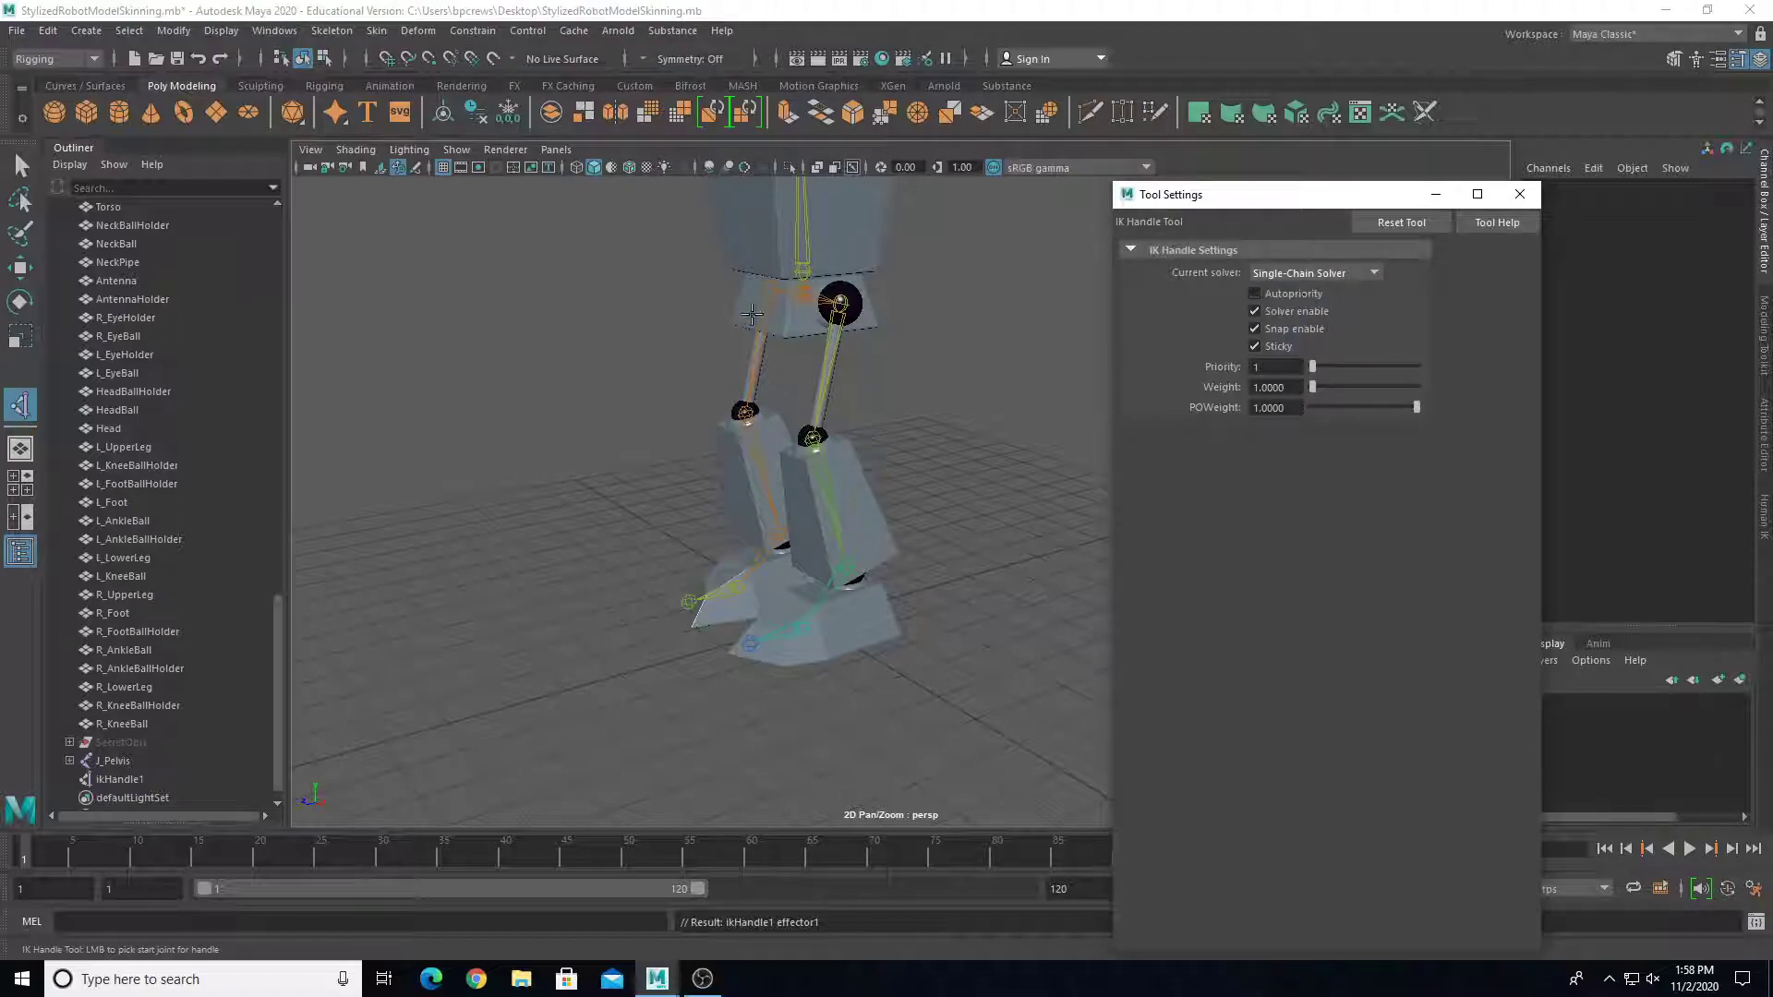
click(851, 569)
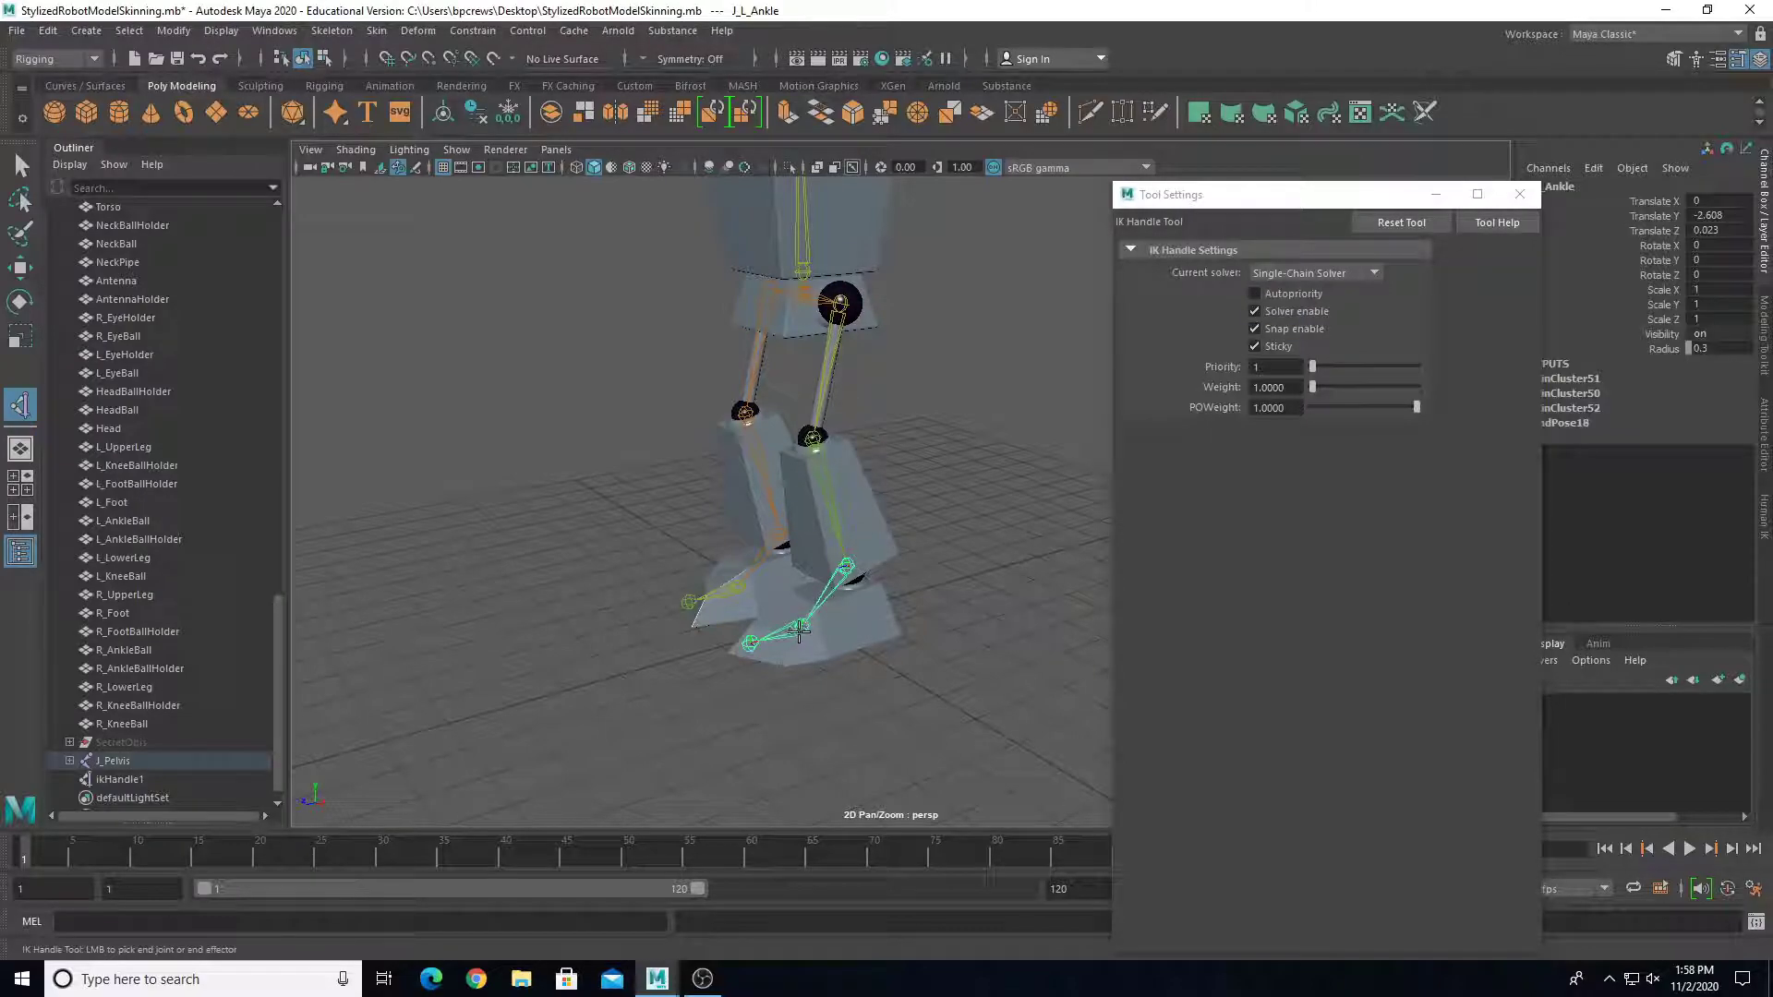
click(800, 629)
Step: Create a single-chain IK handle on the left foot from J_L_ToeBase to the toe tip joint
scroll(775, 594, up, 3)
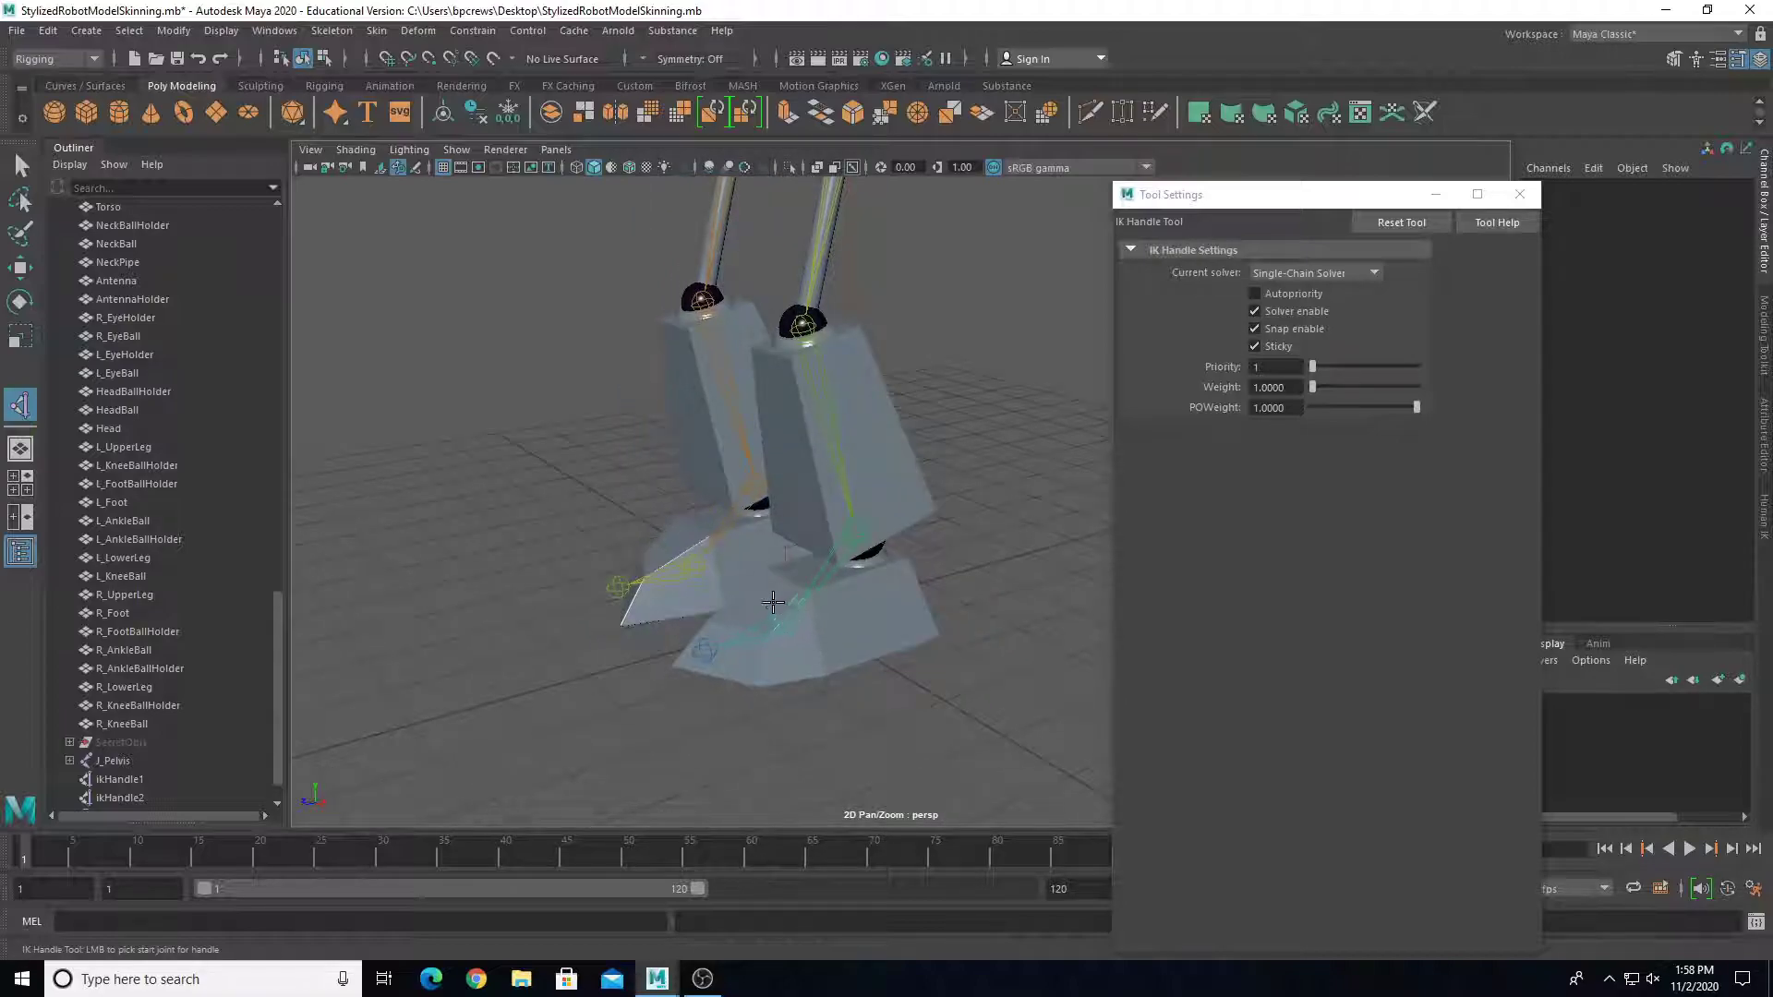
scroll(773, 602, up, 2)
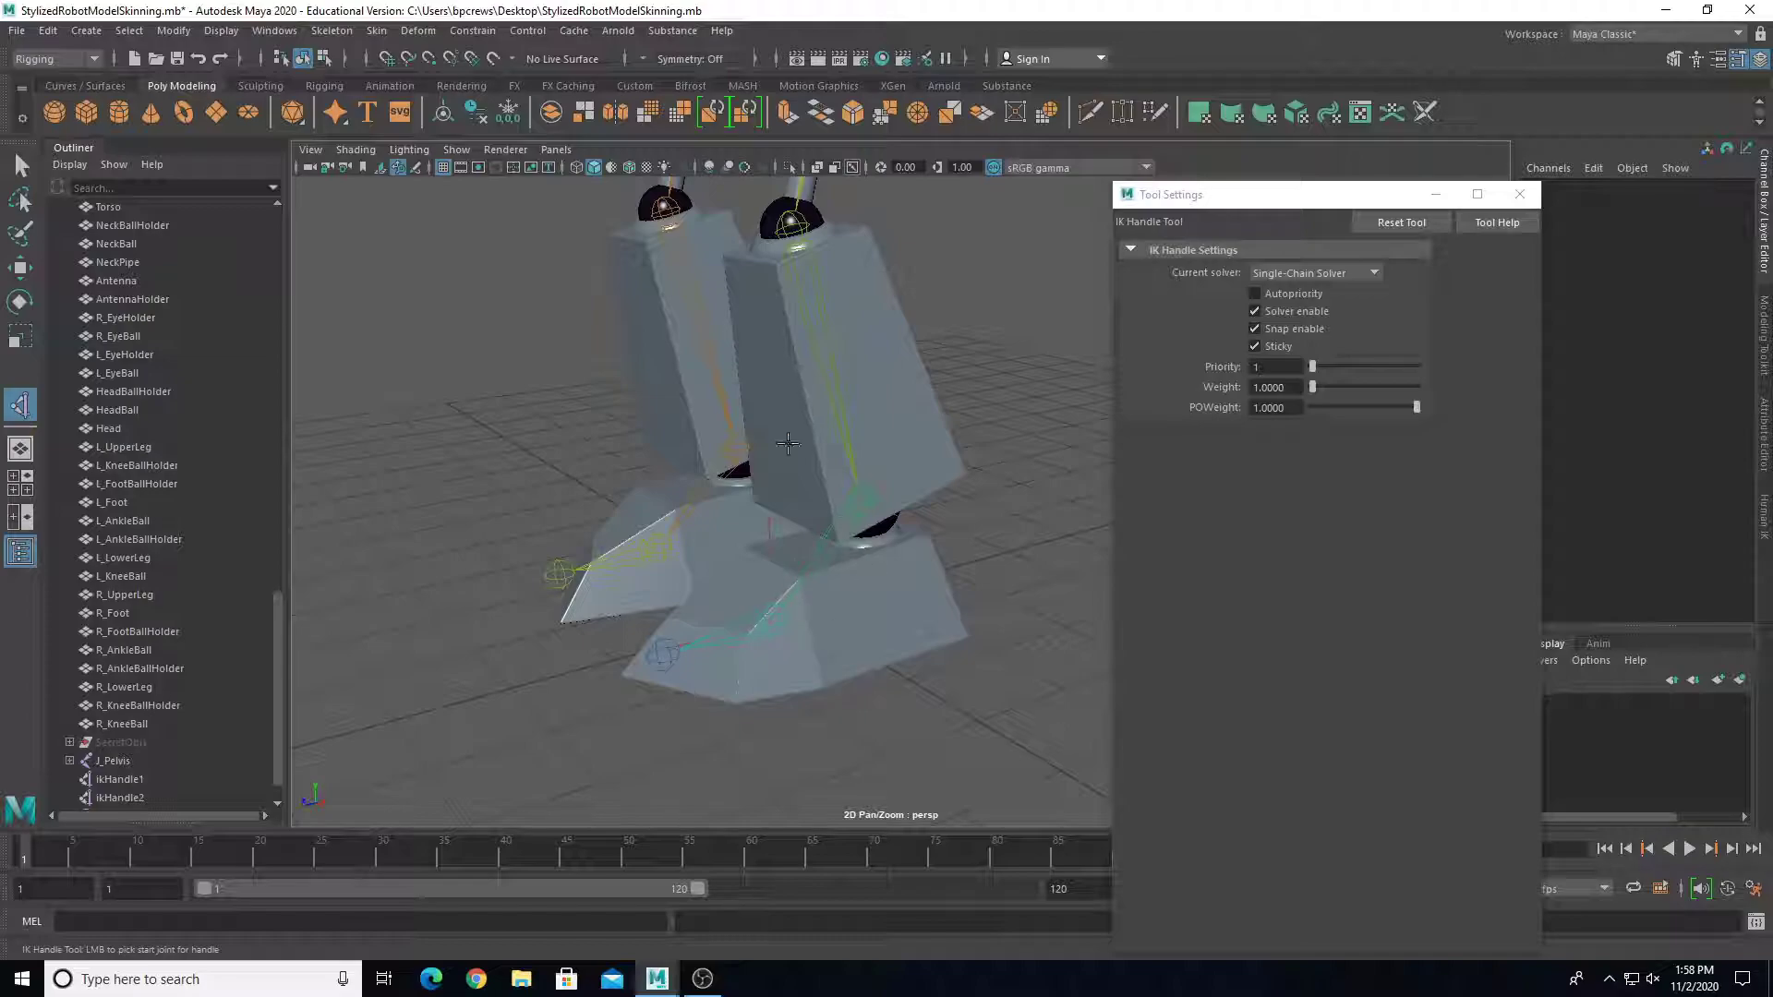
click(767, 609)
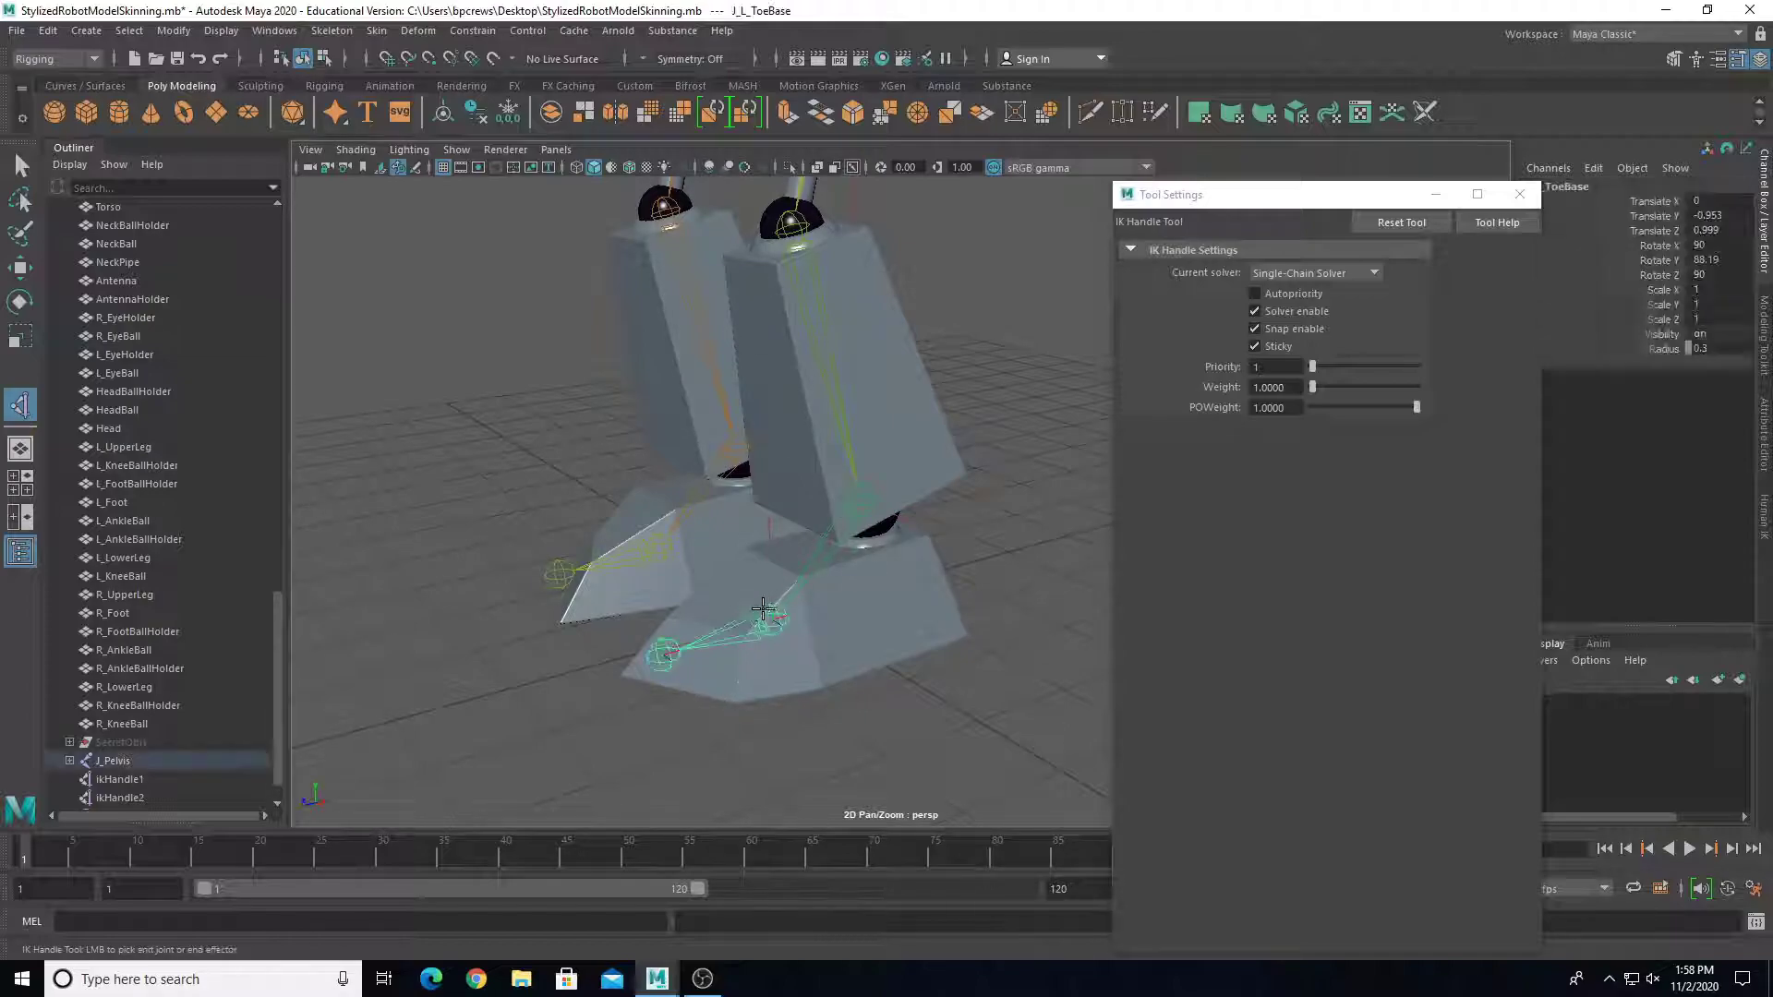
click(658, 650)
key(w)
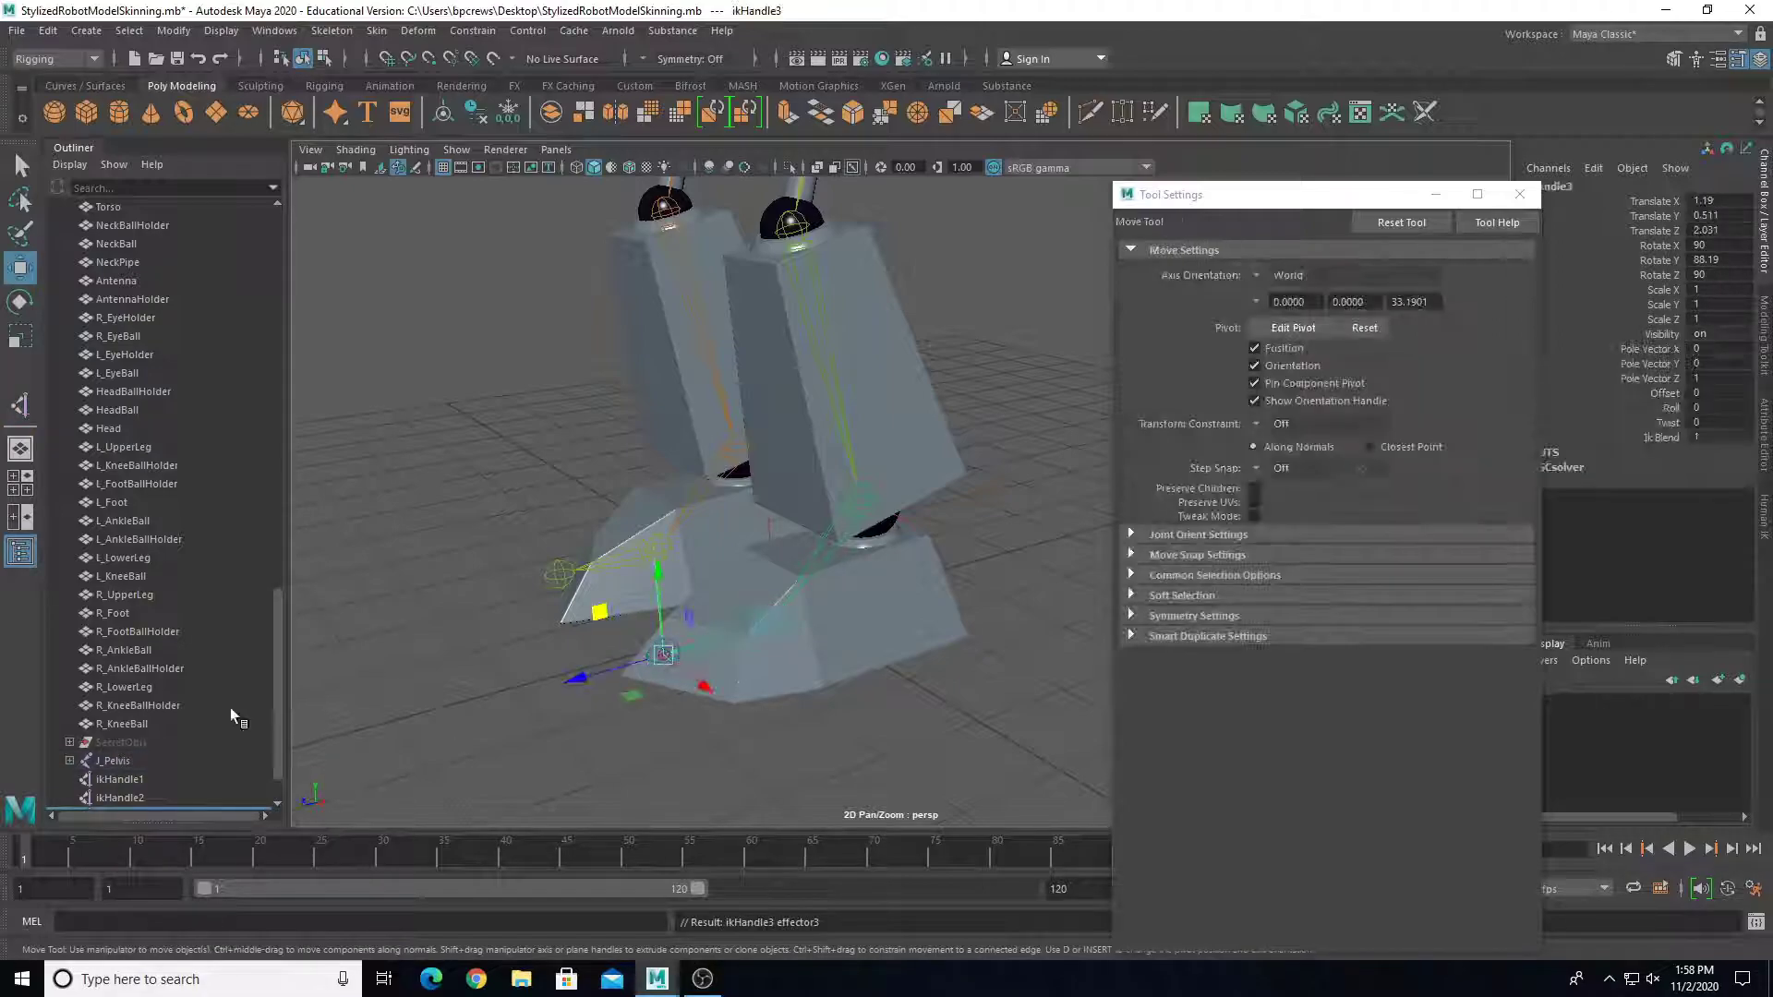
Step: Rename the left leg's hip-to-ankle IK handle as IK_L_Leg
scroll(158, 674, down, 1)
double_click(132, 725)
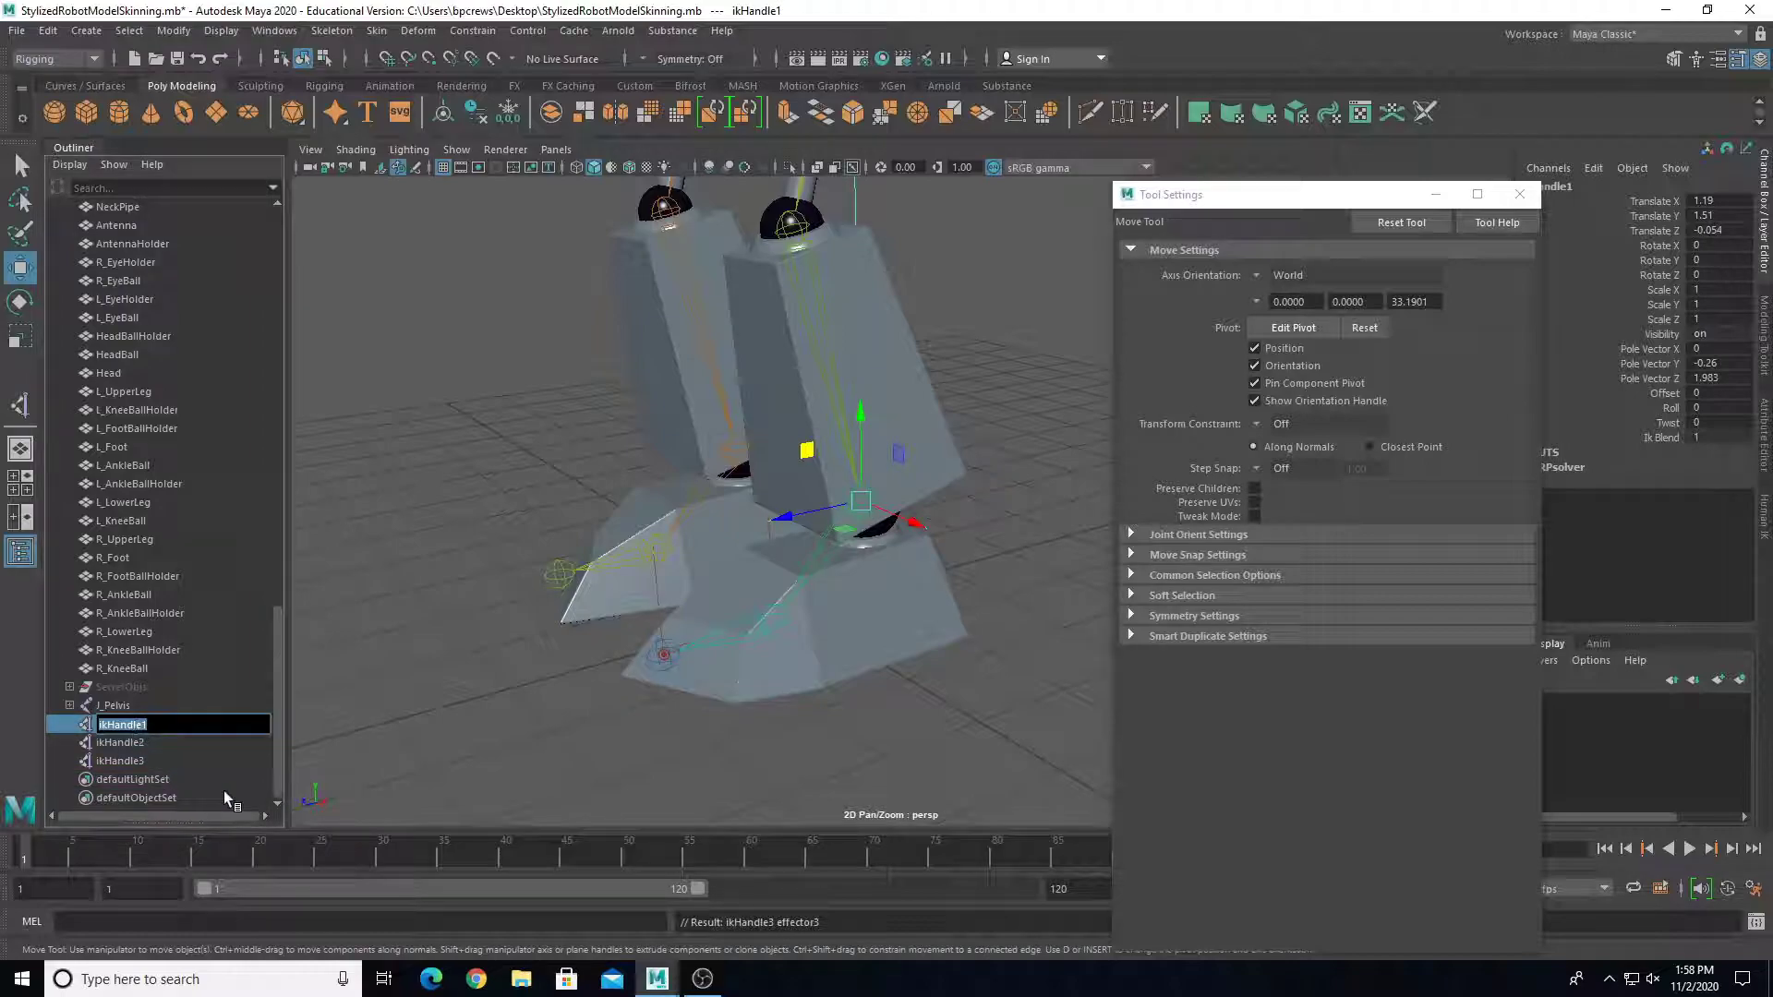
text(IKL_Leg)
key(Return)
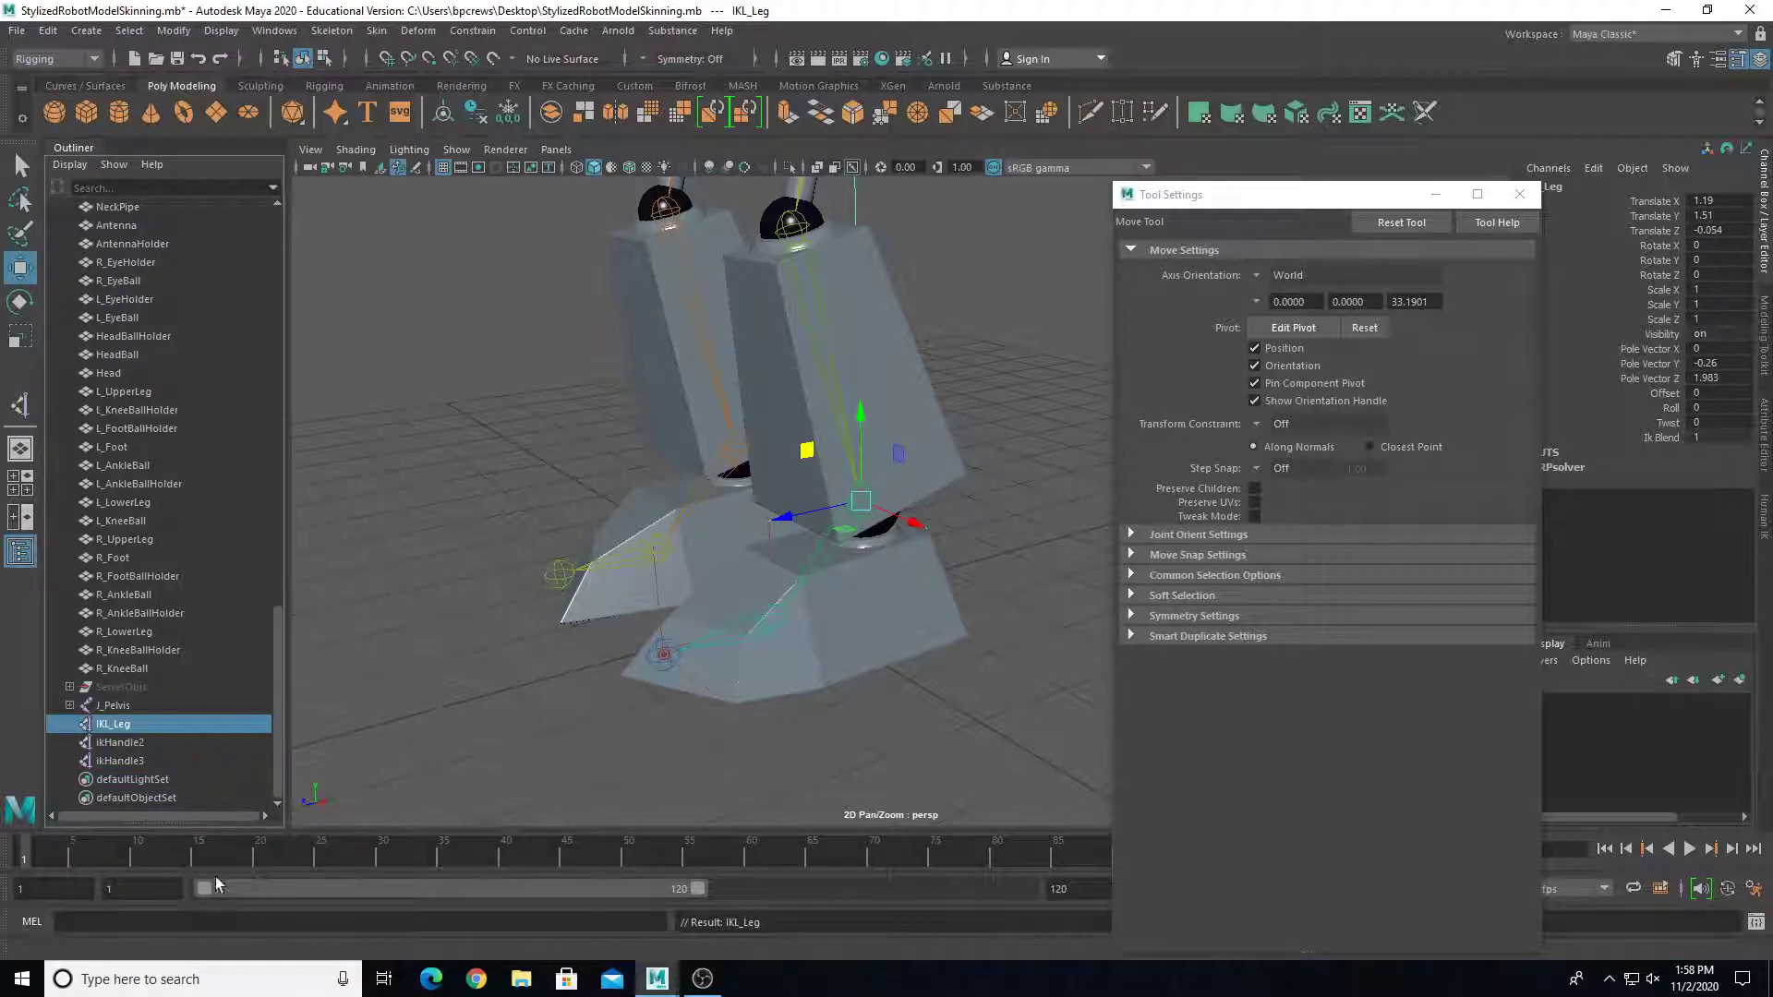
double_click(104, 725)
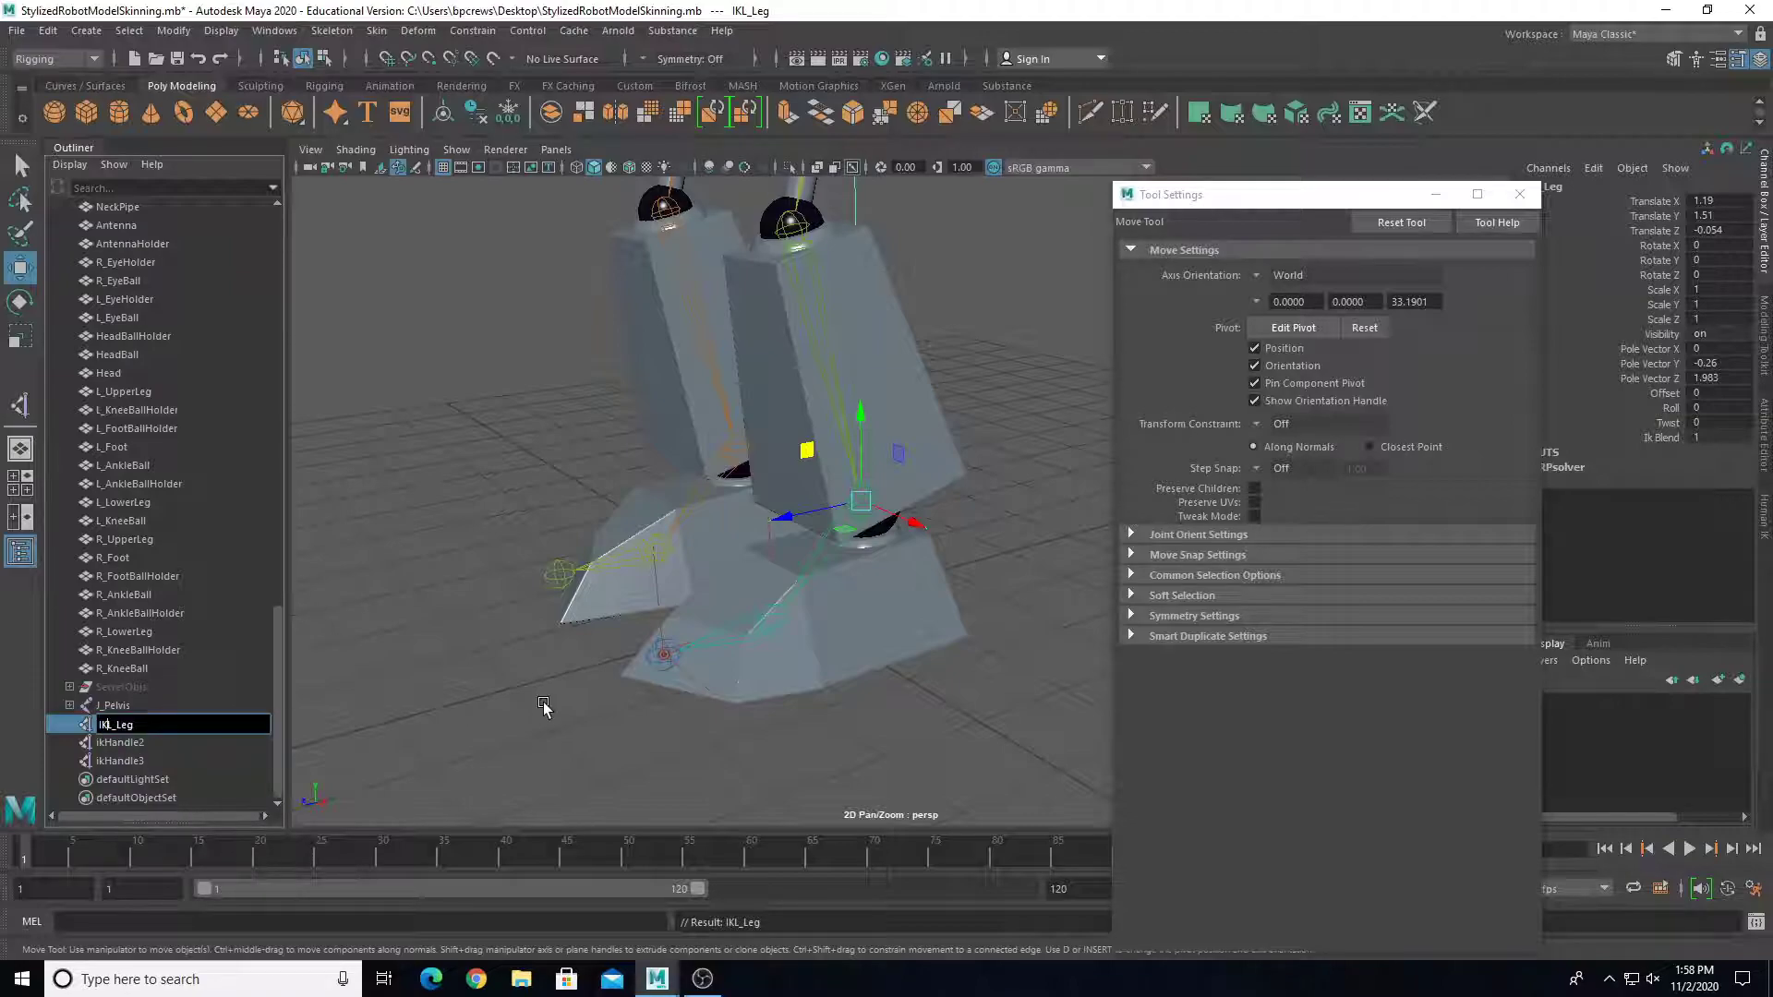
key(Return)
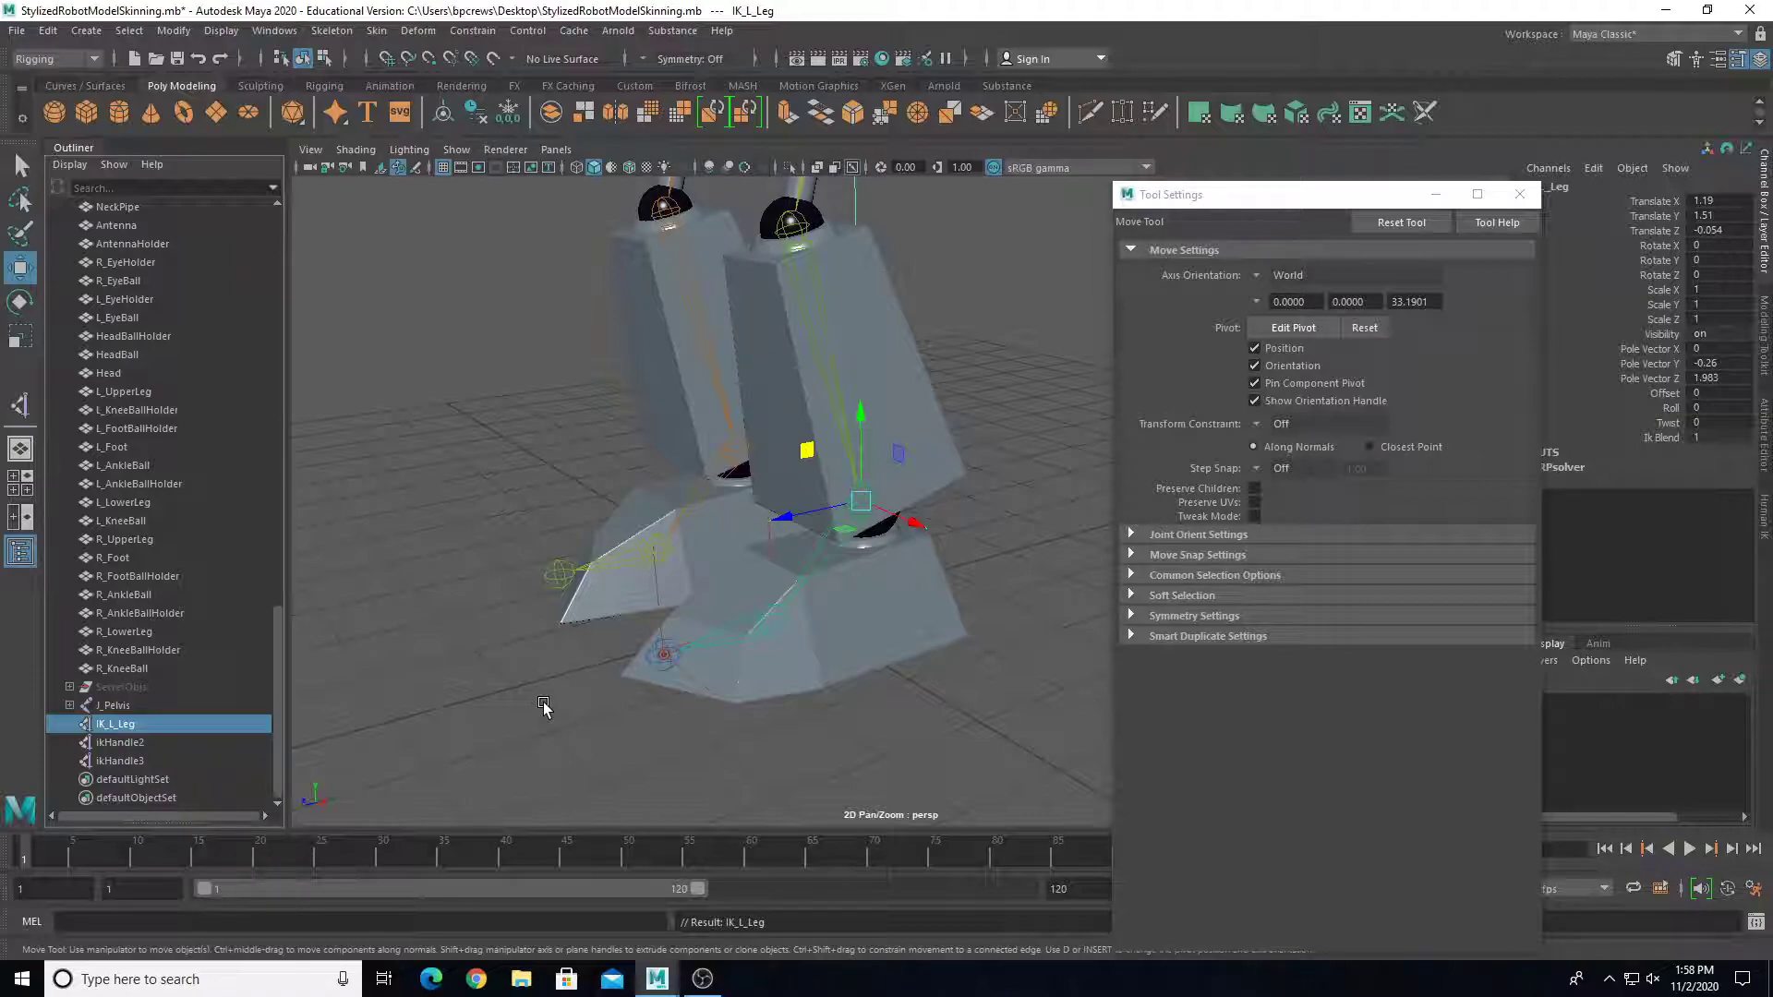
Step: Rename the left foot's ankle-to-toe-base handle as IK_L_Ball and its toe handle as IK_L_Toe
click(120, 742)
scroll(733, 577, down, 5)
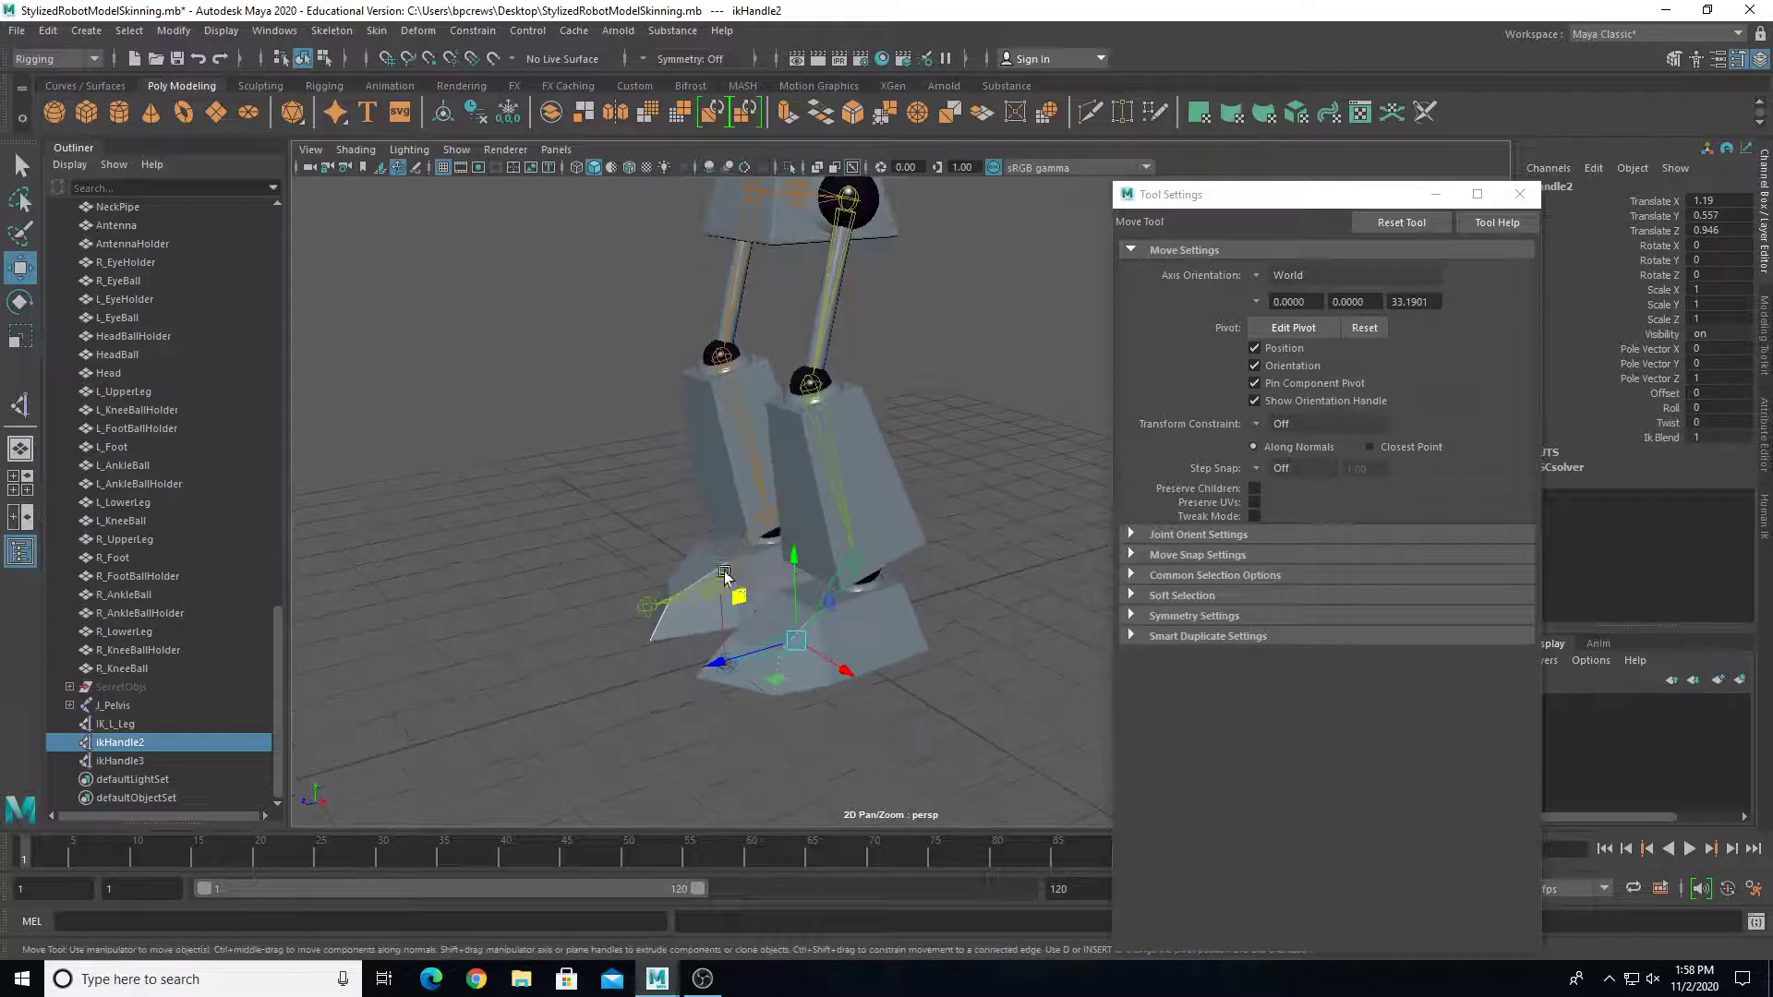
scroll(734, 577, down, 2)
click(158, 723)
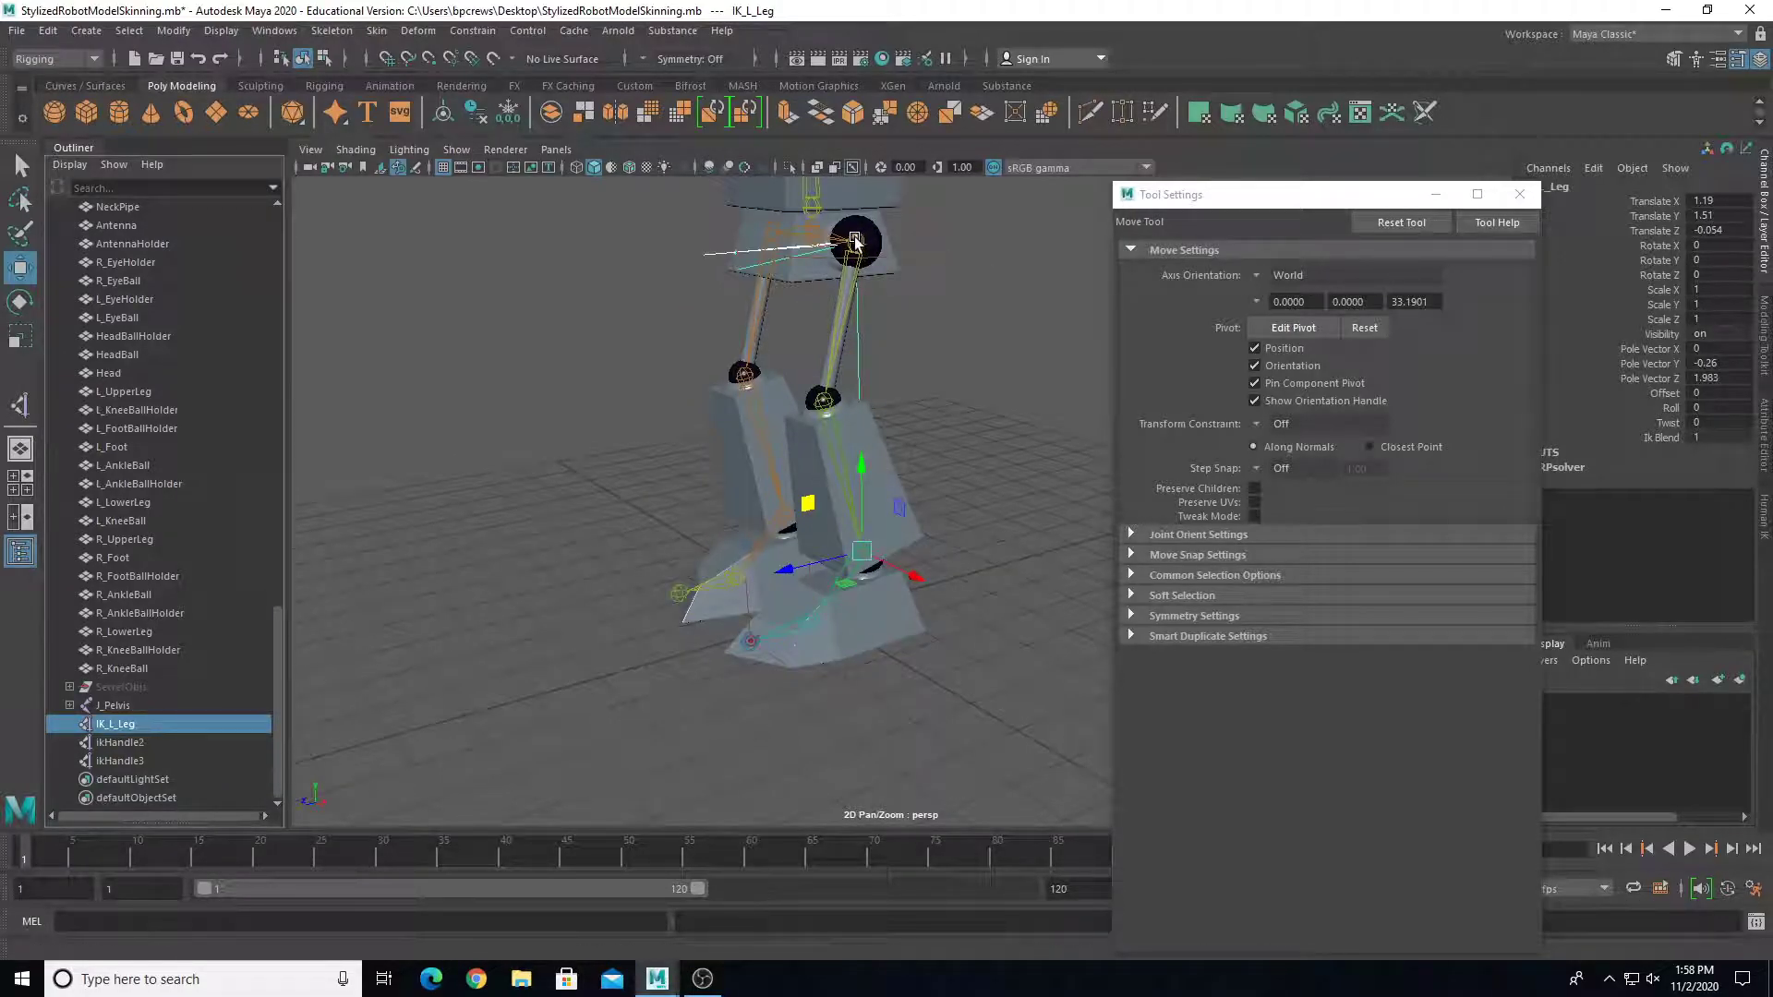
click(167, 741)
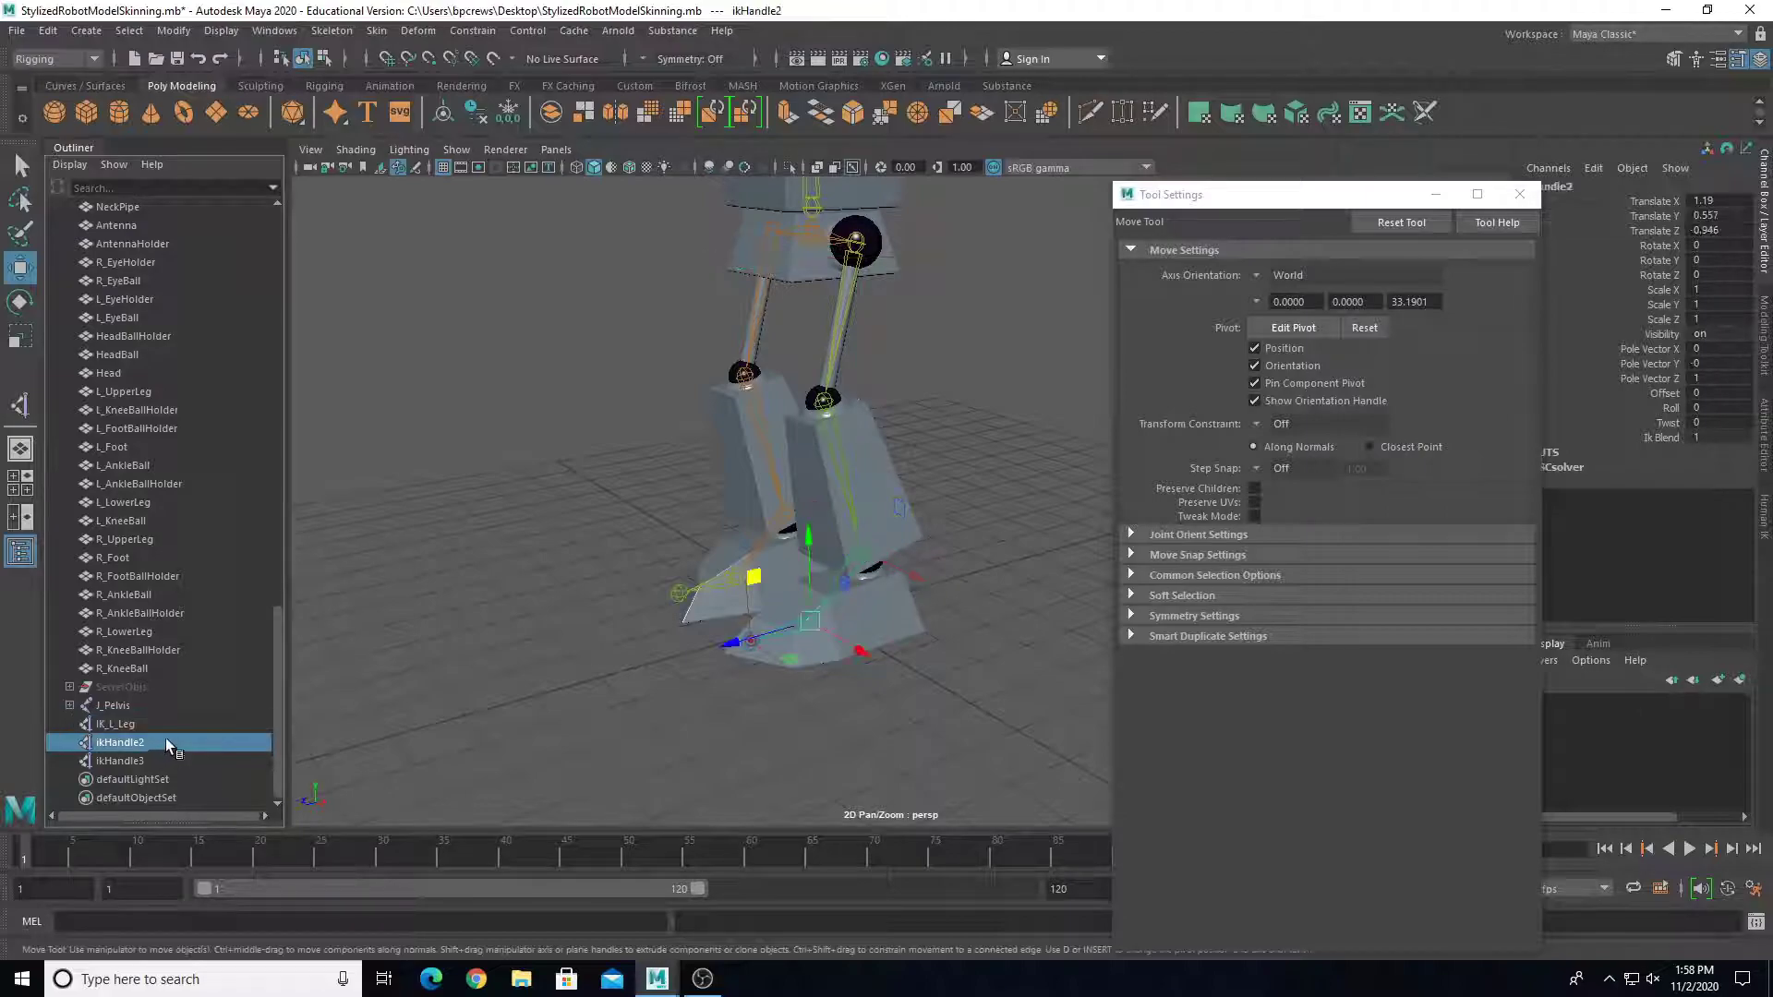
scroll(318, 616, up, 4)
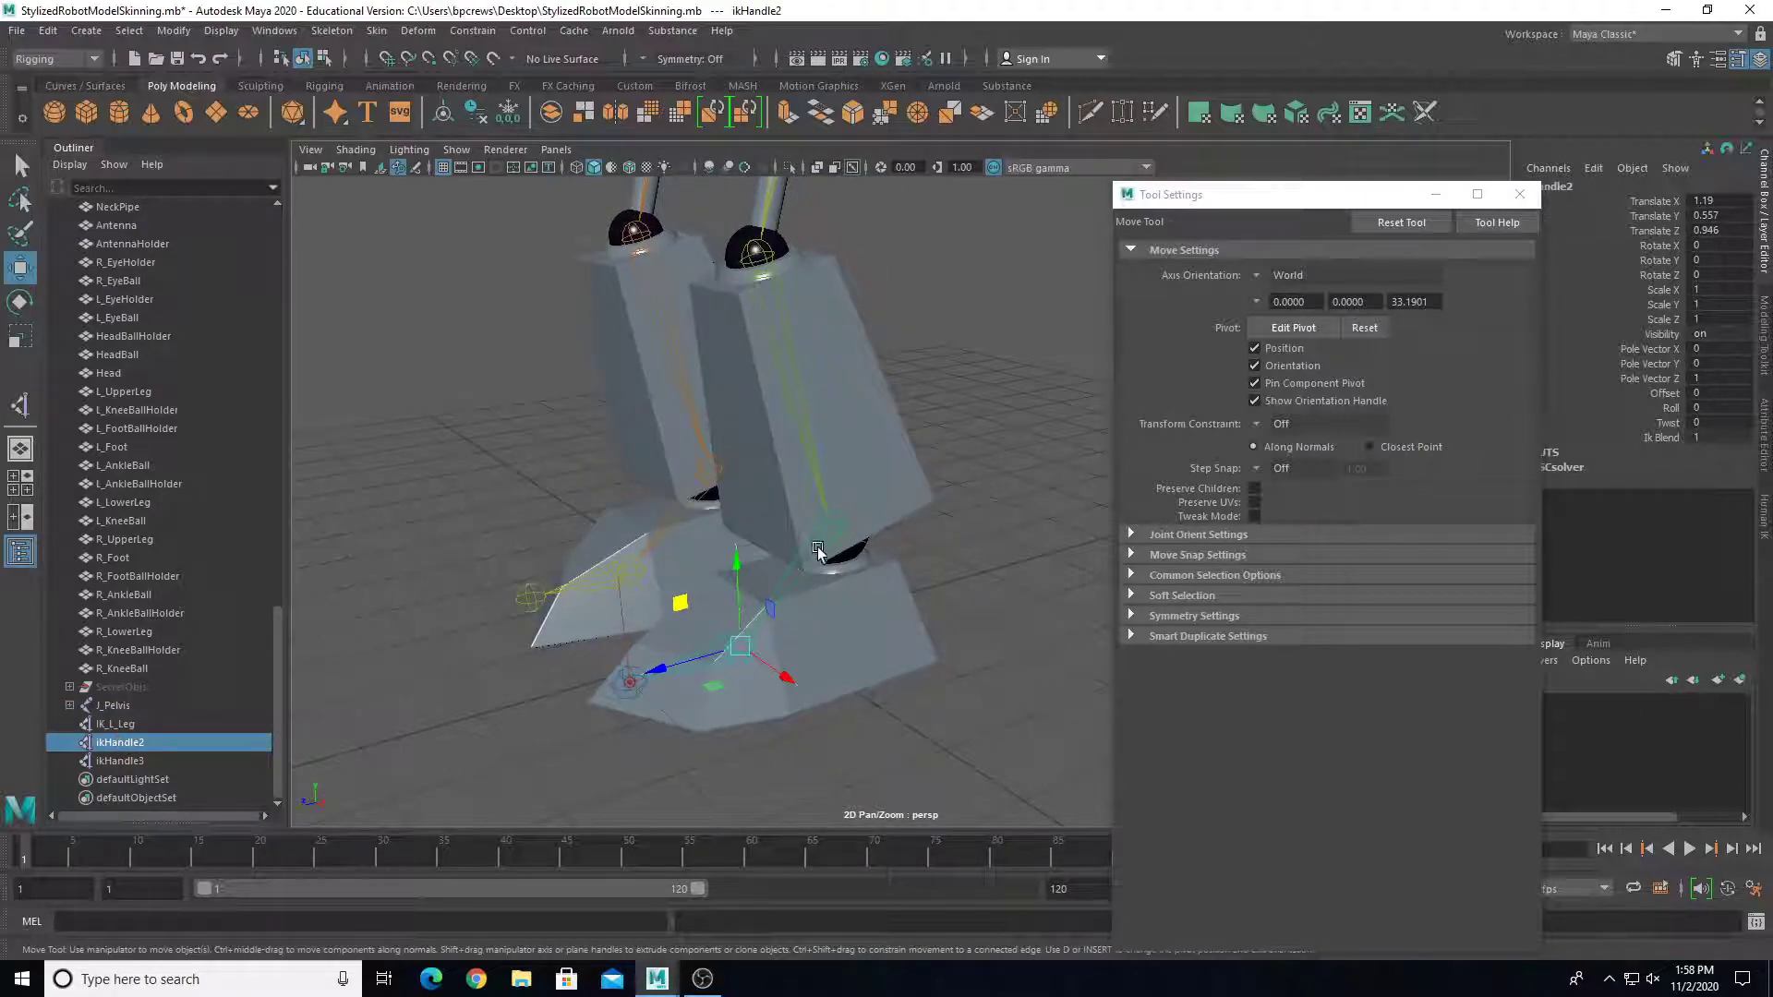
double_click(108, 744)
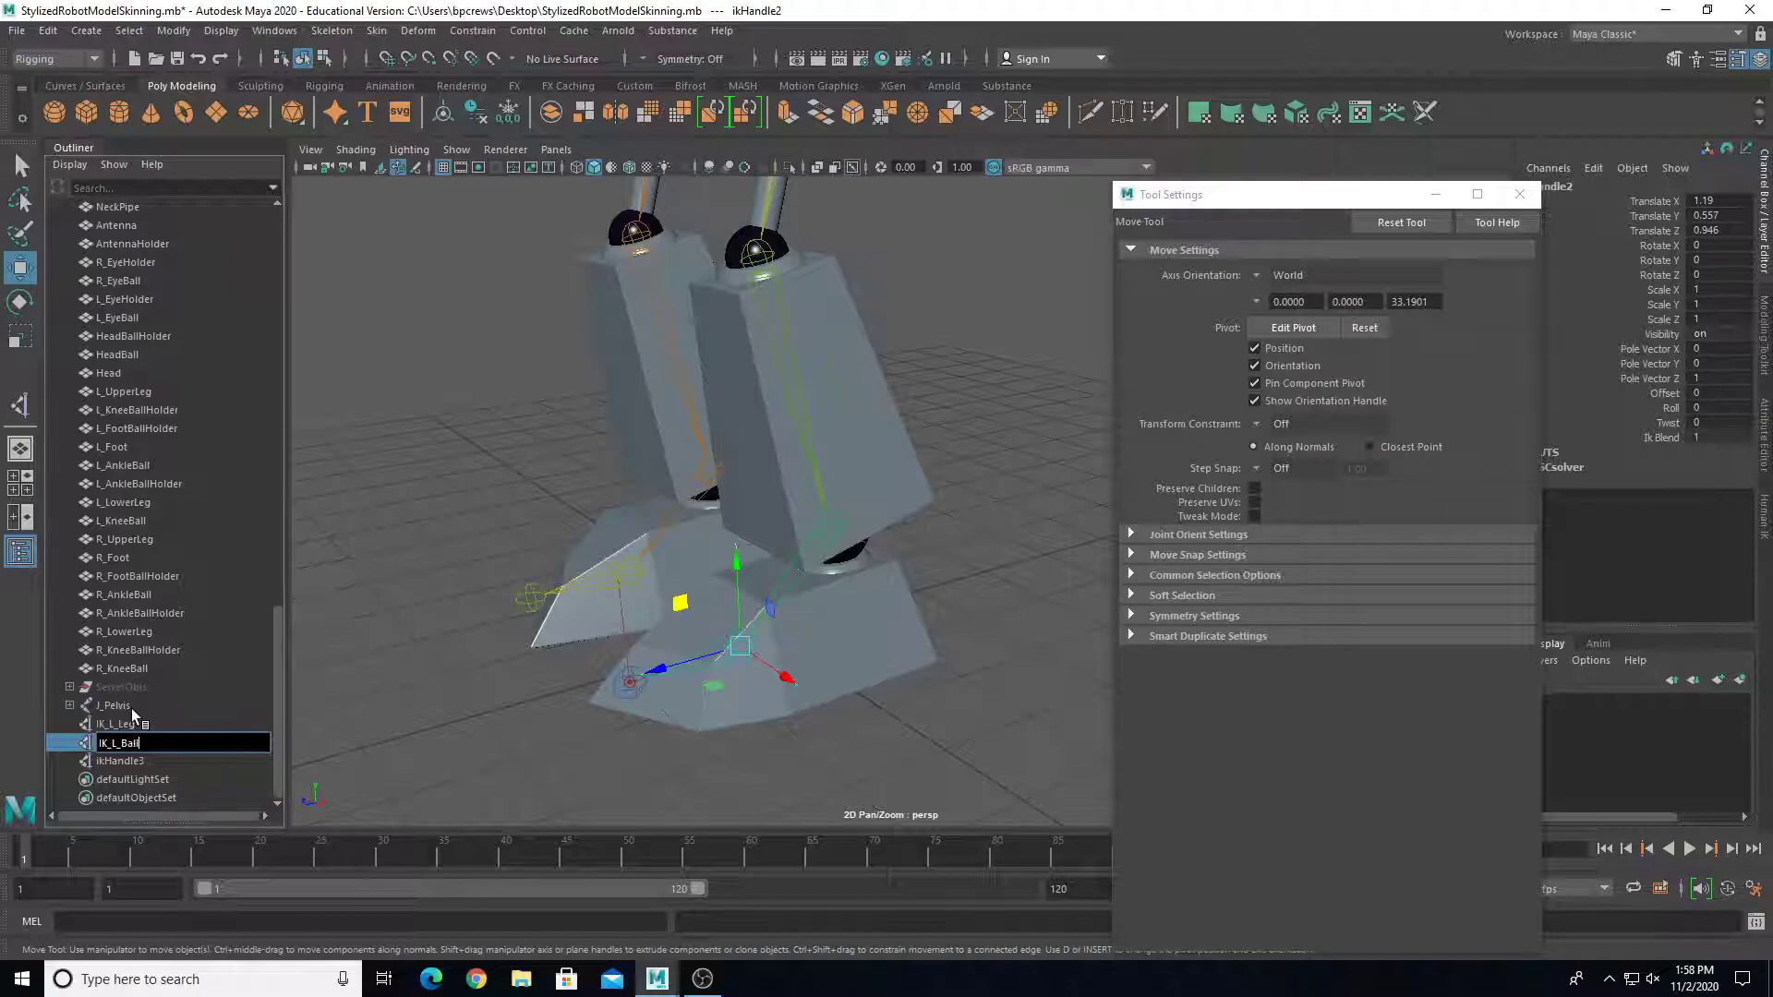
key(Return)
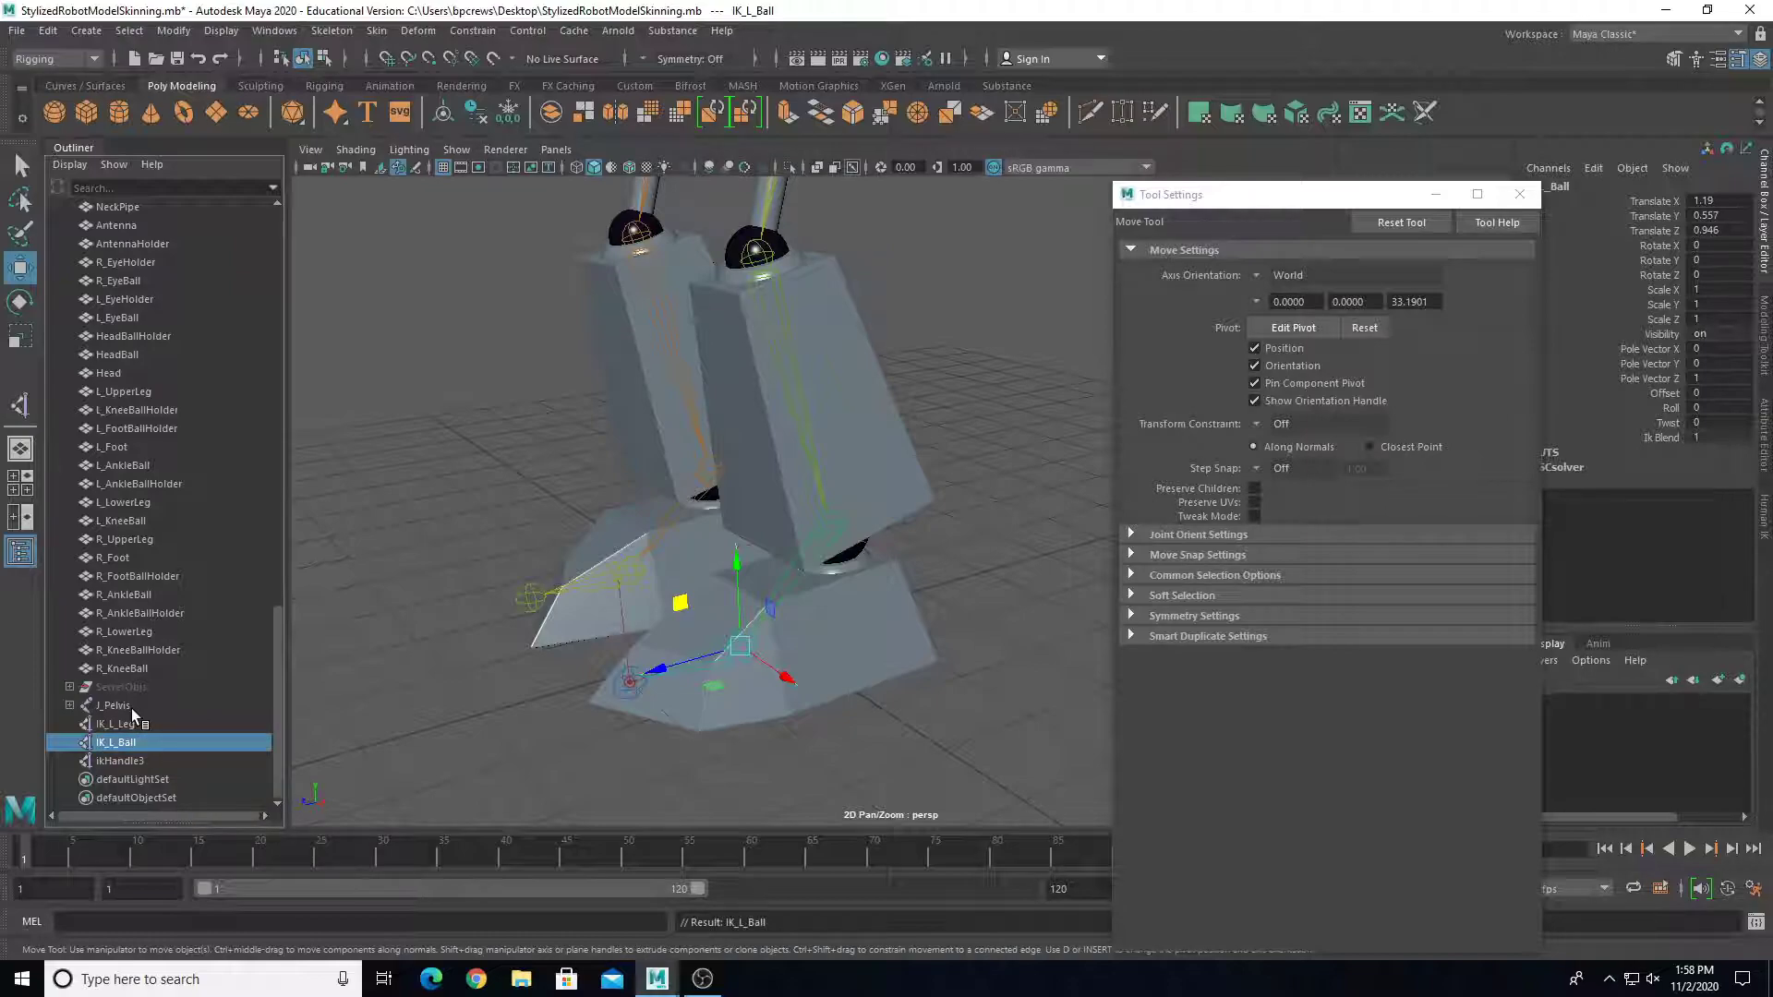
double_click(109, 760)
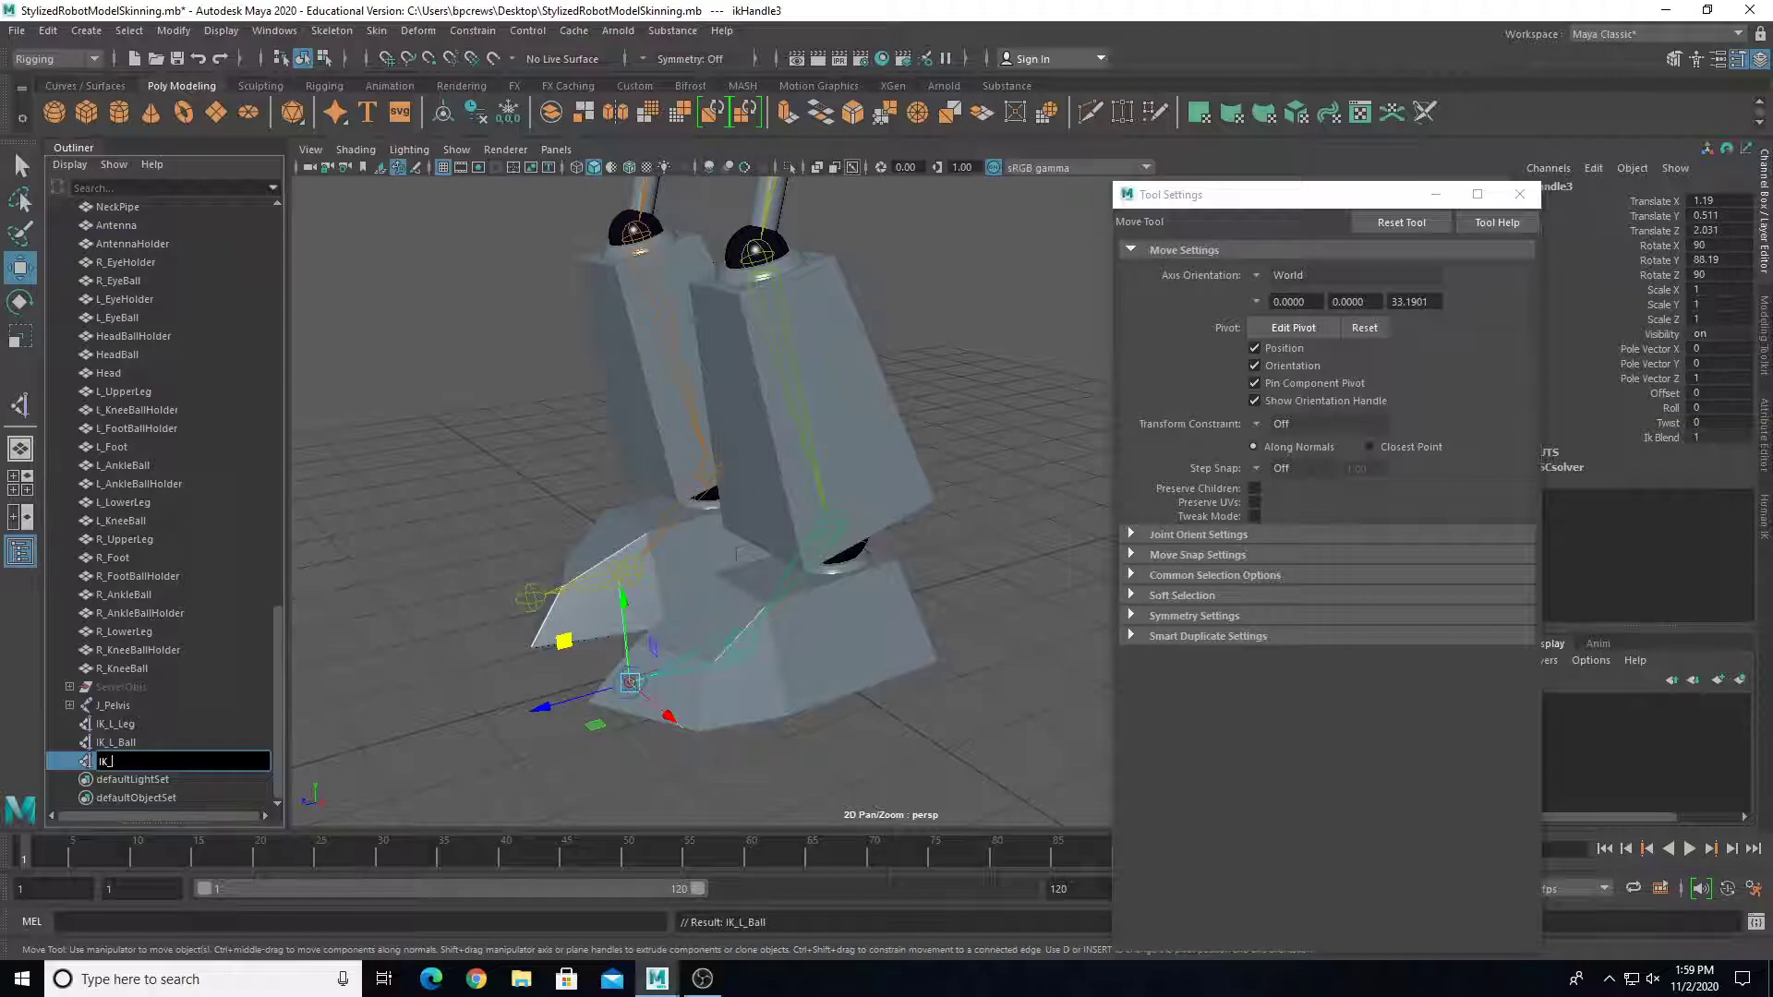
key(Return)
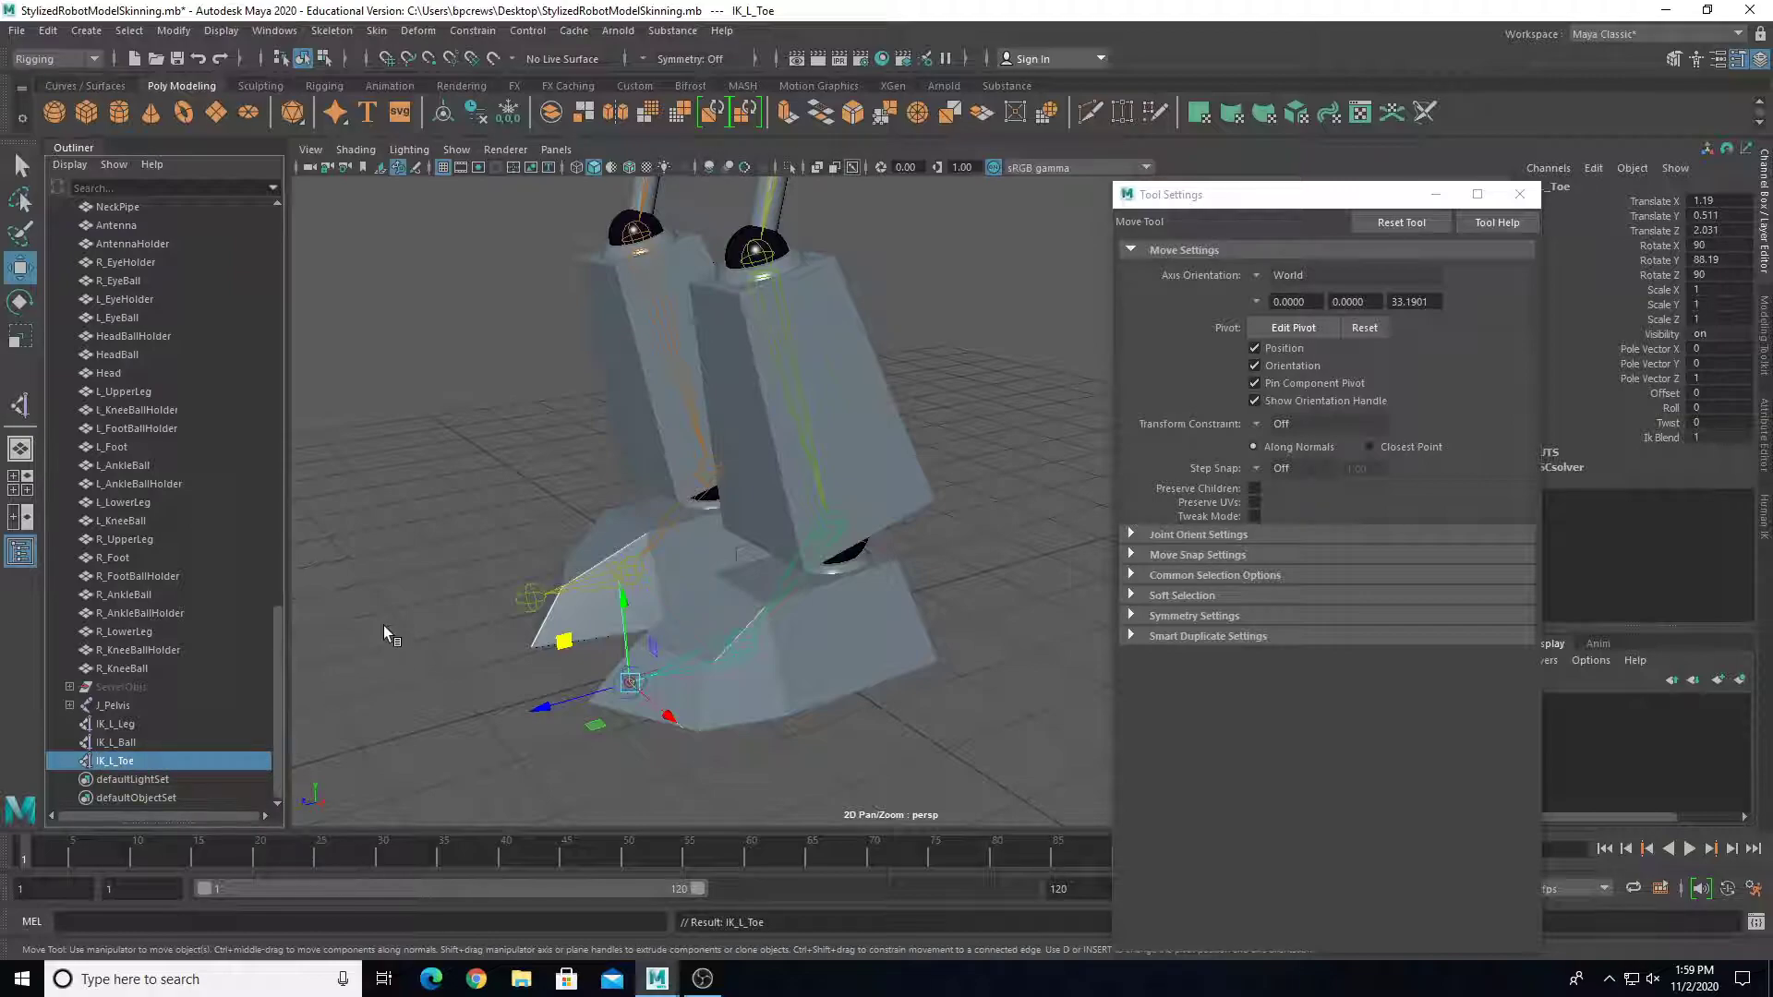
Step: Create a rotate-plane IK handle on the right leg from the J_R_Hip joint to the ankle joint
scroll(397, 620, down, 5)
alt+drag(586, 538, 893, 481)
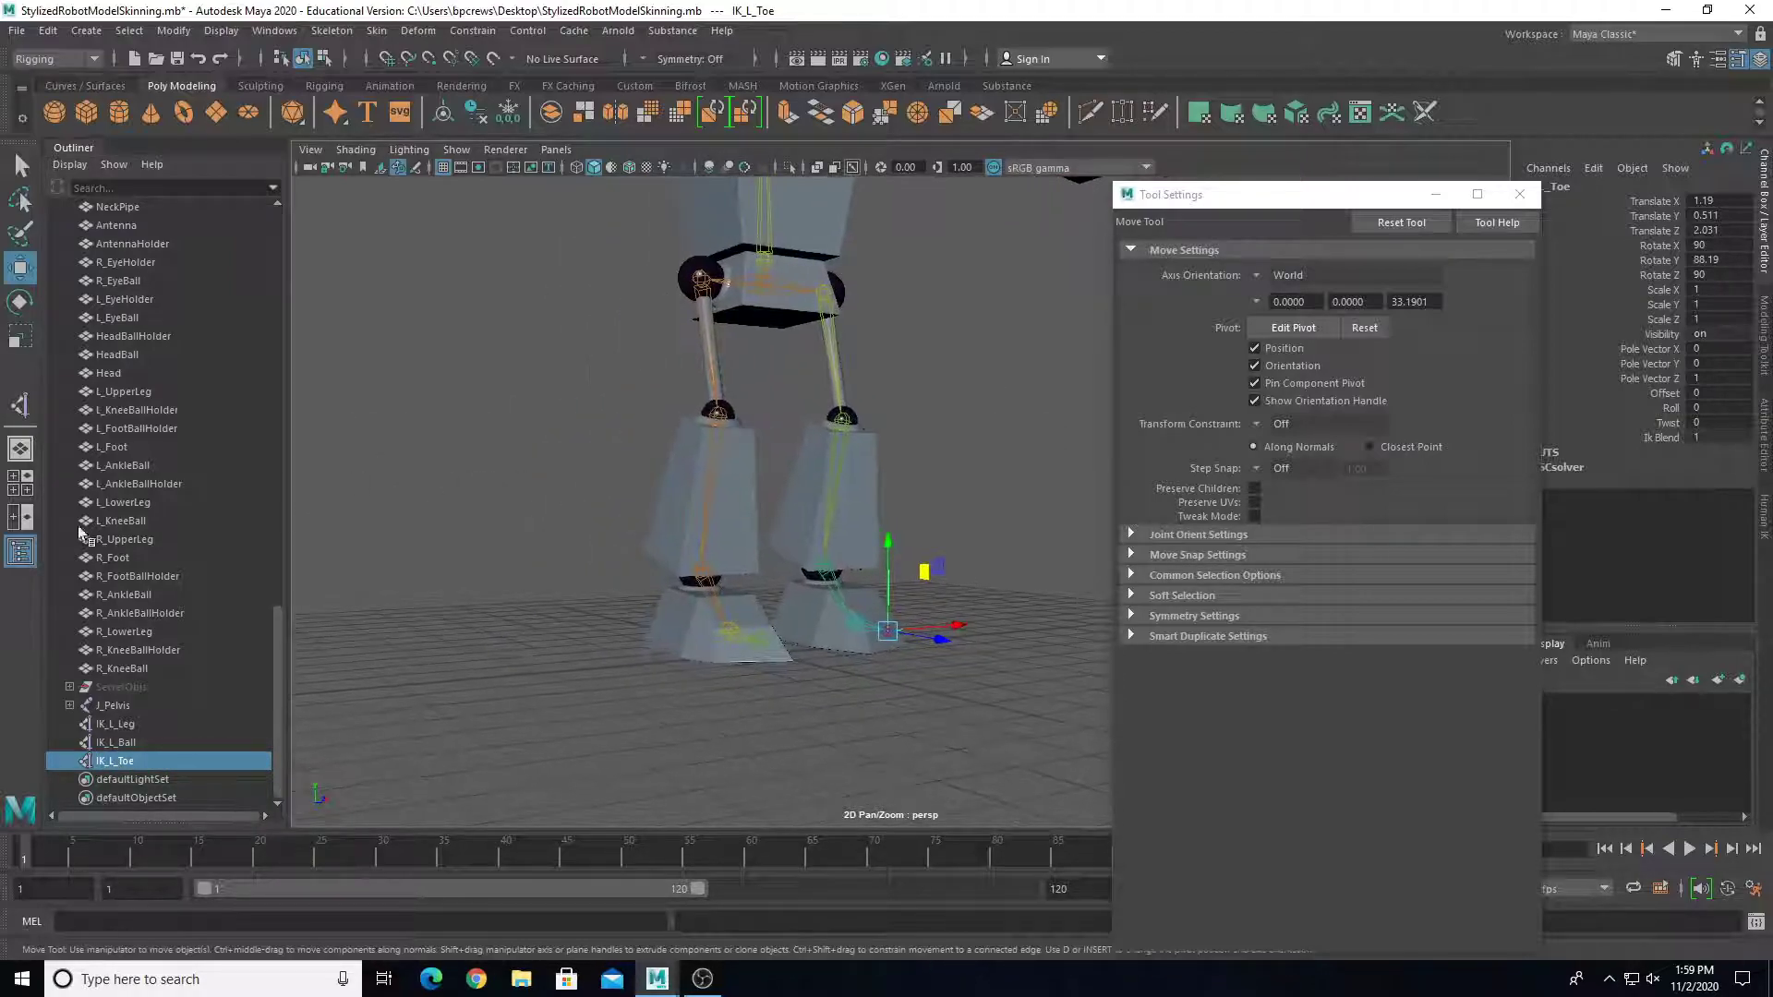
click(20, 403)
alt+drag(544, 434, 635, 433)
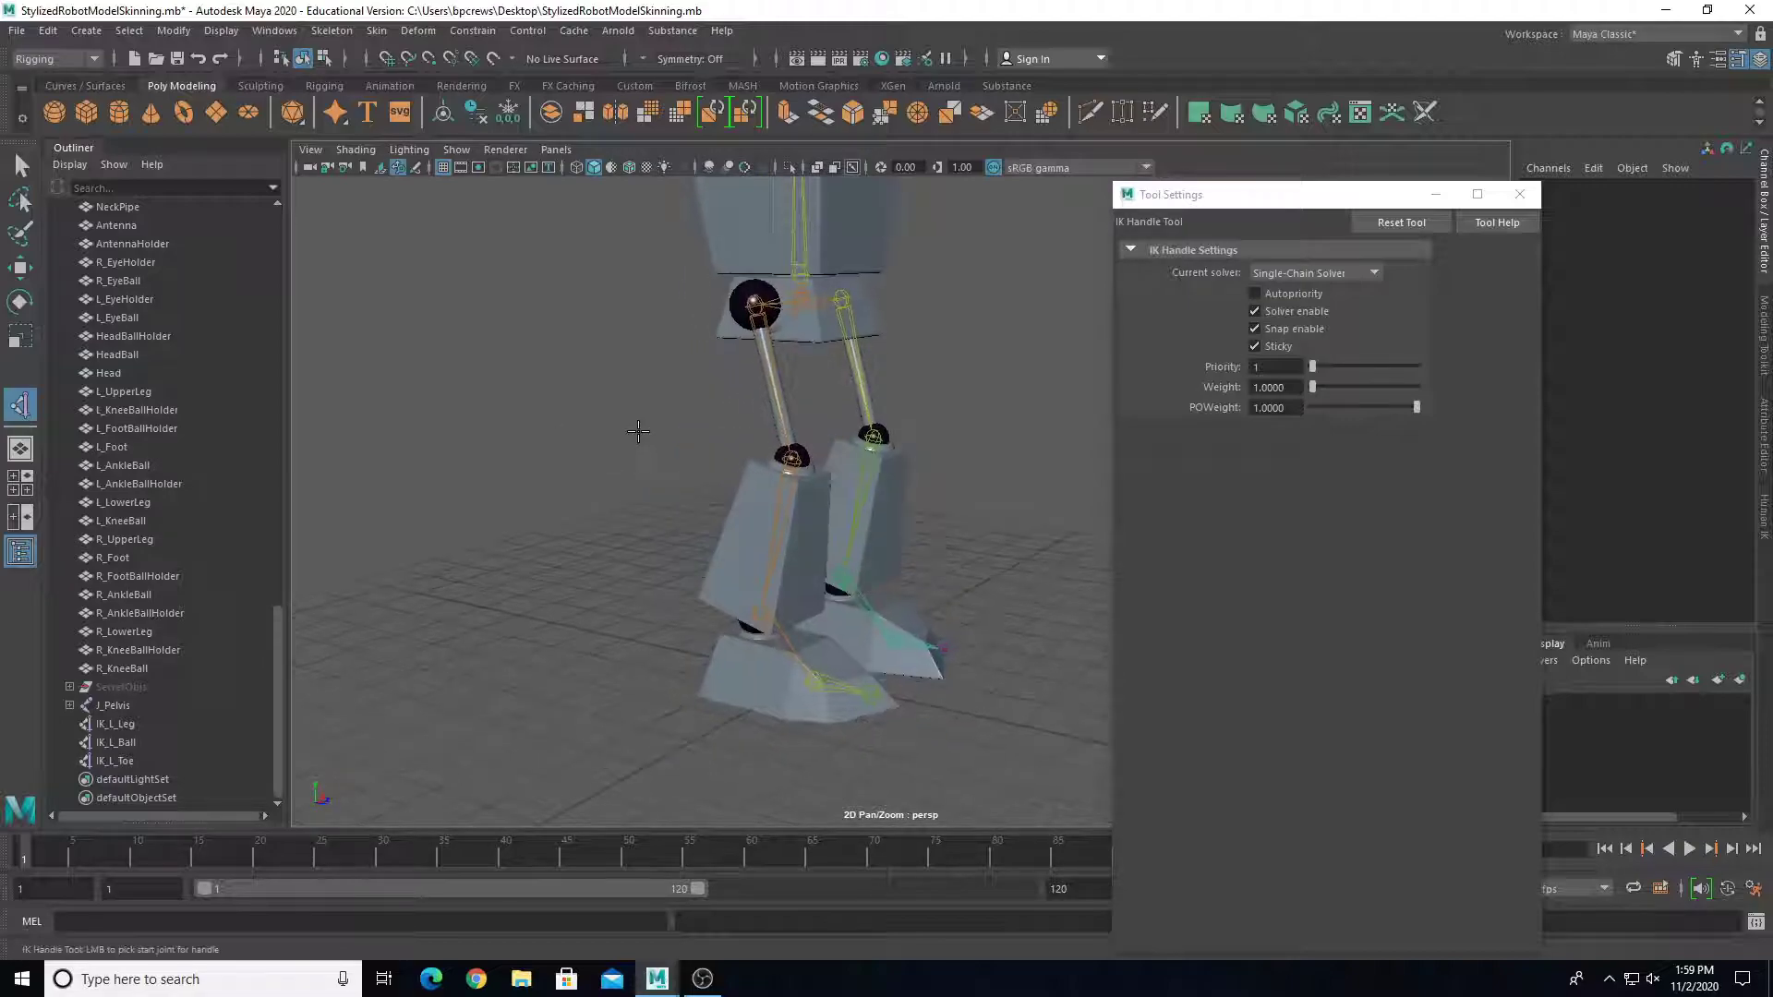
click(1274, 269)
click(1284, 305)
click(755, 303)
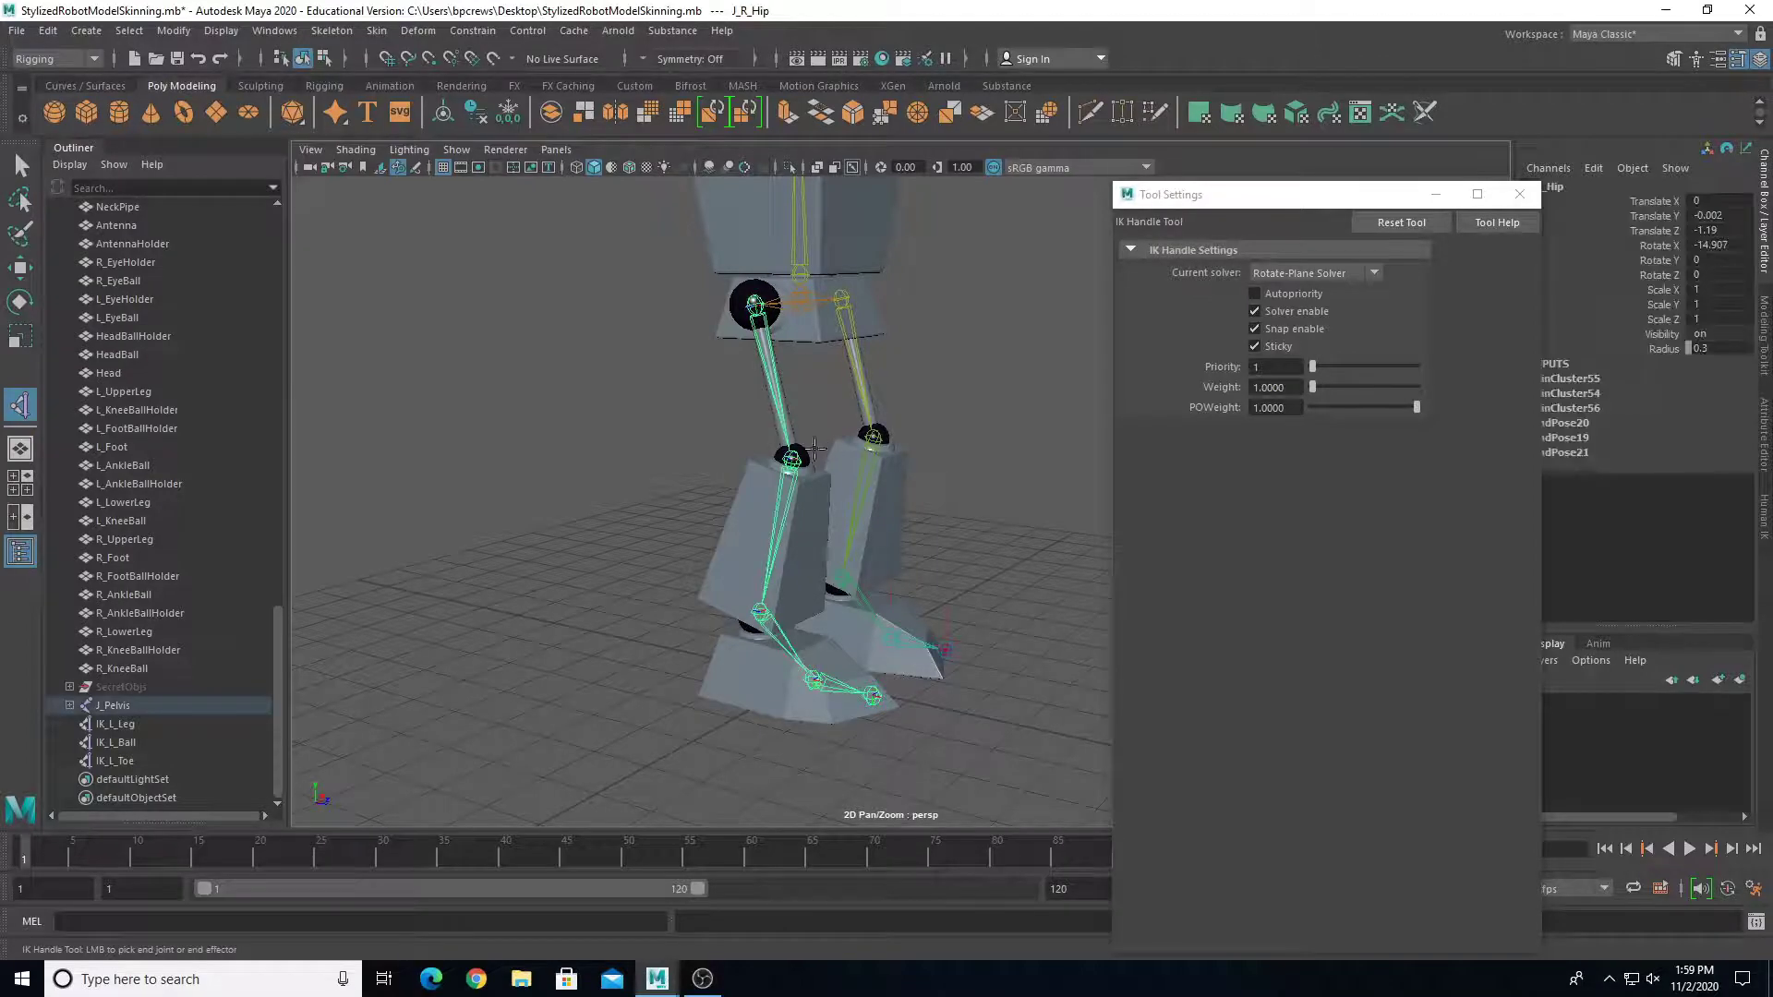
click(758, 612)
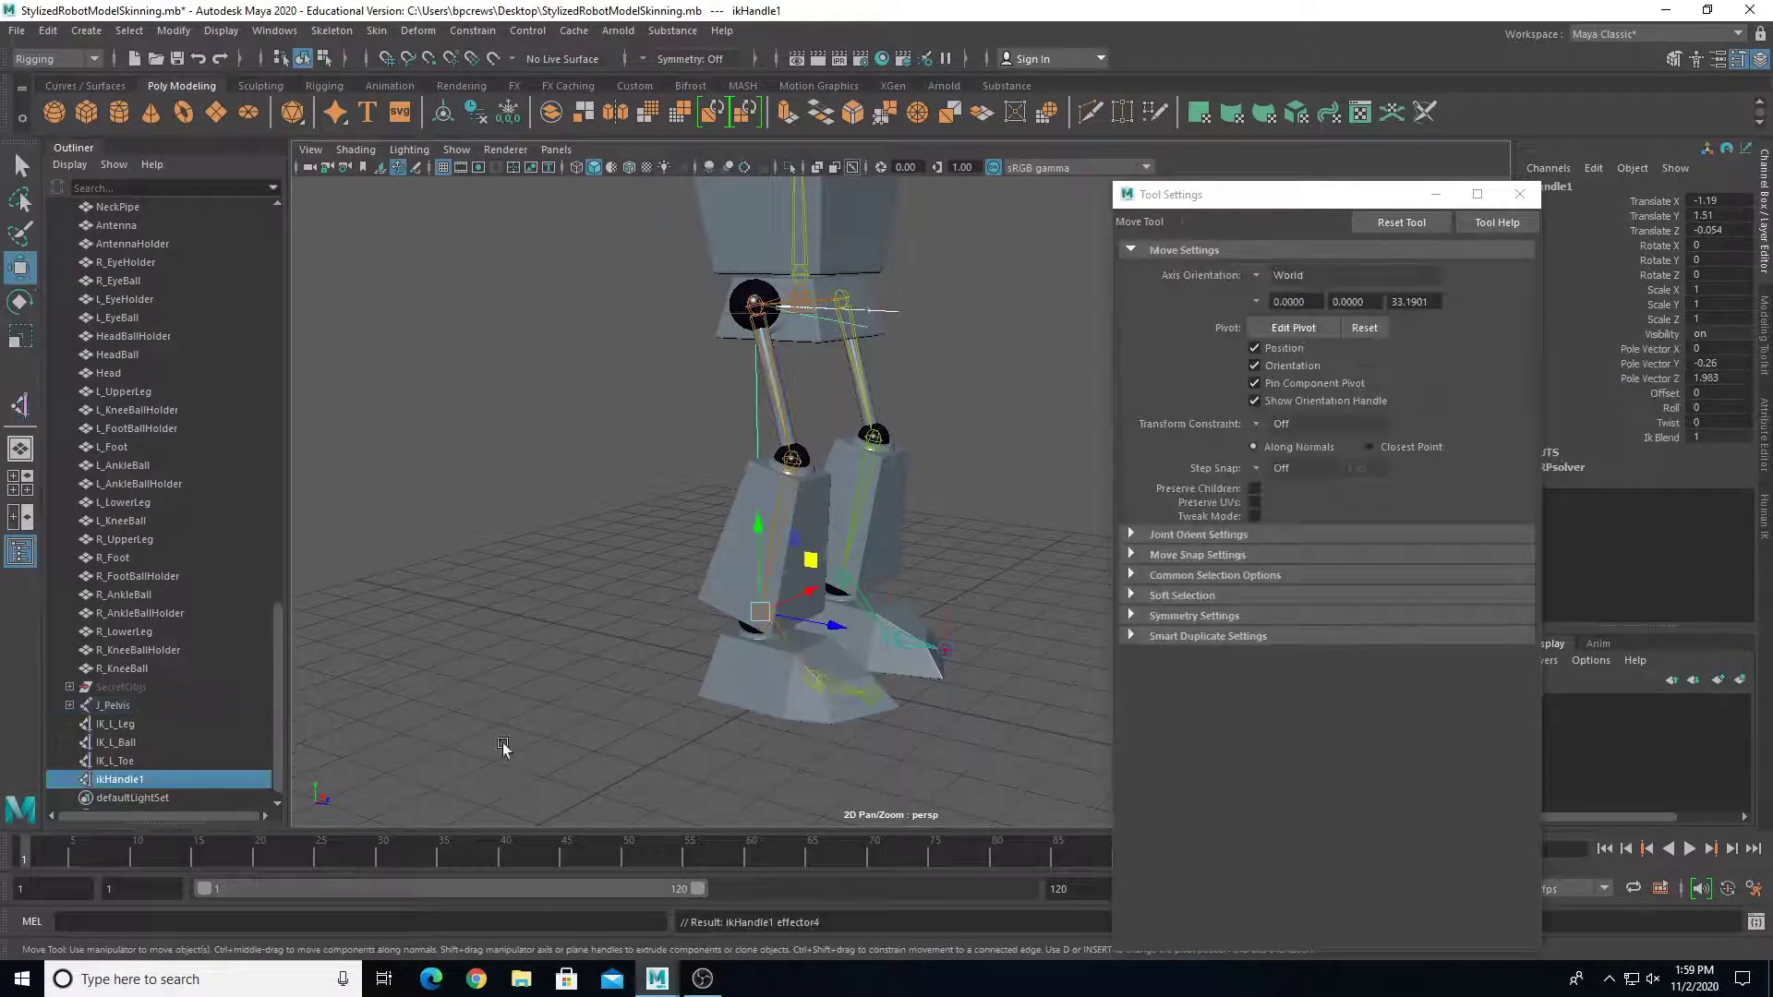
Step: Create a single-chain IK handle on the right foot from the ankle joint to the toe base joint
click(22, 406)
click(1318, 274)
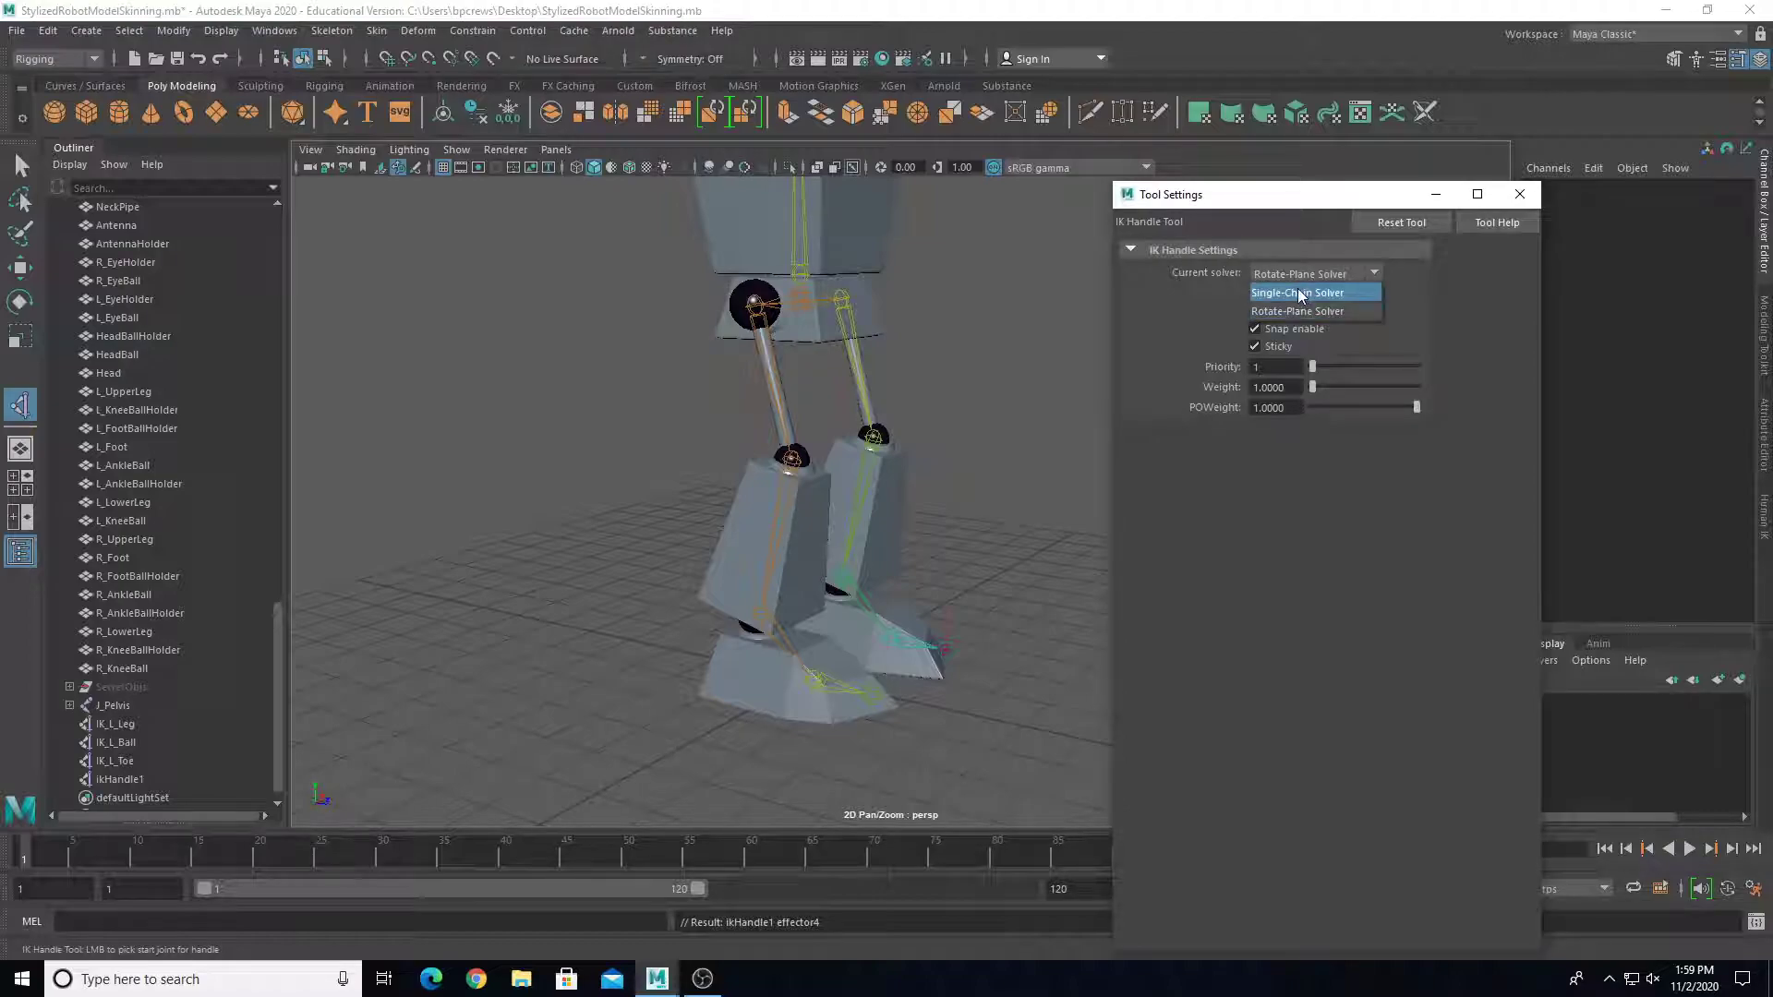
click(1298, 293)
scroll(588, 535, up, 5)
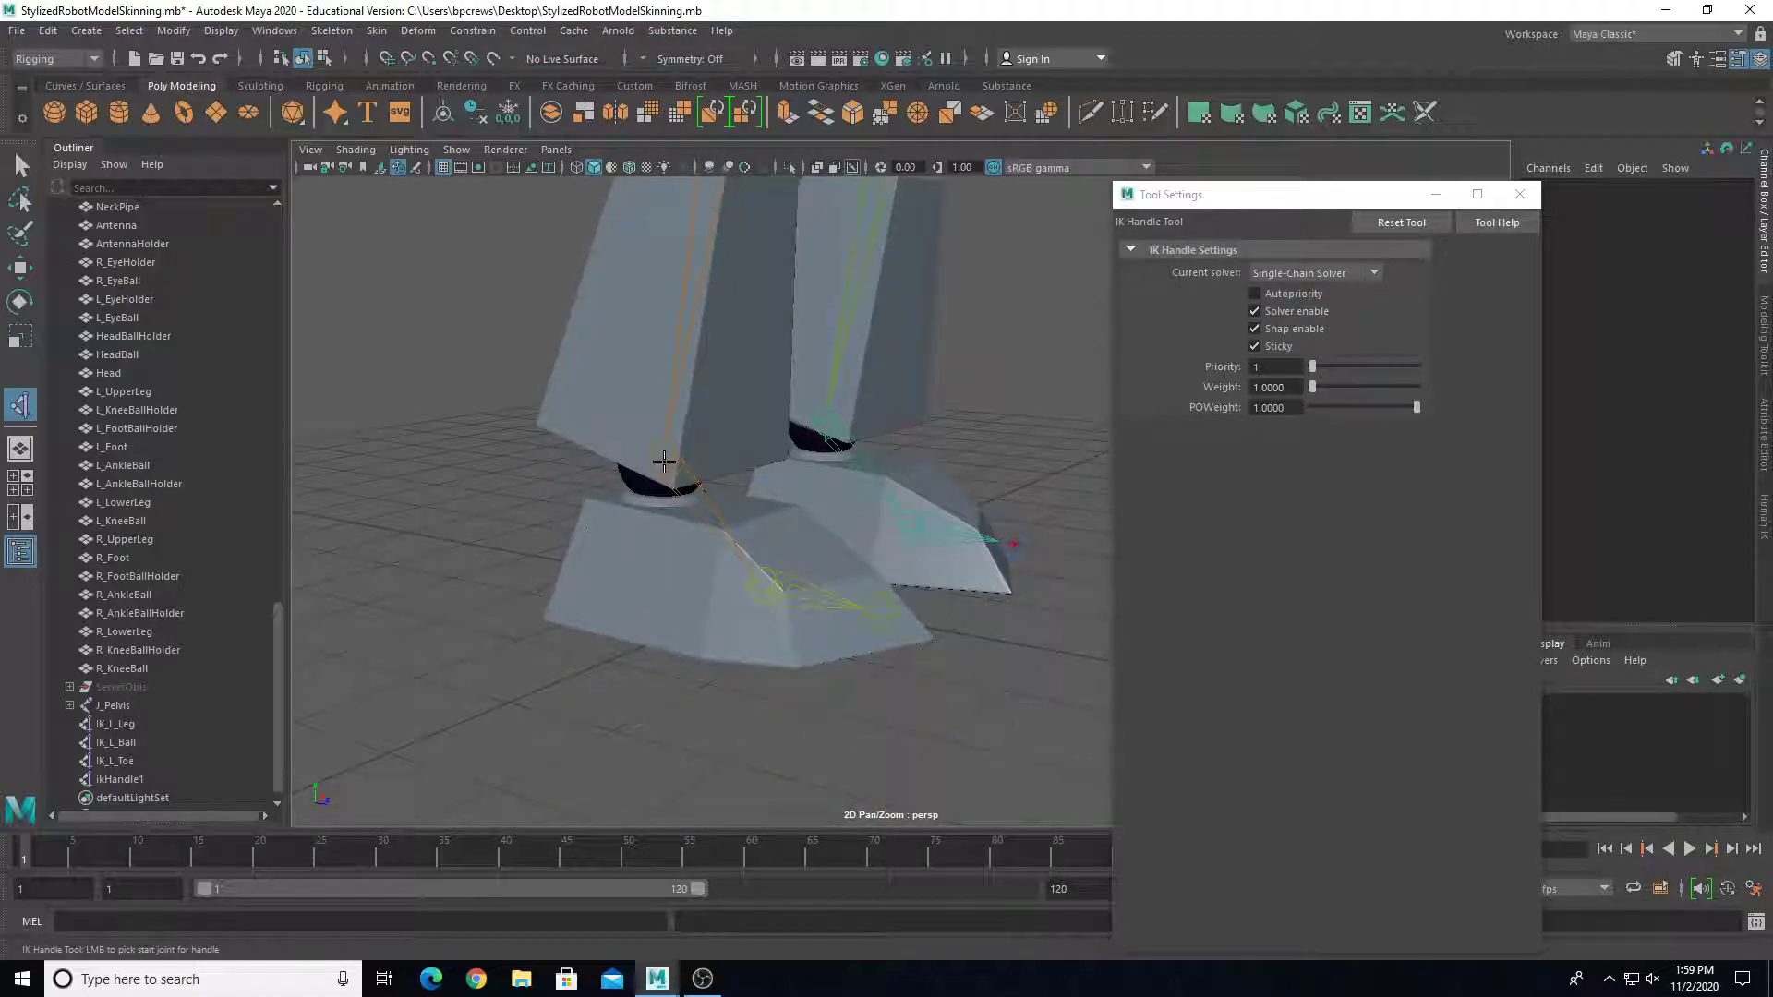
click(662, 464)
click(765, 580)
key(w)
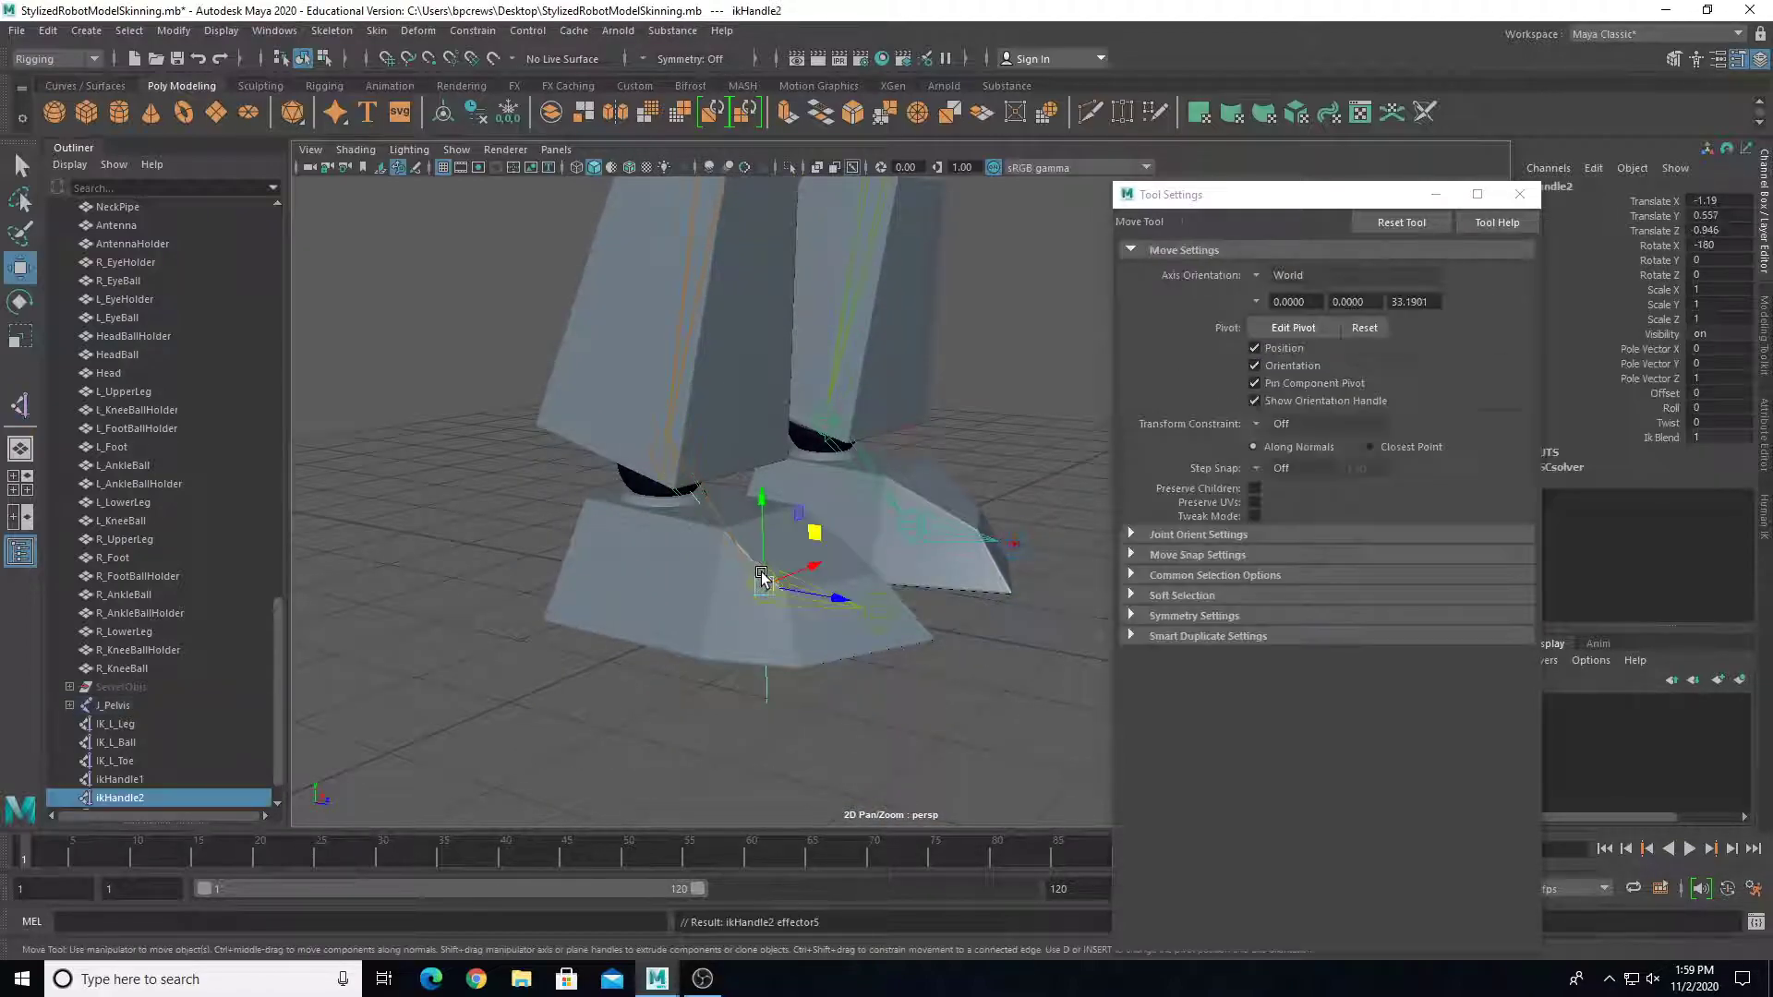
Step: Create a single-chain IK handle on the right foot from the toe base joint to the toe tip joint
click(20, 404)
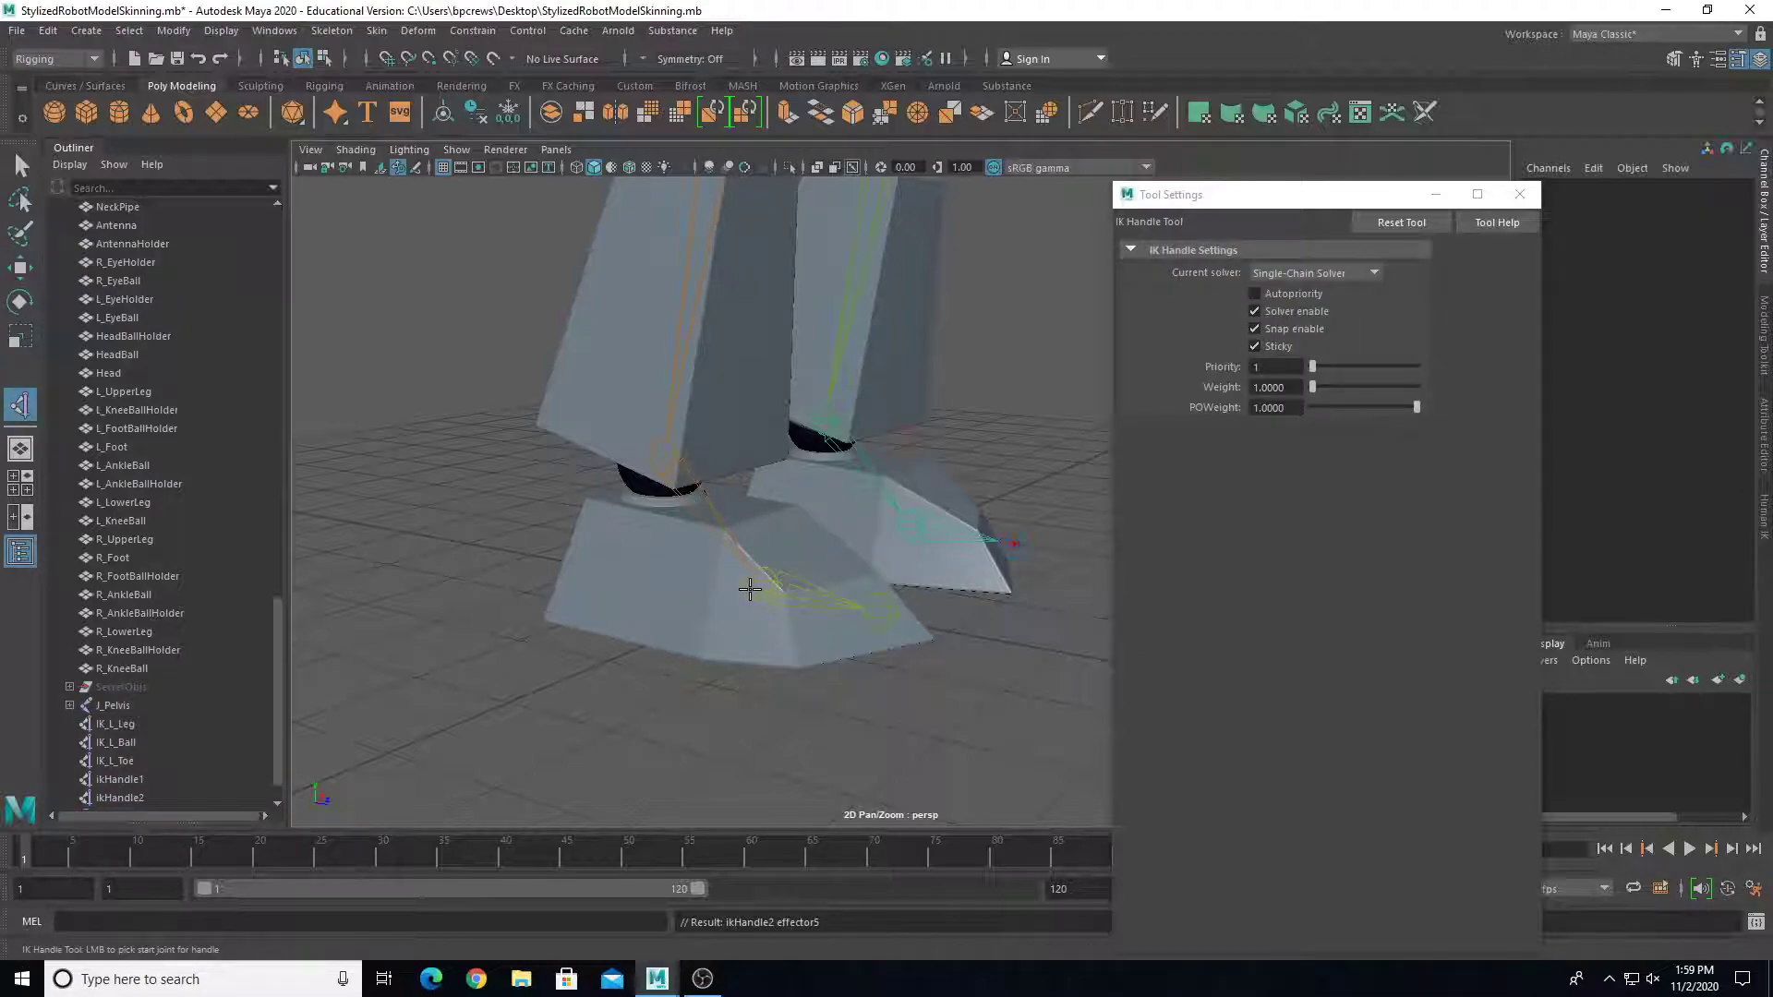
click(753, 588)
click(880, 600)
key(w)
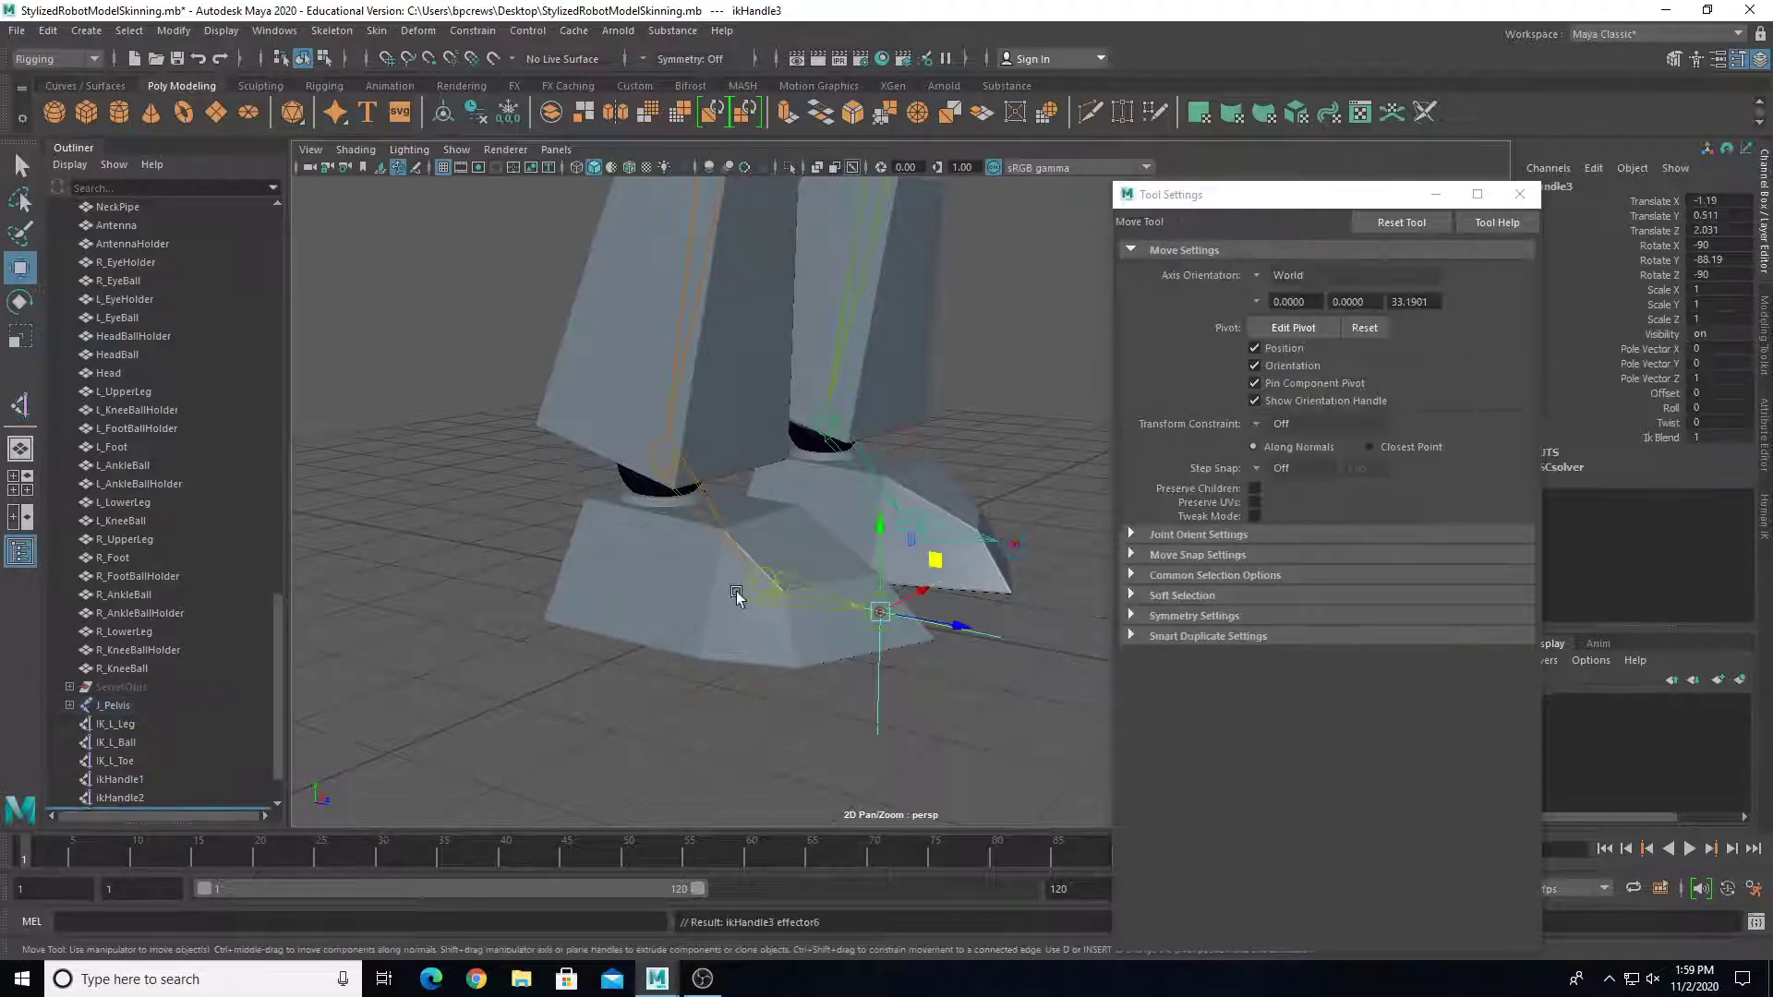
Step: Rename the right leg's hip-to-ankle IK handle as IK_R_Leg
scroll(134, 733, down, 1)
click(138, 725)
double_click(138, 725)
text(IK)
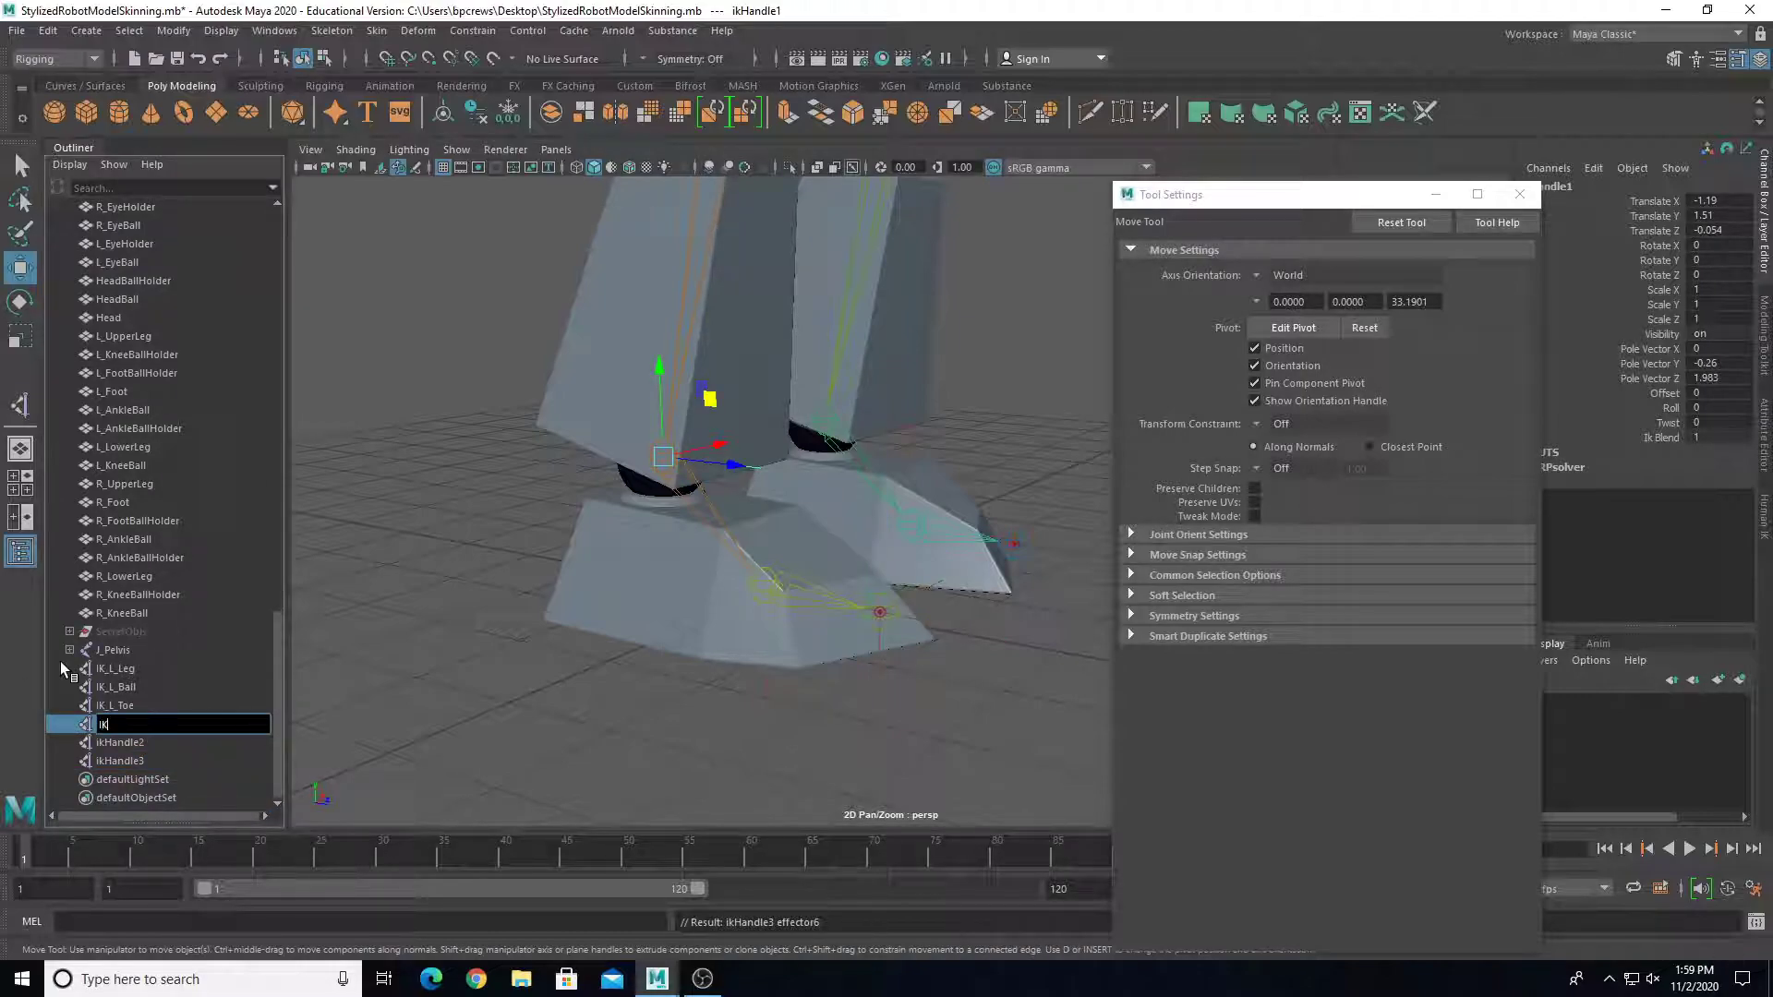
text(_R_Leg)
key(Return)
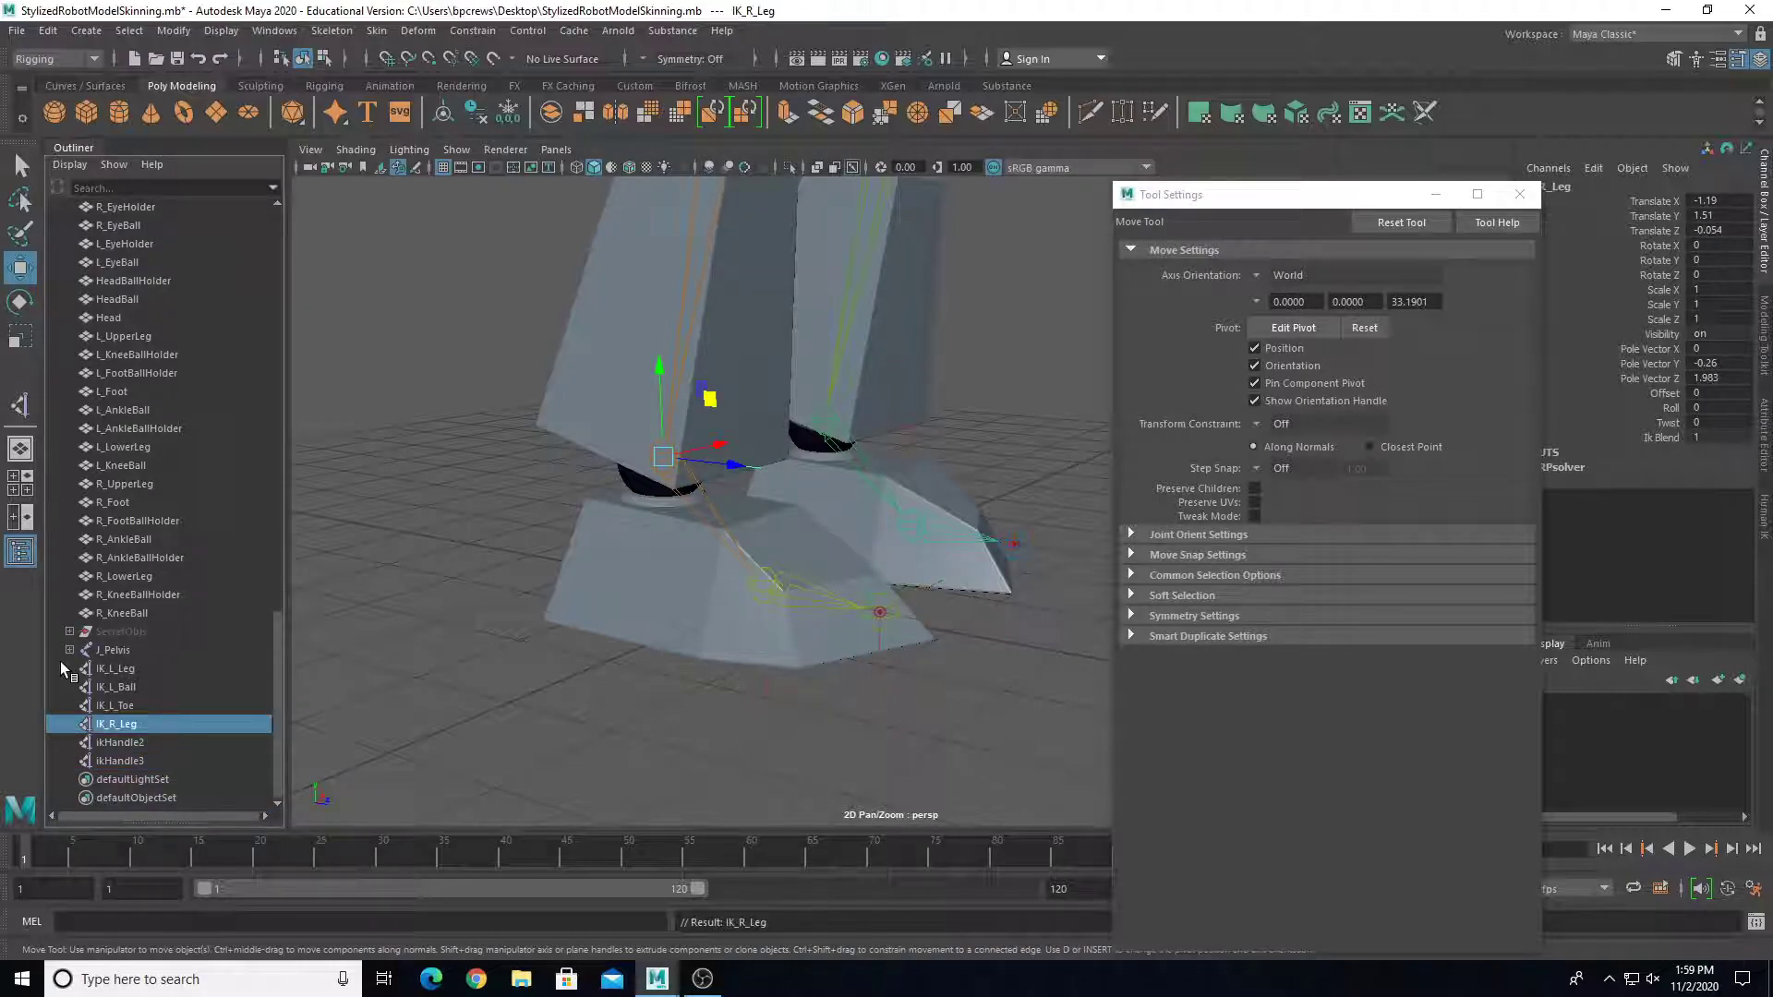
Step: Rename the right foot's ankle-to-toe-base handle as IK_R_Ball and its toe handle as IK_R_Toe
double_click(129, 741)
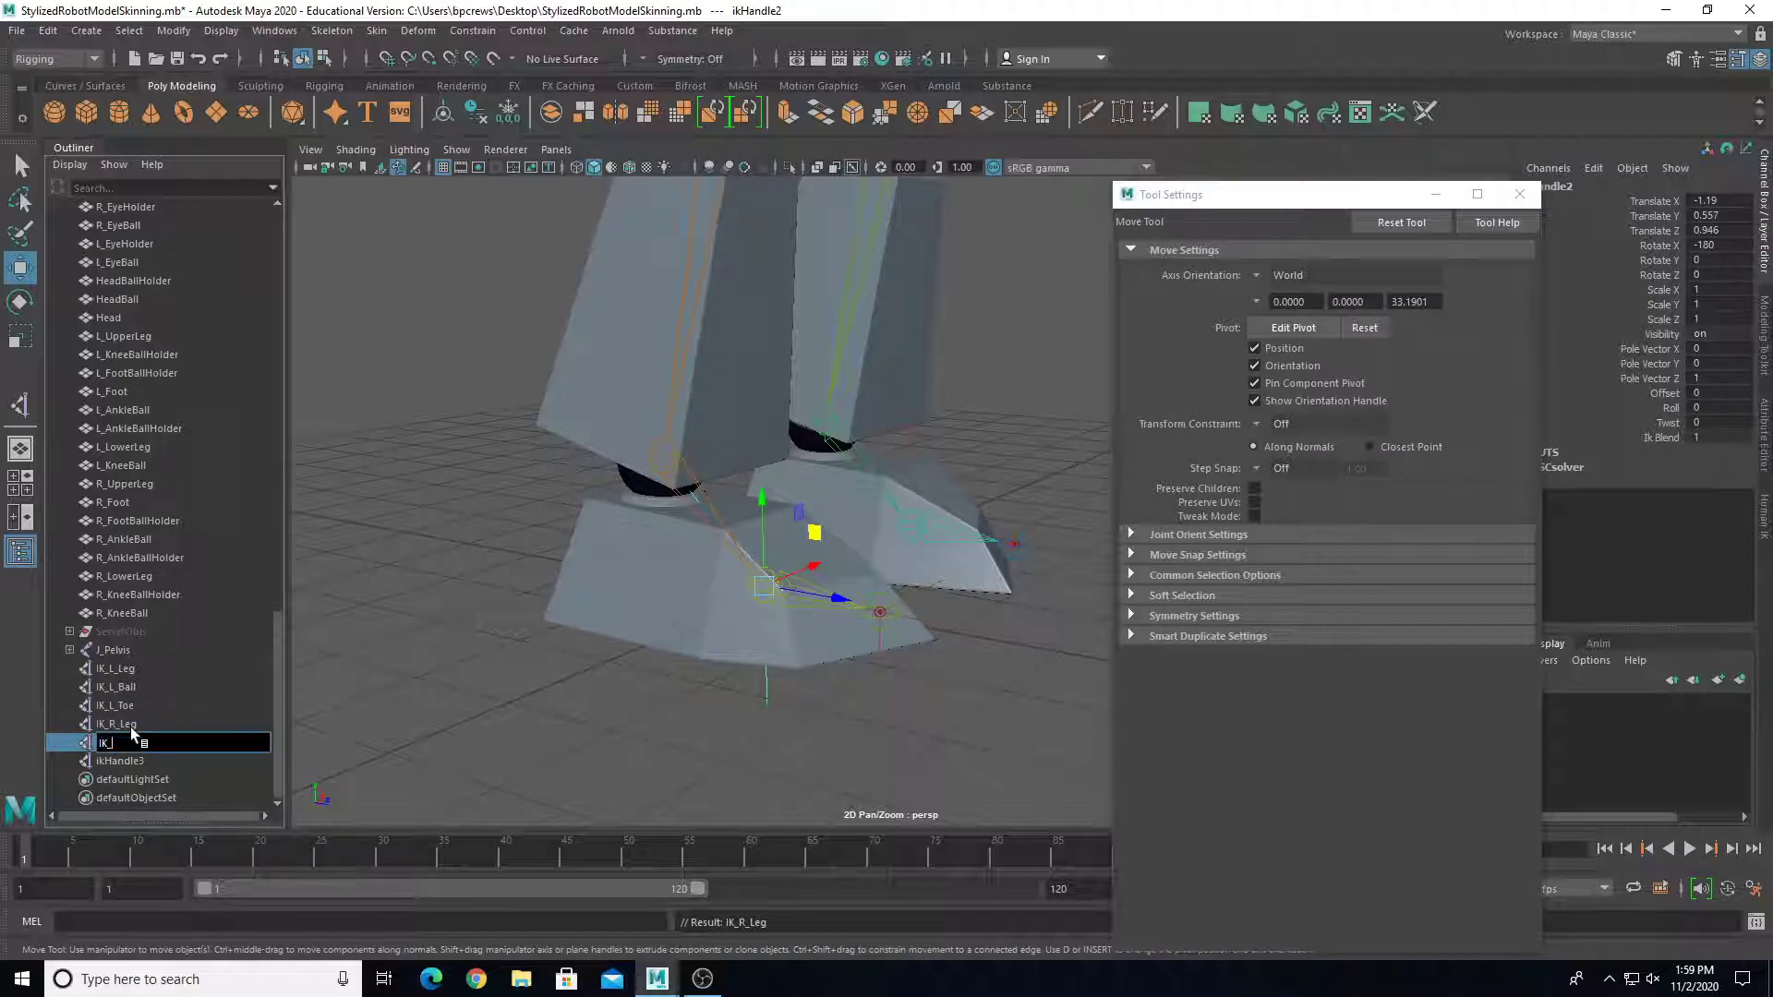
text(IK_R_Ball)
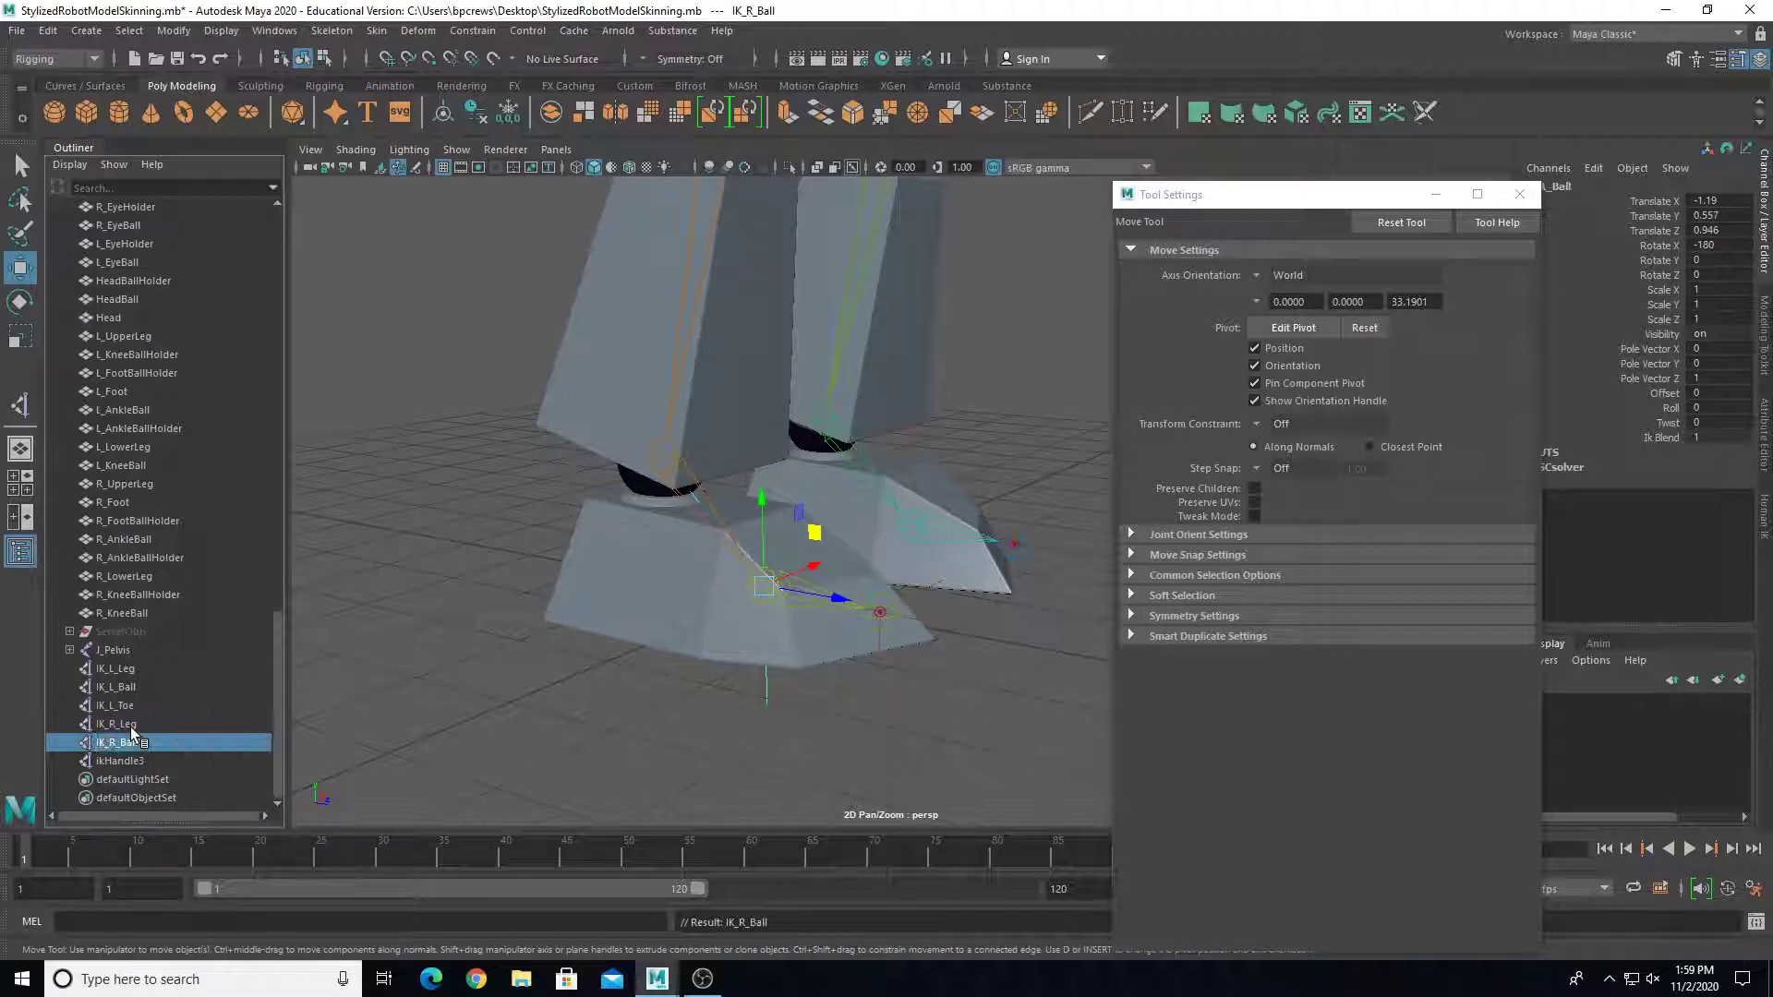
click(119, 760)
double_click(119, 761)
text(IK_R_Toe)
key(Return)
Step: Test the left leg rig by moving IK_L_Leg, IK_L_Ball and IK_L_Toe together, and undo the move
scroll(566, 514, down, 5)
alt+drag(566, 514, 553, 591)
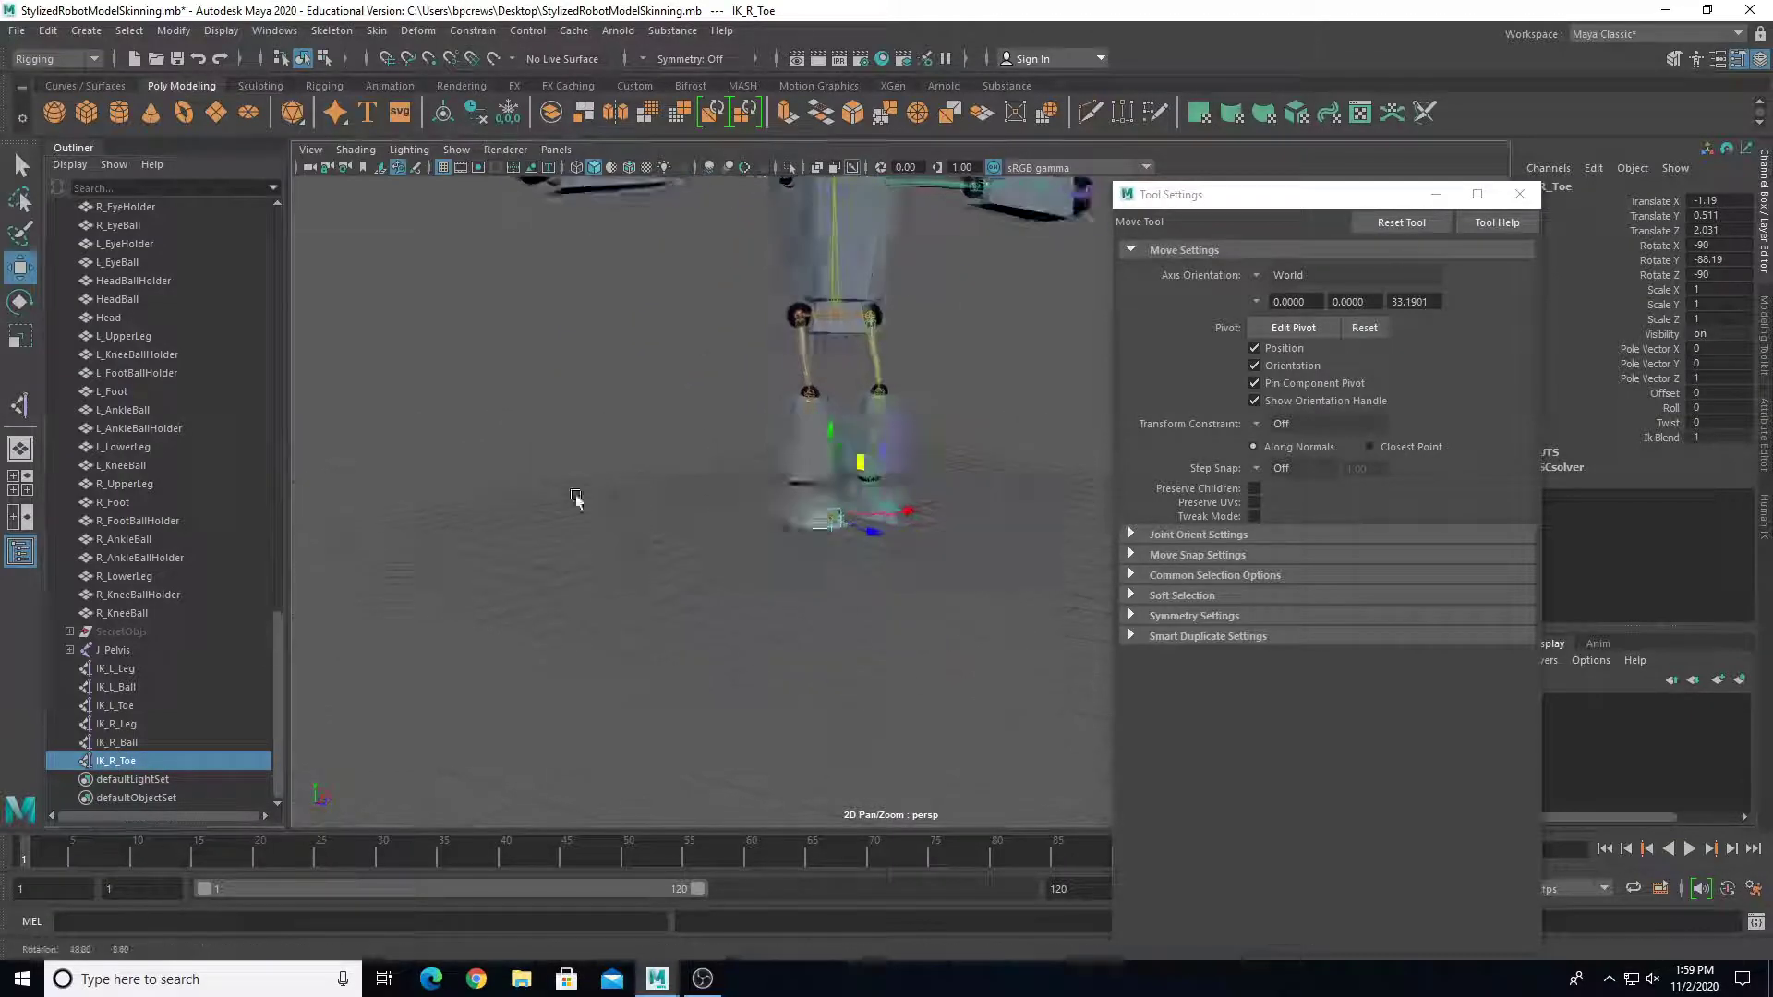
click(116, 668)
shift+click(129, 687)
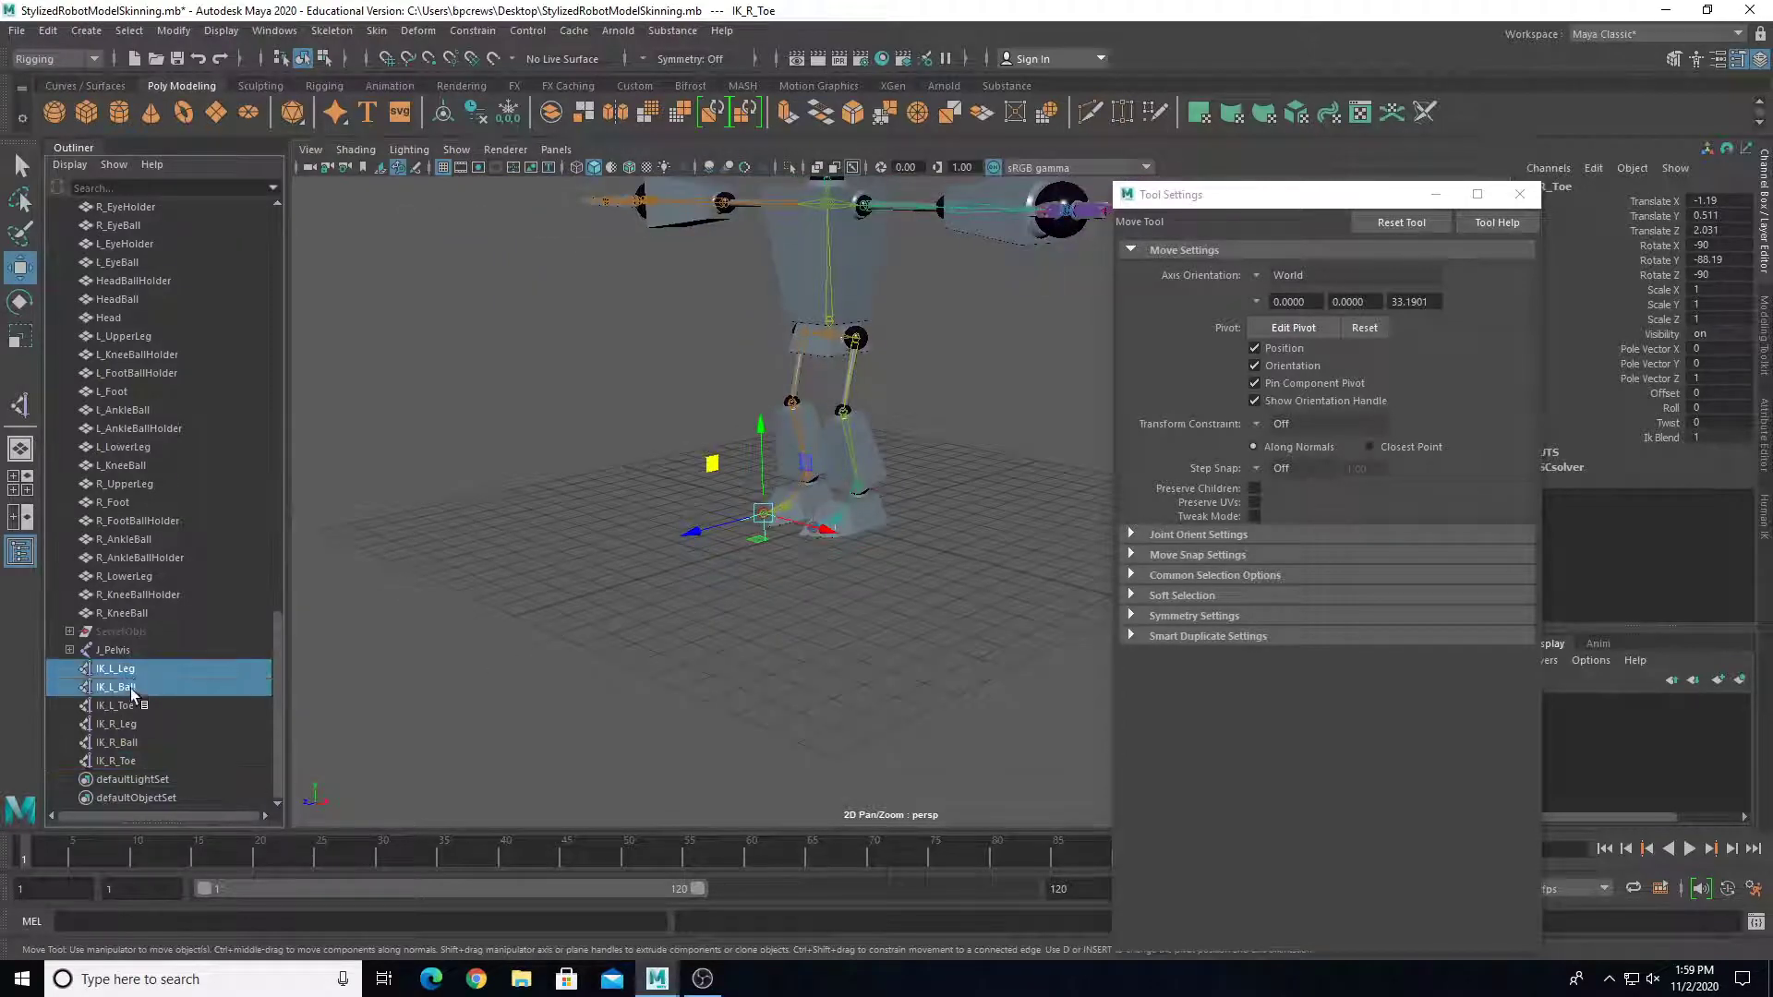
drag(131, 693, 127, 709)
alt+drag(1007, 576, 554, 637)
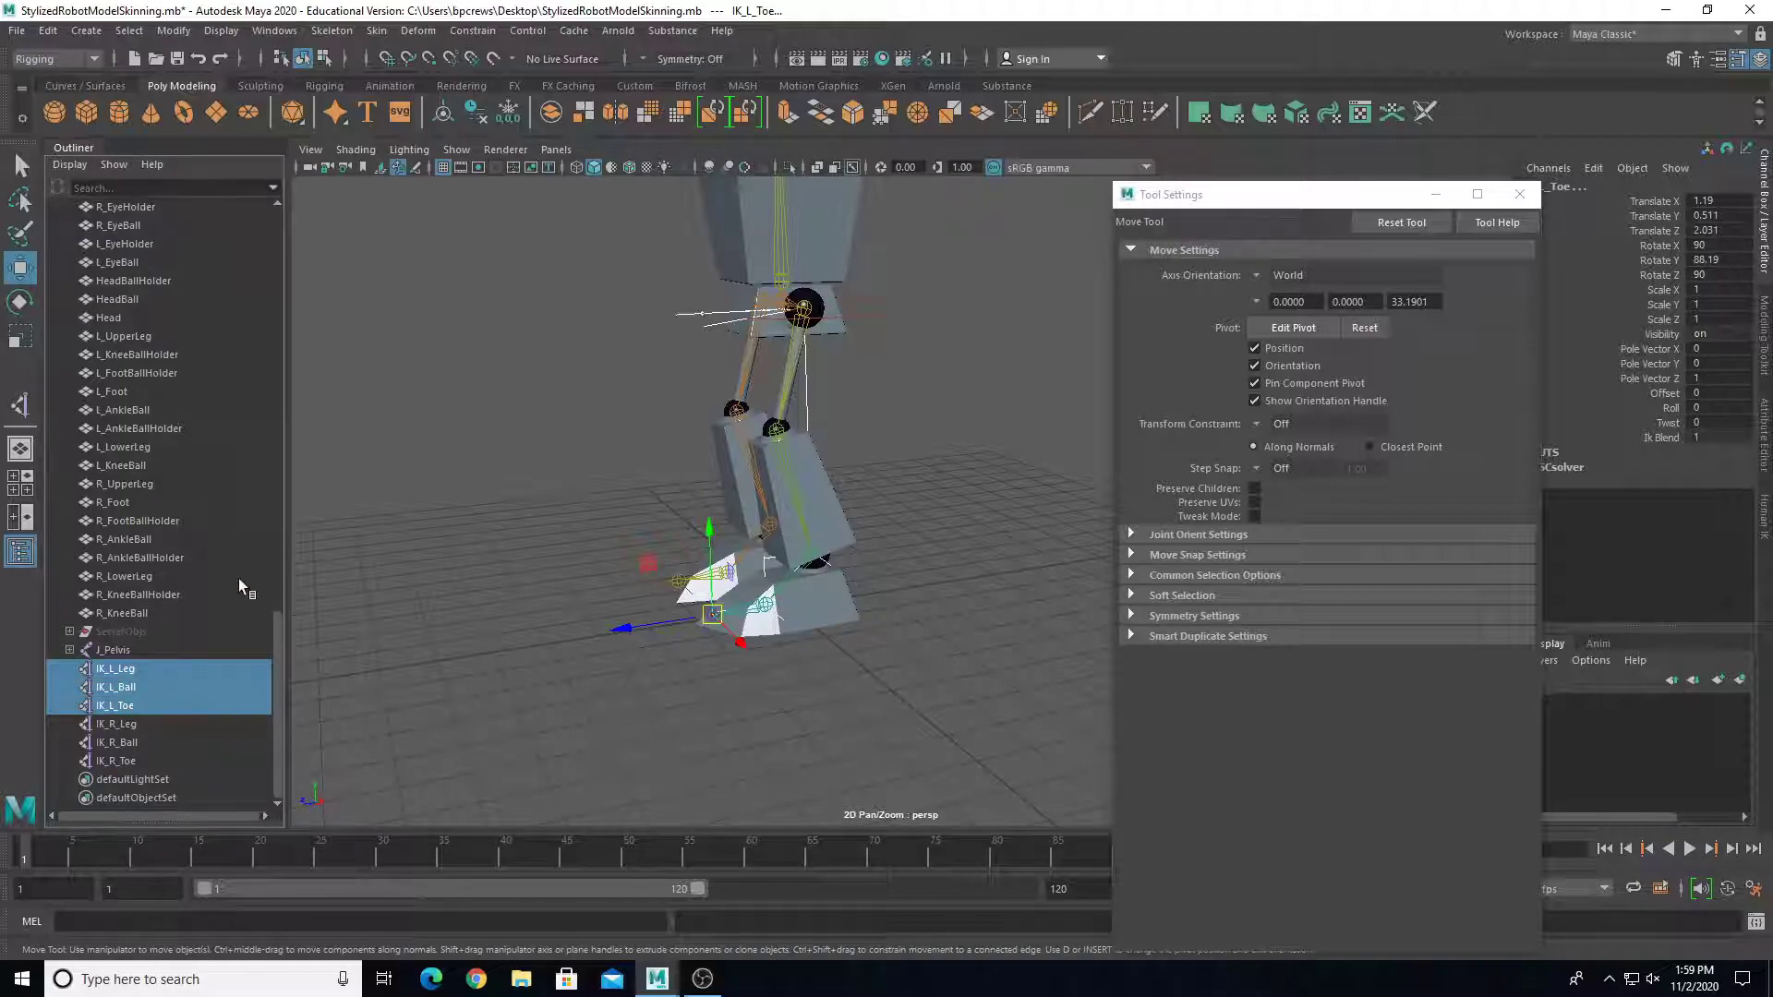
drag(712, 614, 582, 524)
key(ctrl+z)
Step: Test the leg IK by lowering the J_Pelvis joint, and undo the move
alt+drag(664, 395, 868, 393)
click(869, 393)
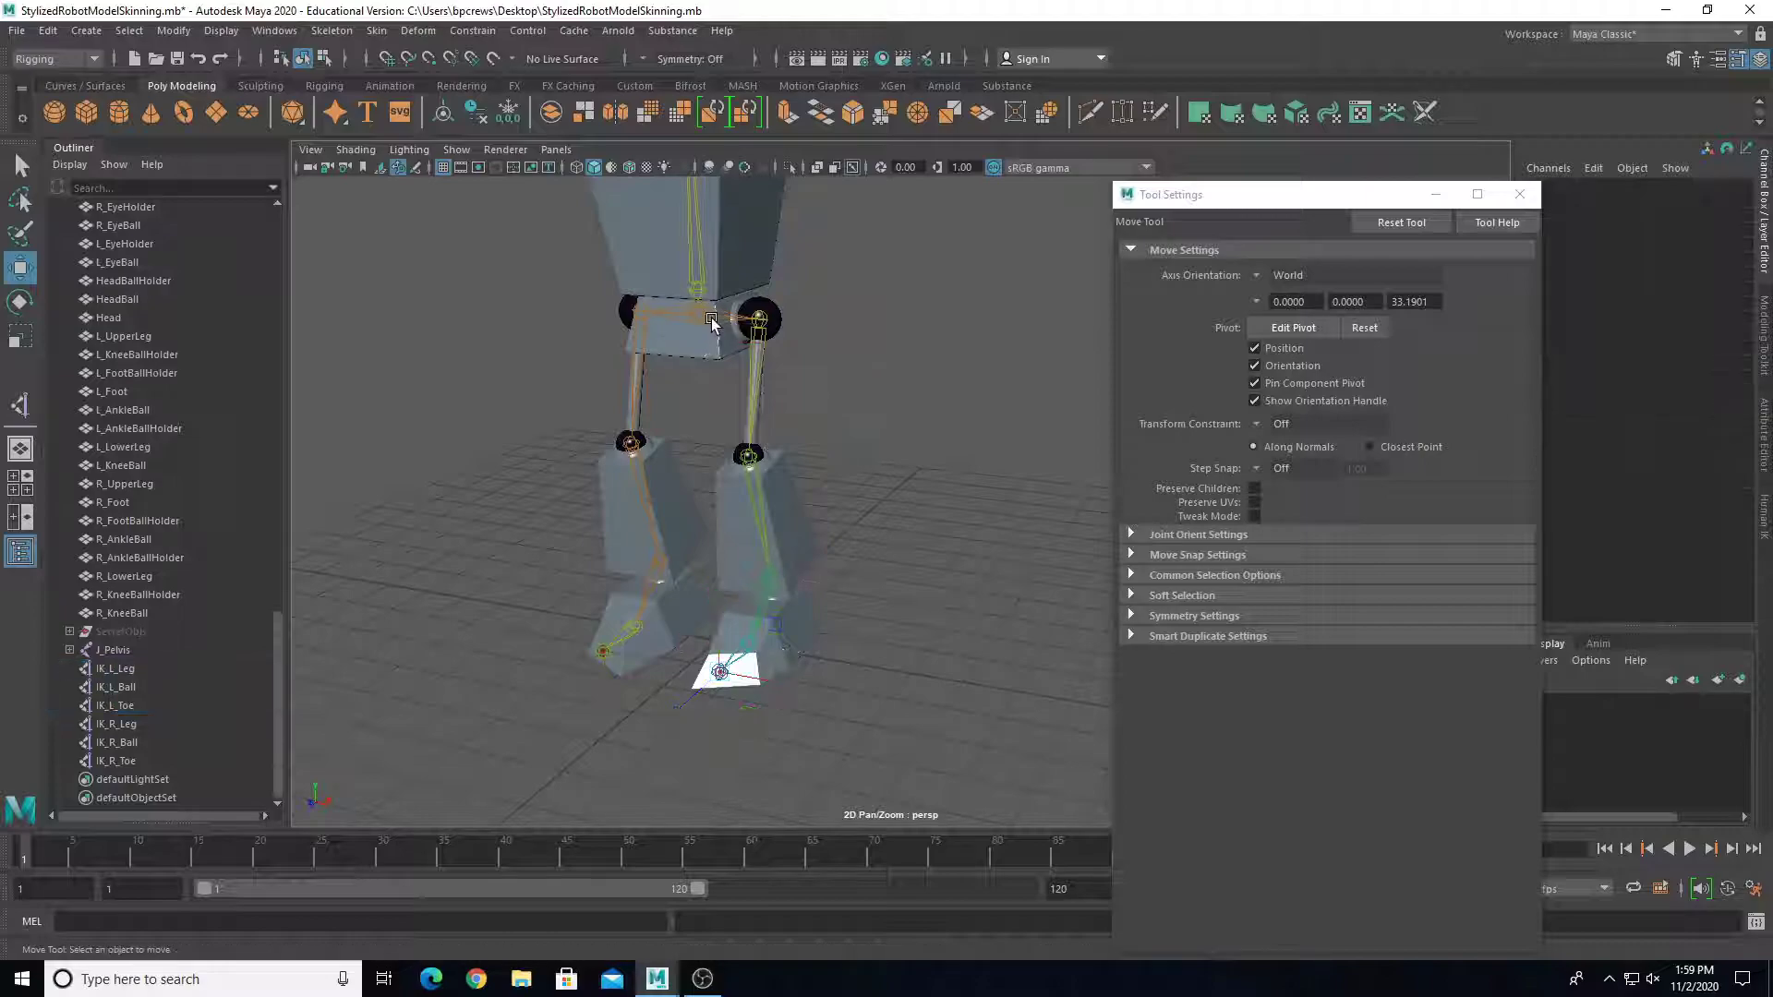
click(699, 298)
drag(699, 297, 697, 377)
key(ctrl+z)
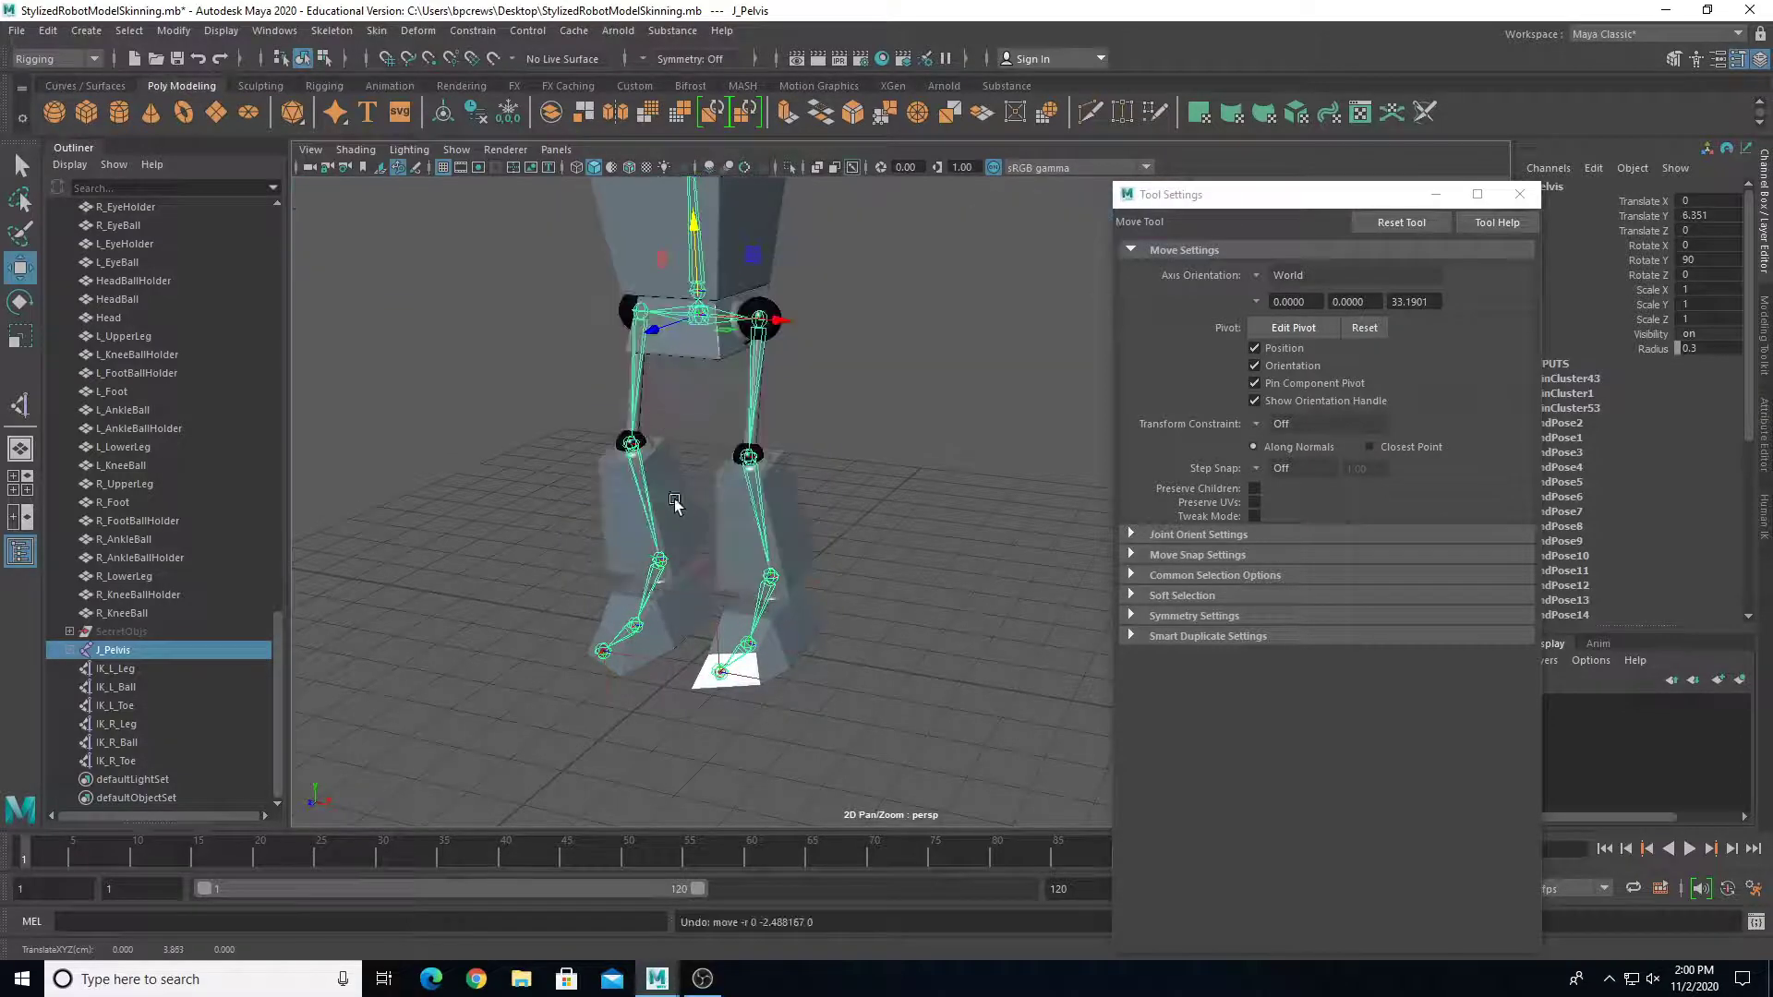
Step: Examine which joints of the left leg and foot the IK_L_Leg and IK_L_Ball handles control
scroll(719, 528, down, 5)
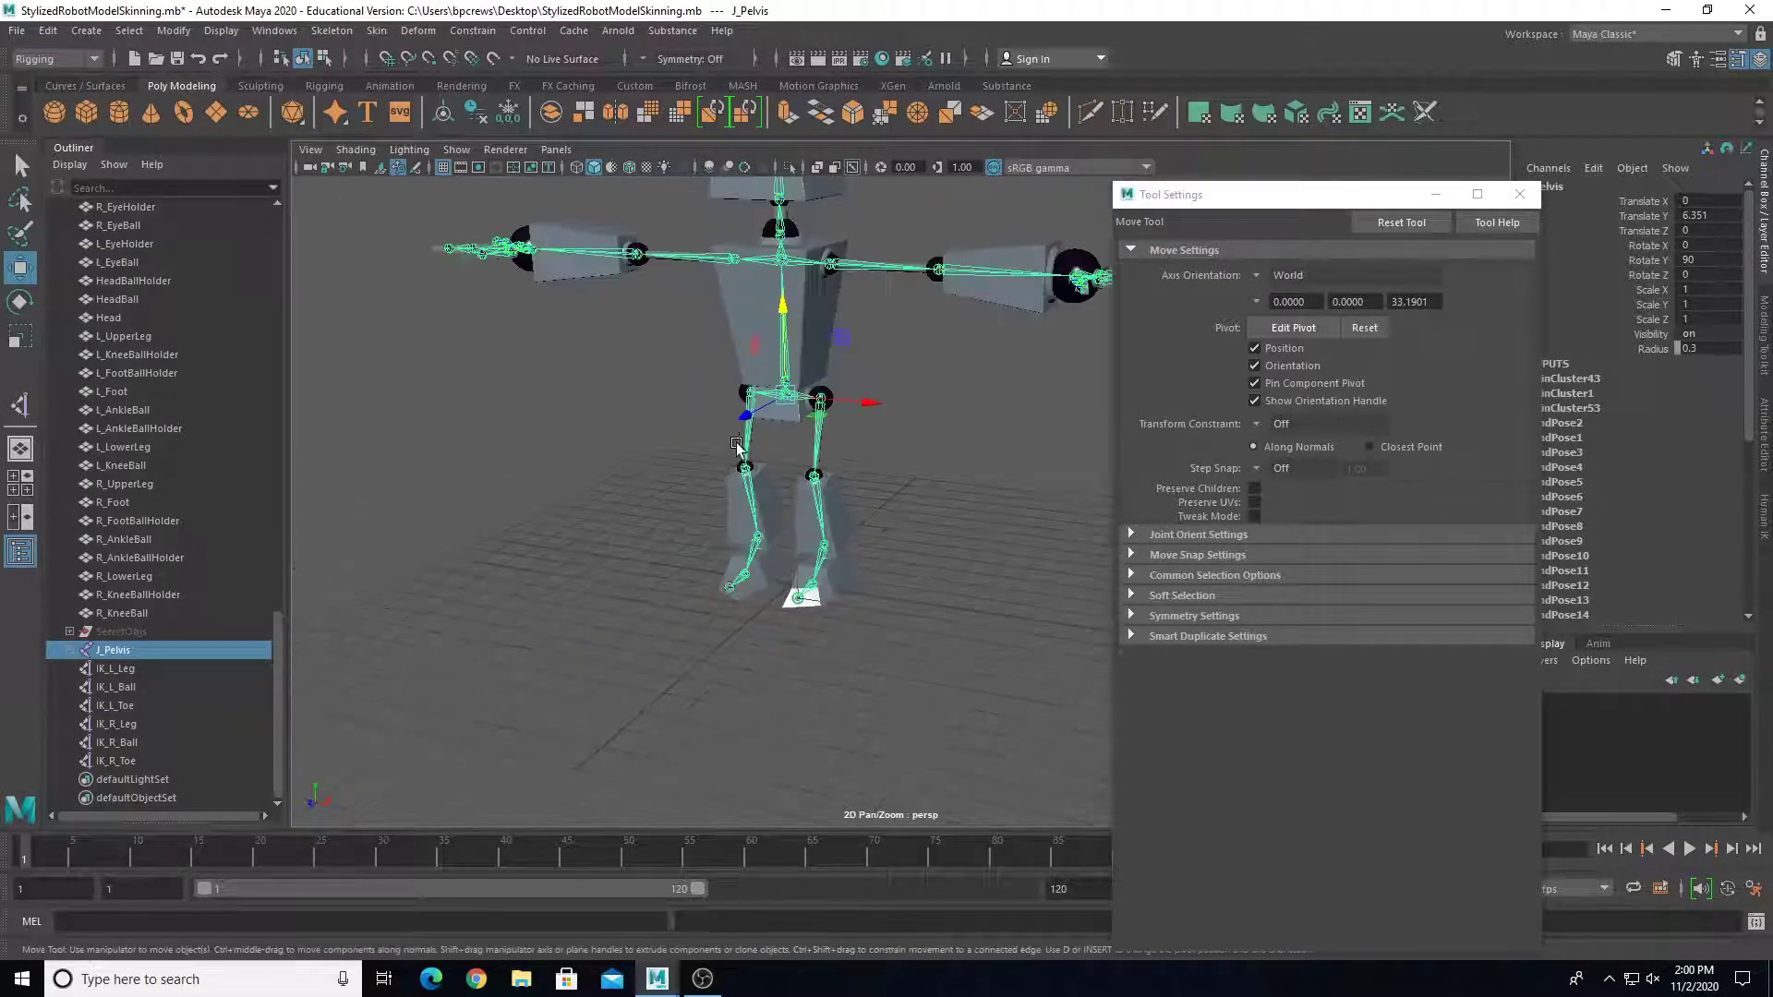
alt+drag(718, 528, 819, 462)
click(995, 523)
alt+middle_drag(955, 534, 906, 589)
scroll(907, 589, up, 2)
alt+drag(907, 589, 901, 539)
click(148, 668)
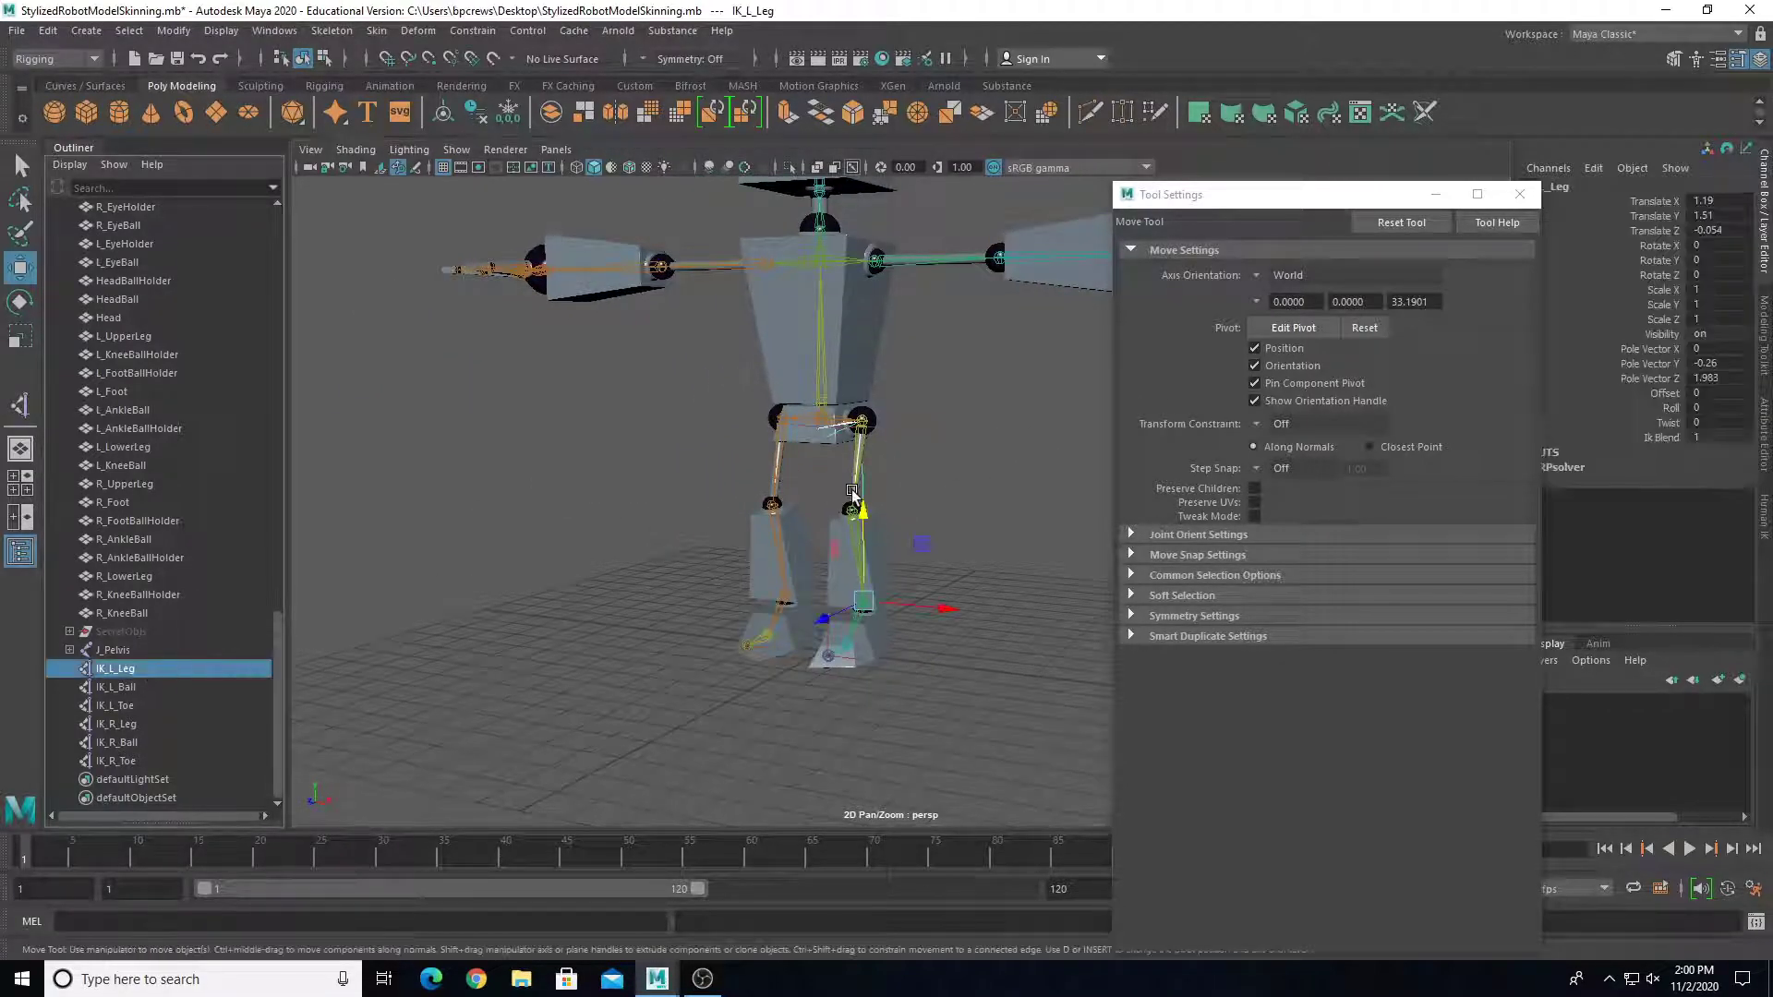
alt+drag(849, 486, 853, 443)
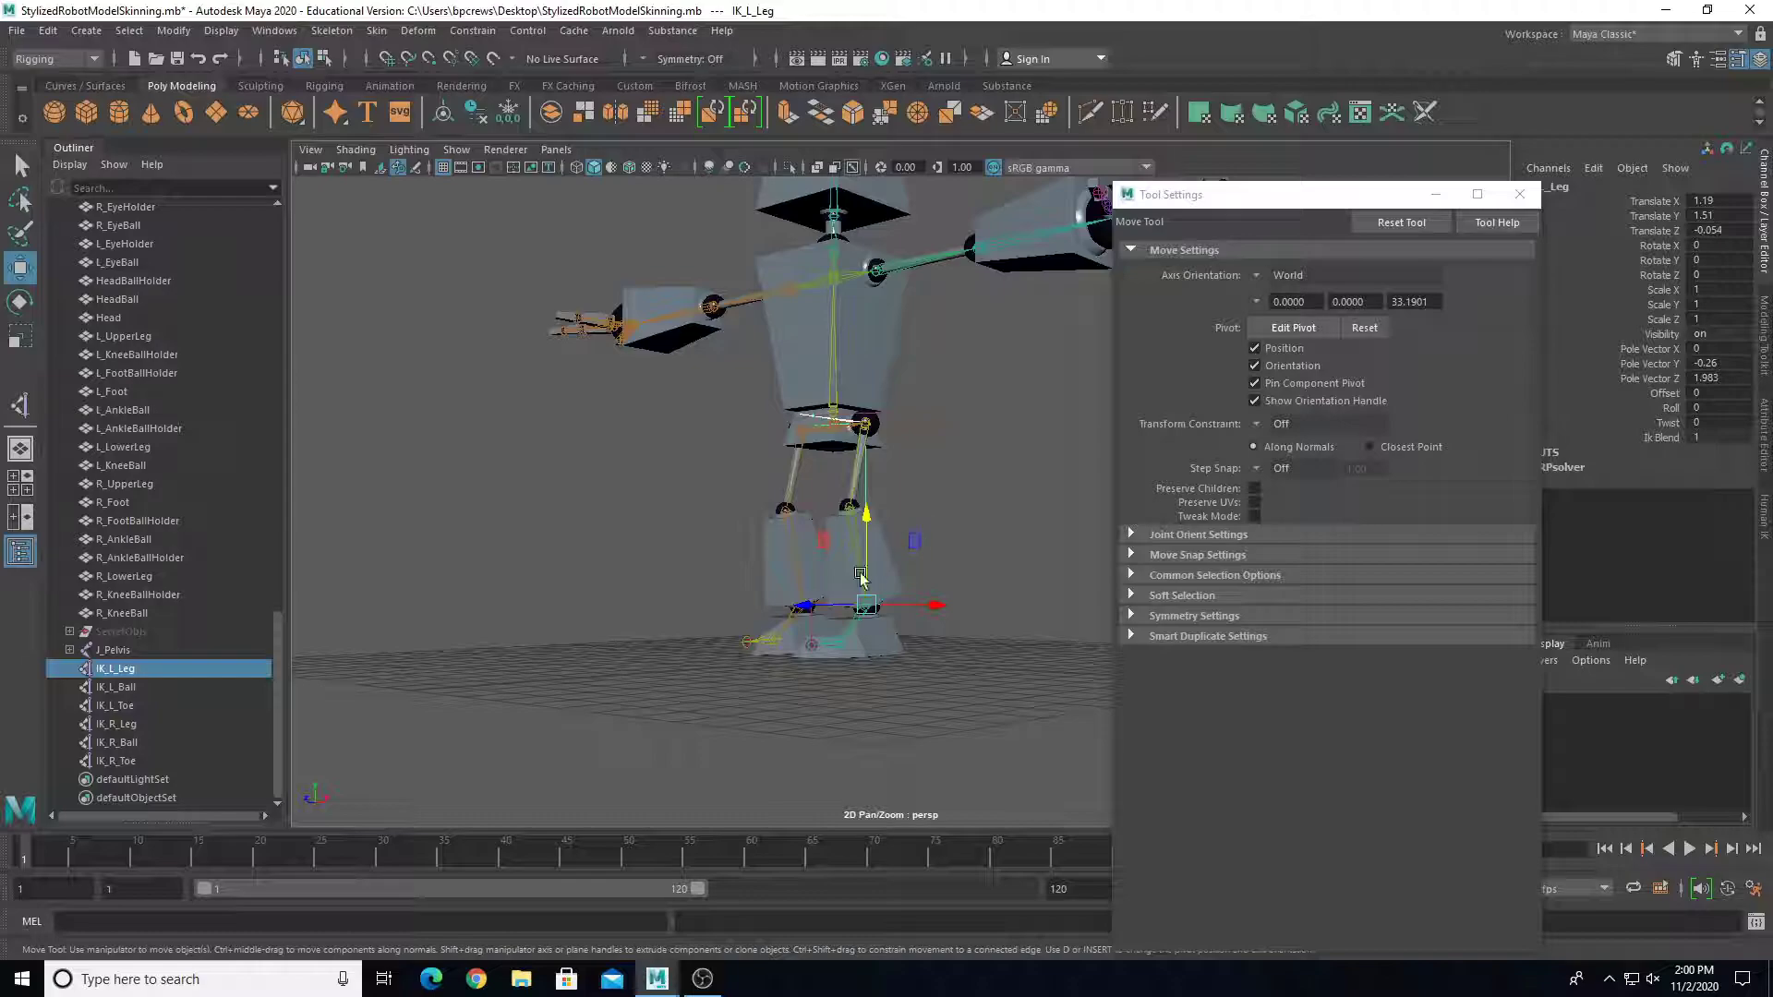
click(159, 689)
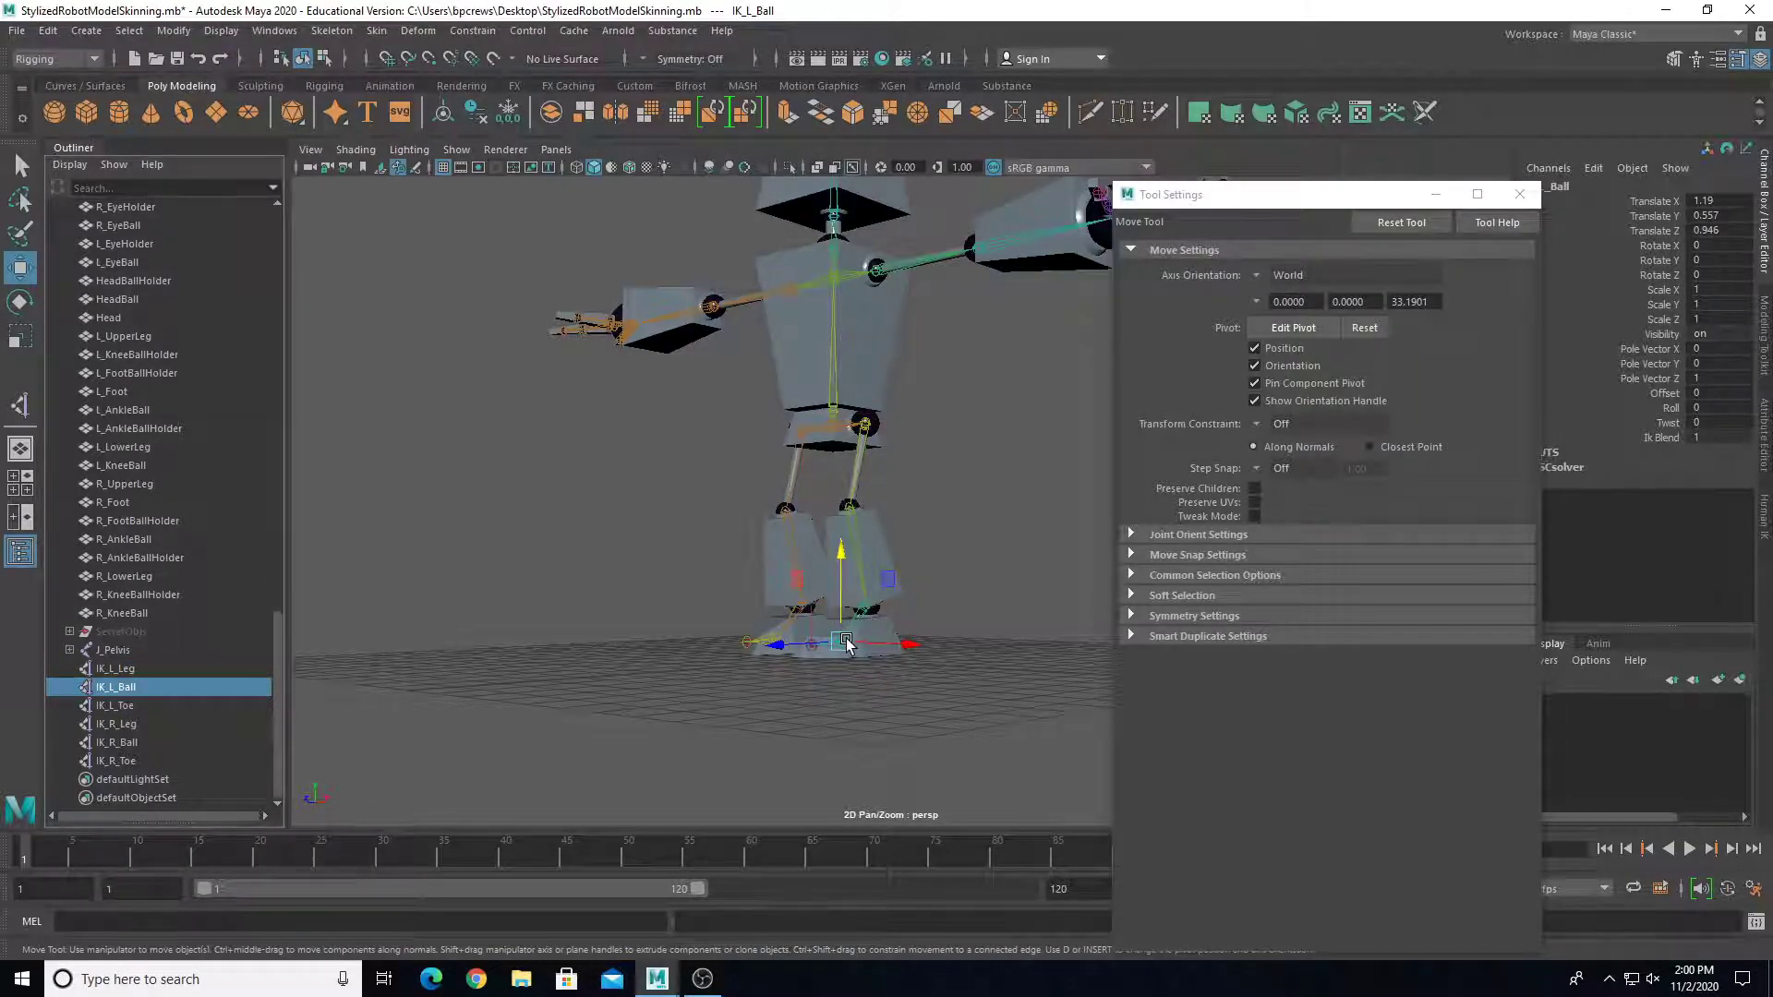
alt+drag(791, 665, 729, 711)
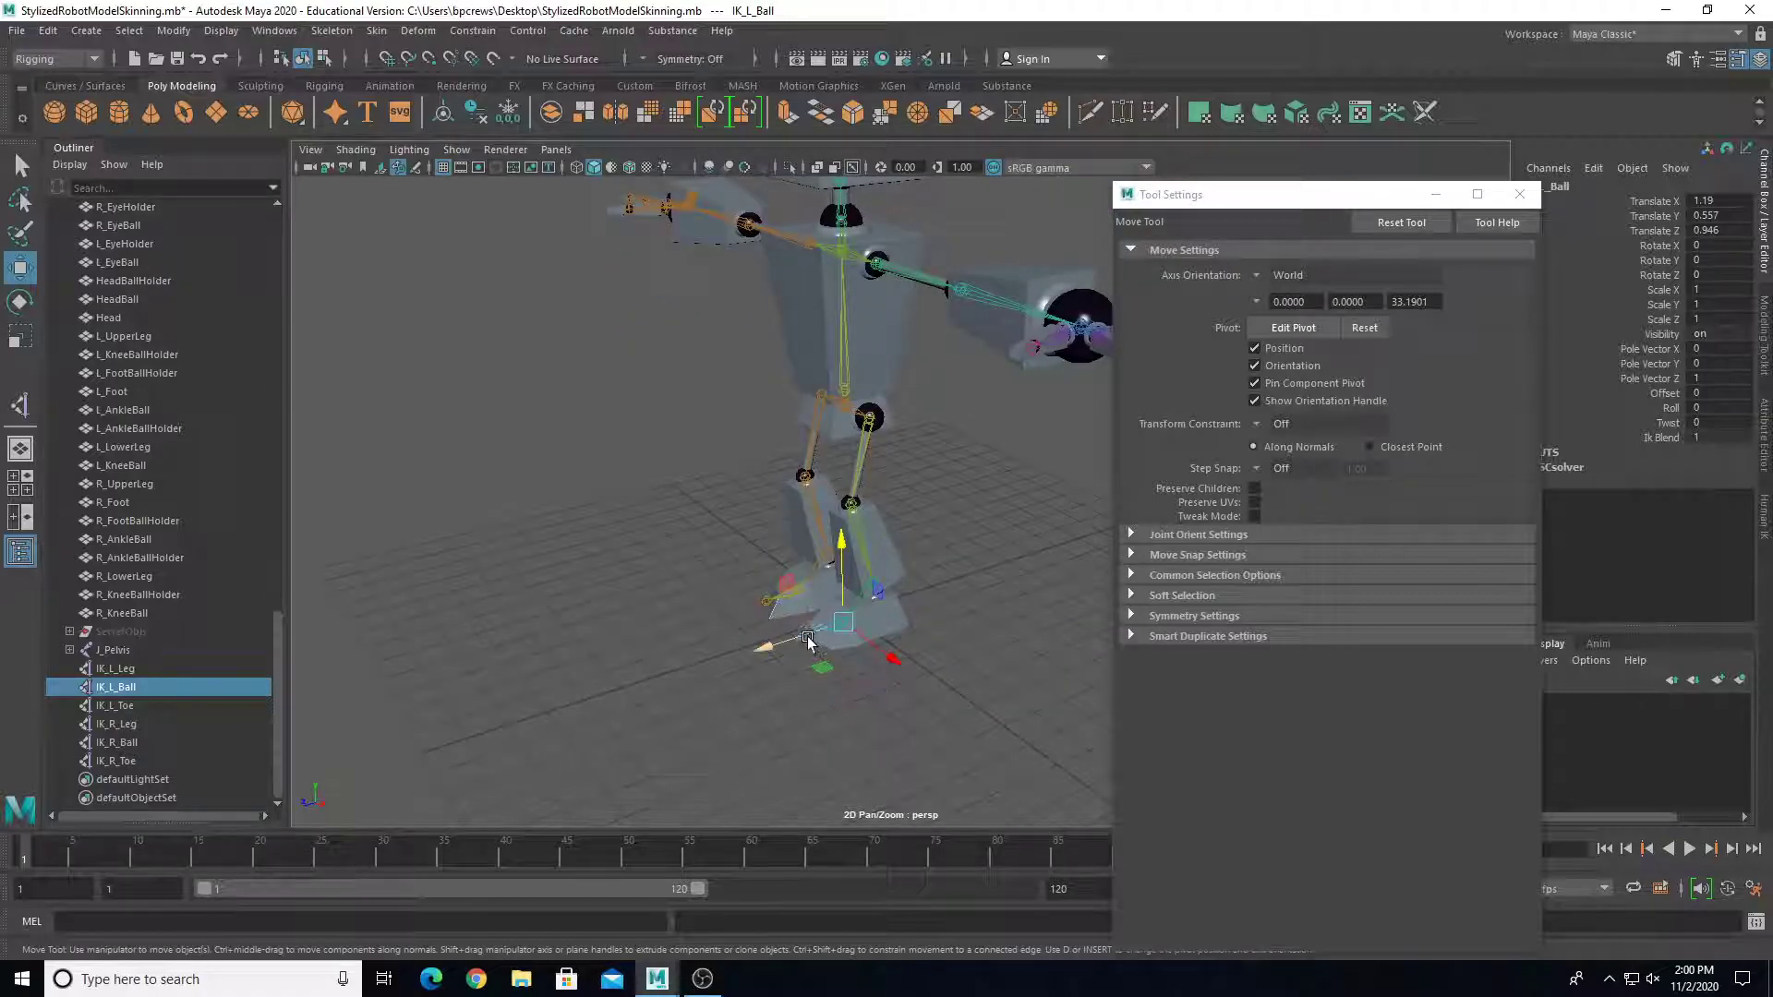
Step: Select the leg and foot IK handles from IK_L_Leg to IK_R_Ball together to inspect them on both legs
alt+drag(649, 581, 774, 569)
click(947, 522)
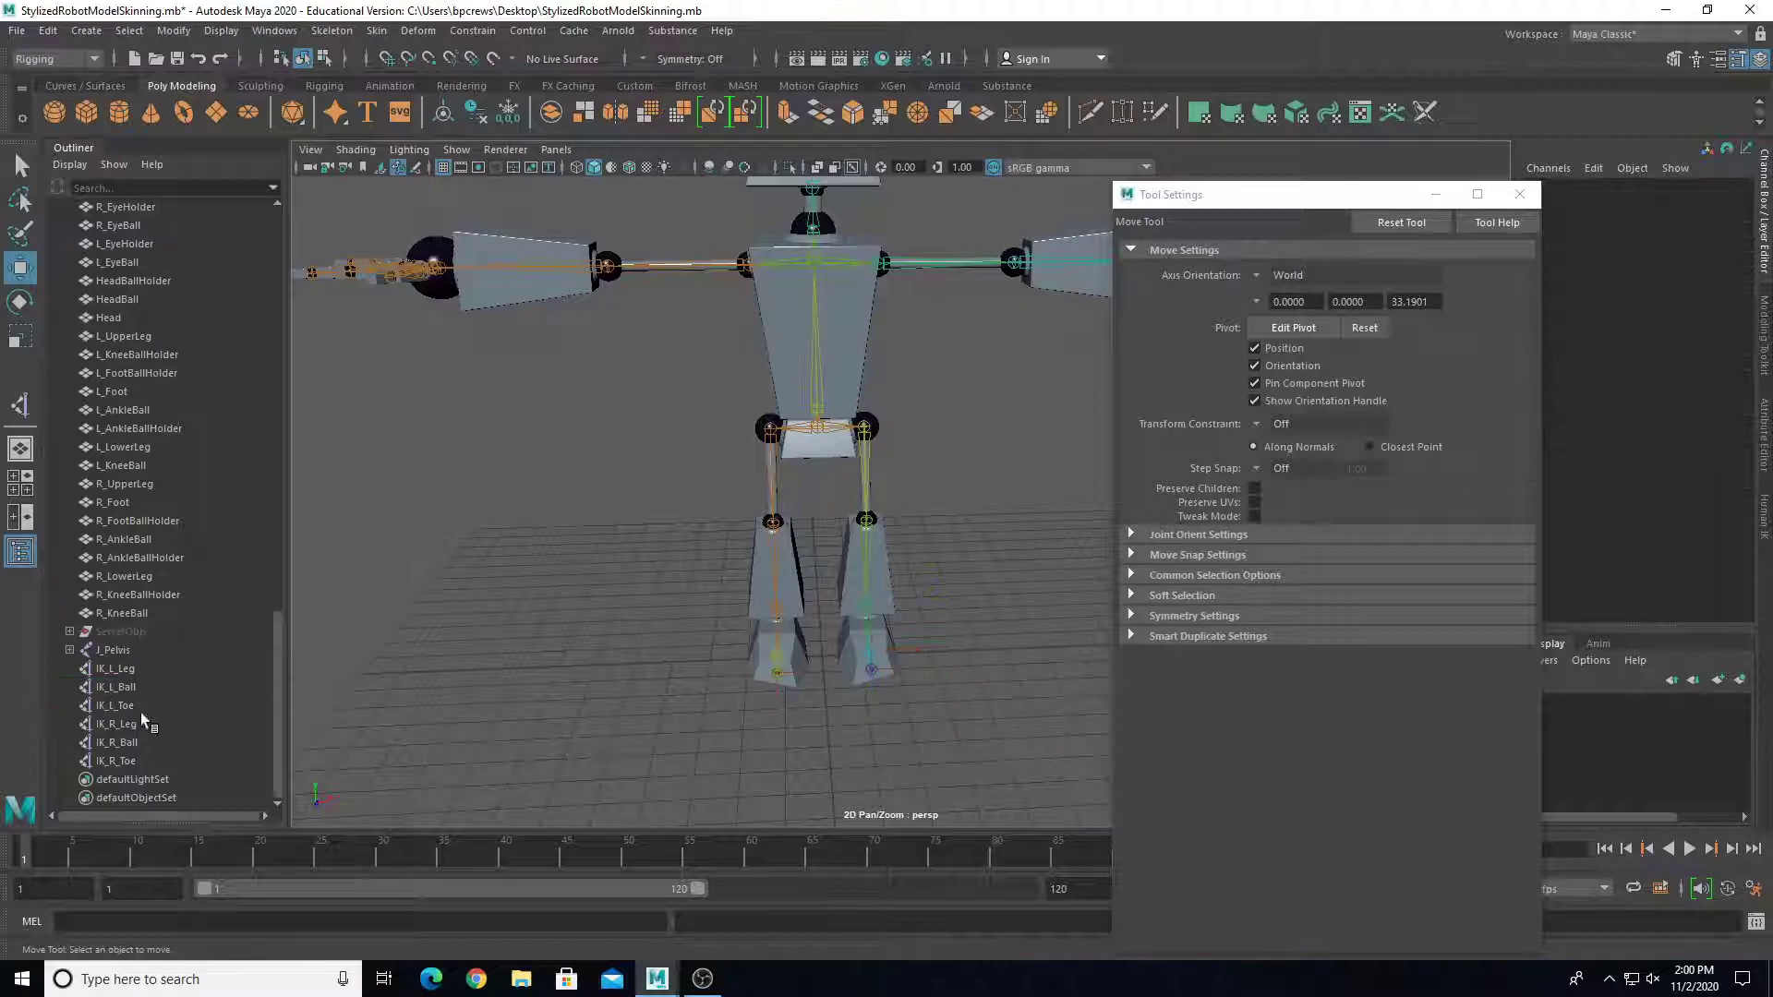
drag(120, 663, 116, 743)
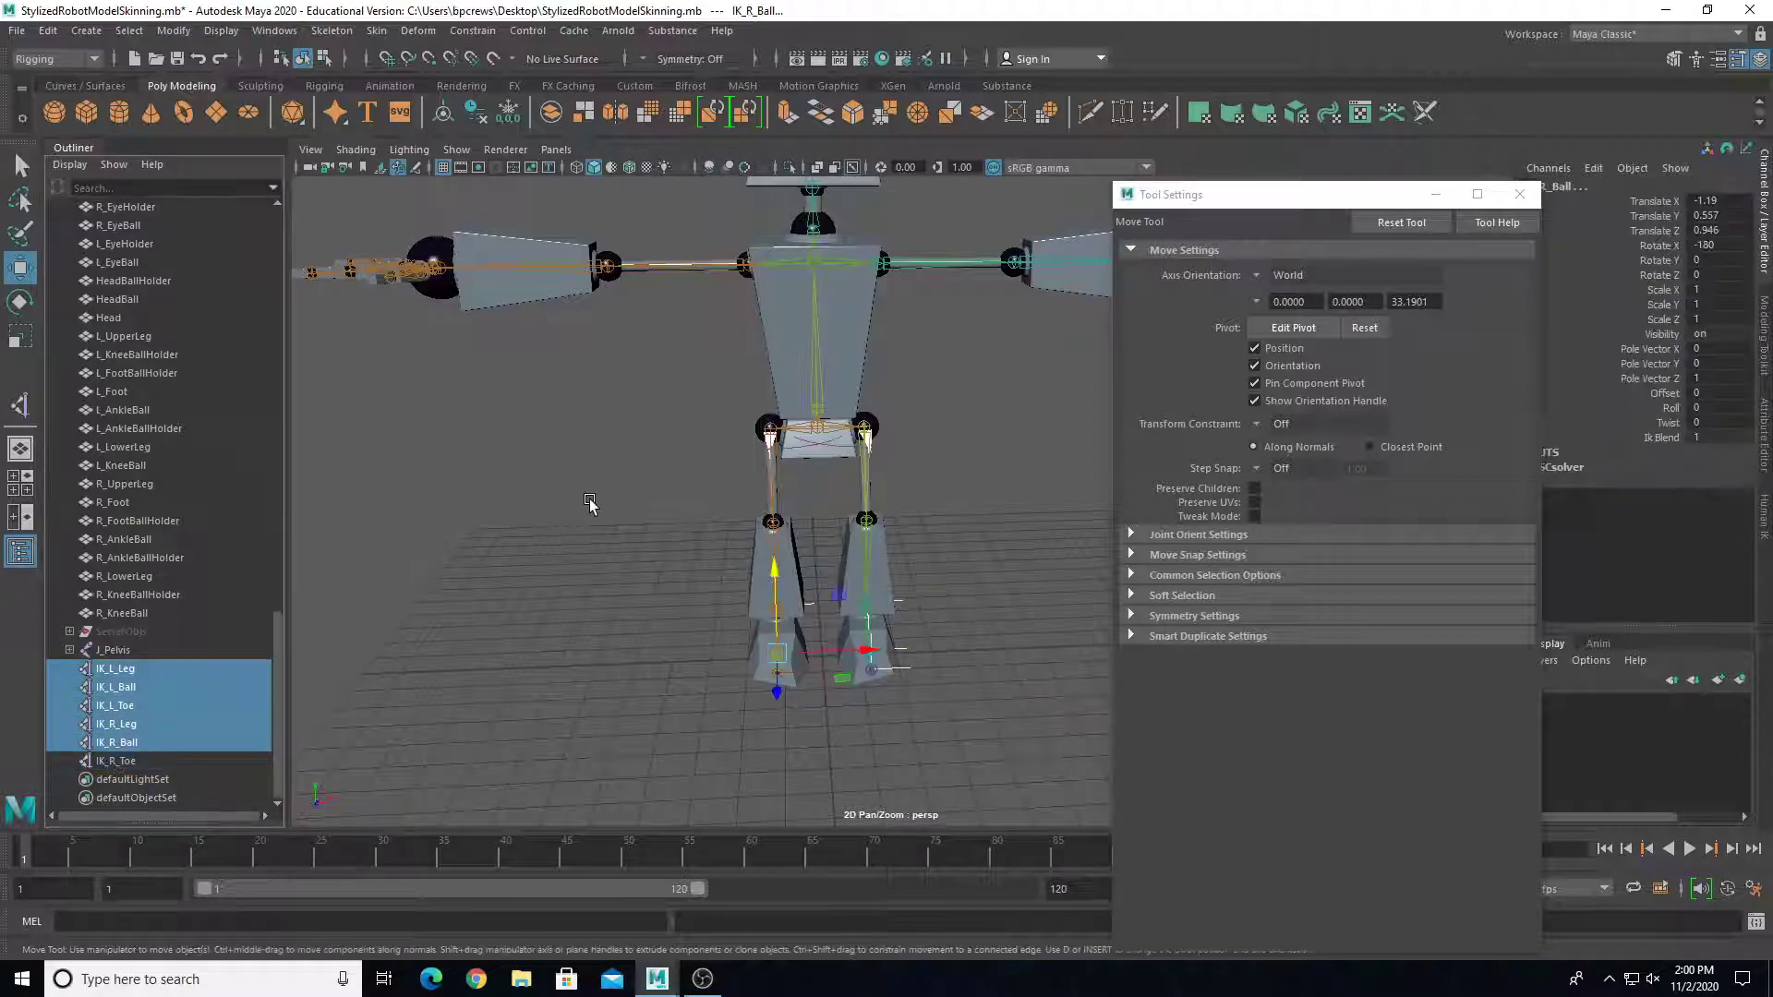
key(f)
click(1017, 491)
Step: Close the tool settings, select the J_Antenna2 joint and expand the whole joint hierarchy under J_Pelvis
alt+drag(1017, 490, 989, 673)
scroll(918, 594, up, 3)
alt+drag(918, 594, 874, 584)
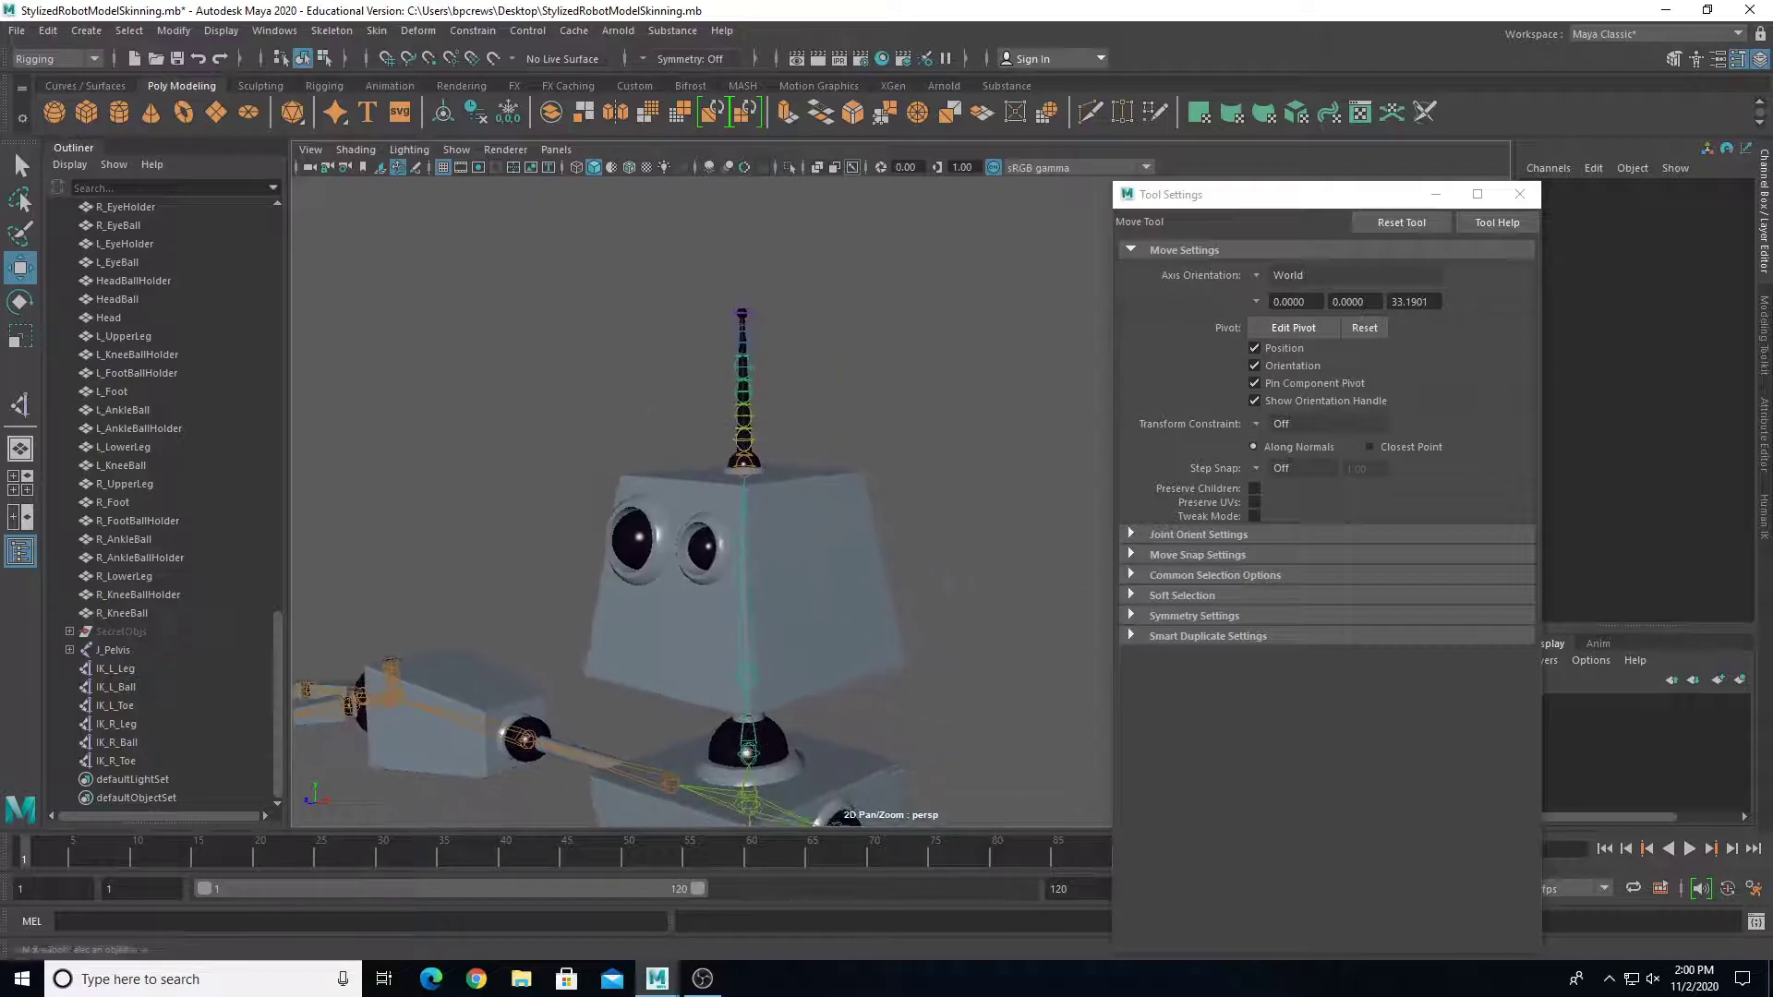
click(1519, 195)
scroll(929, 329, up, 2)
alt+drag(930, 329, 933, 408)
scroll(914, 416, up, 3)
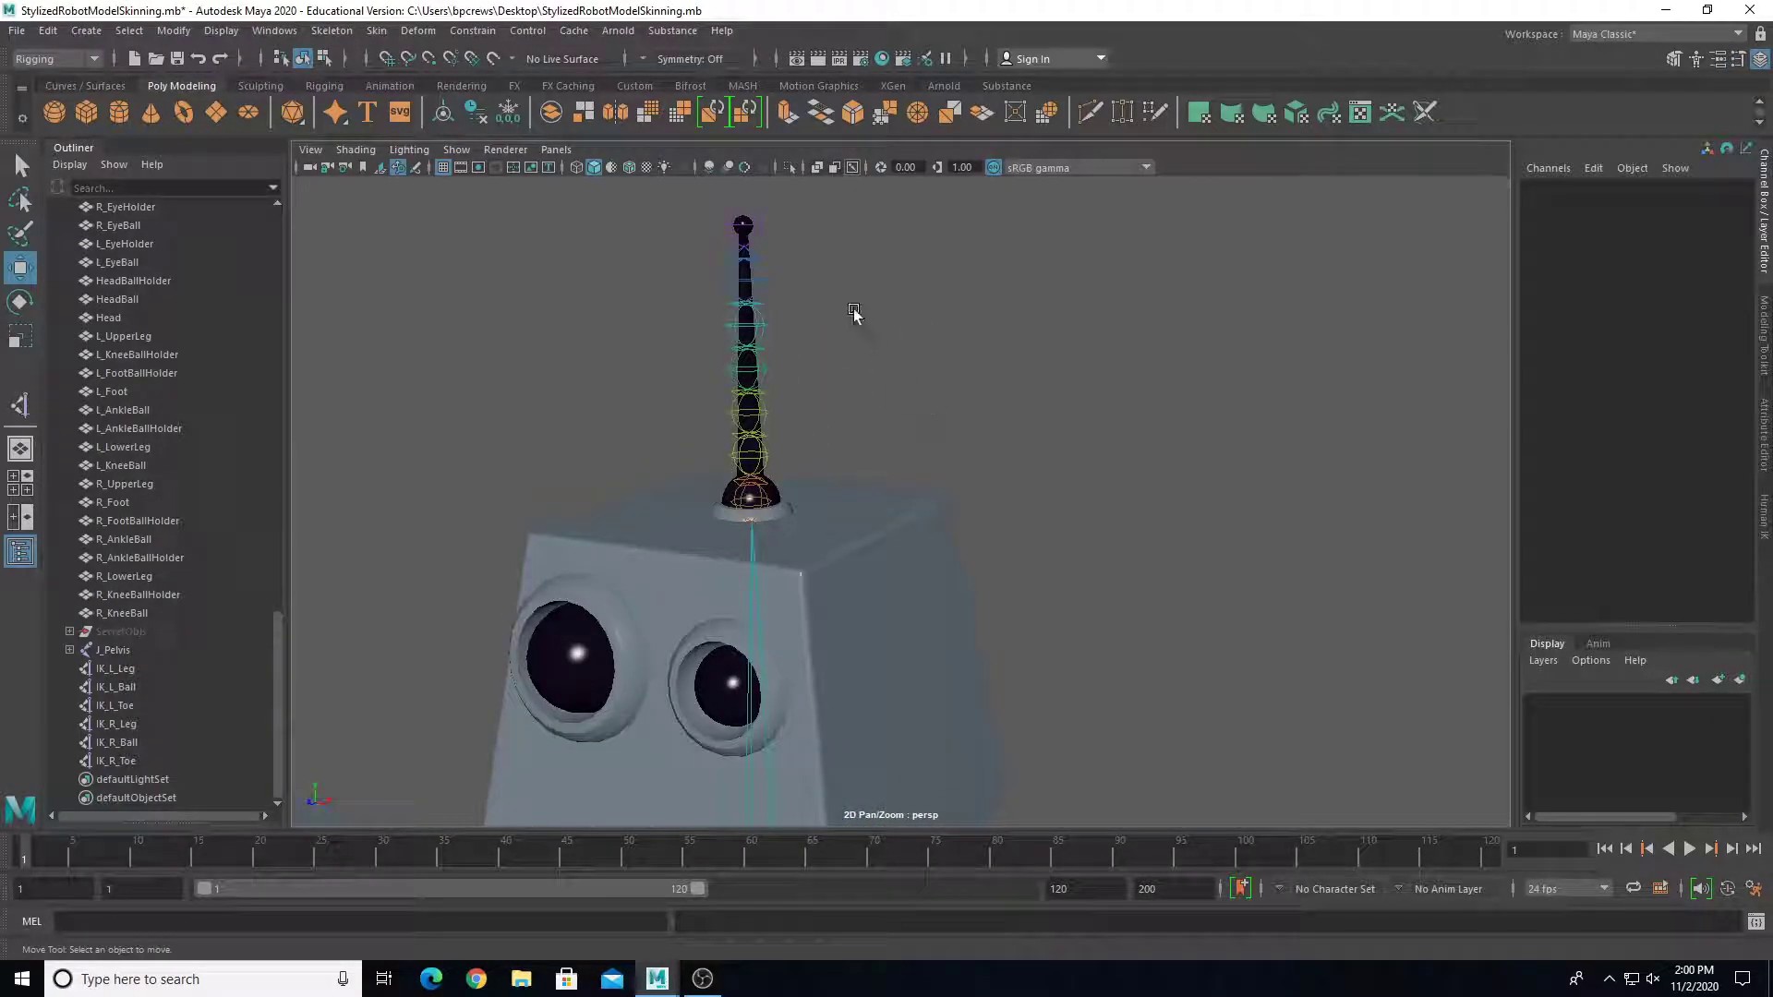
click(761, 459)
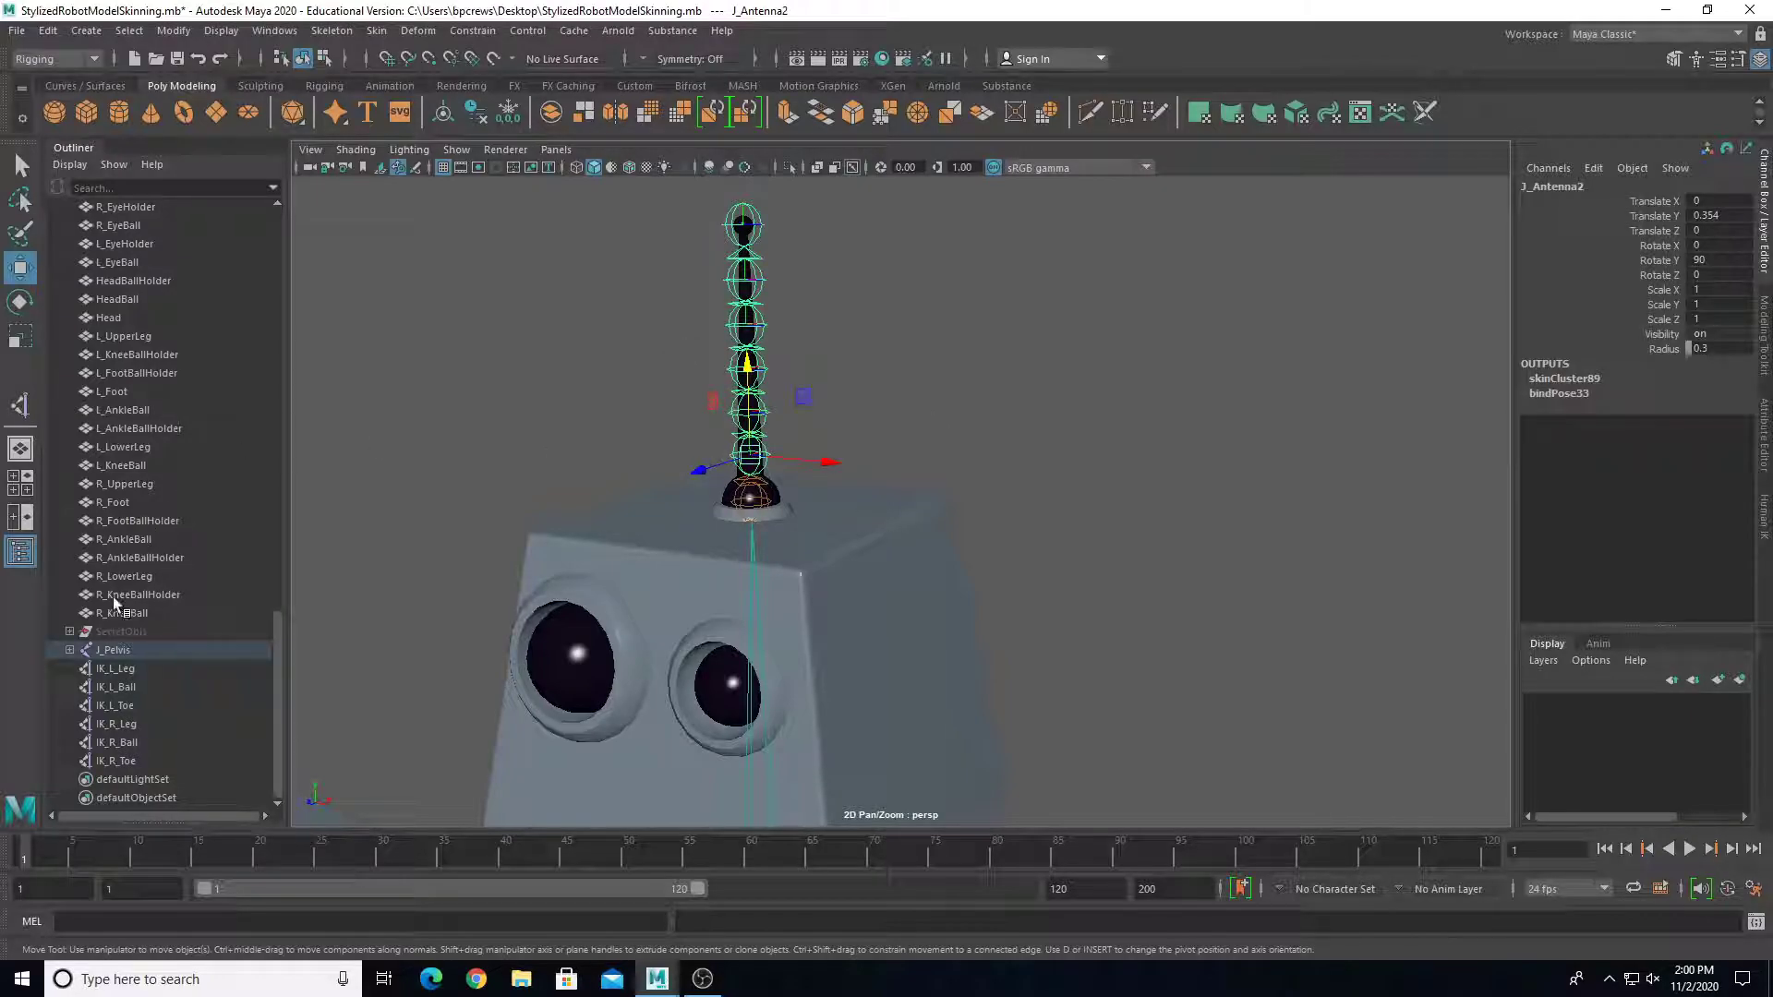
shift+click(70, 650)
scroll(148, 600, down, 5)
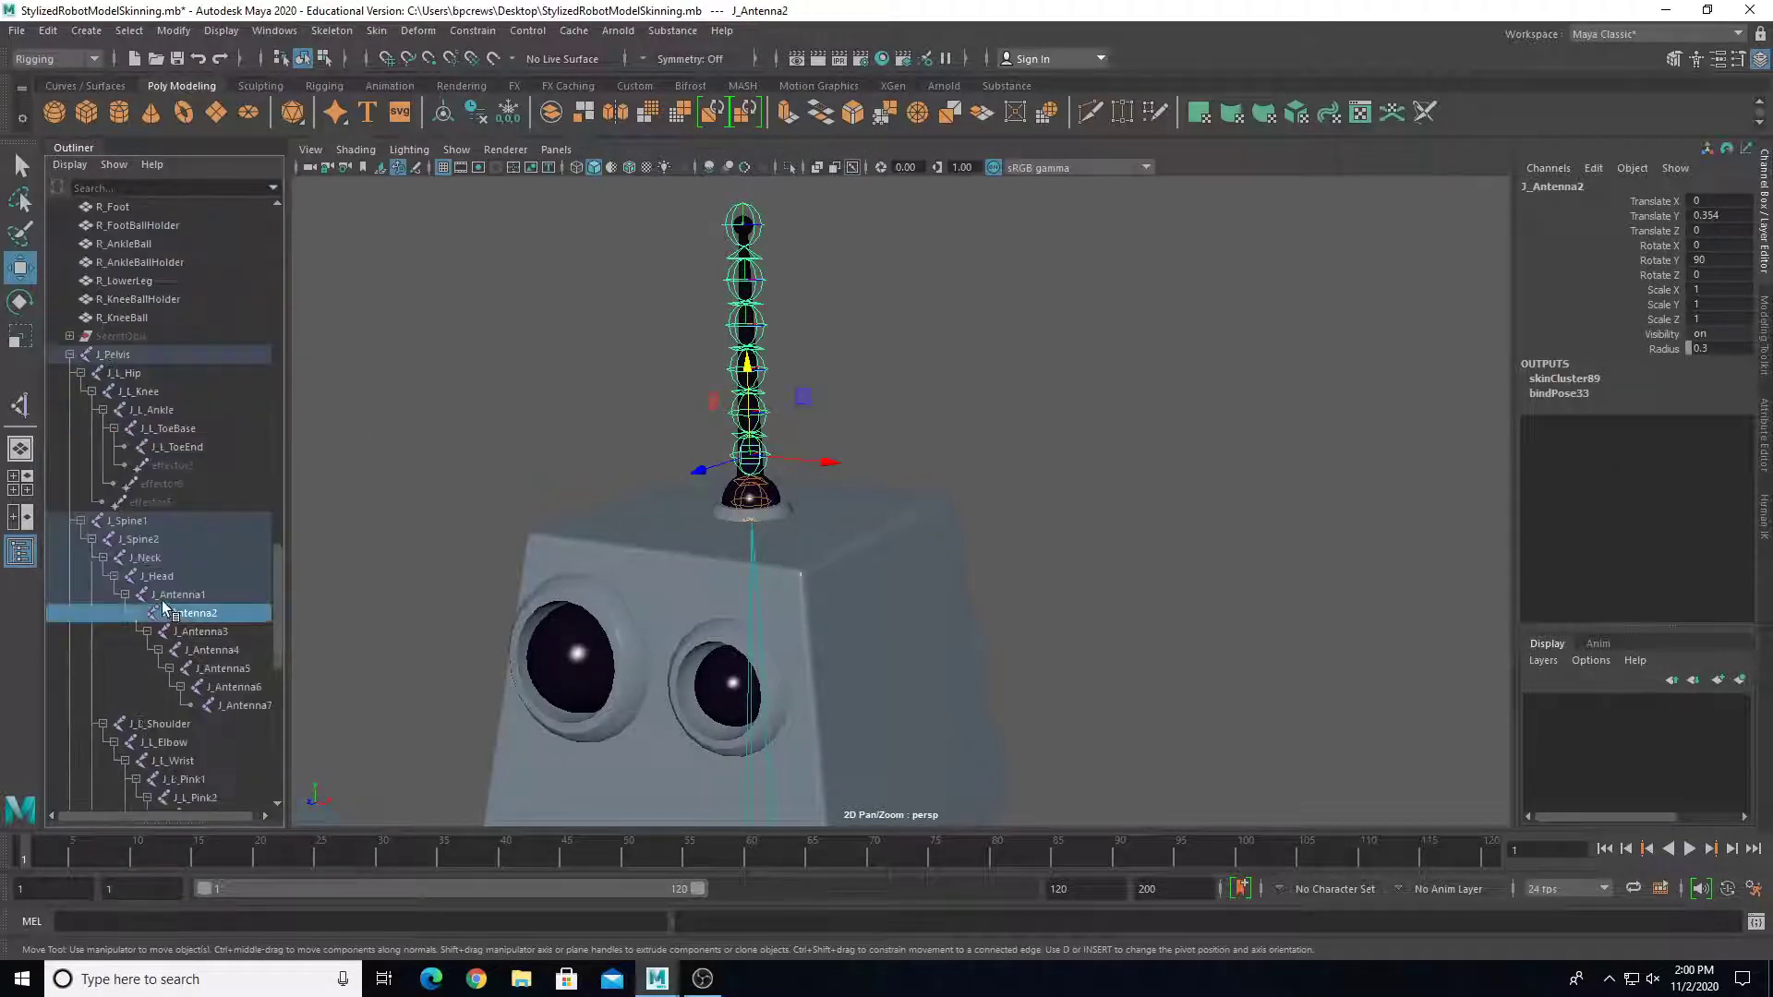
scroll(166, 600, down, 3)
Step: Select the six antenna joints J_Antenna2 through J_Antenna7 together
ctrl+click(207, 483)
ctrl+click(214, 501)
ctrl+click(237, 538)
ctrl+click(226, 520)
click(219, 469)
ctrl+click(223, 486)
ctrl+click(212, 501)
ctrl+click(222, 520)
ctrl+click(233, 539)
ctrl+click(244, 557)
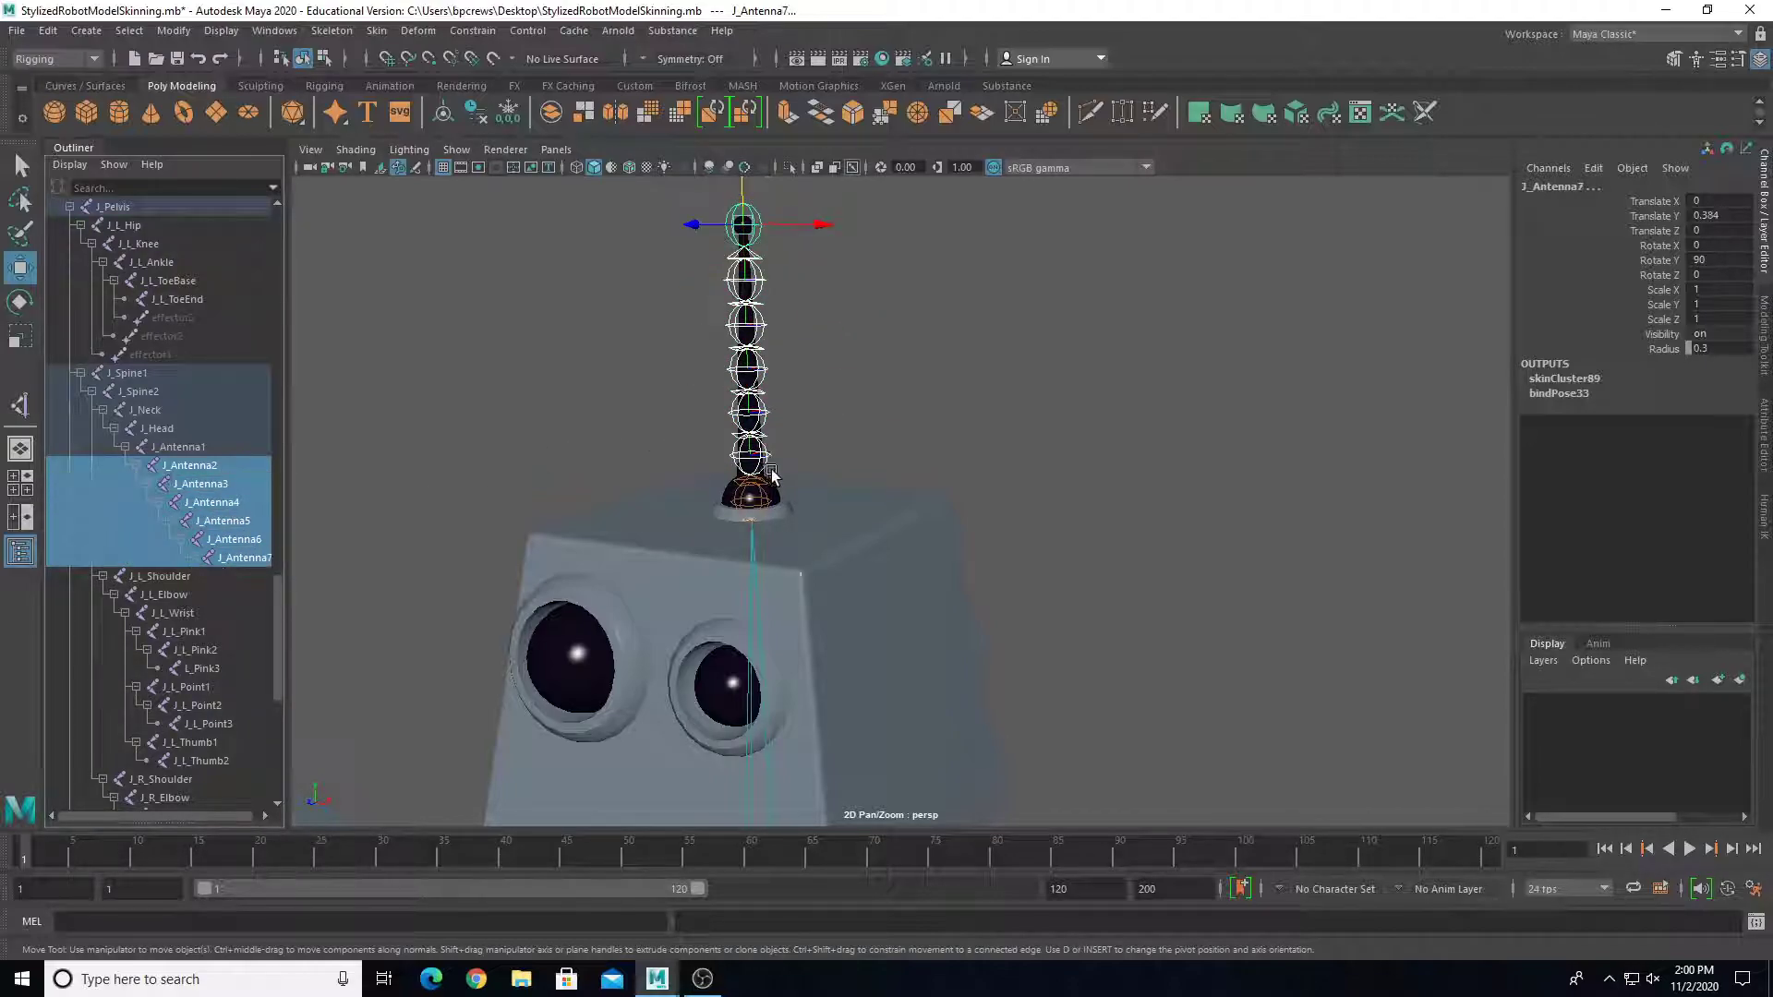
Step: Test bending the antenna by rotating the selected joints J_Antenna2 to J_Antenna7 together, and undo the rotations
scroll(771, 474, down, 2)
key(e)
drag(826, 226, 775, 218)
mouse_move(655, 344)
mouse_down()
mouse_move(704, 384)
mouse_move(613, 317)
mouse_move(653, 322)
mouse_up()
key(ctrl+z)
key(ctrl+z)
key(ctrl+z)
alt+drag(757, 480, 830, 501)
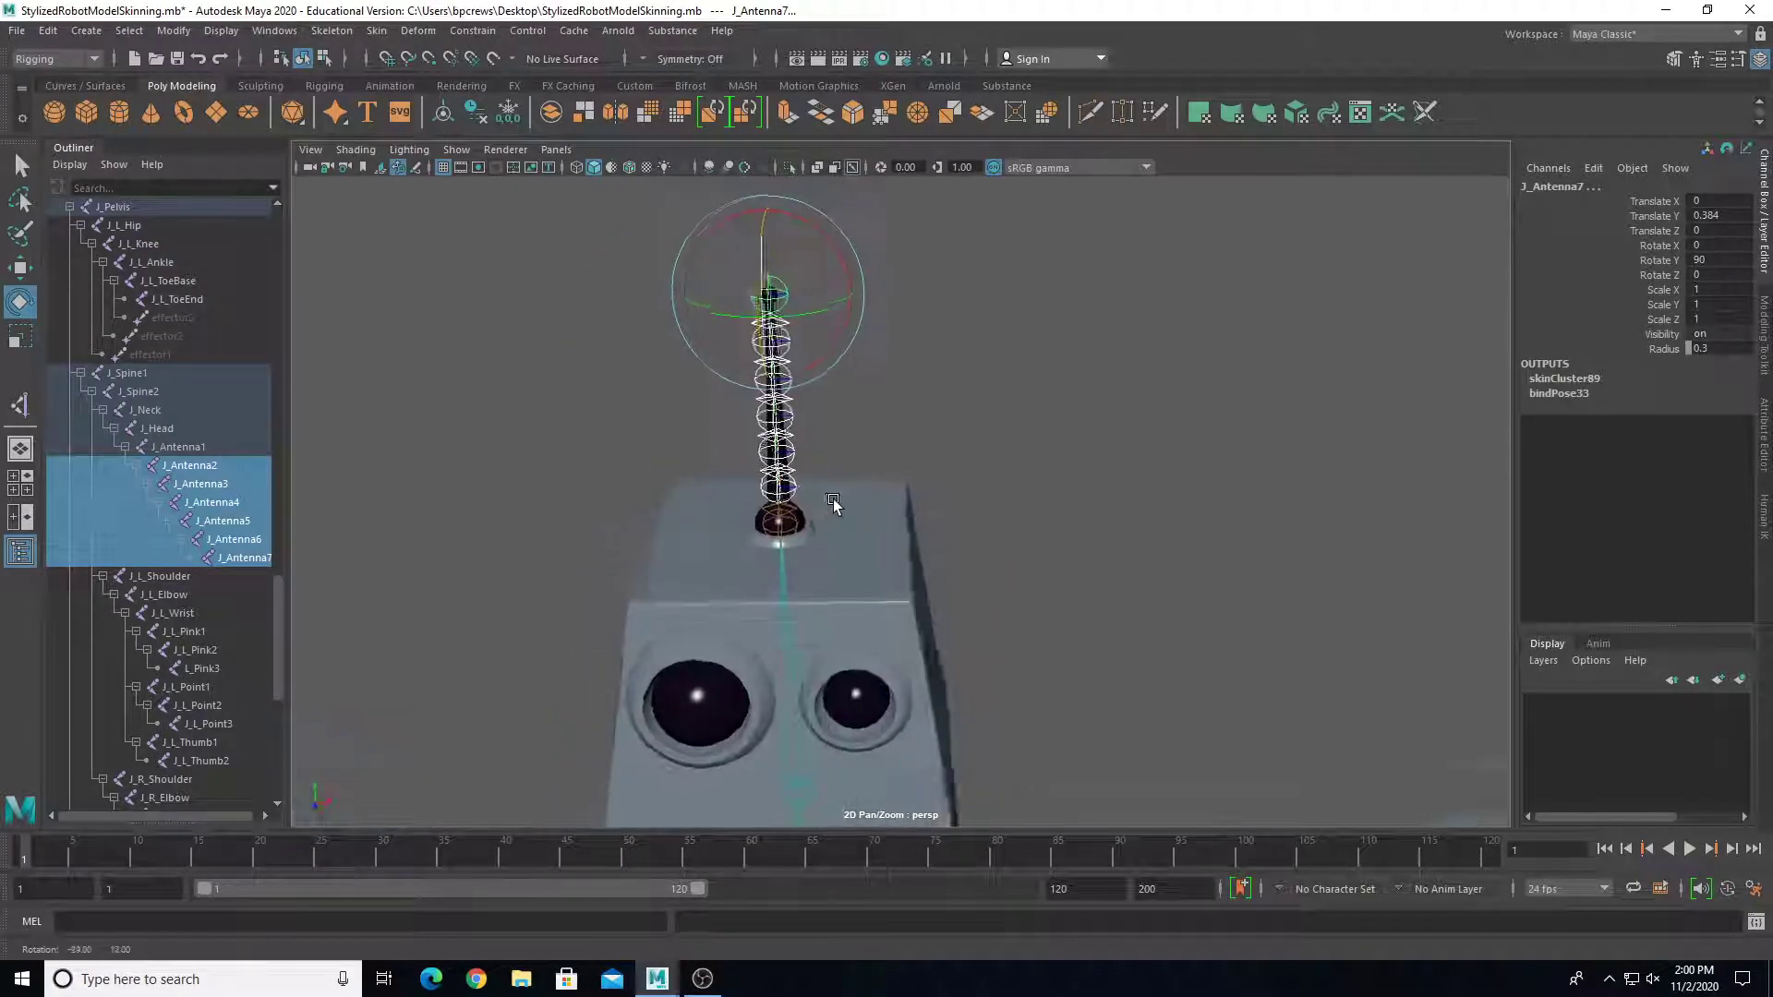
alt+drag(1044, 518, 982, 487)
mouse_move(816, 234)
mouse_down()
mouse_move(805, 203)
mouse_move(828, 246)
mouse_up()
key(ctrl+z)
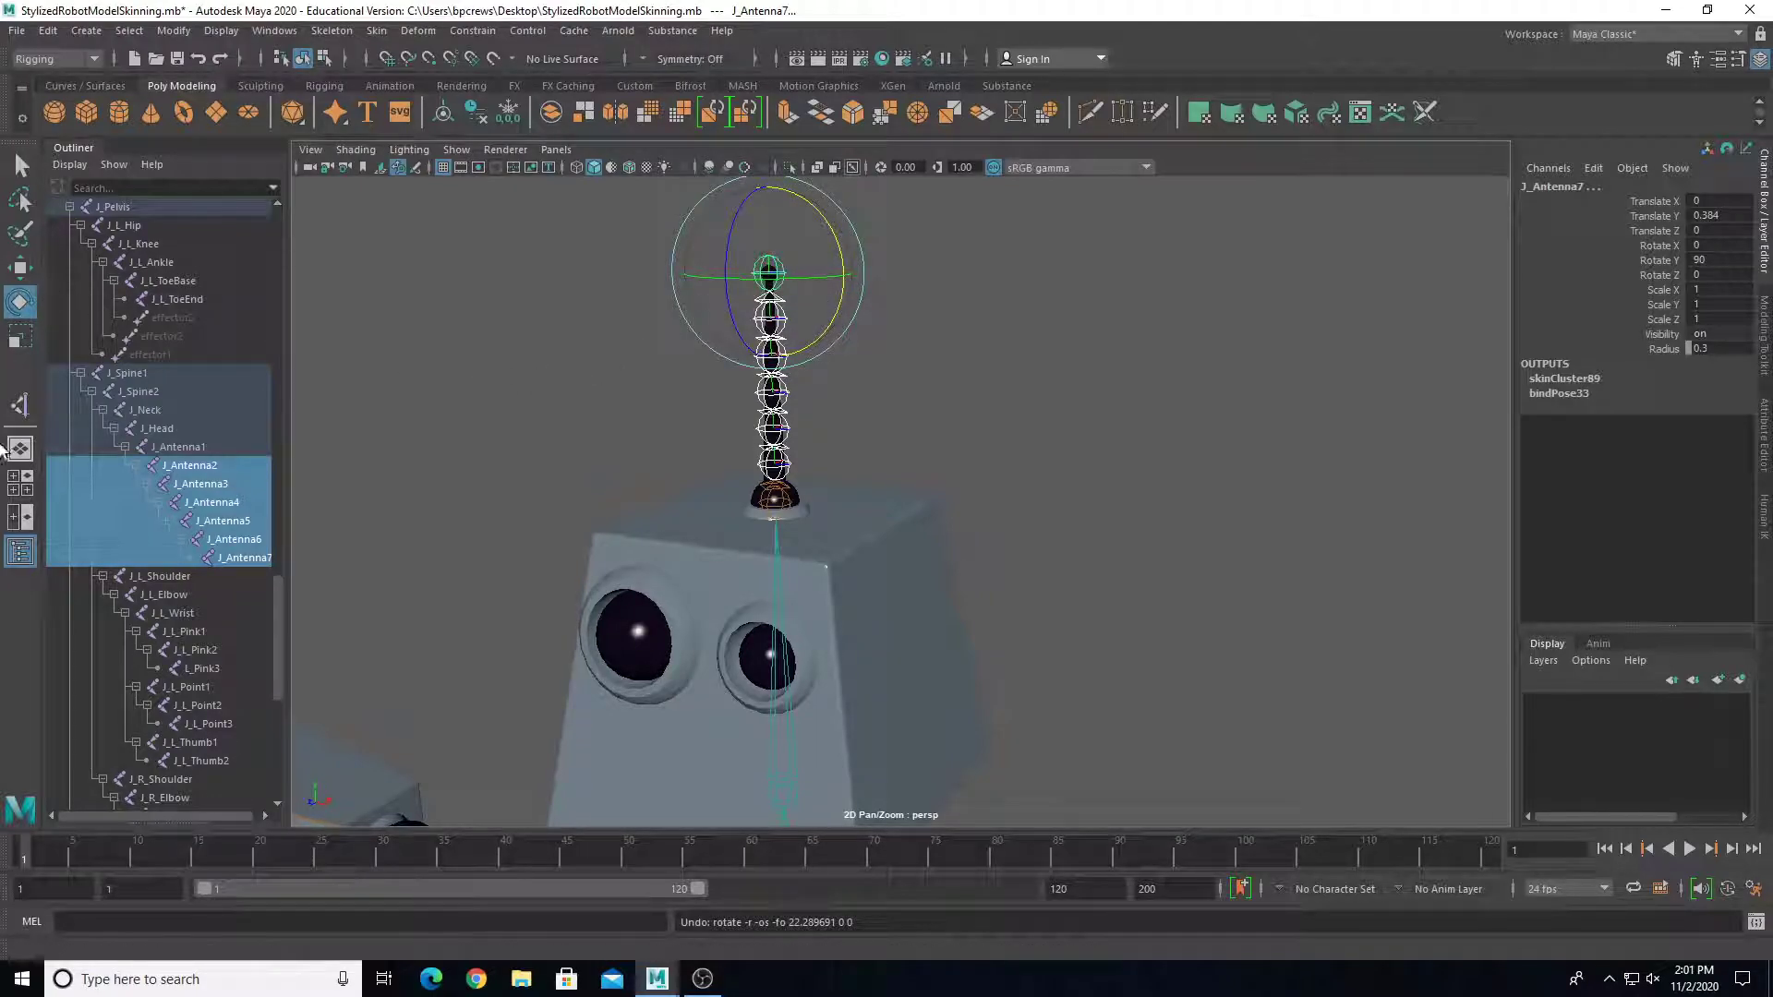
Step: Select IK_L_Leg and examine how its rotate-plane handle sits on the left leg
click(332, 31)
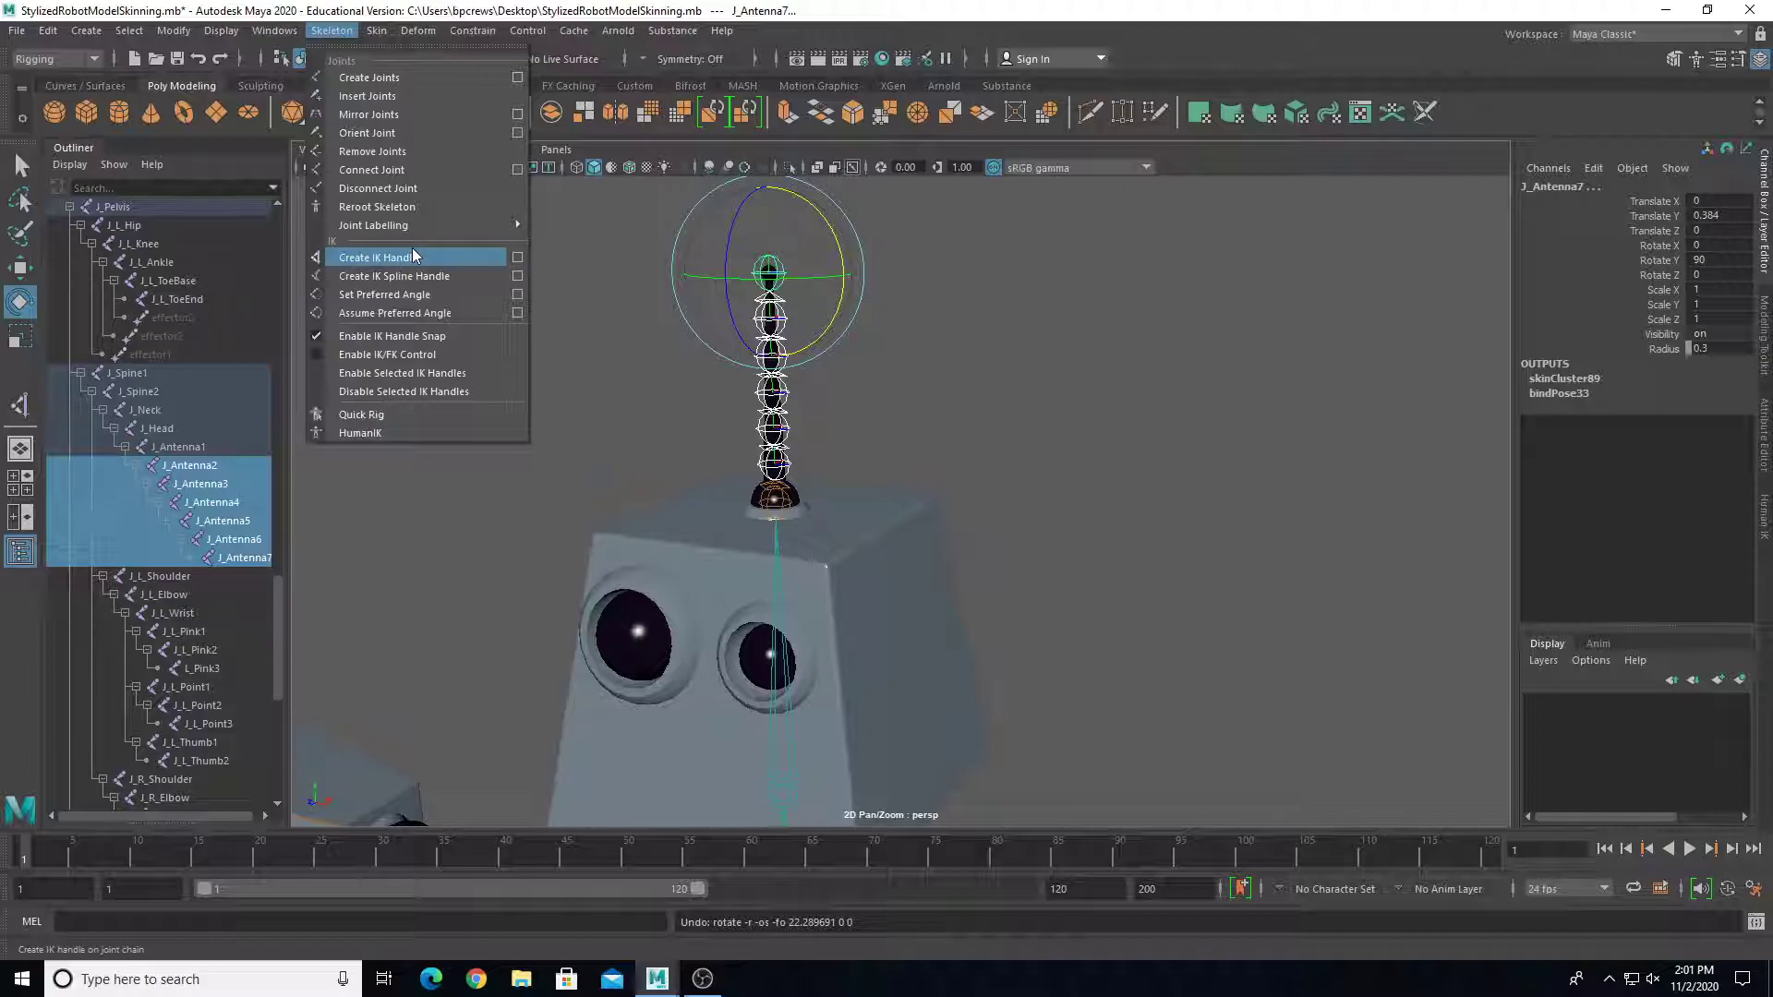
alt+middle_drag(842, 366, 890, 134)
scroll(1040, 530, down, 4)
alt+middle_drag(1040, 530, 1127, 412)
alt+drag(1127, 412, 993, 328)
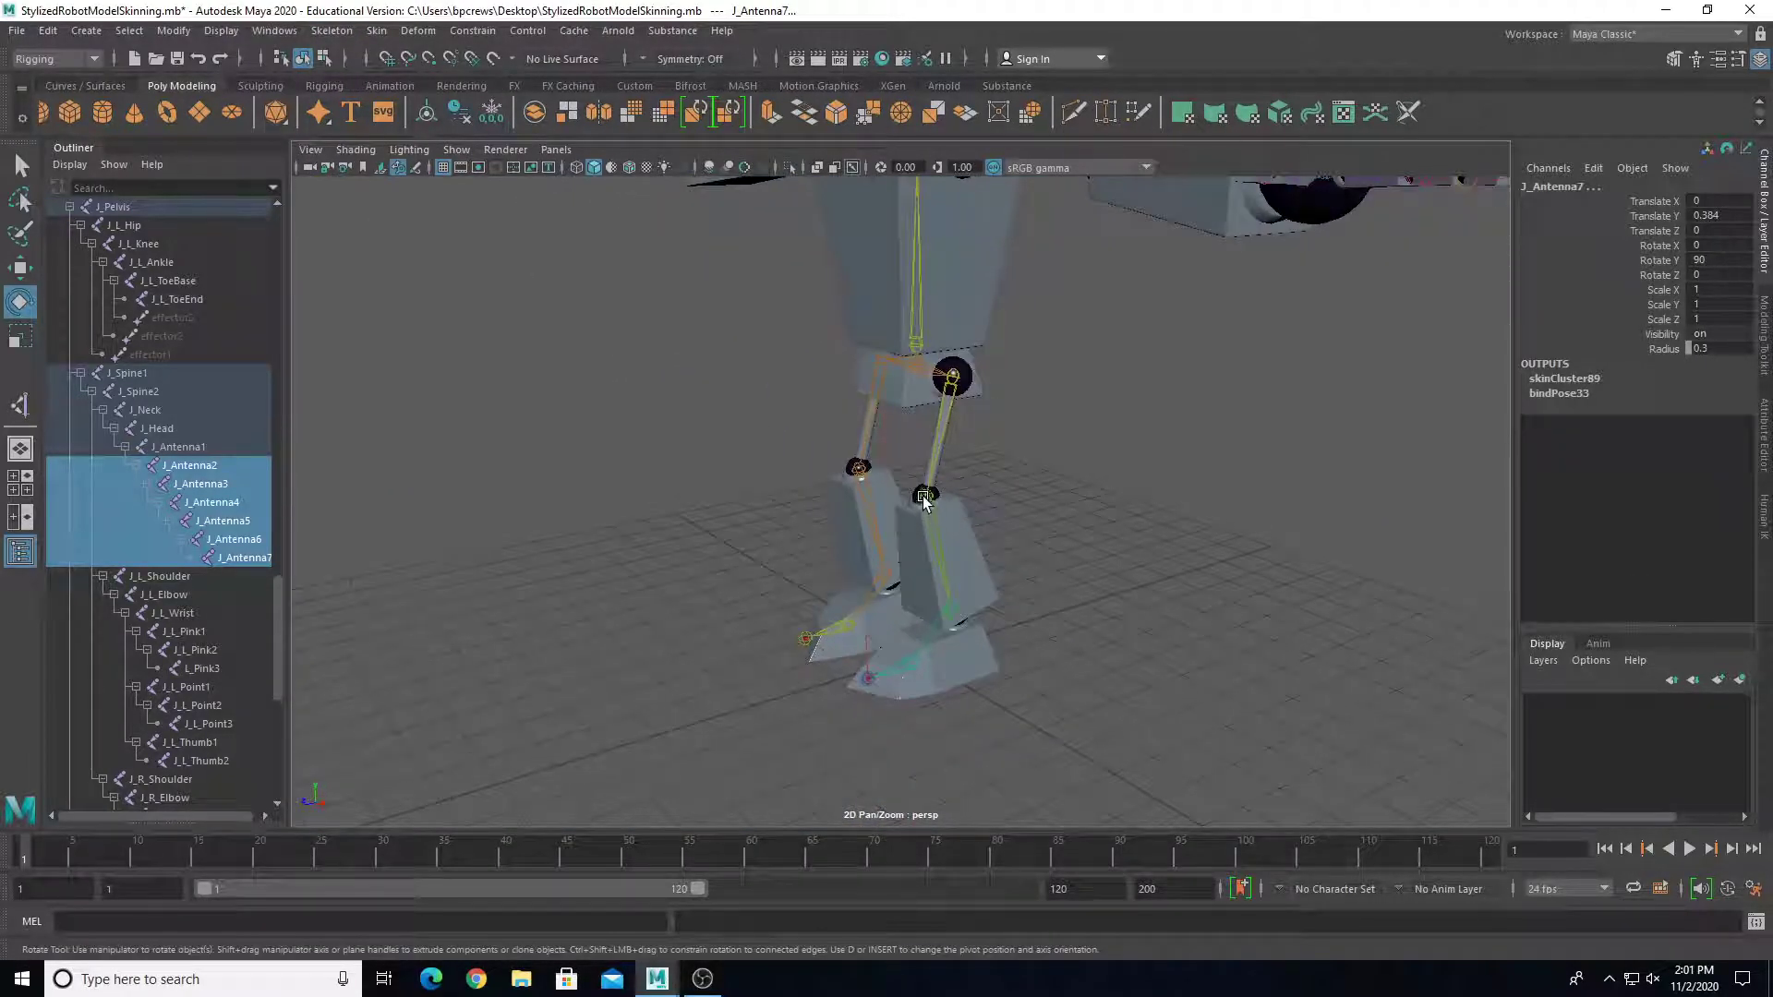
scroll(159, 702, down, 5)
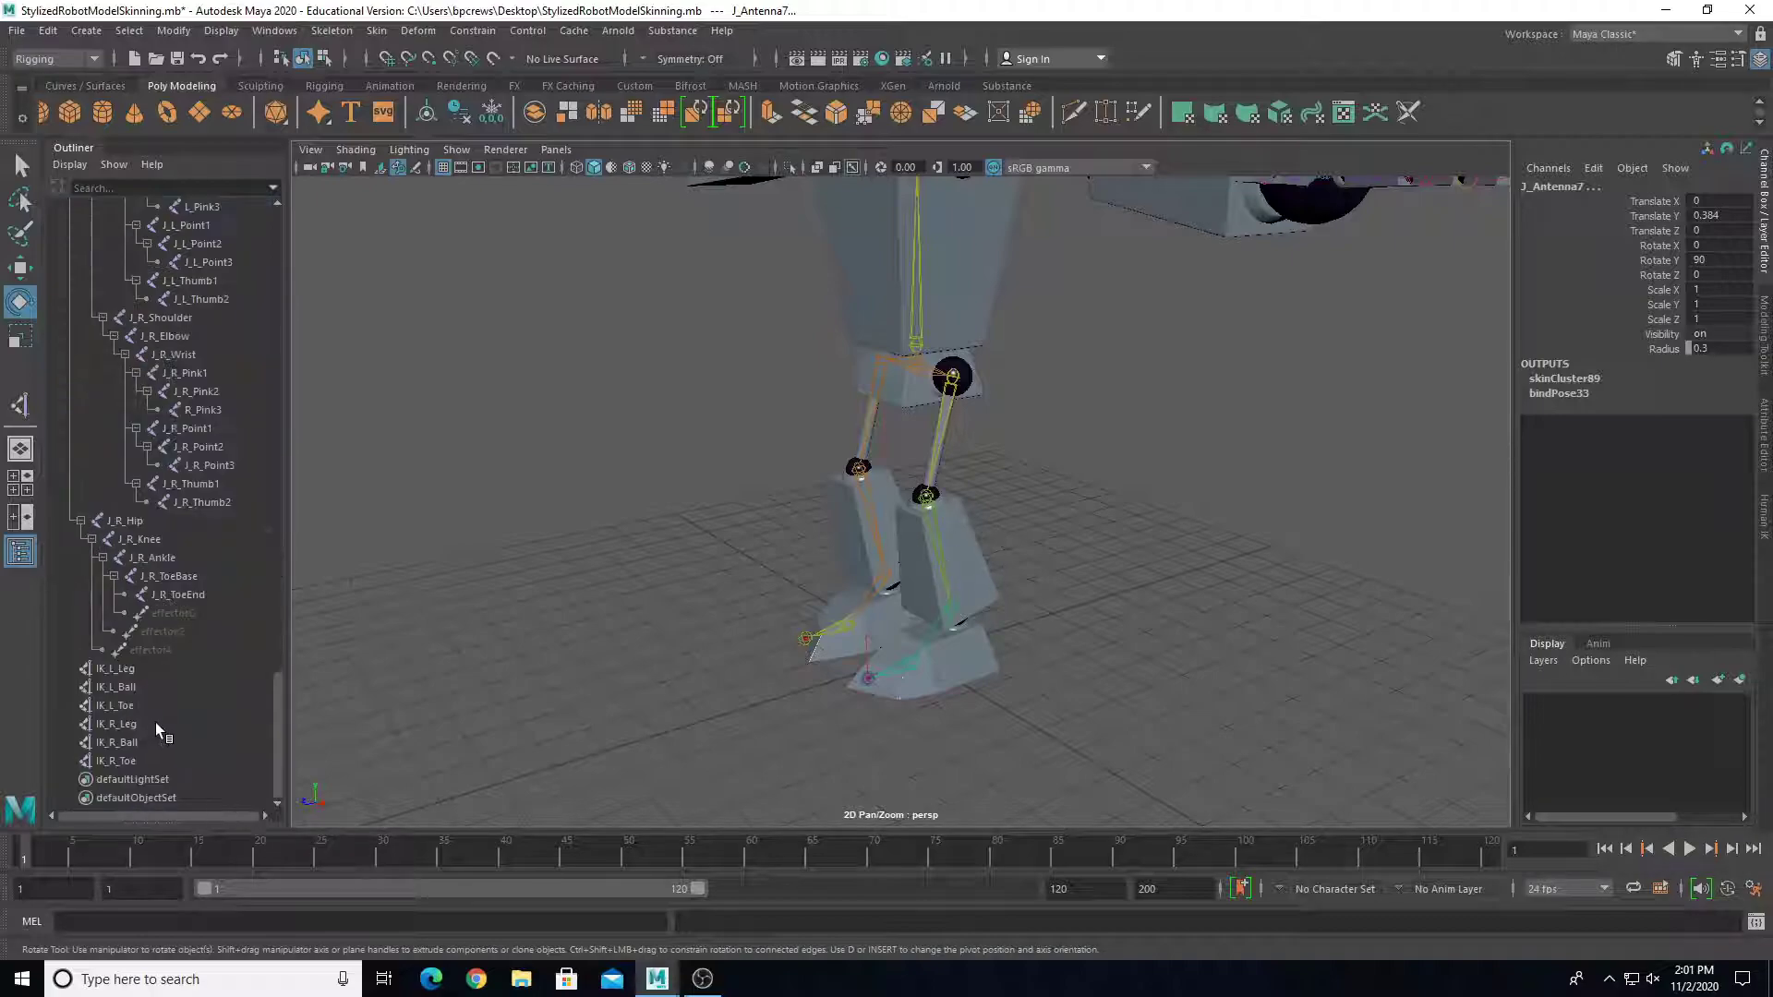
click(136, 674)
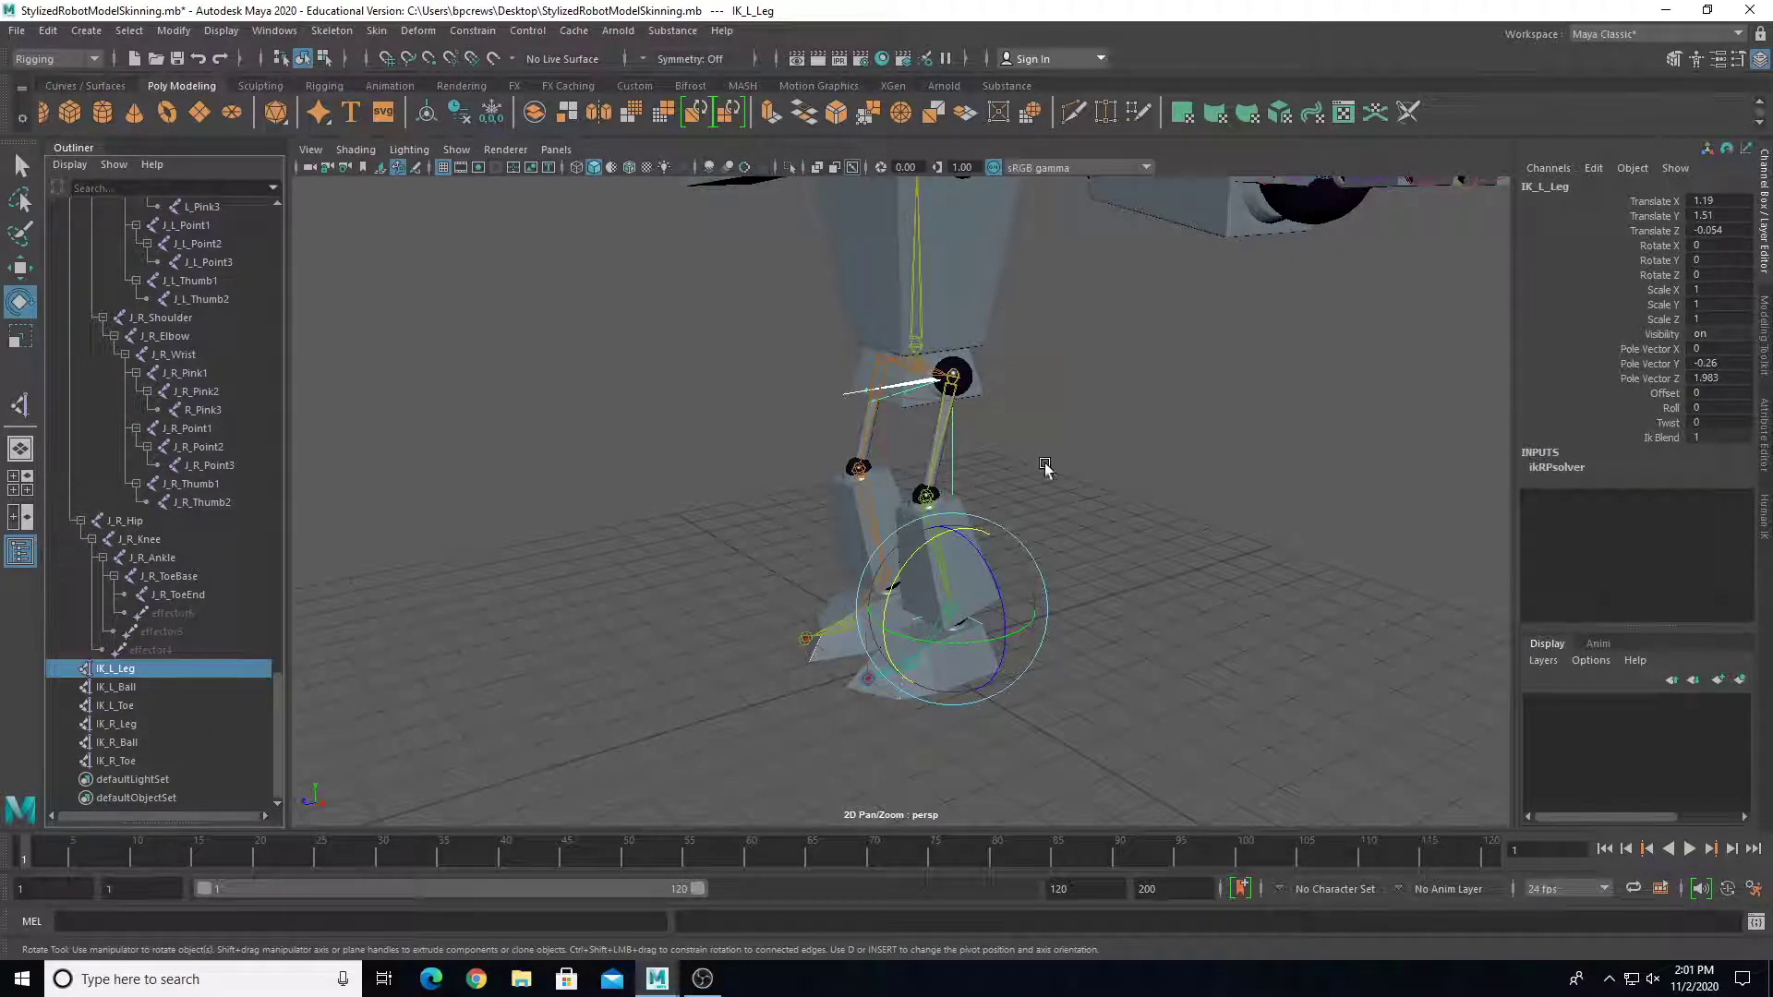
Step: Start the IK Spline Handle tool with 4 spans and the Ease in out twist type for the antenna
scroll(891, 359, down, 3)
alt+drag(834, 285, 811, 526)
scroll(811, 526, up, 5)
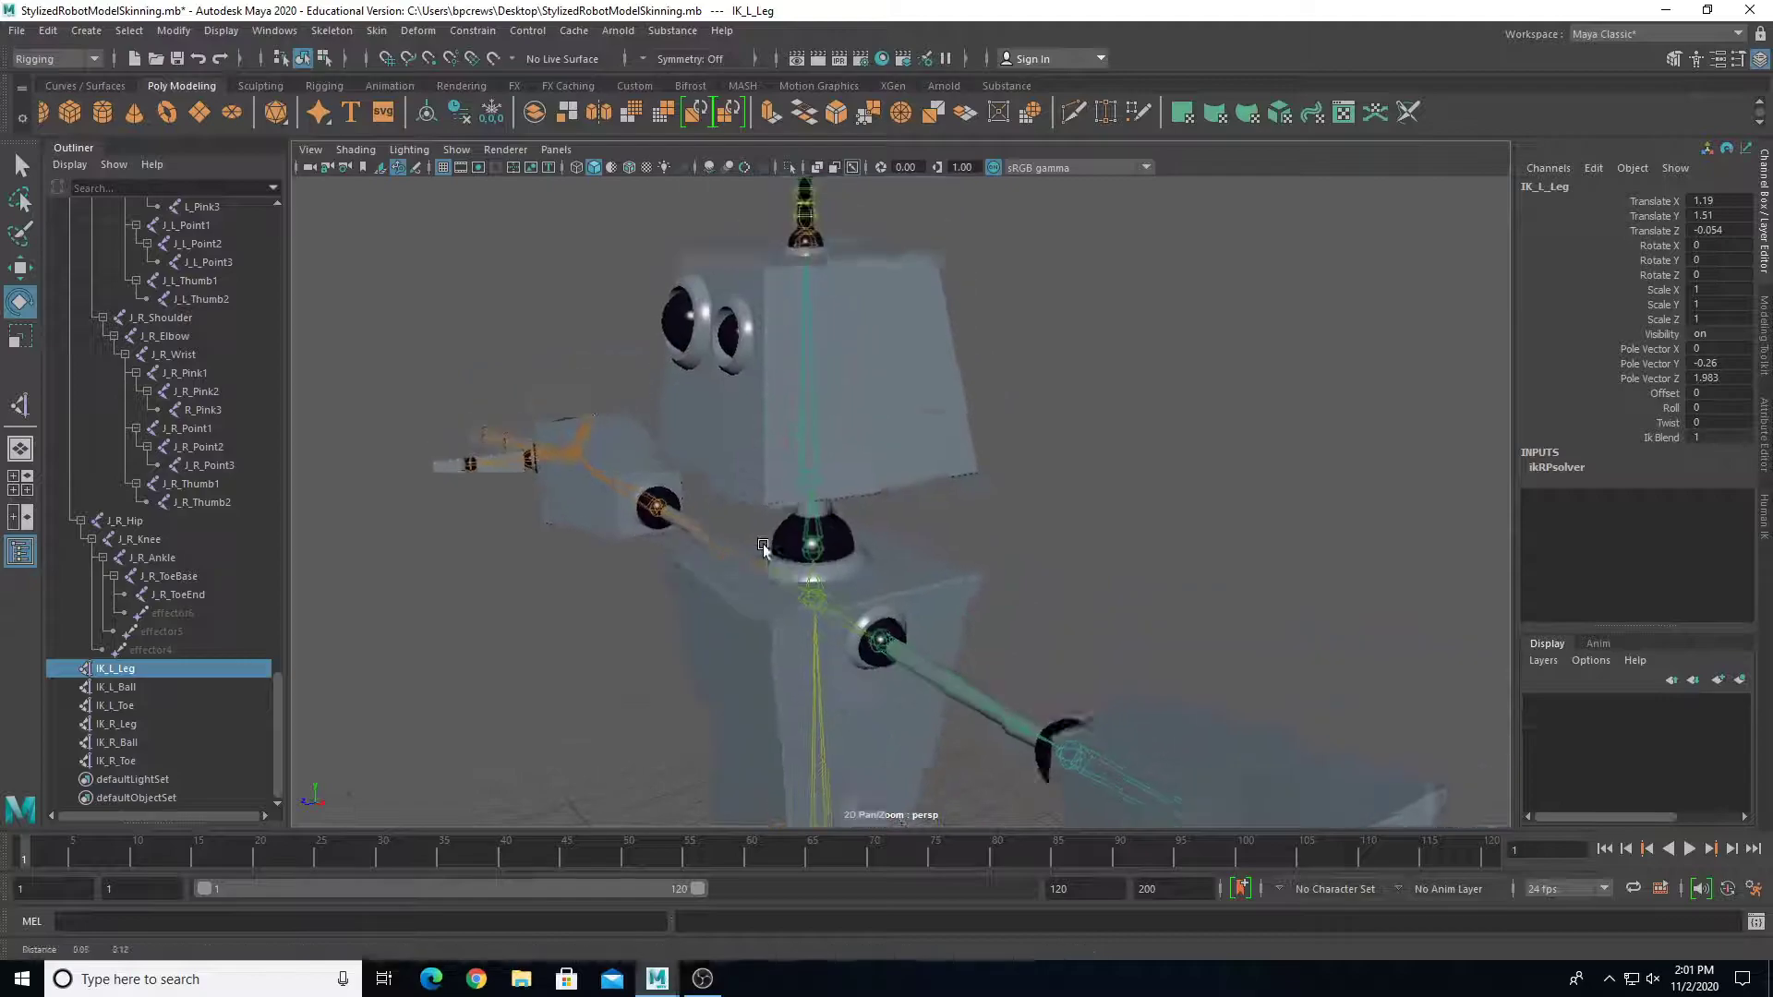
alt+drag(776, 628, 826, 624)
alt+middle_drag(826, 622, 800, 727)
scroll(785, 688, up, 4)
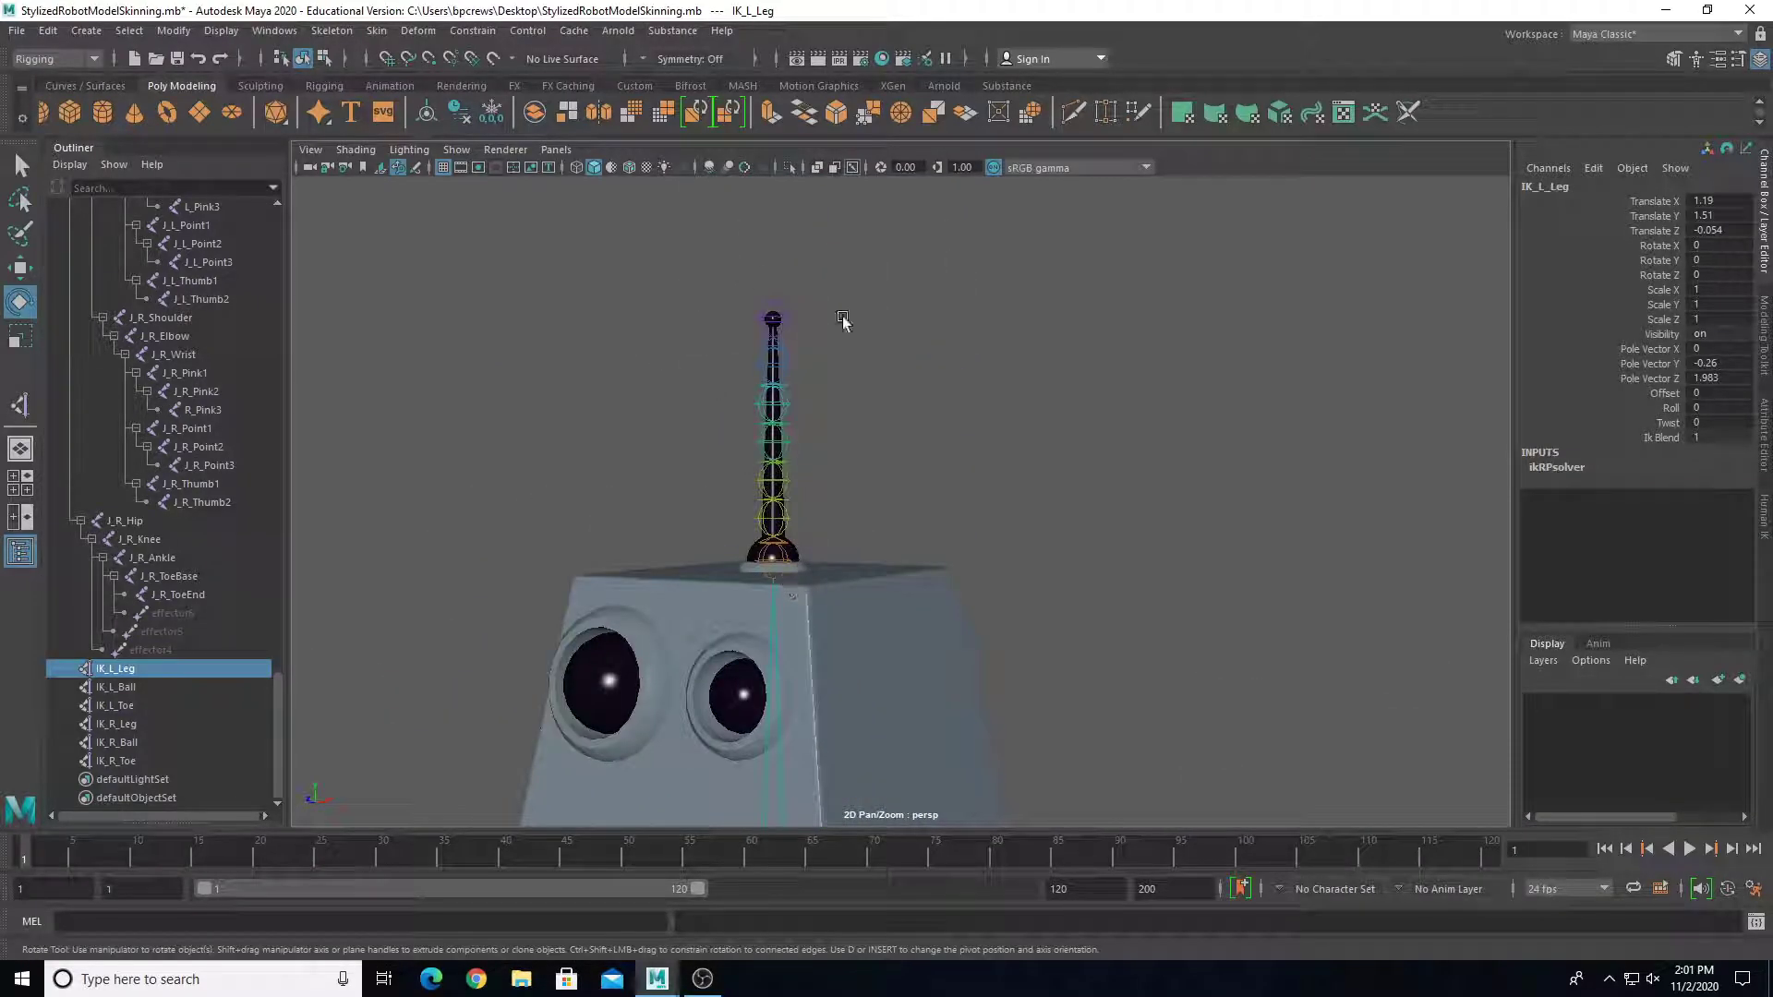
alt+drag(868, 426, 550, 262)
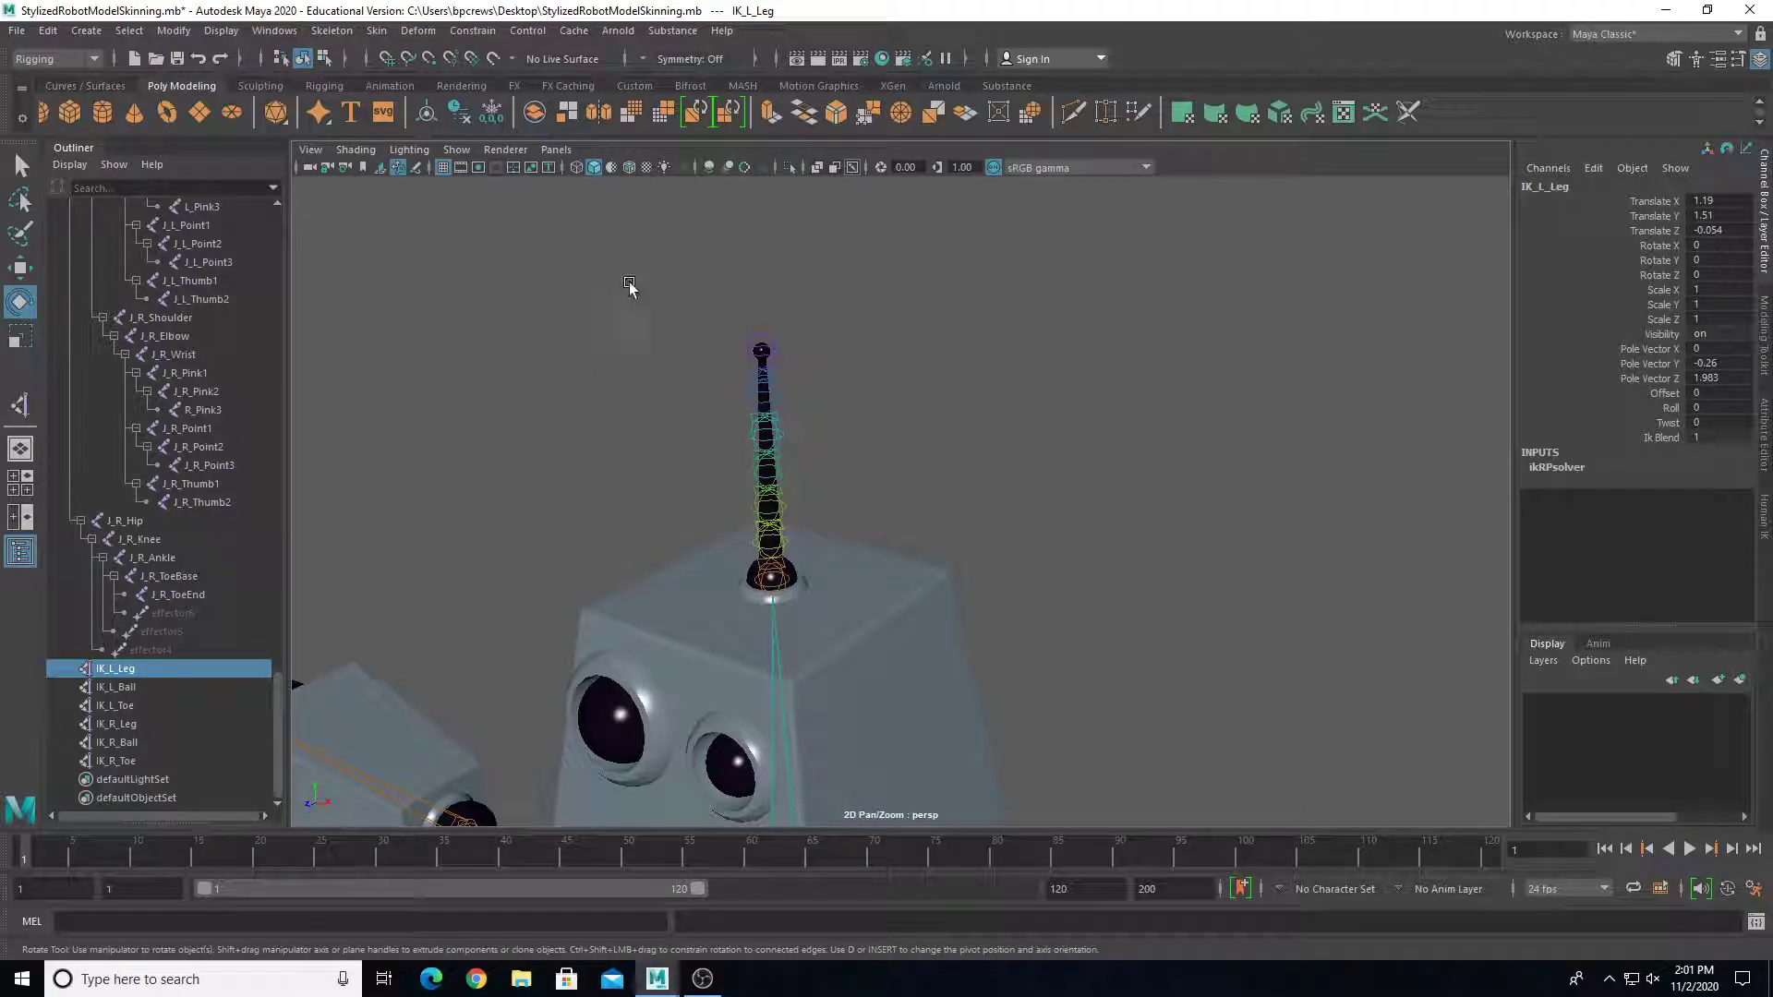
click(334, 37)
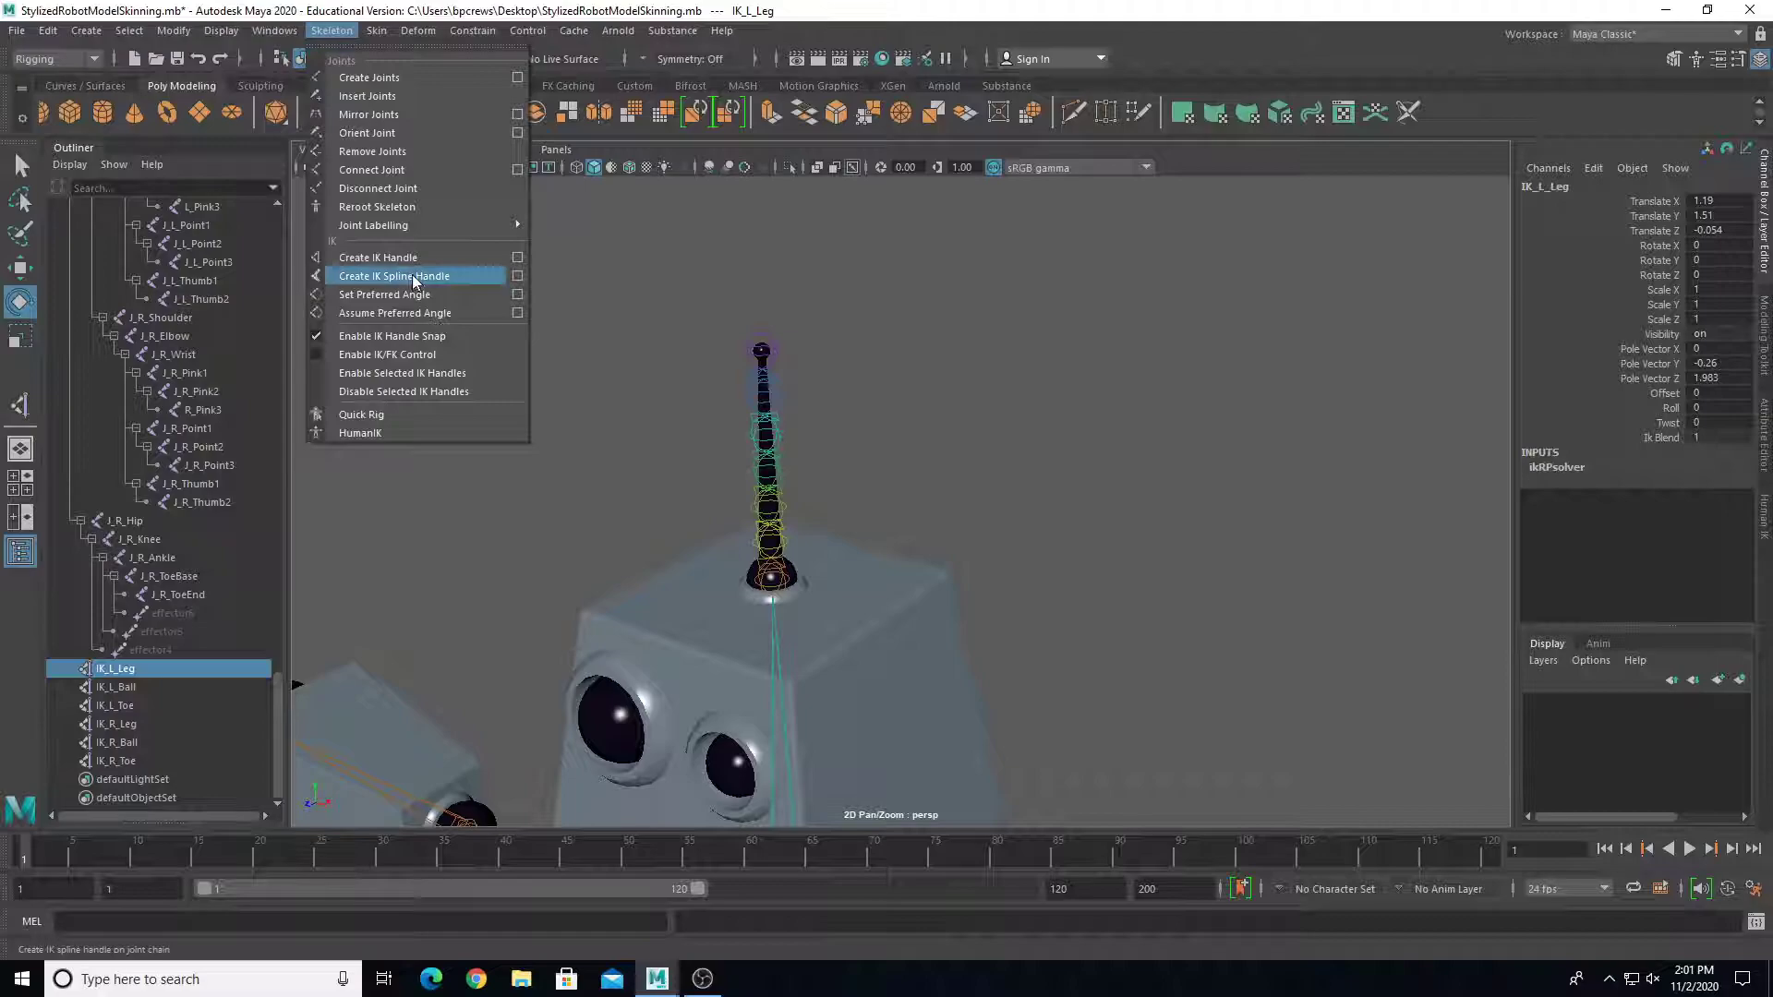
click(519, 275)
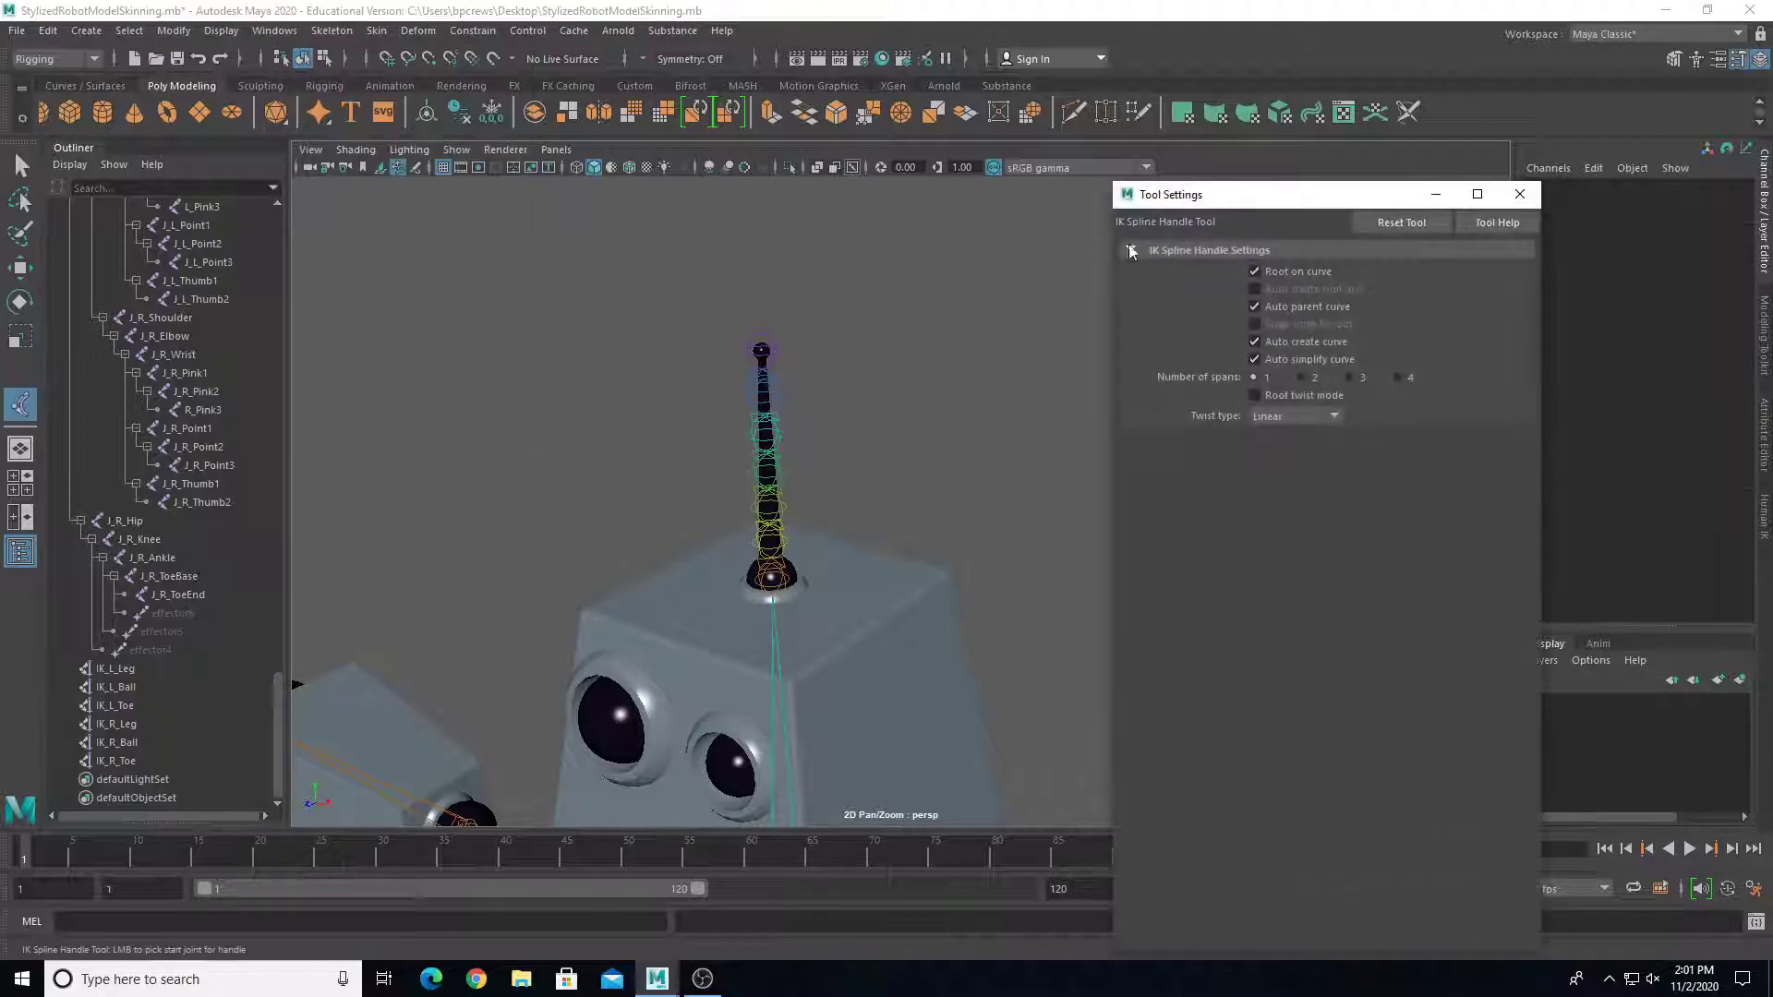
drag(1270, 200, 1426, 191)
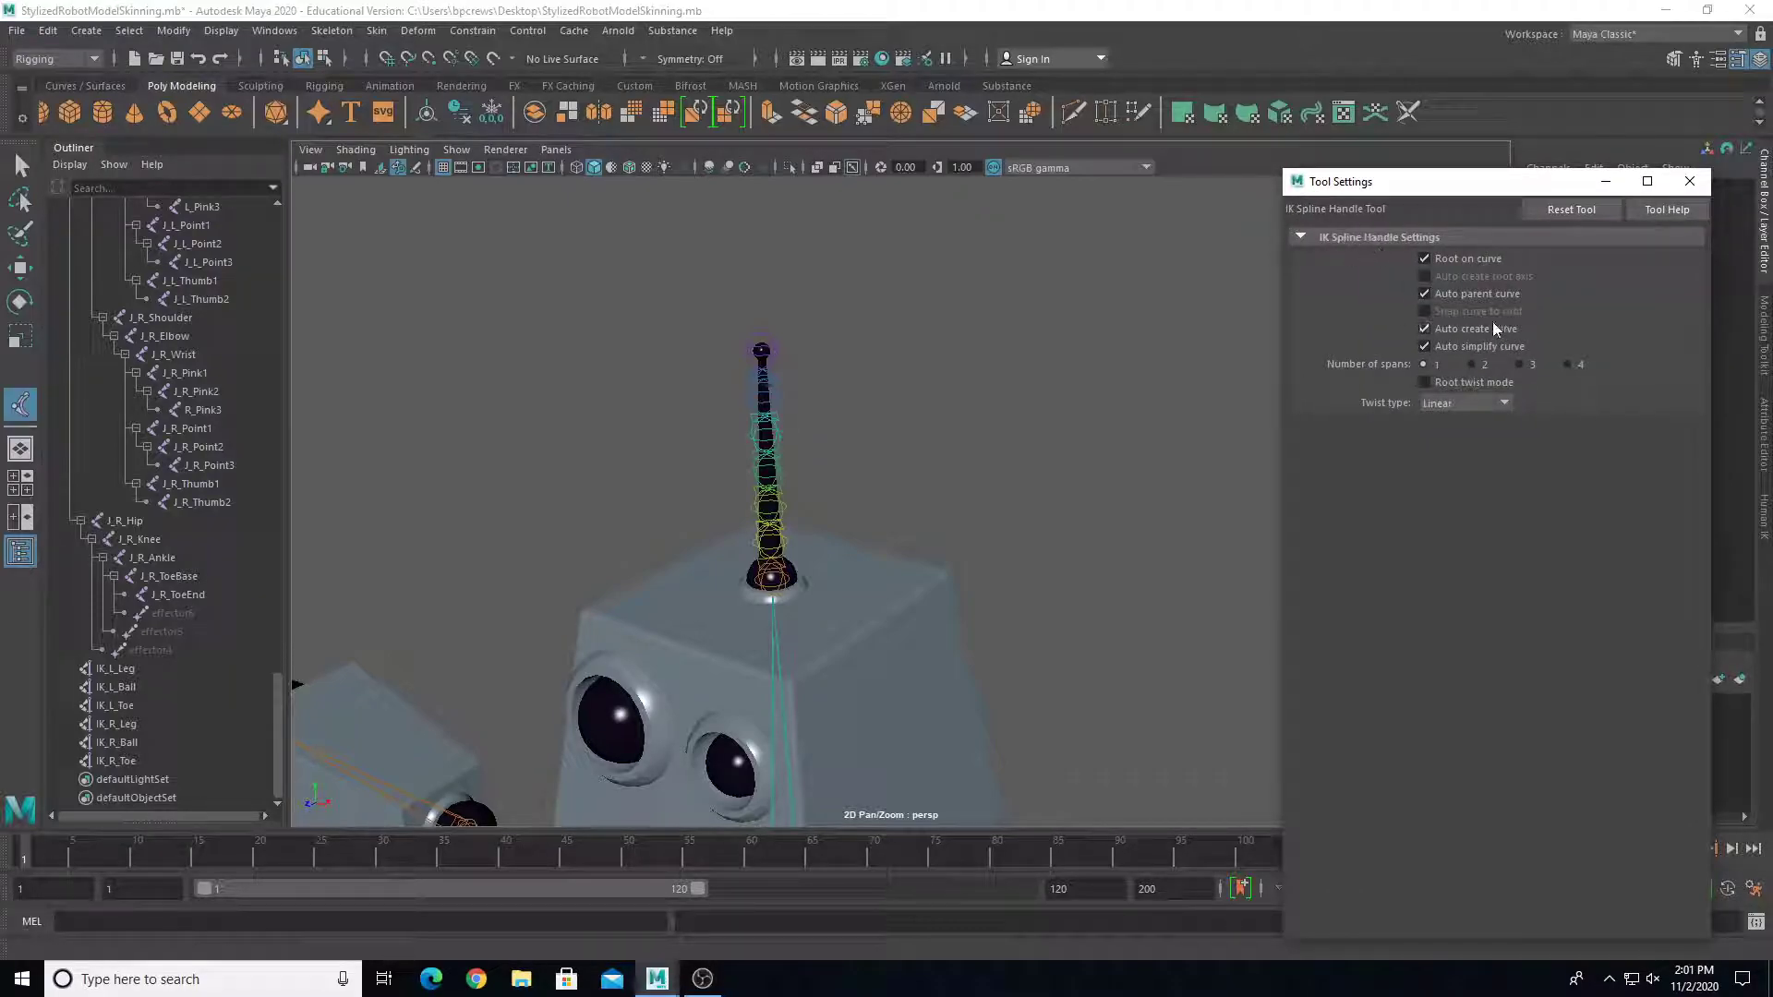
click(1558, 365)
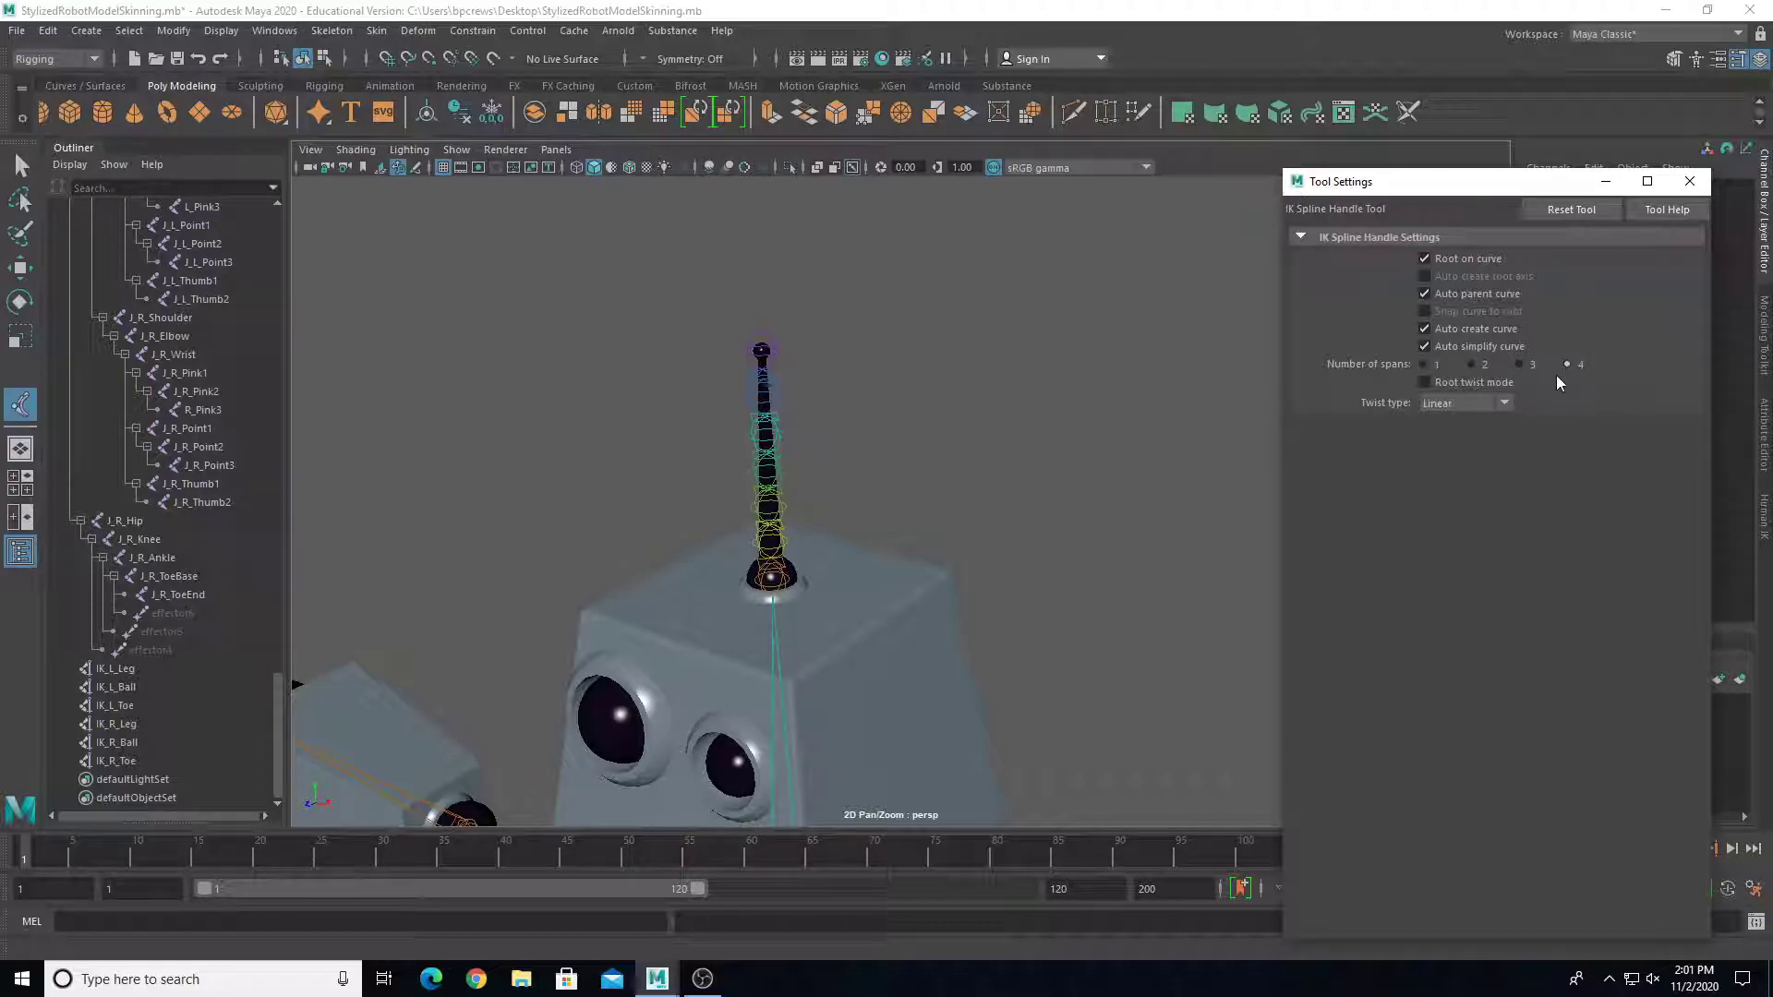
click(1501, 404)
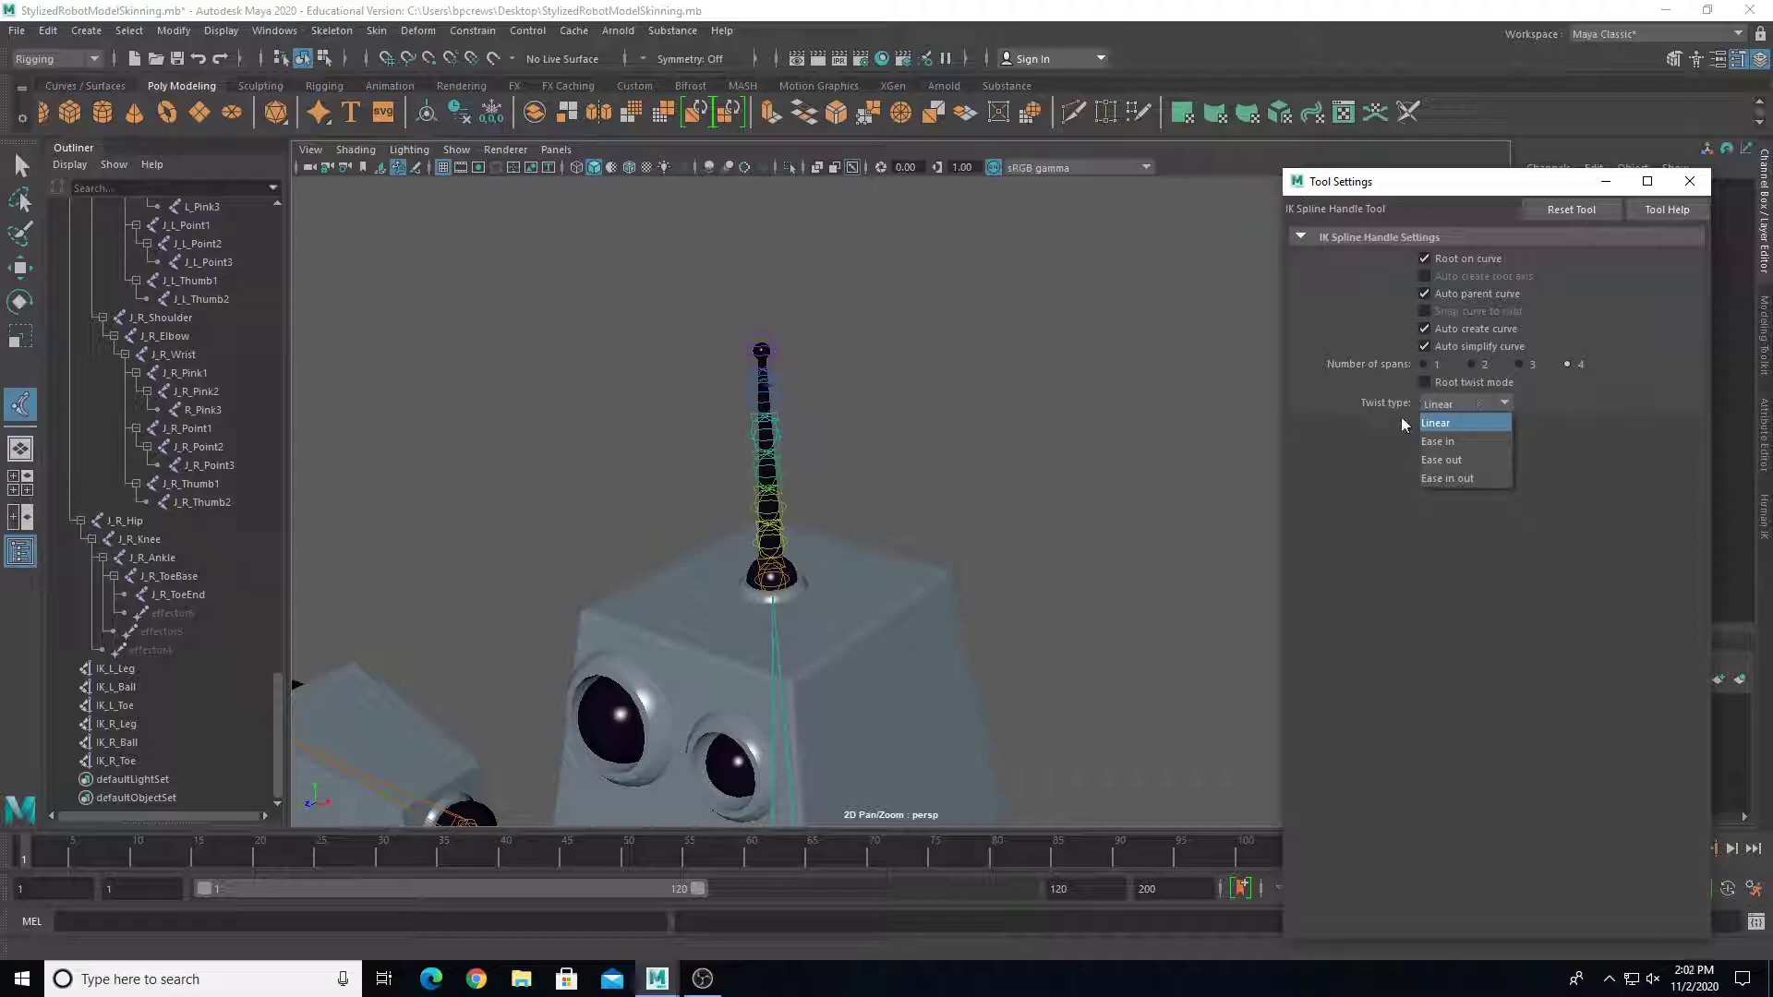
click(1454, 478)
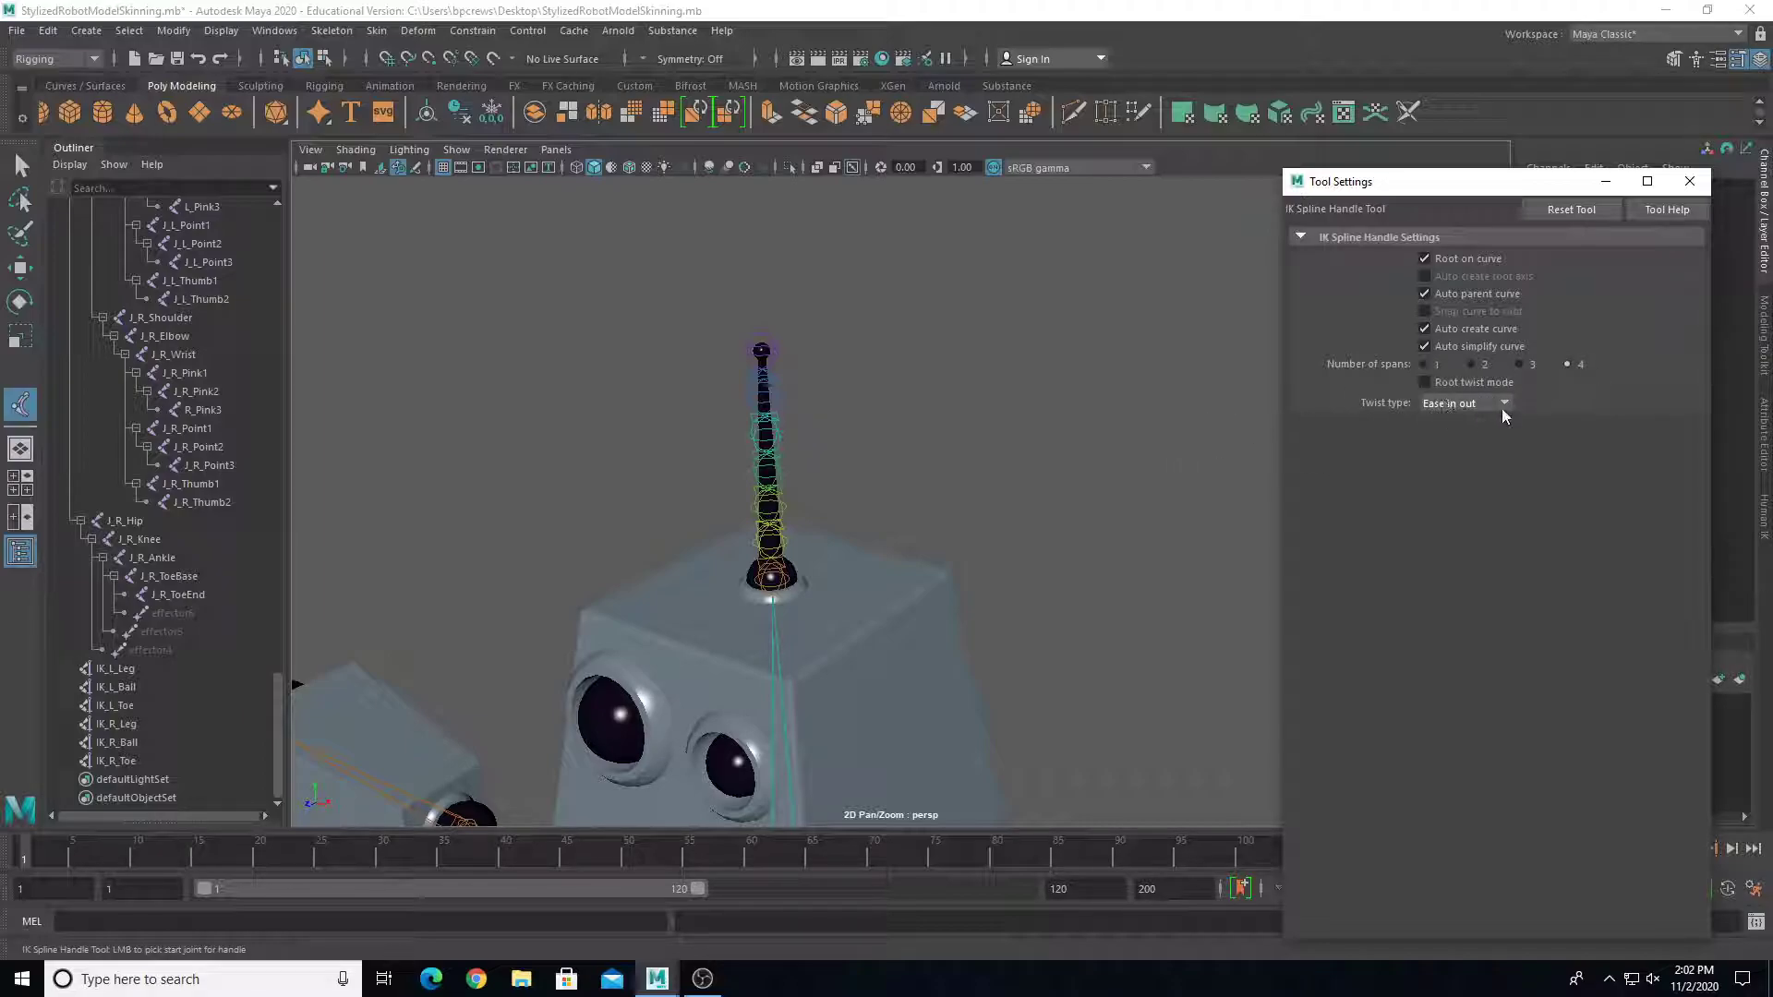
Step: Create an IK spline handle from the J_Antenna1 base joint to the antenna's tip joint and close the tool settings
alt+drag(907, 583, 604, 520)
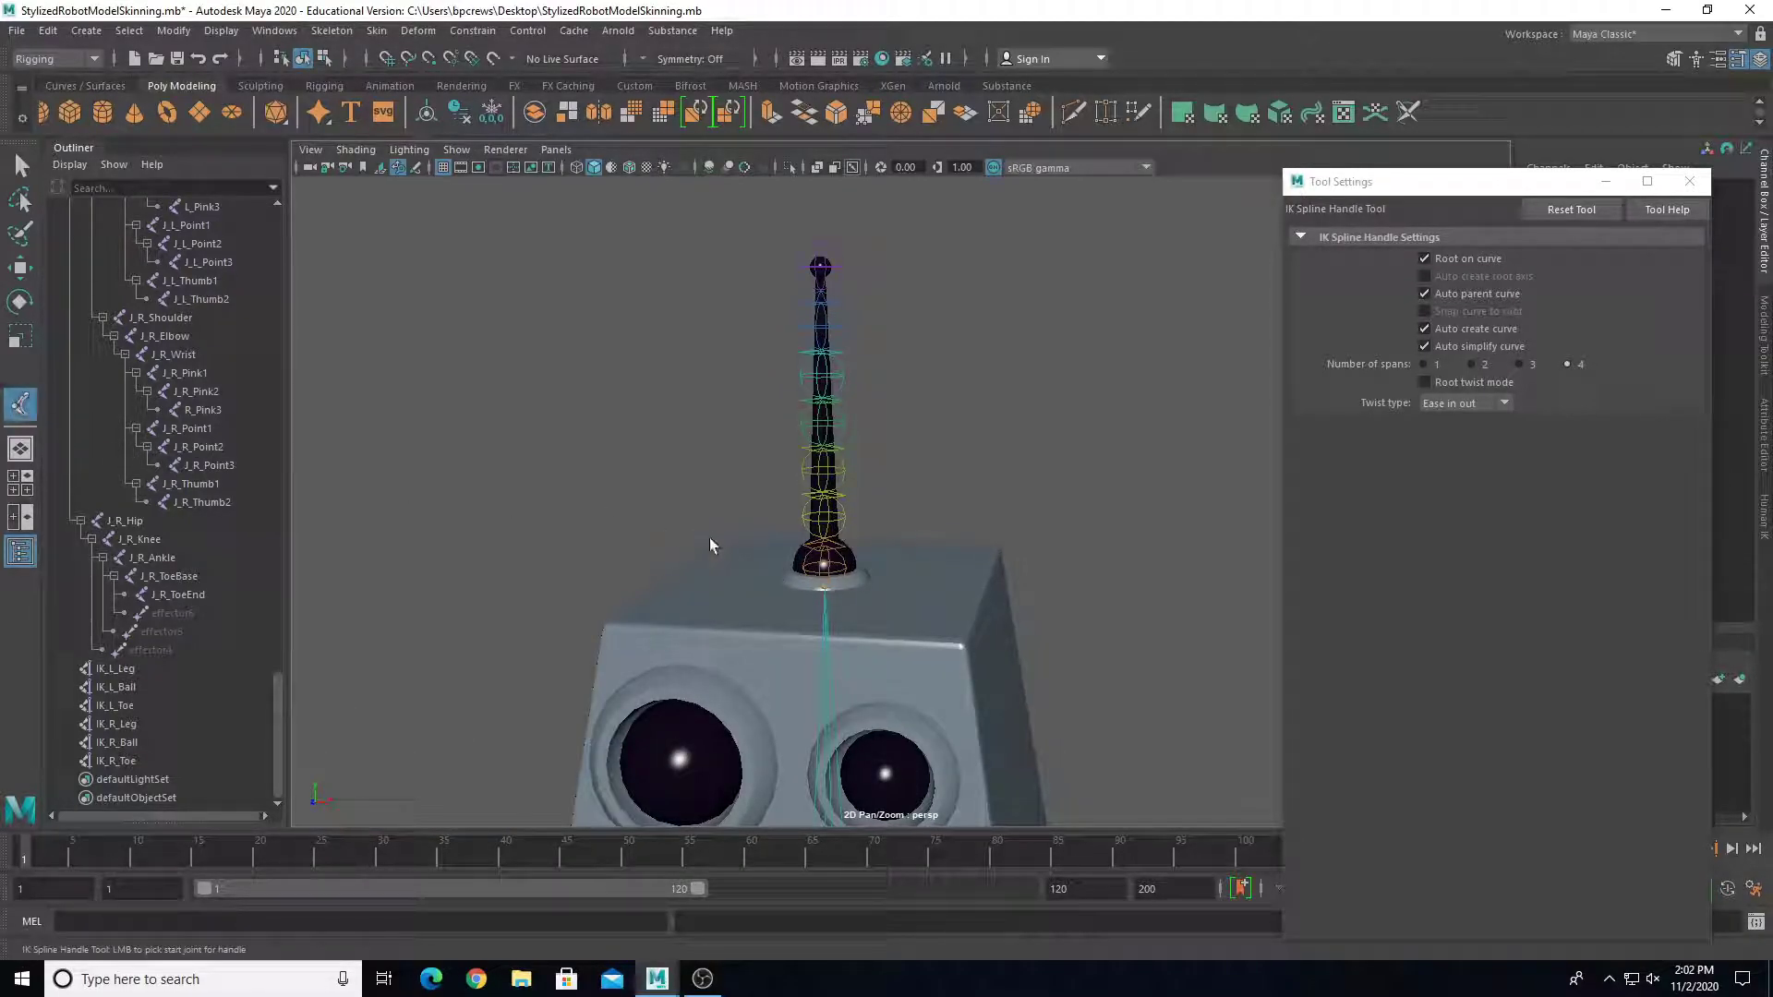
click(820, 566)
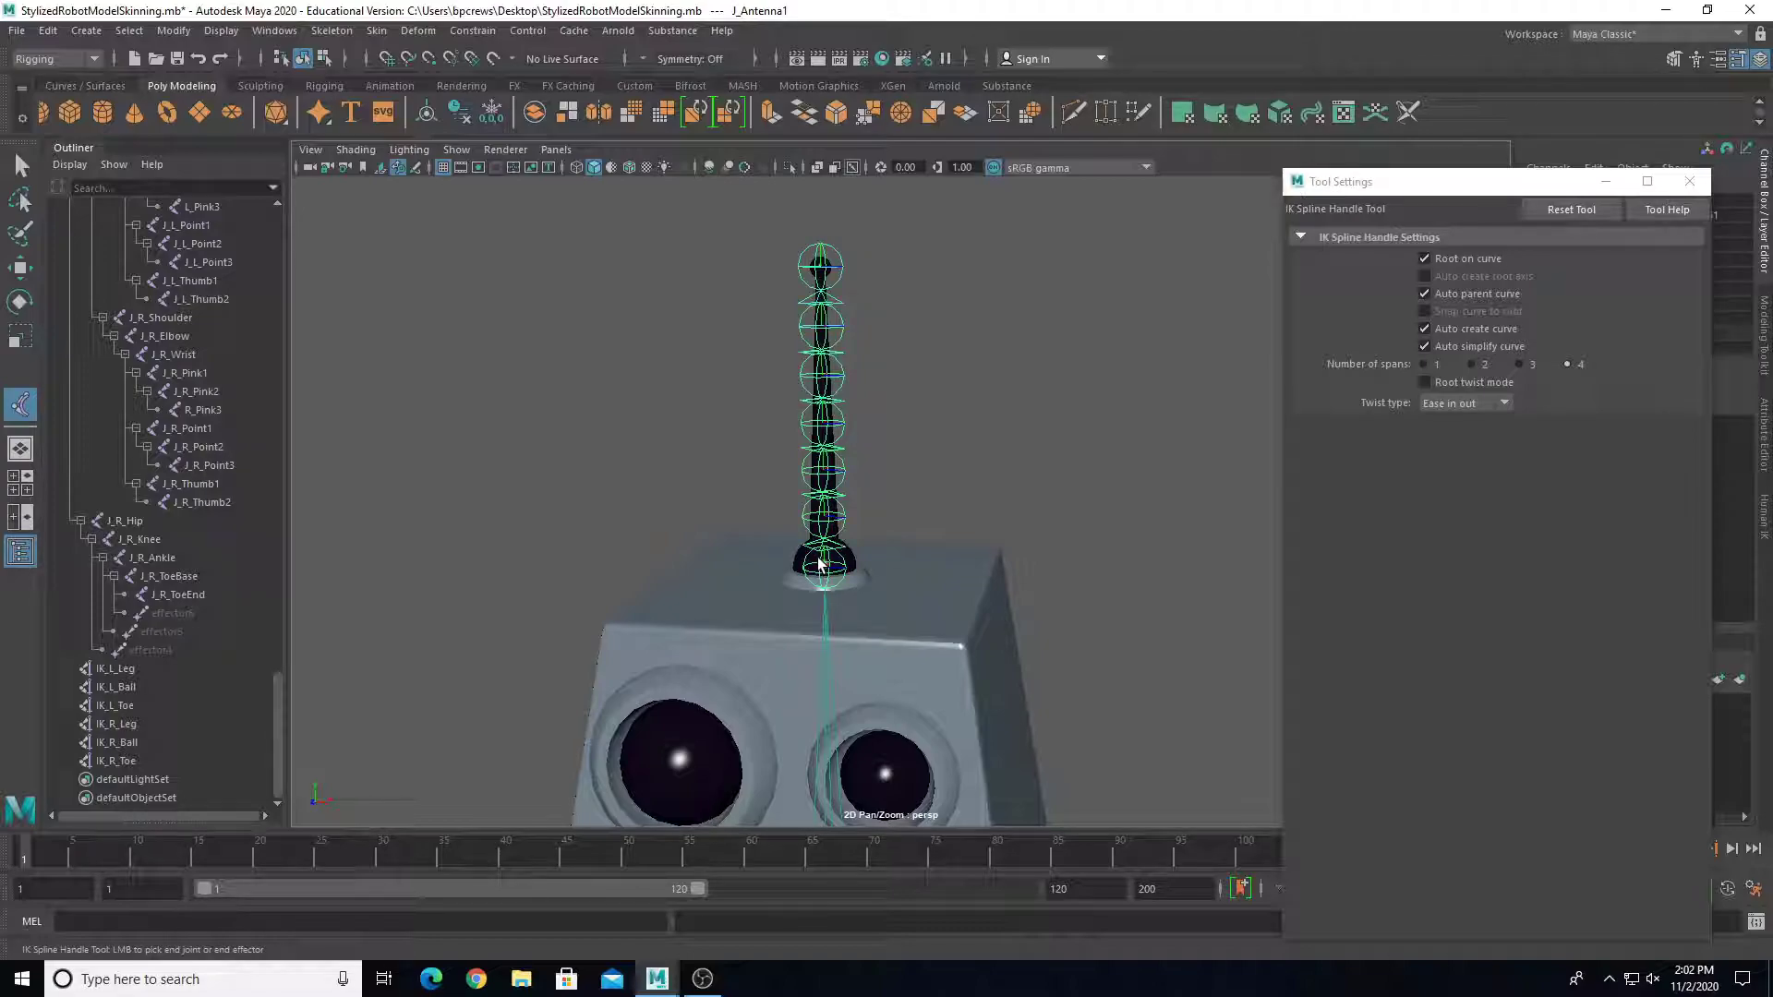
click(818, 251)
key(e)
scroll(817, 363, down, 3)
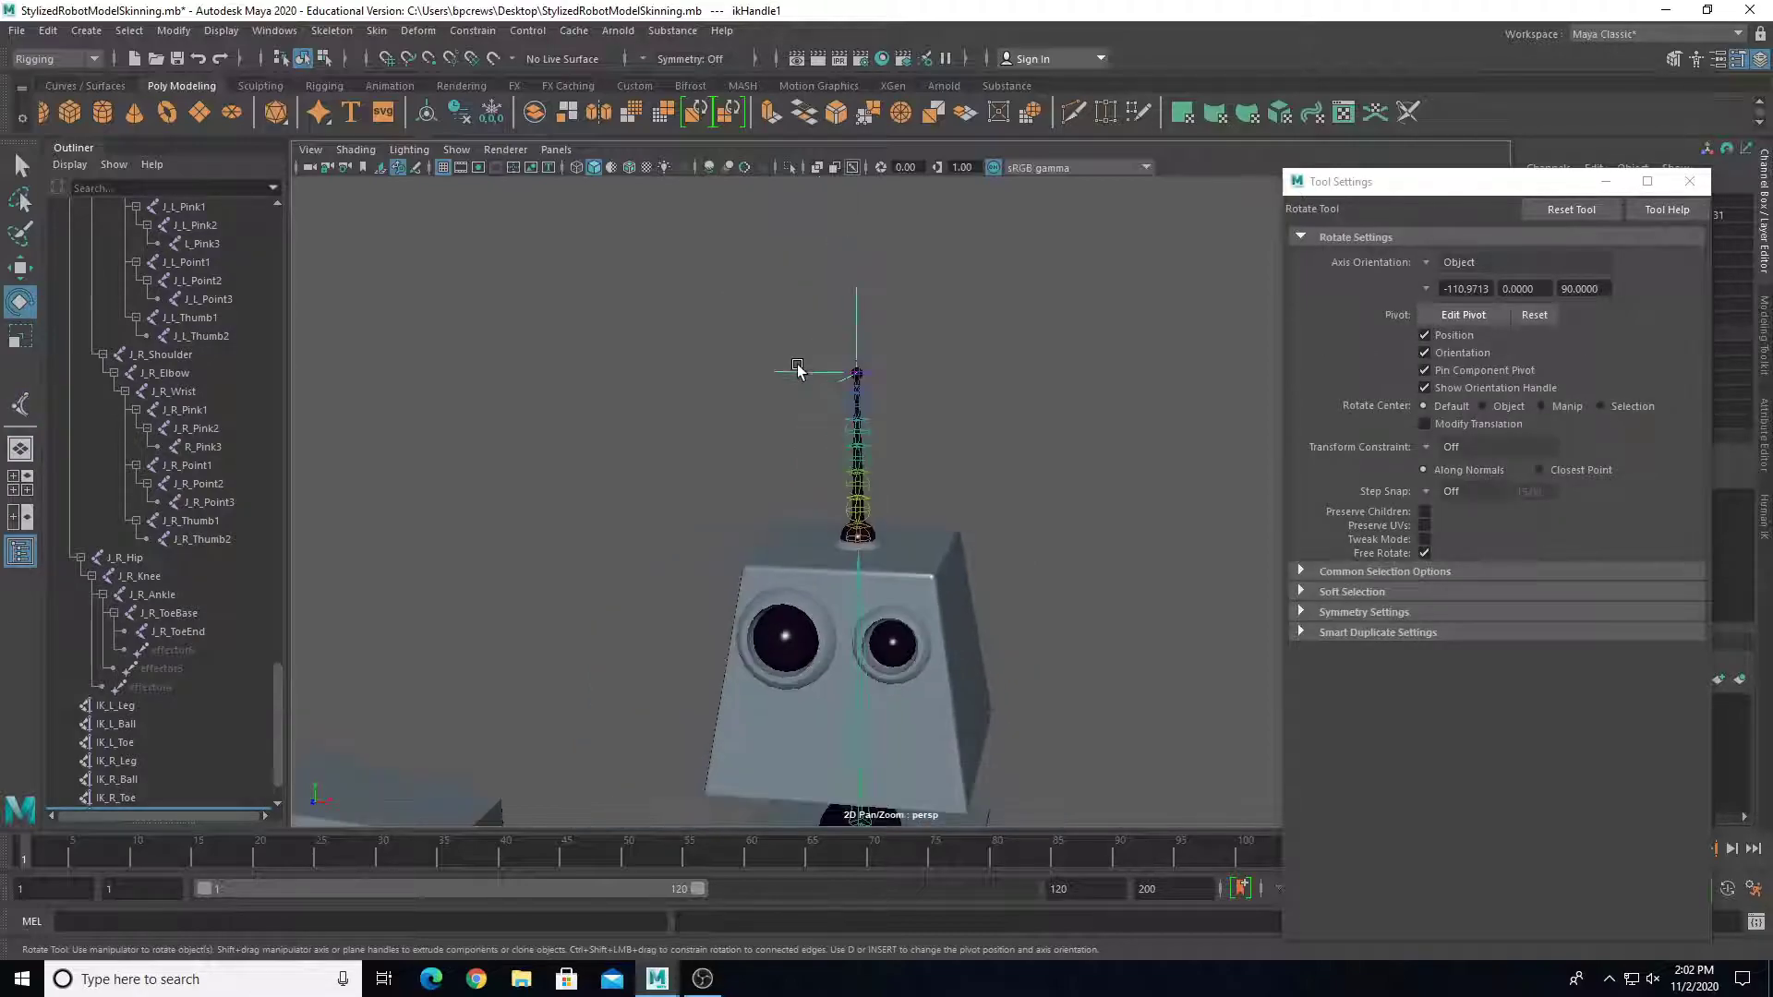
scroll(259, 775, down, 1)
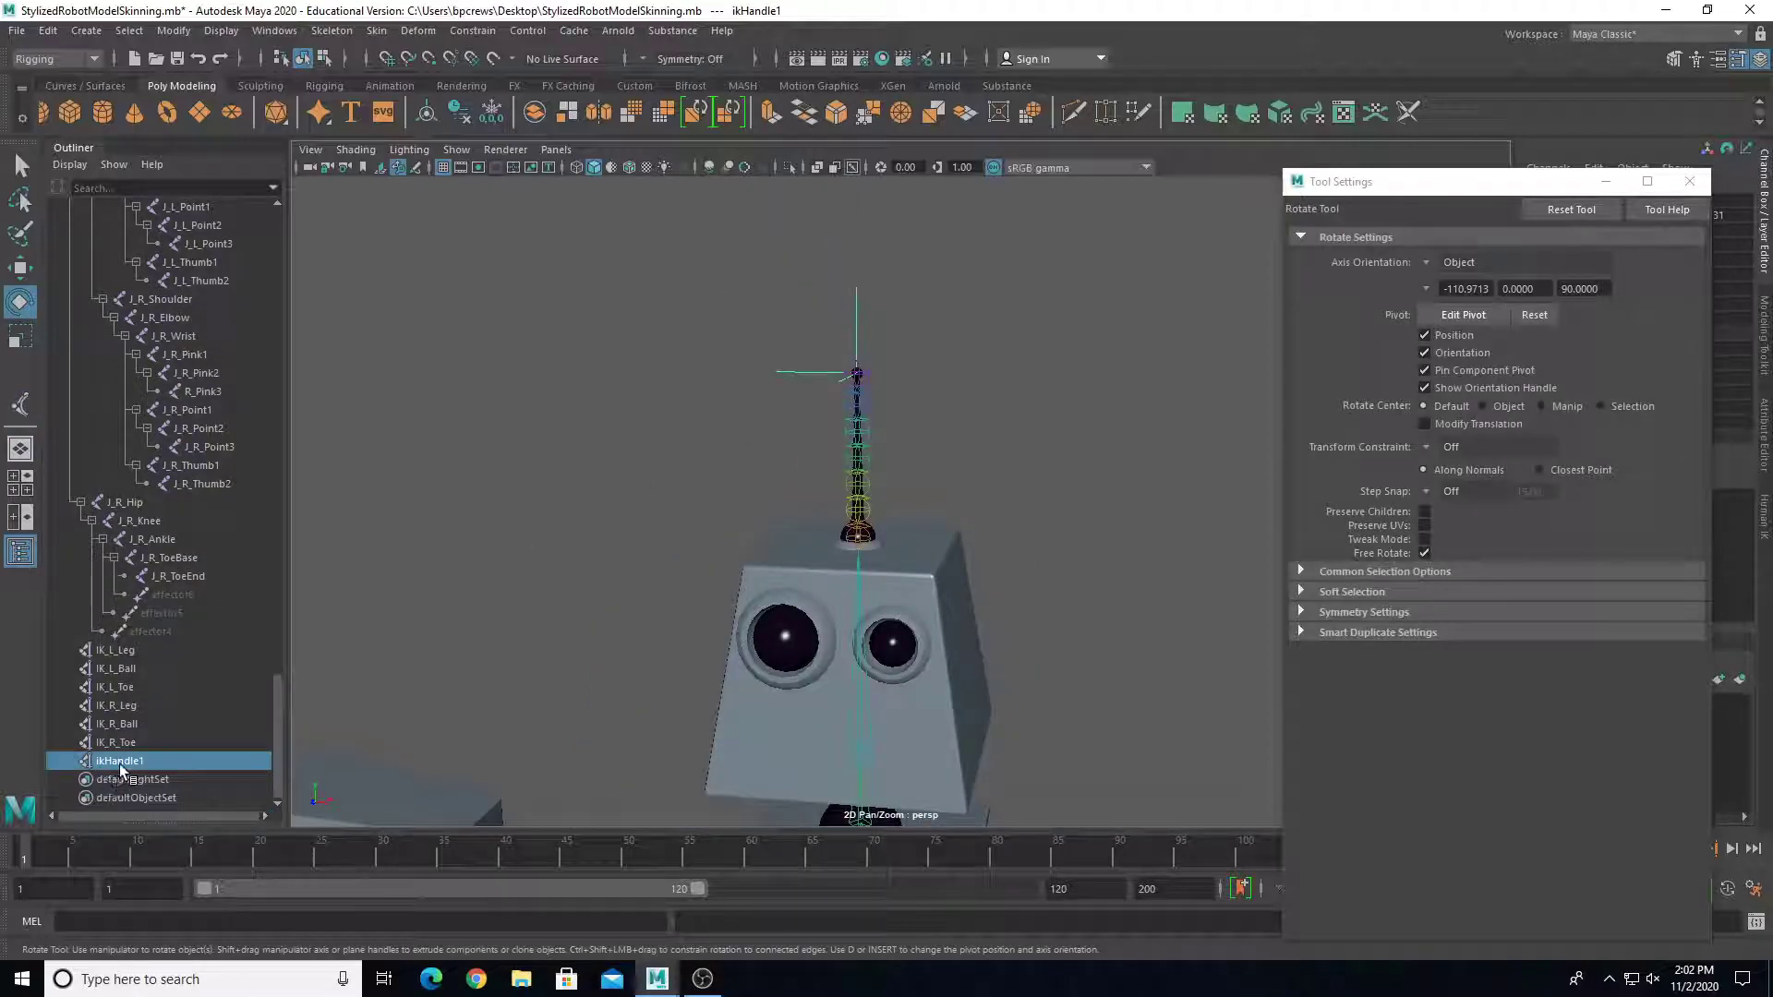
click(1689, 181)
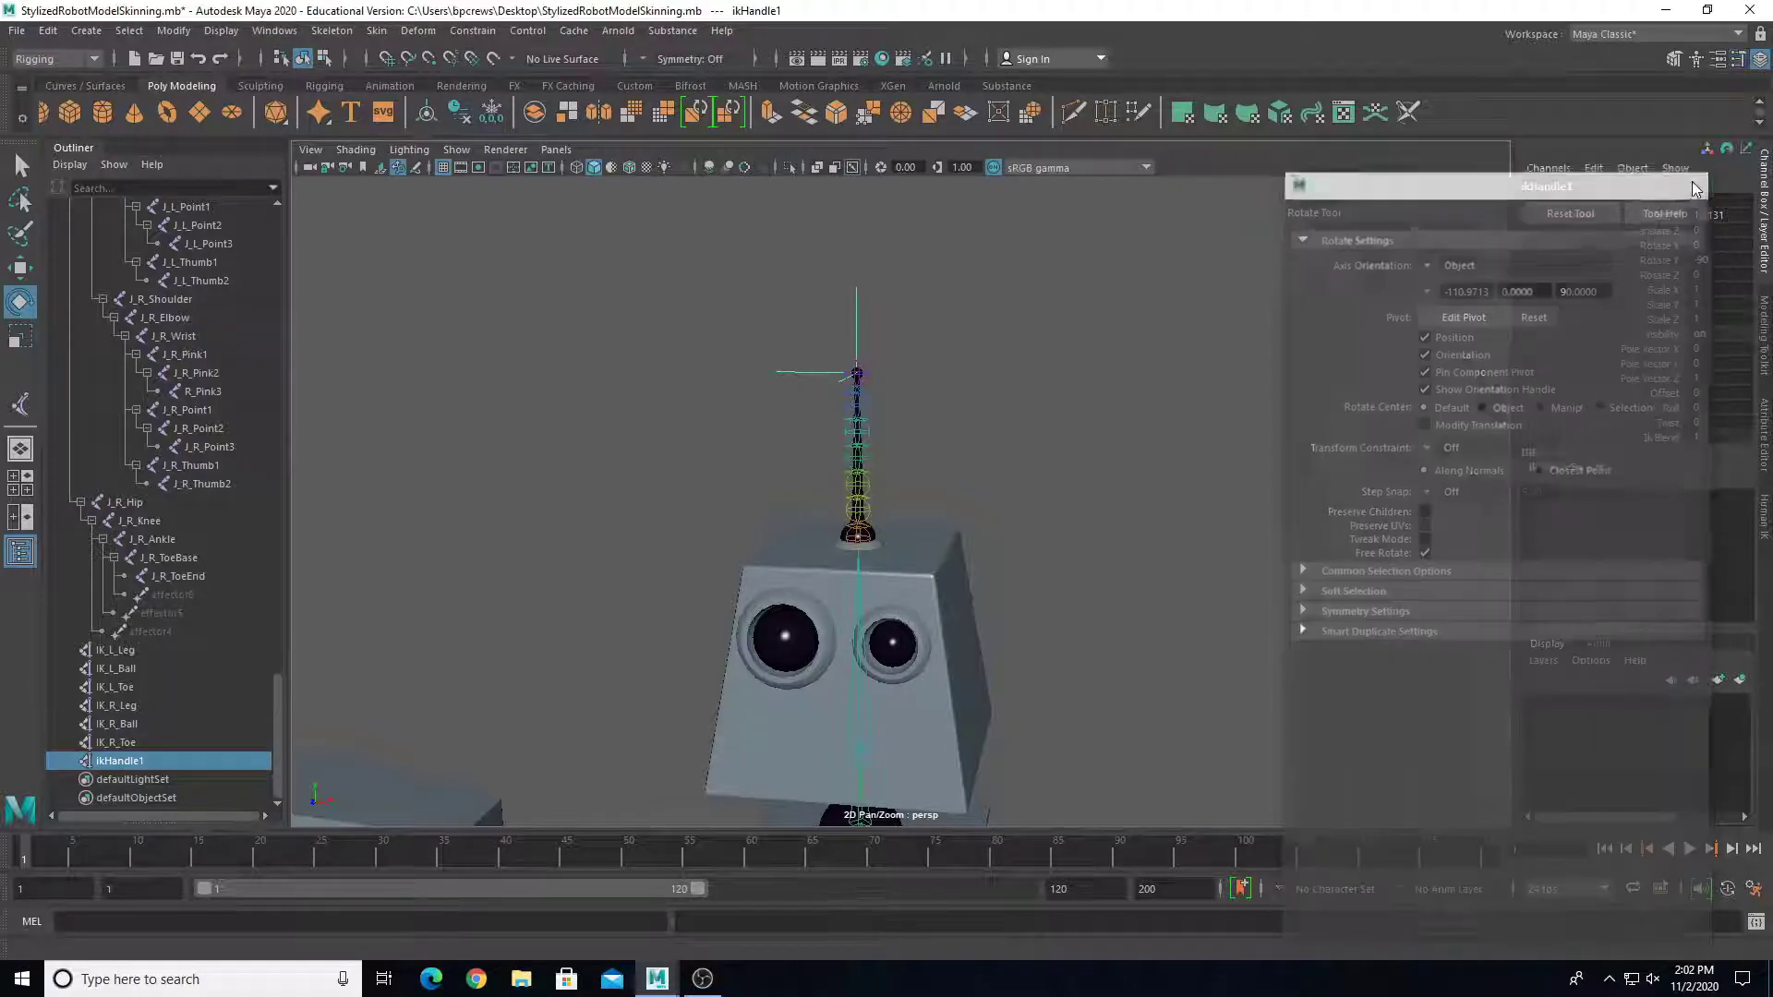
Step: Examine the antenna's new spline IK handle on the robot and the antenna entries under J_Head in the hierarchy
scroll(767, 565, down, 3)
scroll(939, 594, up, 3)
scroll(899, 305, down, 3)
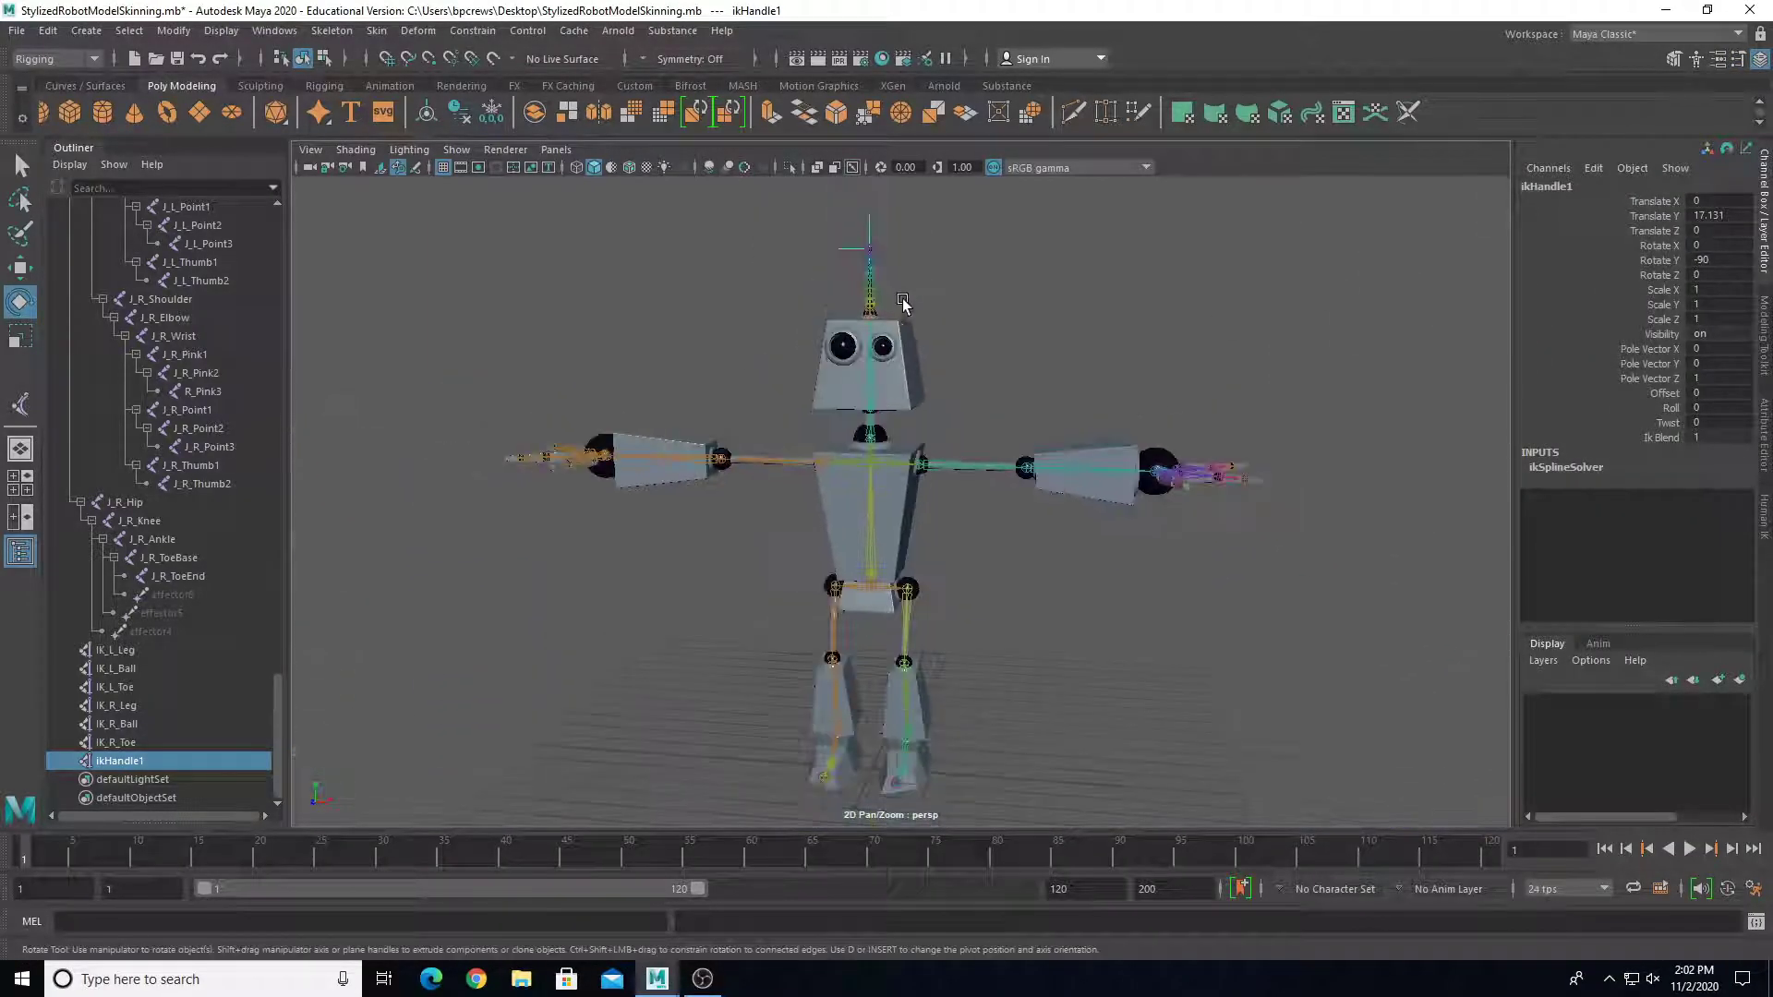
scroll(969, 540, up, 1)
scroll(969, 540, up, 2)
key(w)
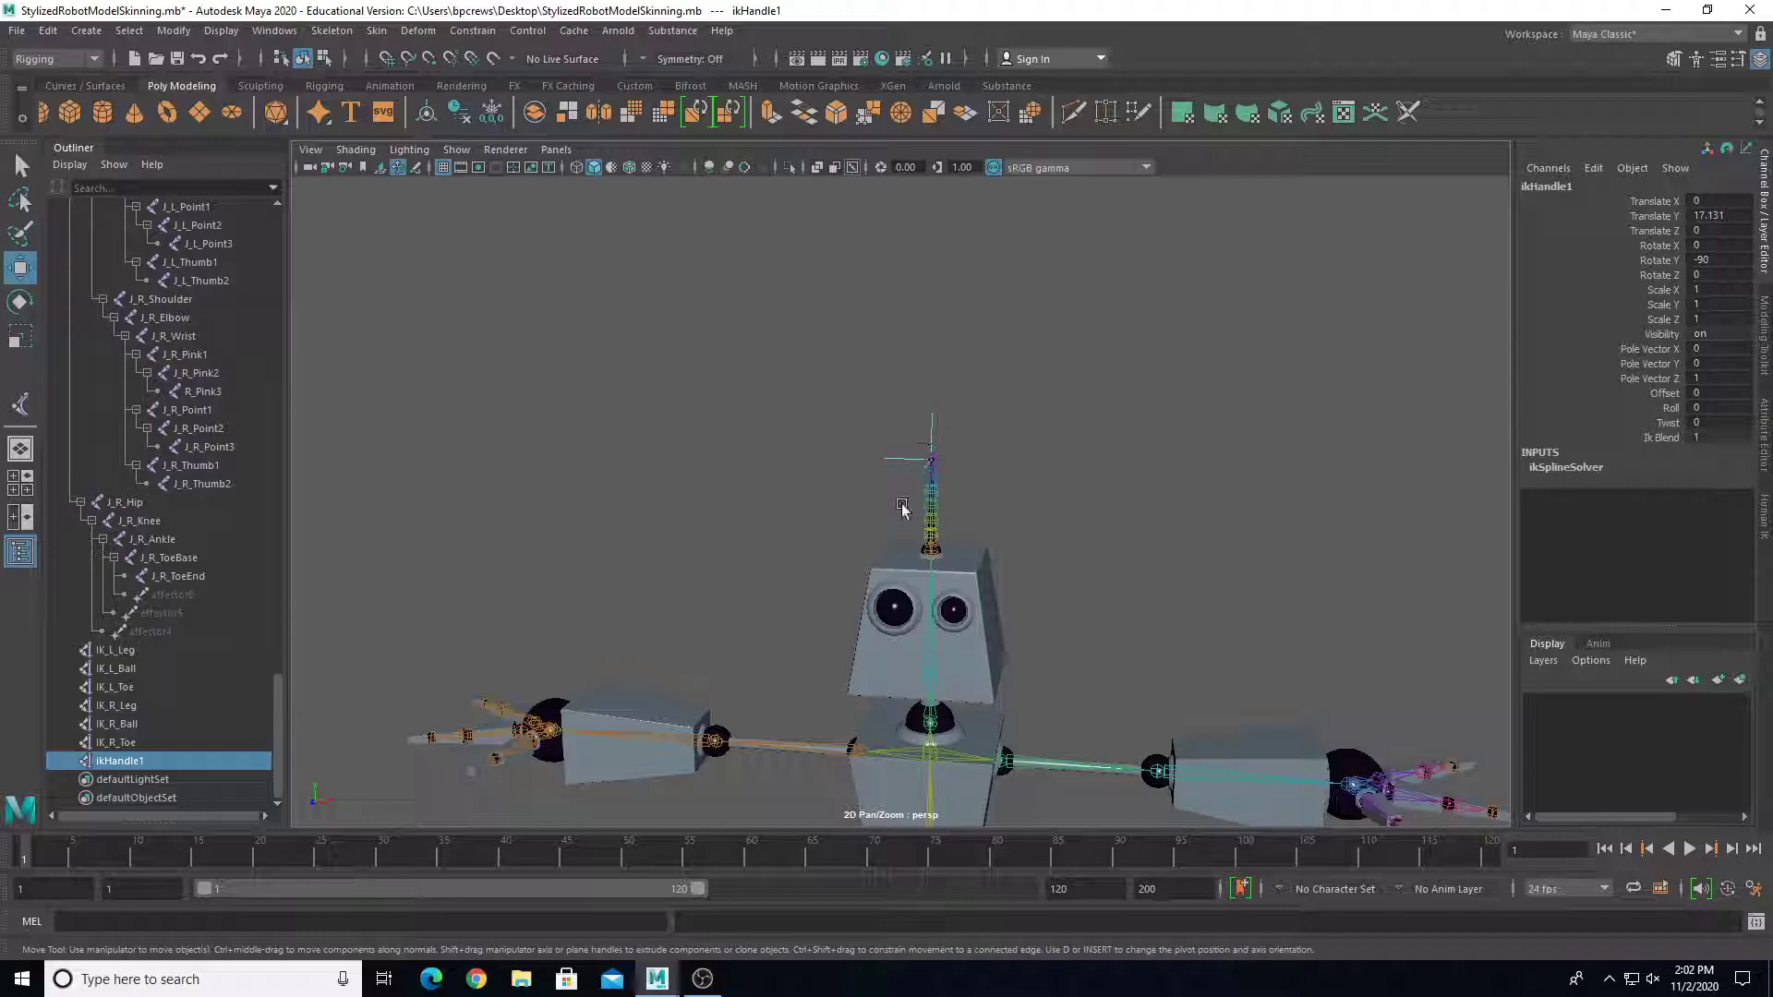
scroll(898, 501, down, 3)
scroll(930, 509, up, 2)
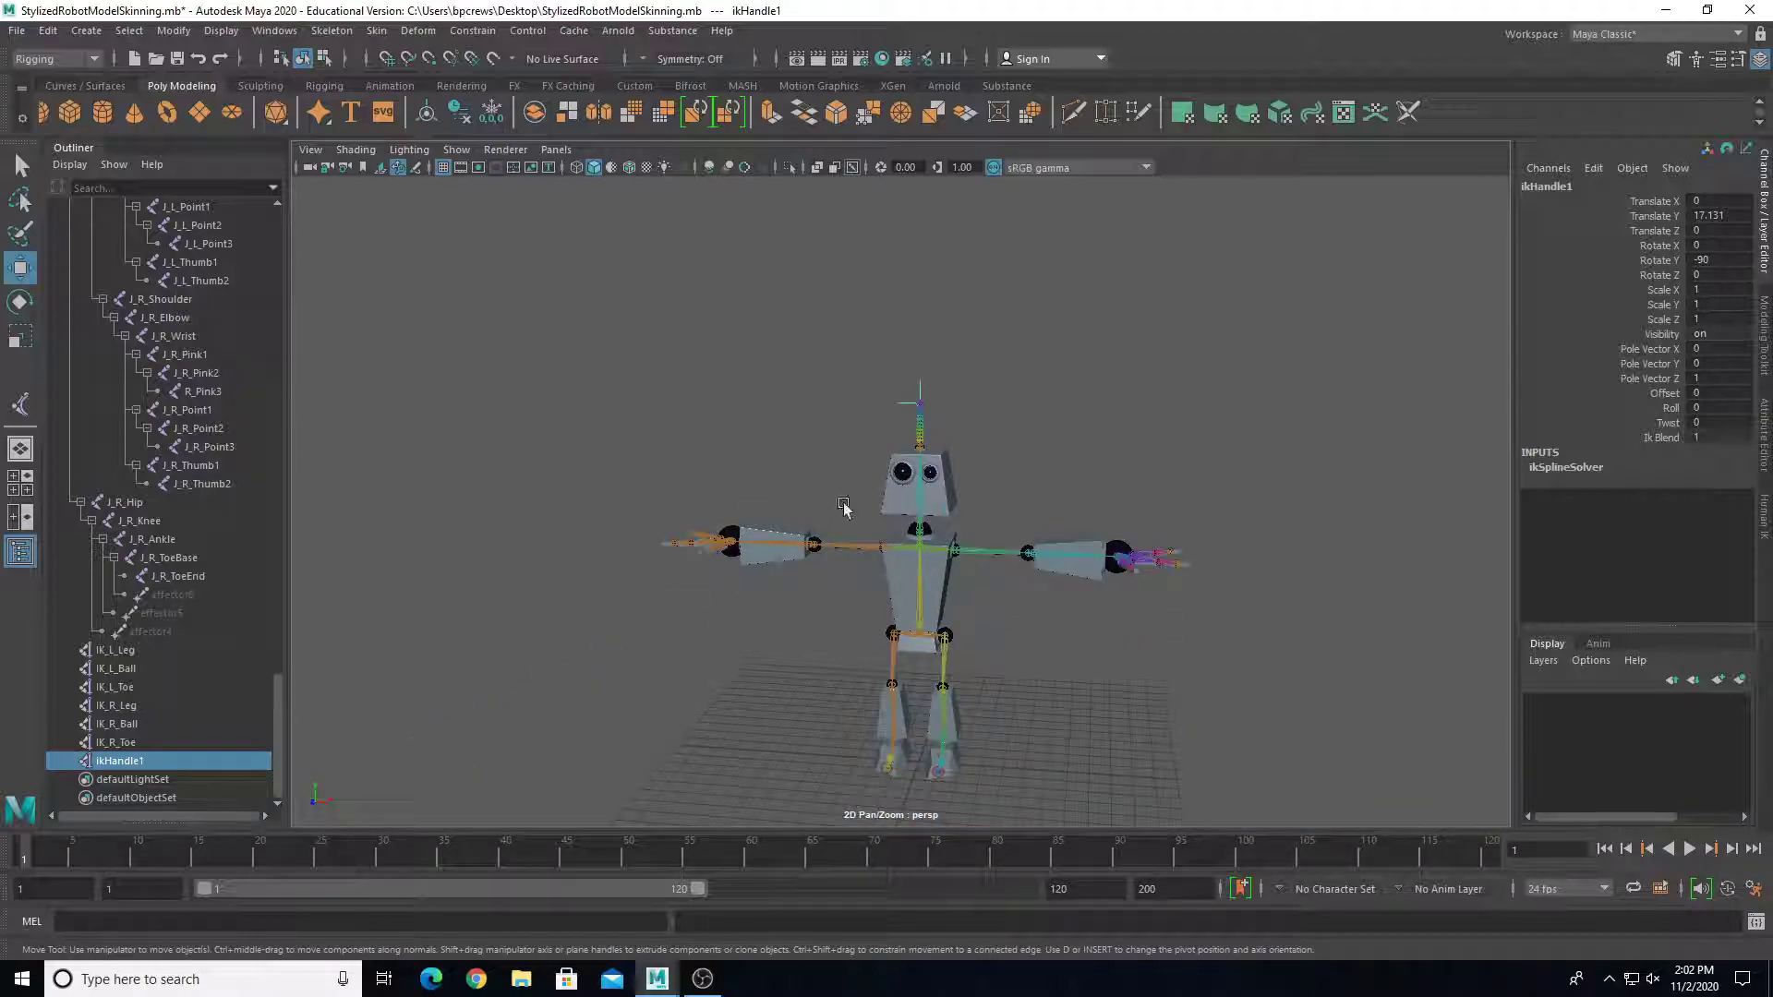
scroll(117, 617, up, 8)
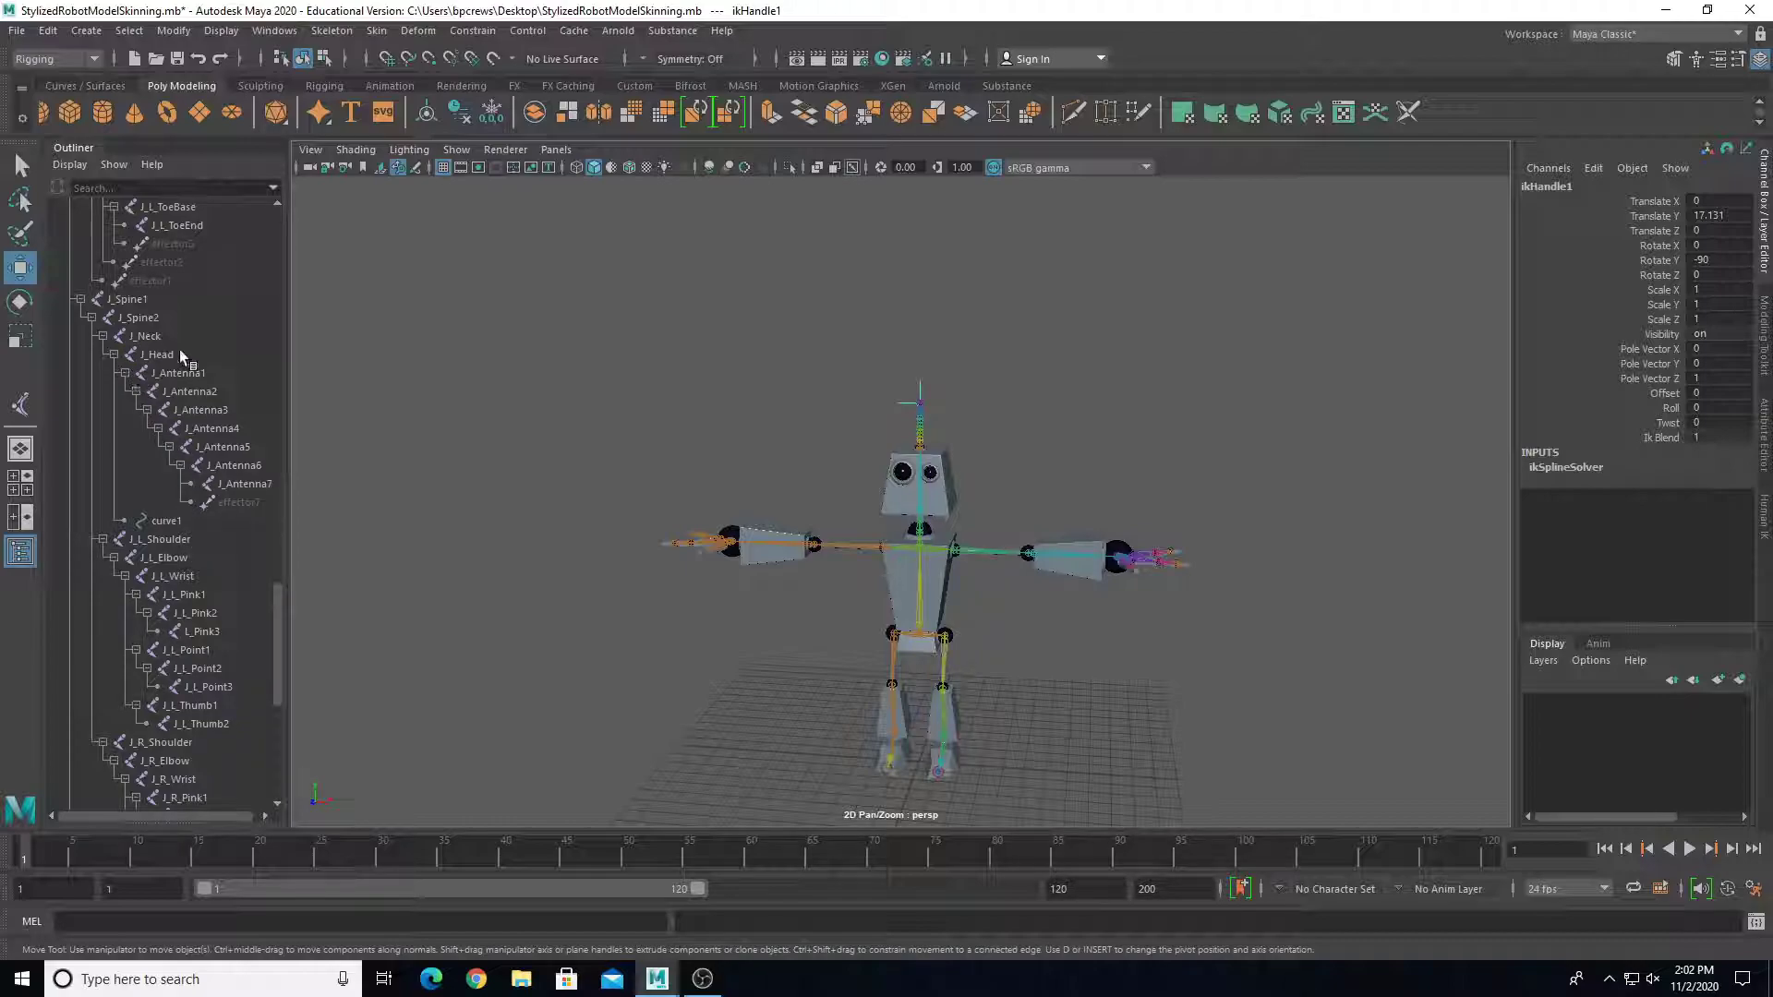
scroll(212, 566, down, 8)
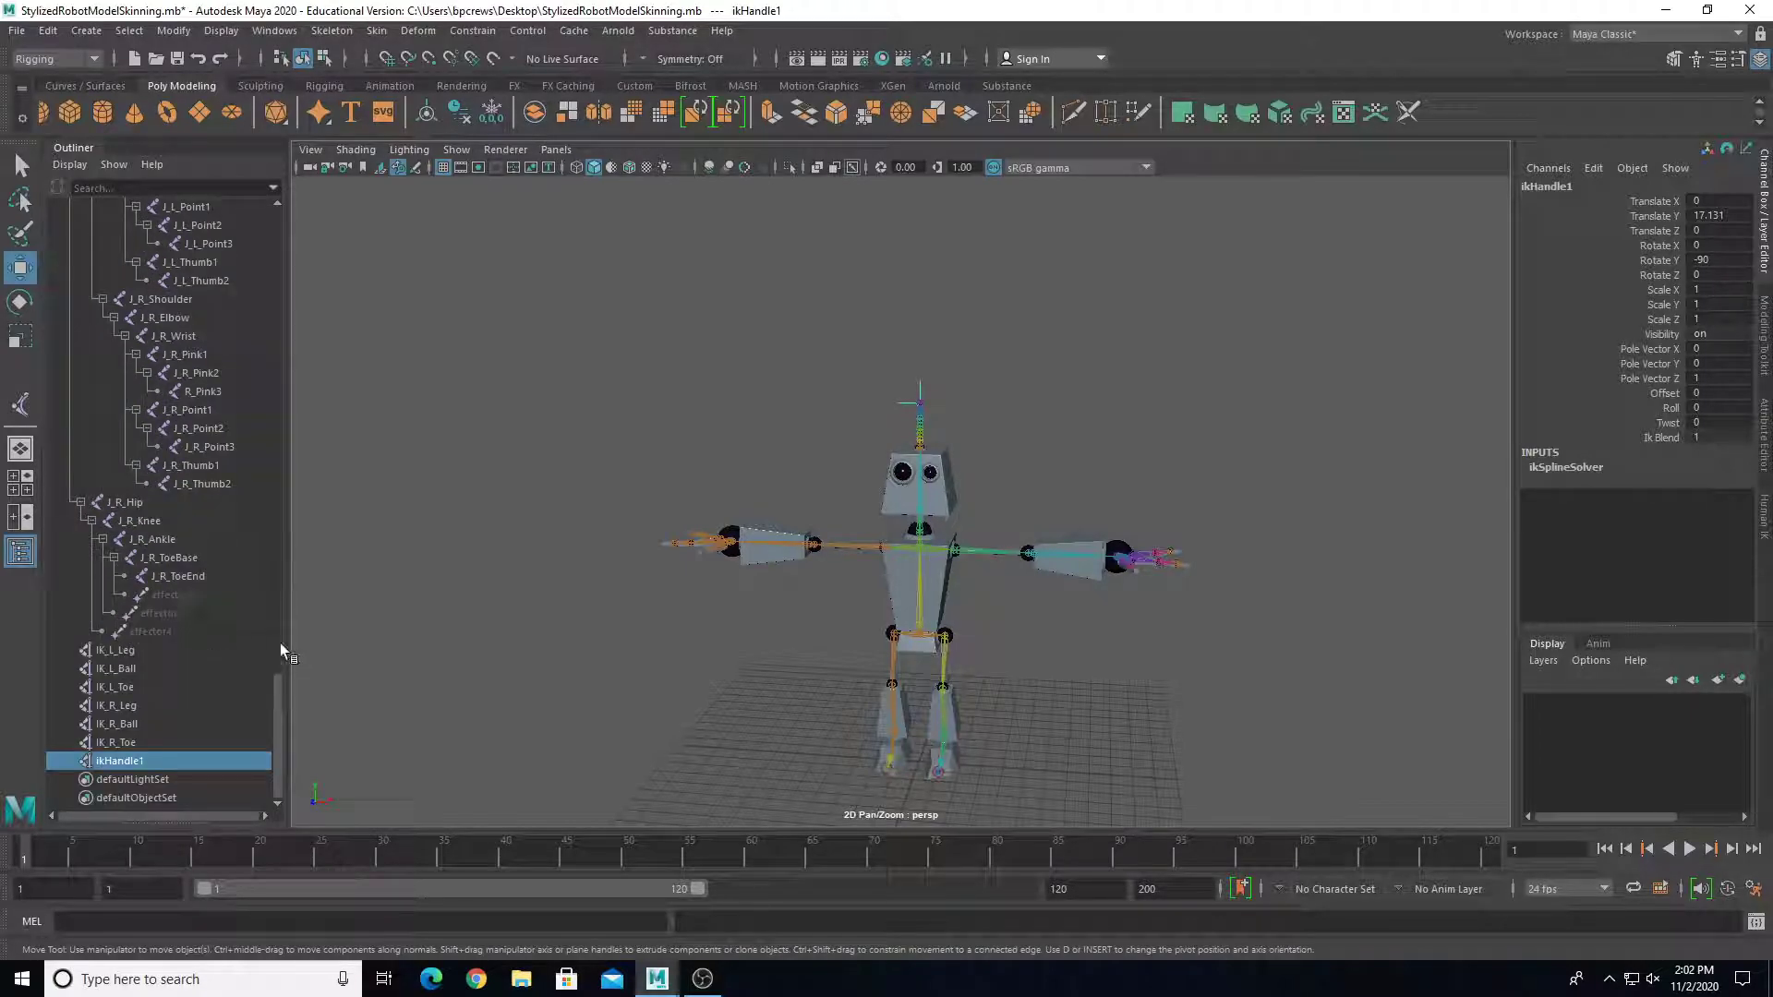
scroll(213, 596, up, 13)
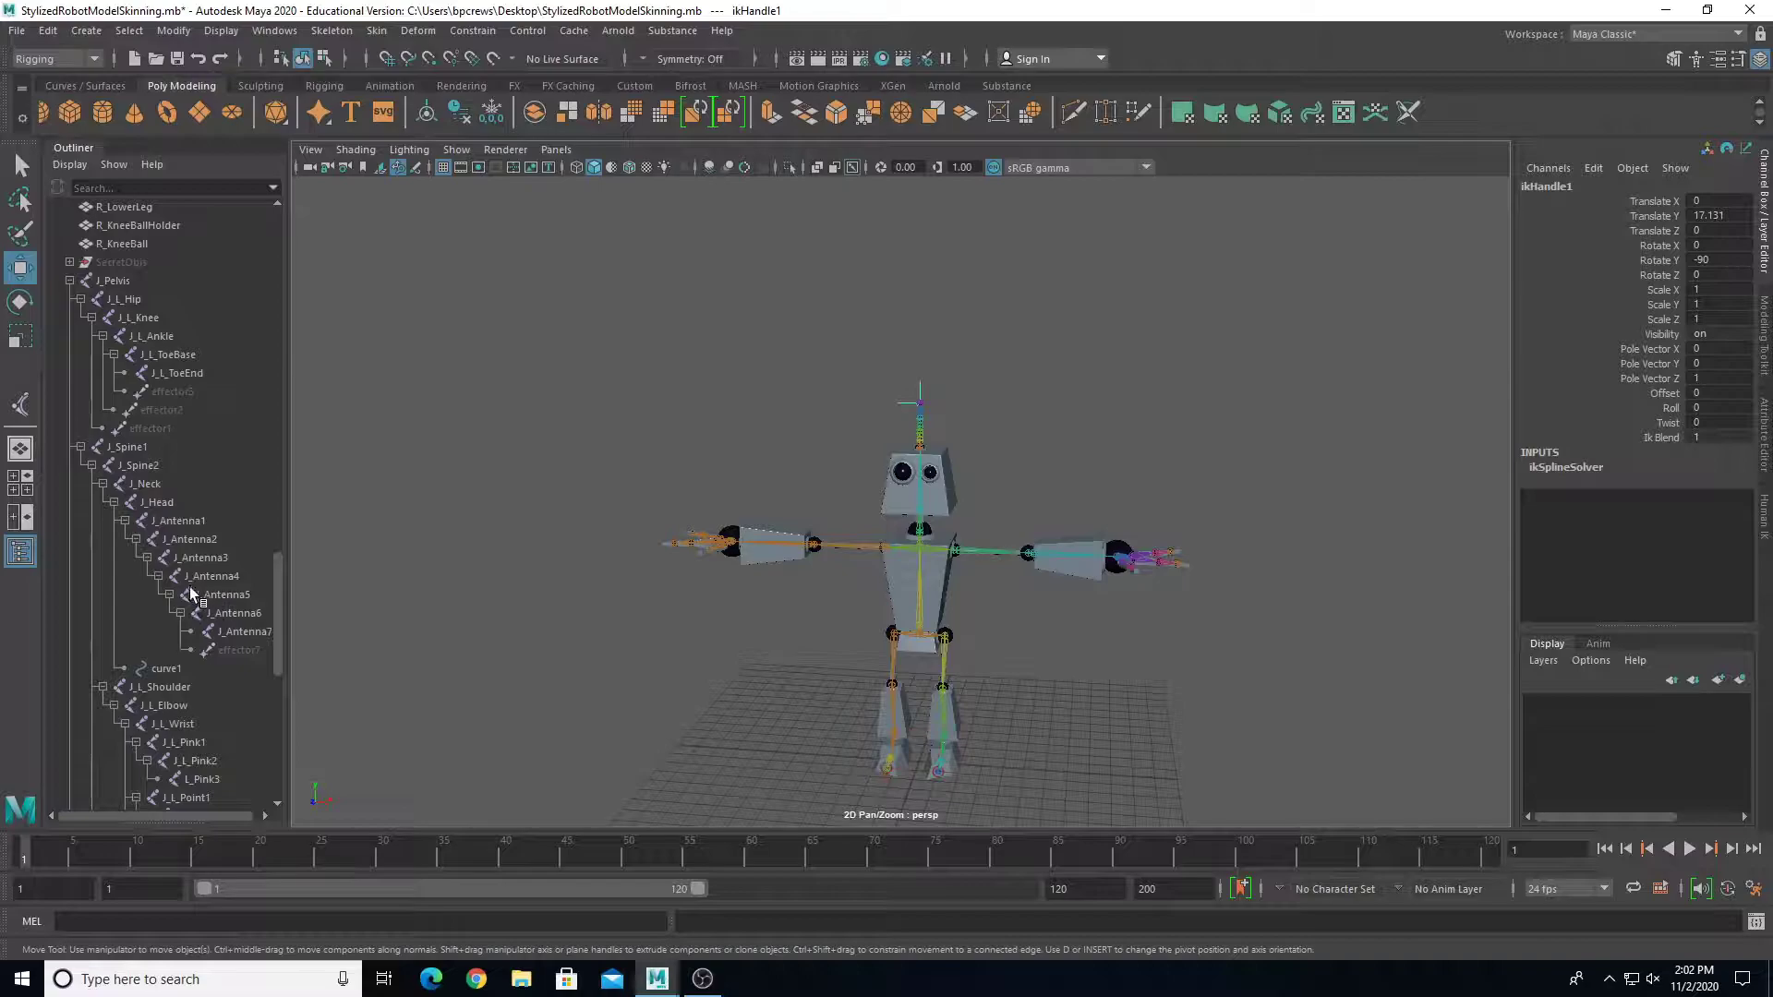
scroll(282, 609, down, 4)
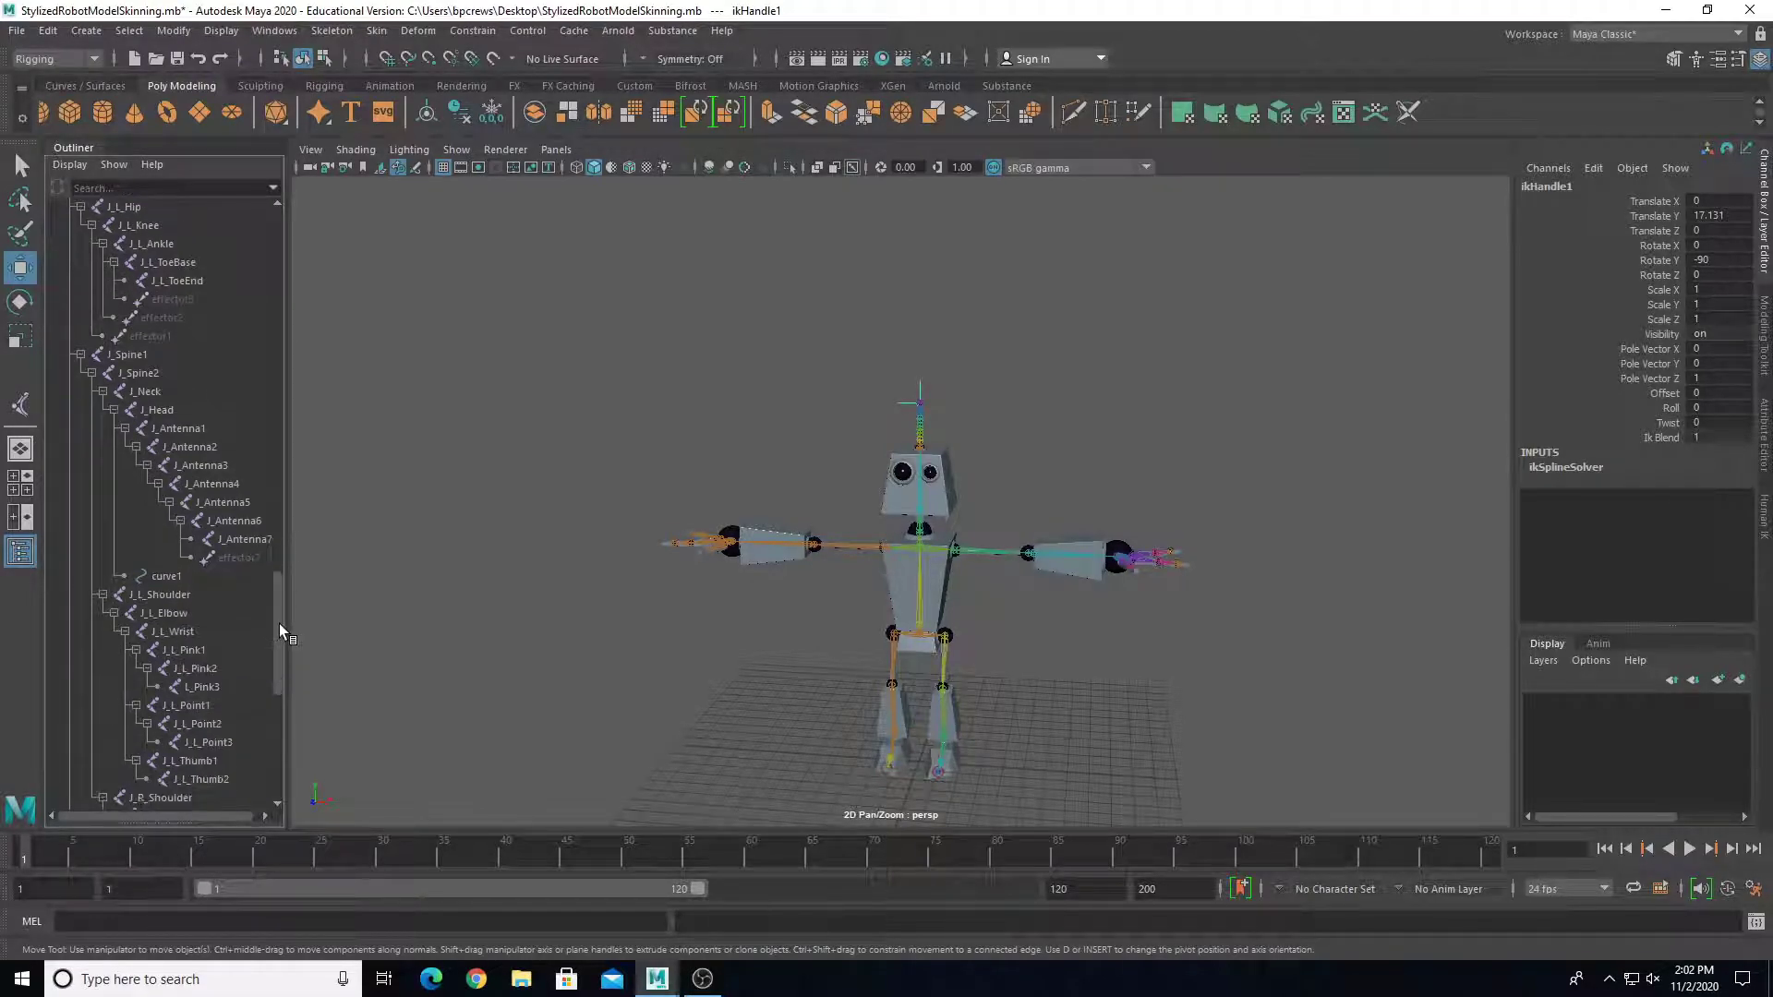
scroll(279, 623, up, 1)
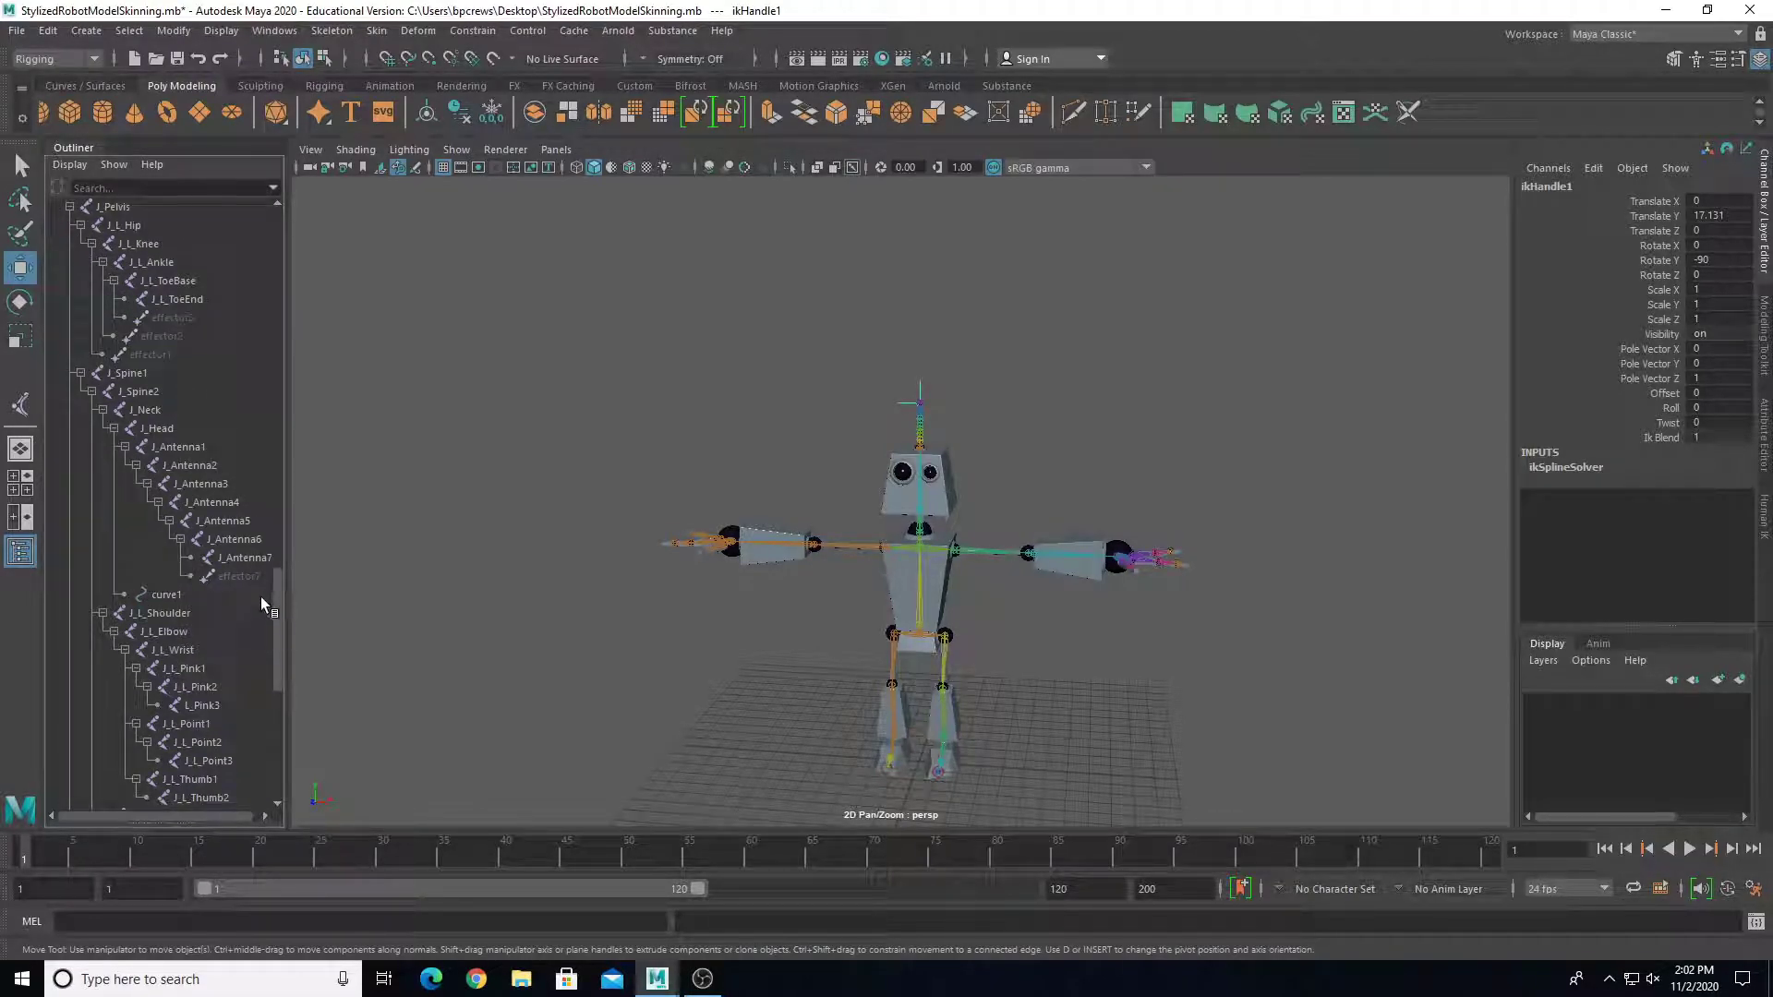
Step: Rename curve1, the spline curve under J_Head, to IK_Curve
double_click(176, 594)
text(IK_Curve)
key(Return)
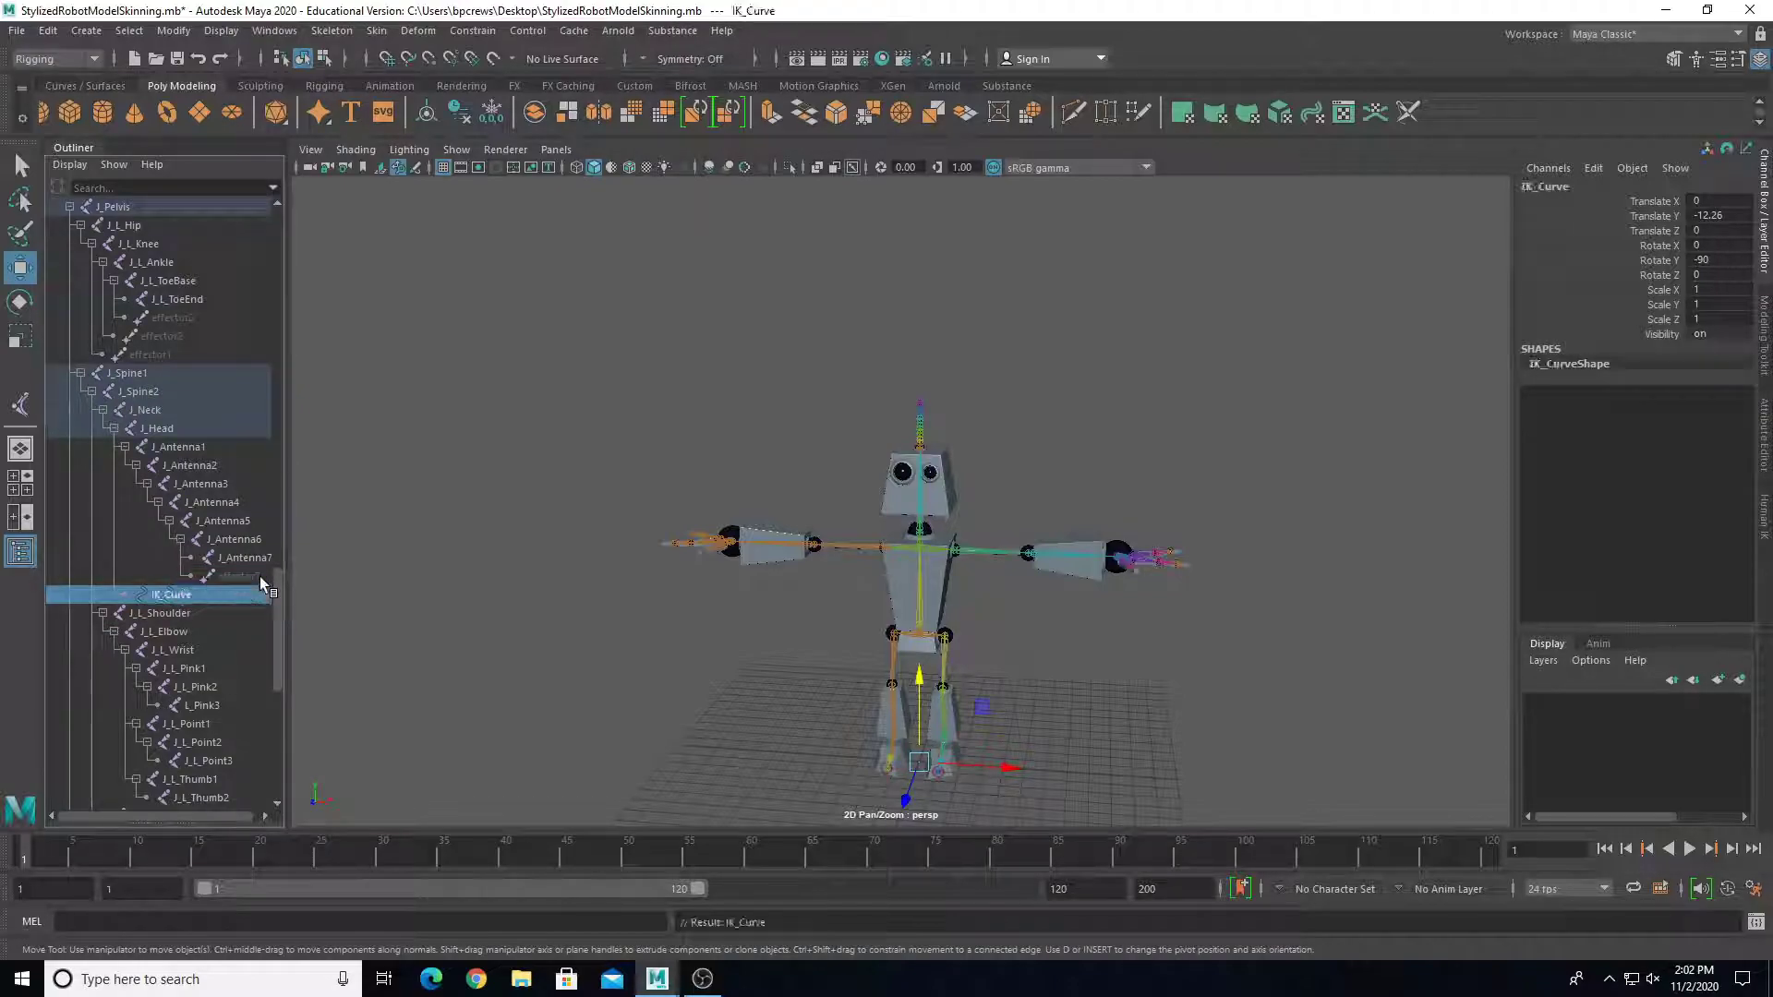
Step: Hide all object types in the perspective view except NURBS curves so that only IK_Curve is displayed
scroll(613, 645, up, 6)
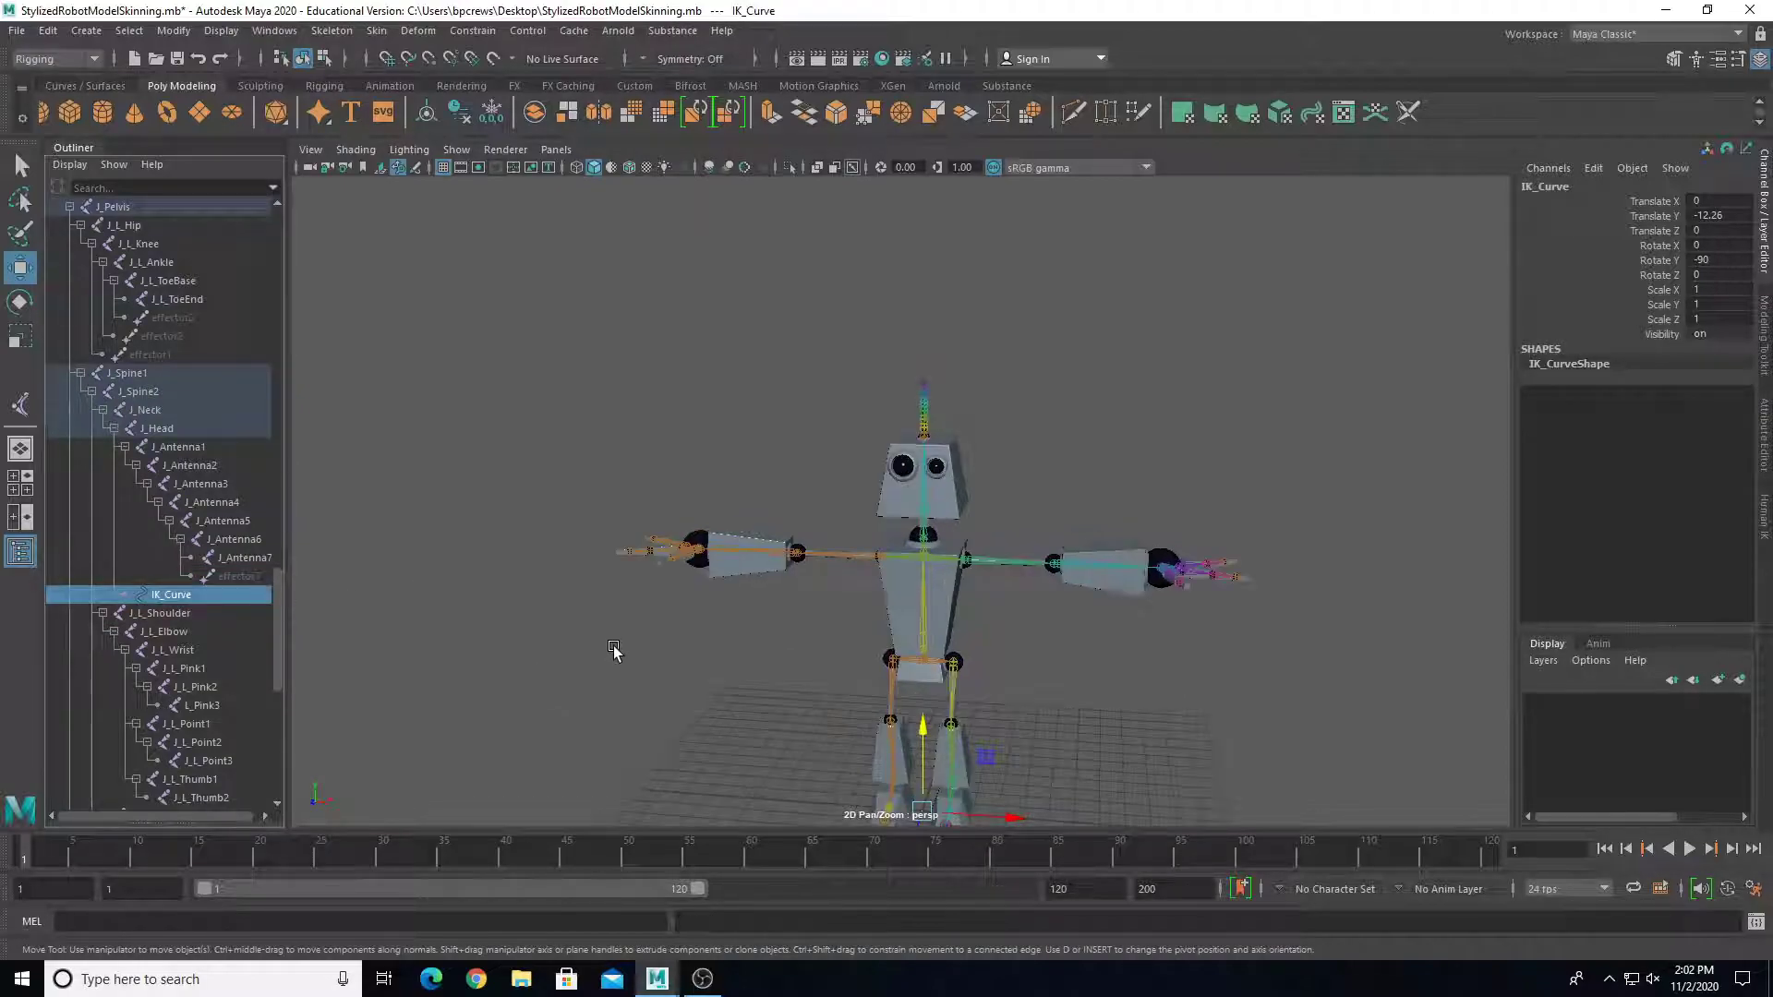
click(458, 149)
click(485, 227)
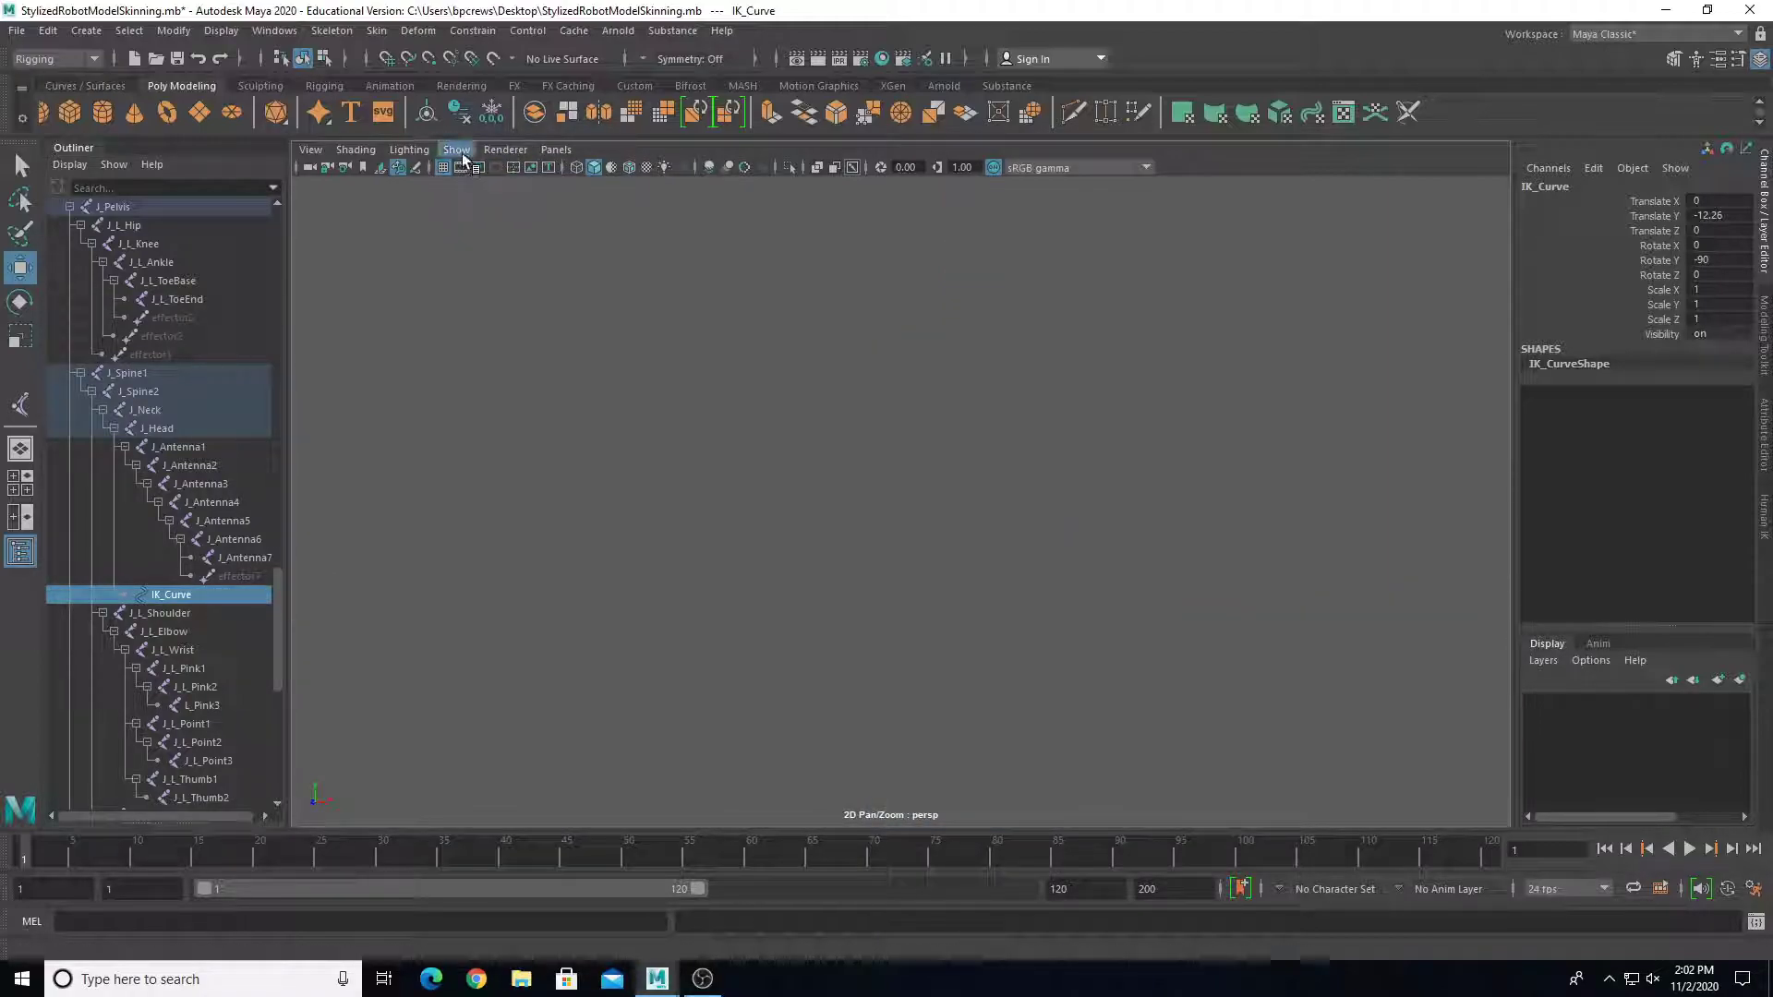
click(457, 150)
click(489, 268)
alt+middle_drag(811, 334, 745, 462)
Step: Show the joints together with the antenna curve to compare them, and return to displaying only NURBS curves
click(456, 149)
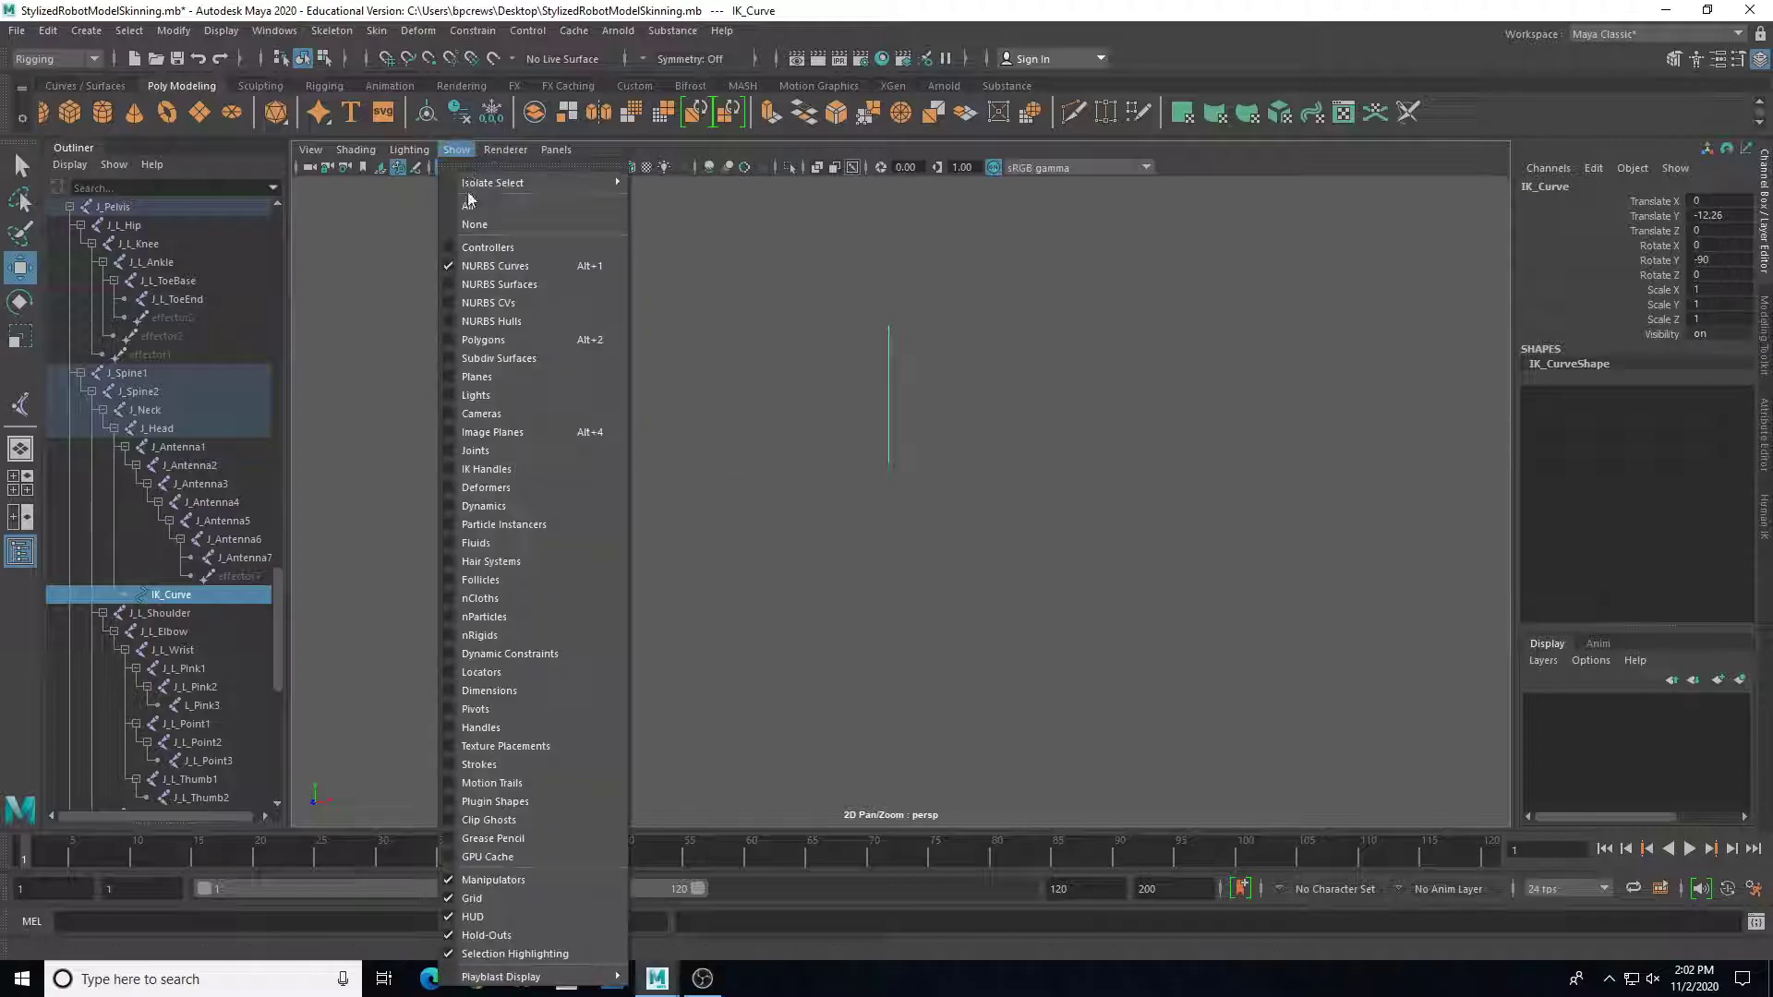
click(496, 450)
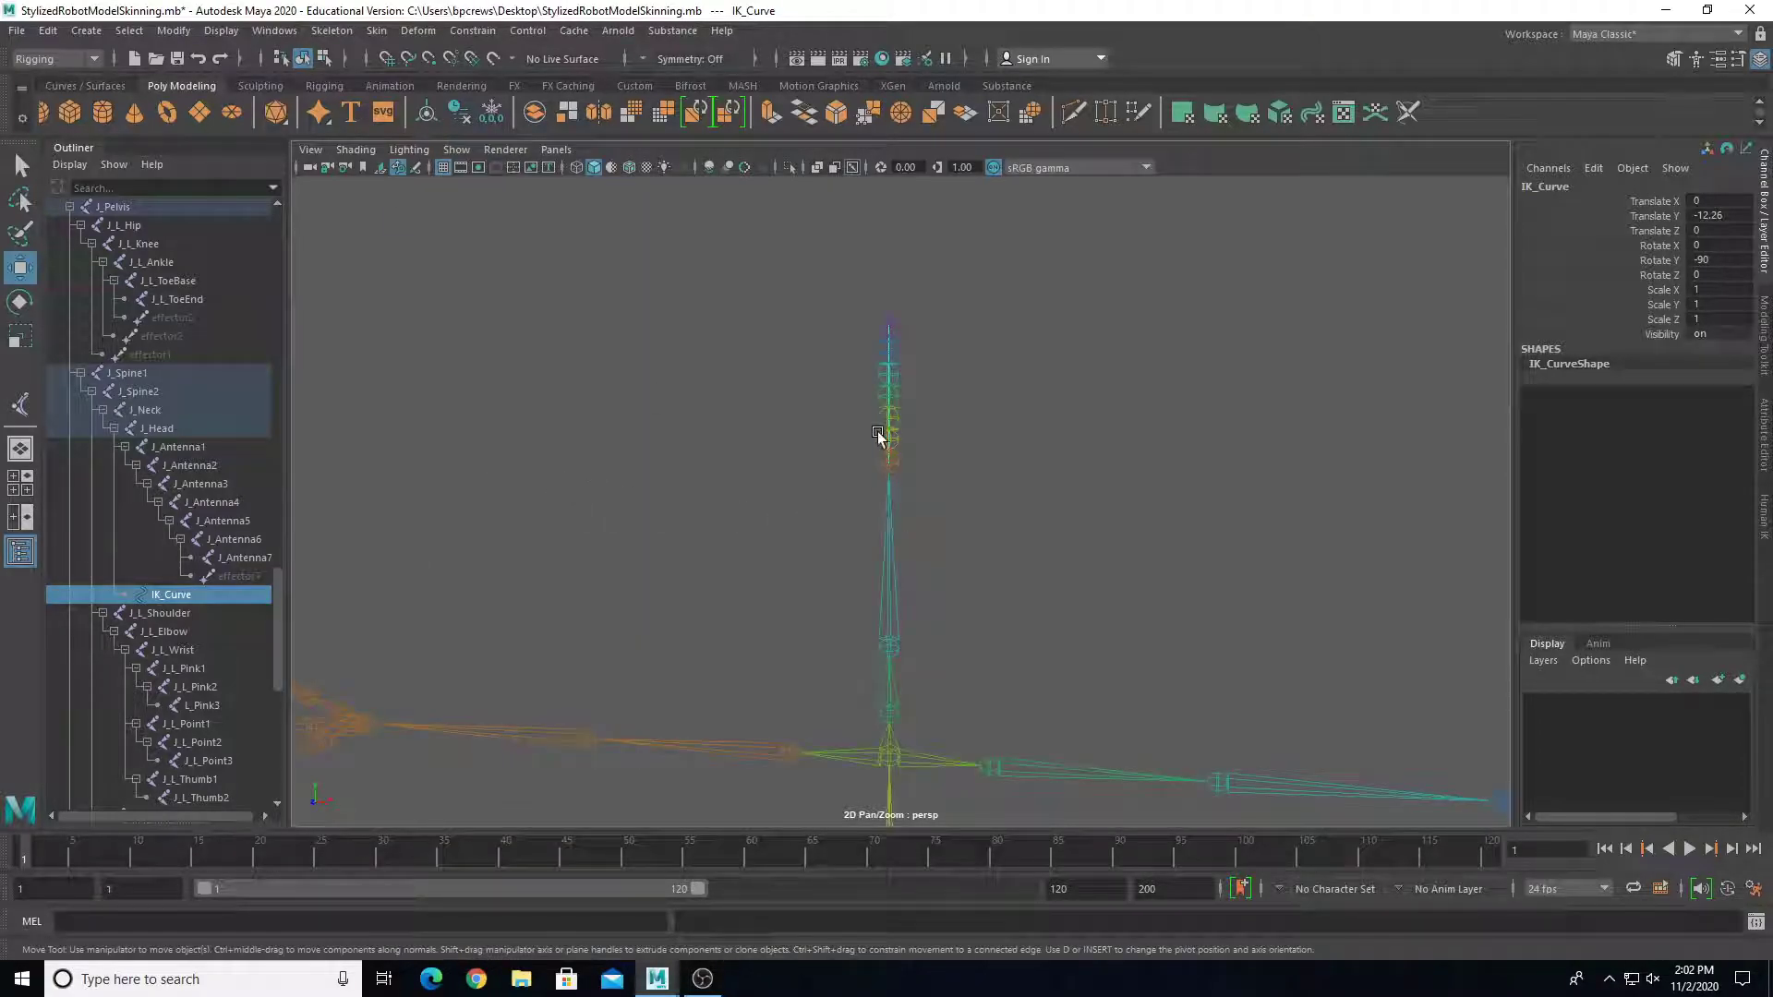
click(456, 150)
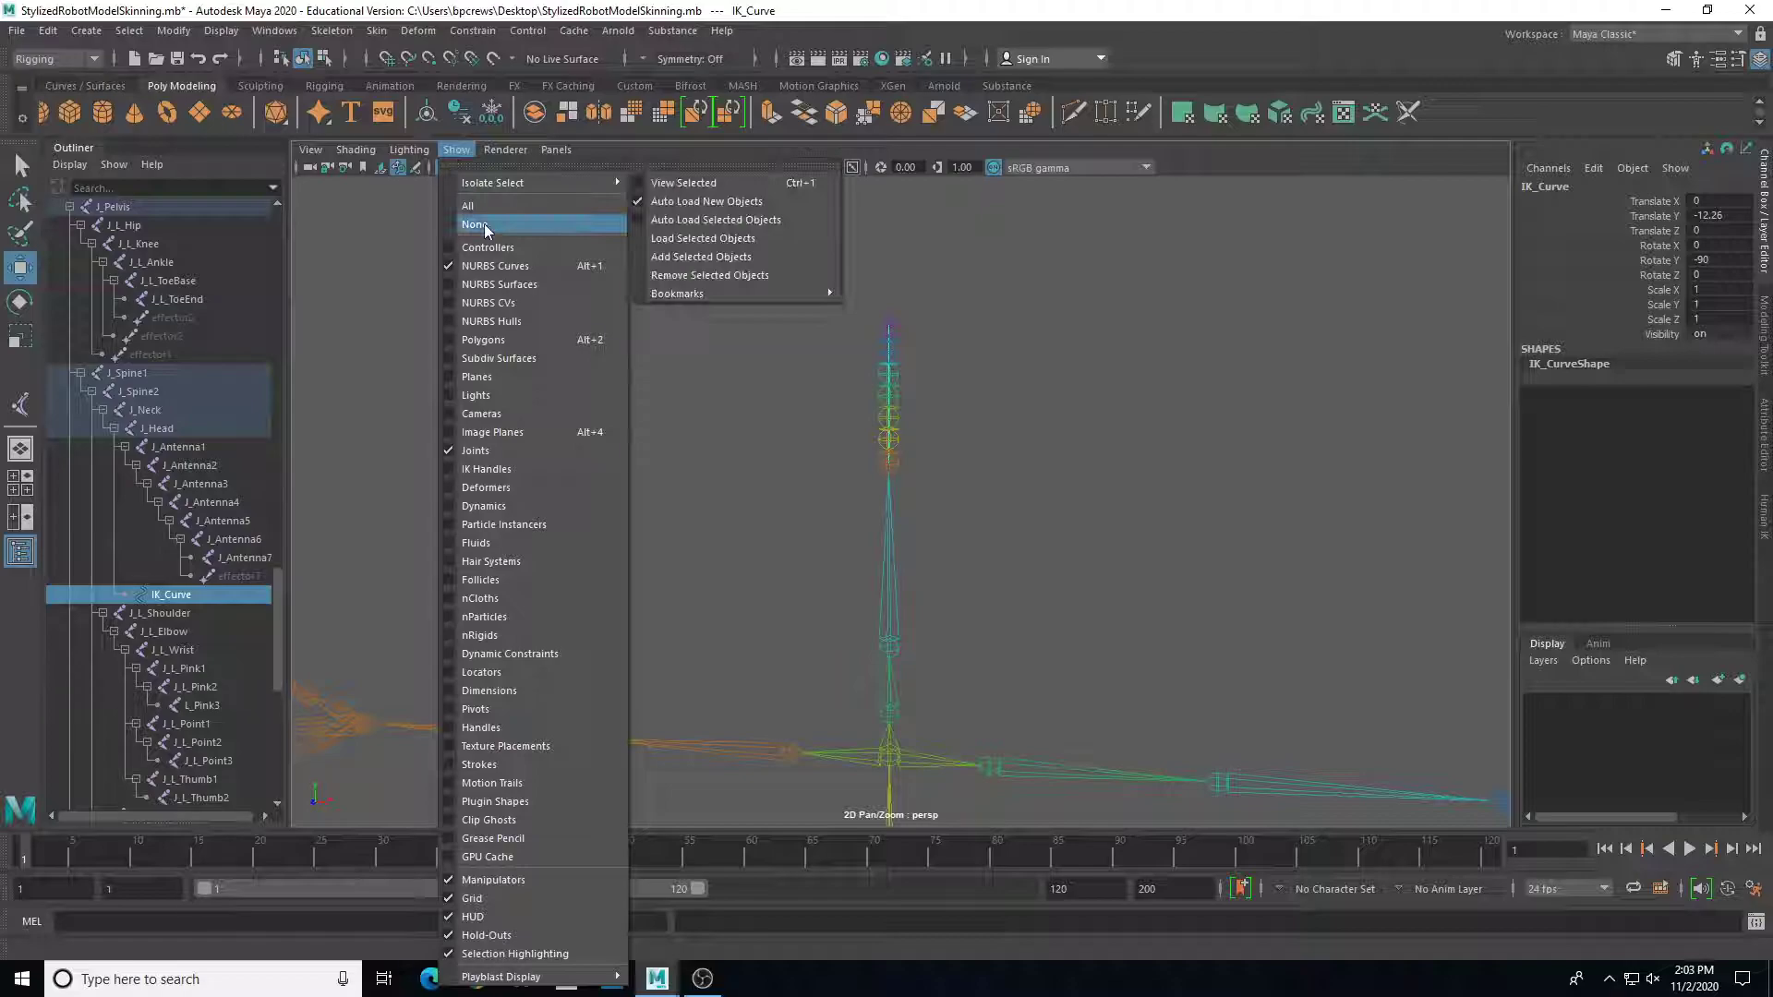
click(468, 201)
click(456, 149)
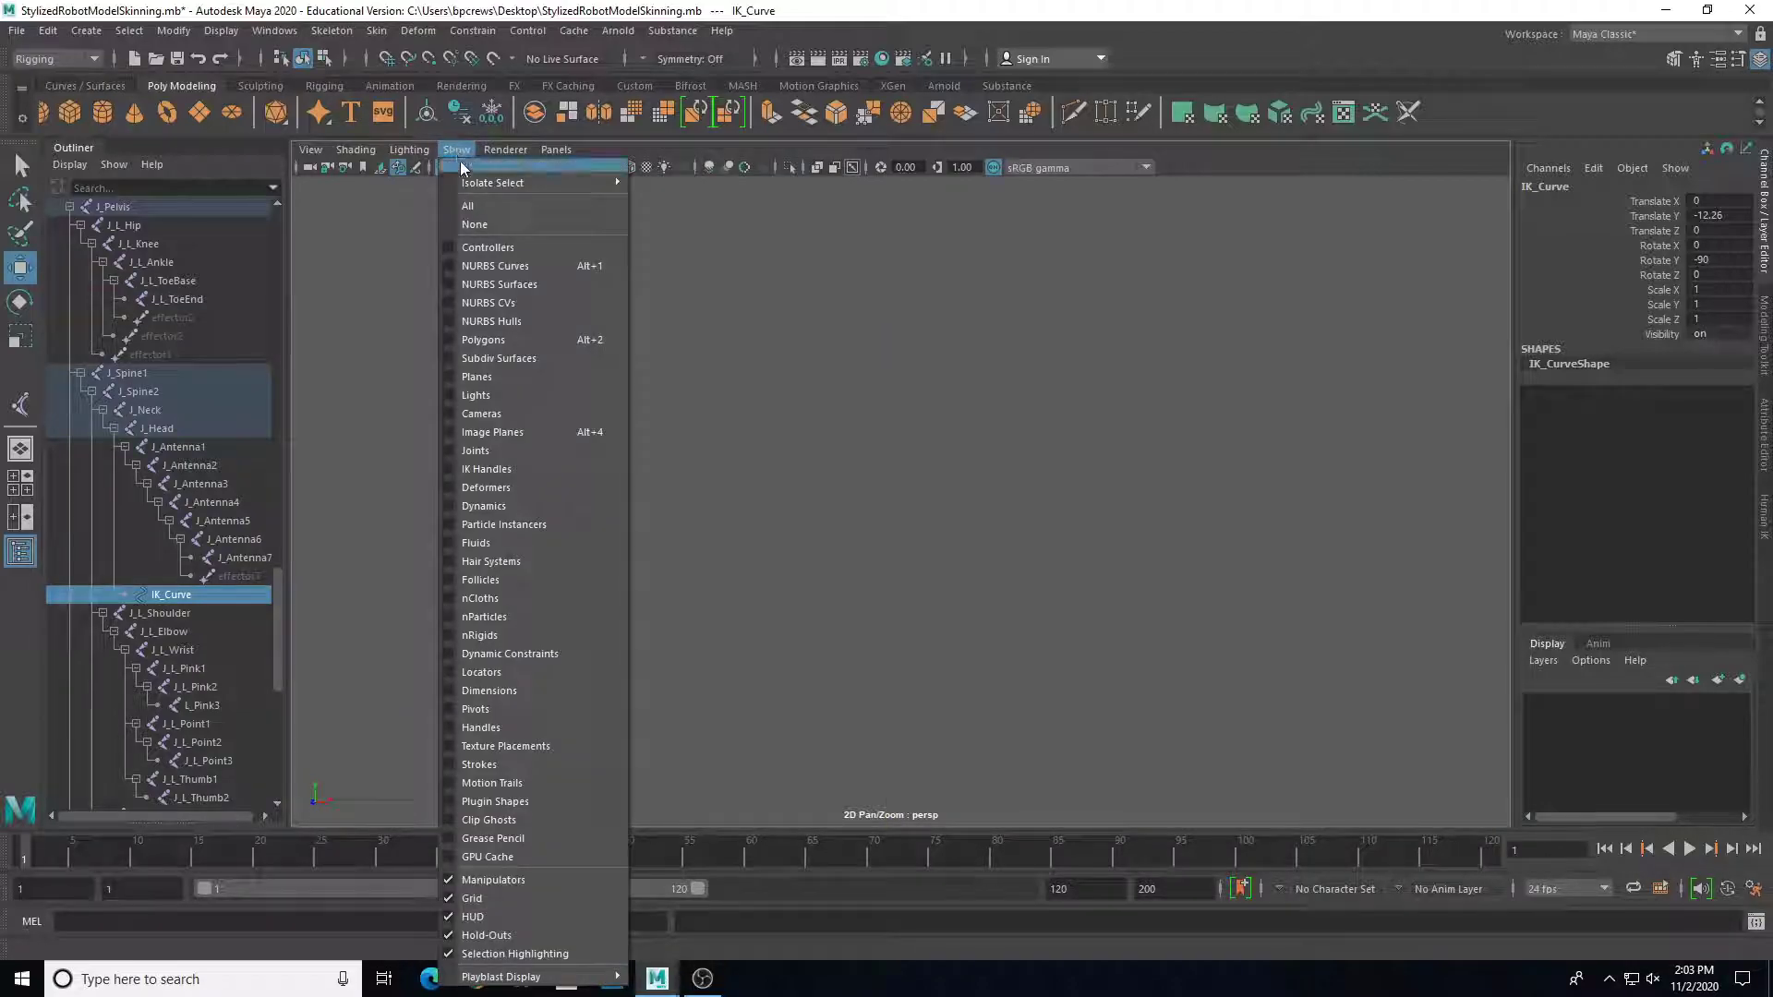
click(501, 267)
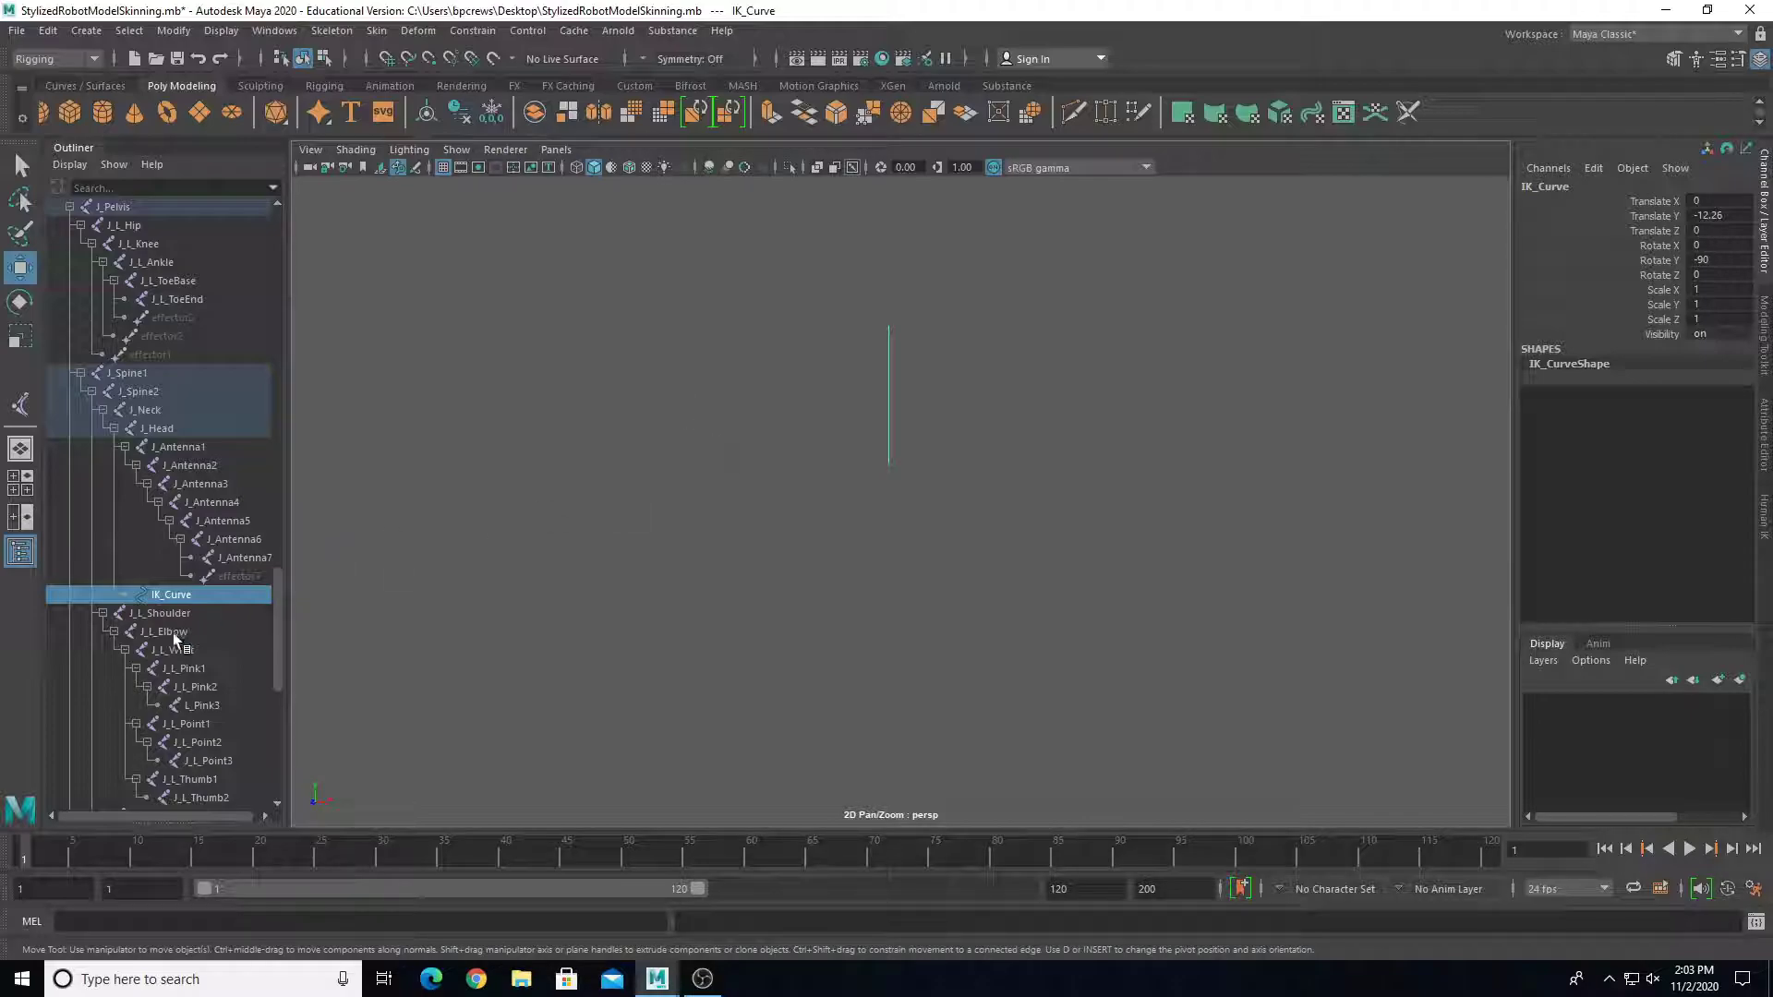
Step: Rename the antenna's ikHandle1 to IK_Antenna
scroll(157, 664, down, 9)
double_click(132, 763)
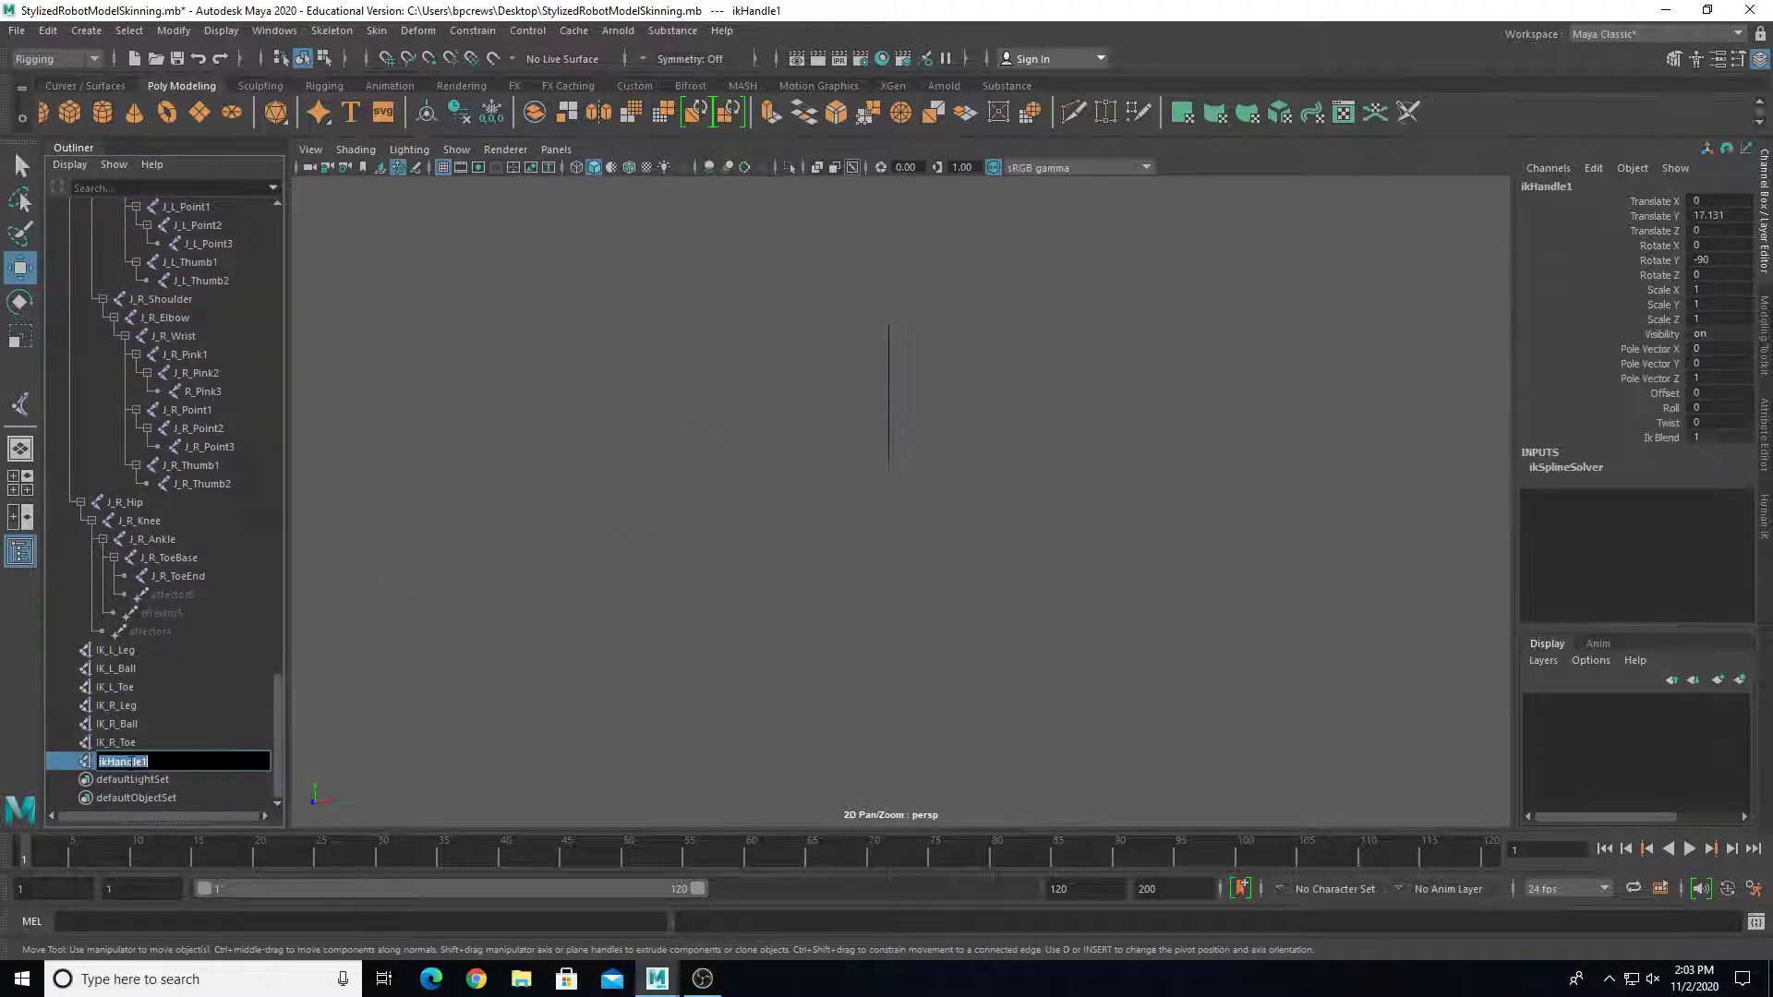
text(IK_Antenna)
key(Return)
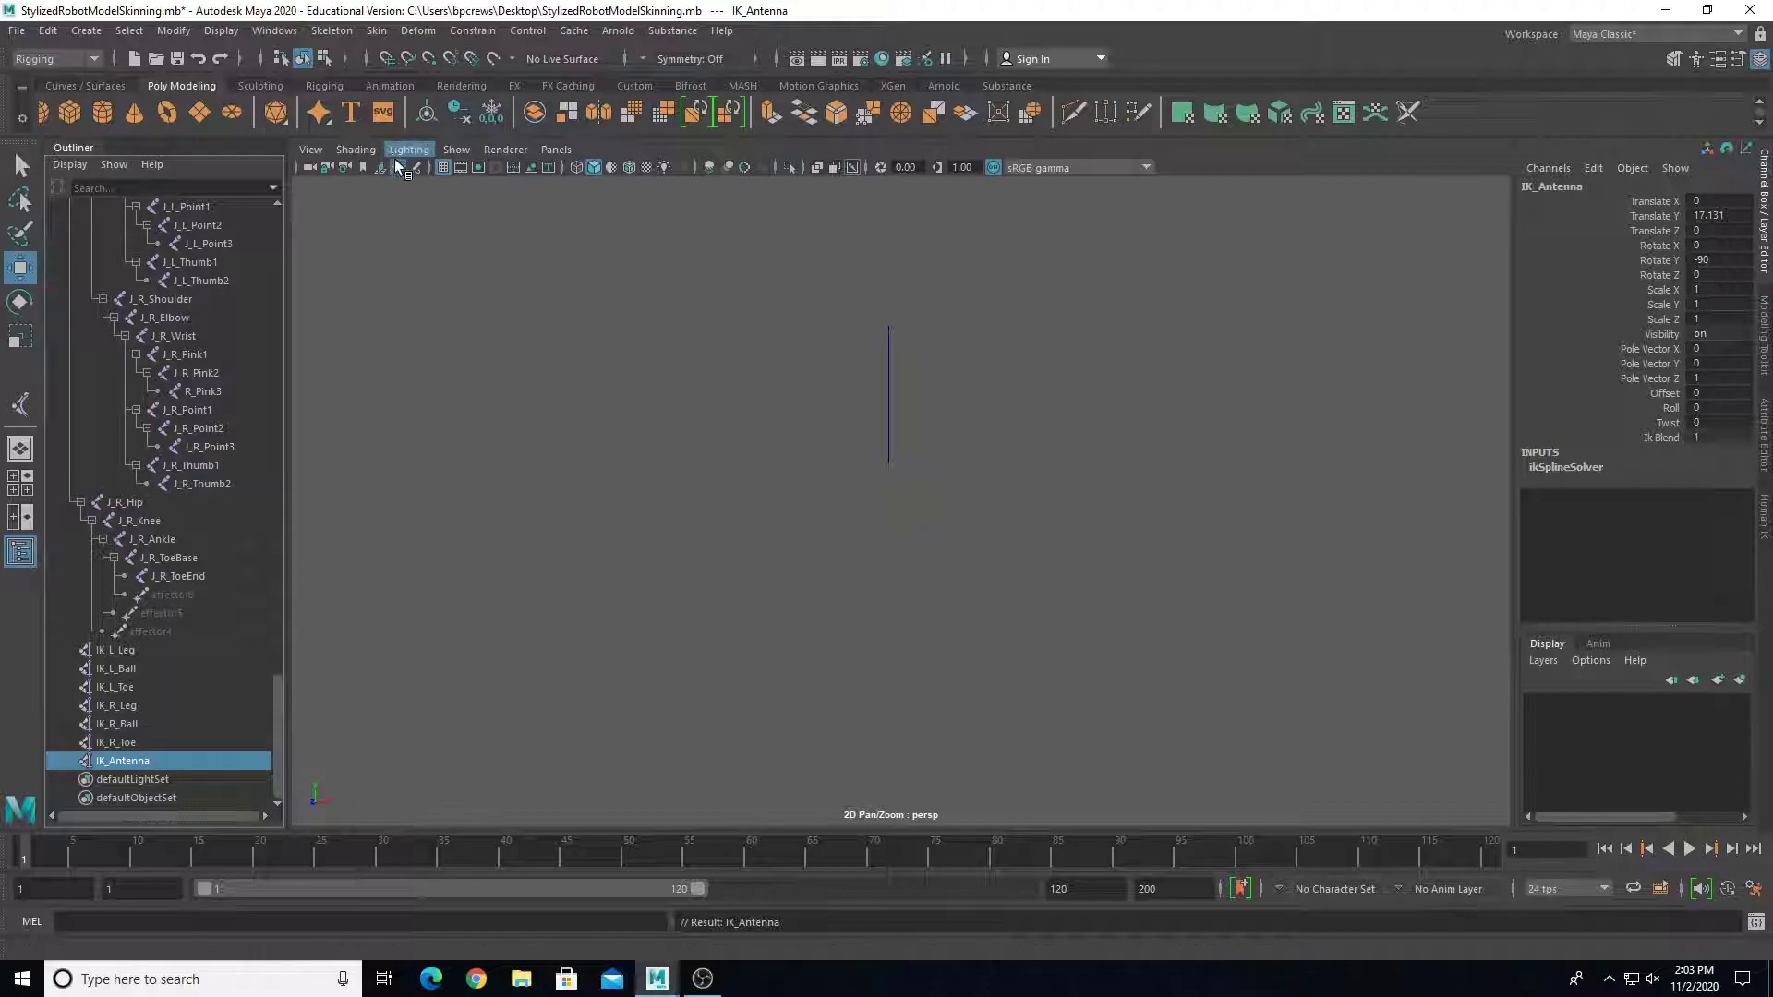
Step: Select IK_Curve under J_Head in the hierarchy and check that NURBS curves are the object type displayed
scroll(184, 600, up, 10)
scroll(172, 637, down, 5)
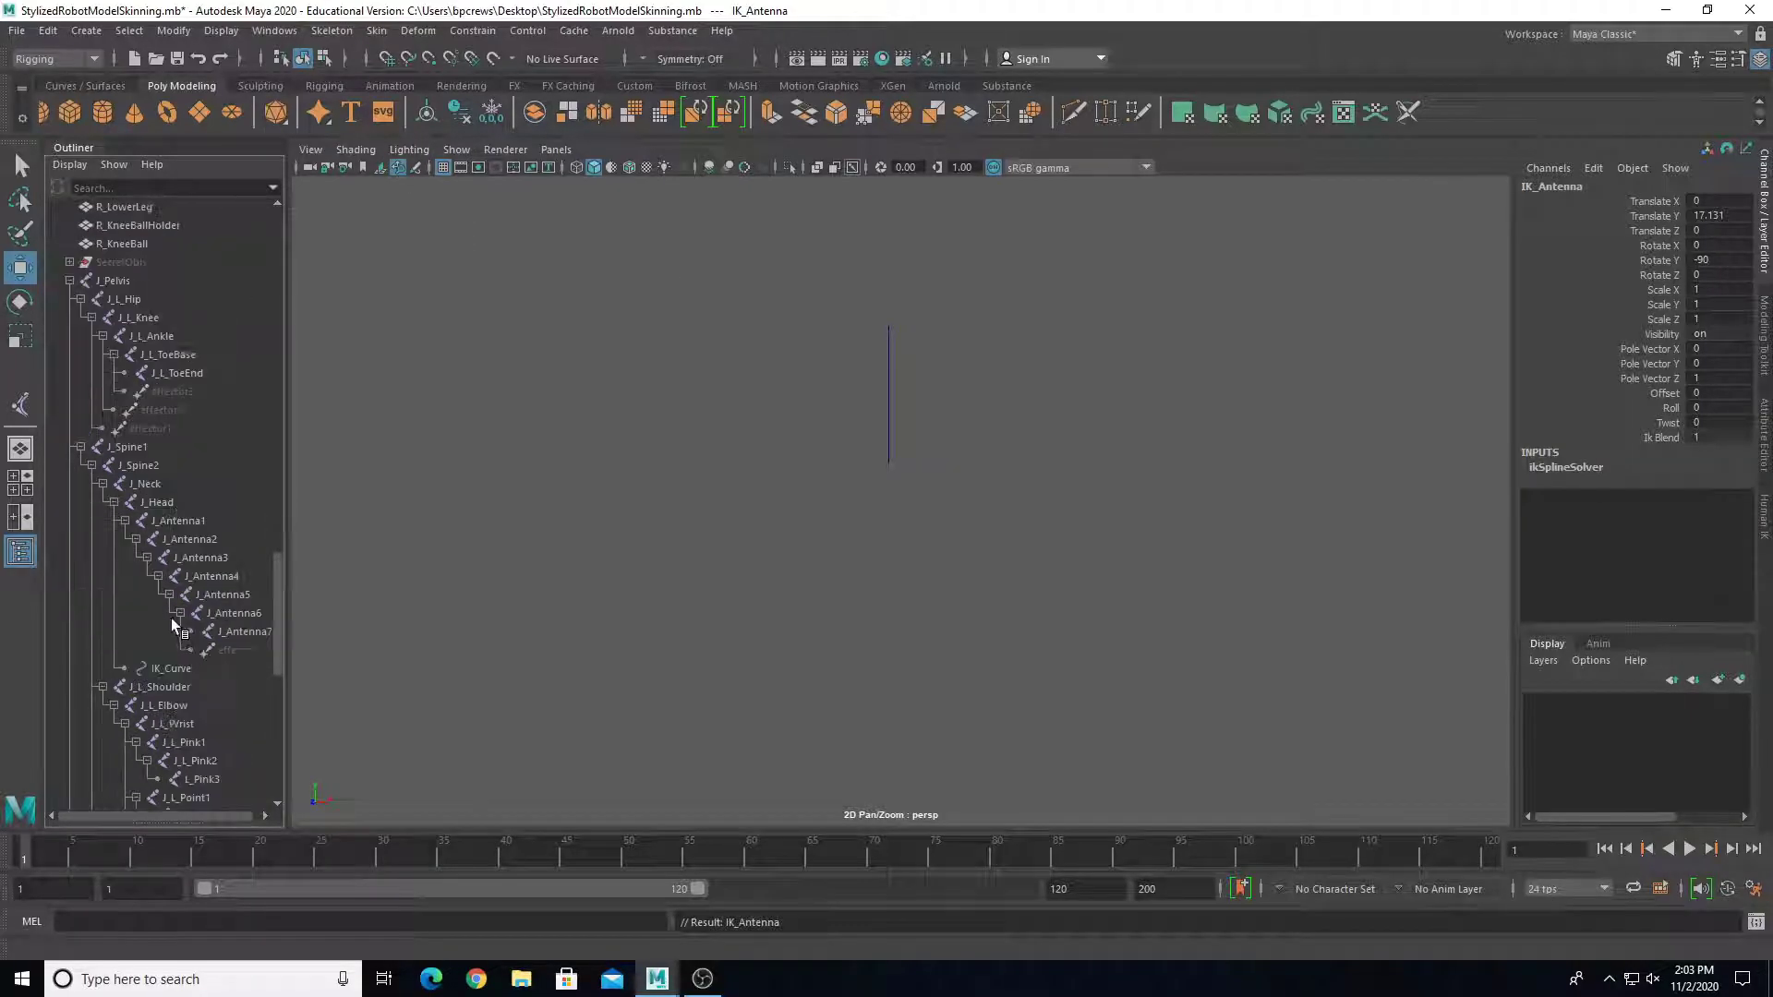
click(176, 520)
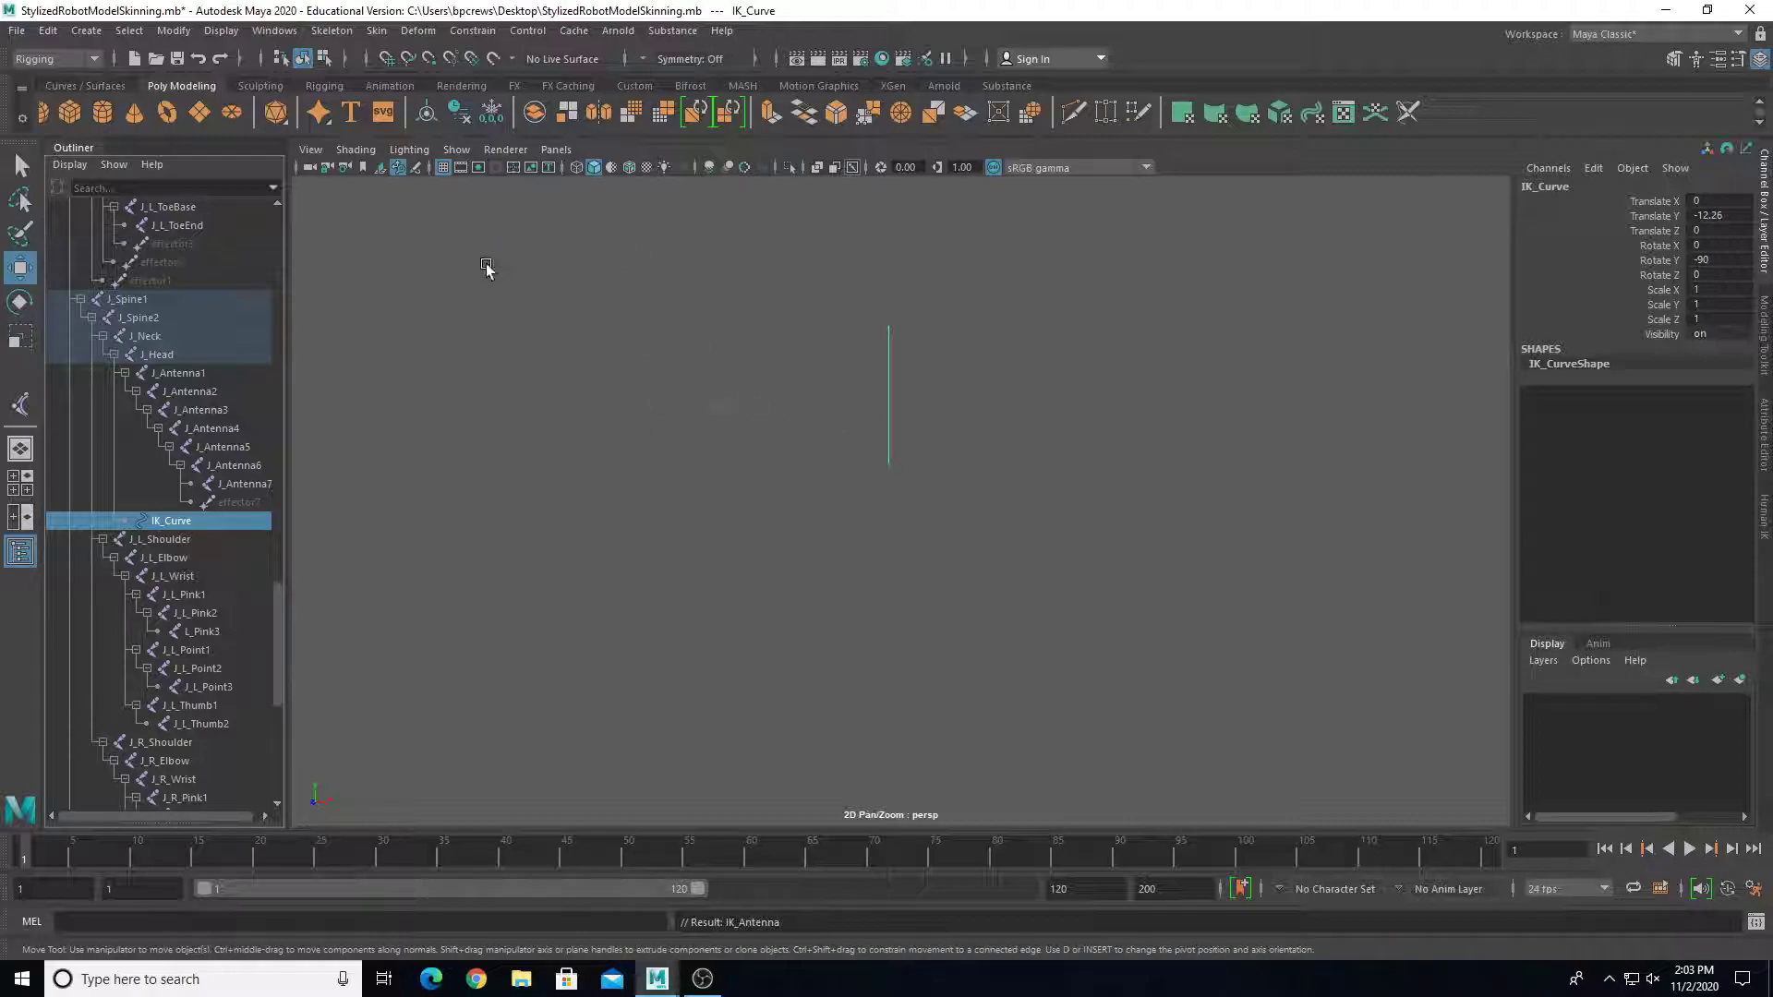
click(456, 150)
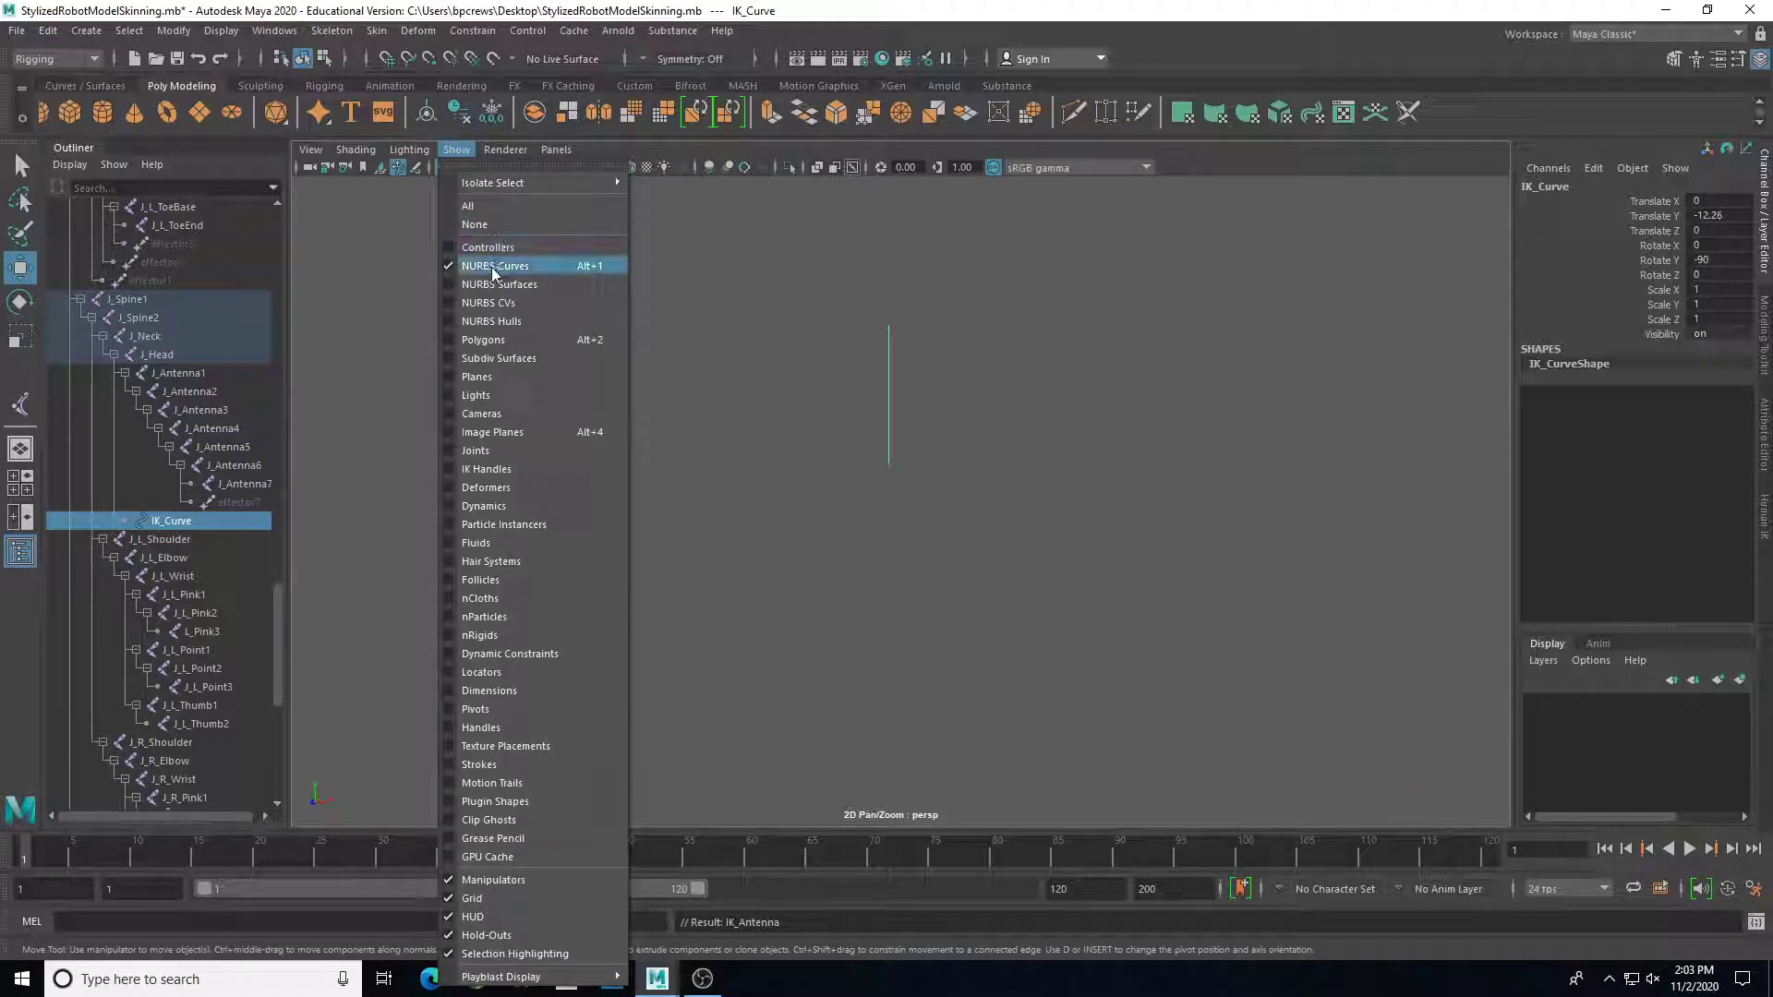
click(877, 356)
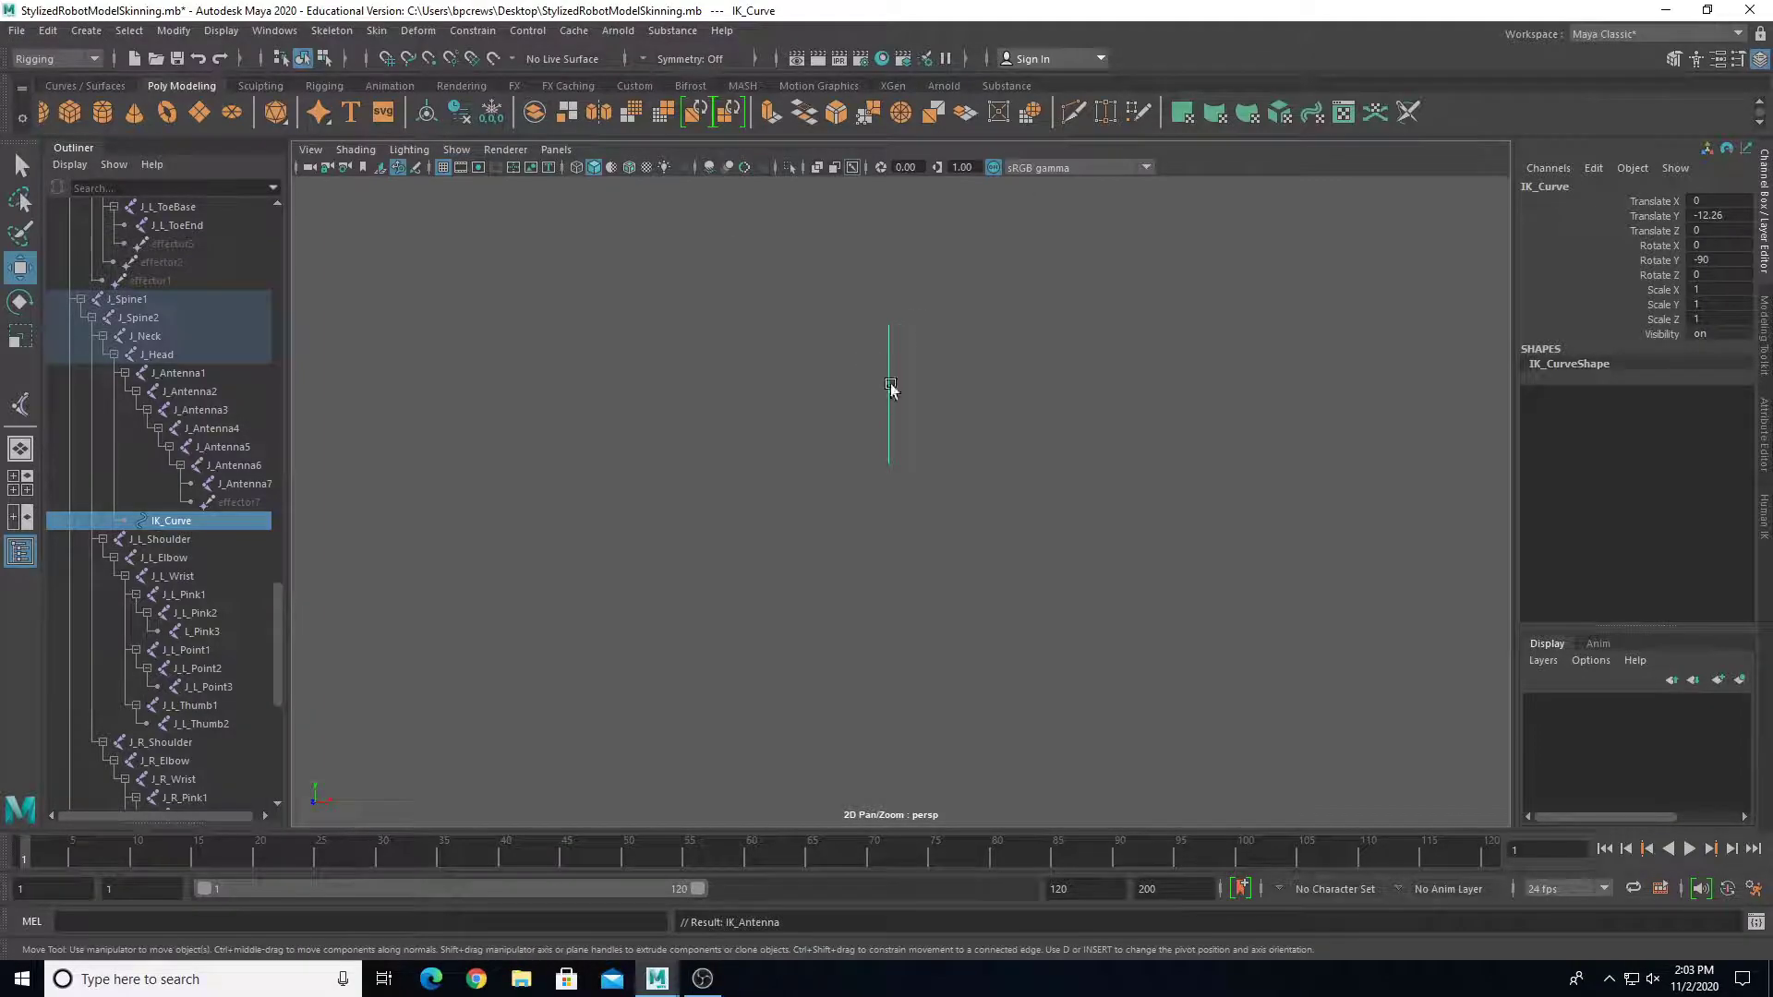
Step: Pick a curve point at the upper end of IK_Curve and apply the Point On Curve deformer to it
right_click(888, 379)
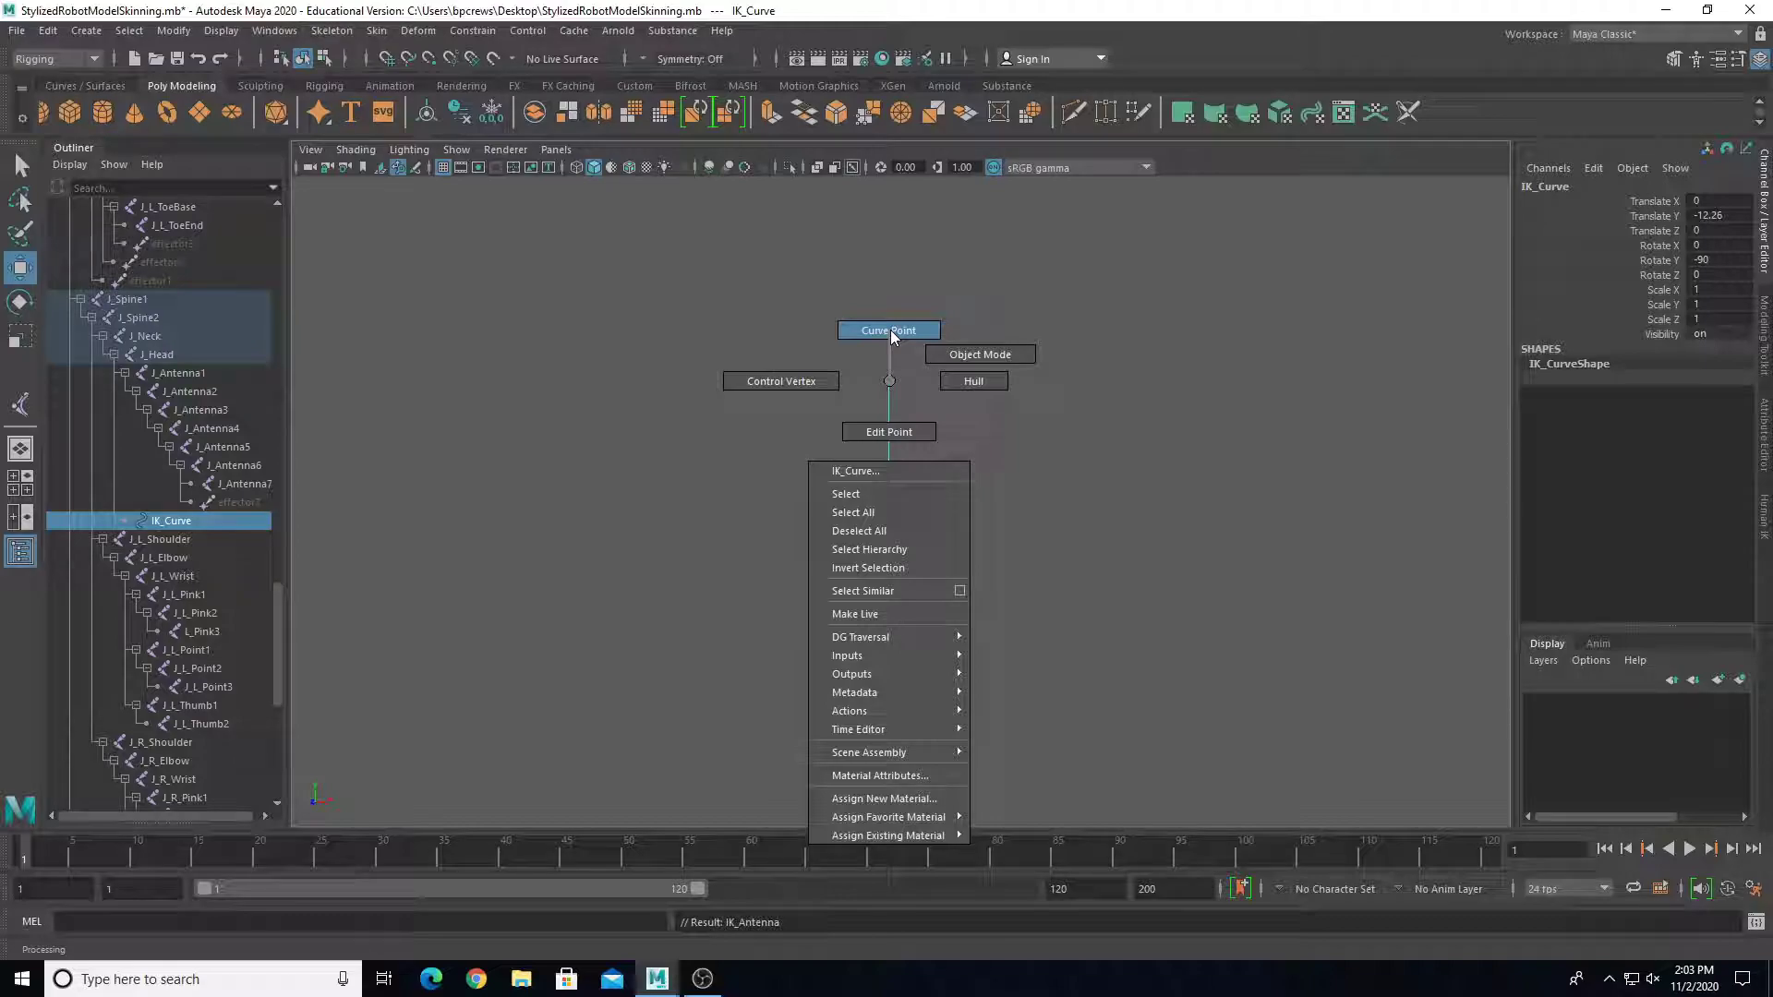
click(890, 329)
mouse_move(896, 393)
mouse_down()
mouse_move(922, 330)
mouse_move(942, 365)
mouse_up()
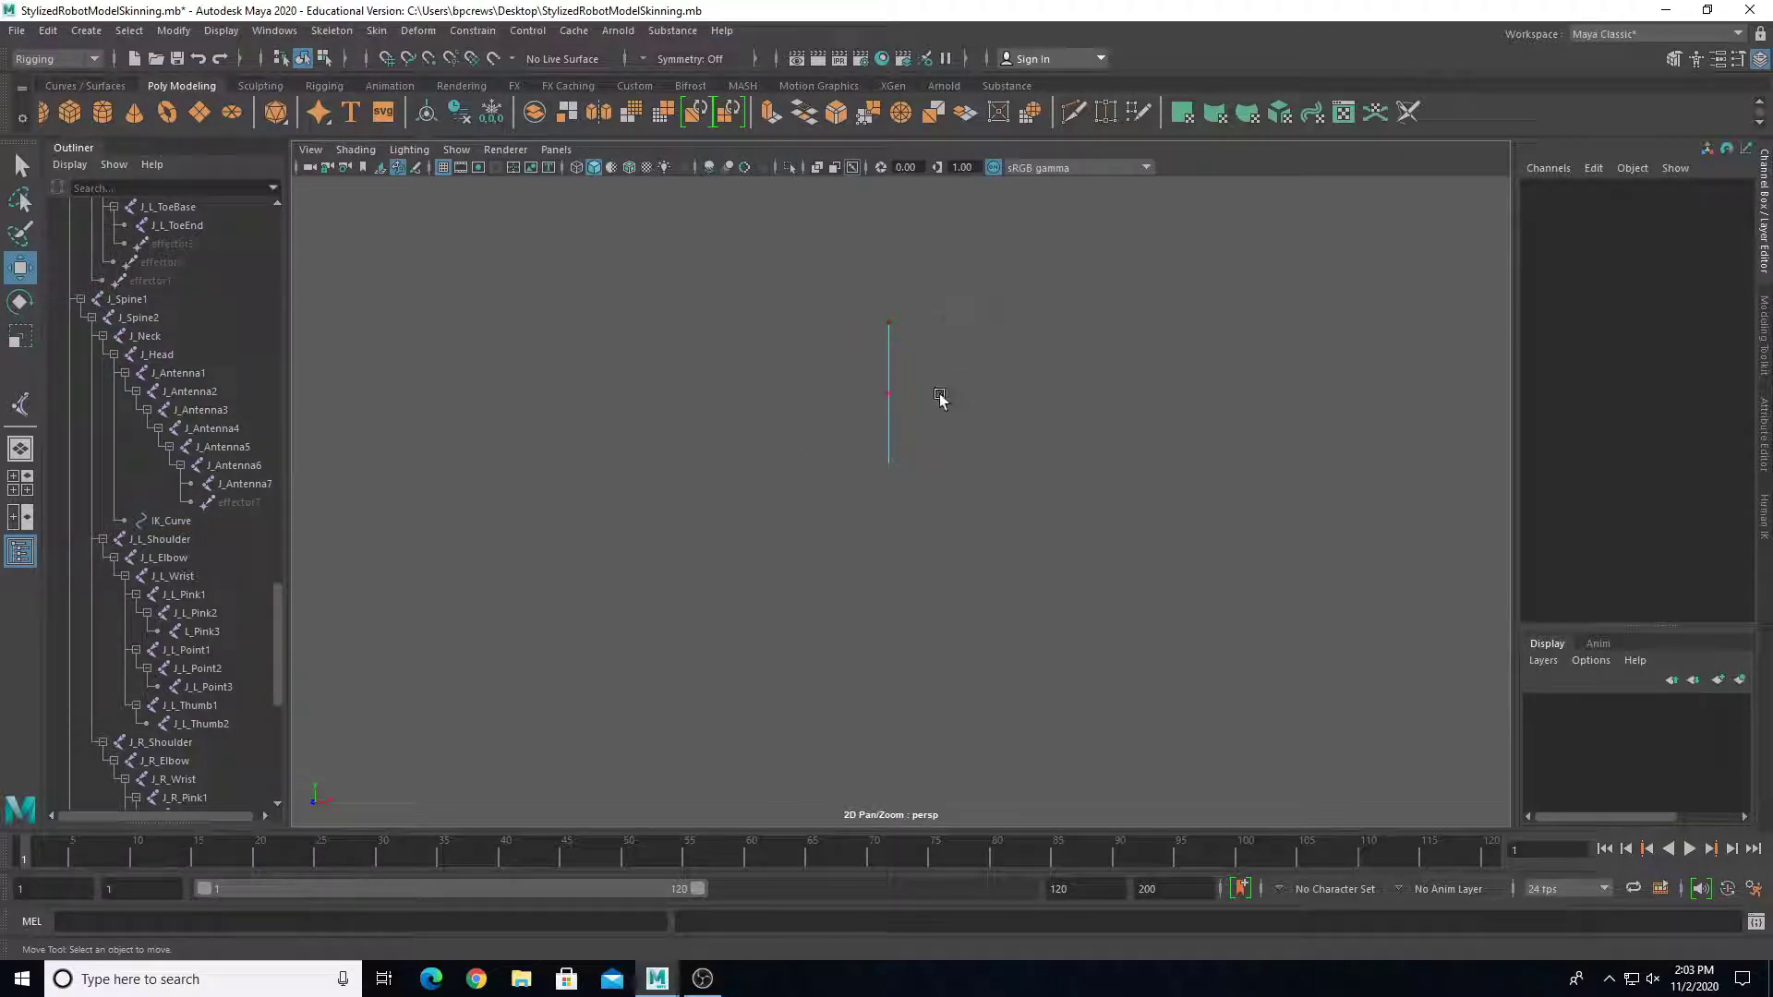
drag(990, 268, 981, 261)
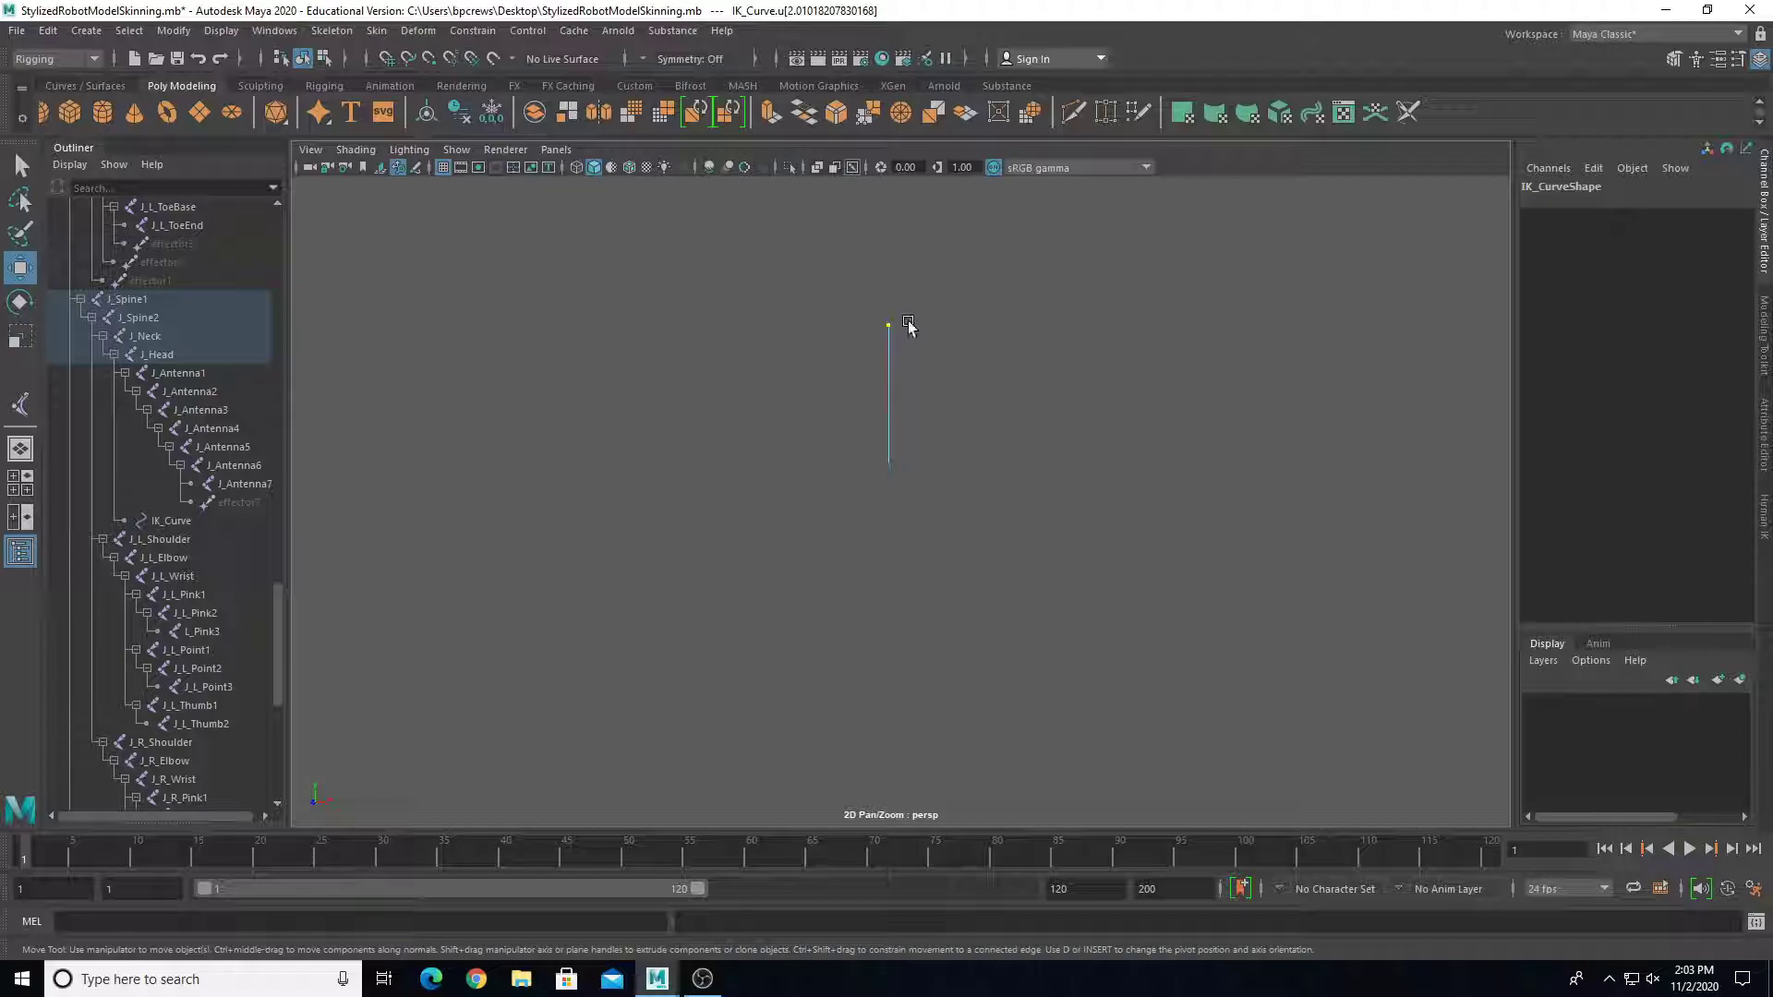
click(418, 31)
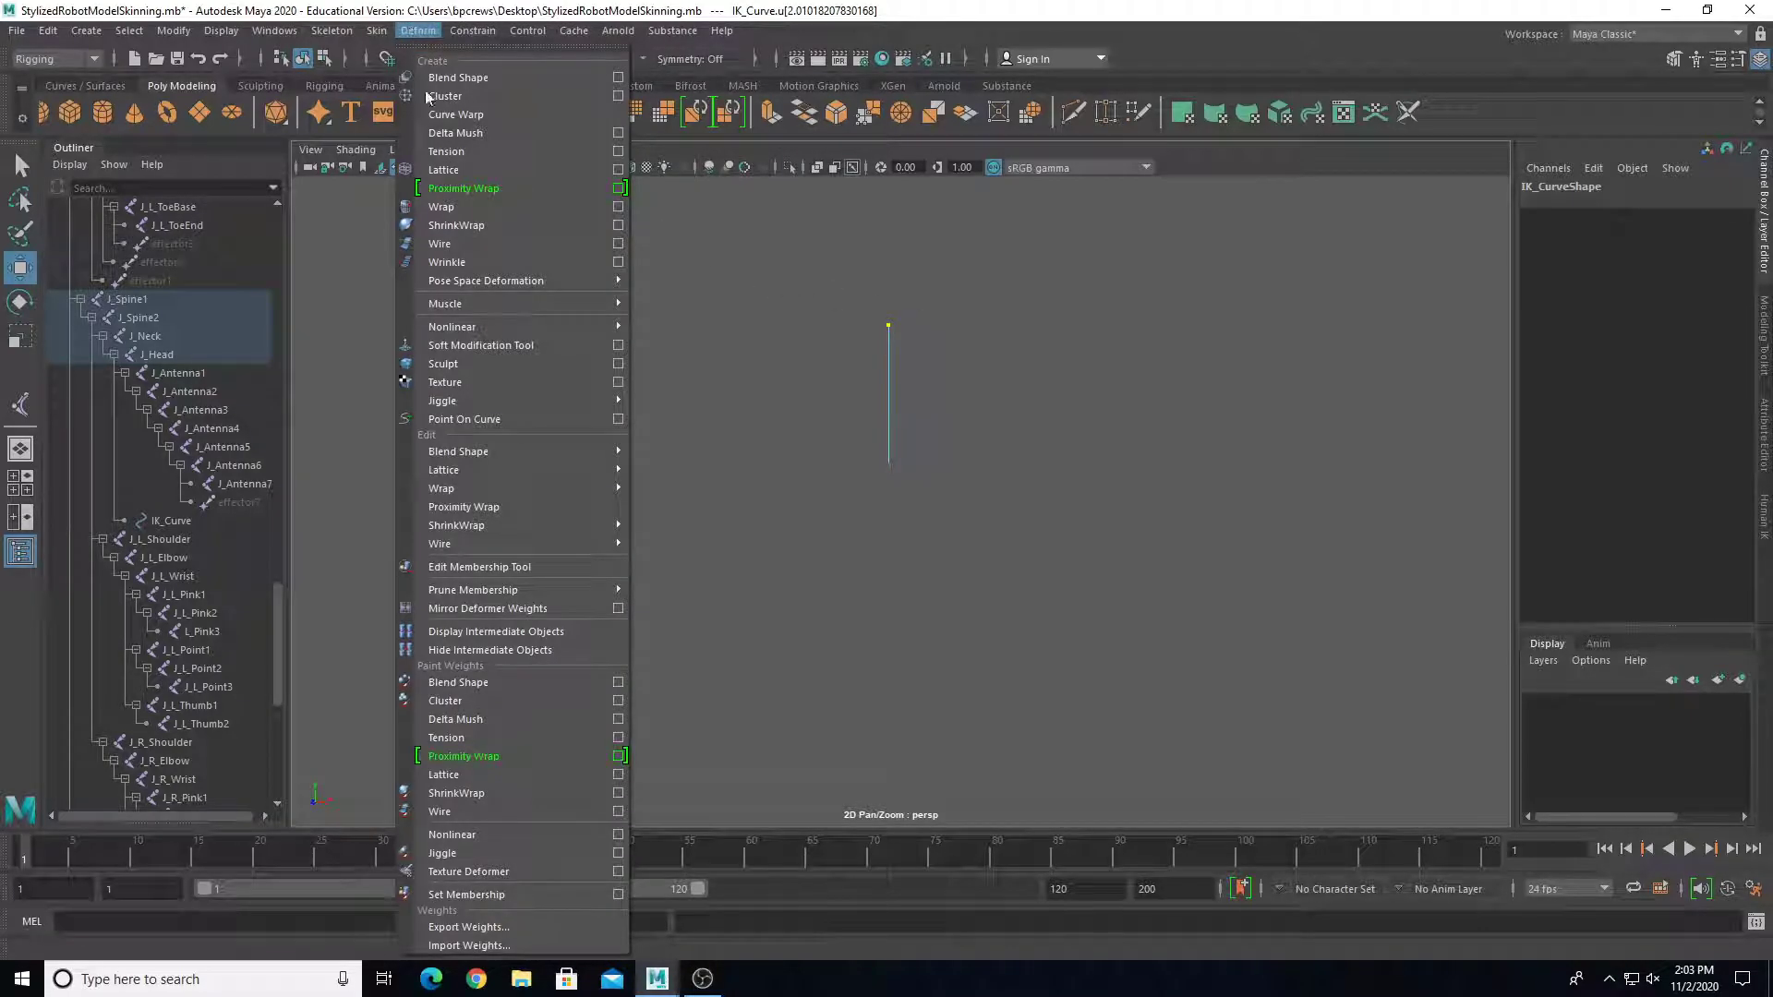
click(446, 420)
Step: Turn on the display of locators and examine the new locator at the antenna curve's tip
scroll(831, 554, down, 3)
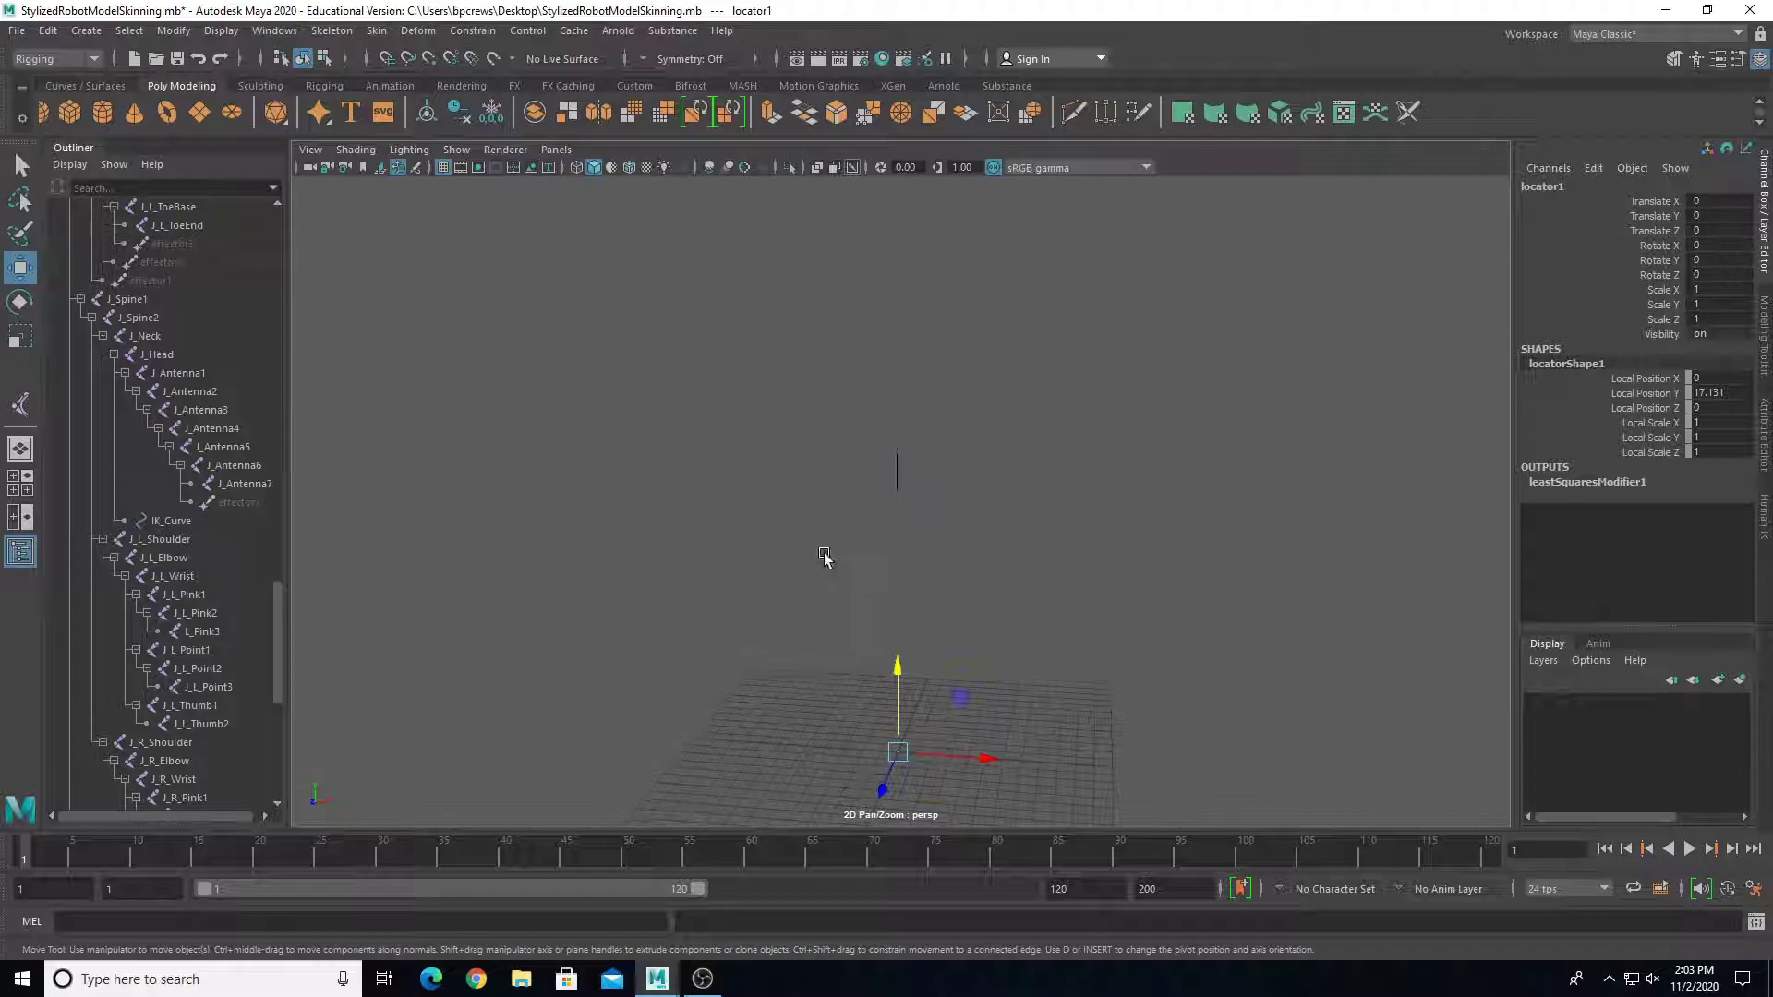
click(460, 155)
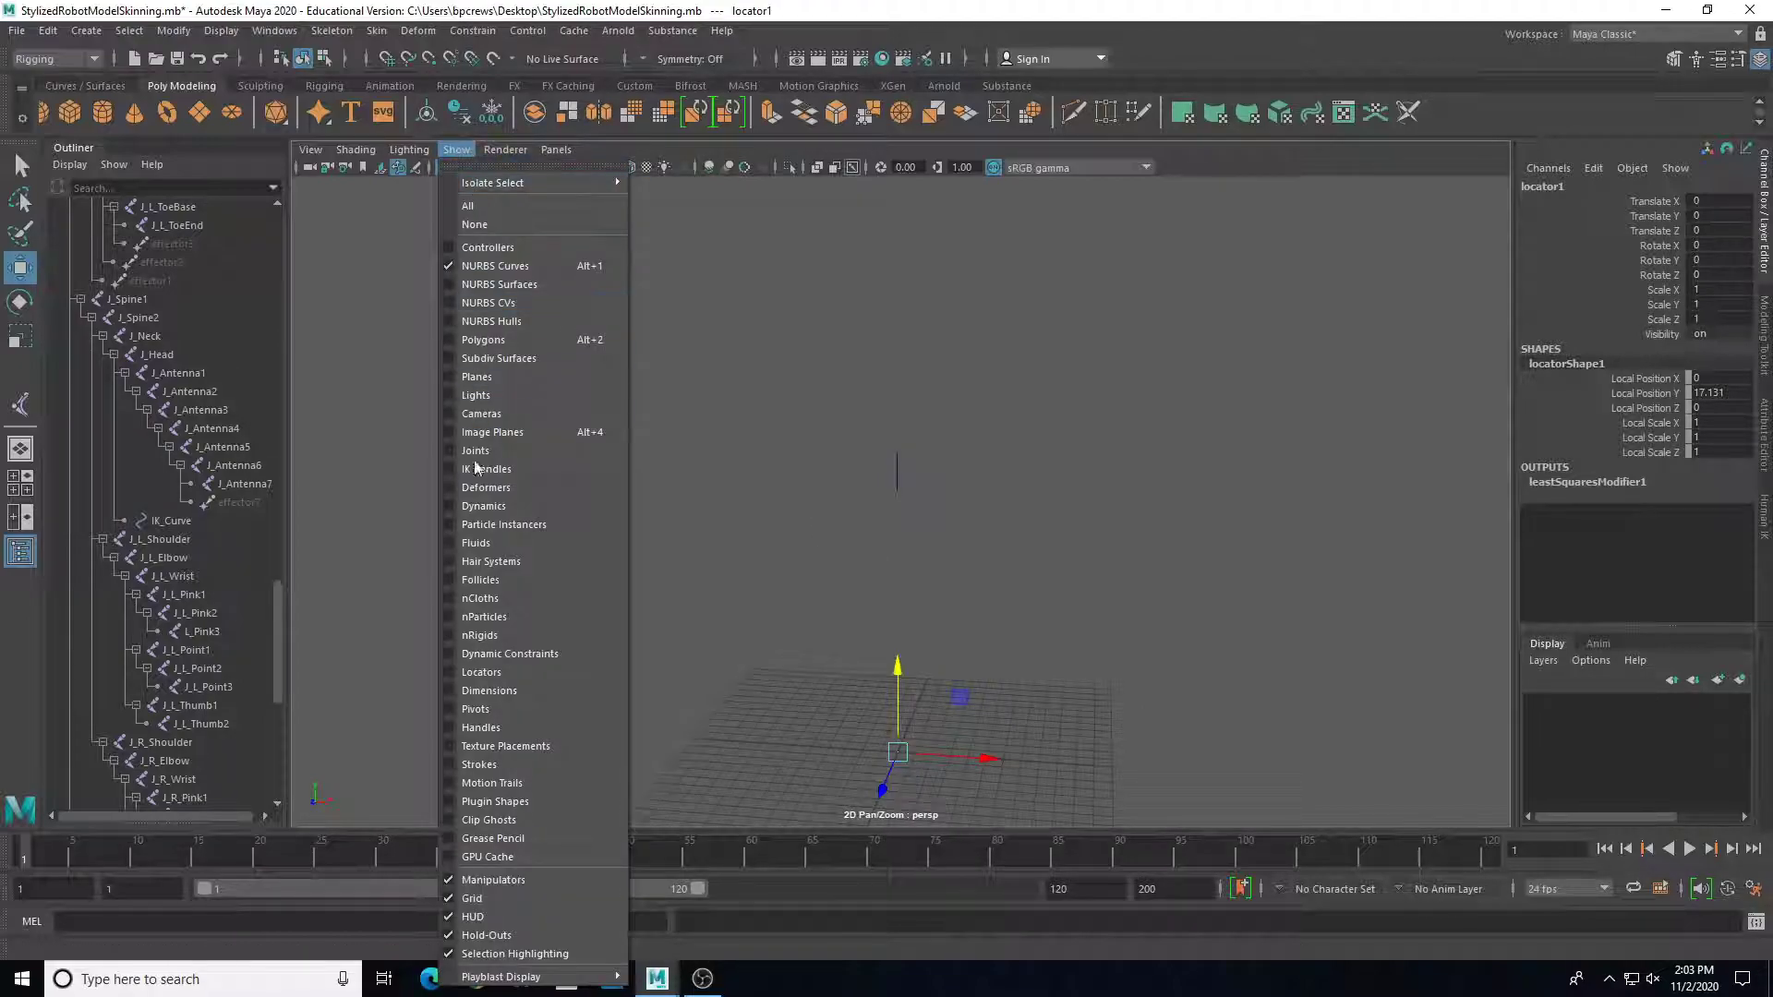
click(485, 673)
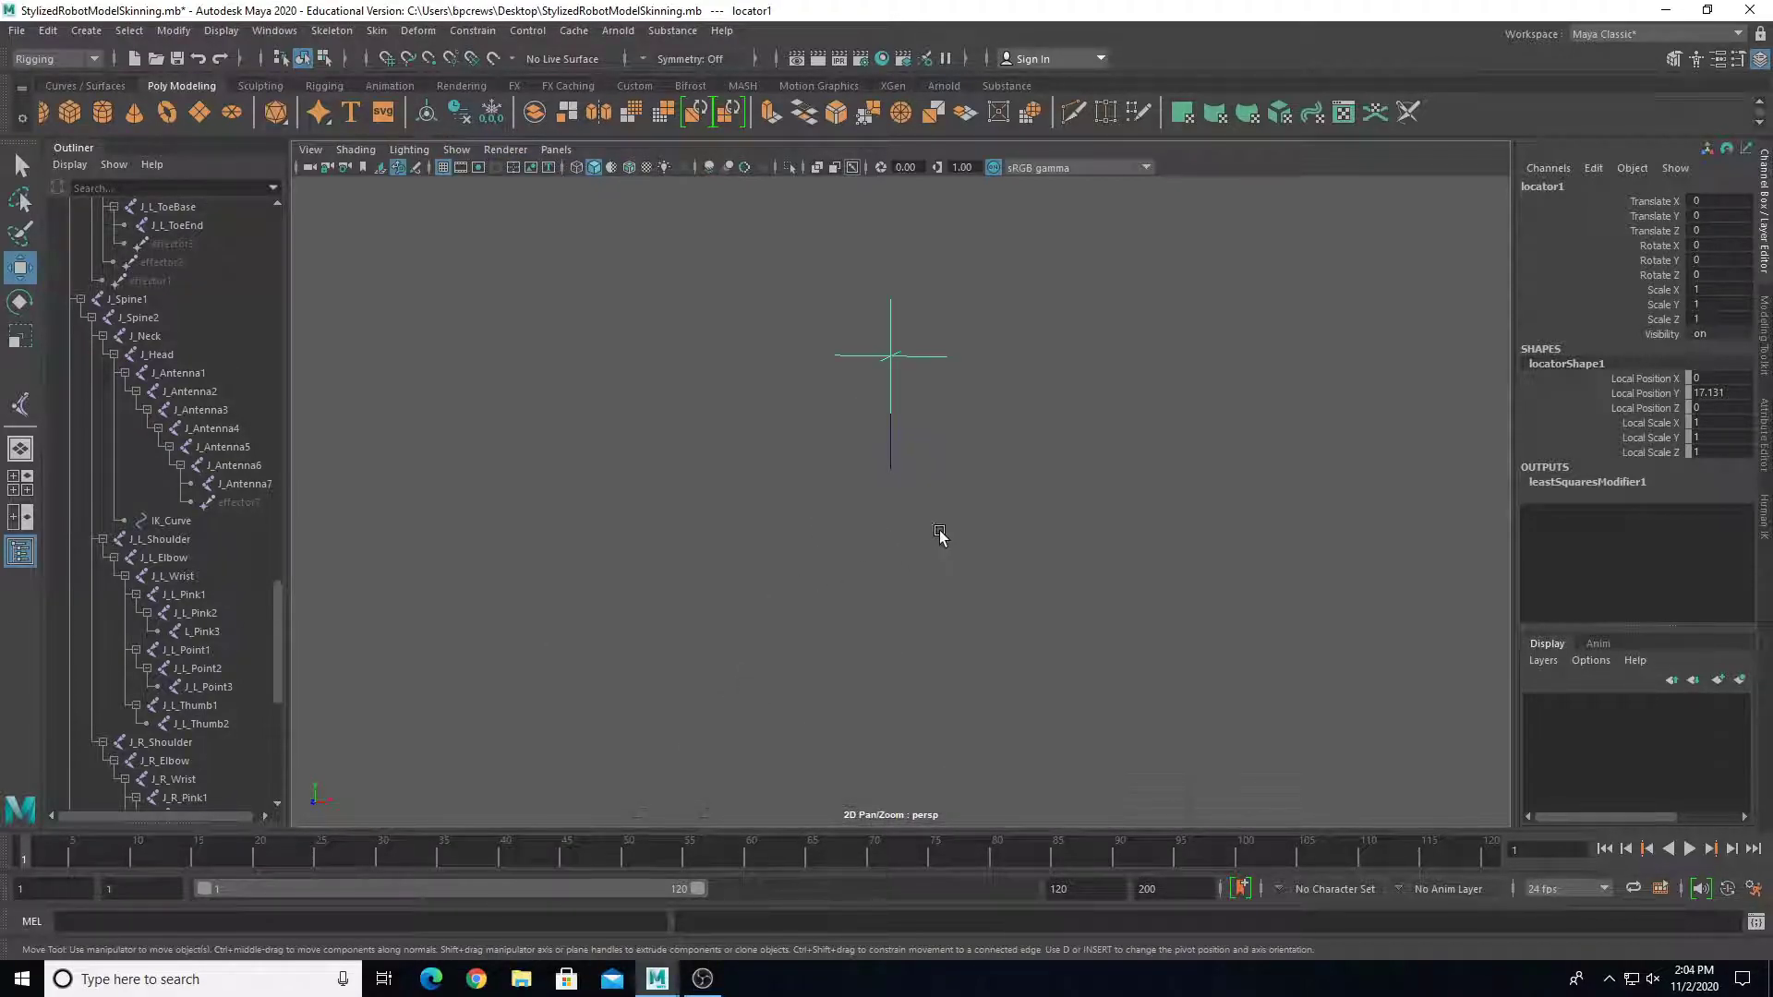
click(1049, 480)
mouse_move(1049, 480)
alt+mouse_down()
mouse_move(1010, 481)
mouse_move(1032, 476)
alt+mouse_up()
drag(926, 374, 894, 418)
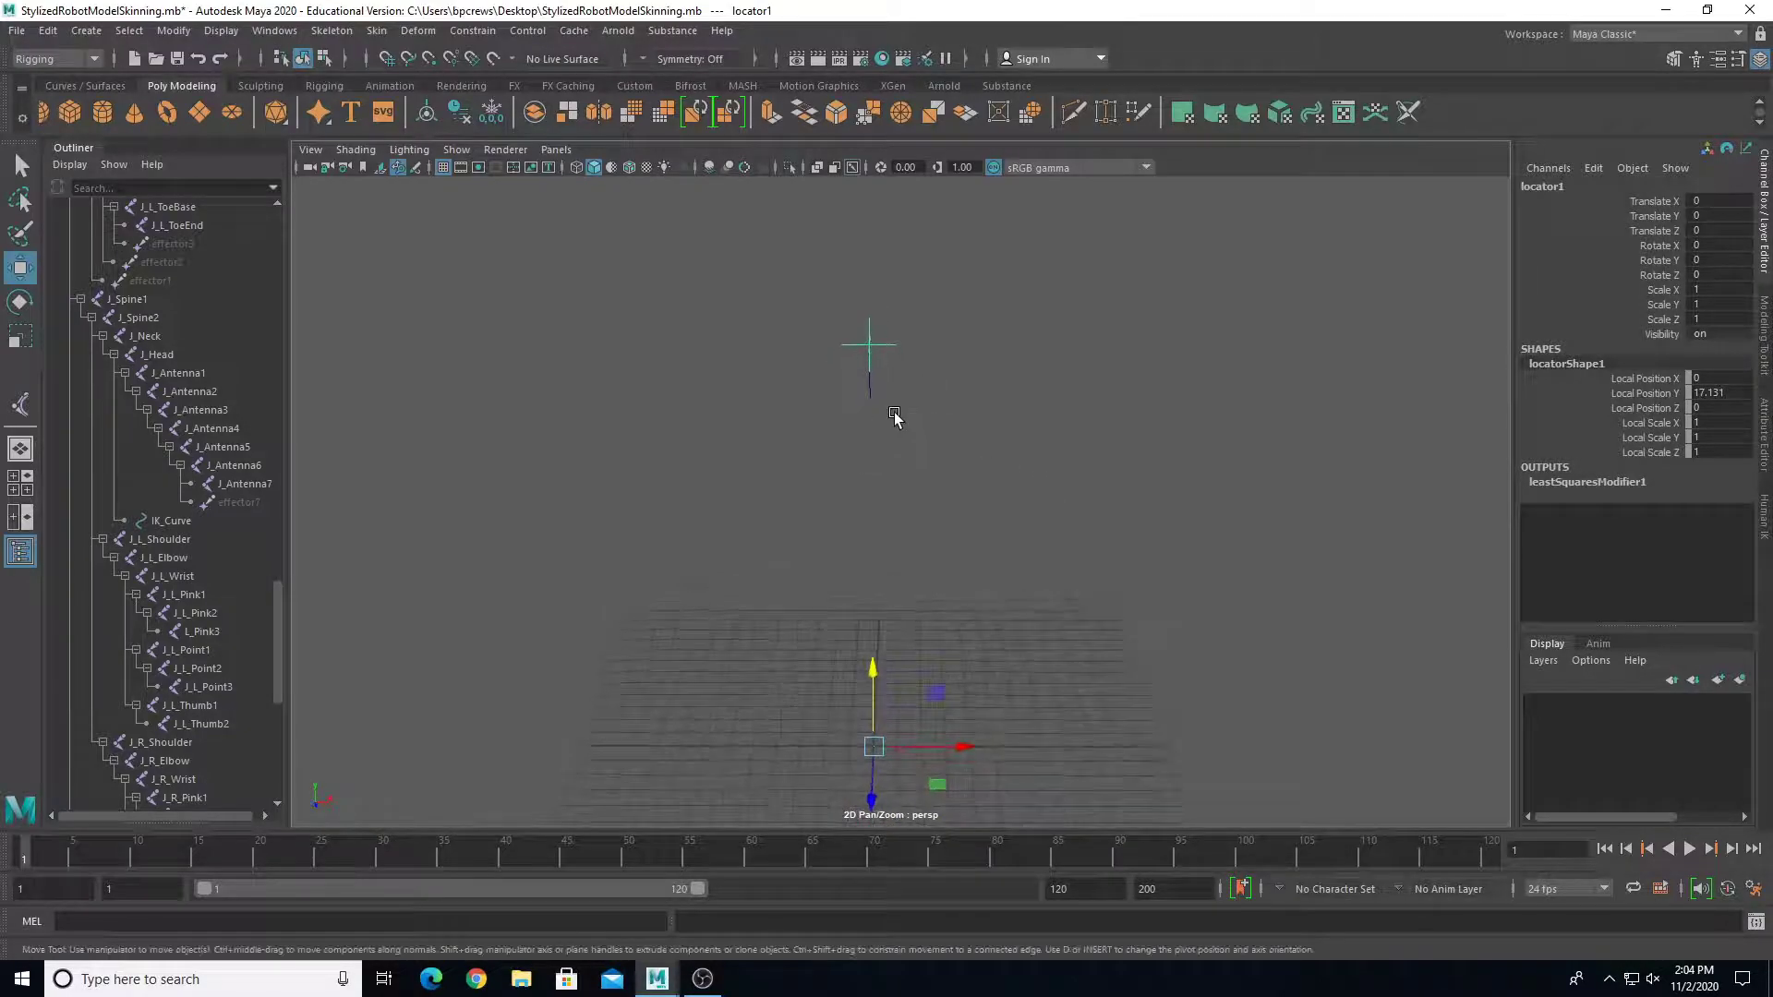
Step: Show all object types so that the whole robot is displayed with the locator
click(456, 150)
click(474, 209)
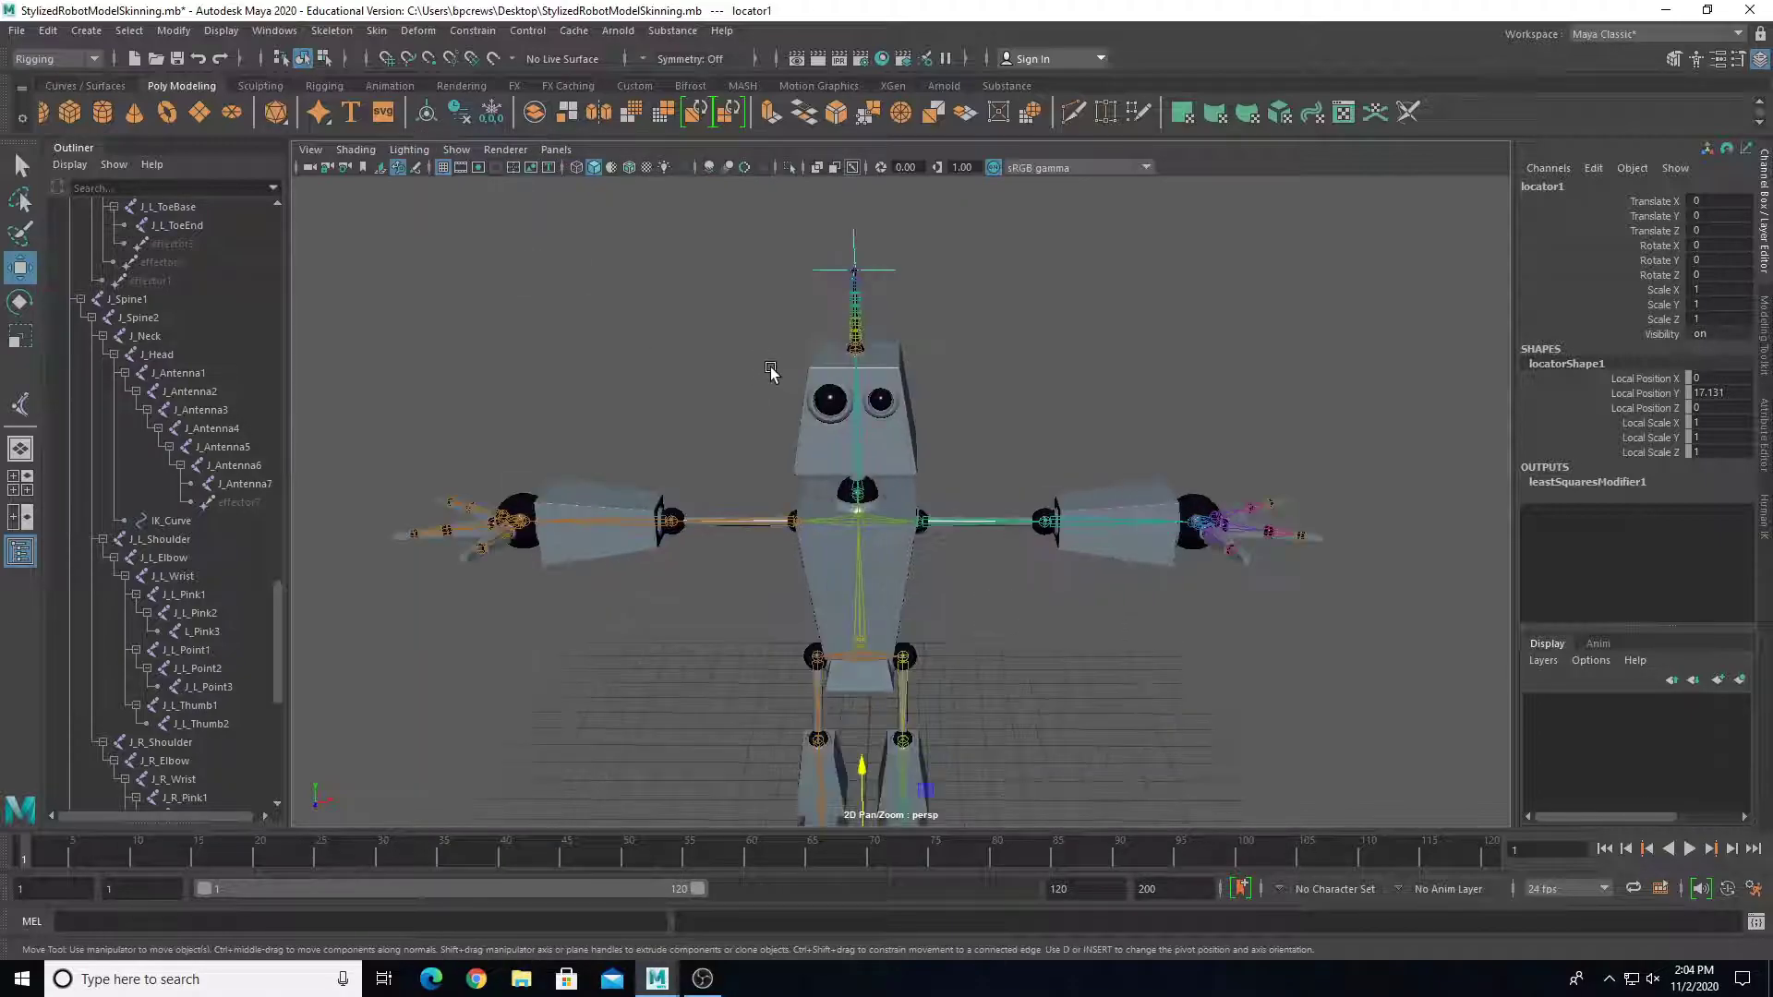
alt+drag(803, 397, 826, 425)
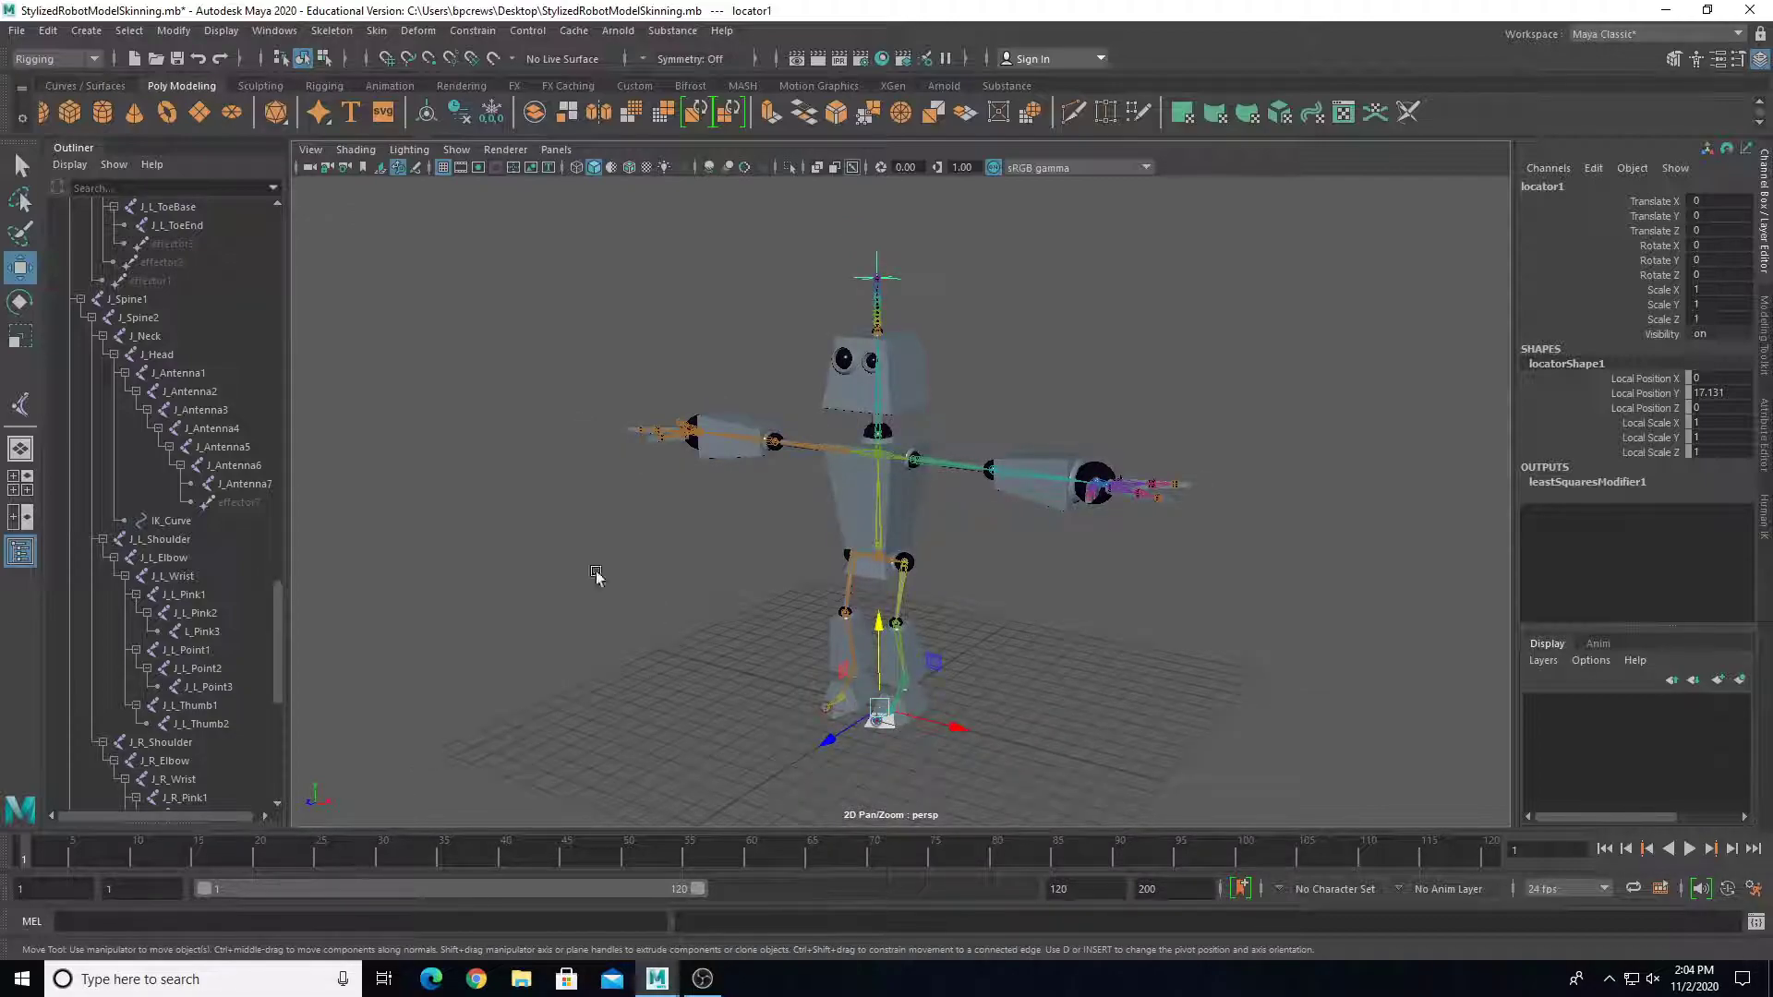
Step: Center the pivot of locator1 so its manipulator sits at the antenna tip
click(173, 31)
click(214, 166)
scroll(724, 599, up, 6)
alt+drag(724, 598, 495, 601)
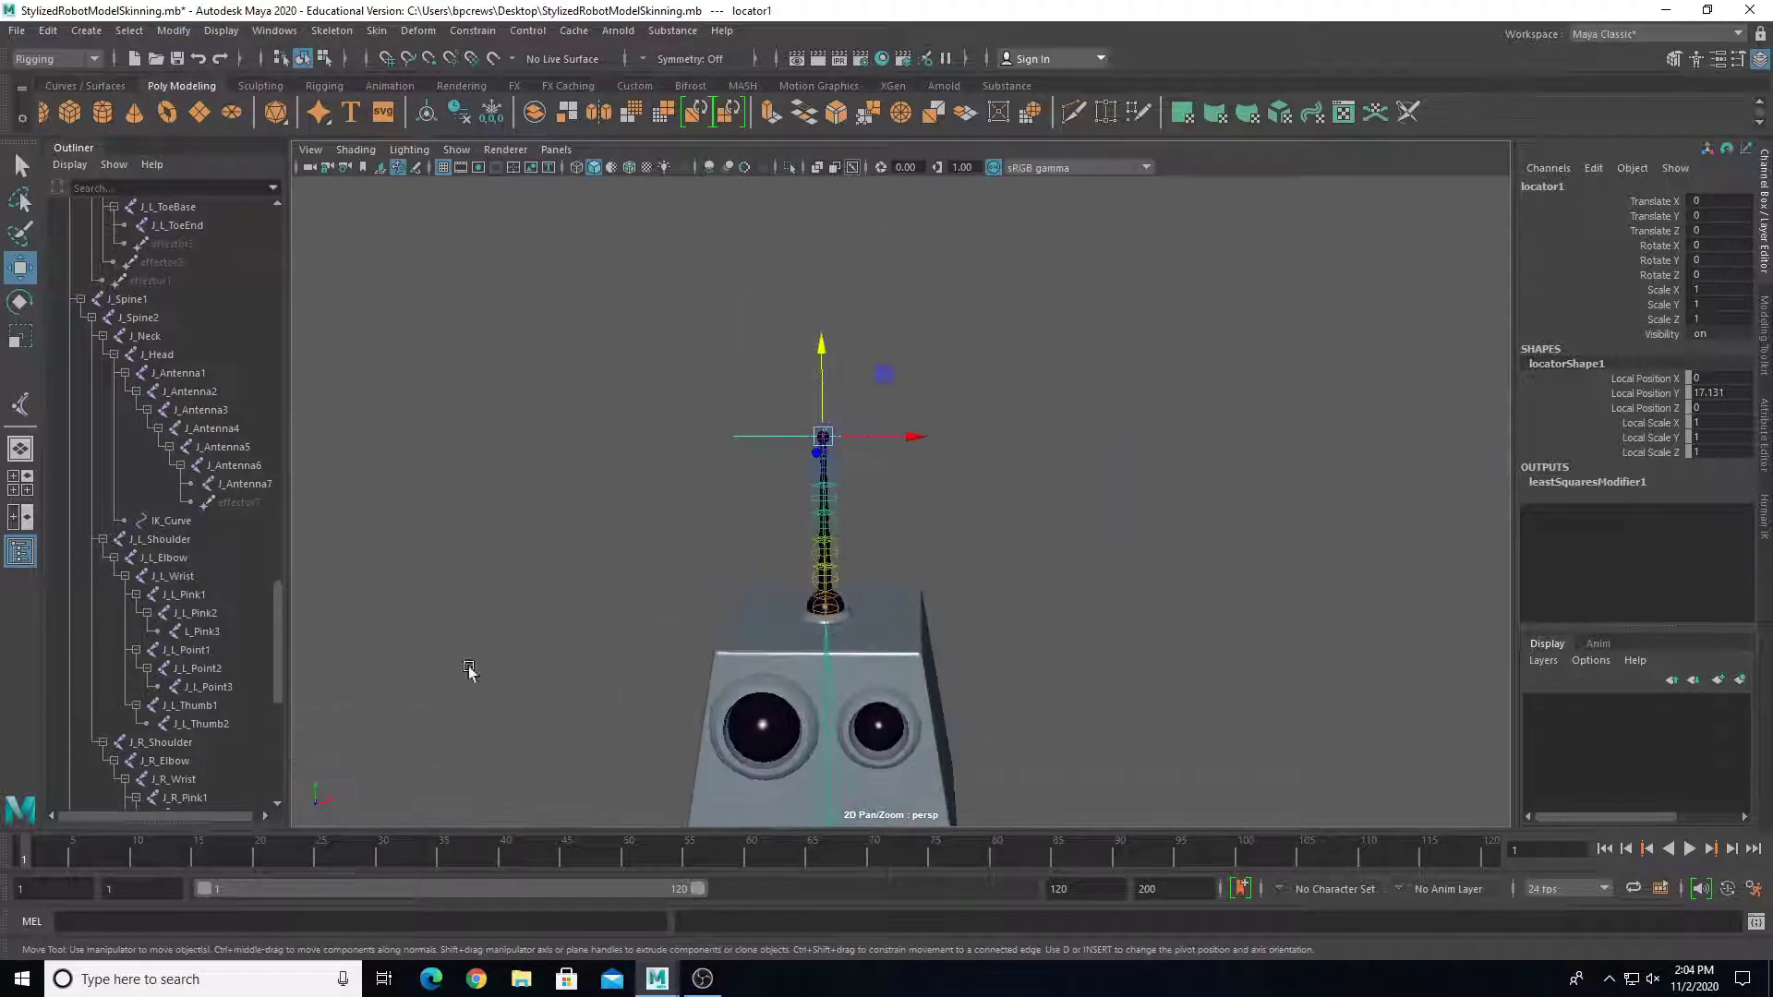
Step: Rename locator1 to L_AntennaControl
scroll(212, 685, down, 6)
double_click(120, 760)
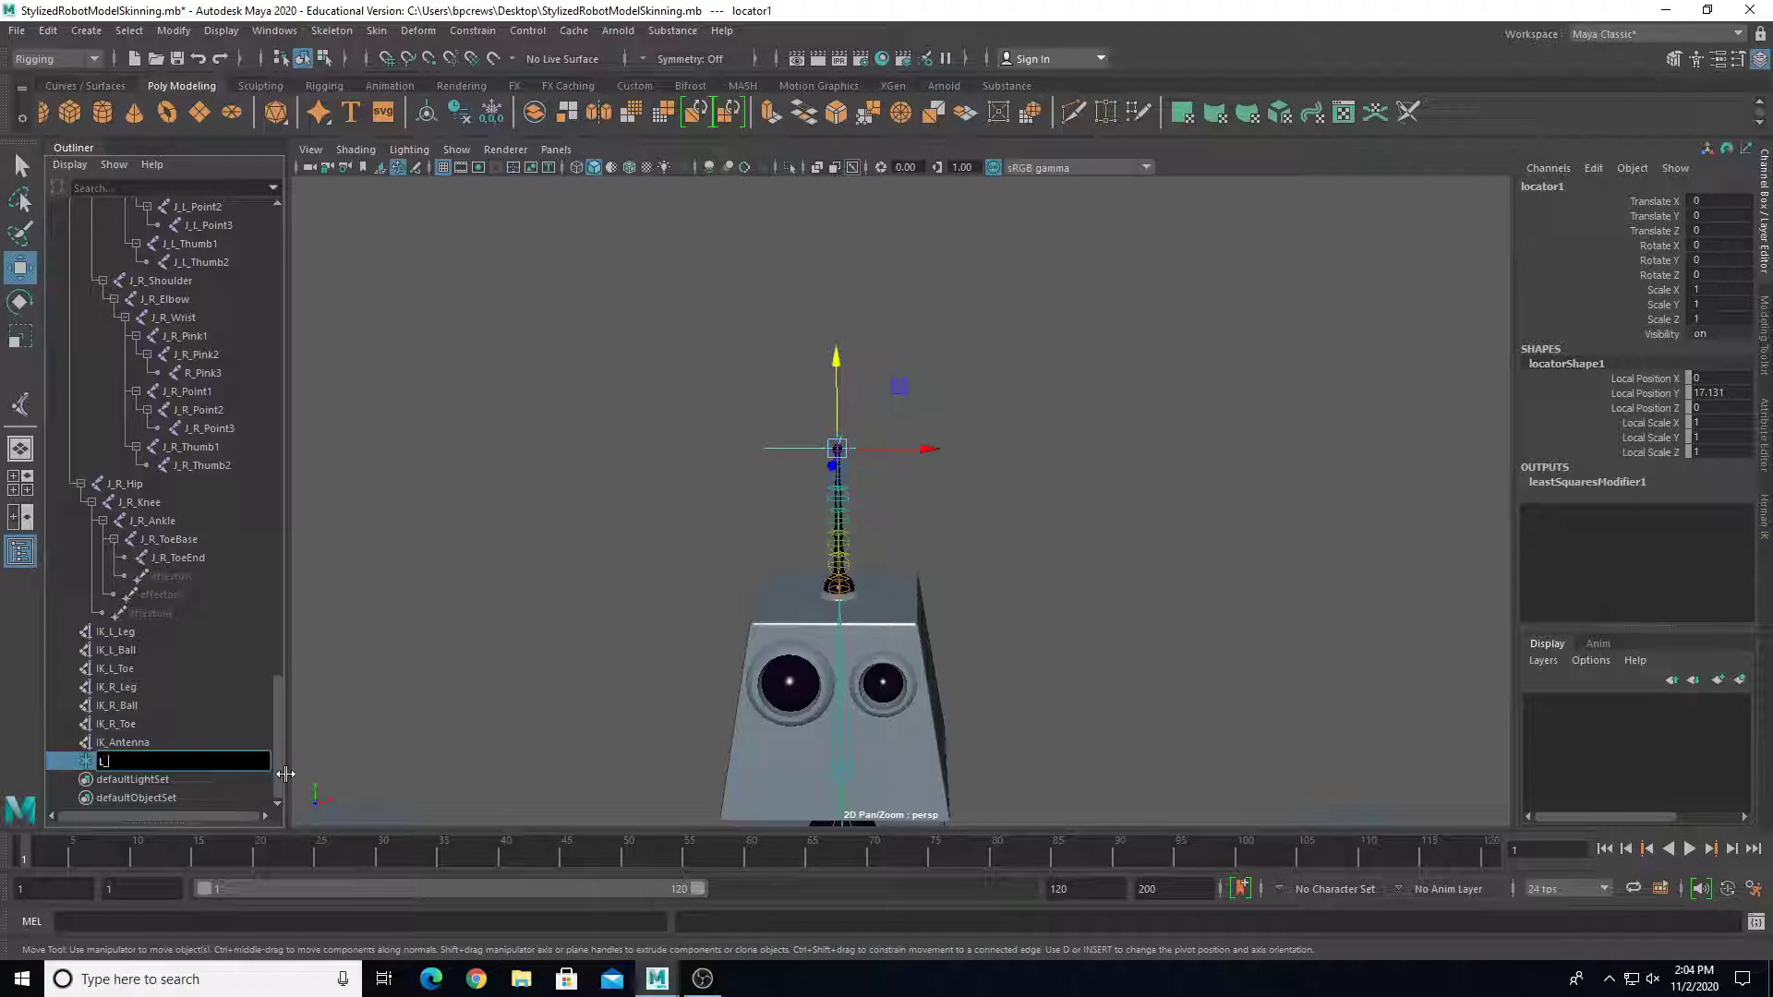
text(L_AntennaControl)
key(Return)
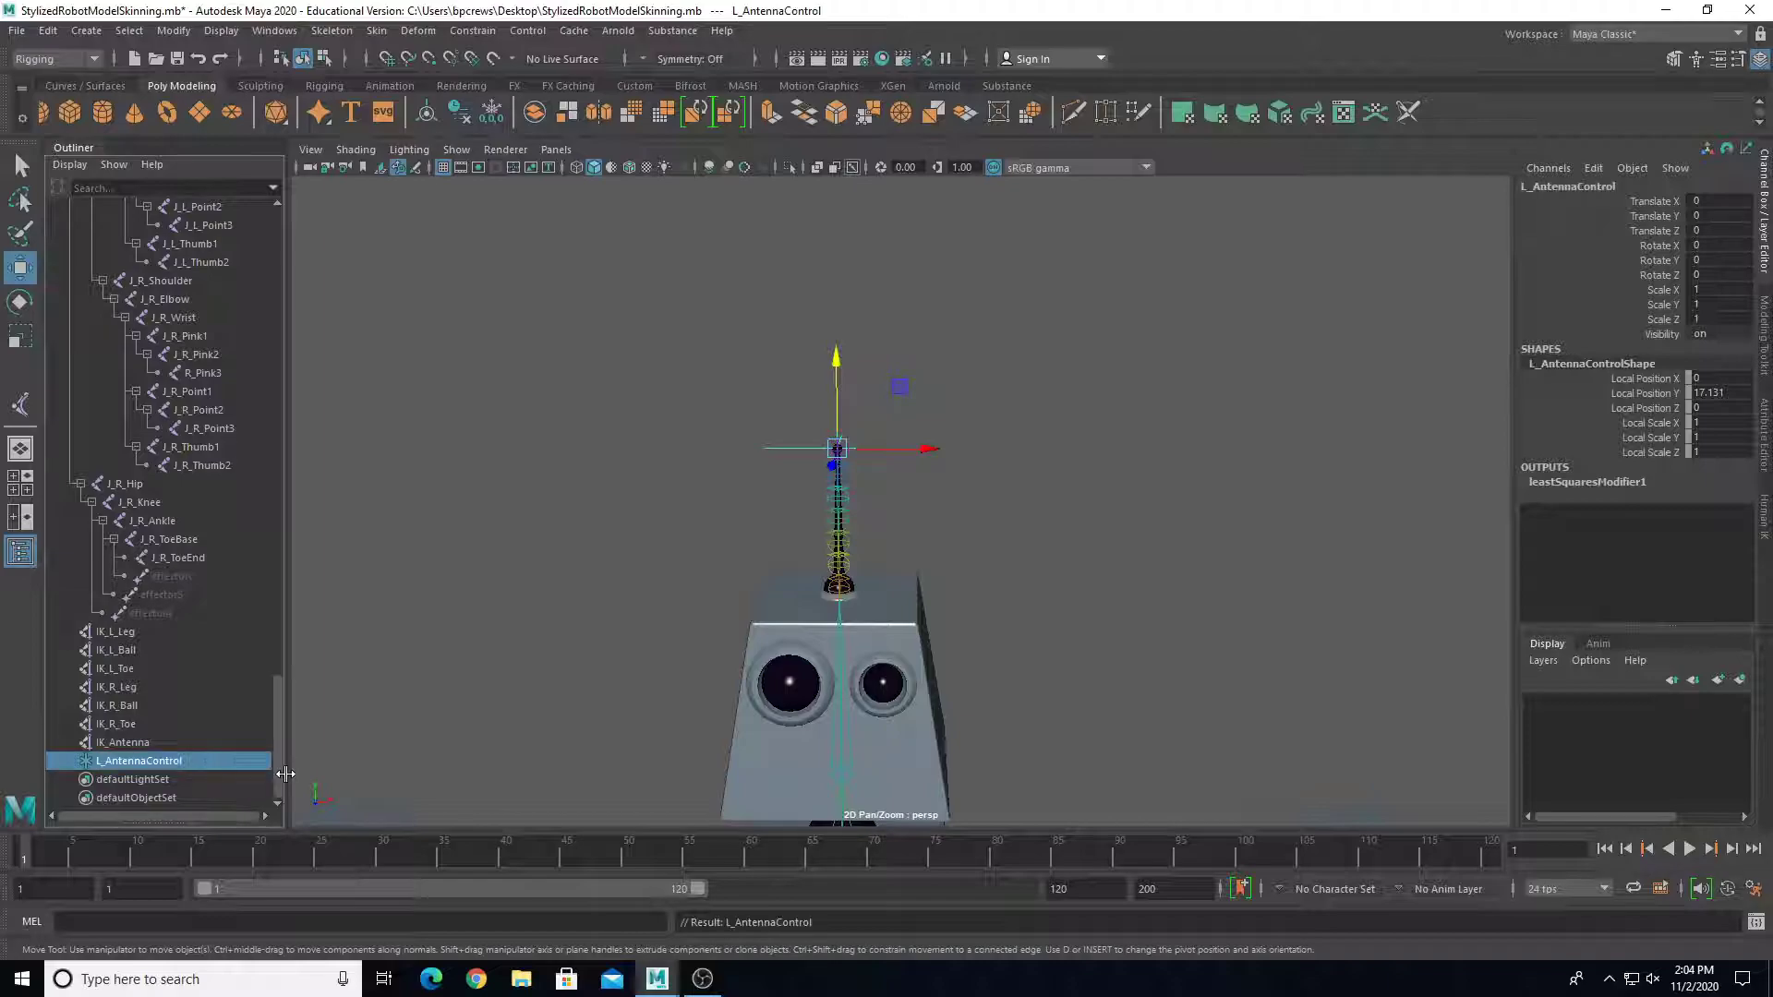
Step: Test the antenna's bend by moving L_AntennaControl away from the tip, and undo the move
alt+drag(1058, 672, 1014, 672)
alt+middle_drag(1014, 558, 1056, 400)
alt+right_drag(787, 495, 809, 384)
alt+middle_drag(809, 384, 808, 498)
drag(866, 349, 956, 308)
key(ctrl+z)
key(ctrl+z)
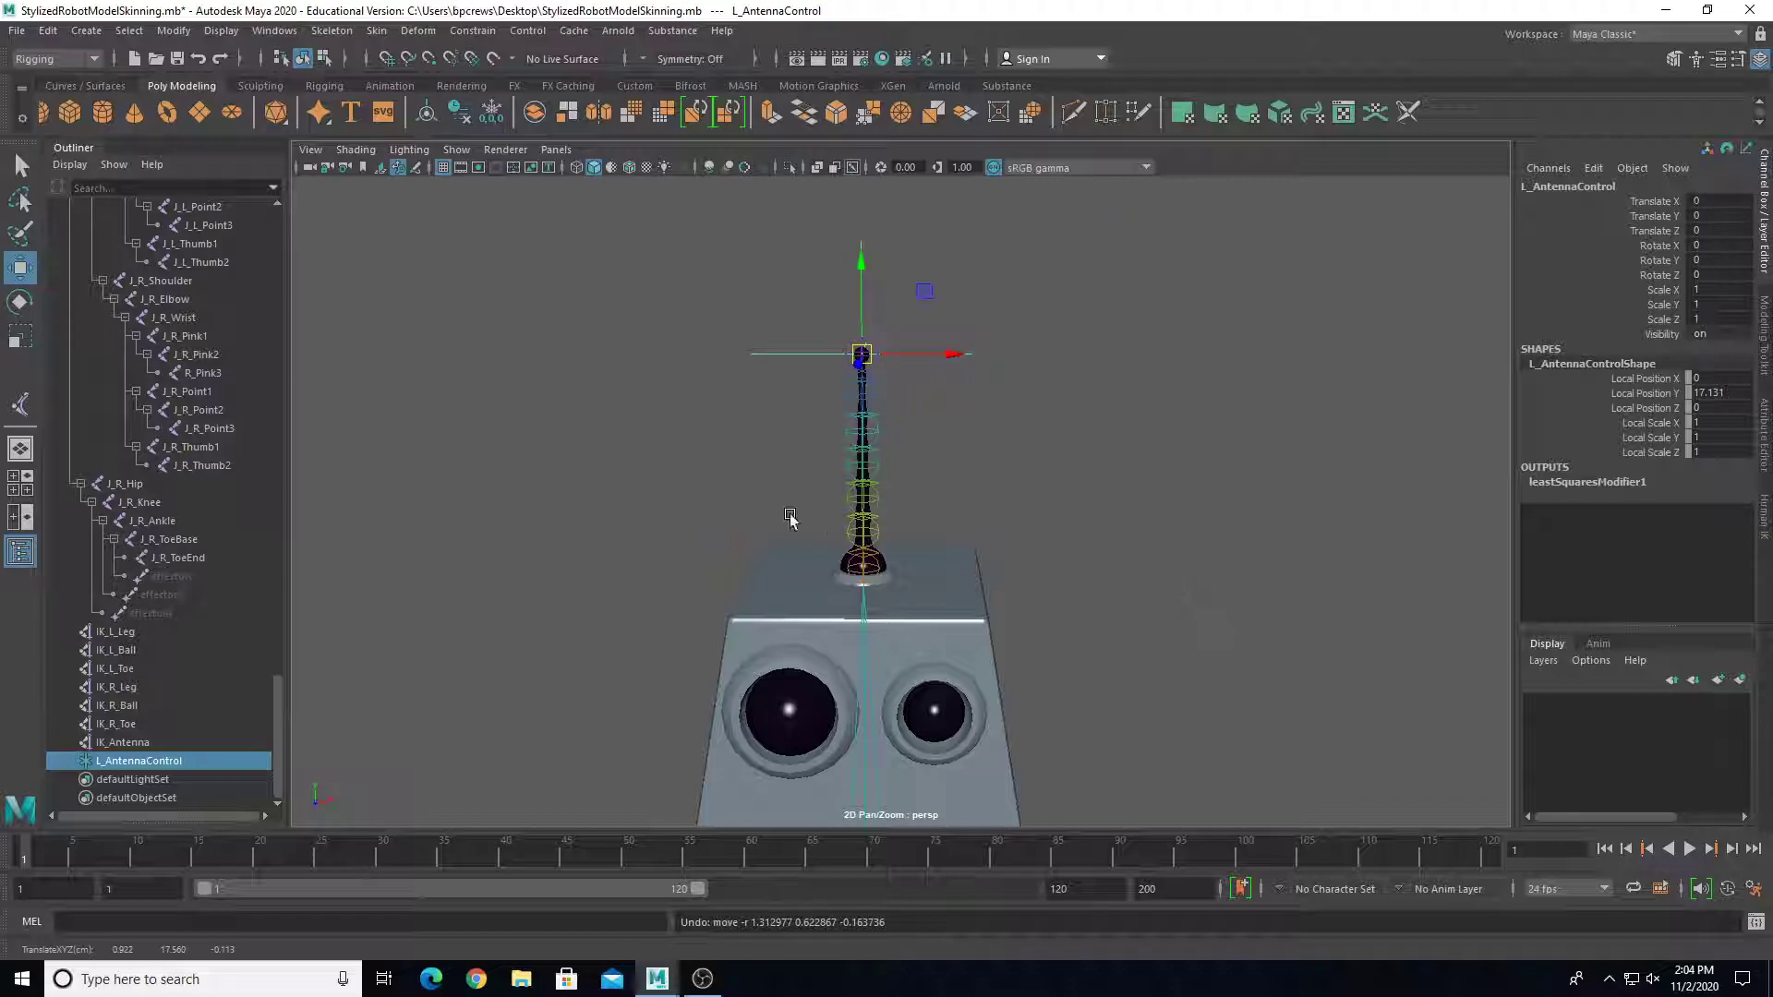
Step: Limit the perspective view to NURBS curves again, hiding the robot, joints and locators
click(458, 150)
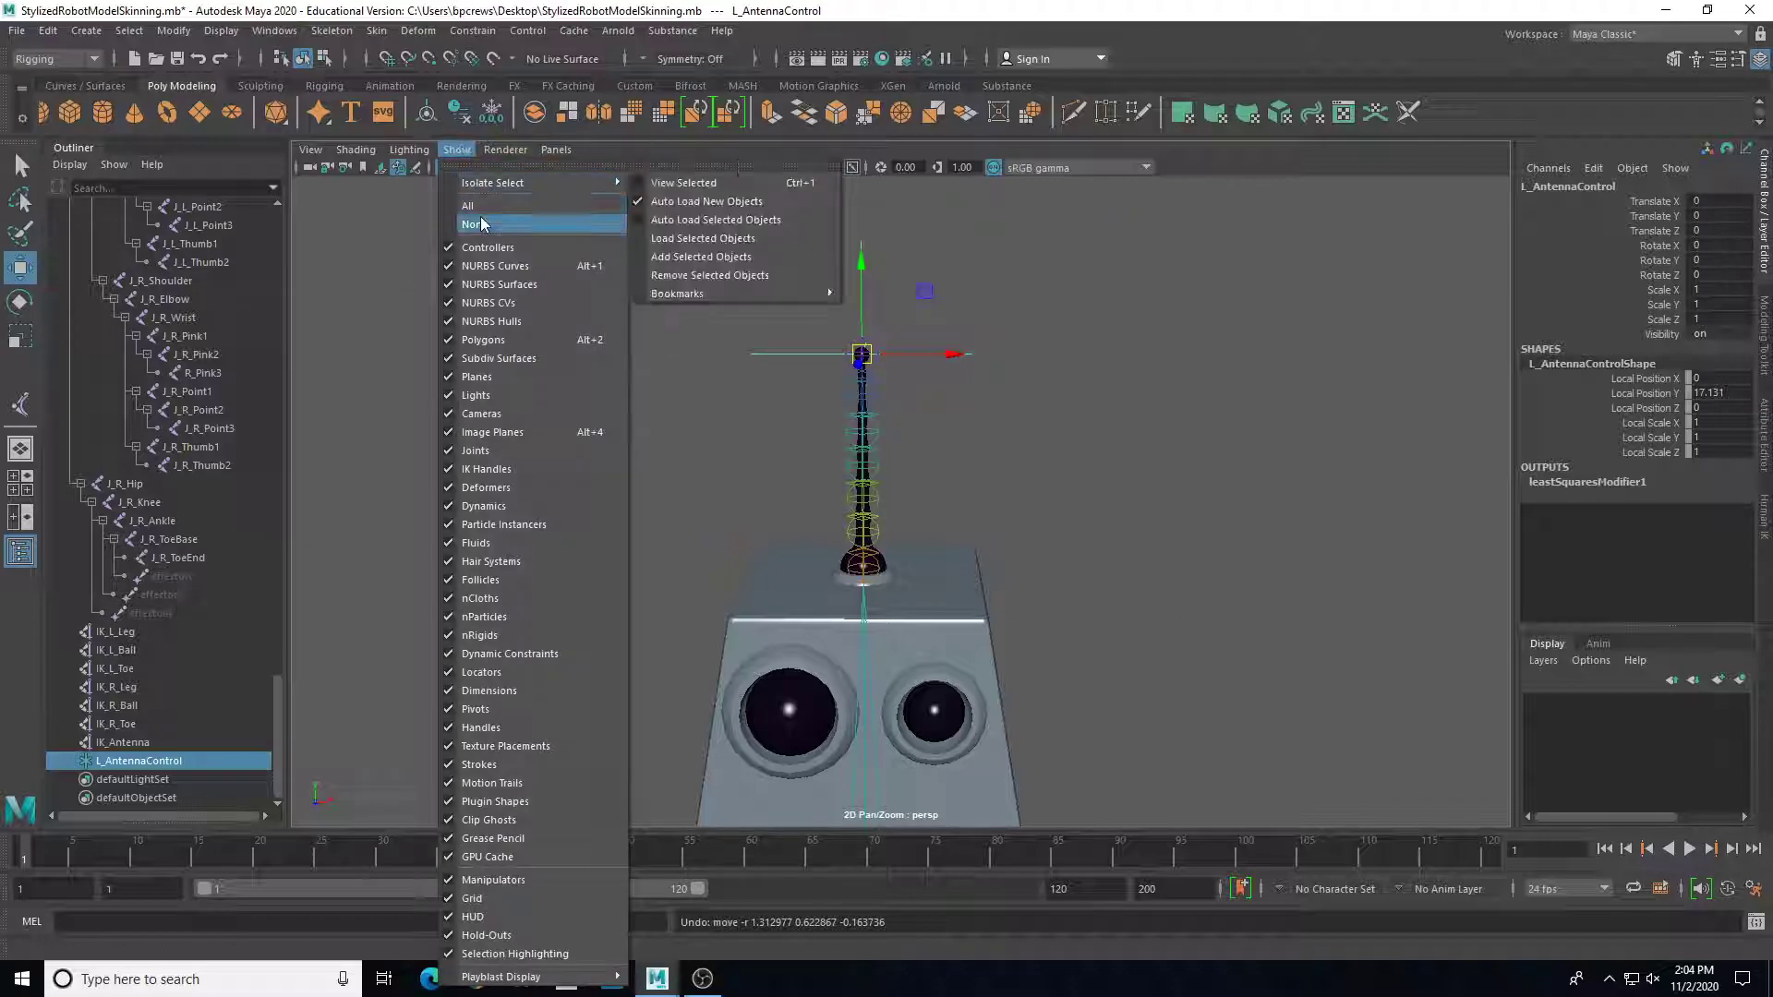
click(475, 224)
click(456, 149)
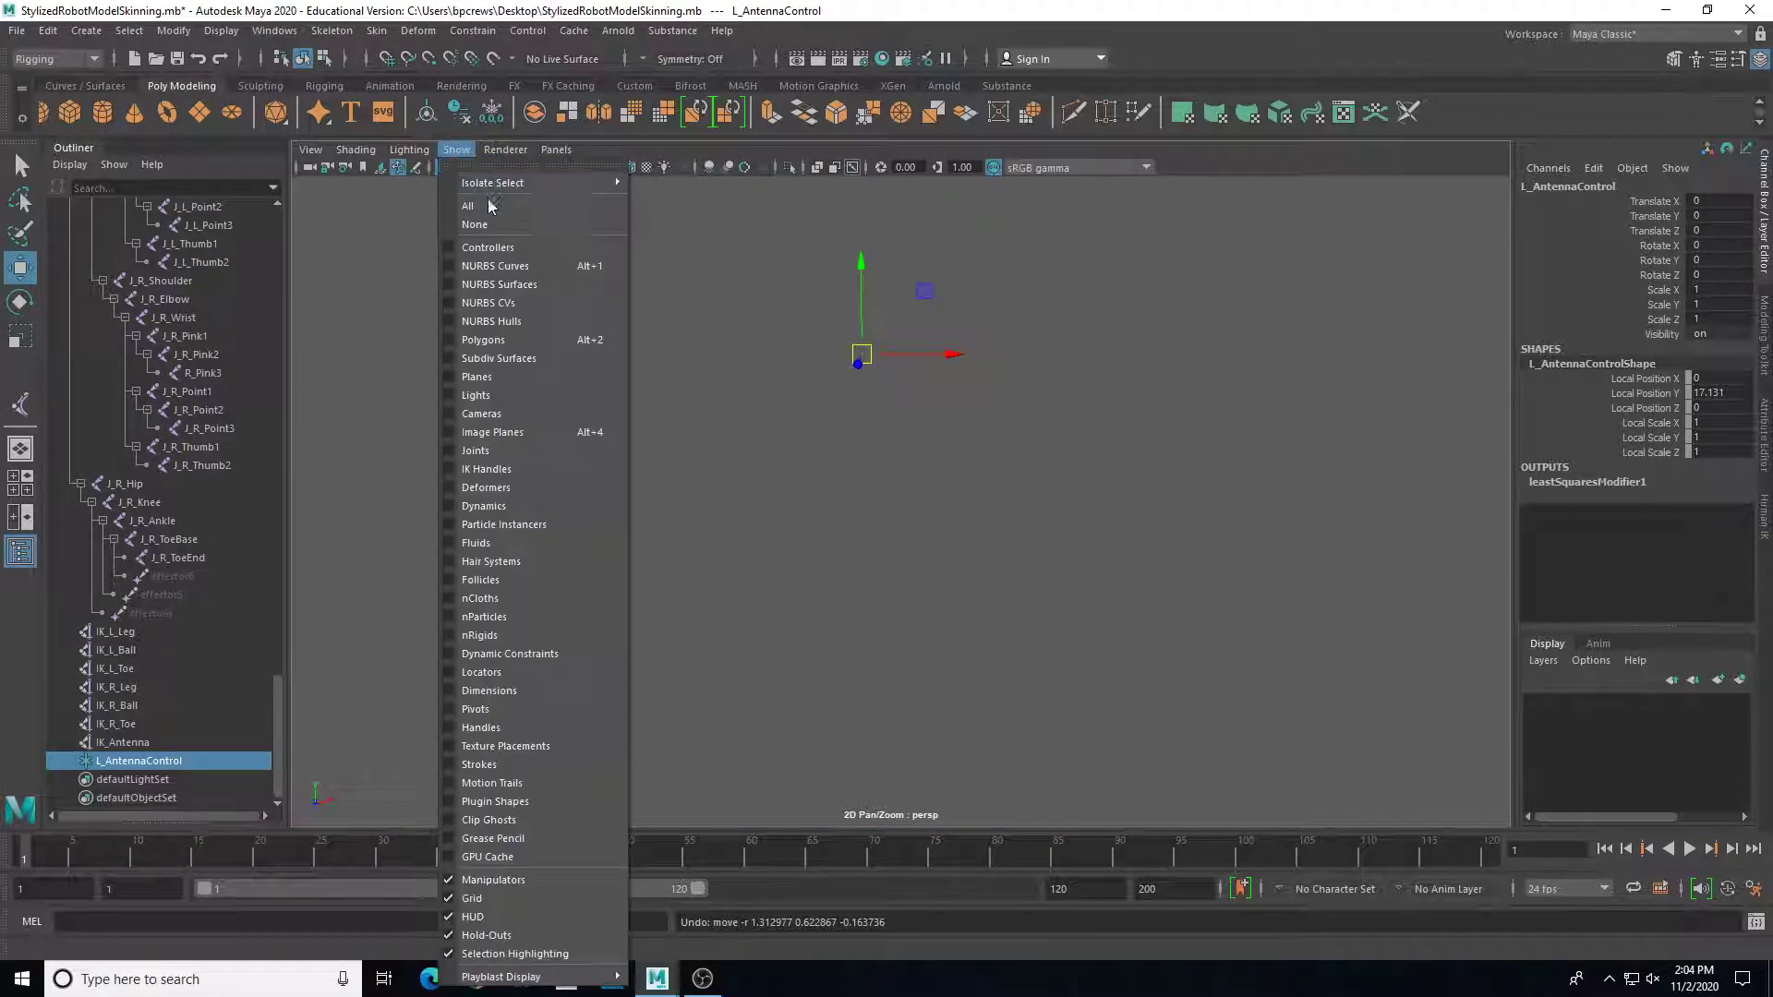
click(509, 272)
Step: Apply the Point On Curve deformer to a curve point near the middle of IK_Curve and show all object types again
right_drag(865, 405, 862, 349)
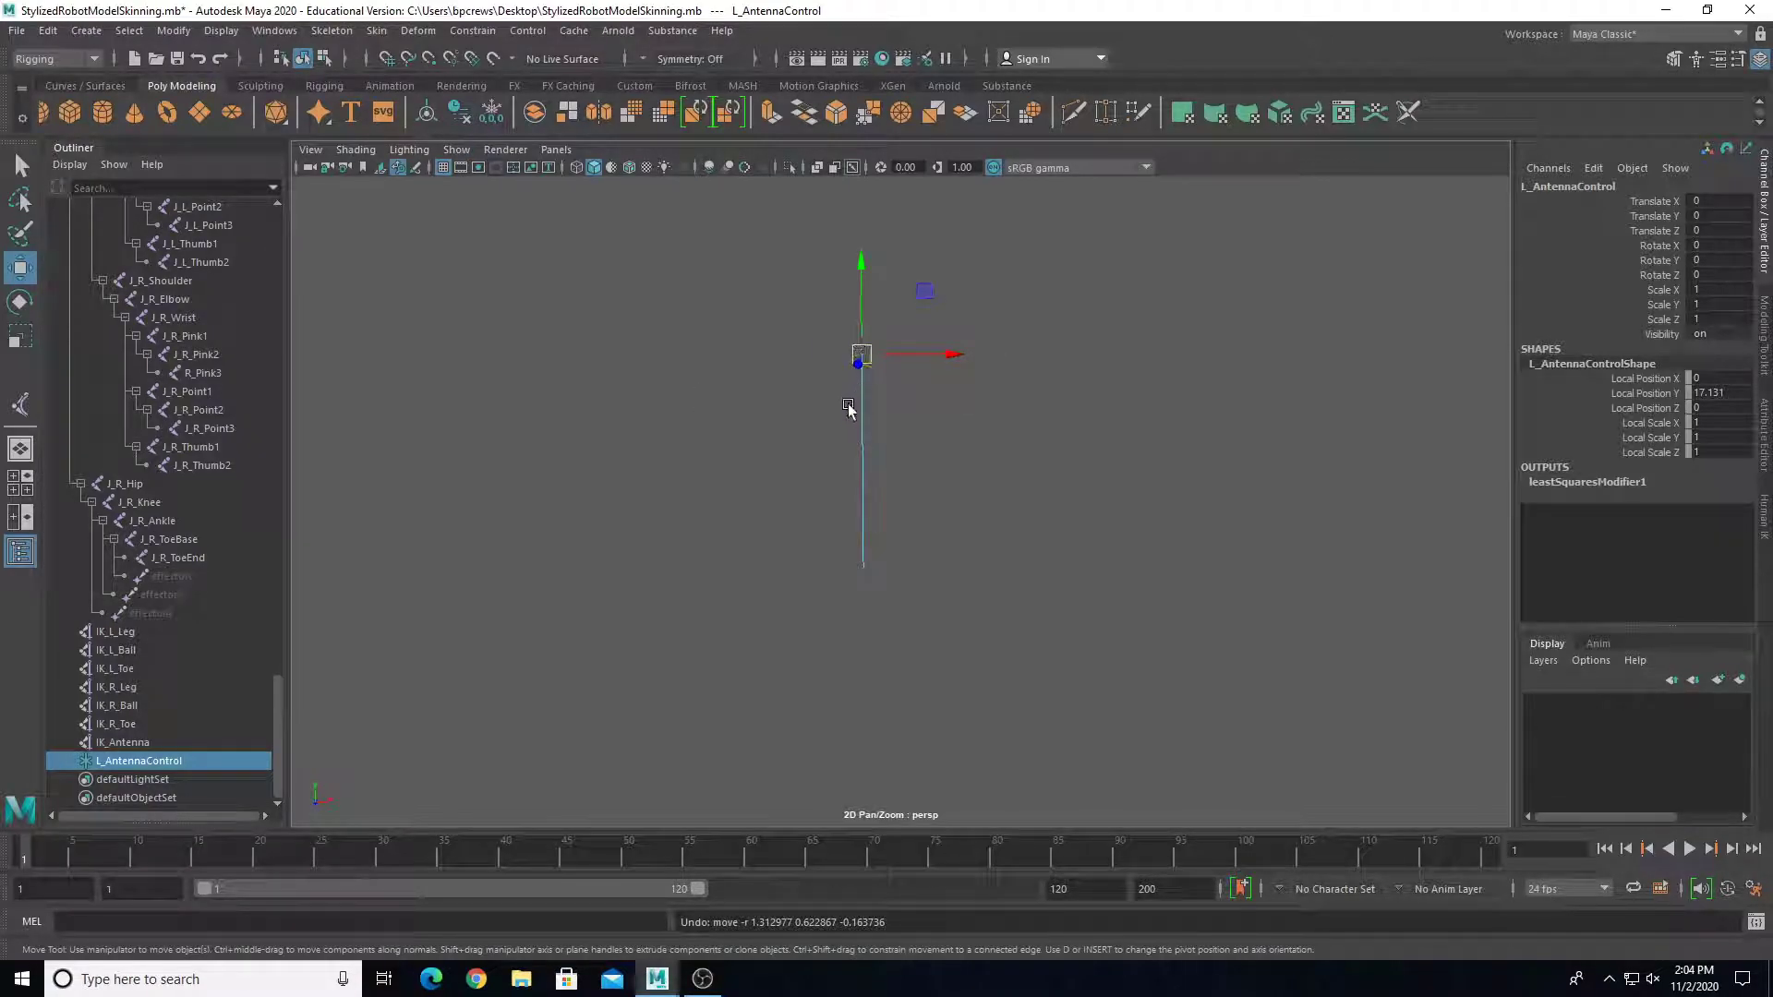
click(873, 459)
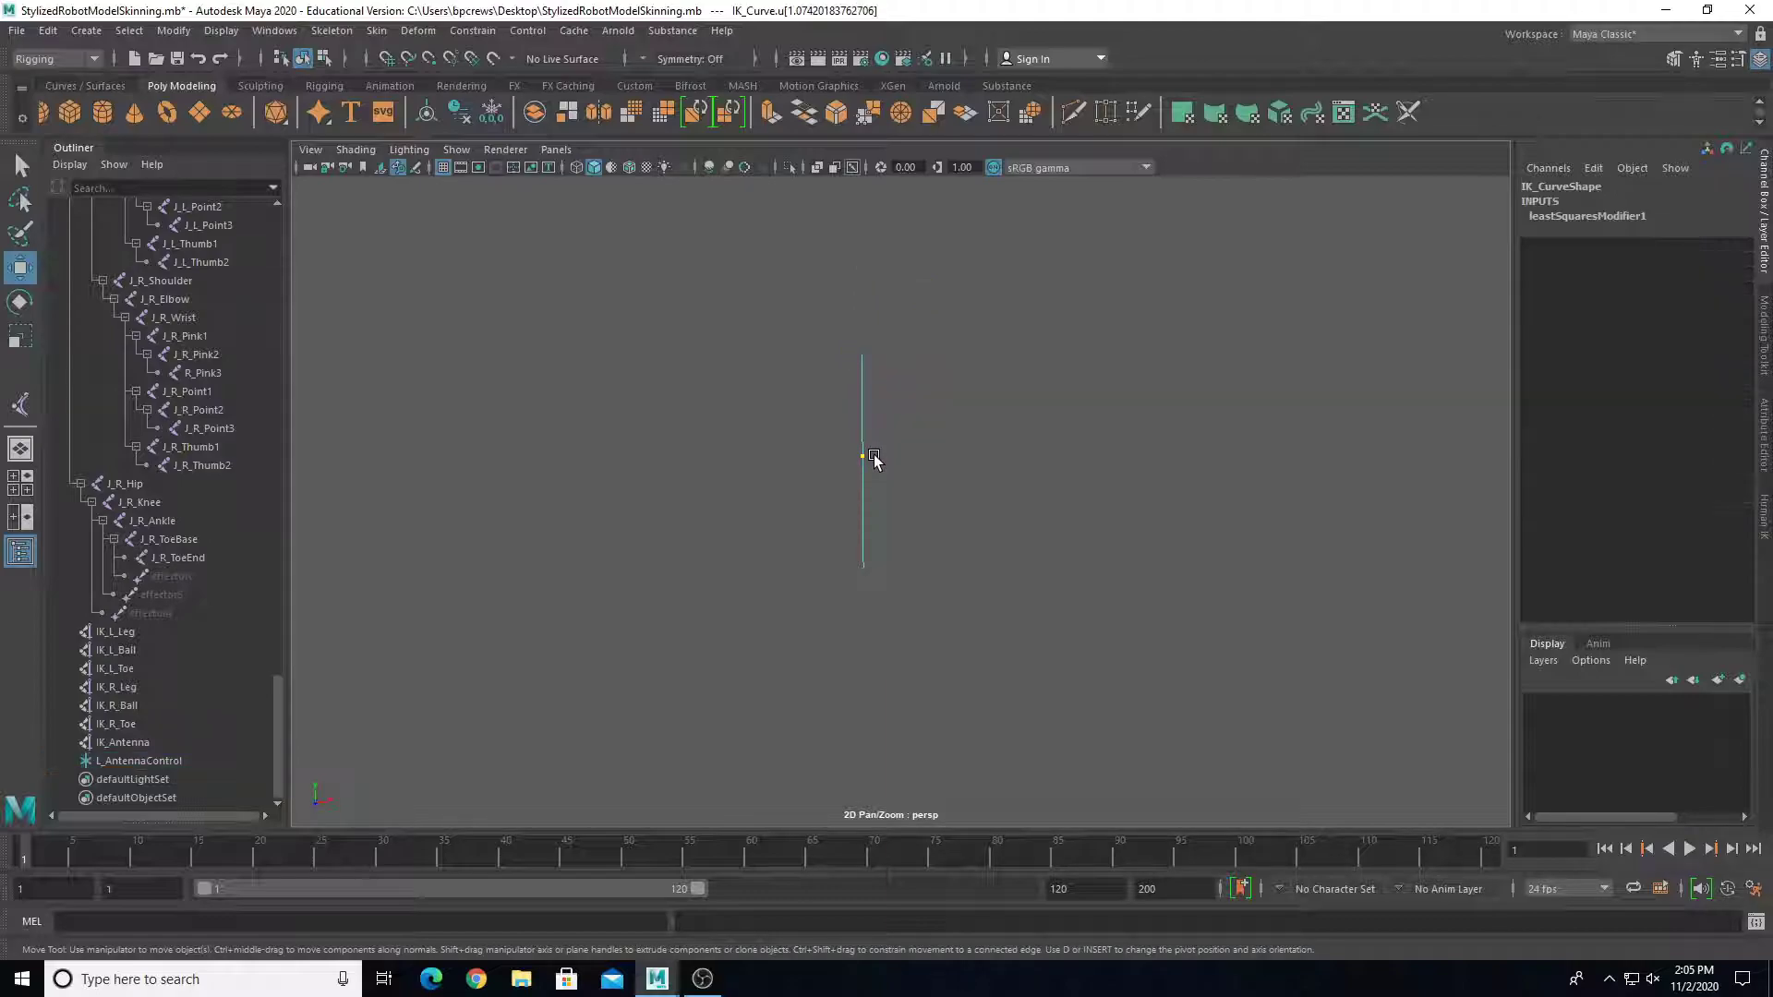
click(413, 32)
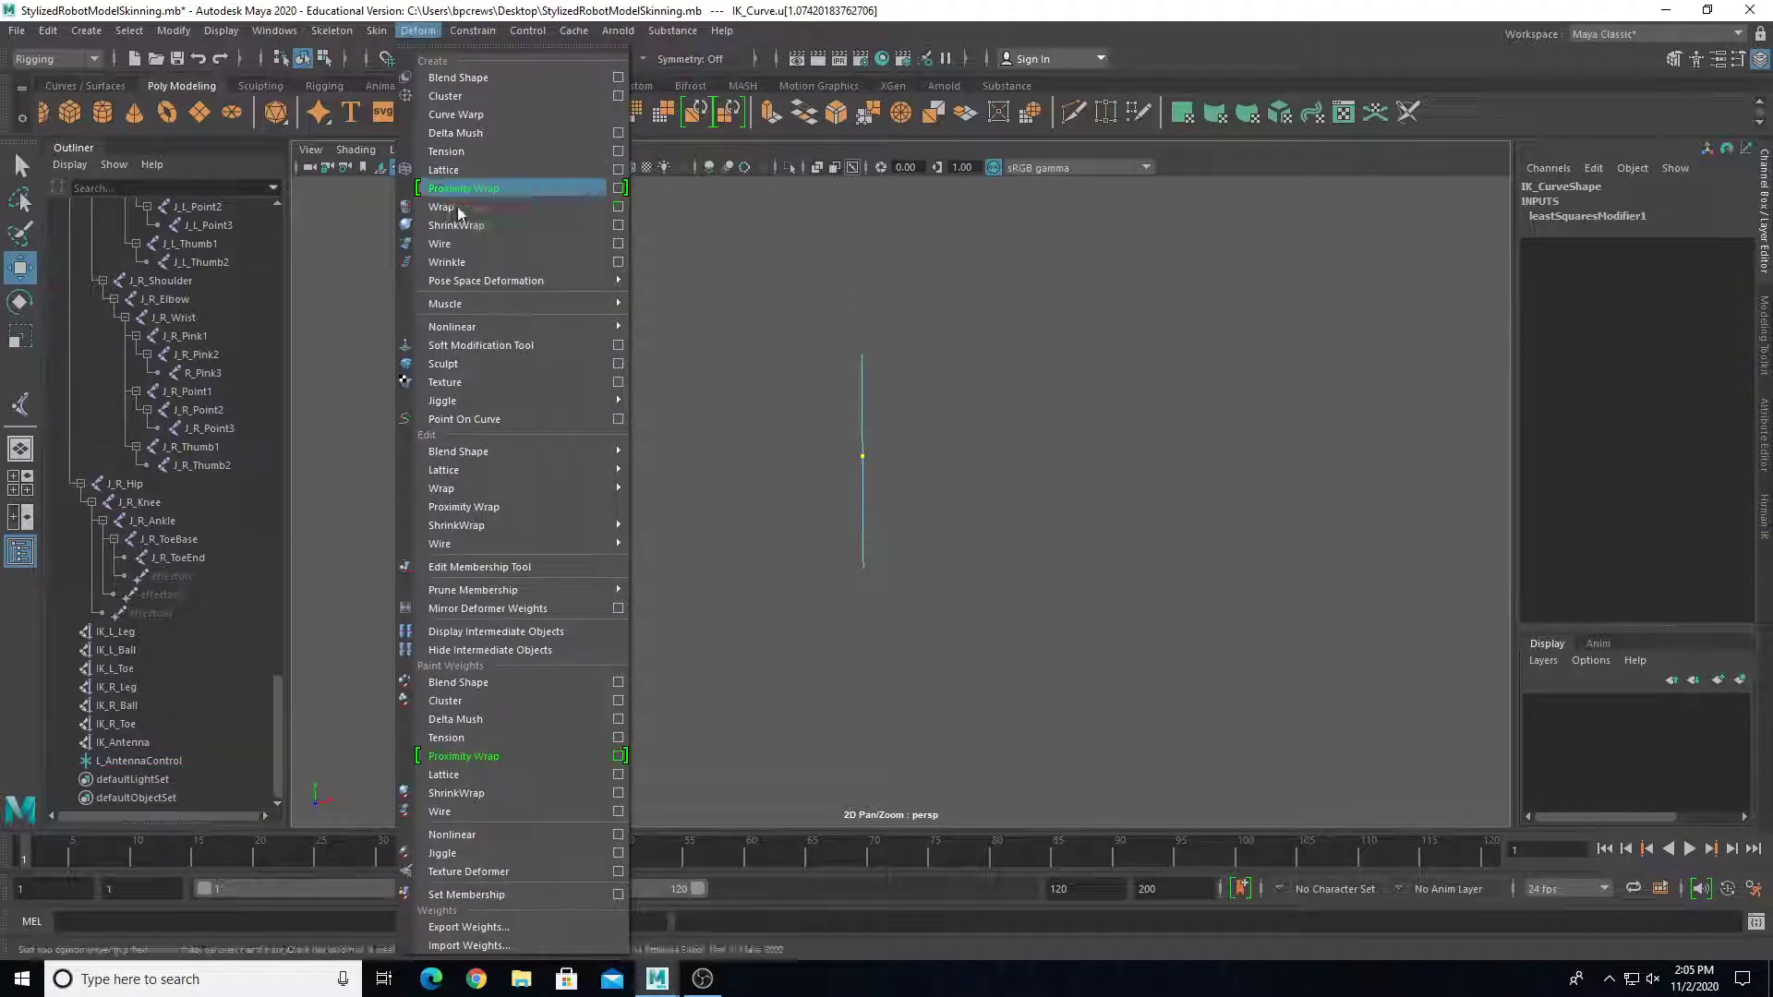
click(479, 426)
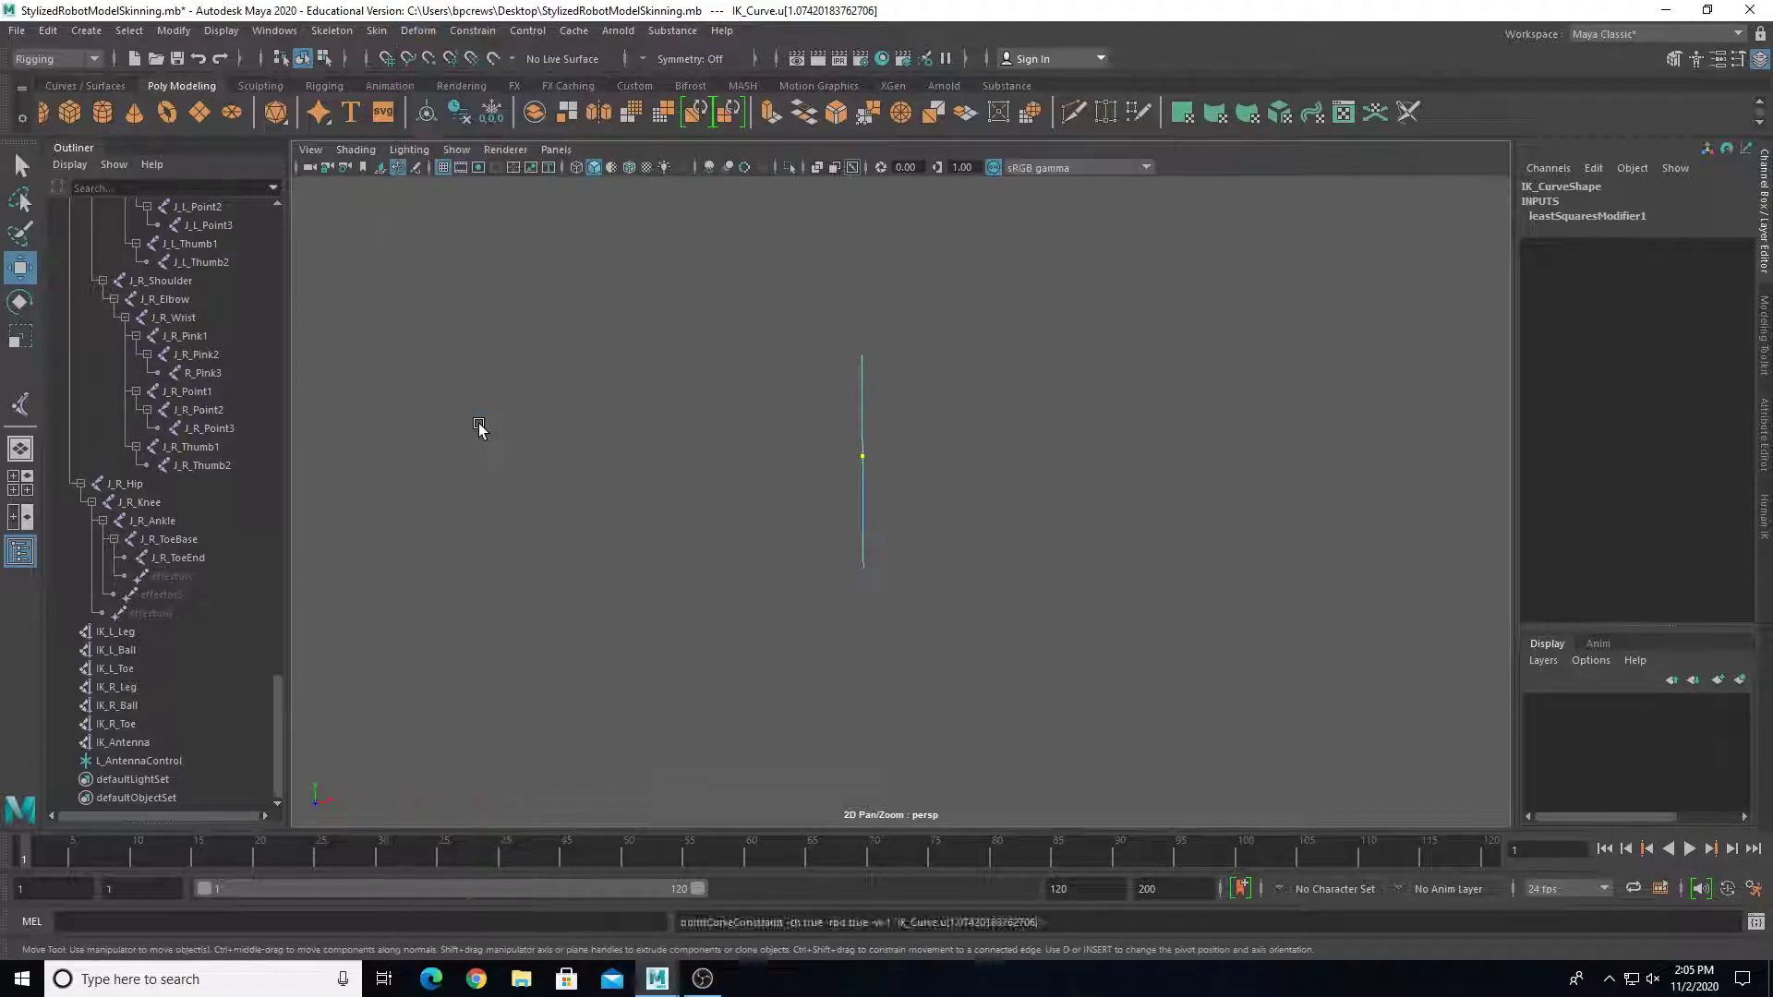
click(456, 149)
click(483, 206)
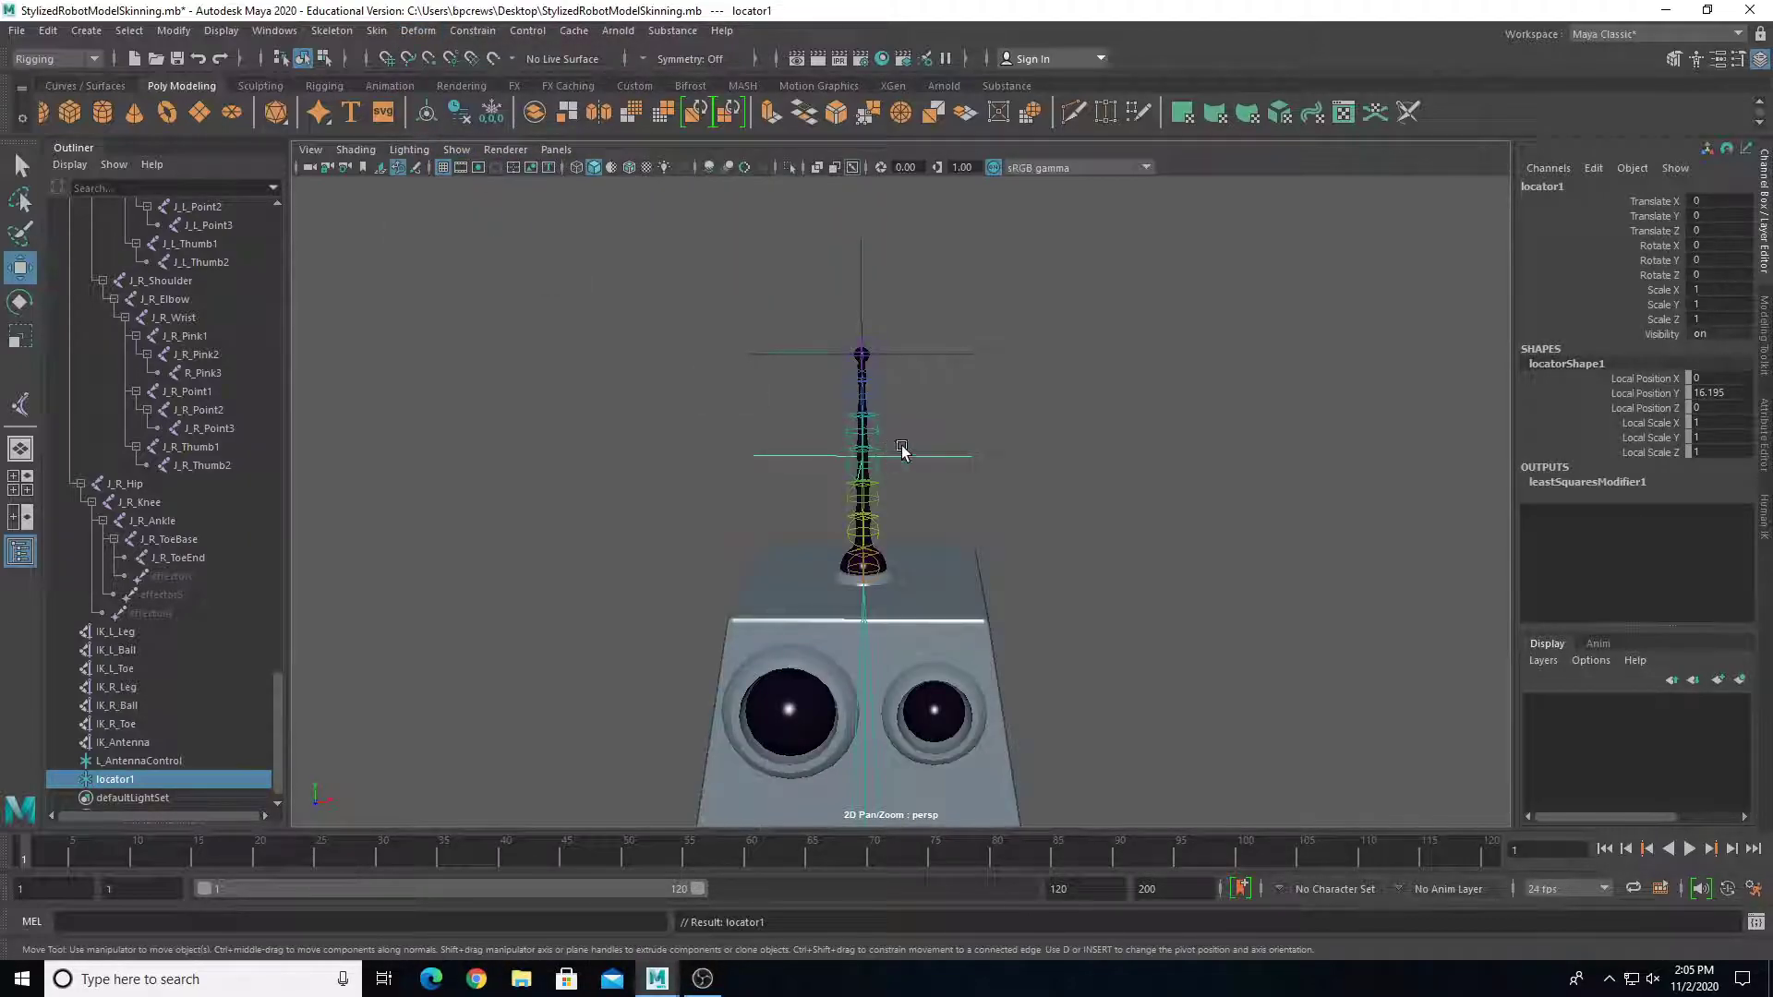
Step: Center the pivot of locator1, test the antenna's bend by moving it away from the antenna, and undo the move
click(173, 30)
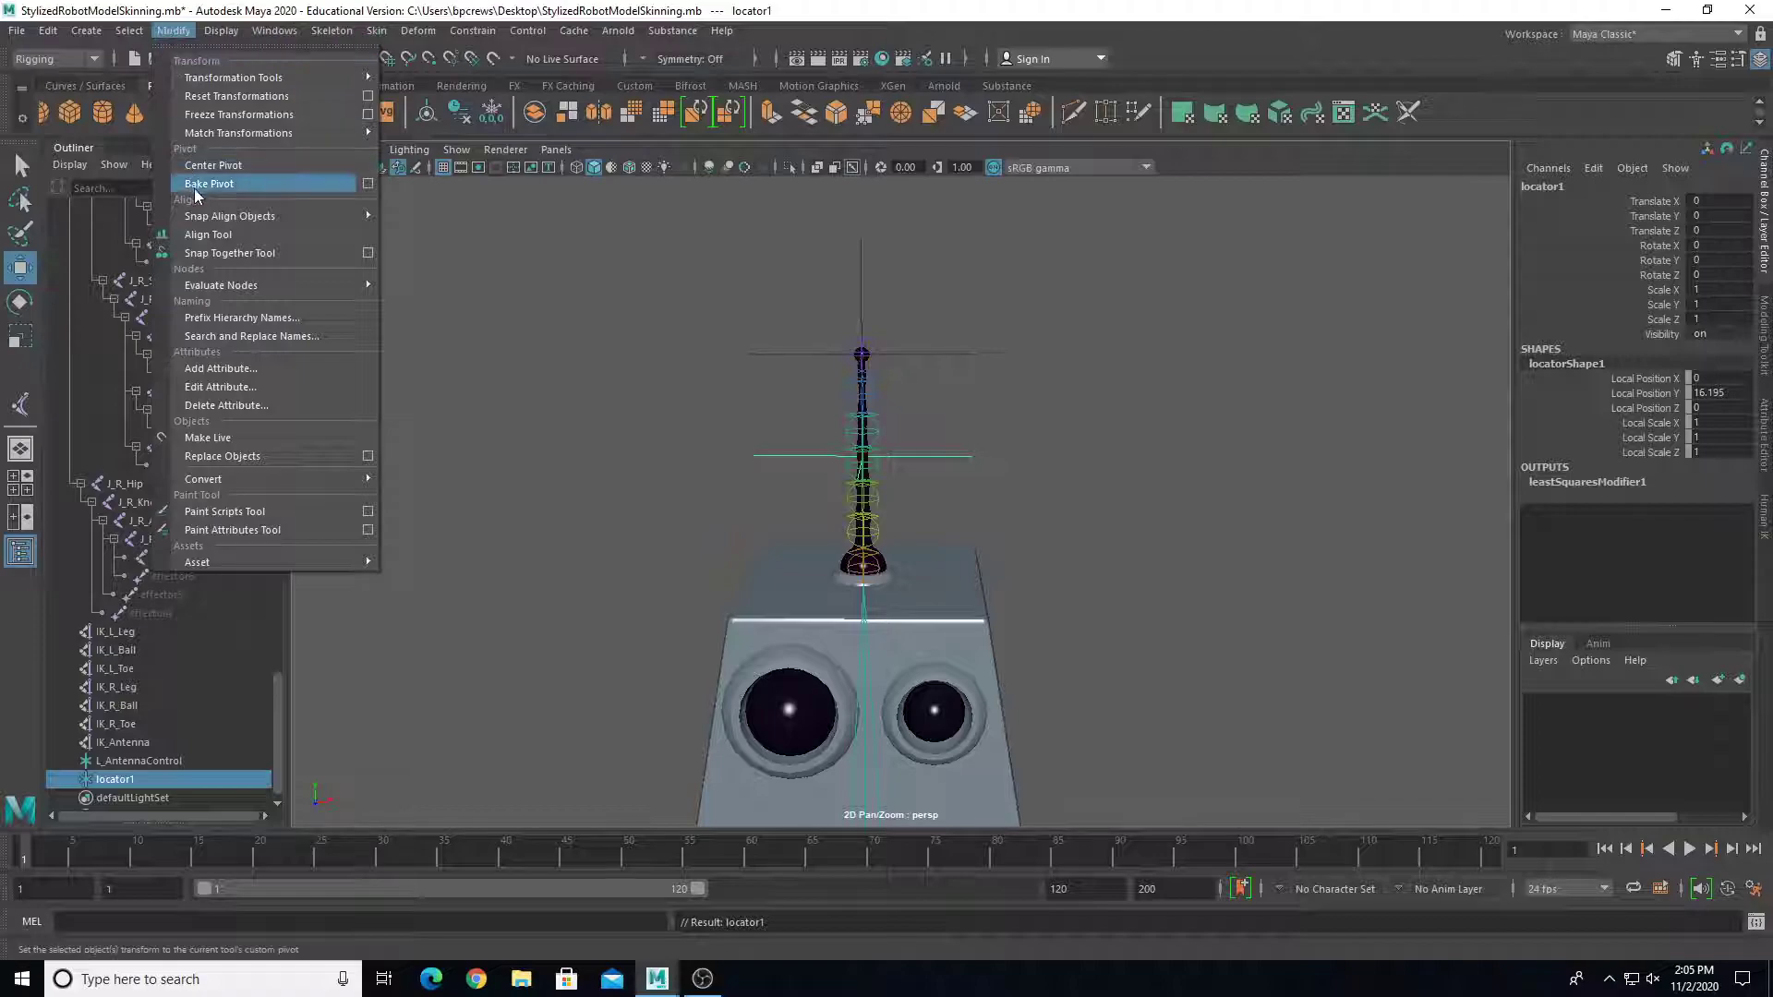
click(206, 166)
drag(951, 457, 1034, 487)
key(ctrl+z)
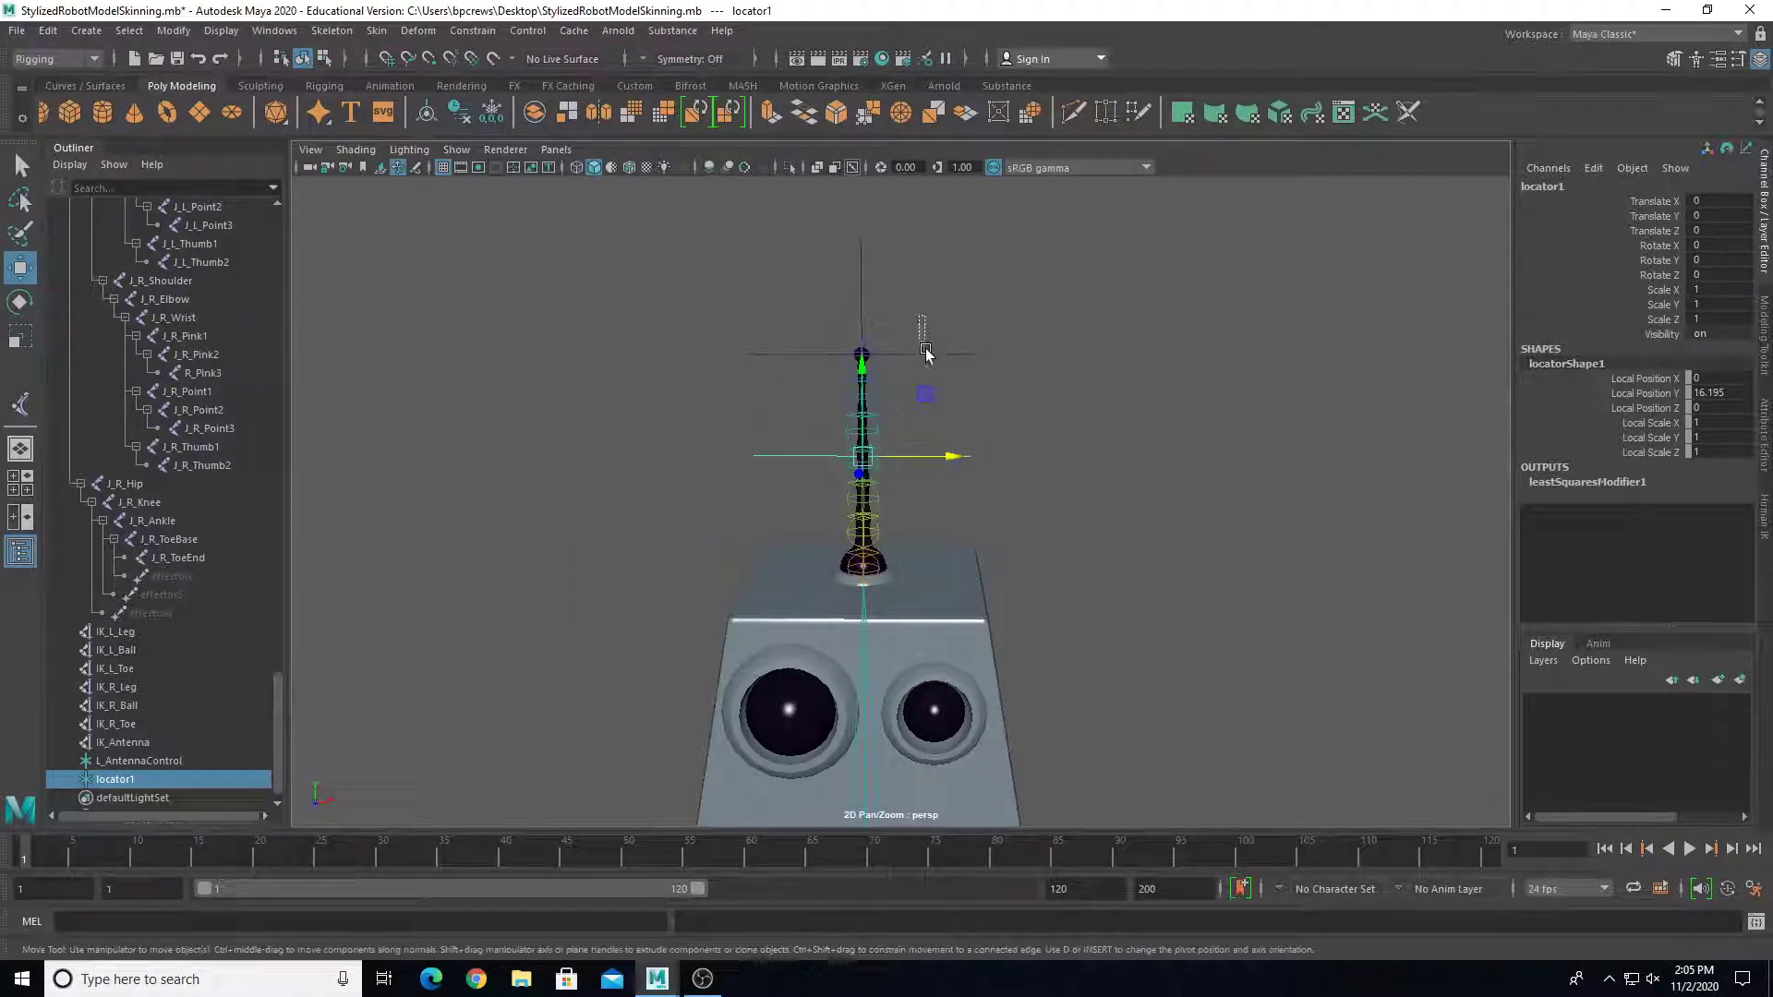
Step: Test the bend by moving the antenna tip control and the middle locator in turn, and undo both moves
click(927, 355)
drag(955, 357, 930, 360)
key(ctrl+z)
drag(941, 437, 875, 479)
key(ctrl+z)
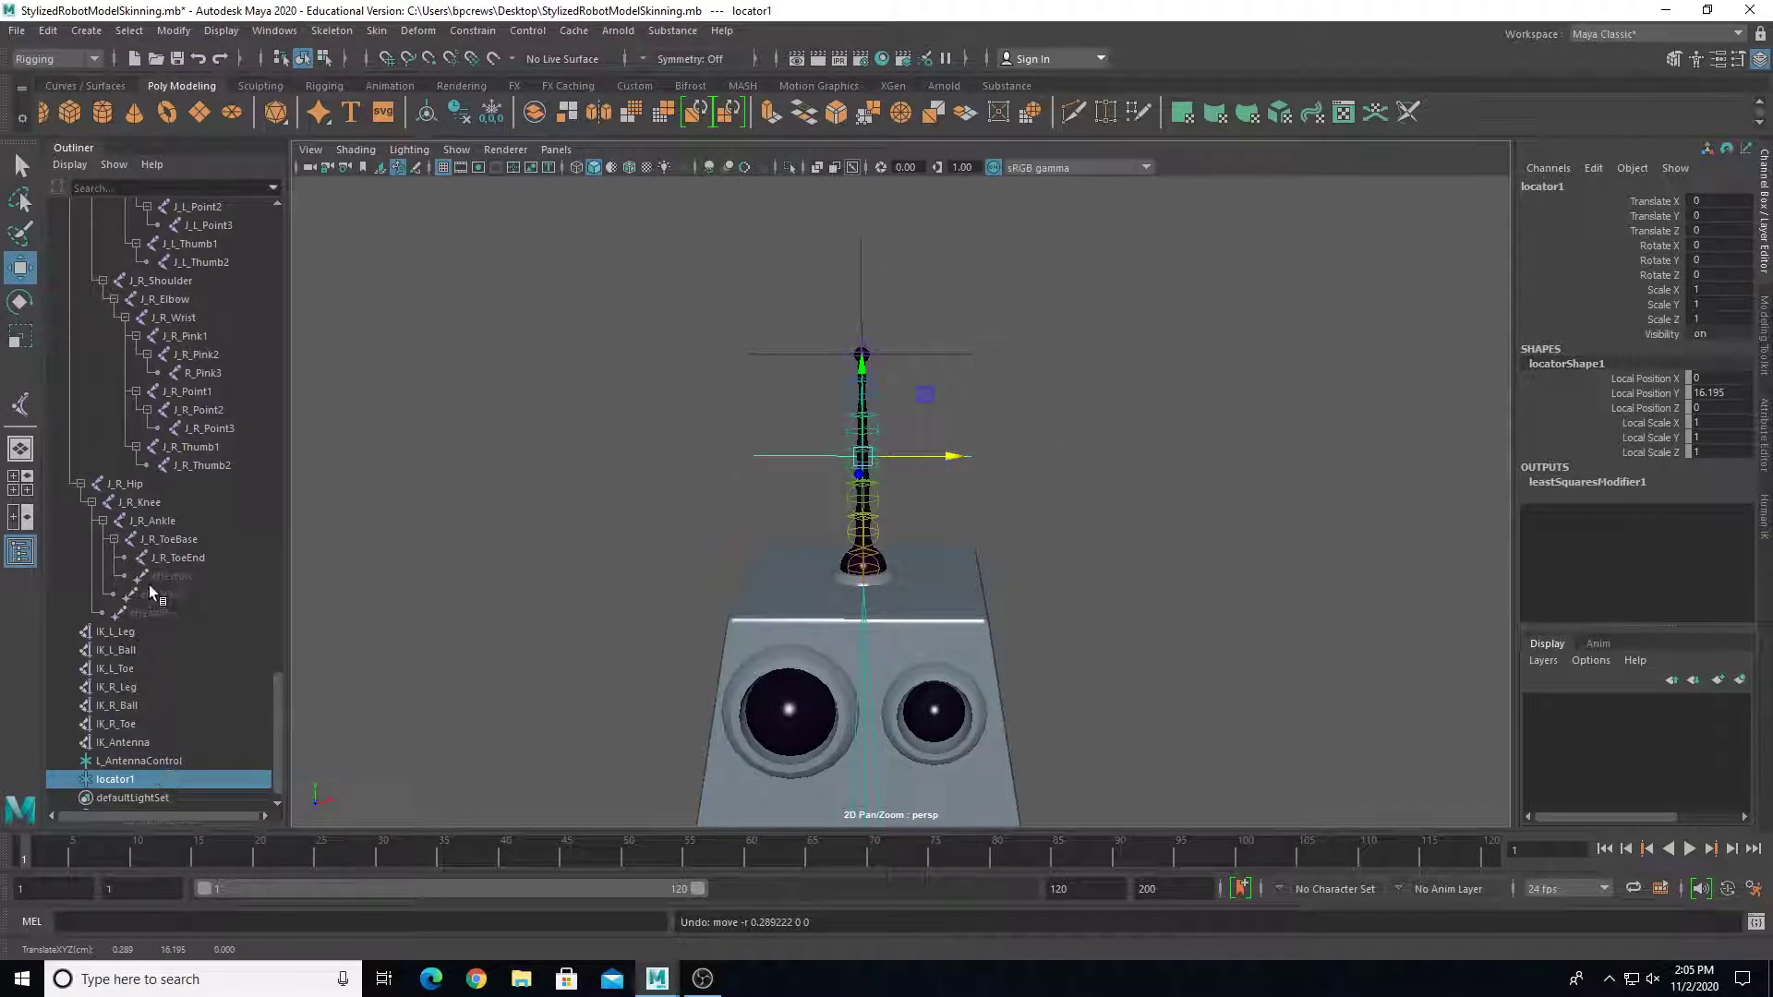
Step: Select IK_Curve, limit the perspective view to NURBS curves, and switch the curve to curve point selection
scroll(144, 580, up, 5)
click(171, 353)
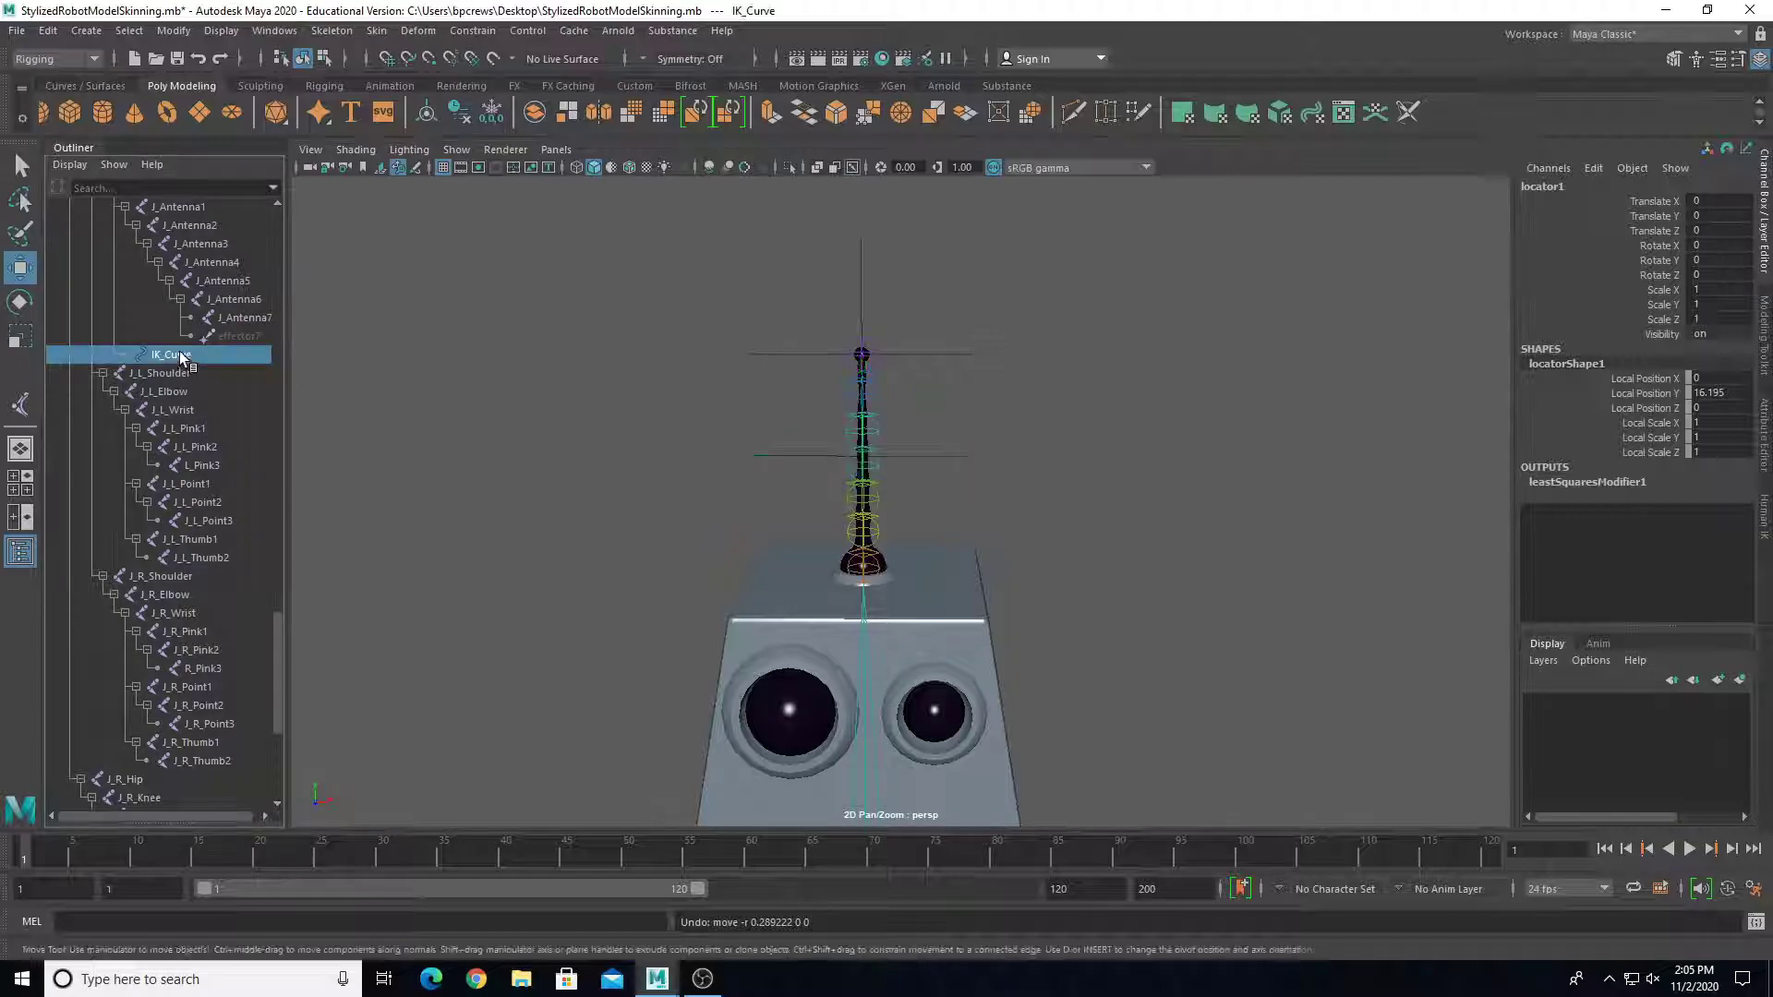
click(456, 149)
click(475, 225)
click(456, 149)
click(495, 266)
right_drag(747, 413, 746, 369)
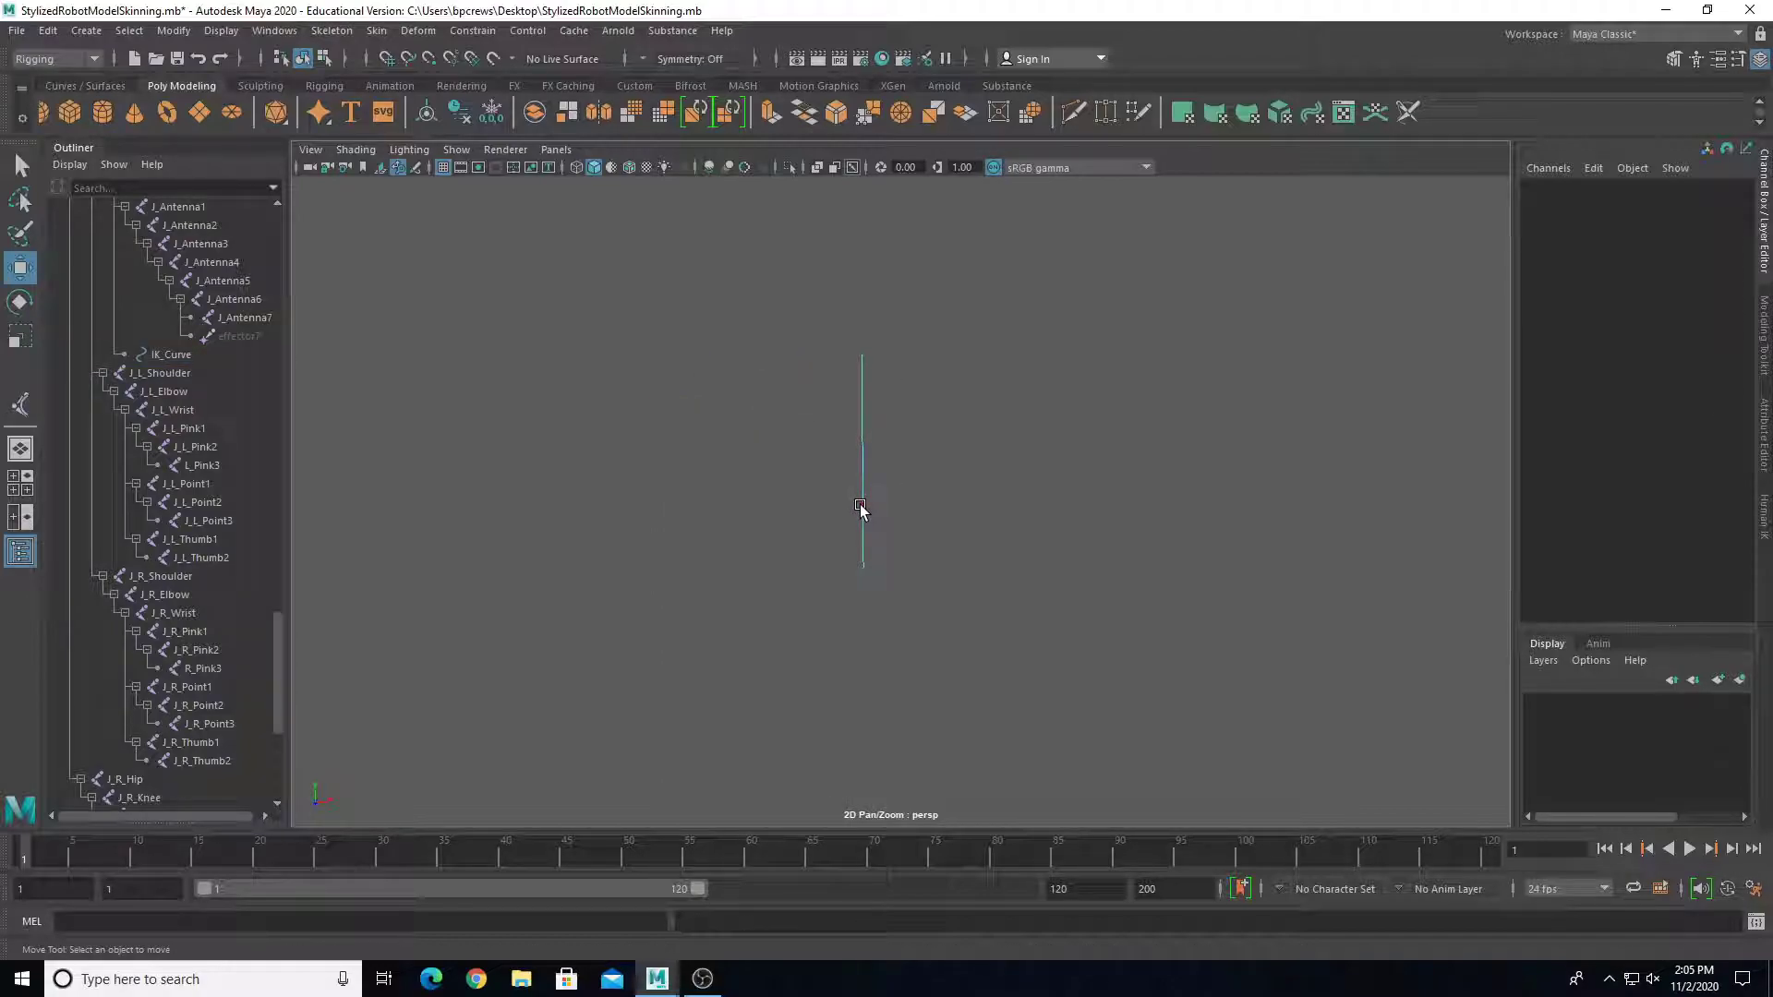
Step: Apply the Point On Curve deformer to a curve point on the lower part of IK_Curve and show all object types again
click(860, 506)
click(417, 31)
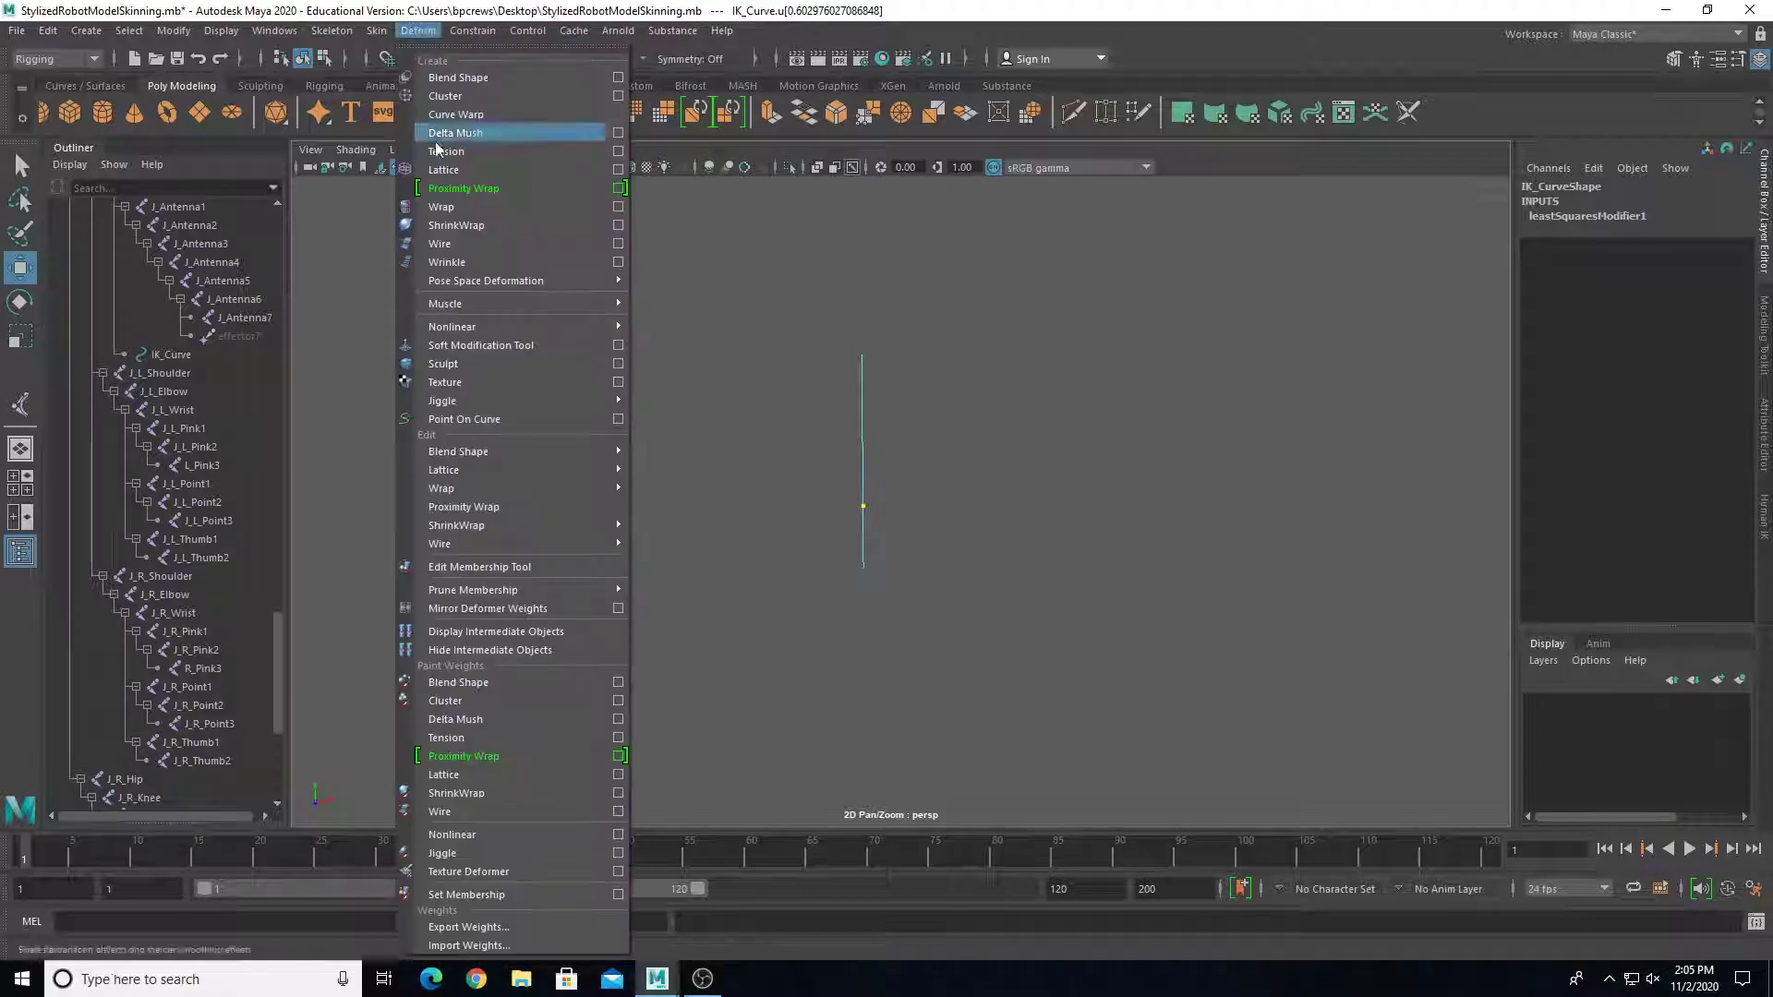
click(485, 420)
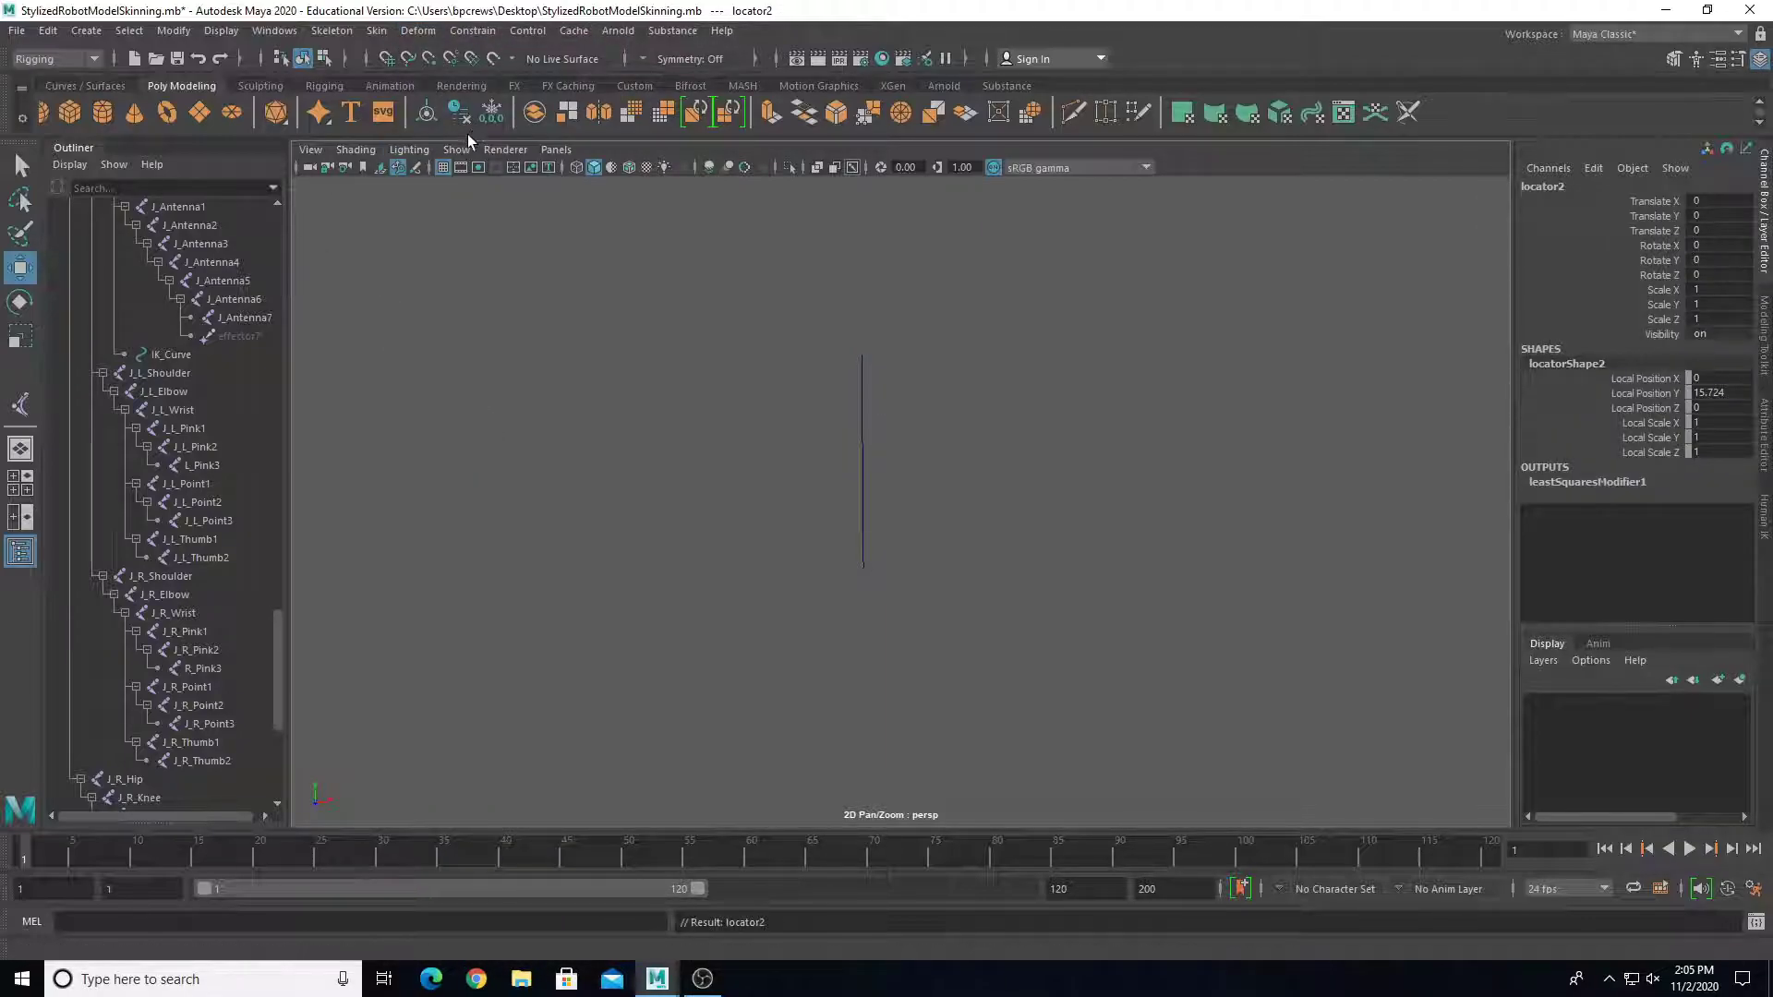
click(456, 149)
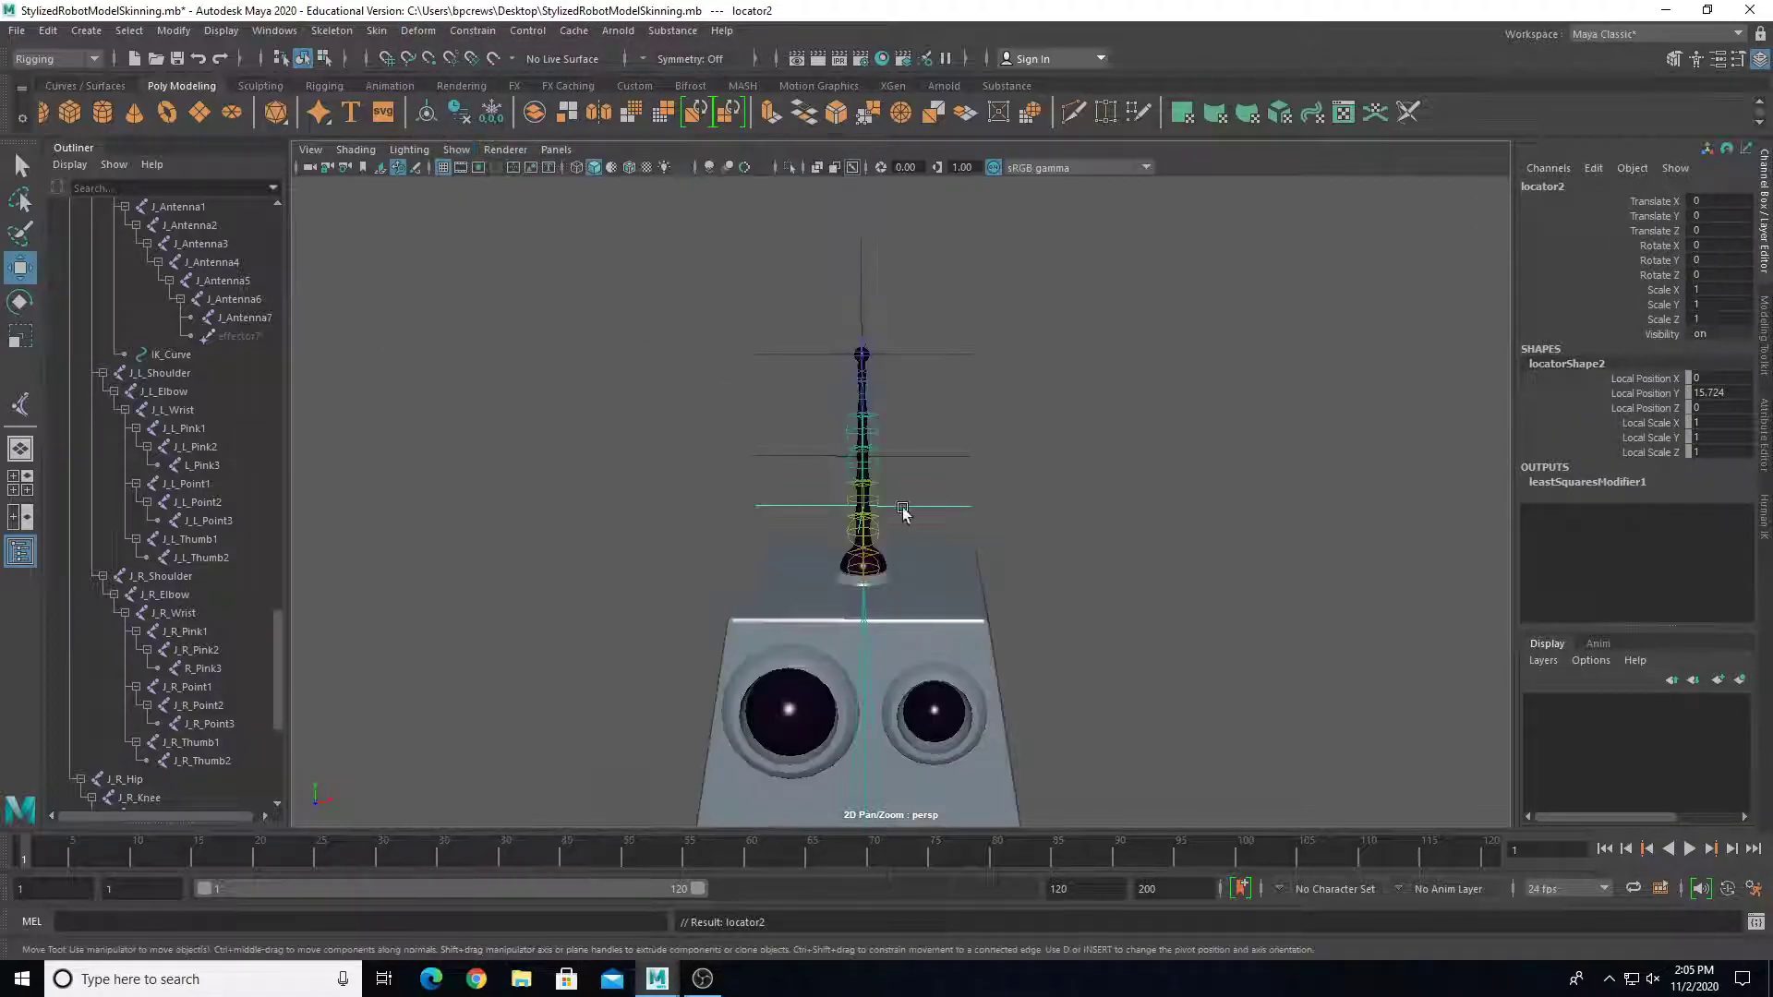
Step: Center the pivot of locator2, test the bend by moving it and L_AntennaControl, and undo the moves
click(218, 35)
click(222, 169)
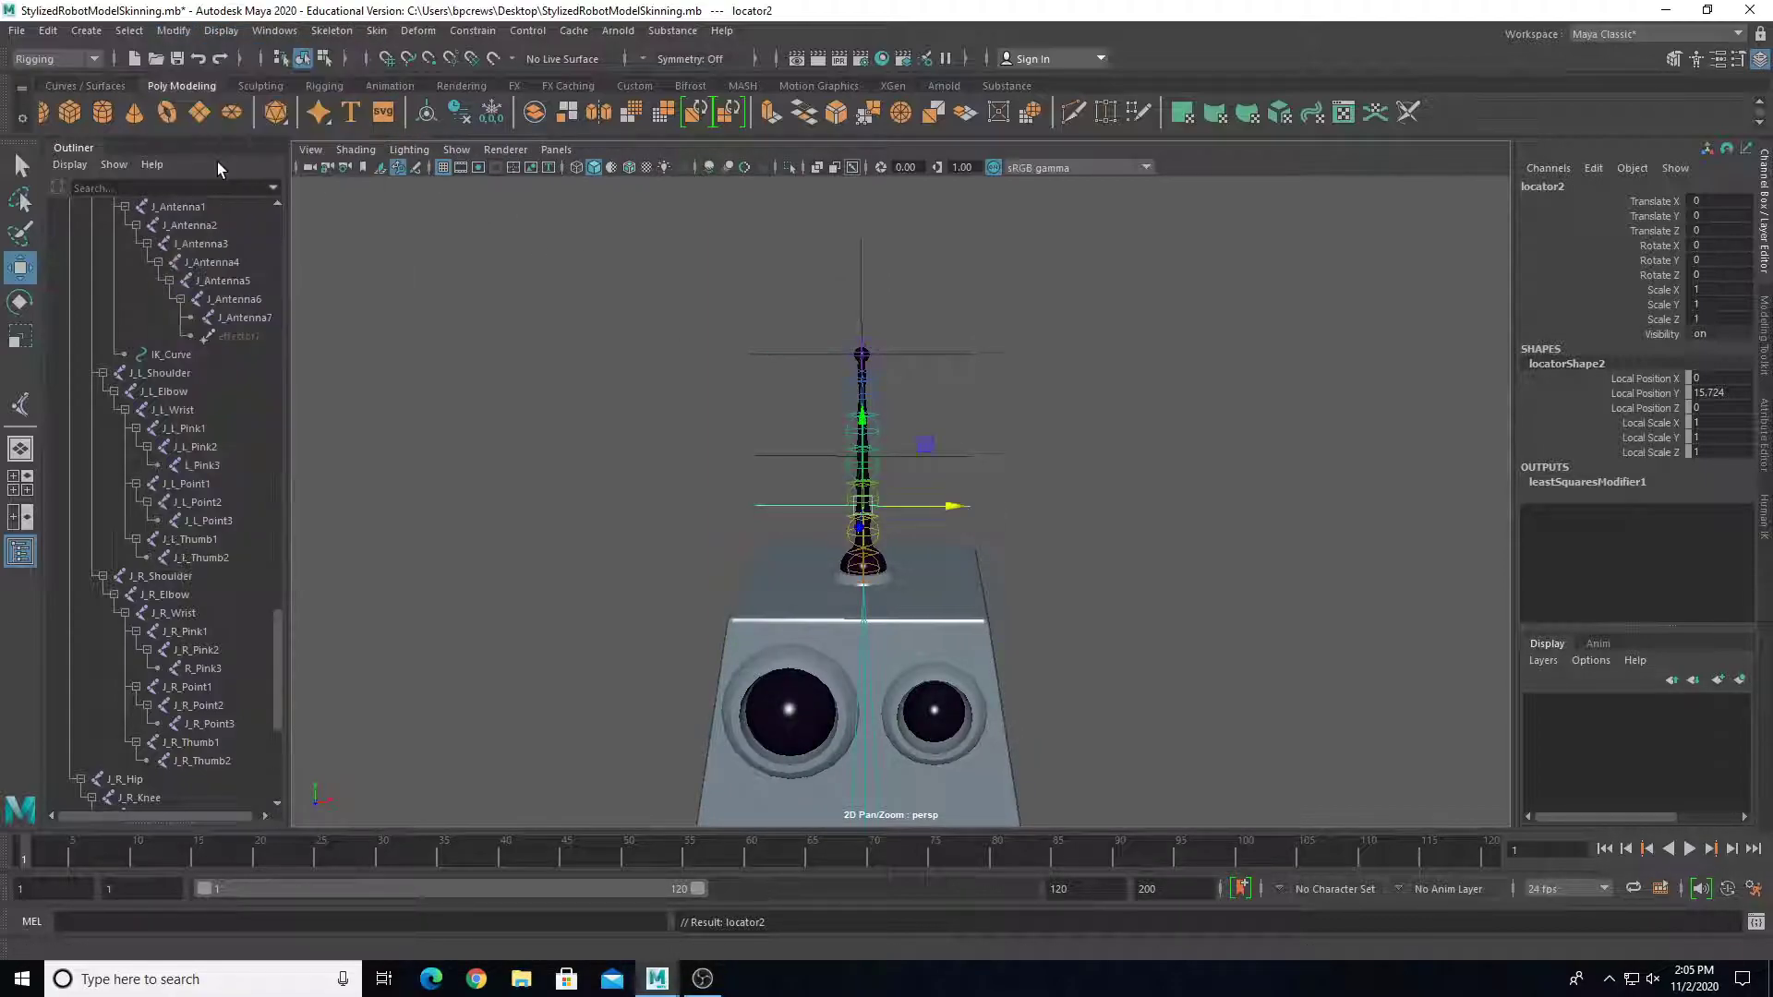
mouse_move(929, 502)
mouse_down()
mouse_move(961, 507)
mouse_move(900, 506)
mouse_move(1007, 522)
mouse_move(937, 500)
mouse_move(757, 506)
mouse_move(1061, 502)
mouse_move(973, 502)
mouse_move(849, 462)
mouse_move(906, 502)
mouse_up()
click(943, 352)
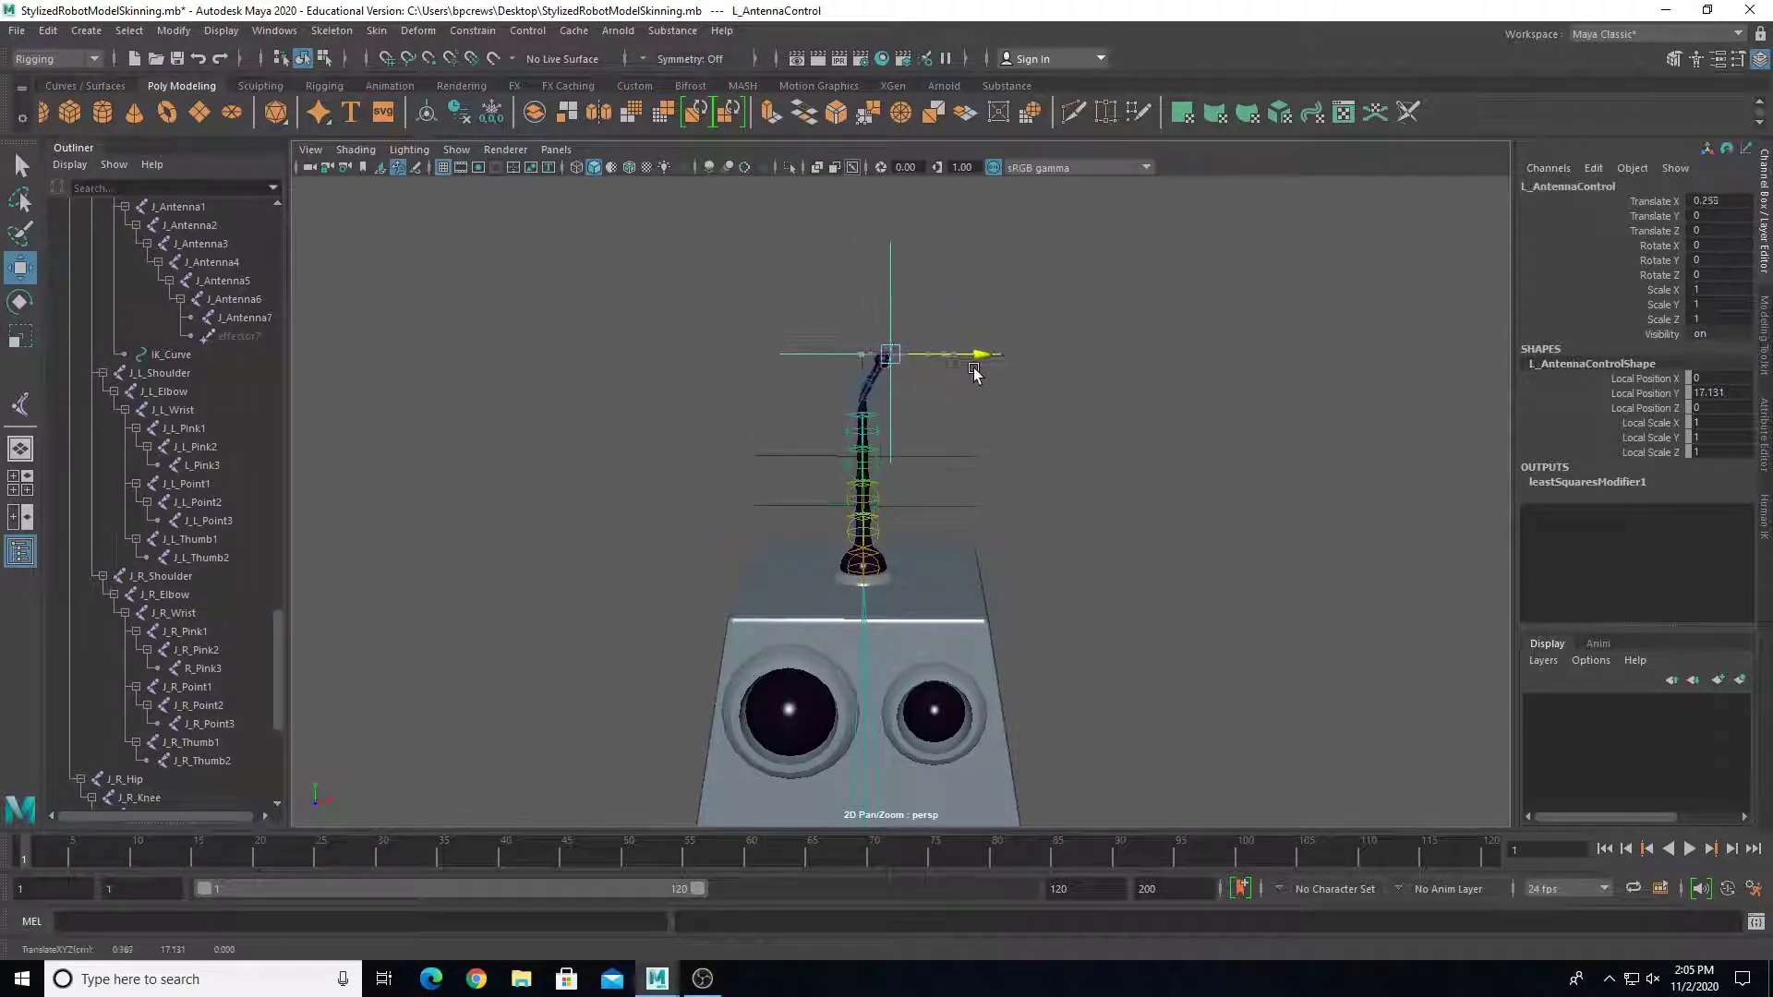
key(ctrl+z)
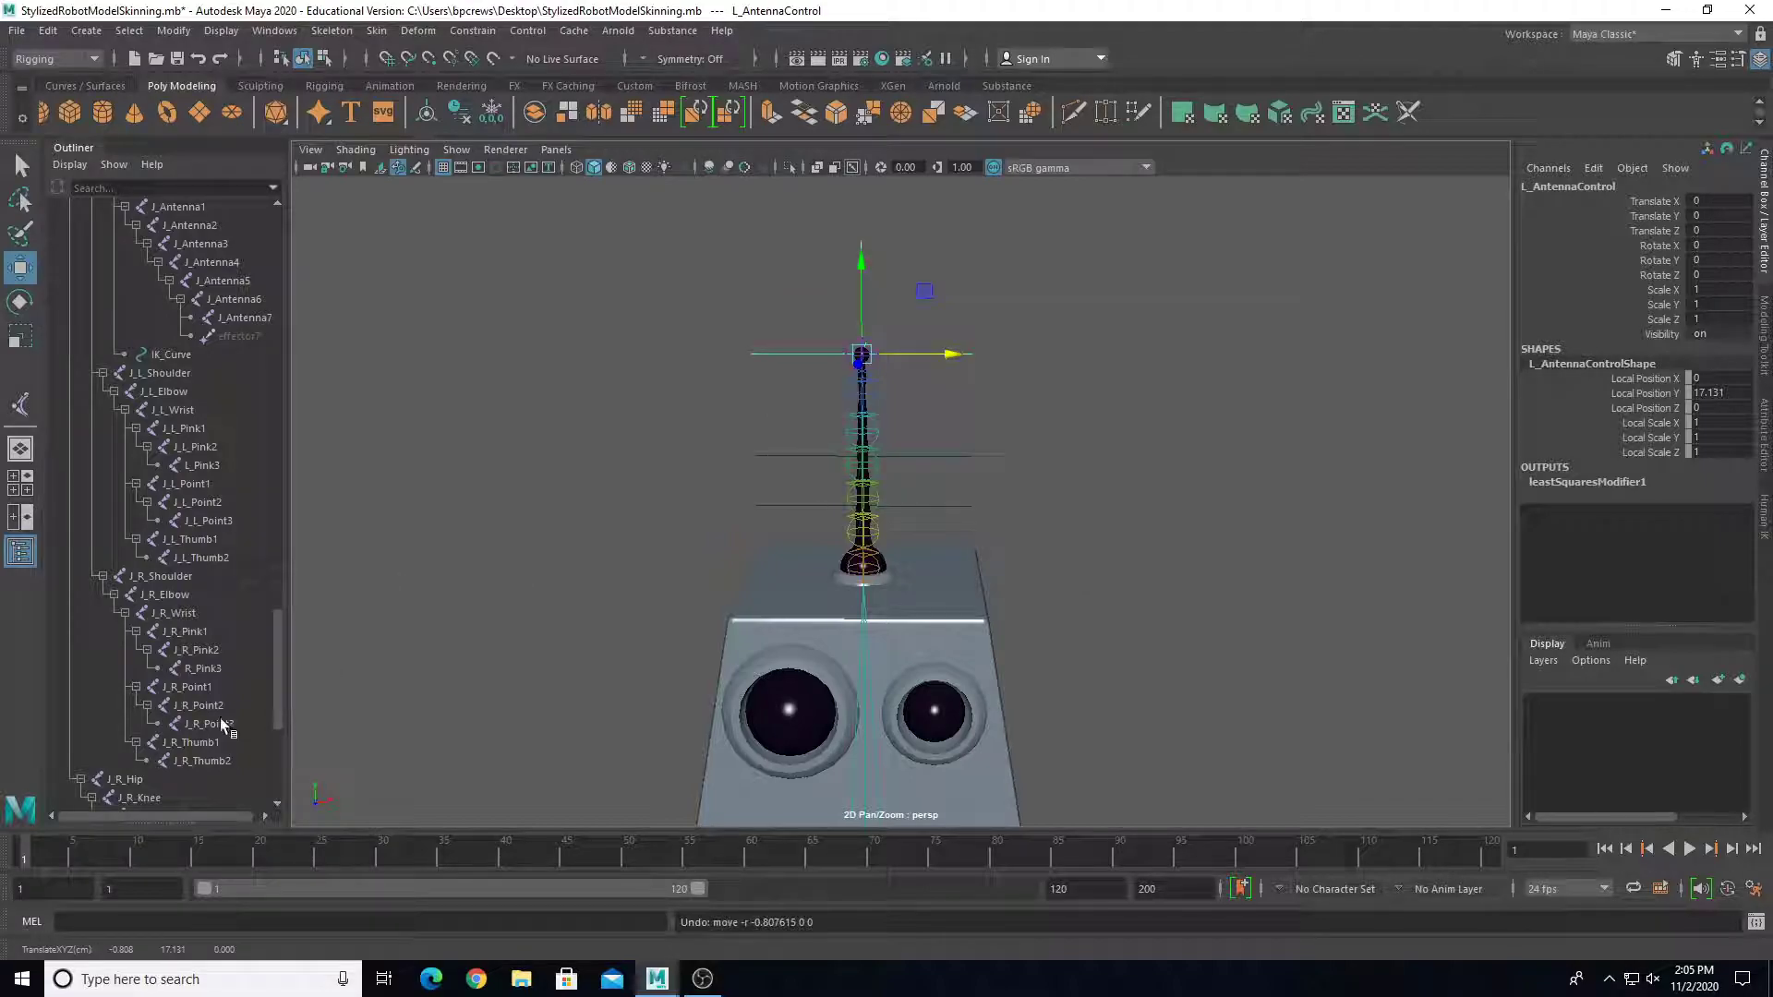
Step: Delete IK_Antenna, L_AntennaControl, locator1 and locator2, along with IK_Curve under J_Head
scroll(123, 637, down, 6)
scroll(952, 599, down, 4)
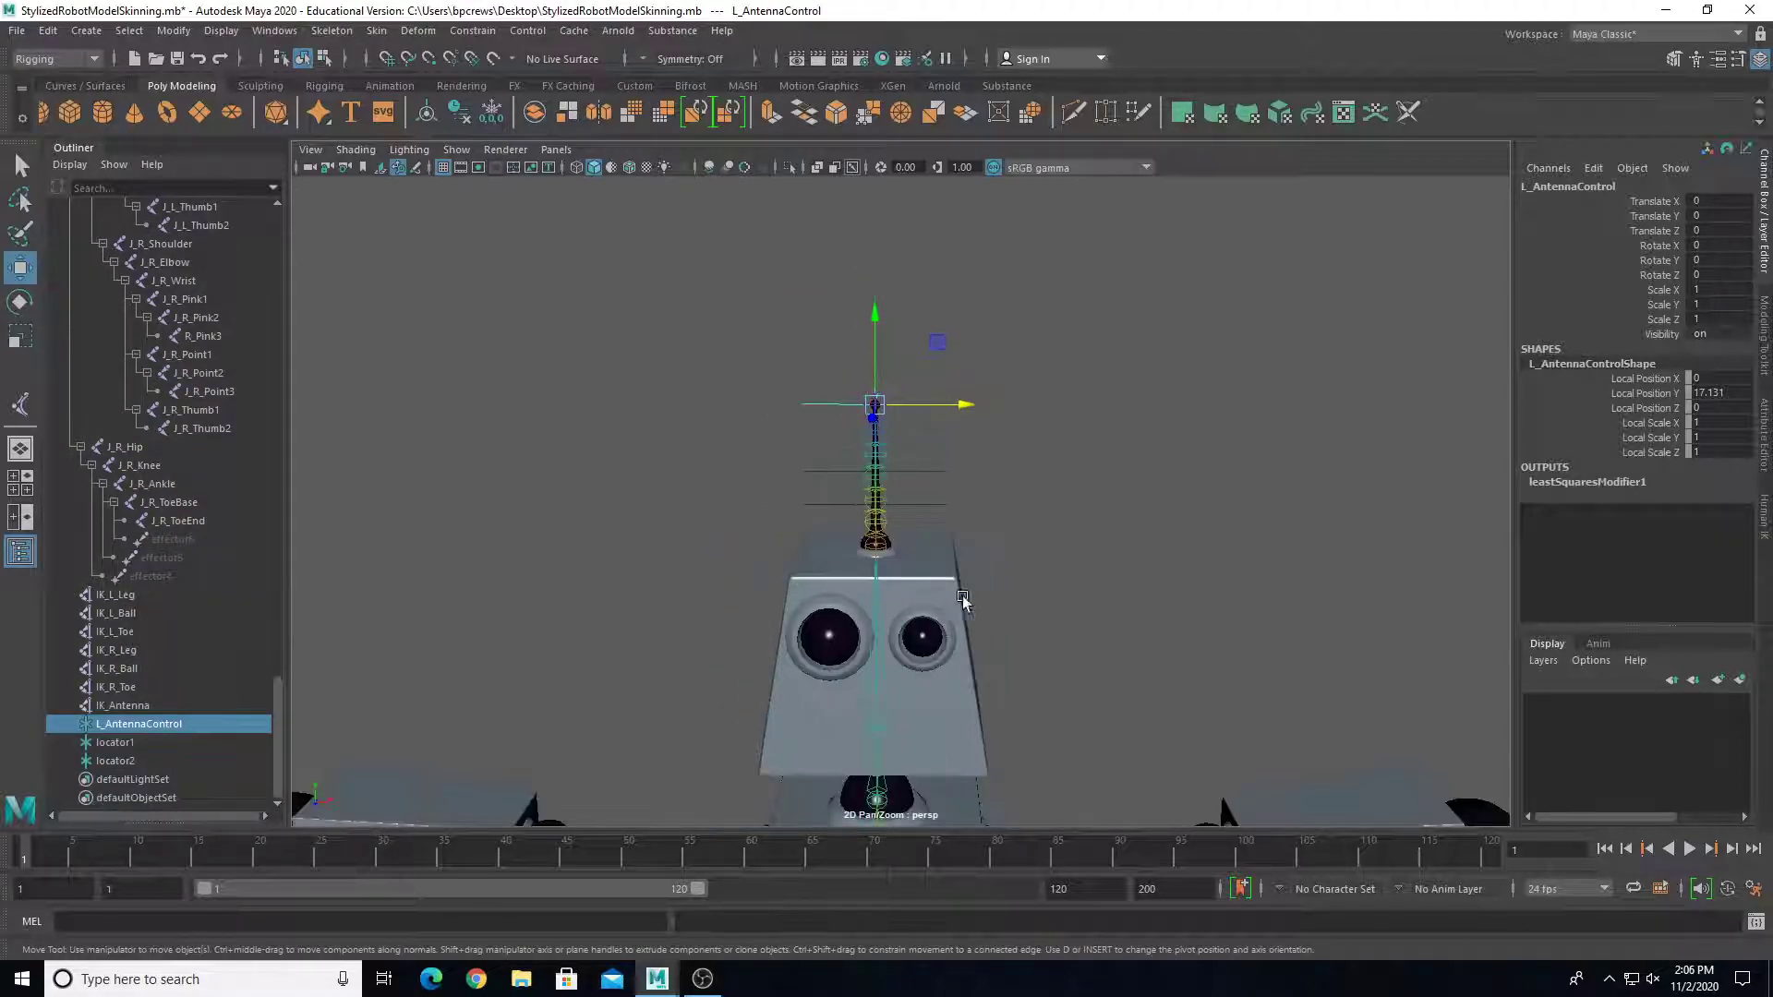
scroll(1016, 617, up, 6)
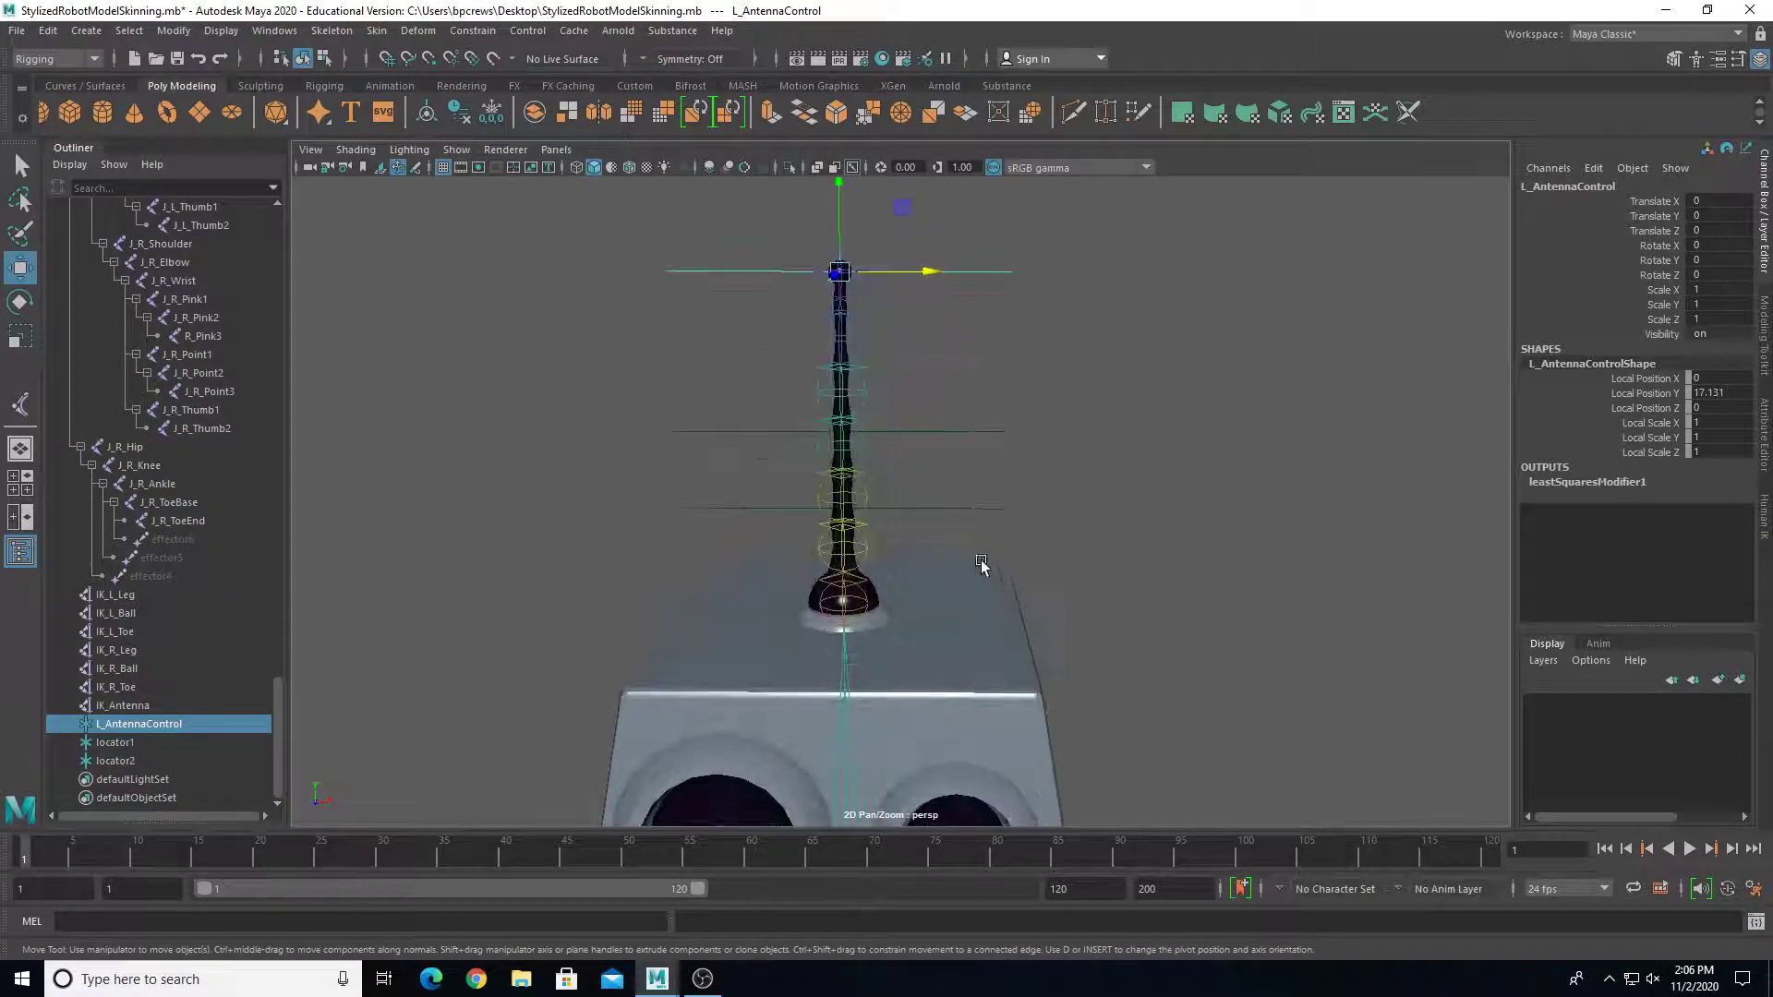
click(129, 706)
shift+click(127, 761)
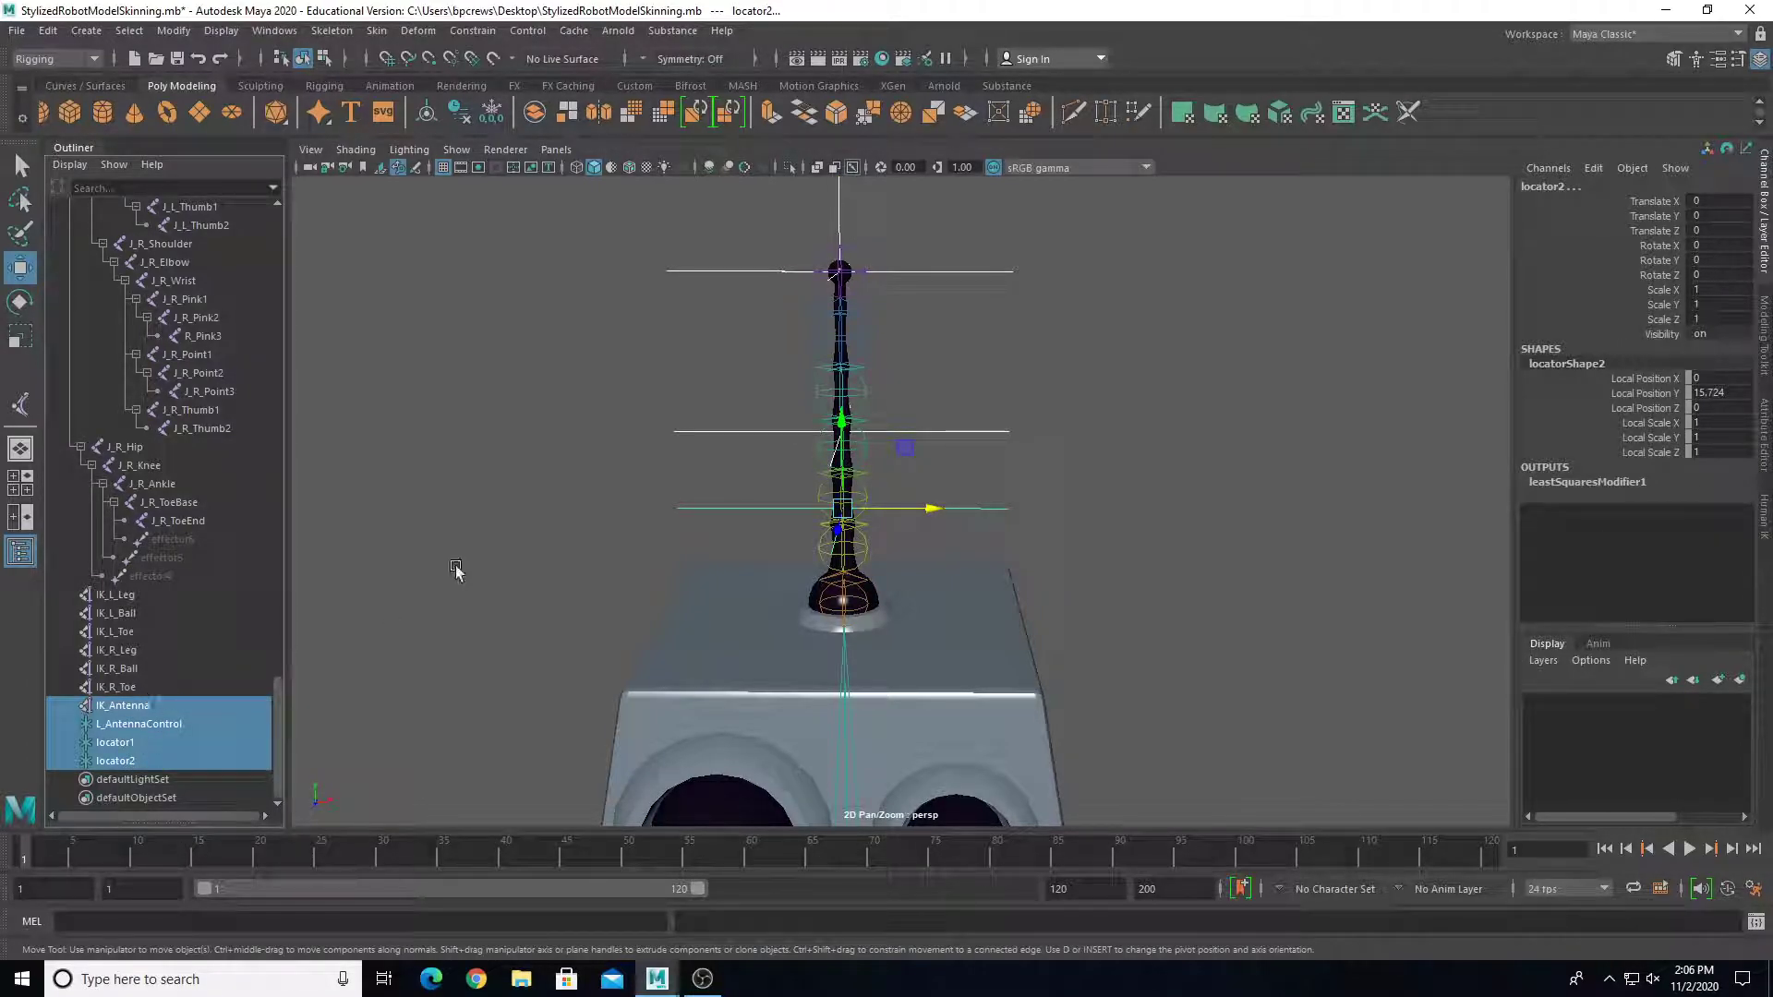
click(454, 565)
scroll(139, 570, up, 7)
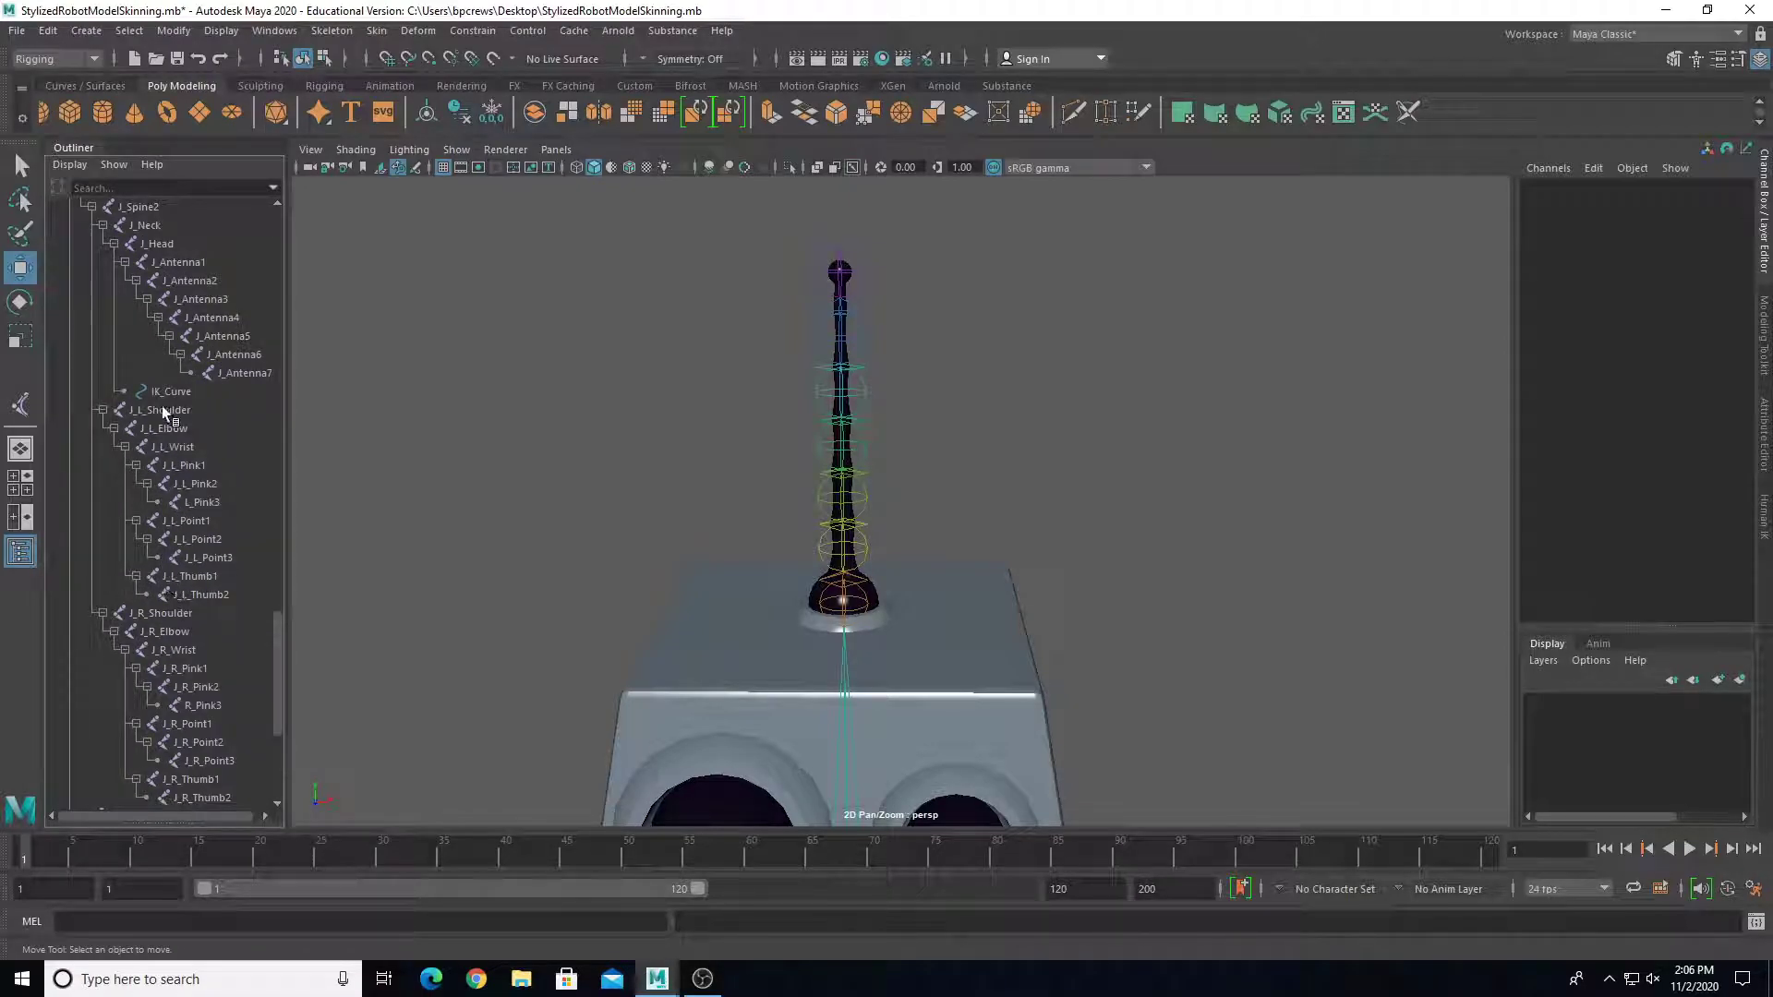
click(175, 390)
key(Delete)
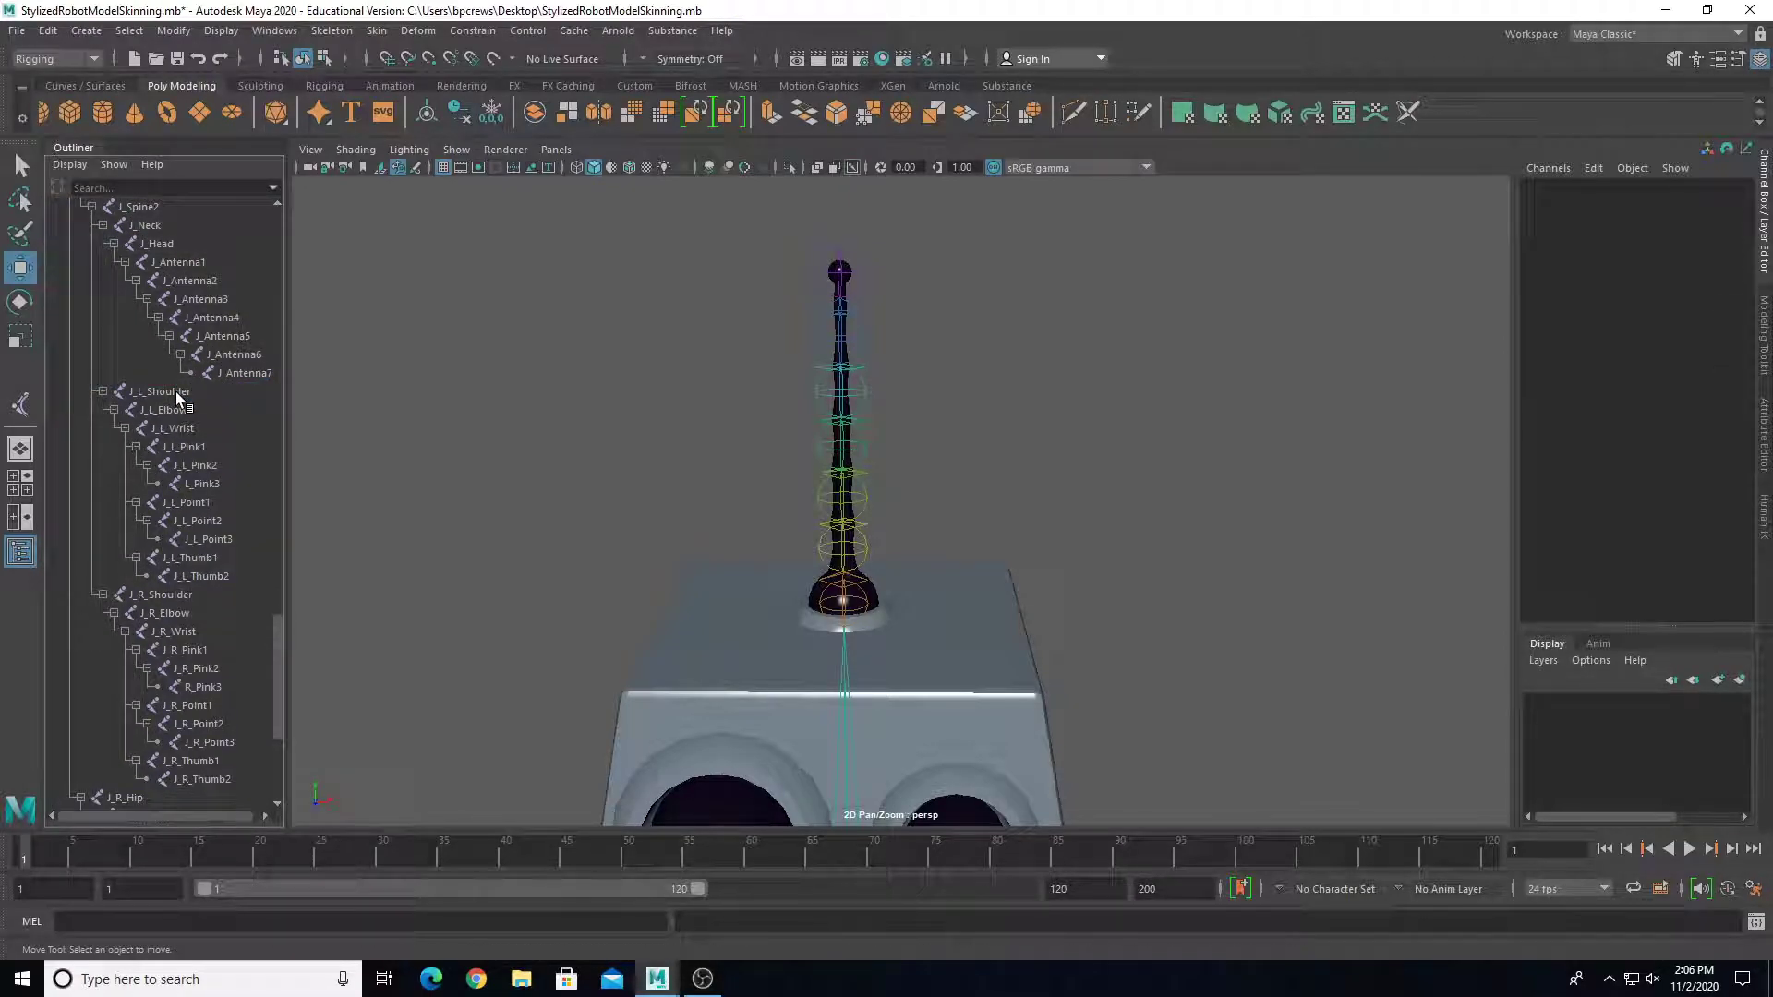
Step: Open the IK Spline Handle tool's settings and reset them to defaults, leaving the span count at 1 and the twist type at Linear
click(19, 405)
mouse_move(881, 536)
alt+mouse_down()
mouse_move(914, 499)
mouse_move(863, 530)
alt+mouse_up()
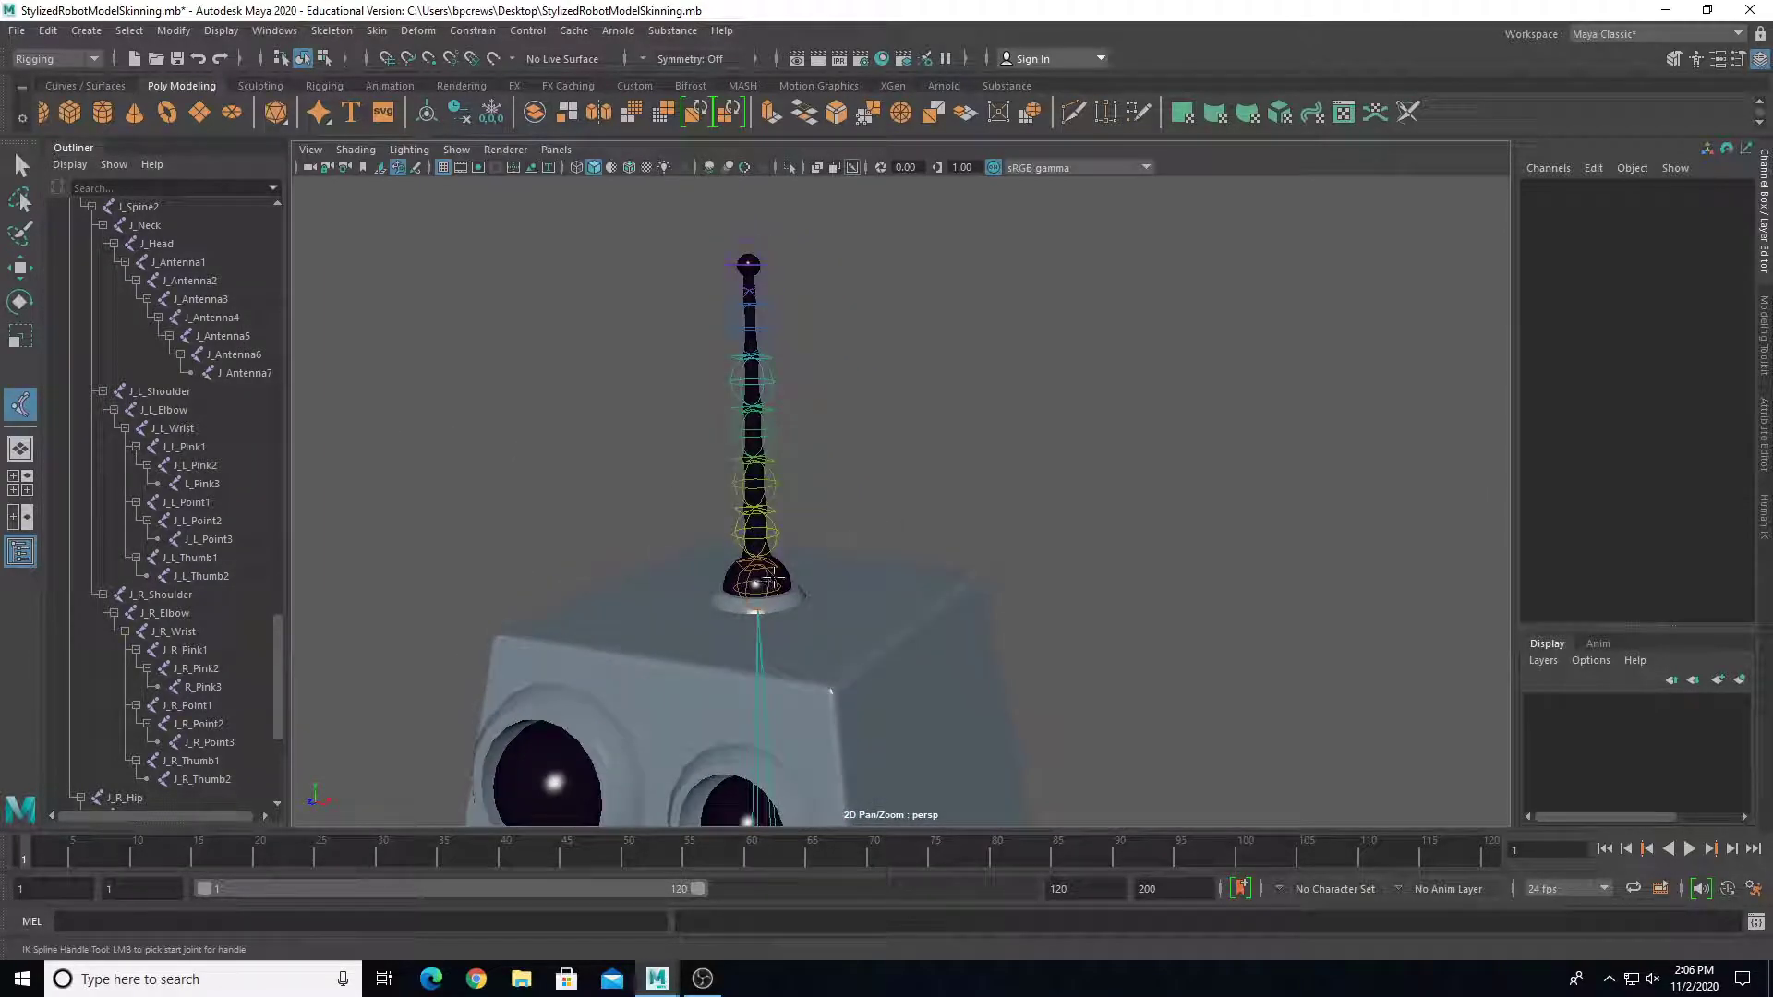
double_click(19, 406)
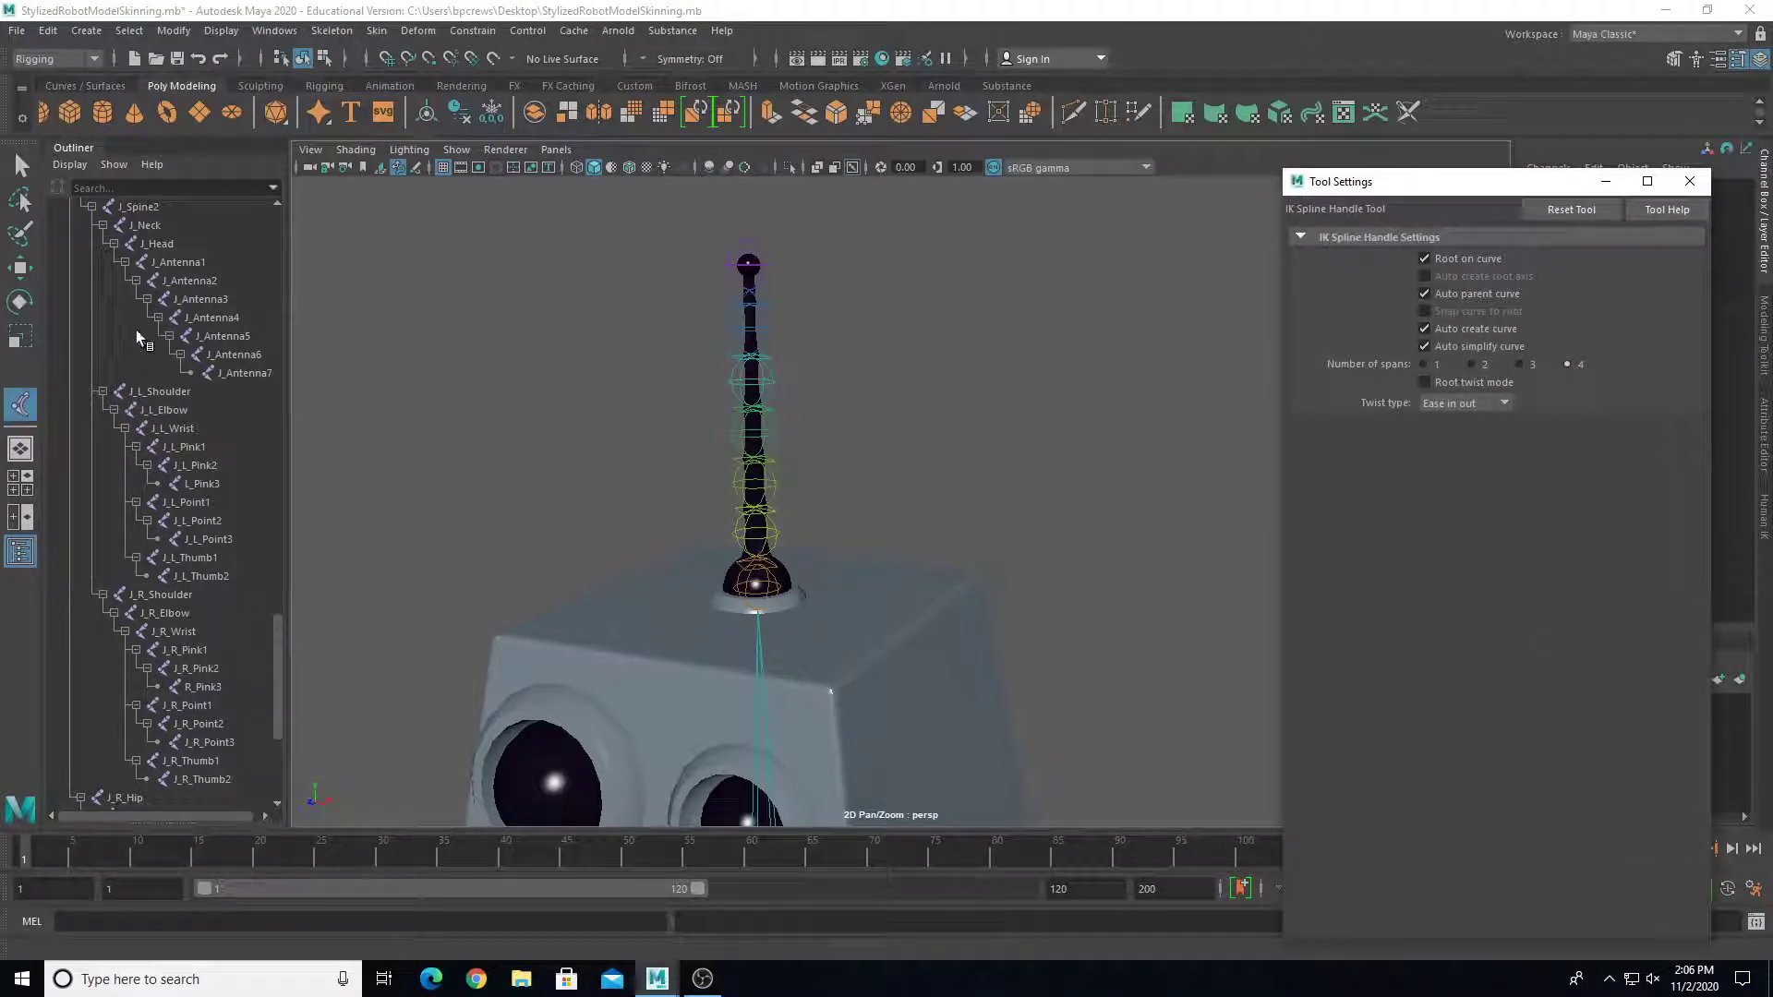
click(331, 31)
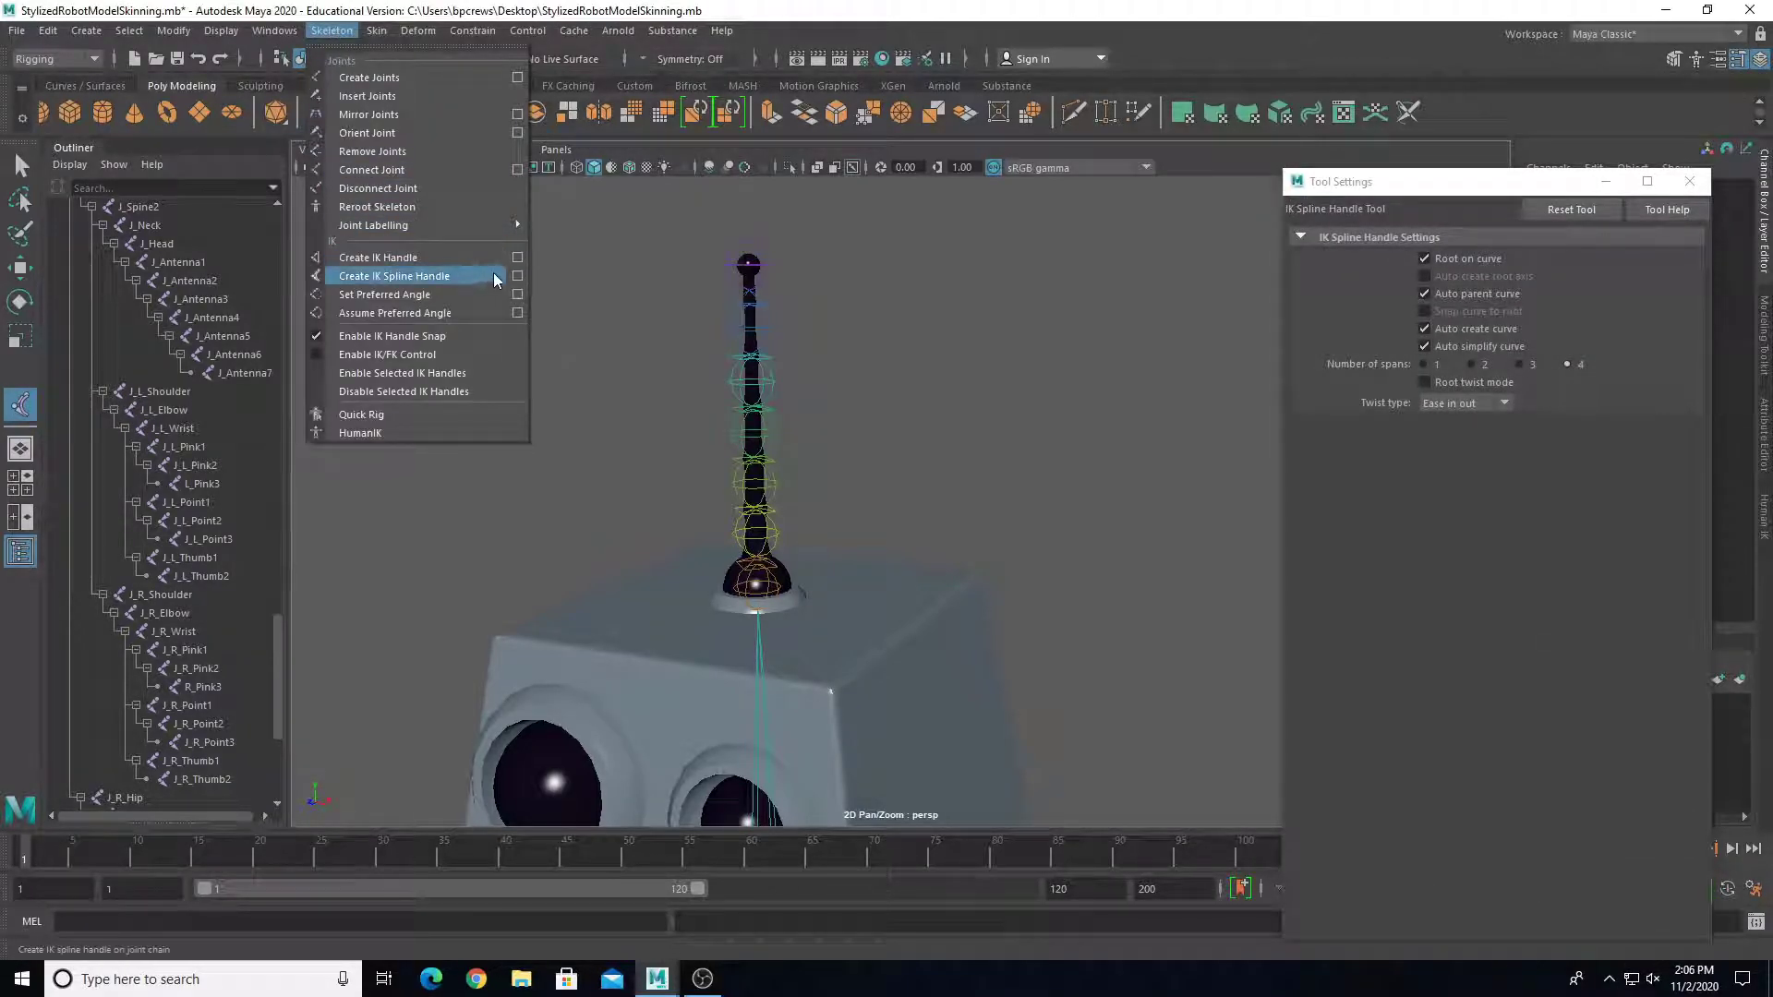
click(1411, 188)
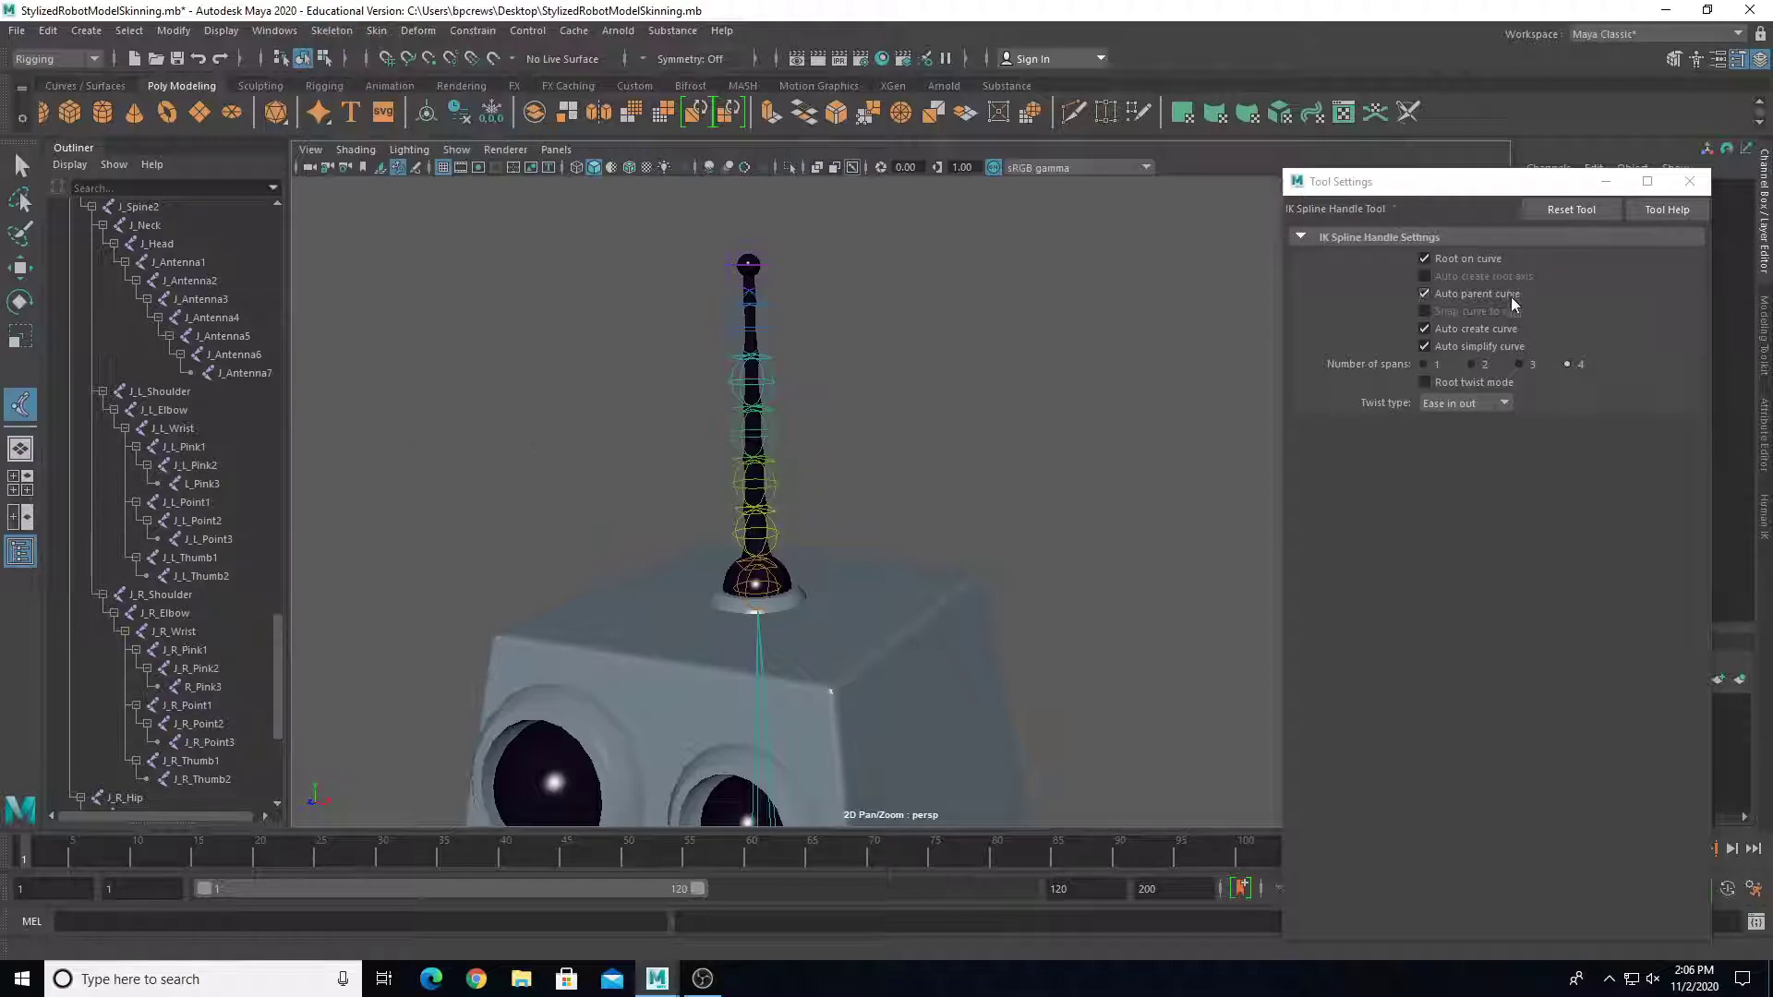
click(1569, 208)
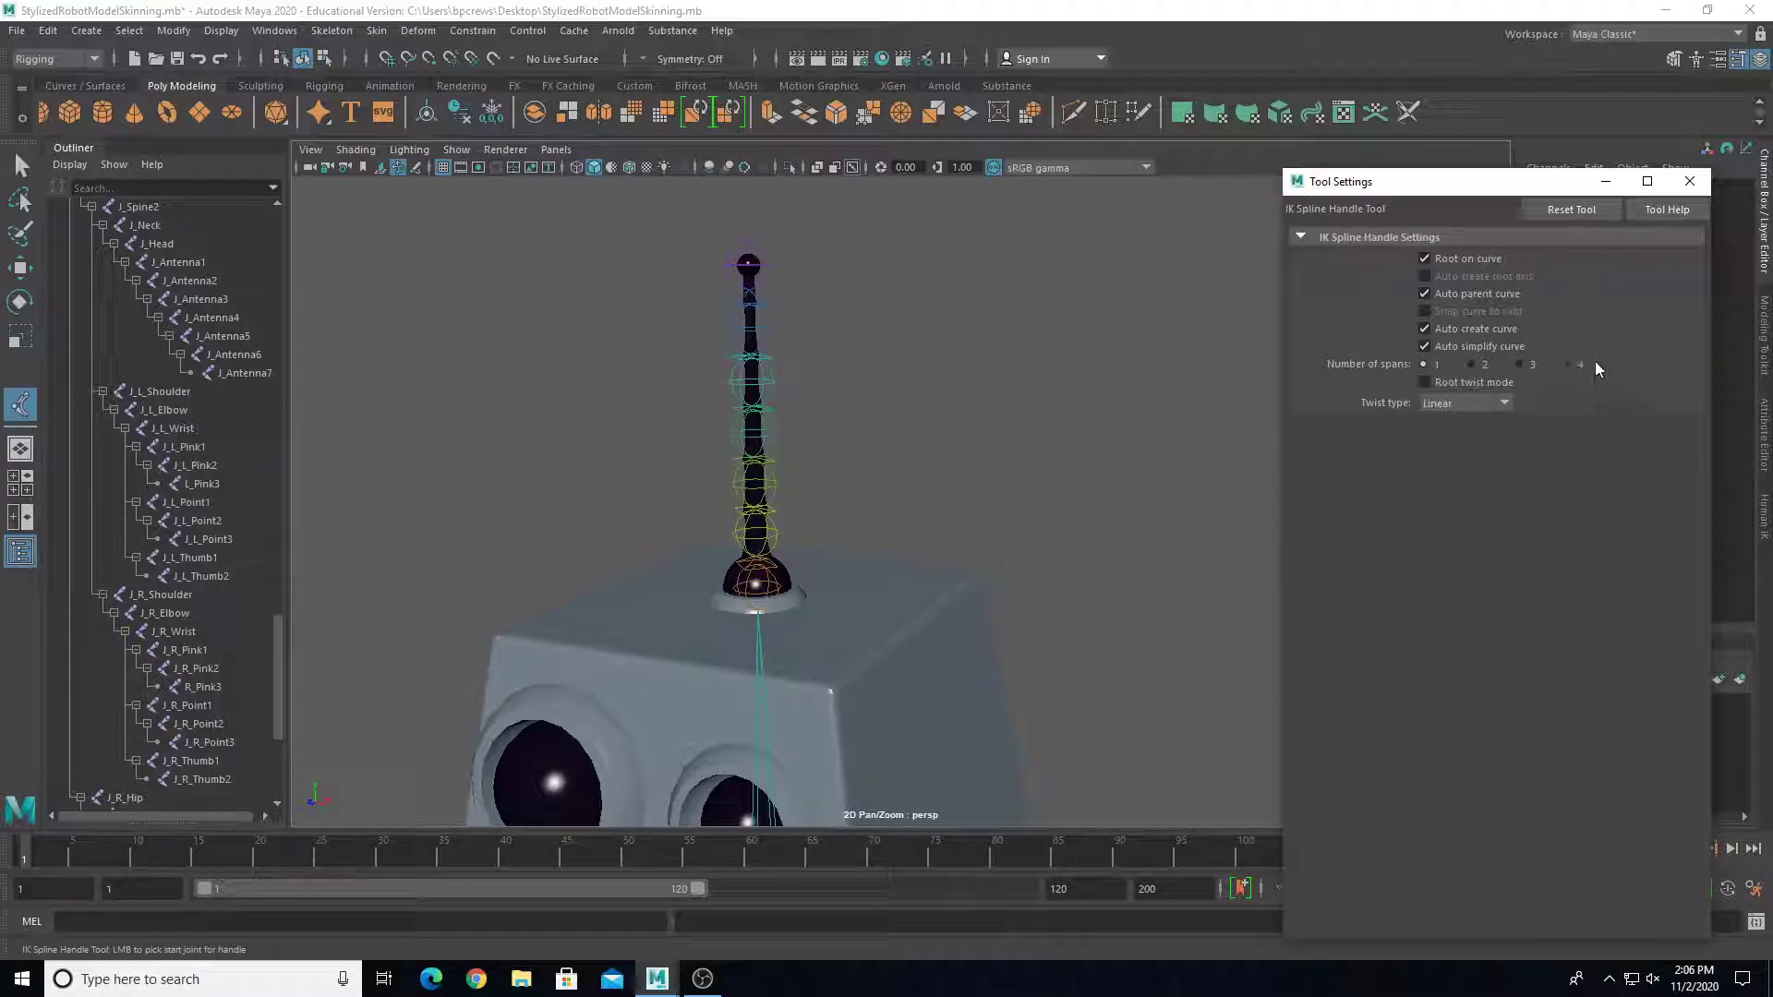
click(1427, 402)
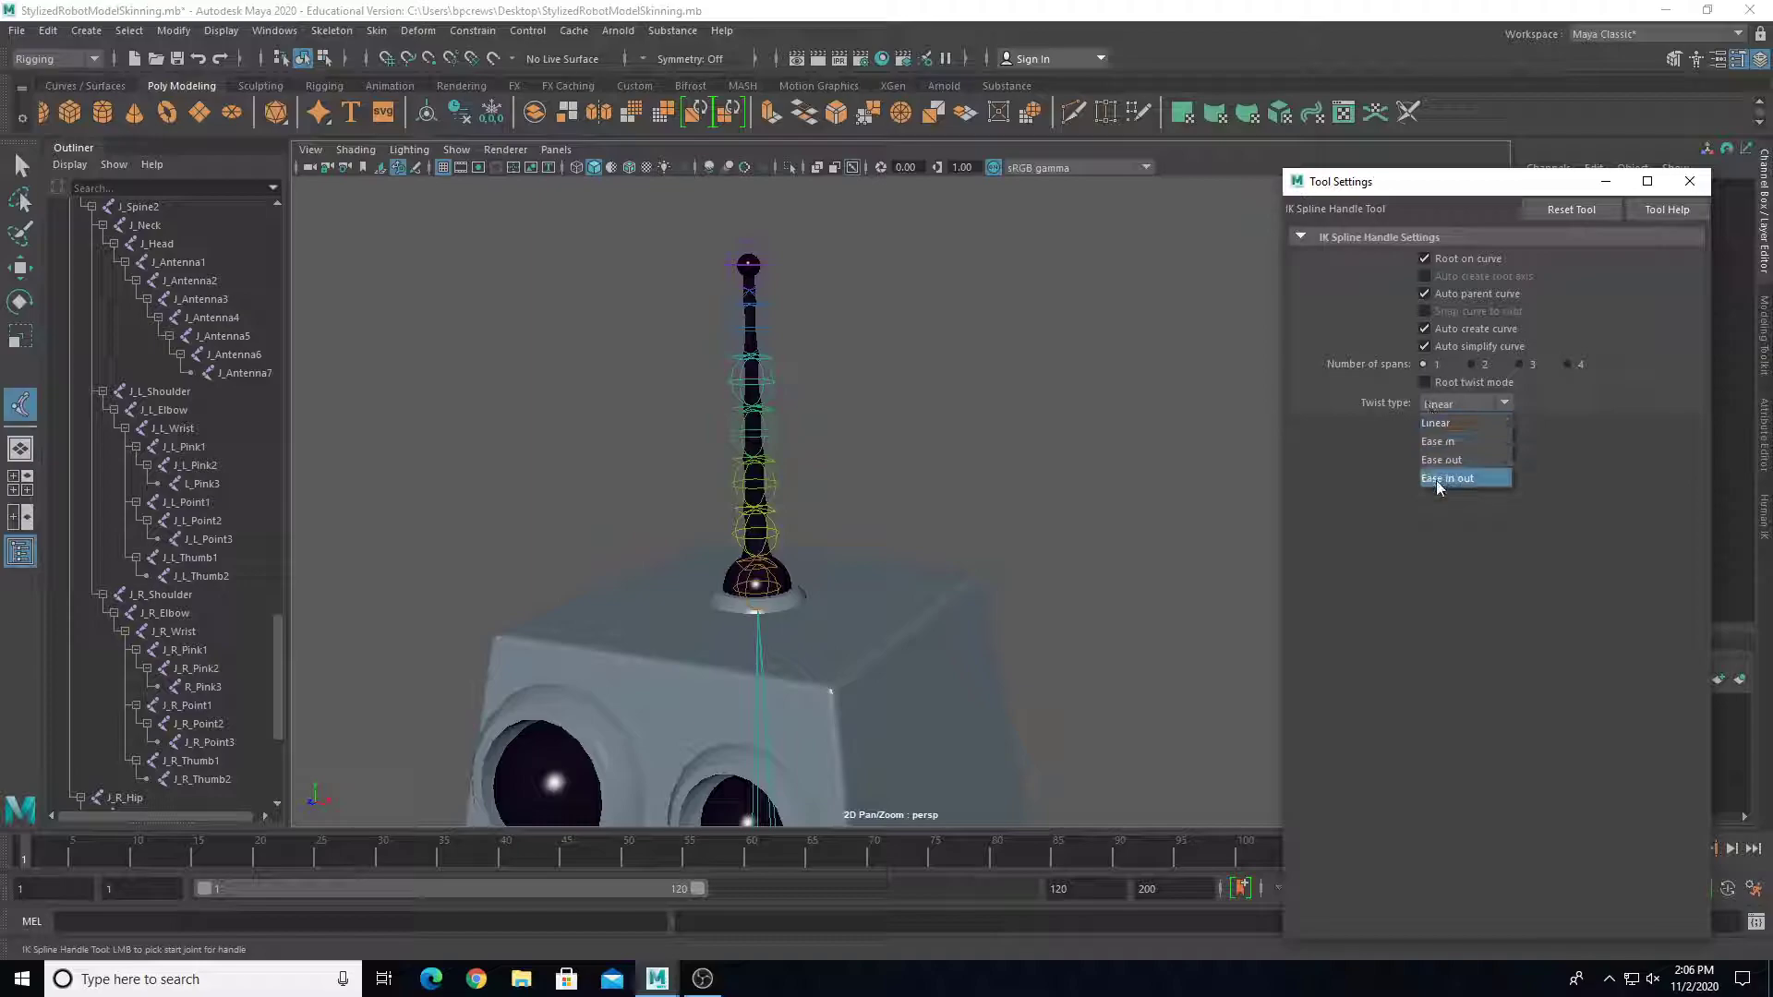
click(1377, 424)
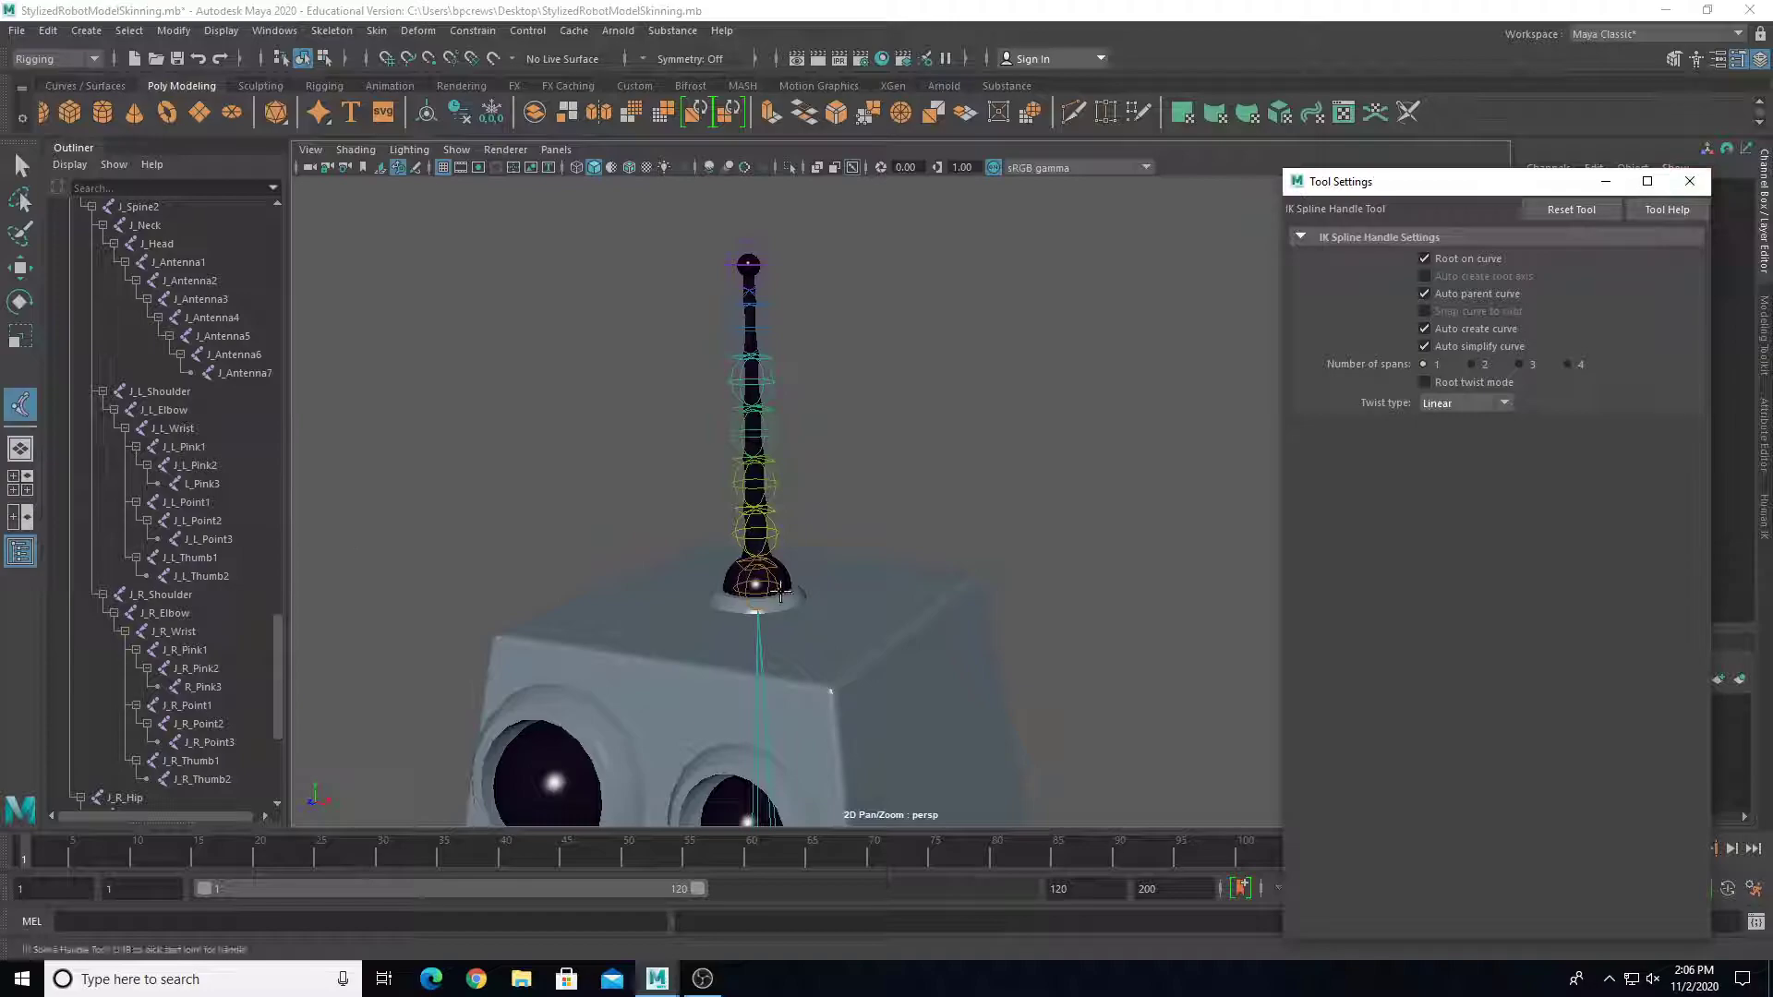
Step: Create a spline IK handle from J_Antenna1 at the antenna's base to the joint at its tip
click(744, 576)
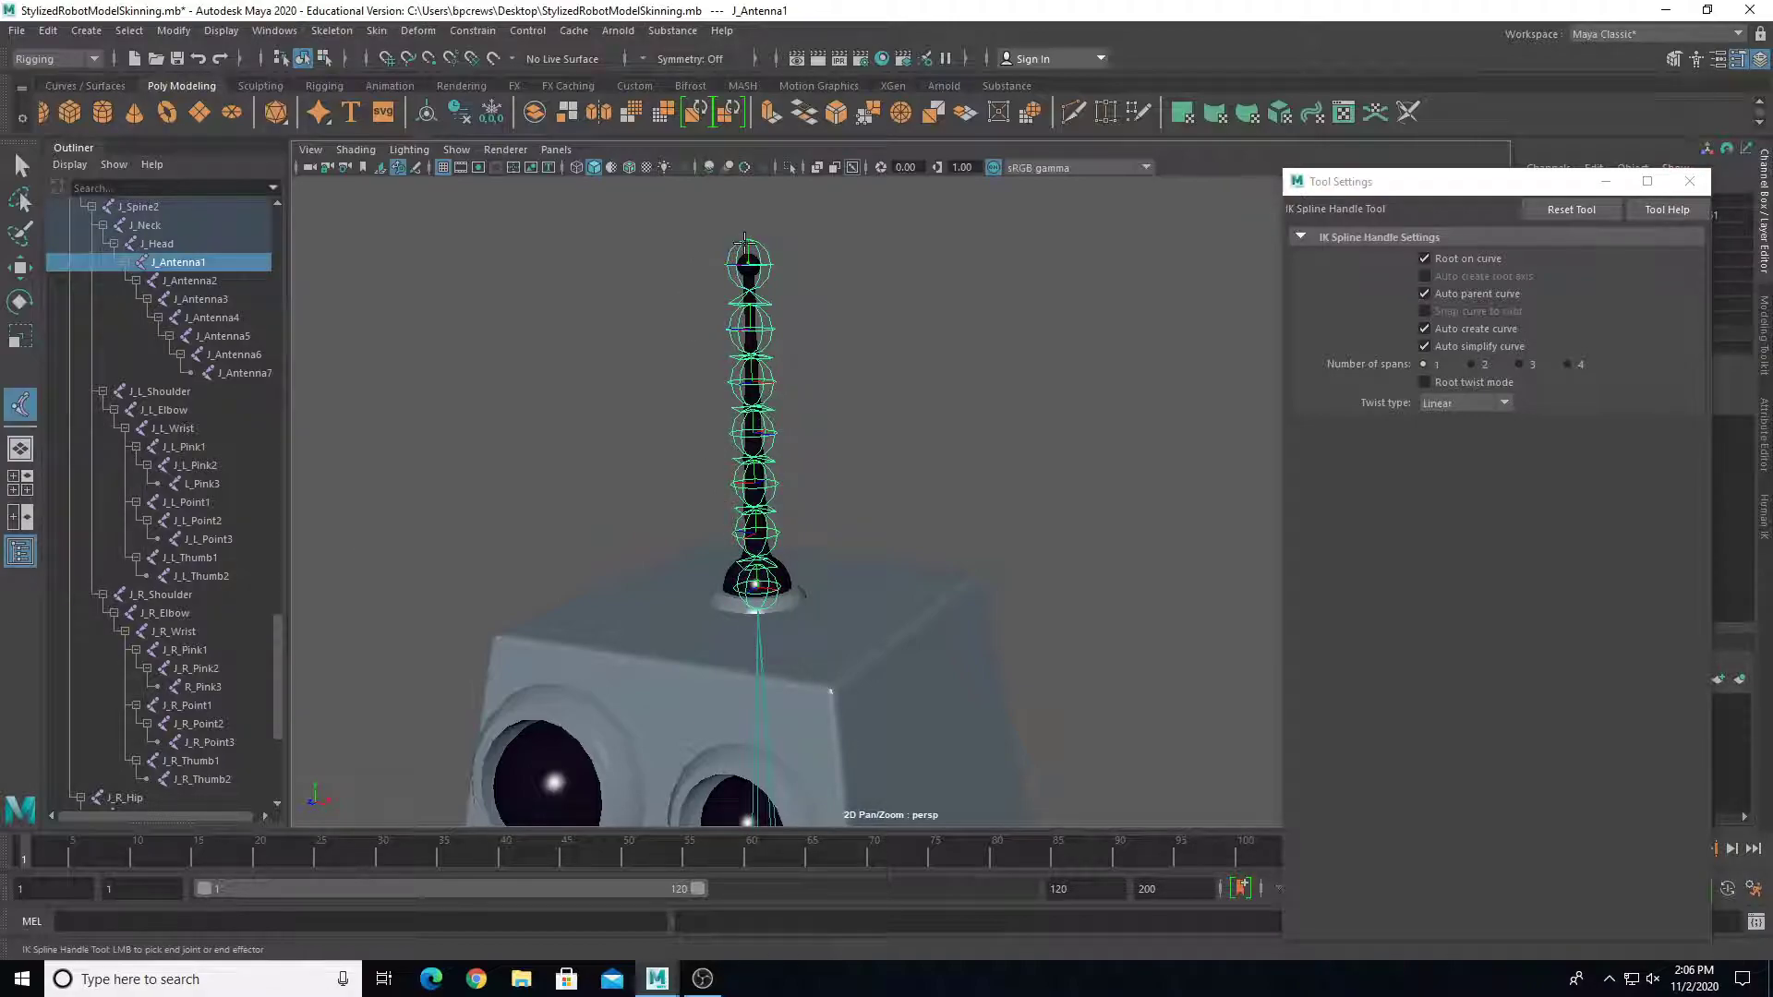
click(744, 240)
key(w)
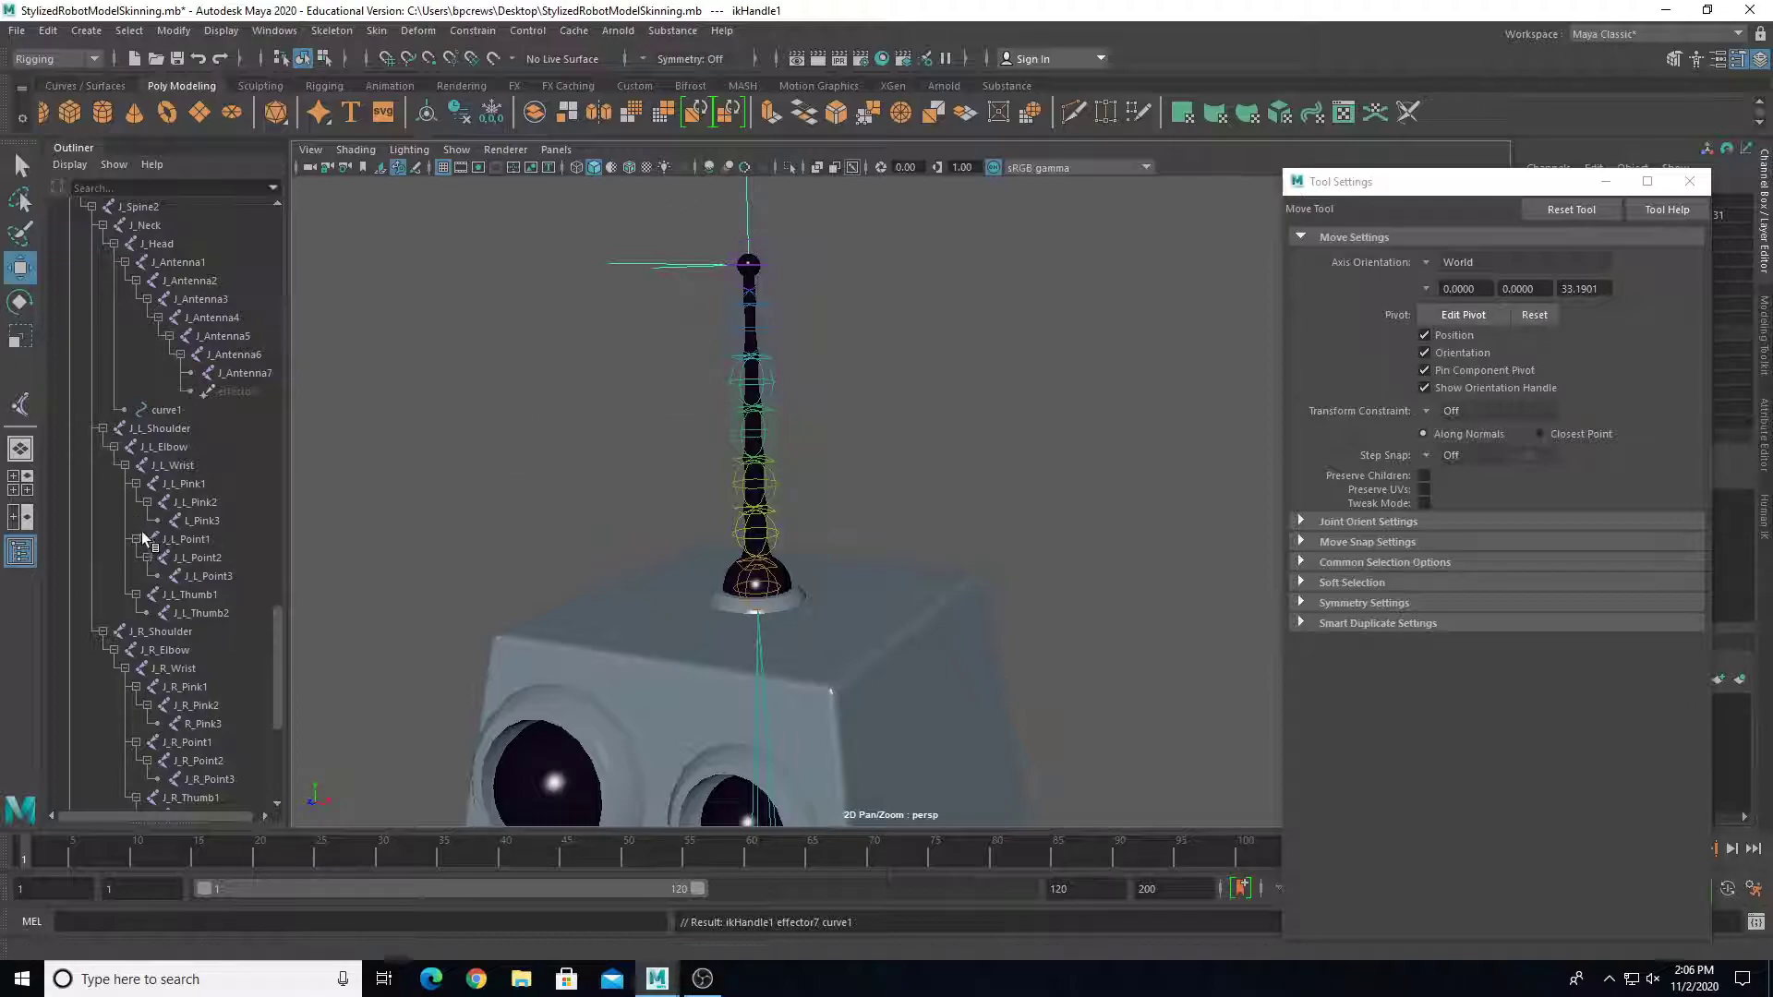
Step: Rename the new spline curve under J_Head as IK_Curve
double_click(166, 409)
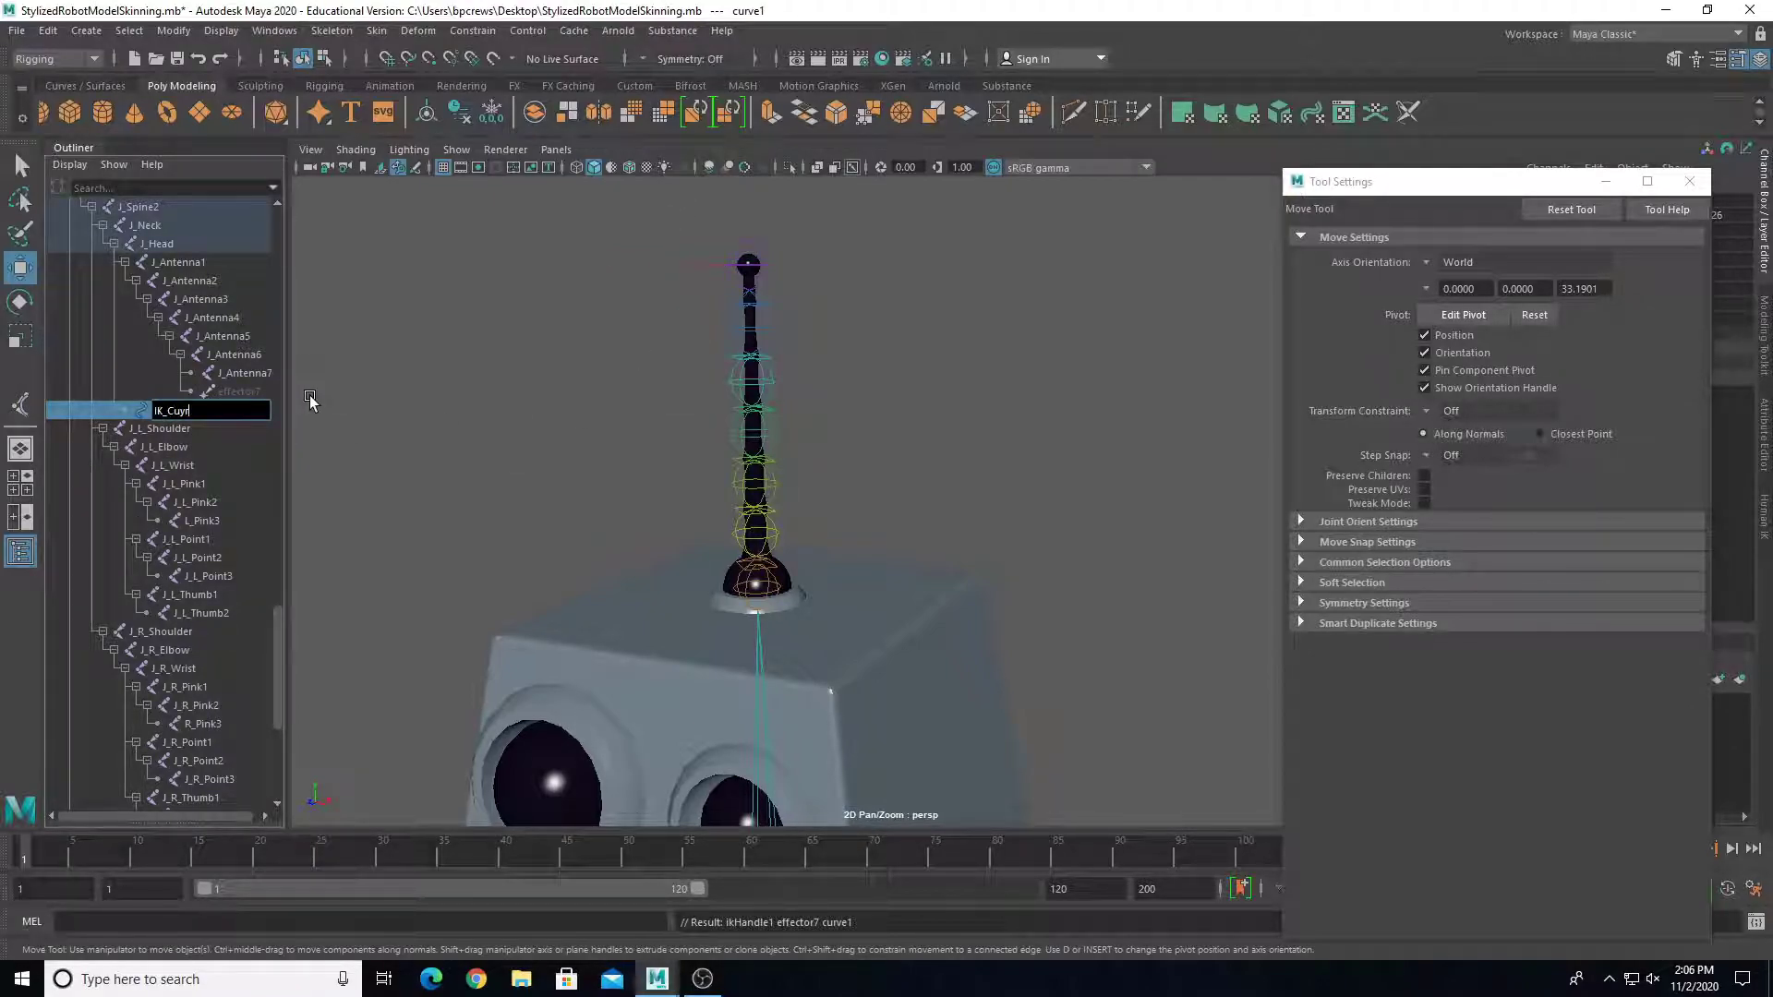
text(IK_Curve)
key(Return)
Step: Limit the perspective view to NURBS curves and switch IK_Curve to curve point selection
click(456, 150)
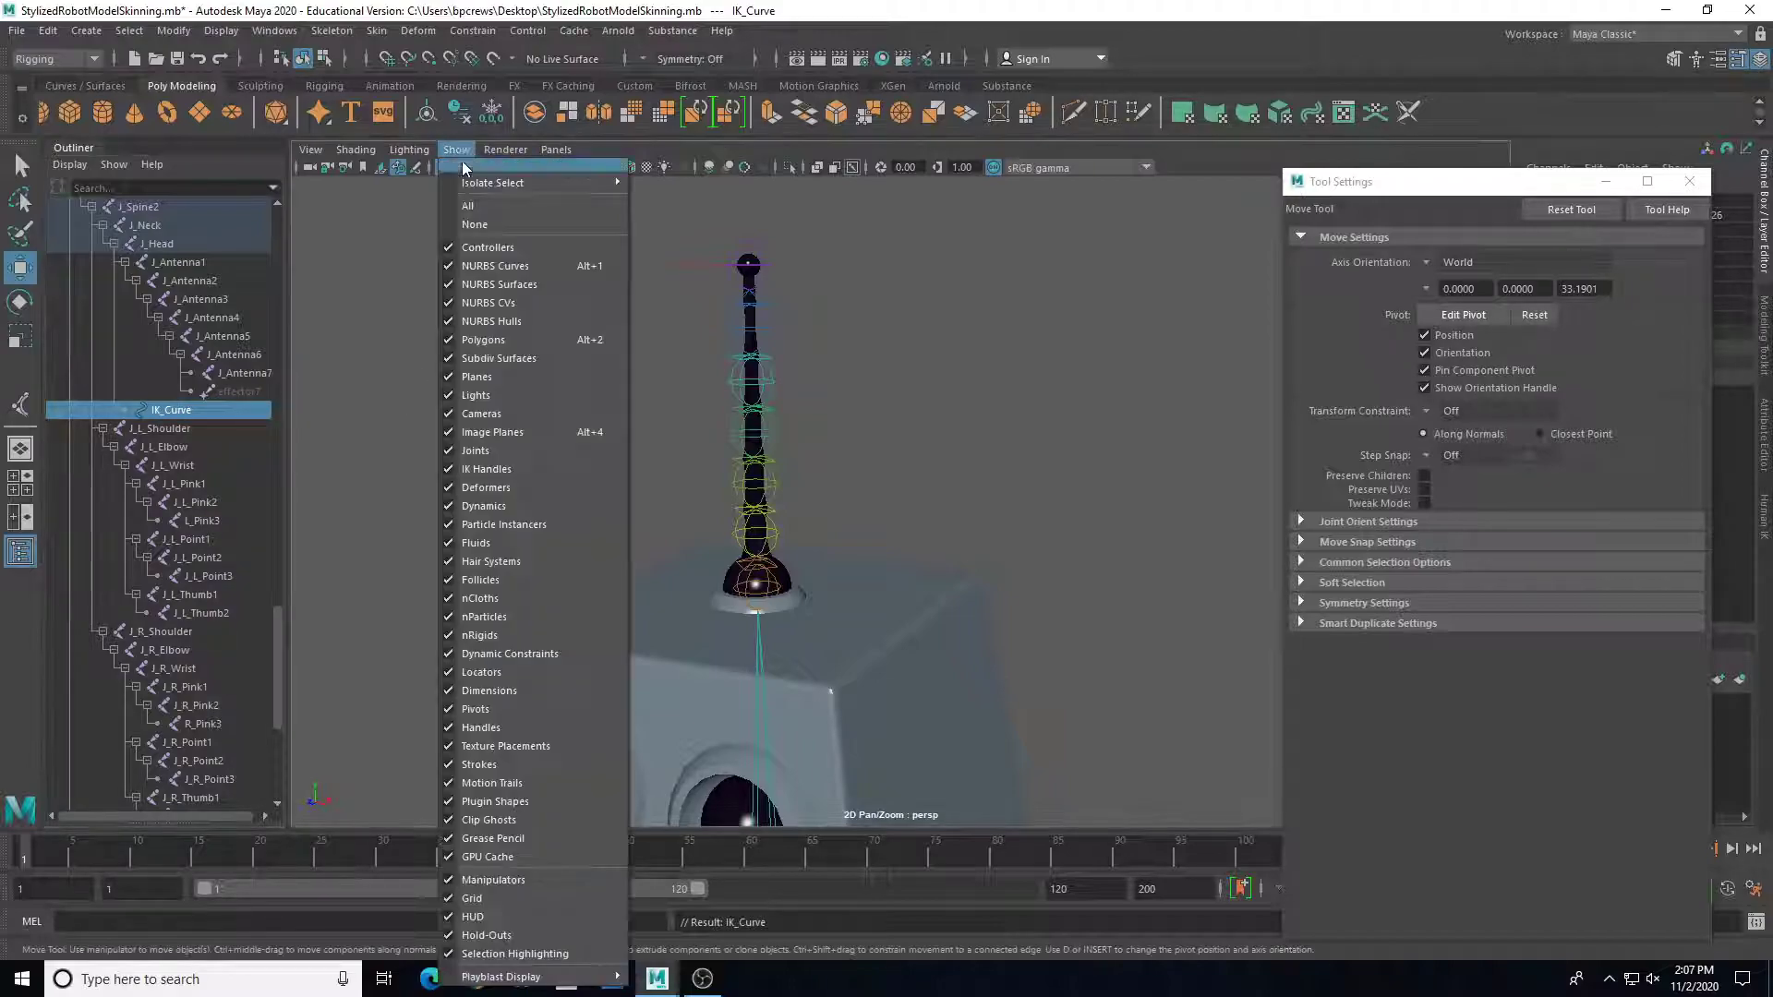
click(474, 224)
click(457, 148)
click(480, 265)
right_click(728, 396)
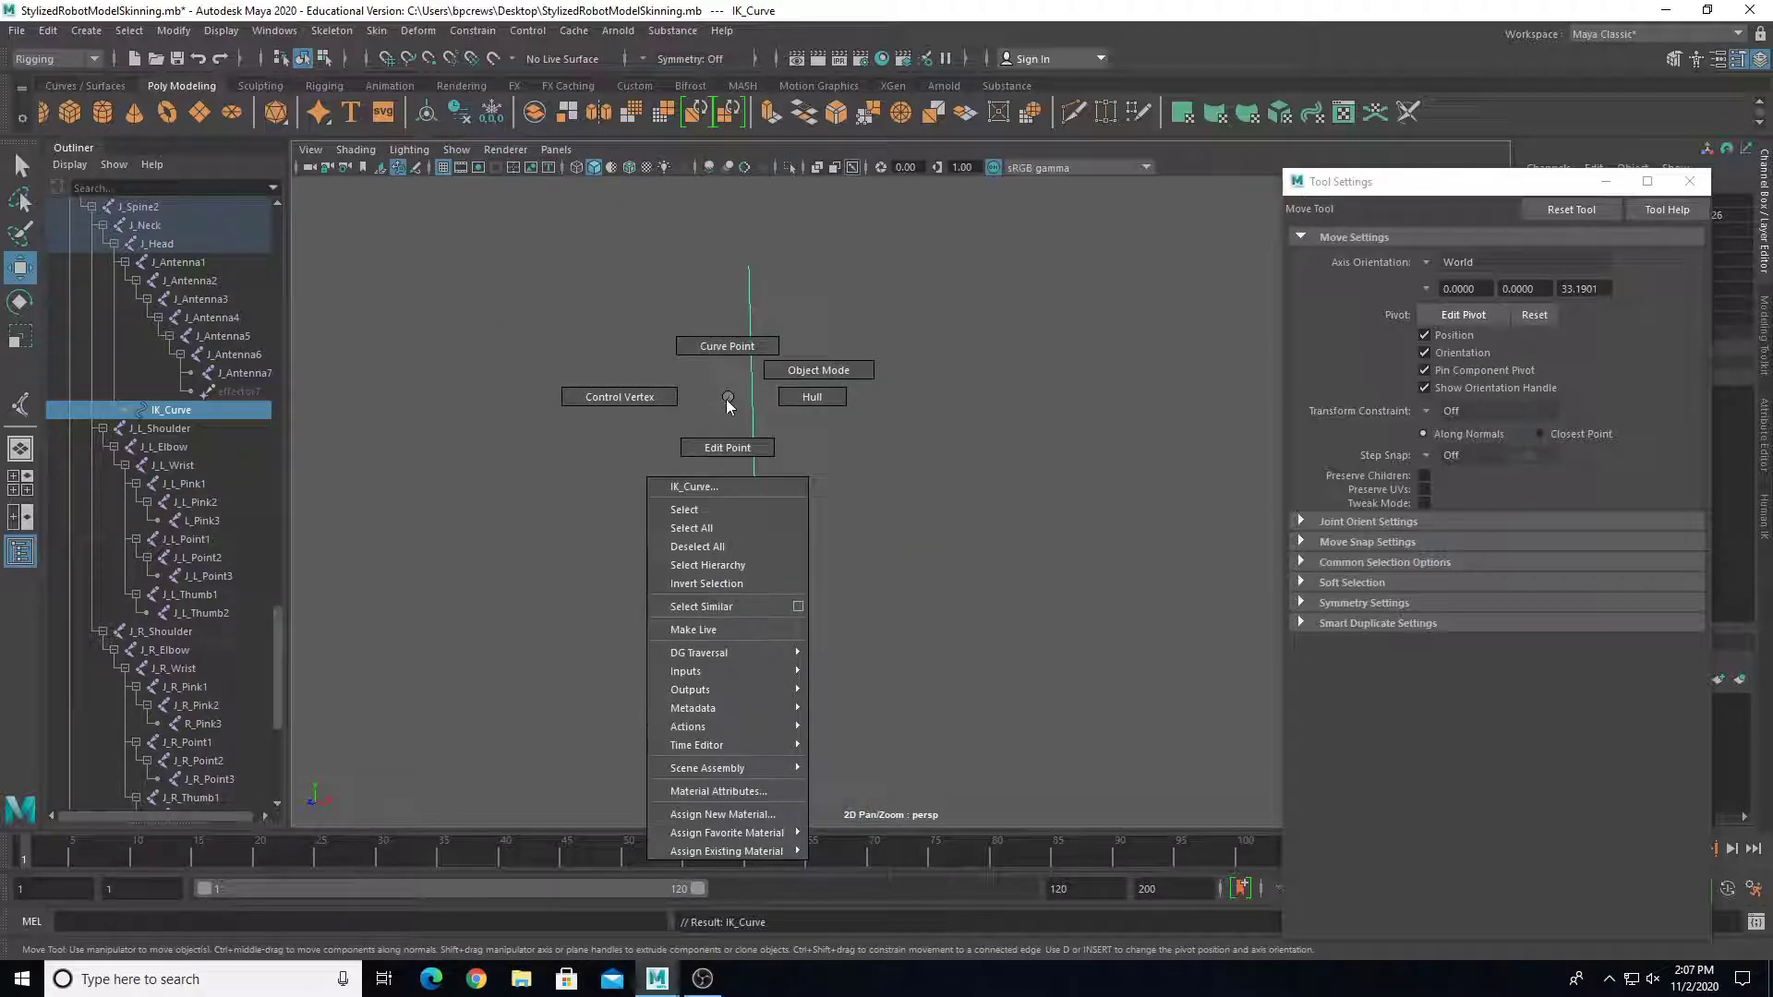
click(726, 346)
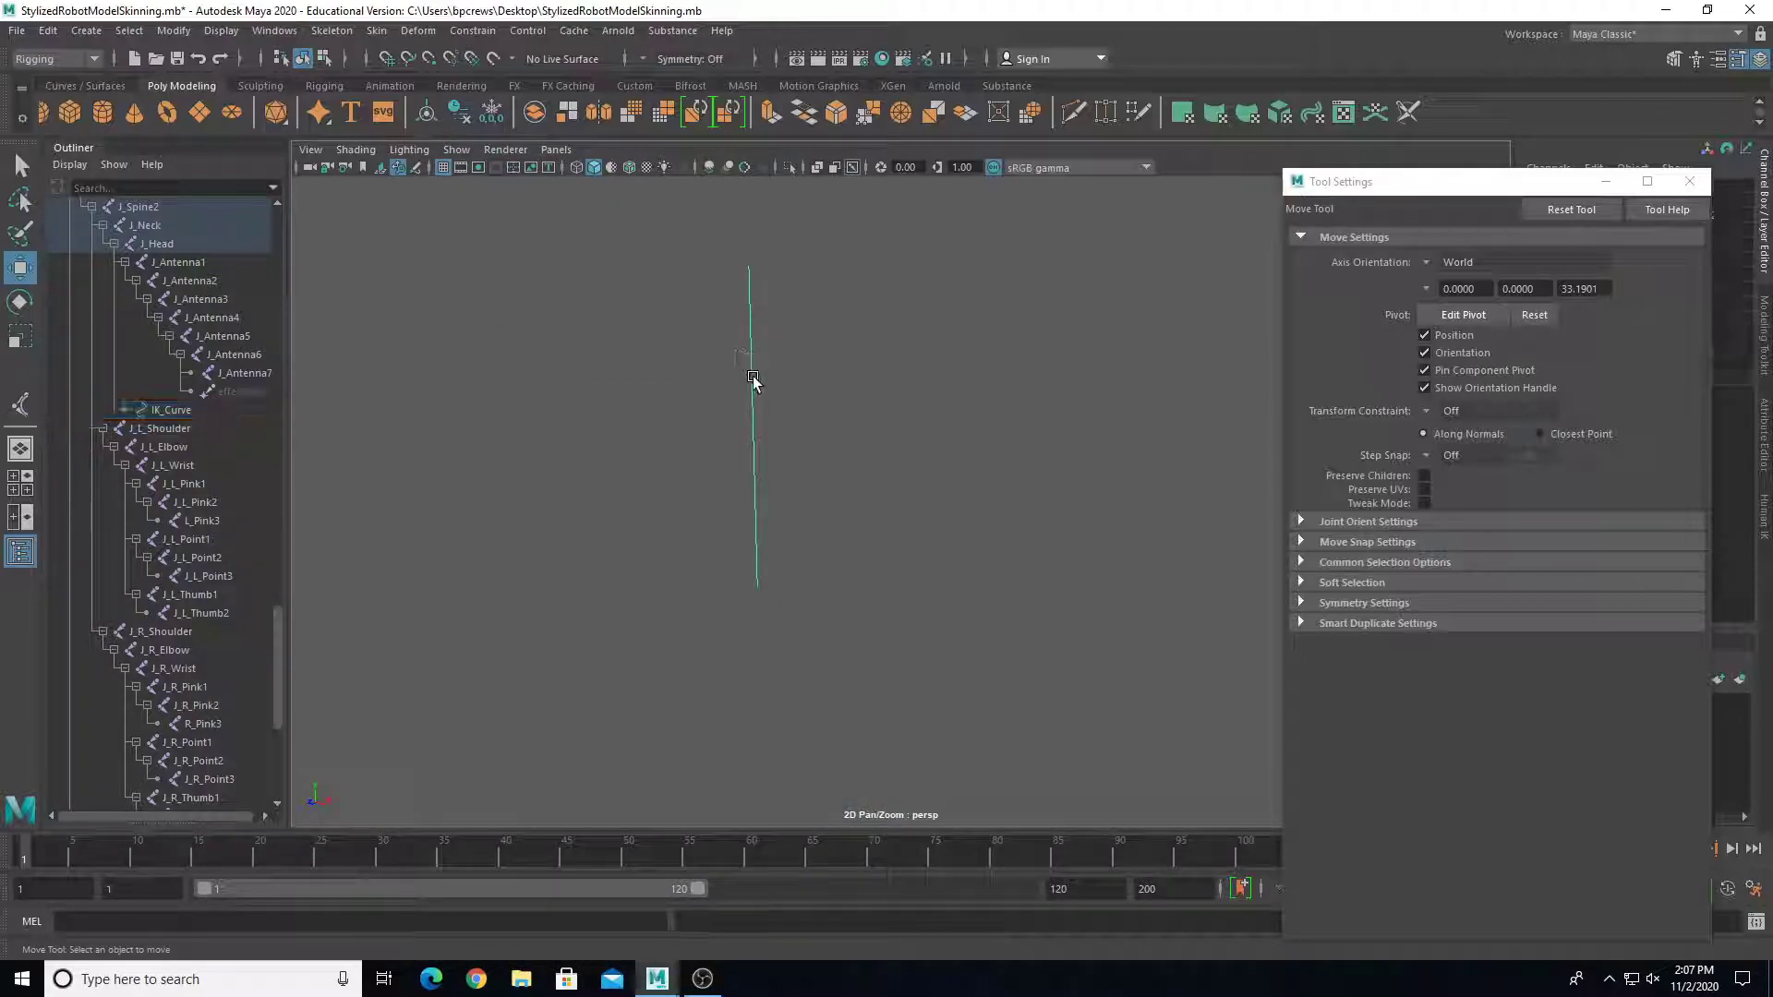
Step: Apply the Point On Curve deformer to the curve point at the upper end of IK_Curve and show all object types again
click(749, 266)
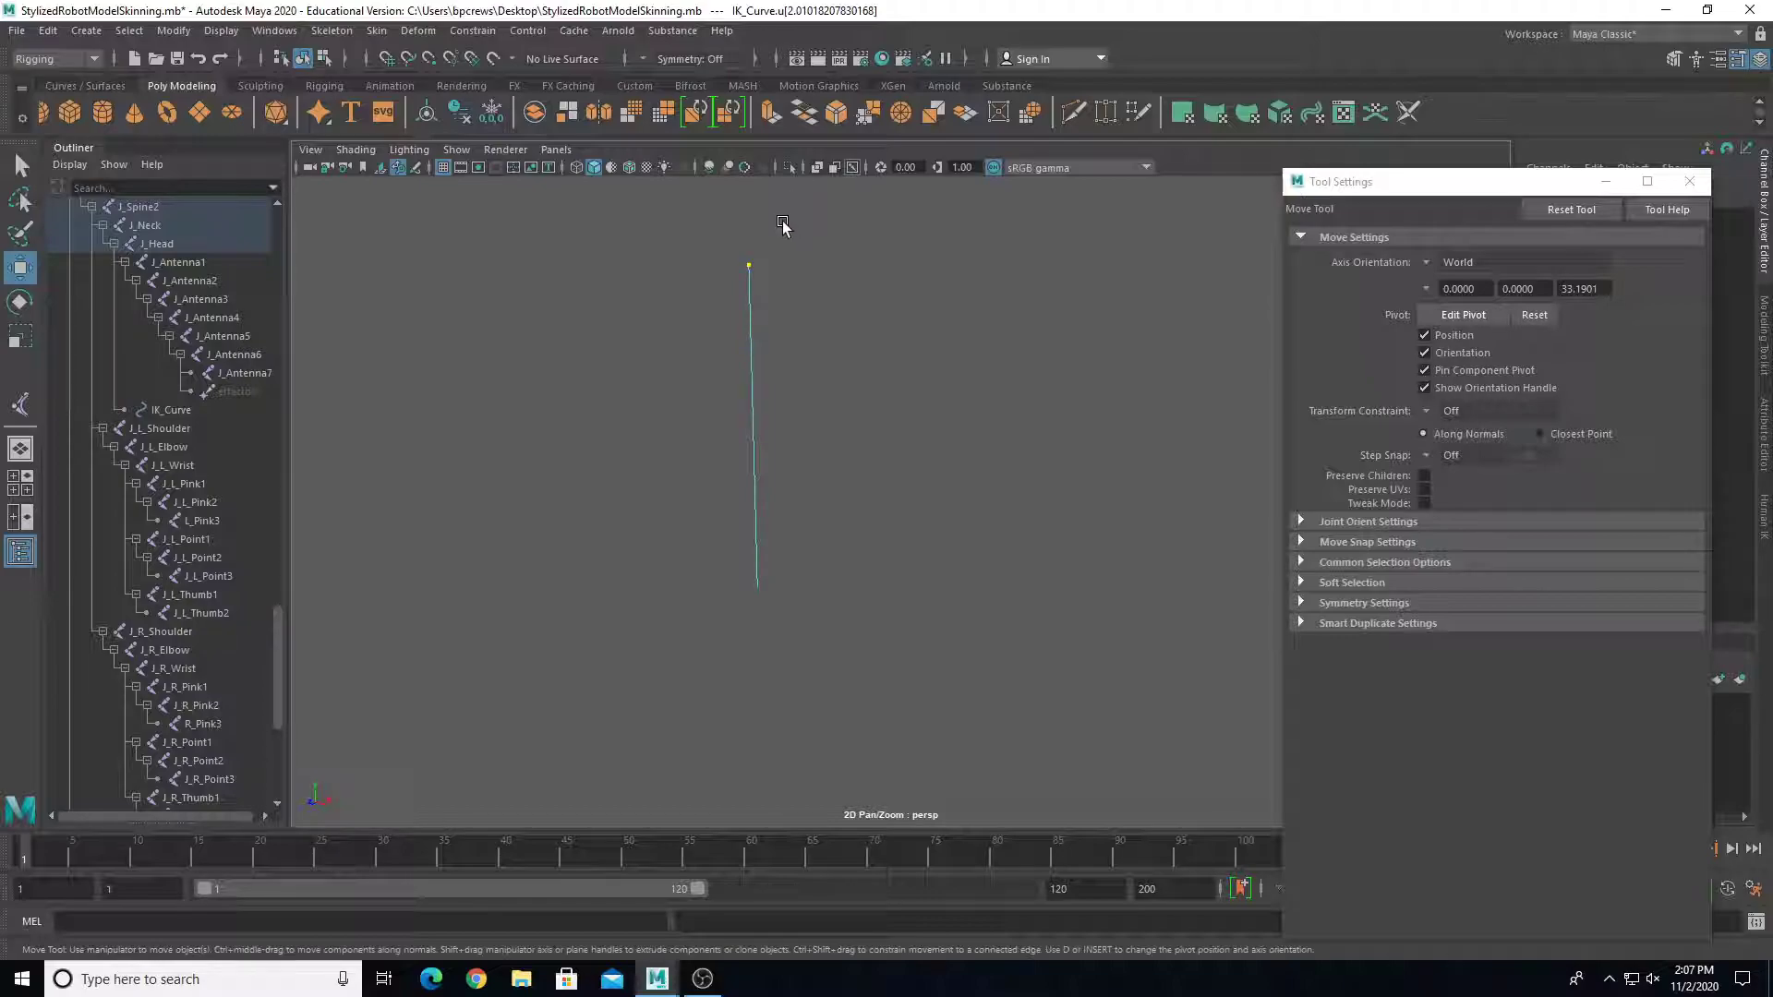
click(420, 32)
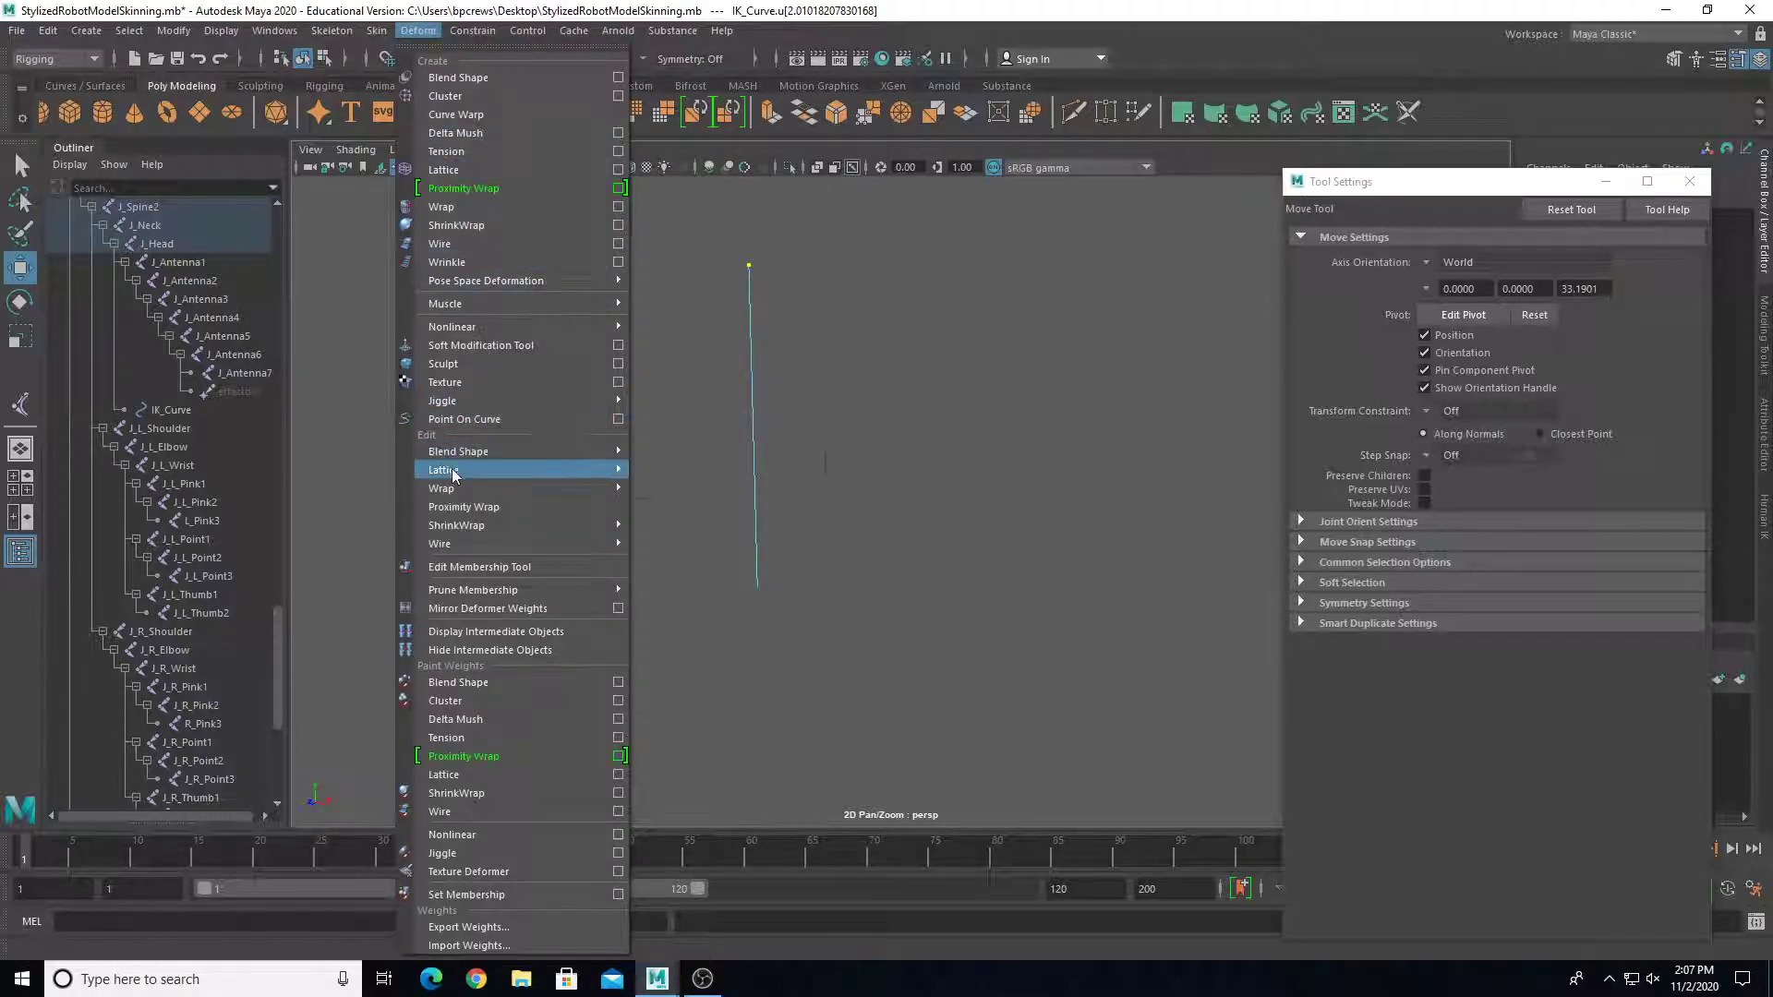
click(462, 421)
click(456, 150)
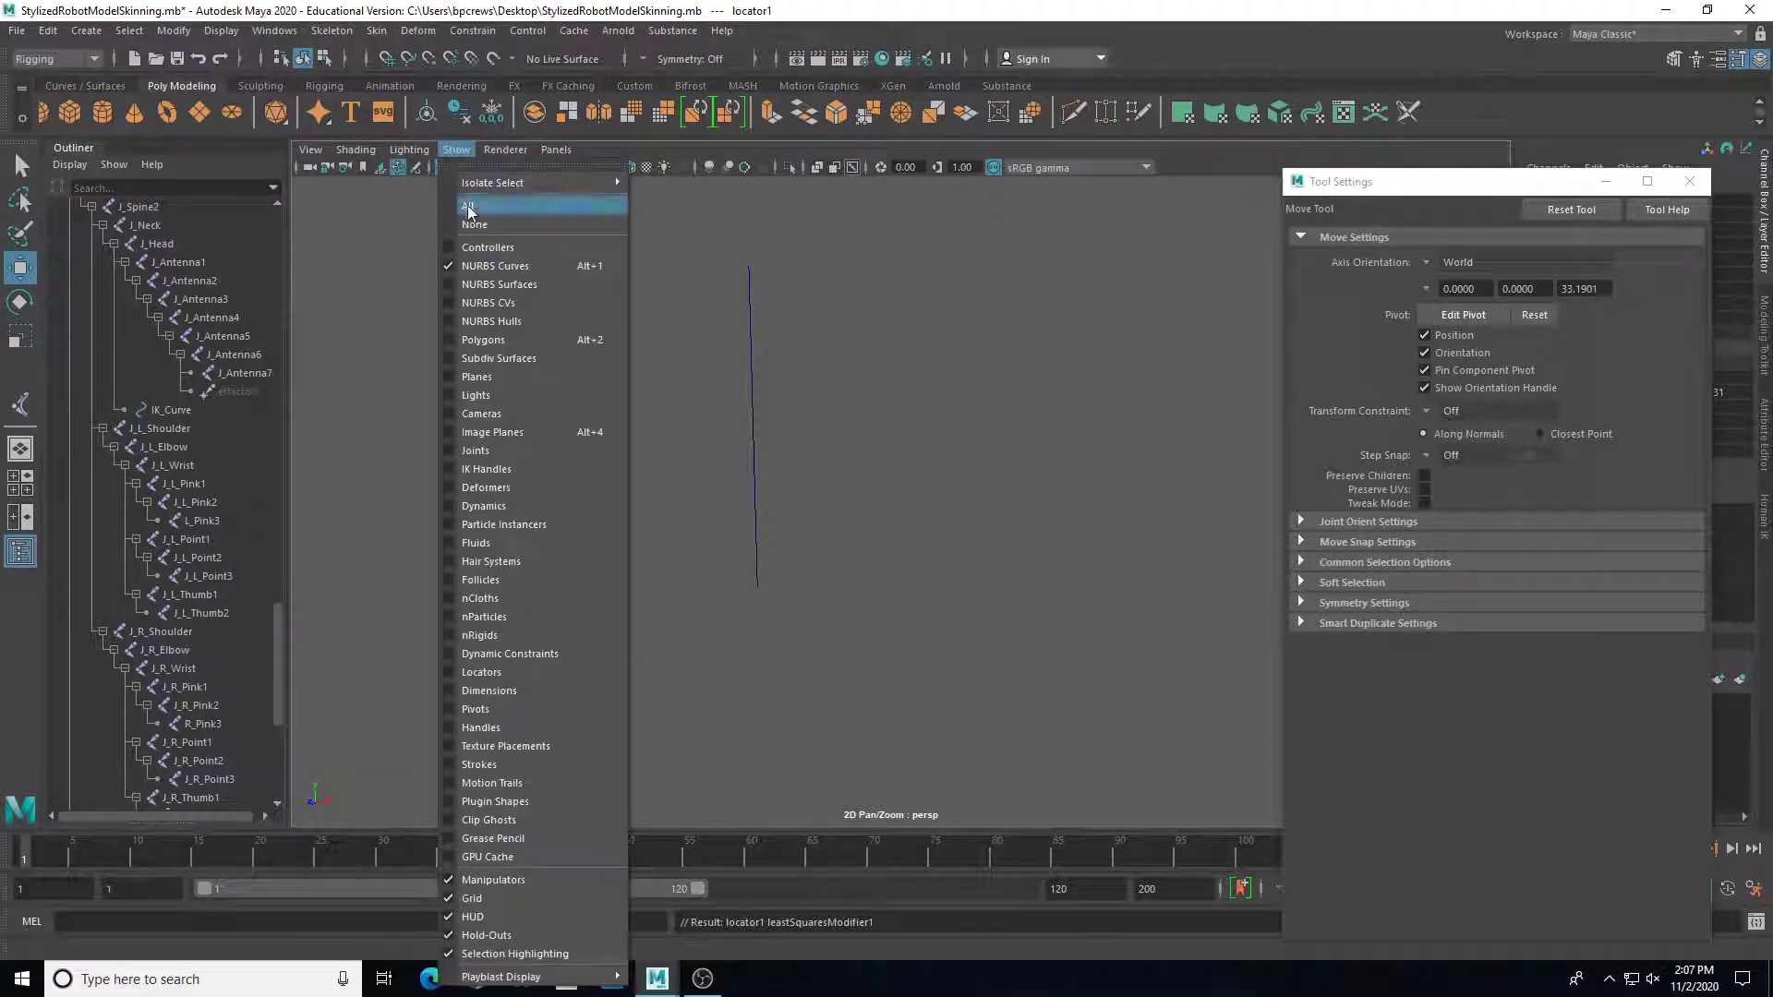
click(467, 206)
key(a)
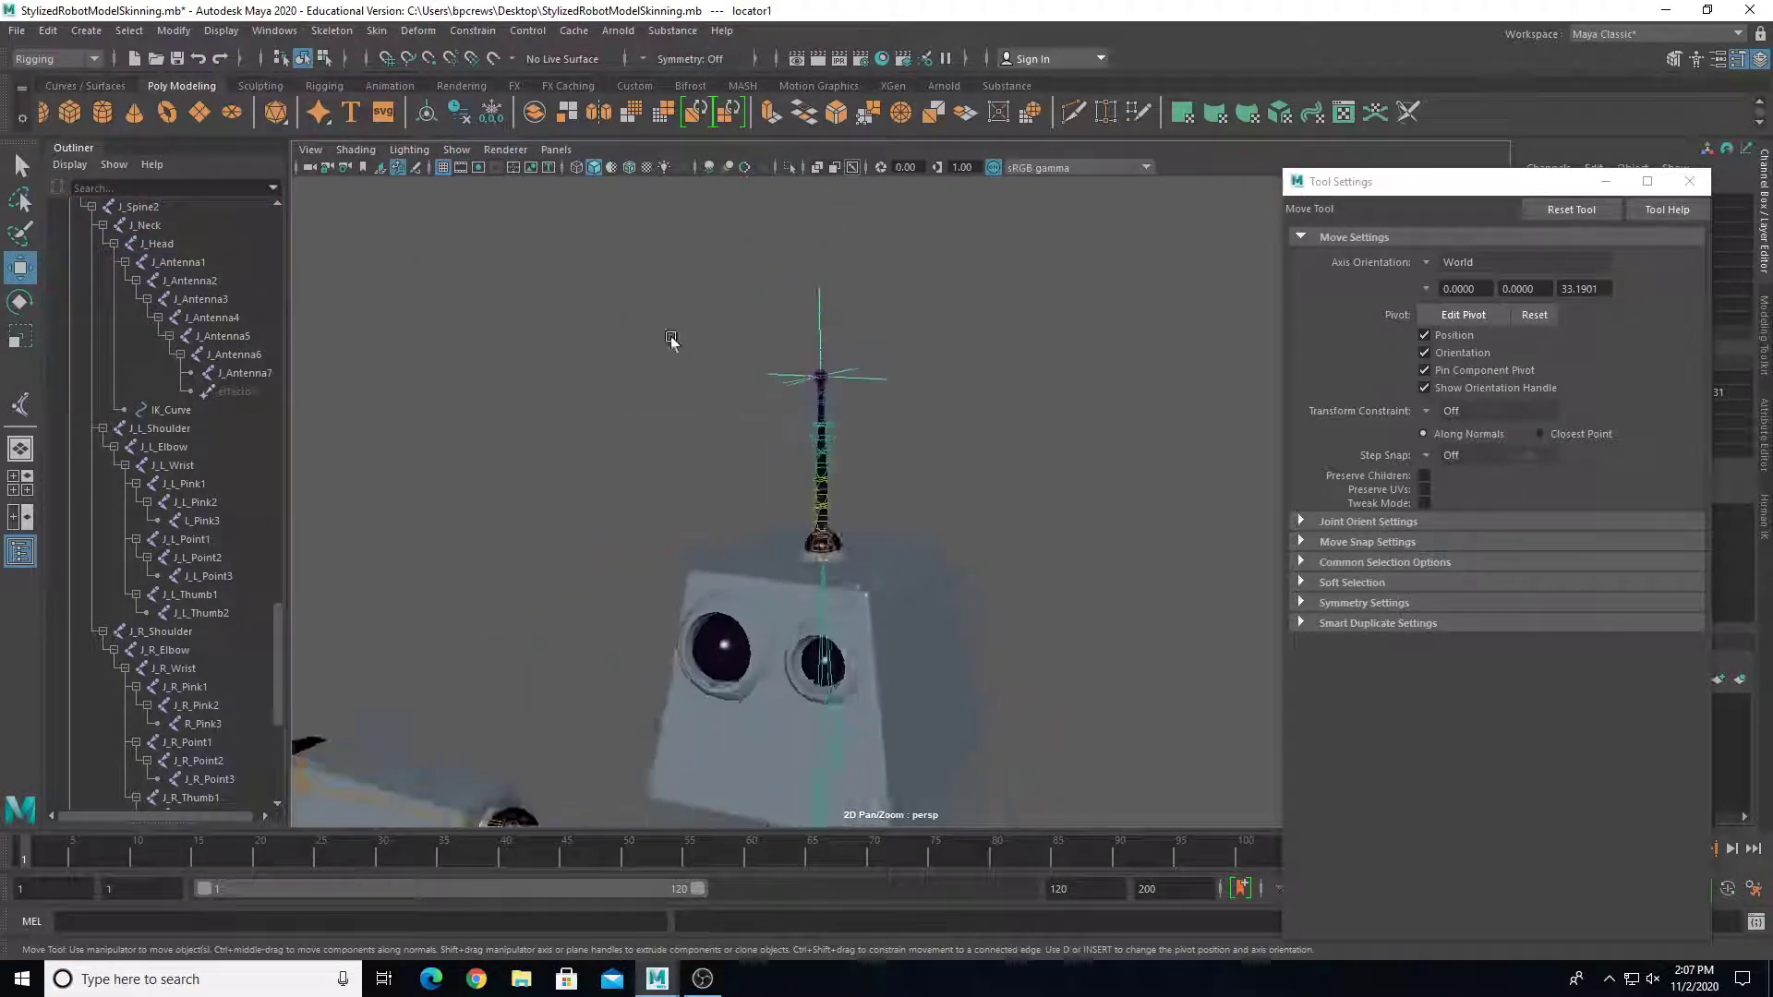
Step: Center the pivot of locator1 on the antenna's tip
click(176, 31)
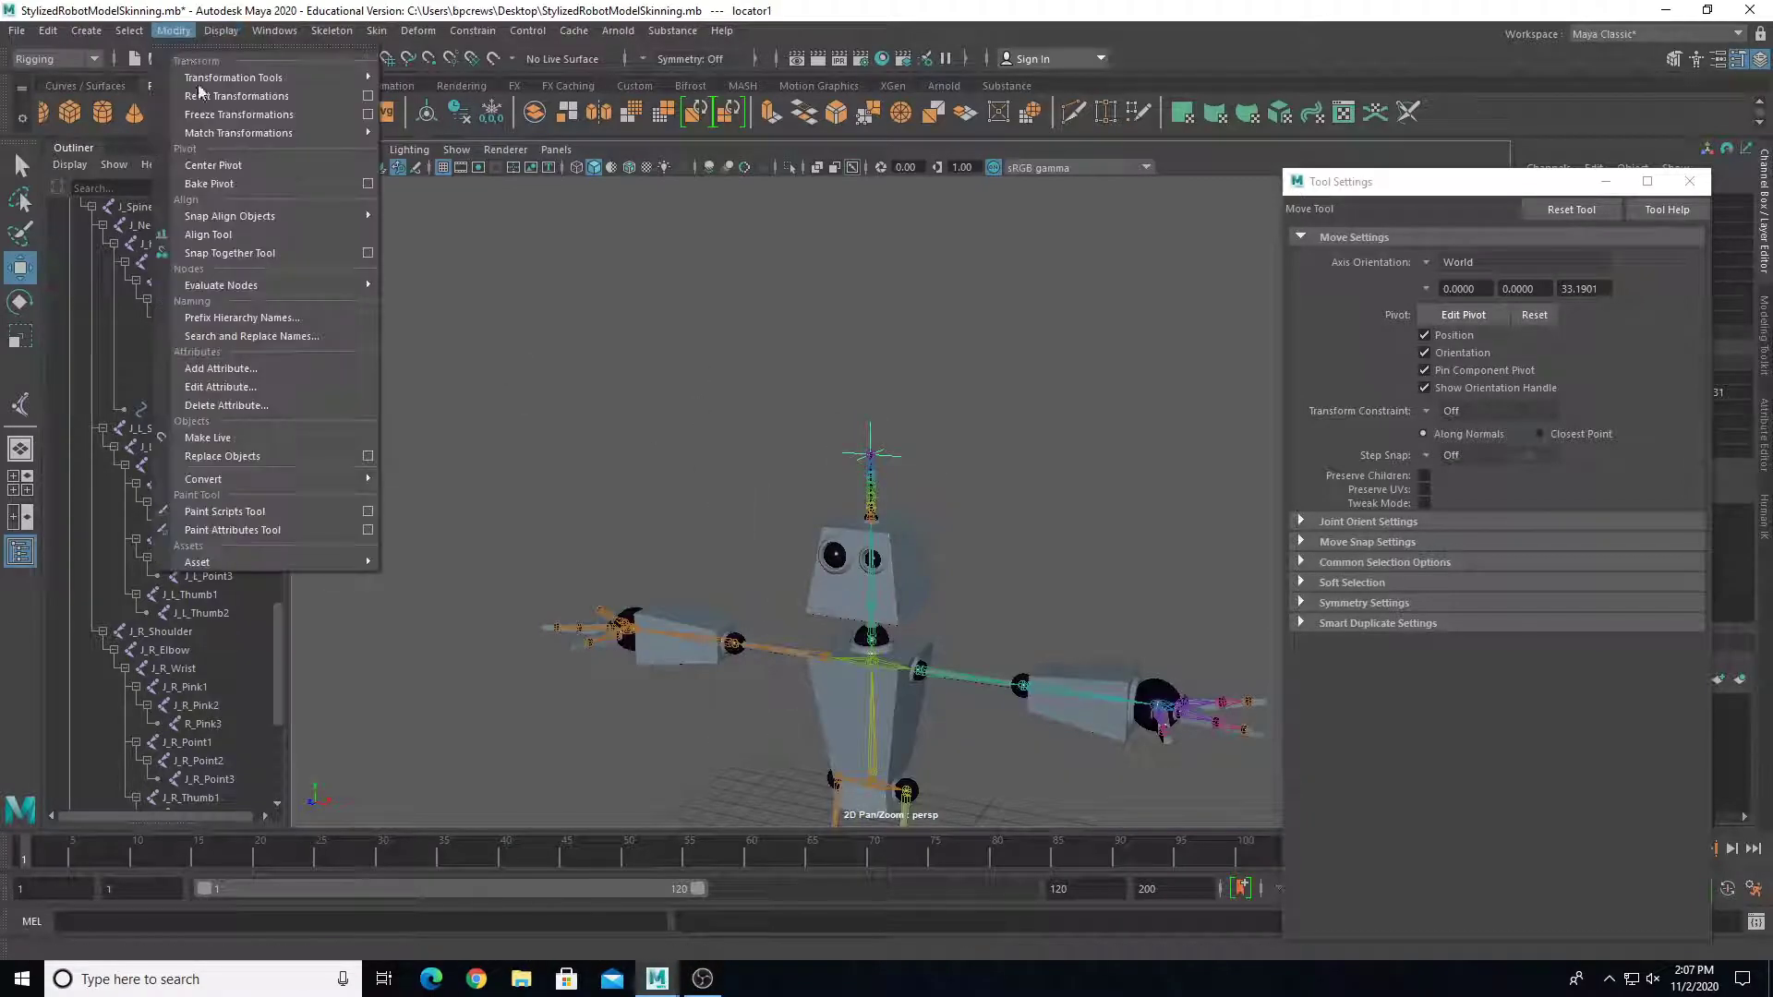
click(247, 166)
scroll(194, 630, down, 6)
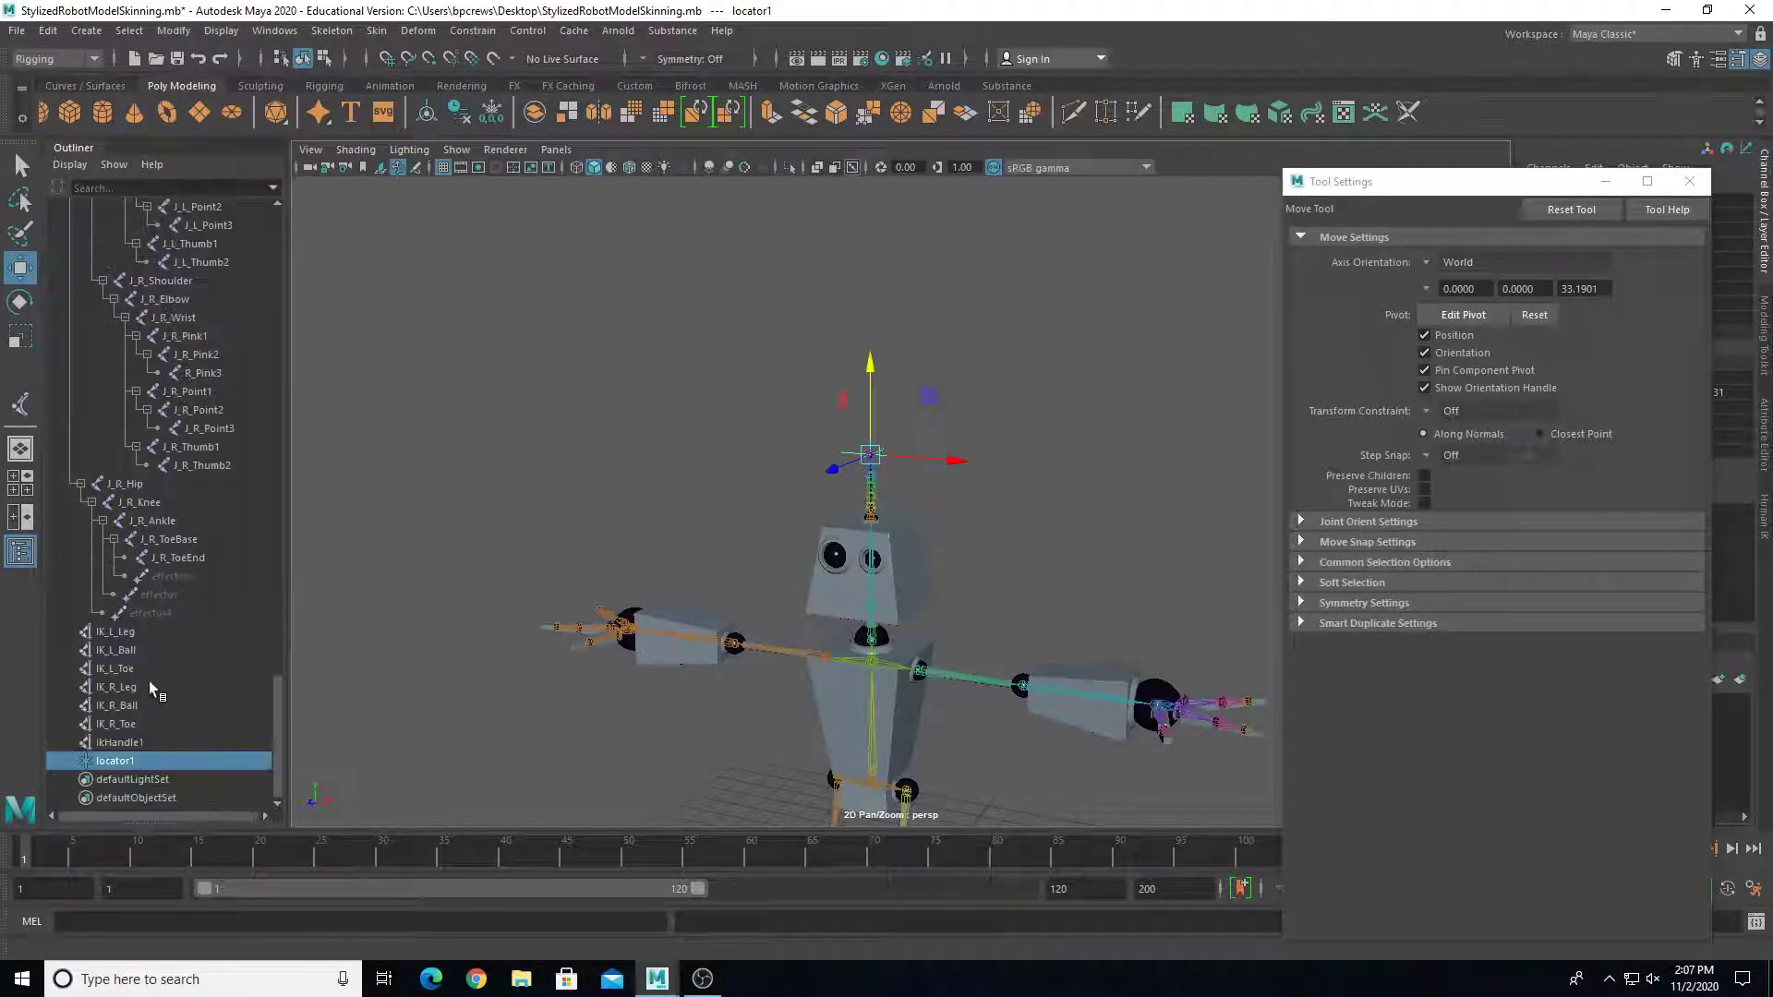
Step: Rename ikHandle1 as IK_Antenna
double_click(121, 743)
text(IK)
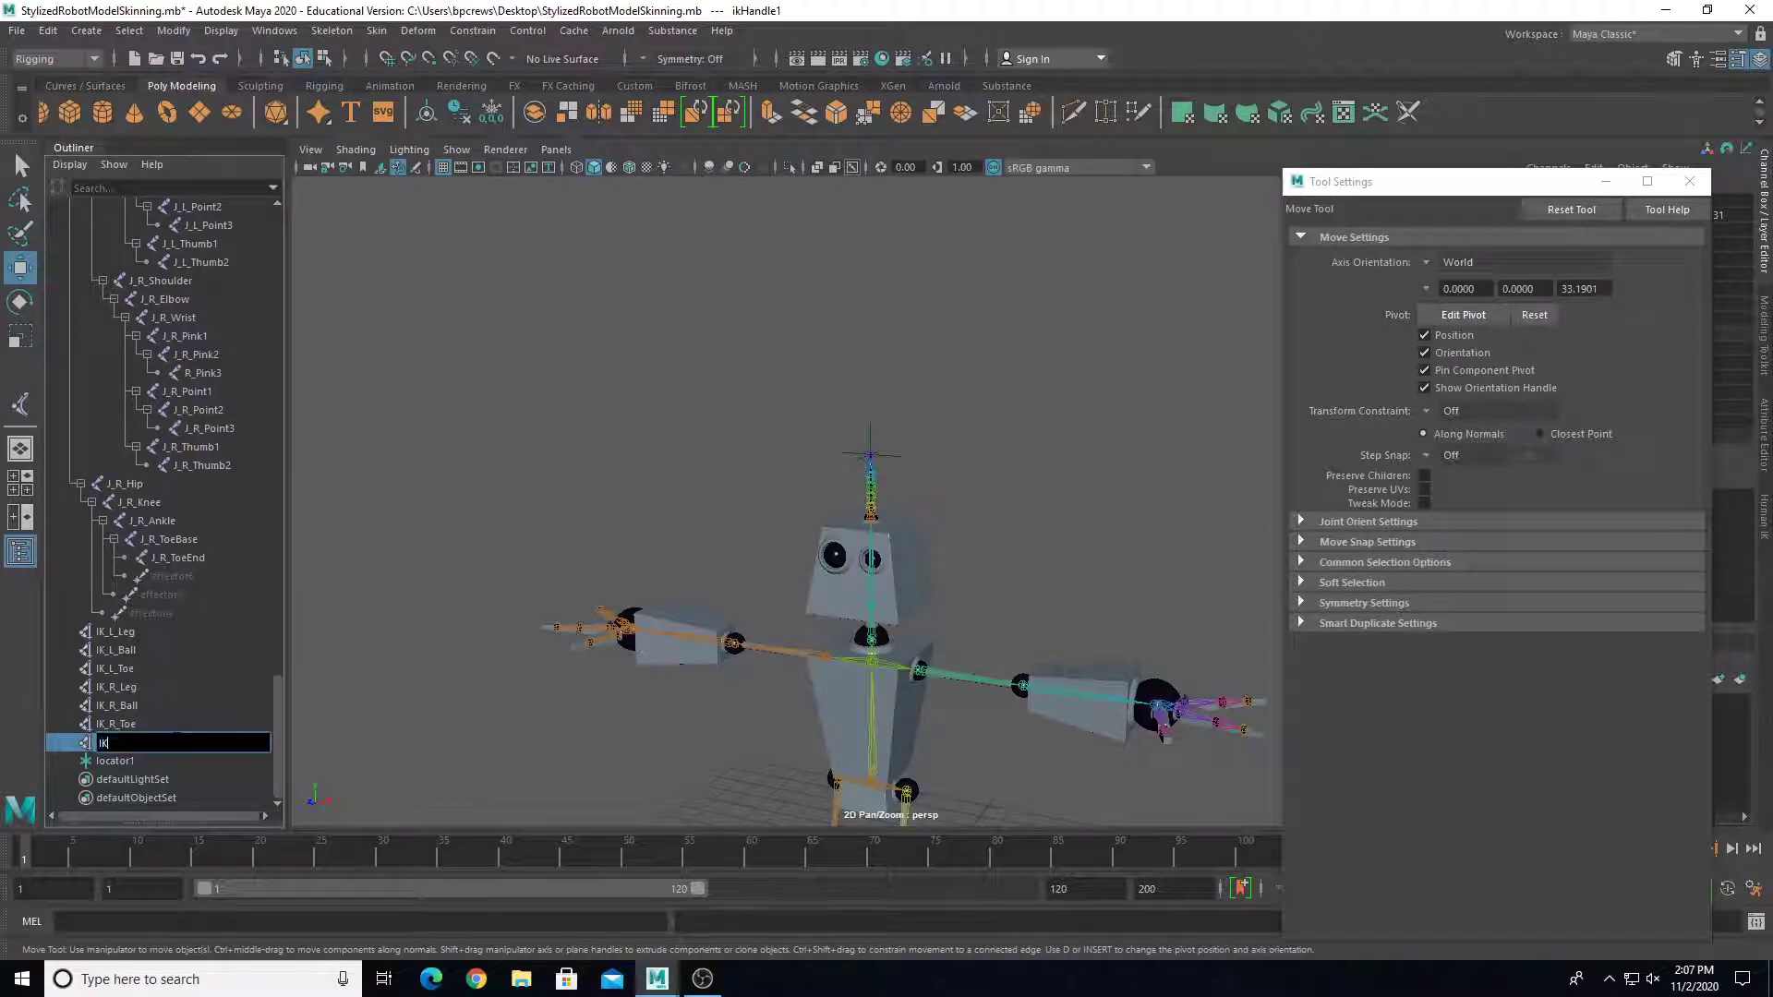
text(_Anterna)
key(Return)
Step: Rename locator1 as L_Antenna
double_click(118, 761)
text(L_)
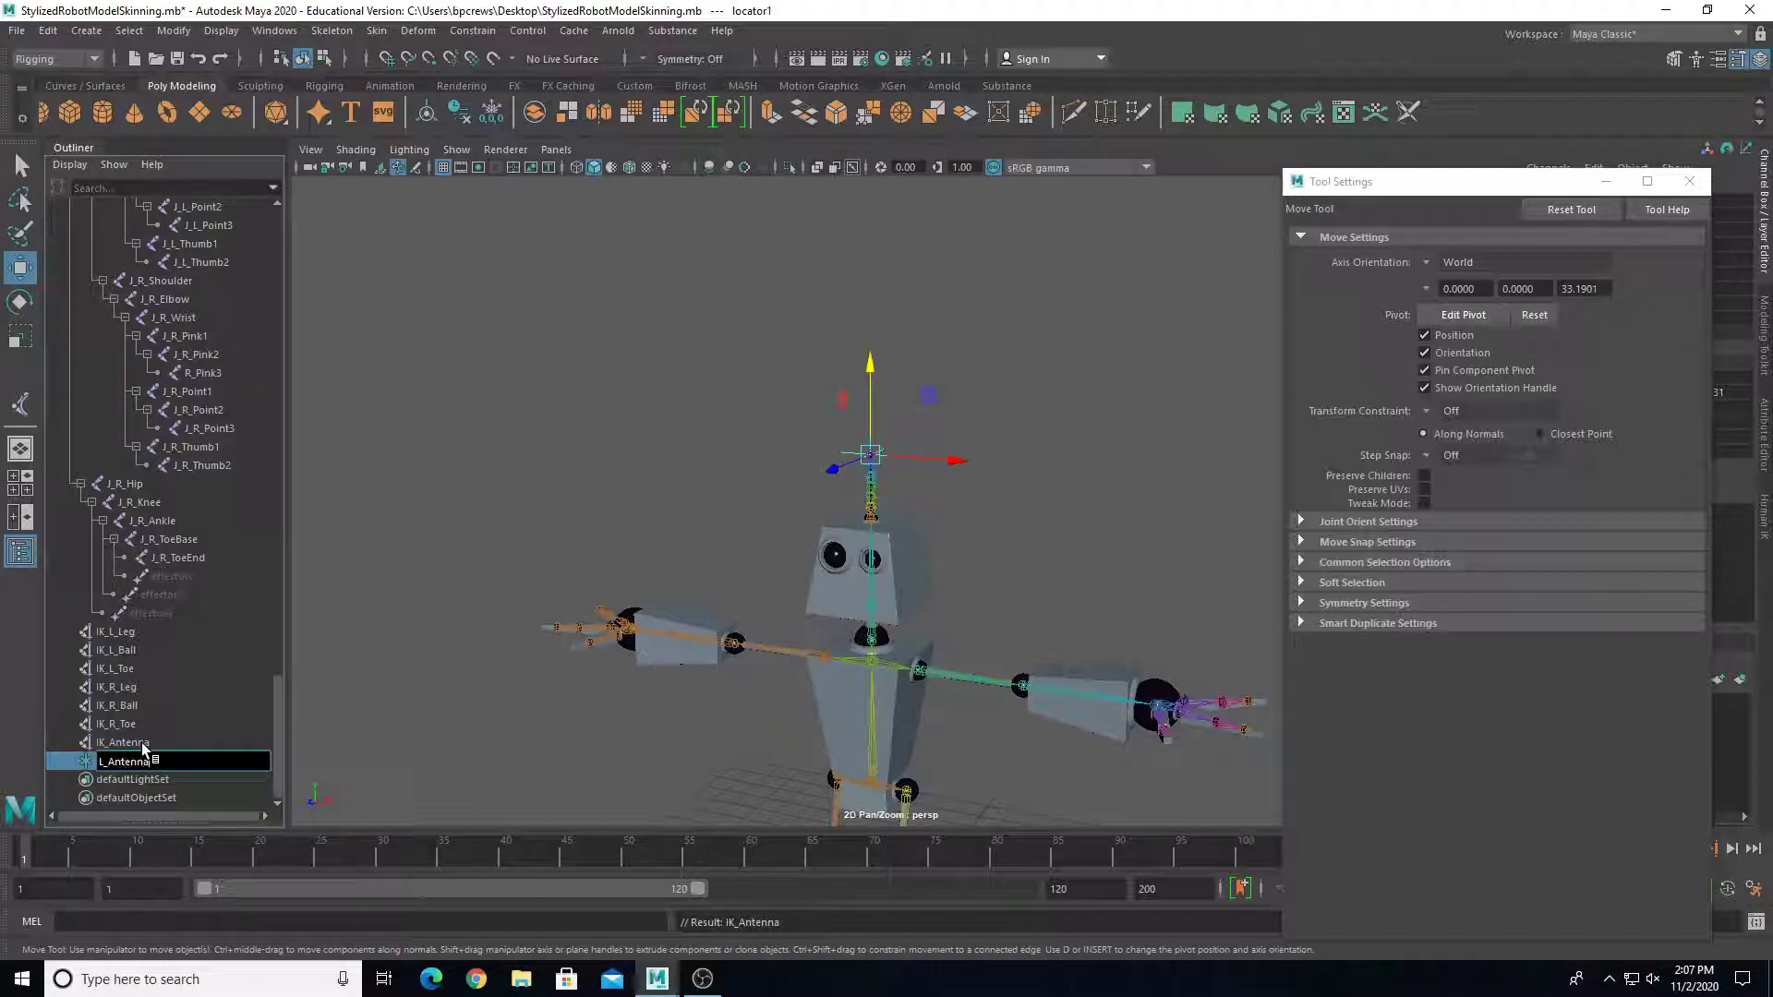
text(Antenna)
key(Return)
Step: Review the number of spans and twist type options of the IK Spline Handle tool
scroll(951, 501, up, 5)
drag(899, 315, 816, 333)
alt+drag(941, 391, 758, 311)
alt+drag(711, 509, 803, 574)
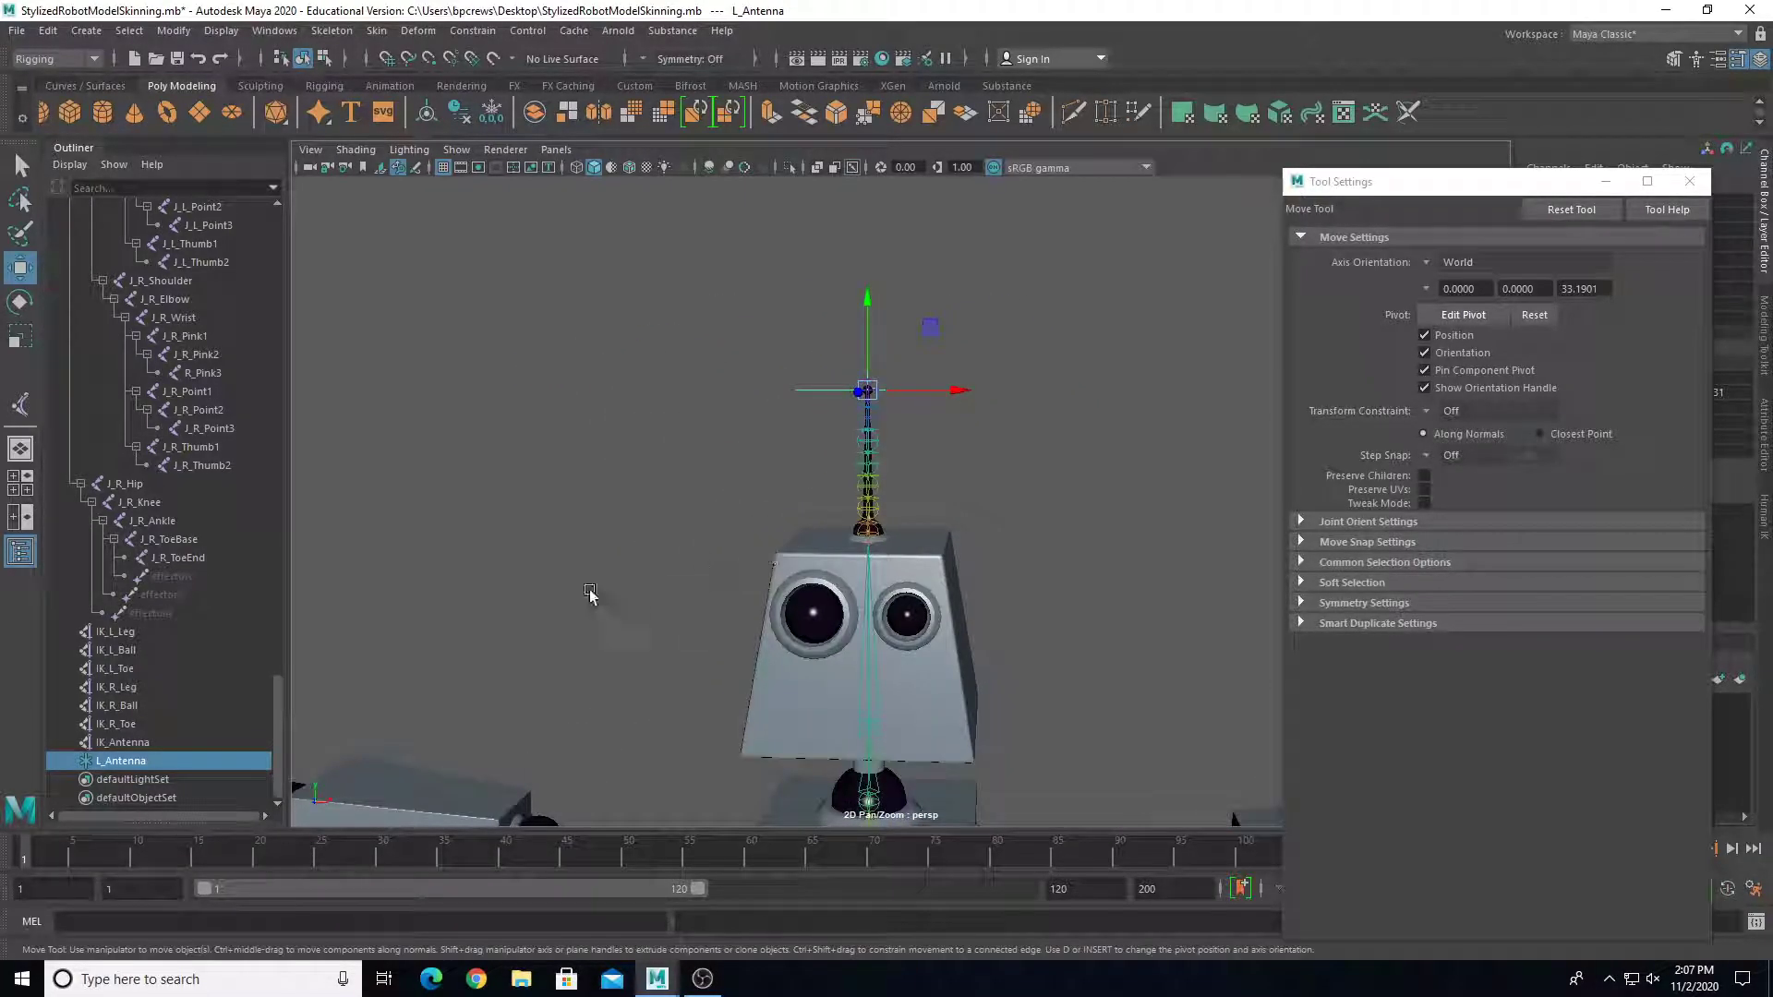
click(20, 404)
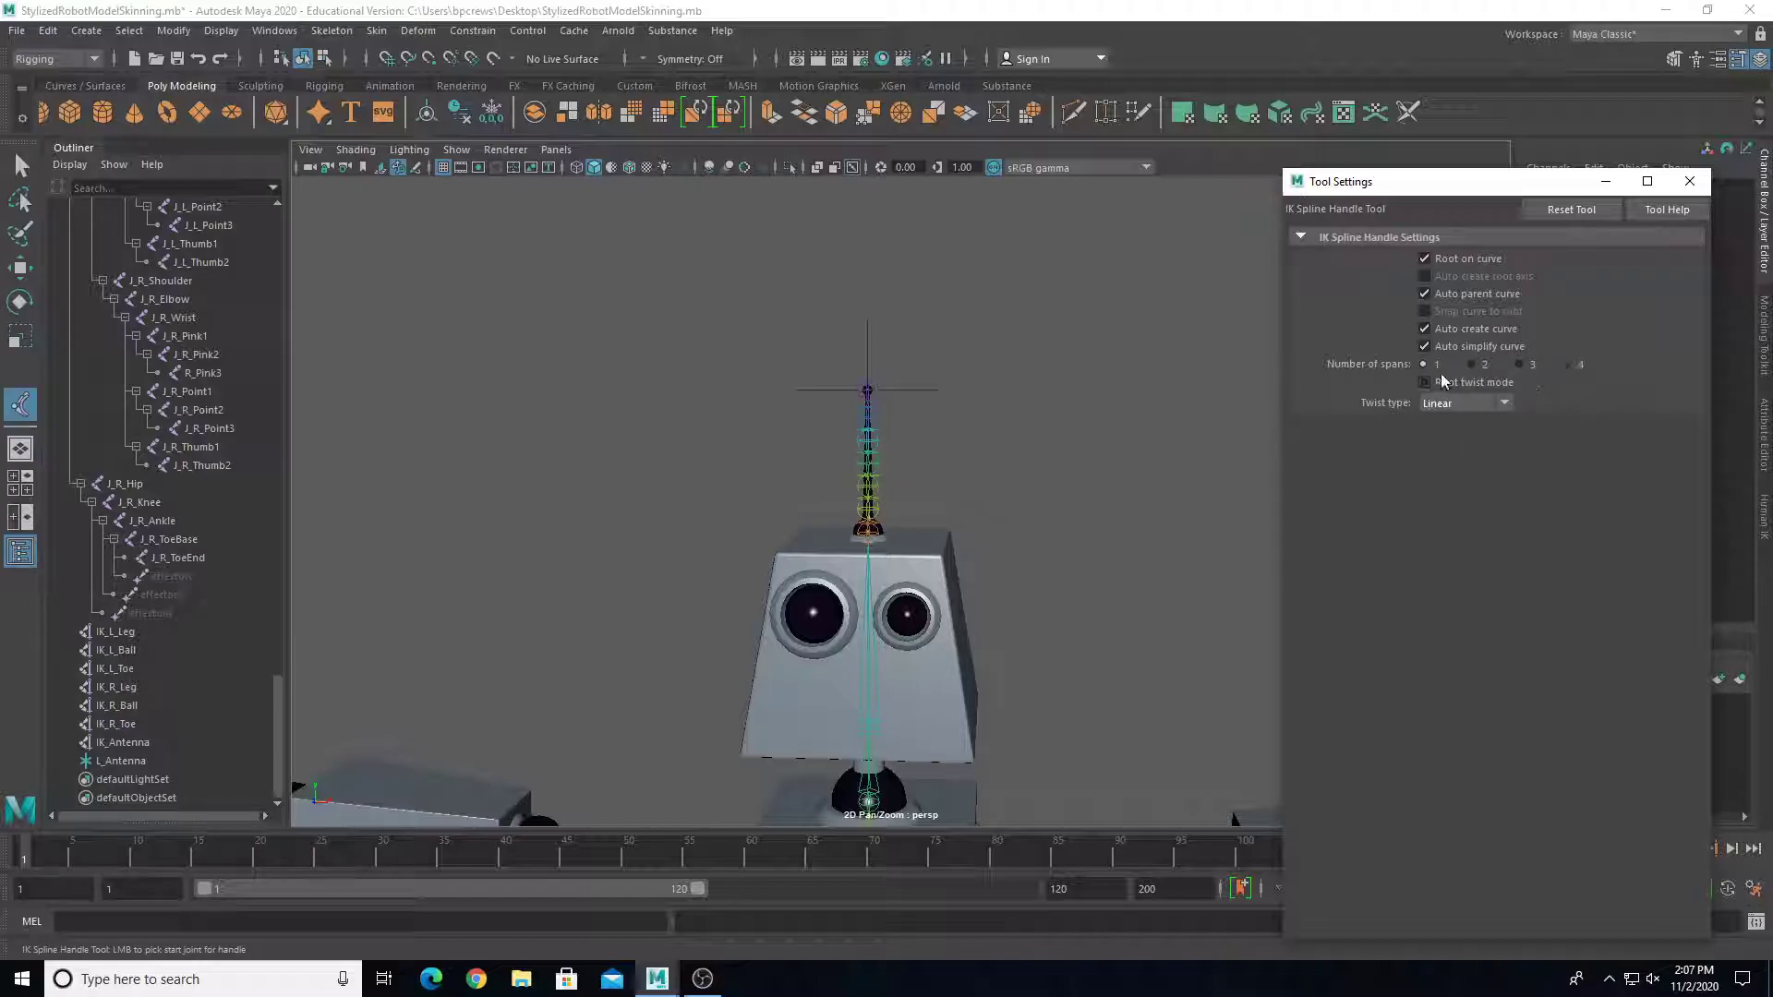
click(1445, 406)
click(1437, 407)
click(926, 417)
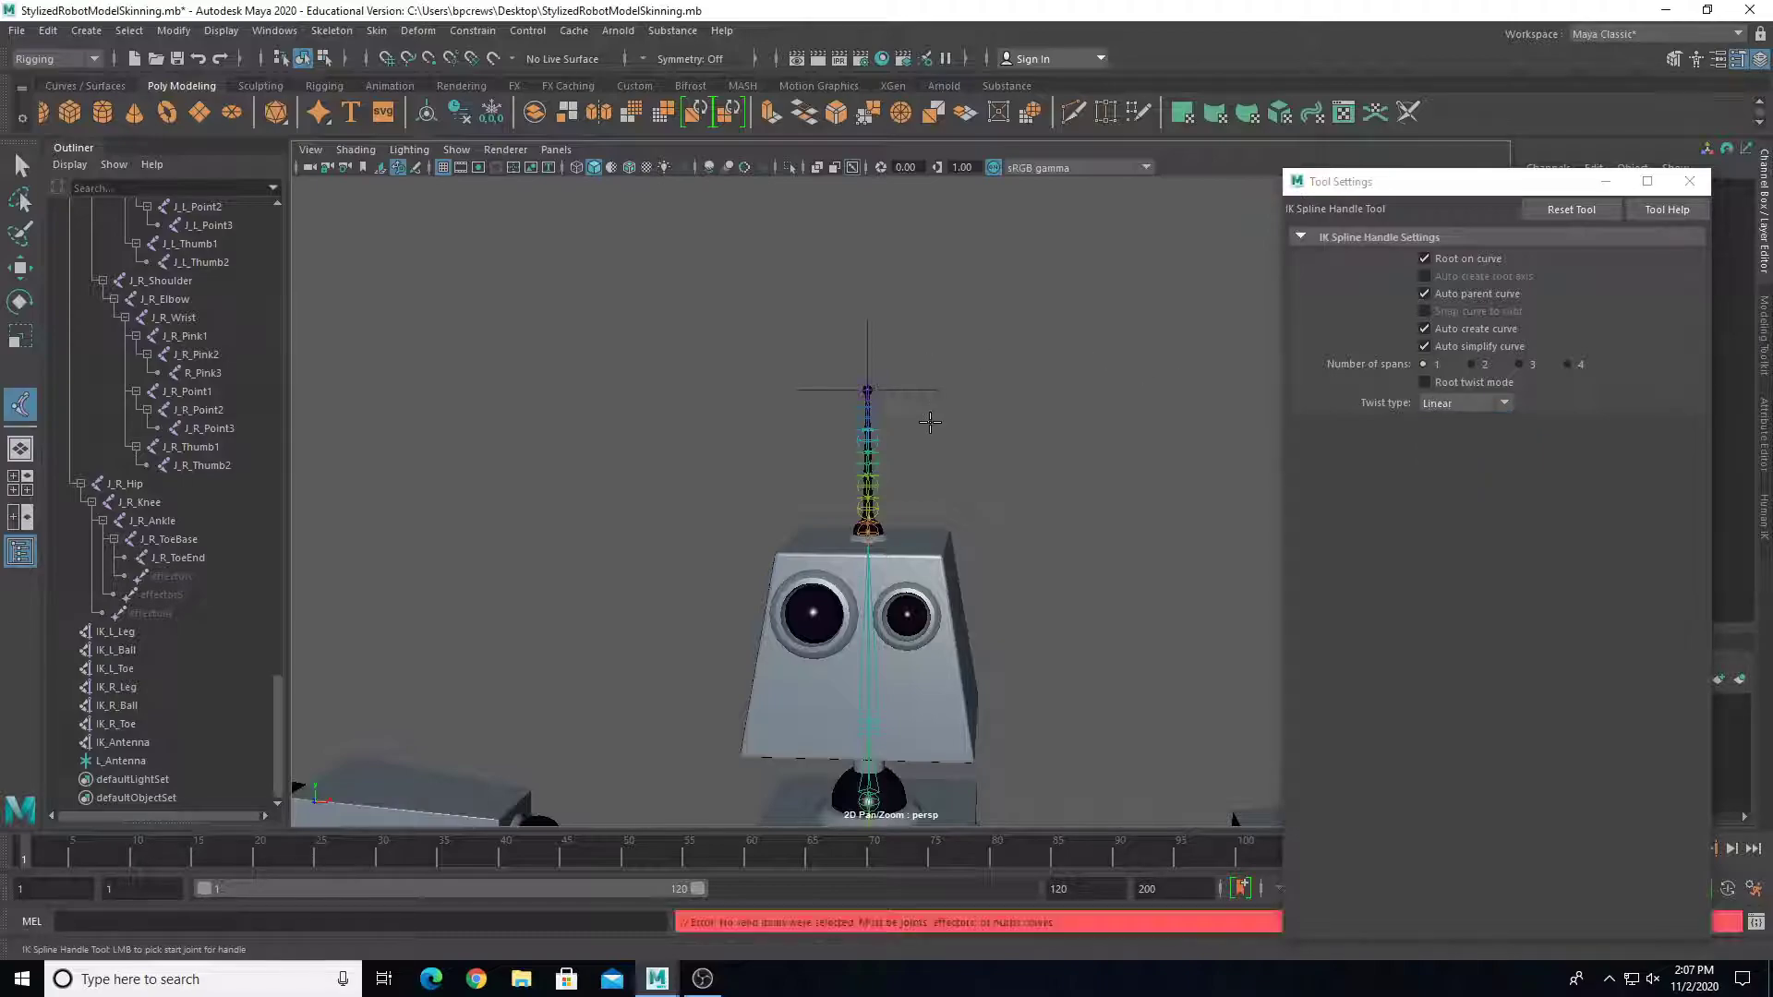
key(w)
click(20, 403)
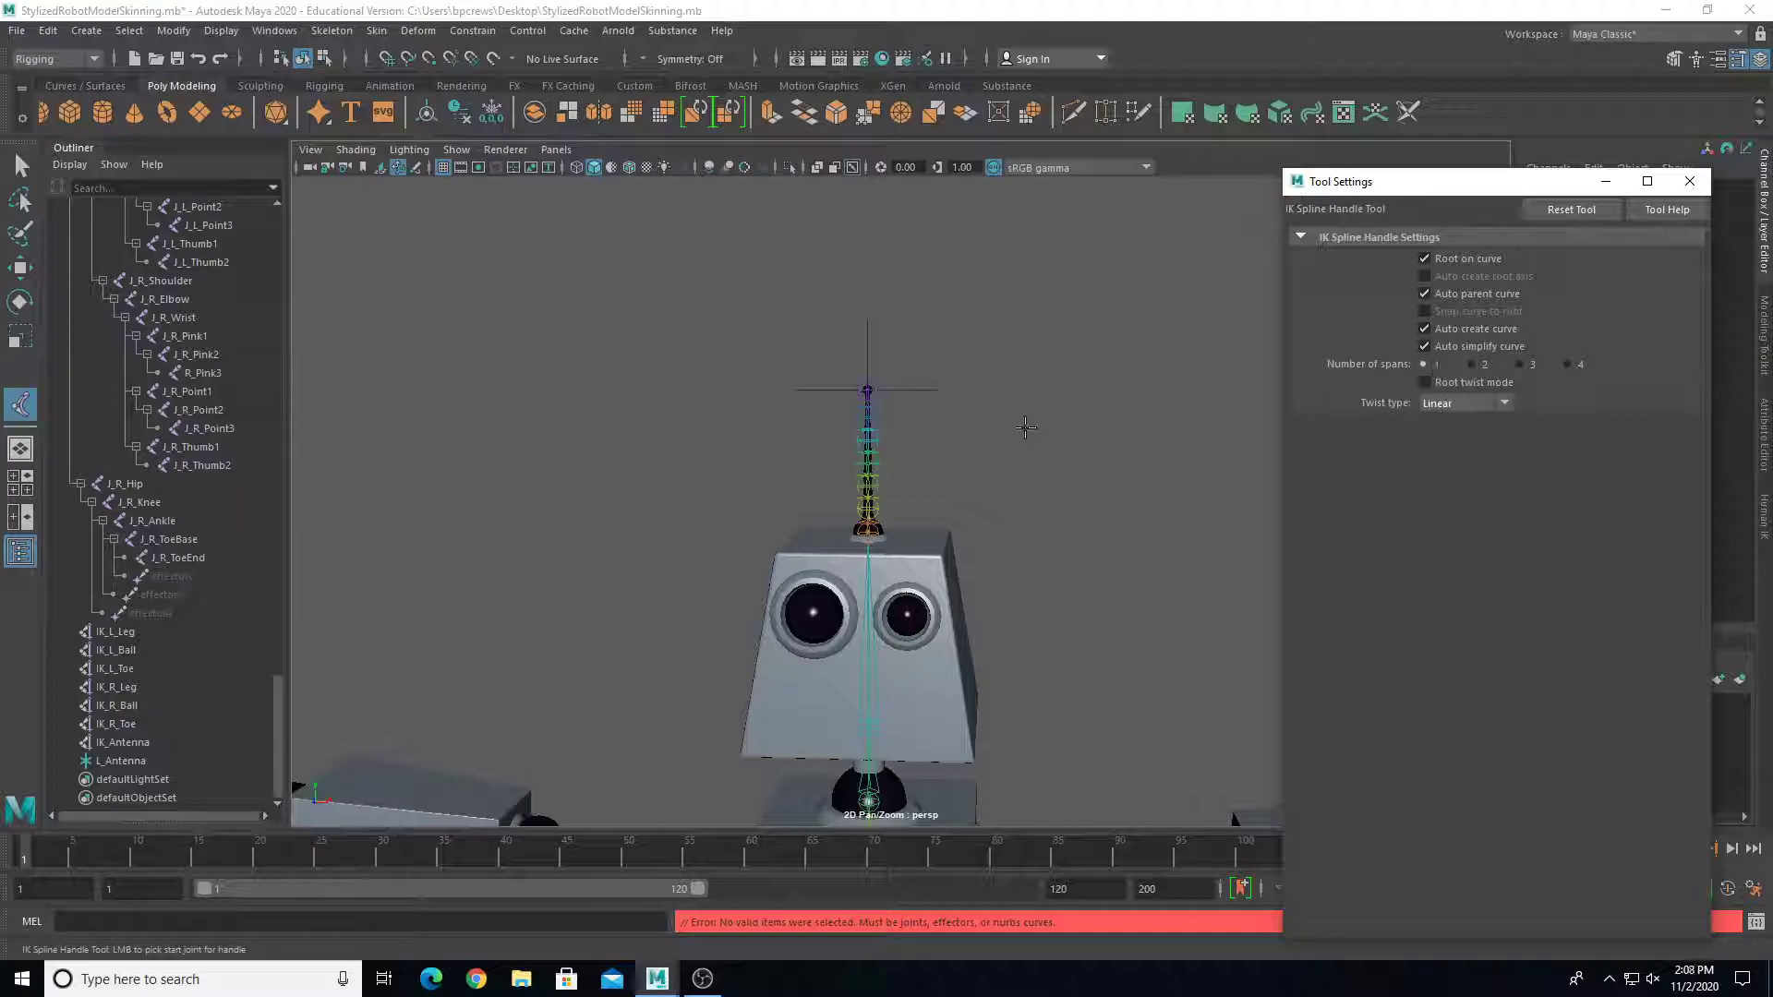
key(q)
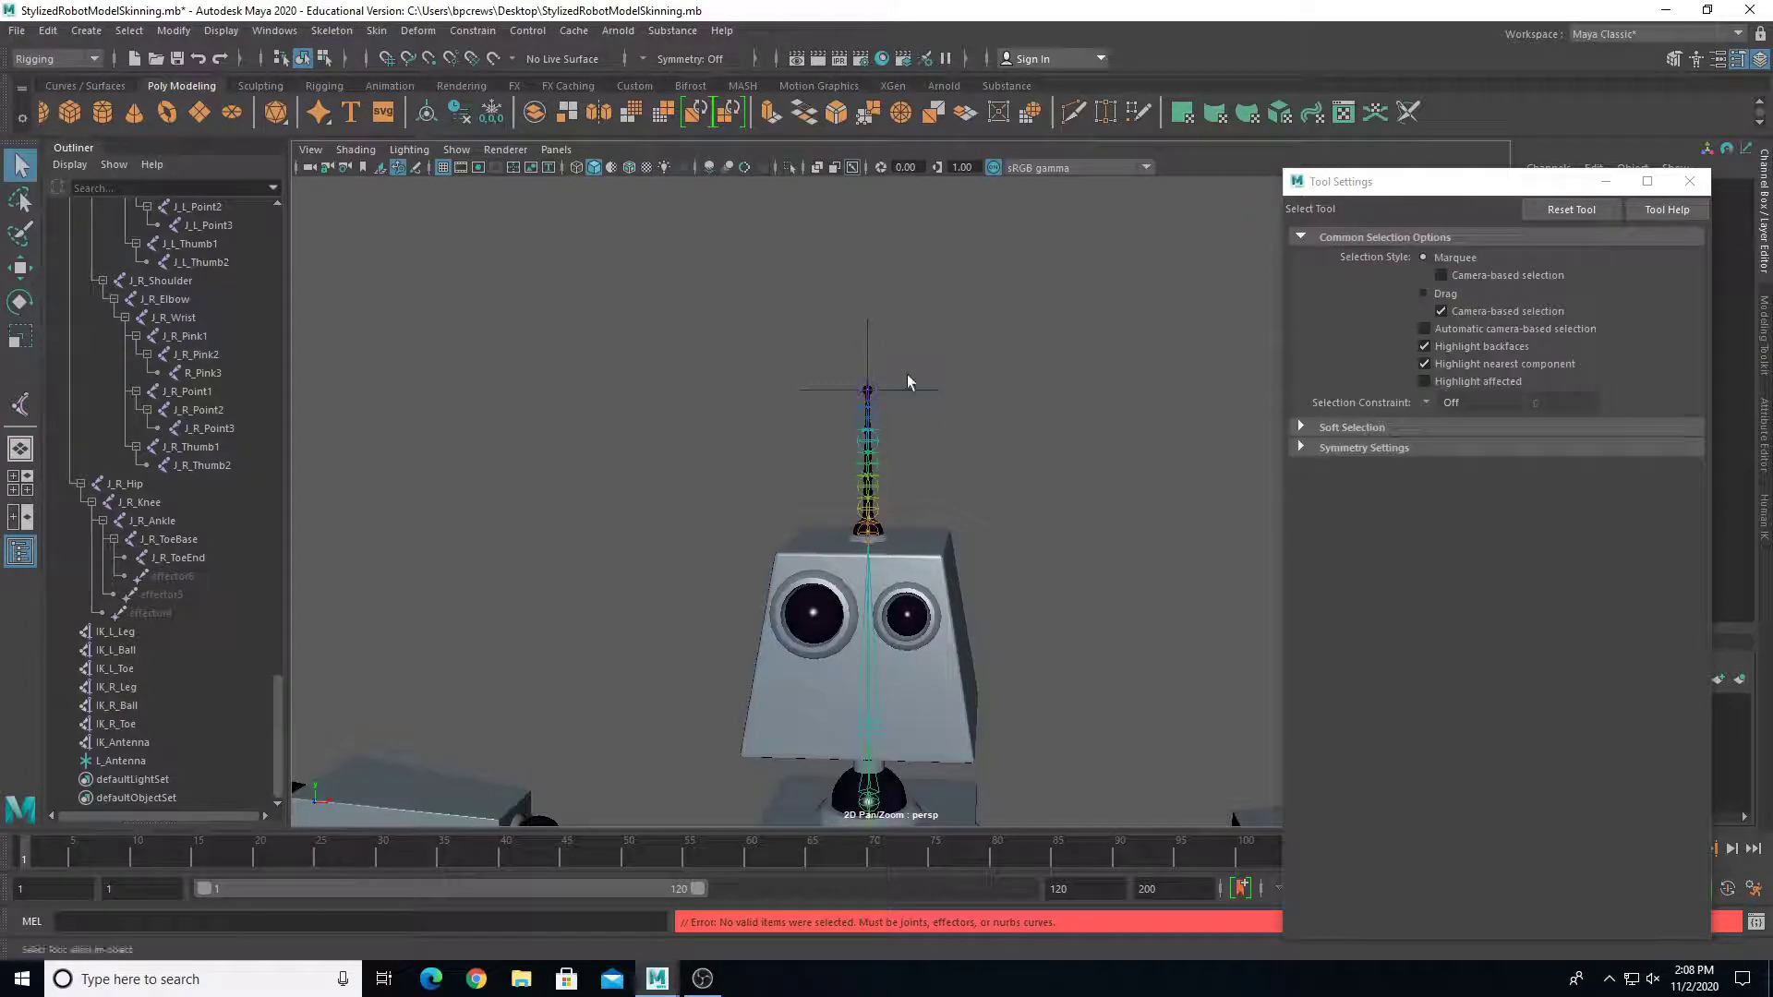
Step: Test the antenna's bend by moving the L_Antenna locator up and sideways, and undo the move
click(928, 391)
key(w)
drag(926, 328, 1009, 251)
key(ctrl+z)
Step: Close the Tool Settings window
alt+drag(1000, 455, 1071, 469)
click(1684, 180)
alt+right_drag(1465, 285, 1122, 389)
alt+middle_drag(1122, 389, 1160, 427)
alt+drag(1052, 449, 1085, 449)
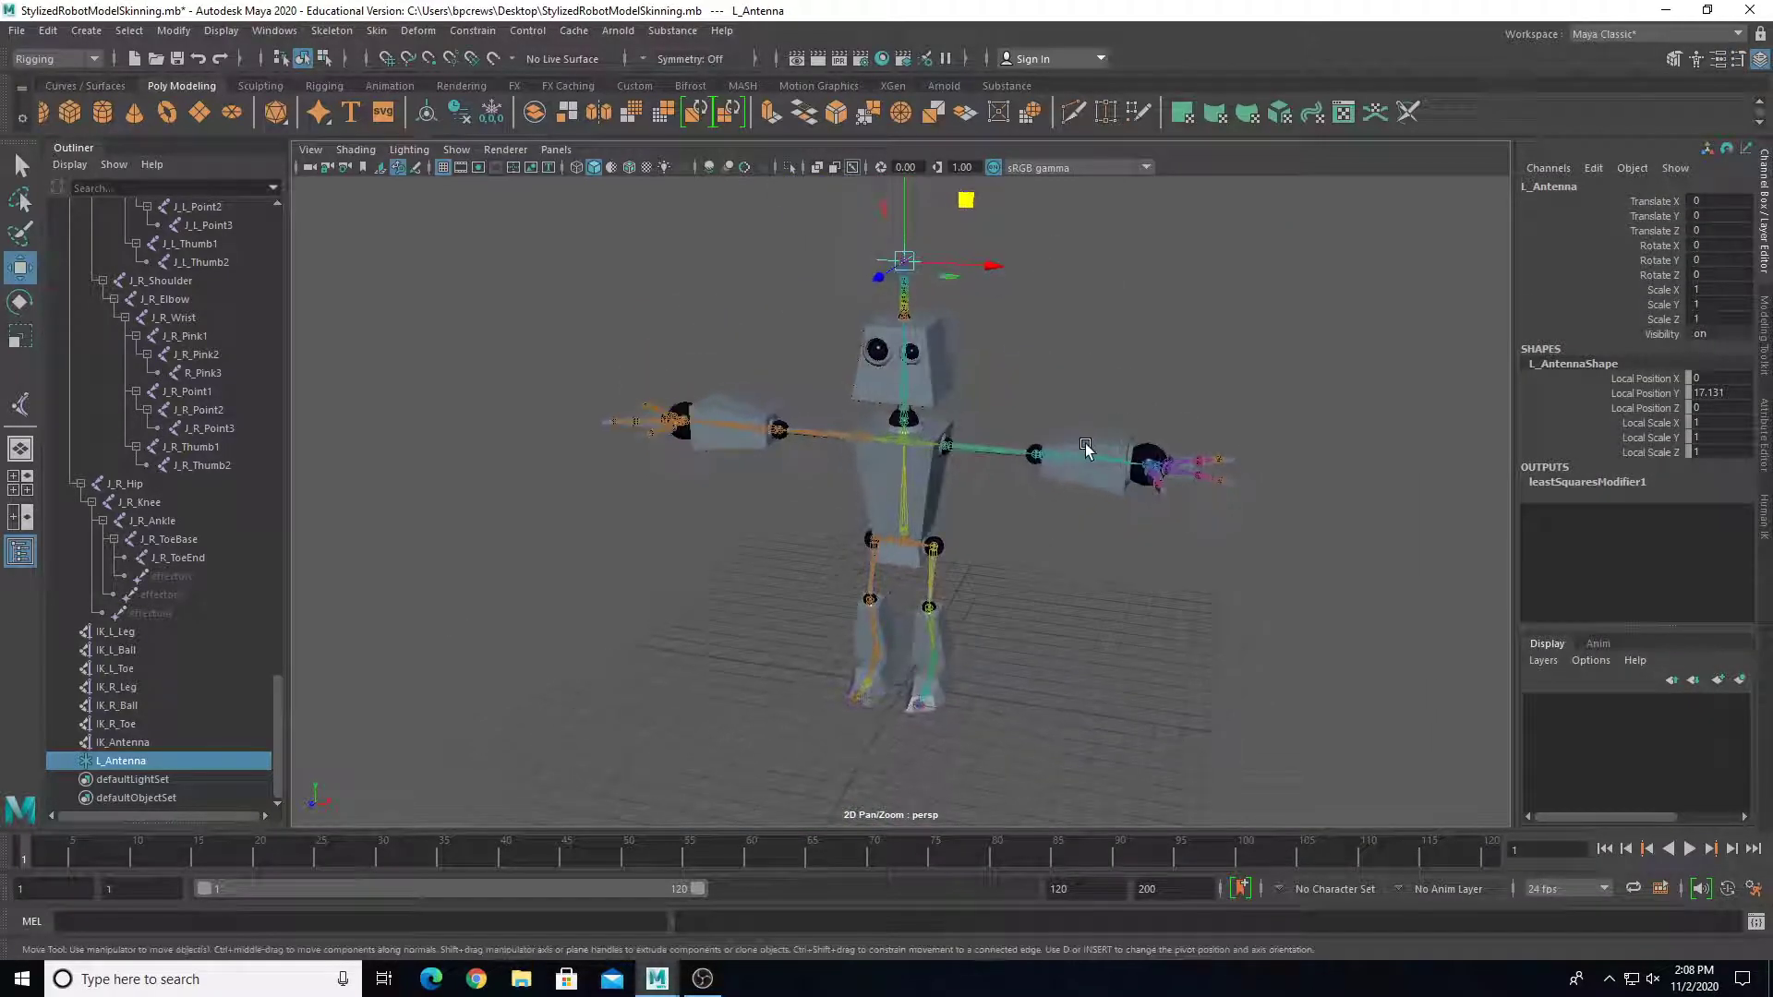
Step: Test how the rig follows a move of the J_Pelvis joint, undo the move and clear the selection
click(909, 545)
middle_drag(961, 495, 994, 517)
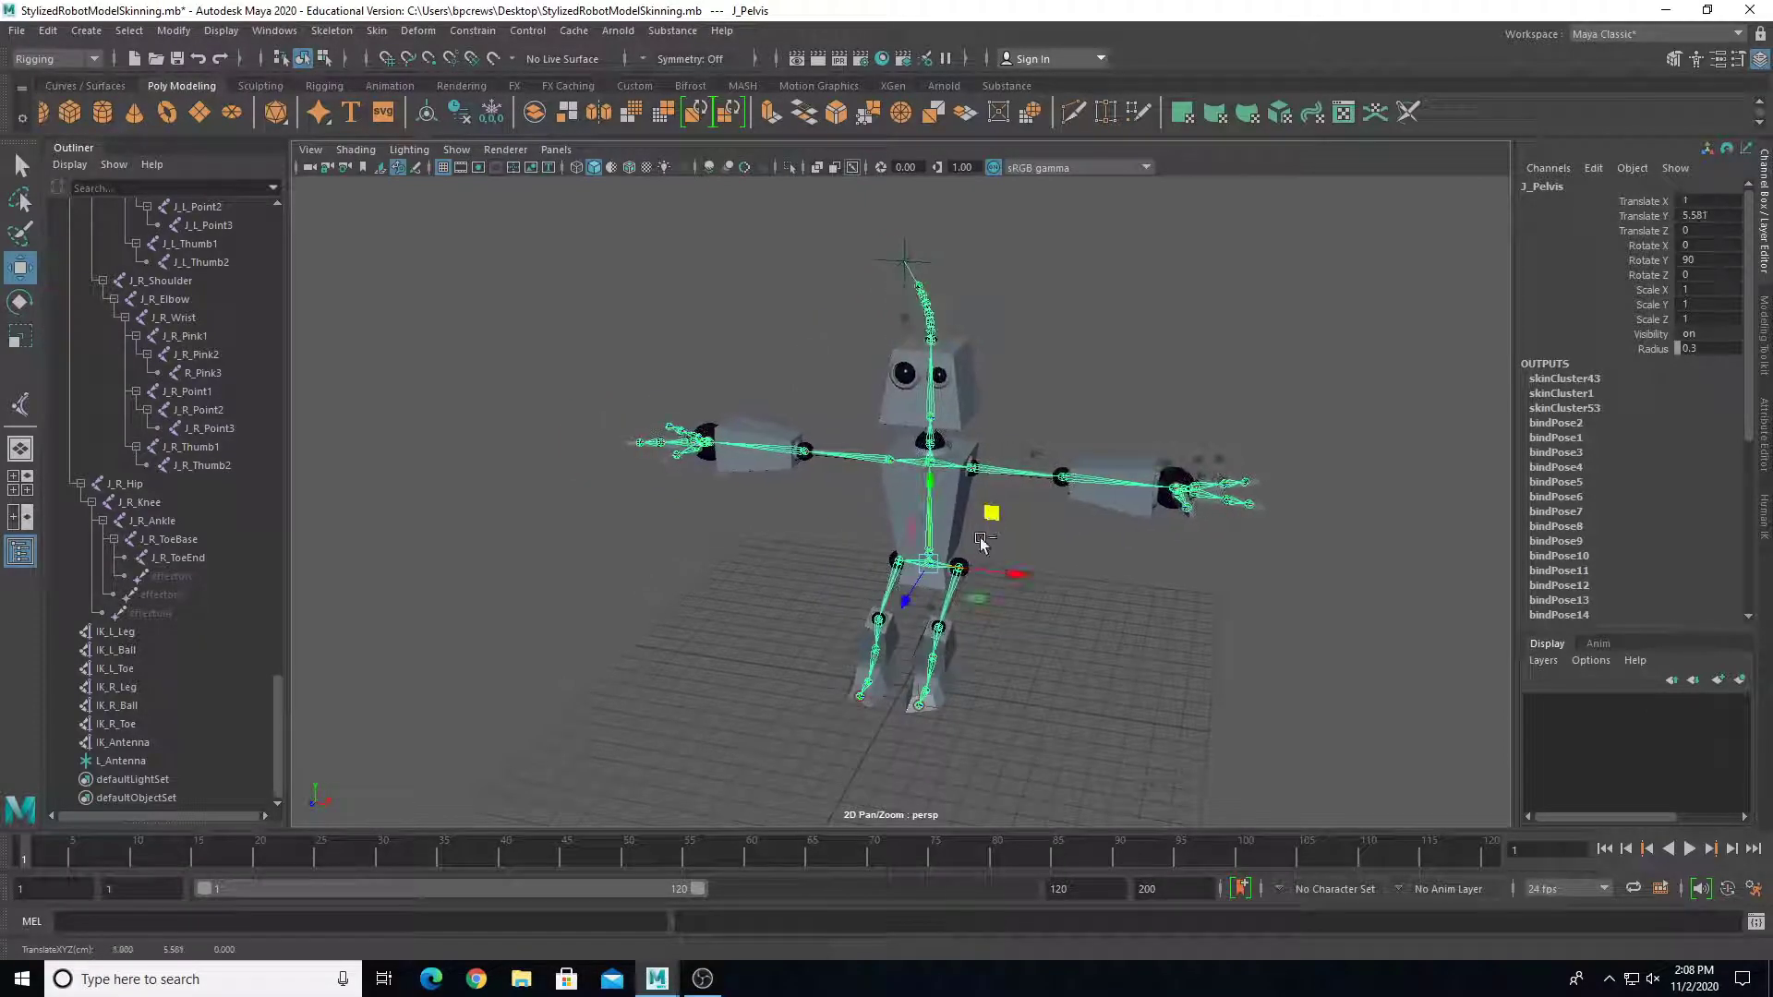
key(ctrl+z)
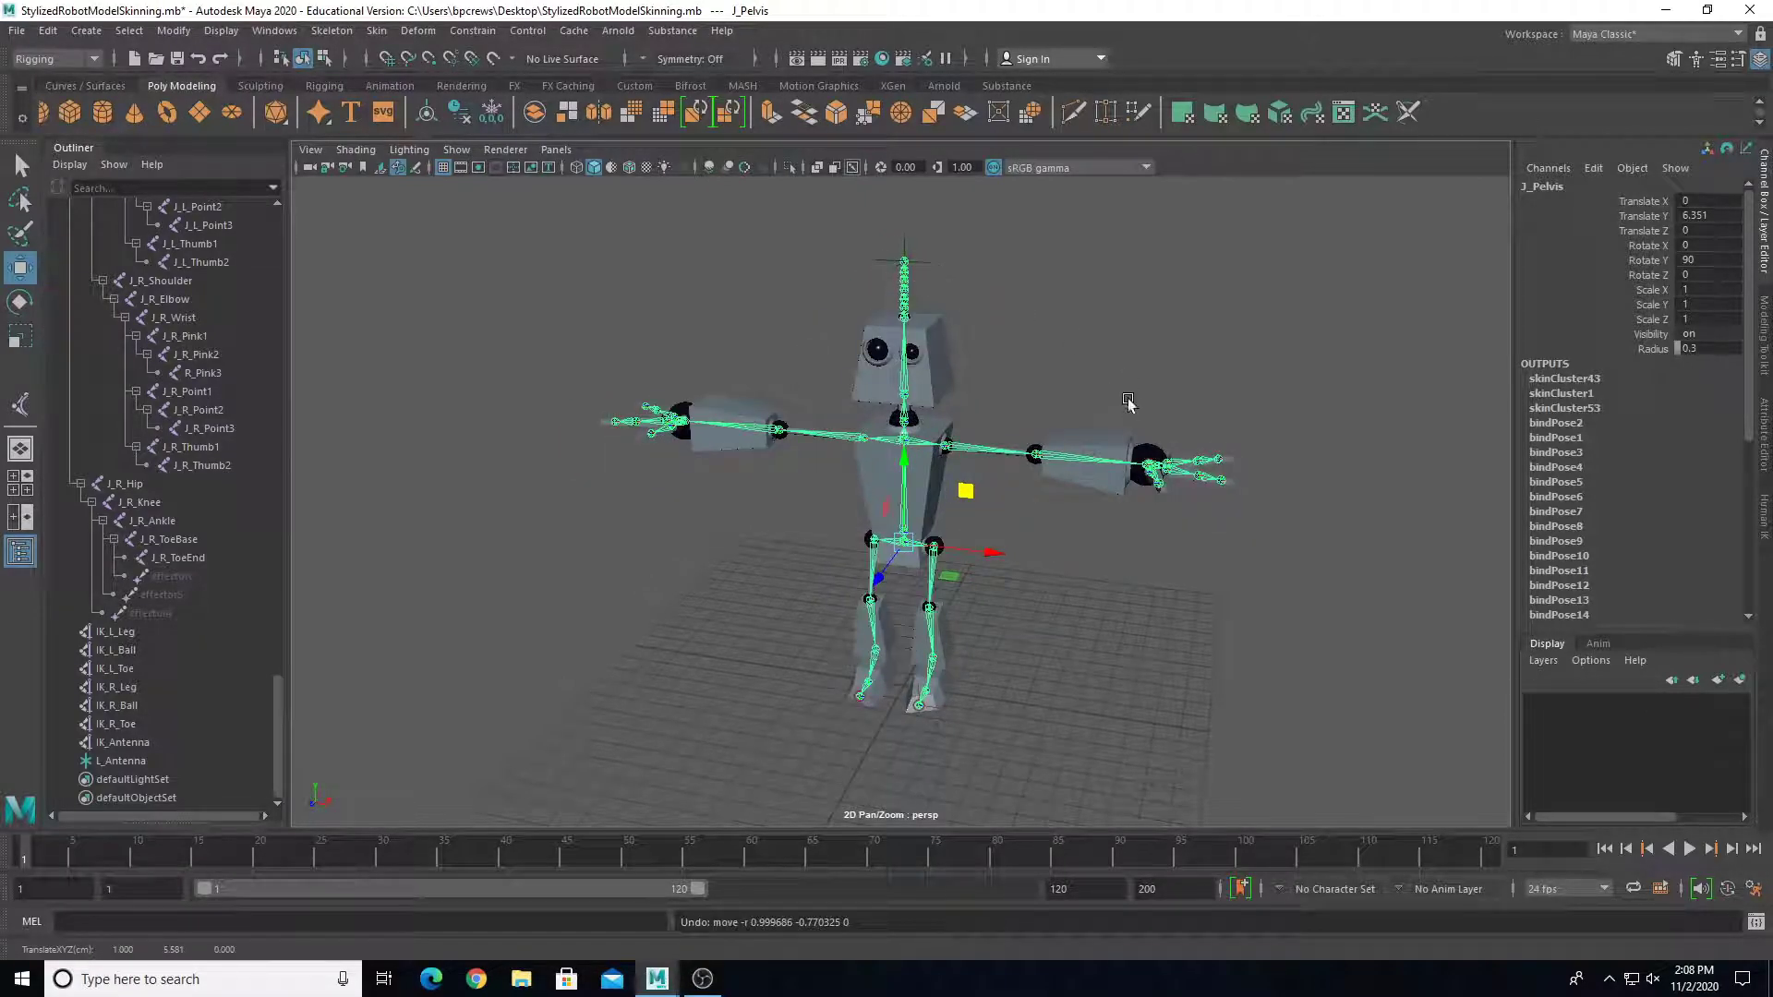
click(1119, 514)
alt+drag(1119, 515, 1064, 480)
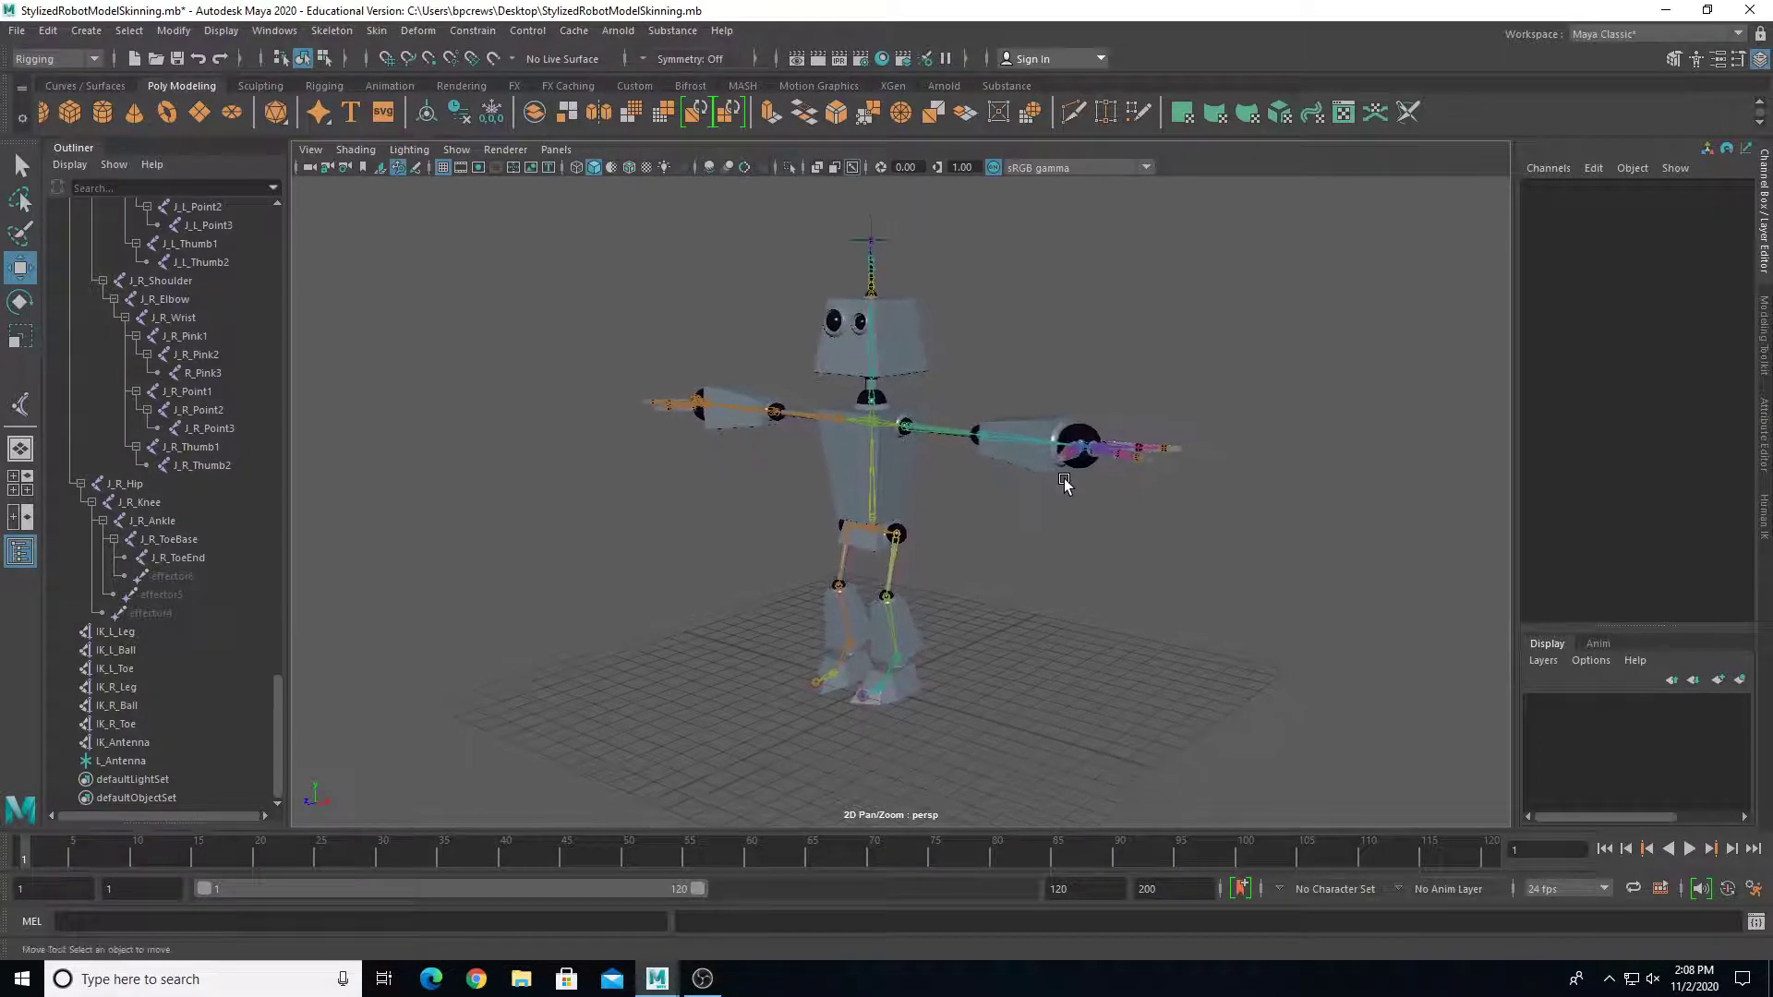